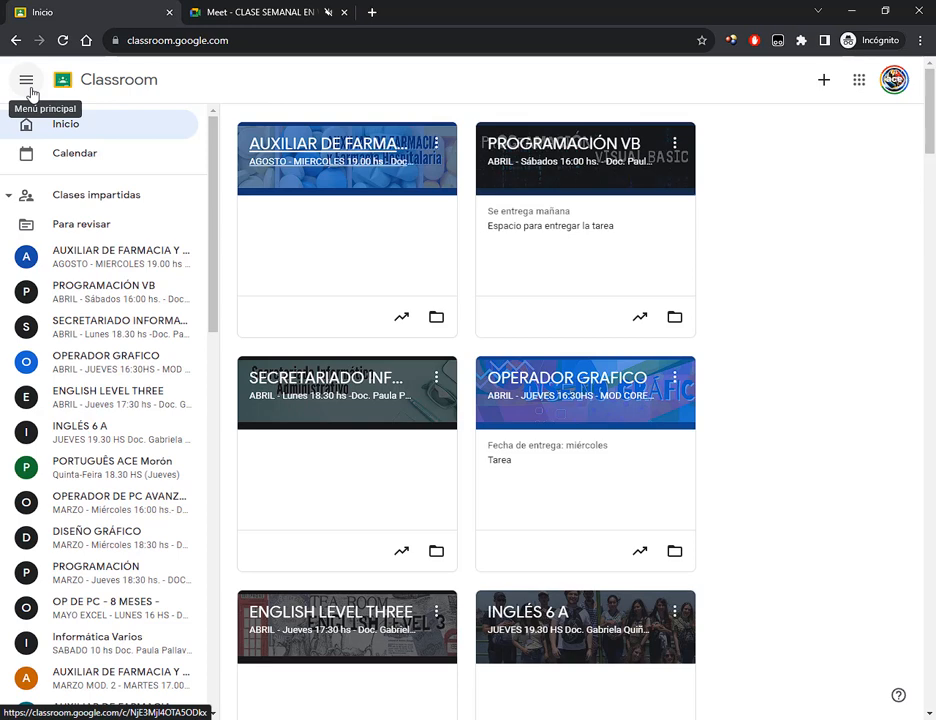
# Open the Clase 4 Drive folder attached to the Photoshop - Clase 4 assignment in the OPERADOR GRAFICO classwork.
pyautogui.click(30, 88)
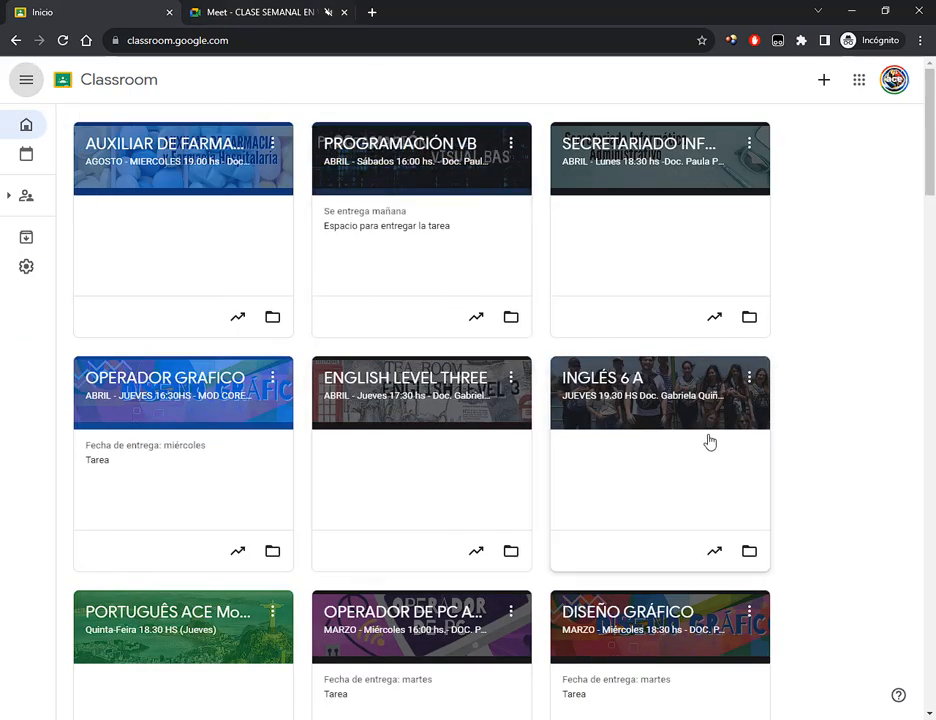
pyautogui.click(171, 362)
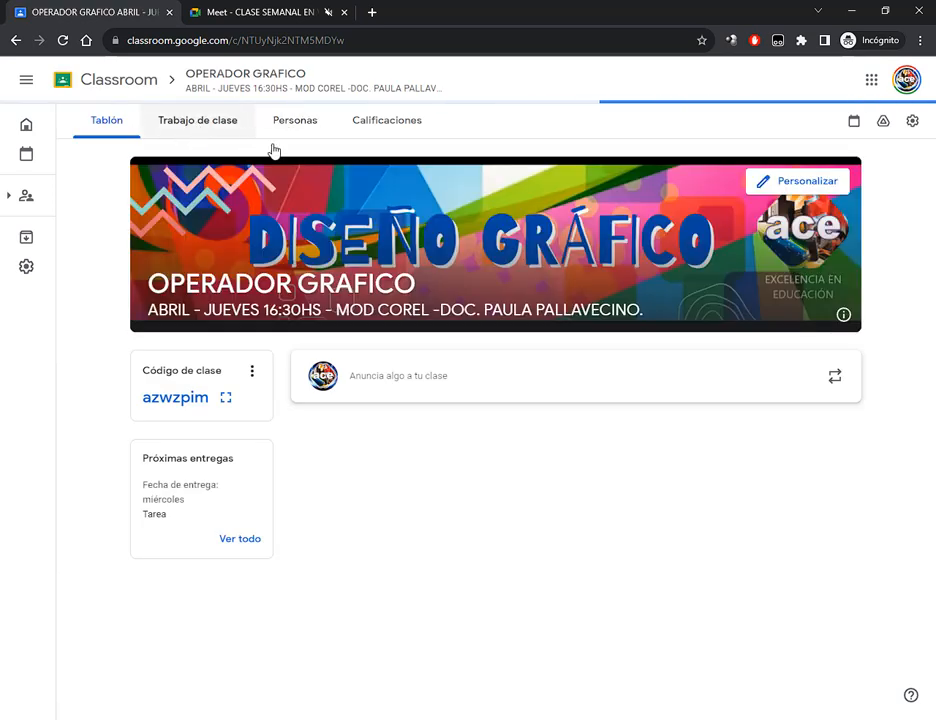
pyautogui.click(208, 133)
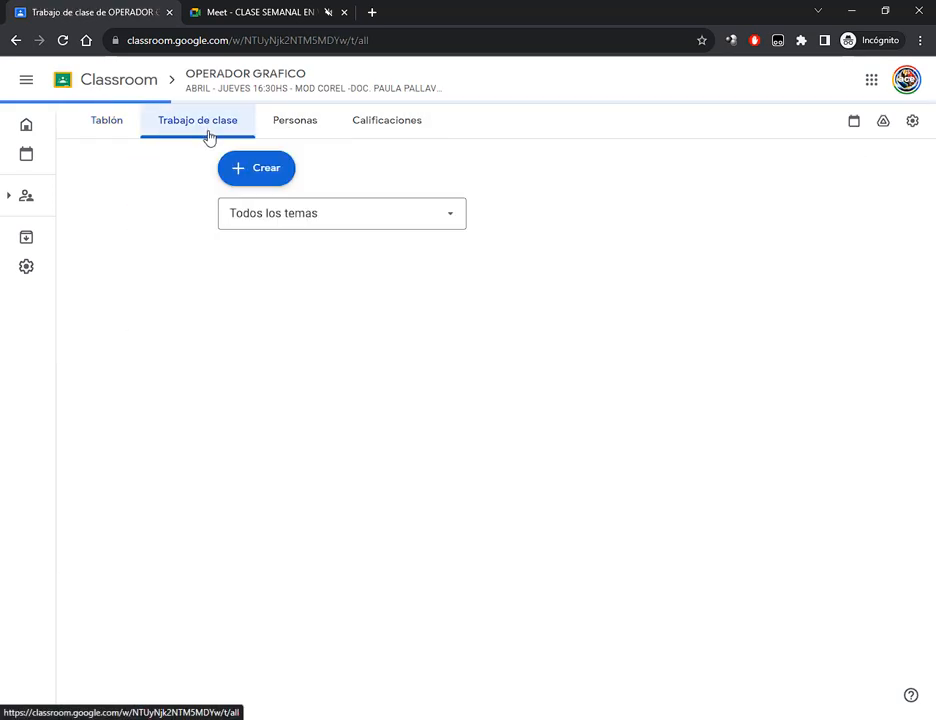
pyautogui.scroll(-2, 815, 357)
pyautogui.scroll(-3, 812, 350)
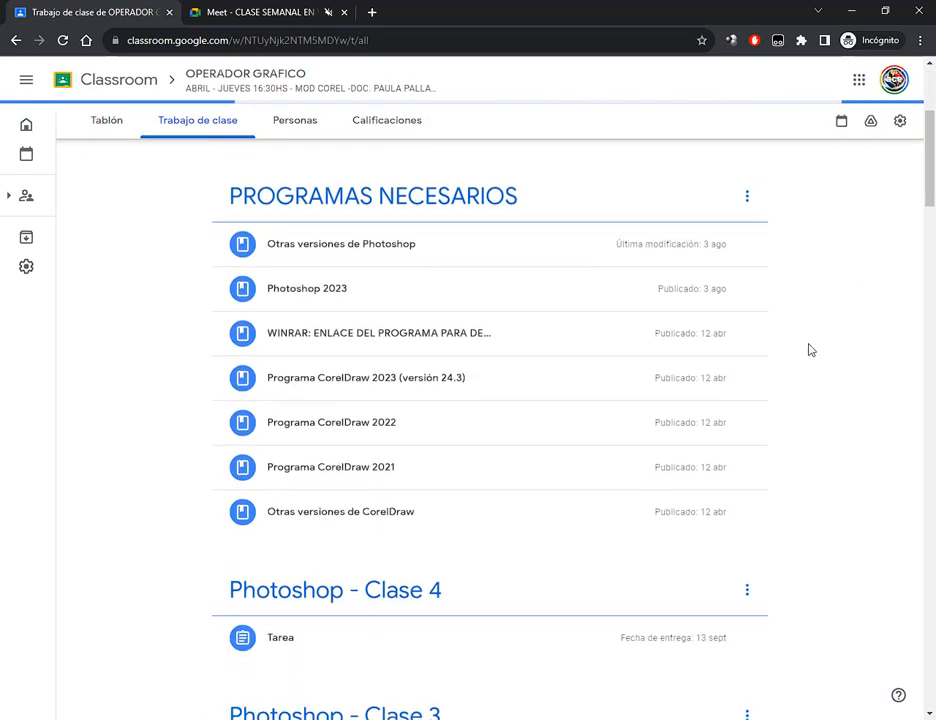
pyautogui.scroll(5, 422, 441)
pyautogui.scroll(-6, 370, 460)
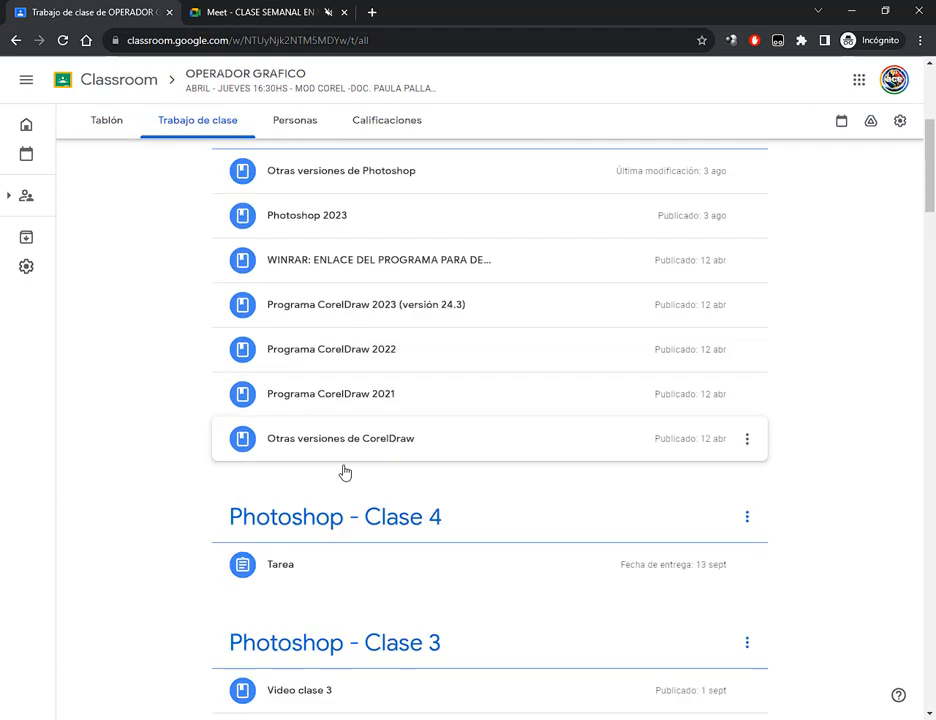
pyautogui.click(293, 353)
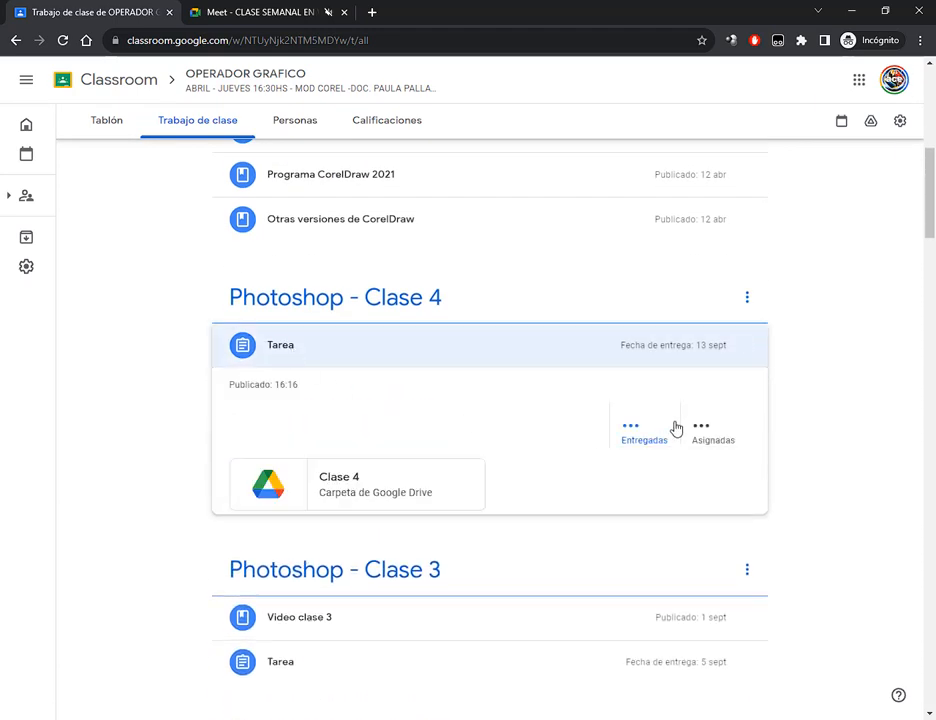
pyautogui.click(408, 490)
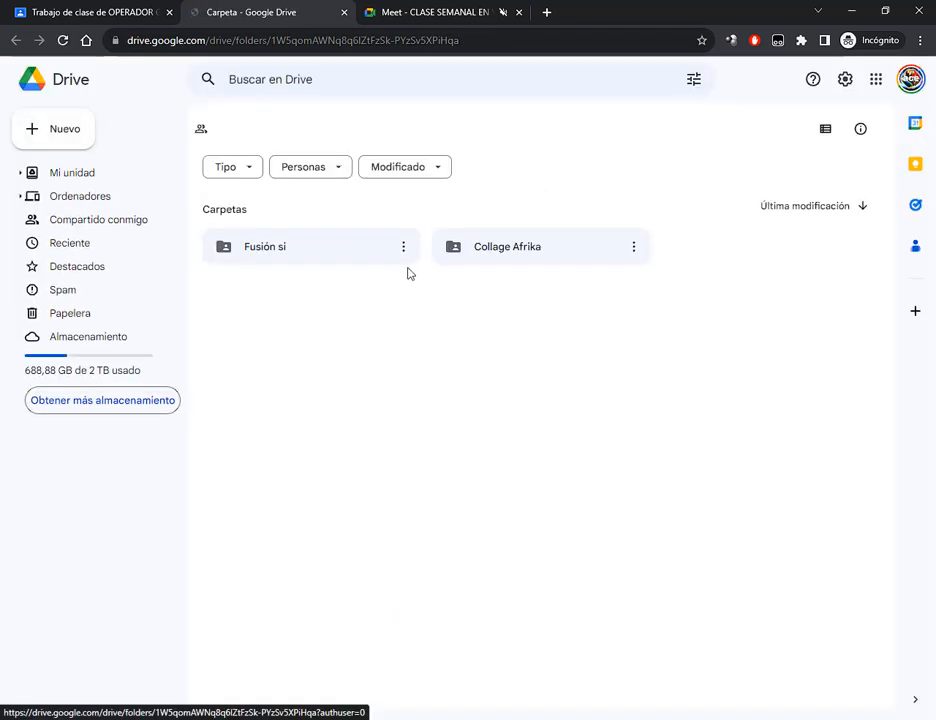
# Open the Mascara de recorte folder inside 2.Jueves in the desktop's Photoshop folder.
pyautogui.click(935, 719)
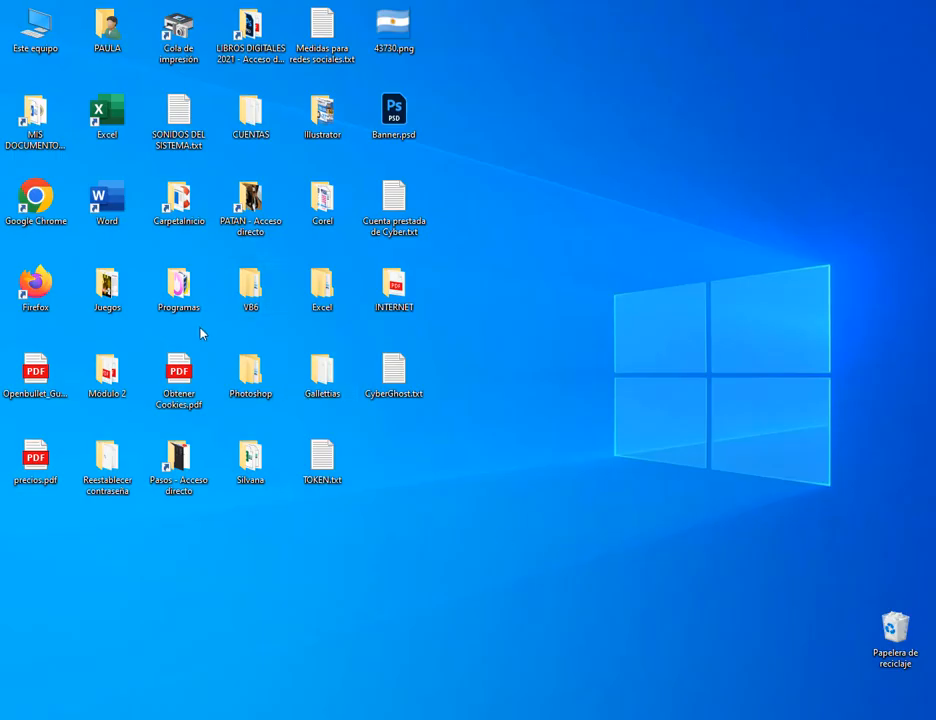
pyautogui.doubleClick(257, 366)
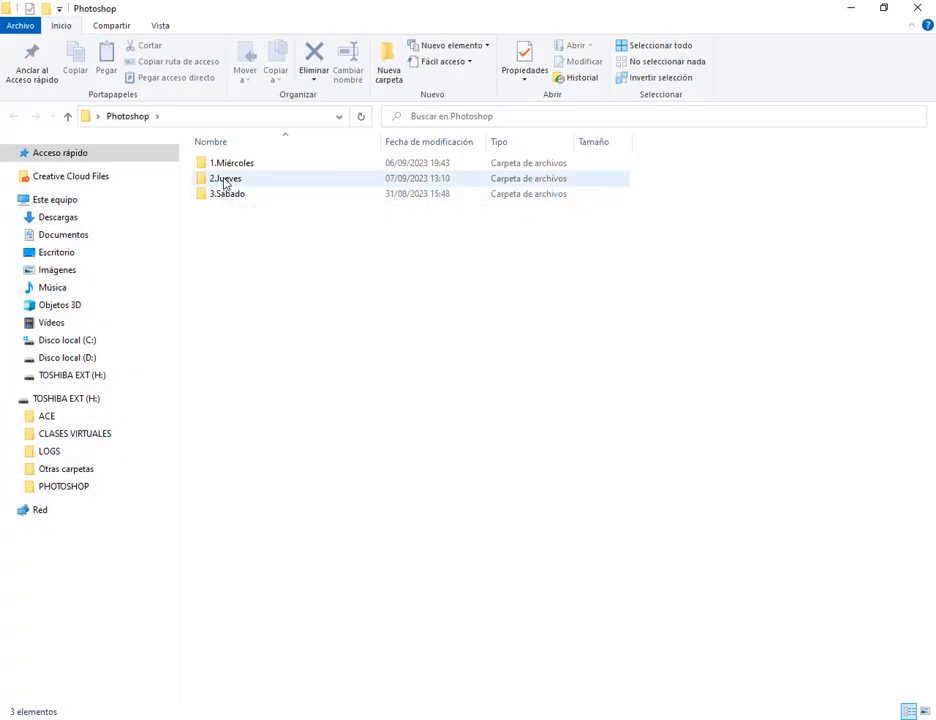
pyautogui.doubleClick(224, 180)
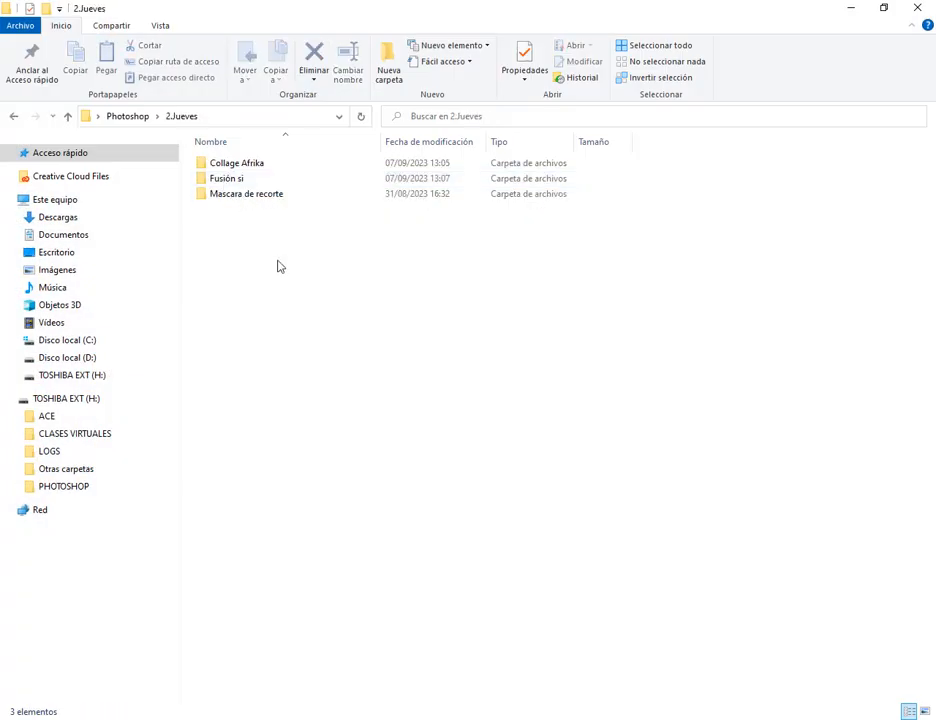
pyautogui.doubleClick(266, 196)
# Open Mascara de Recorte.pdf and enlarge its page to examine the finished Animal Planet design.
pyautogui.doubleClick(700, 207)
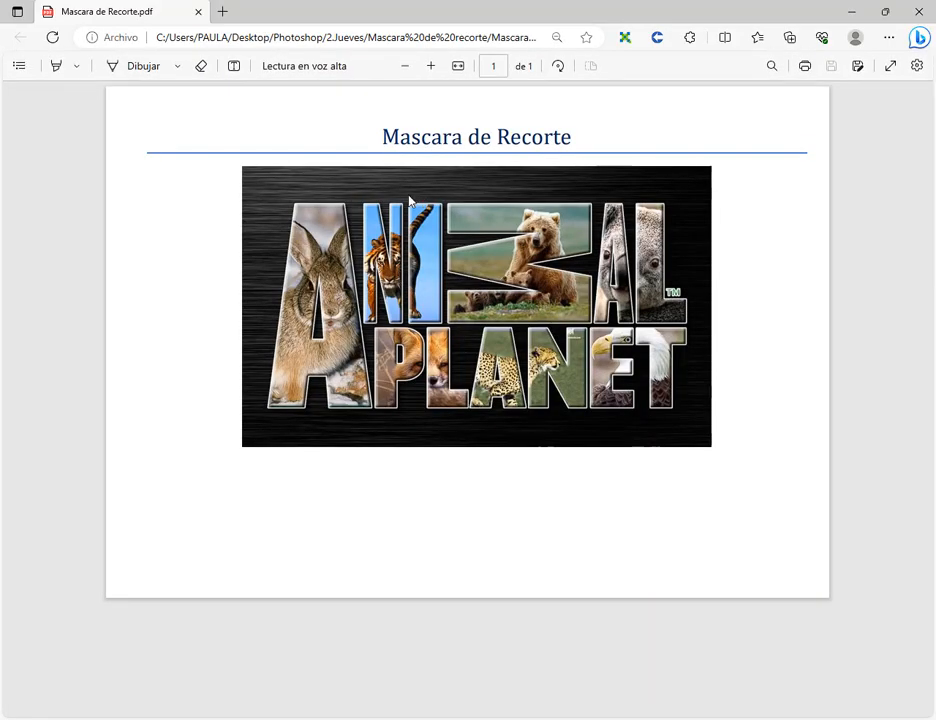
pyautogui.click(430, 66)
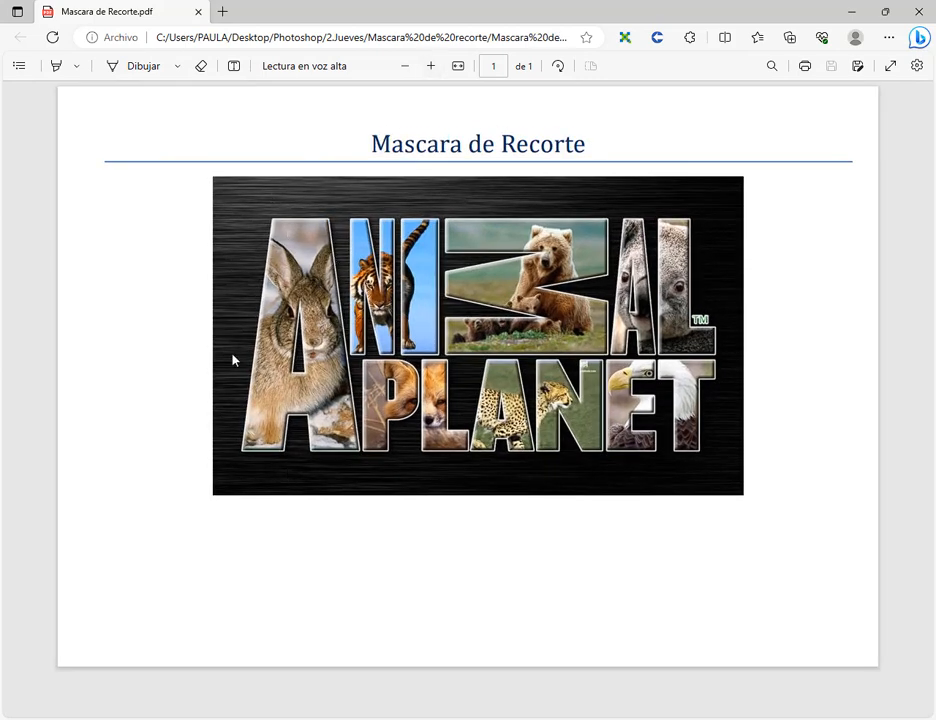
pyautogui.click(851, 12)
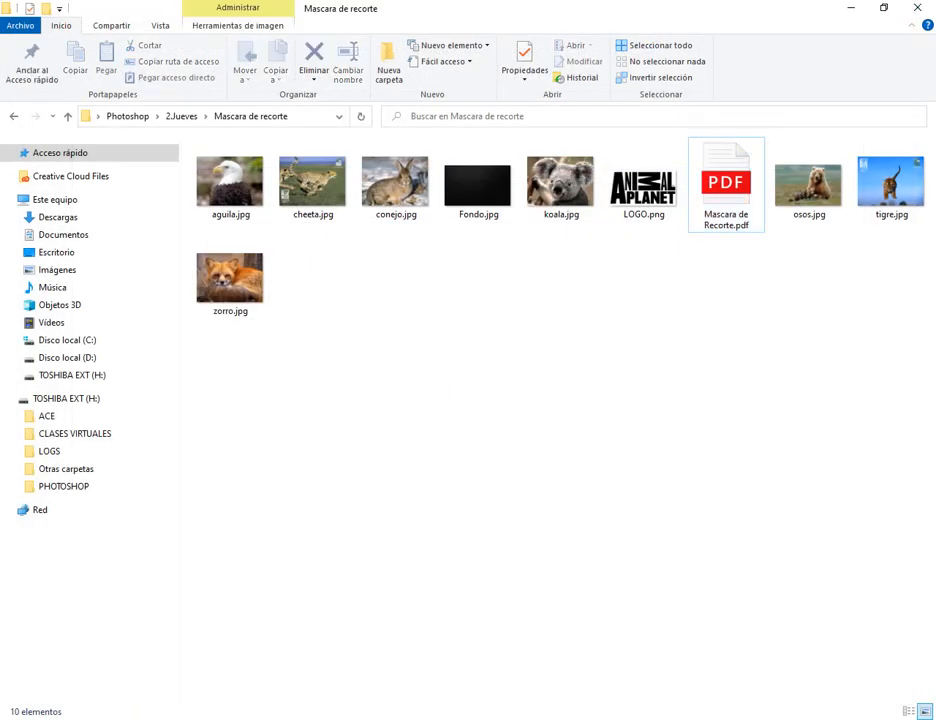
# Check the call messages in the Google Meet window and return to the image folder.
pyautogui.click(80, 650)
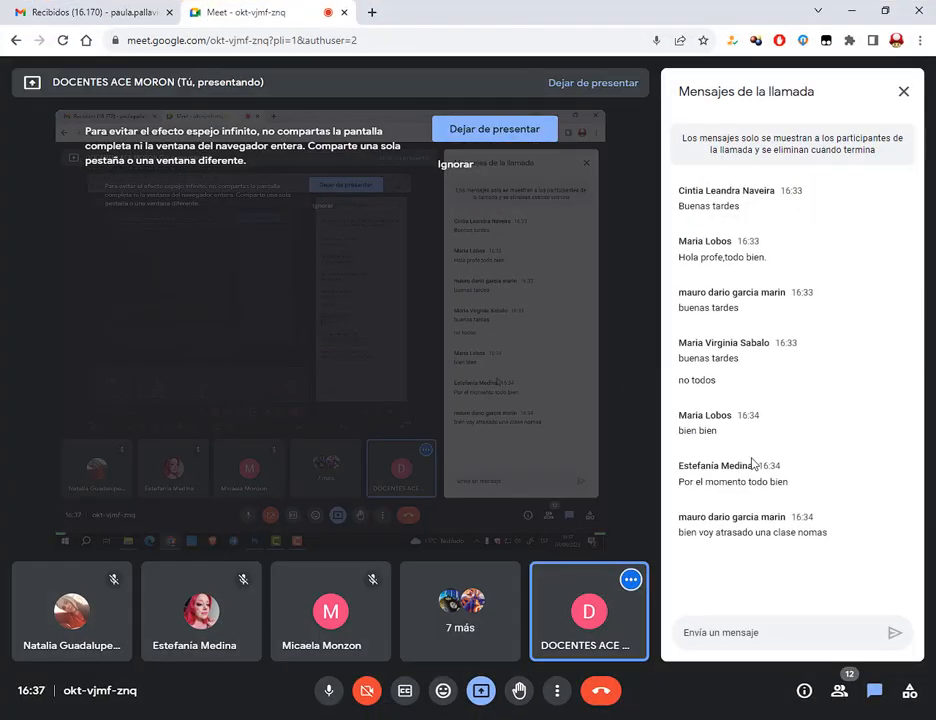
pyautogui.click(851, 12)
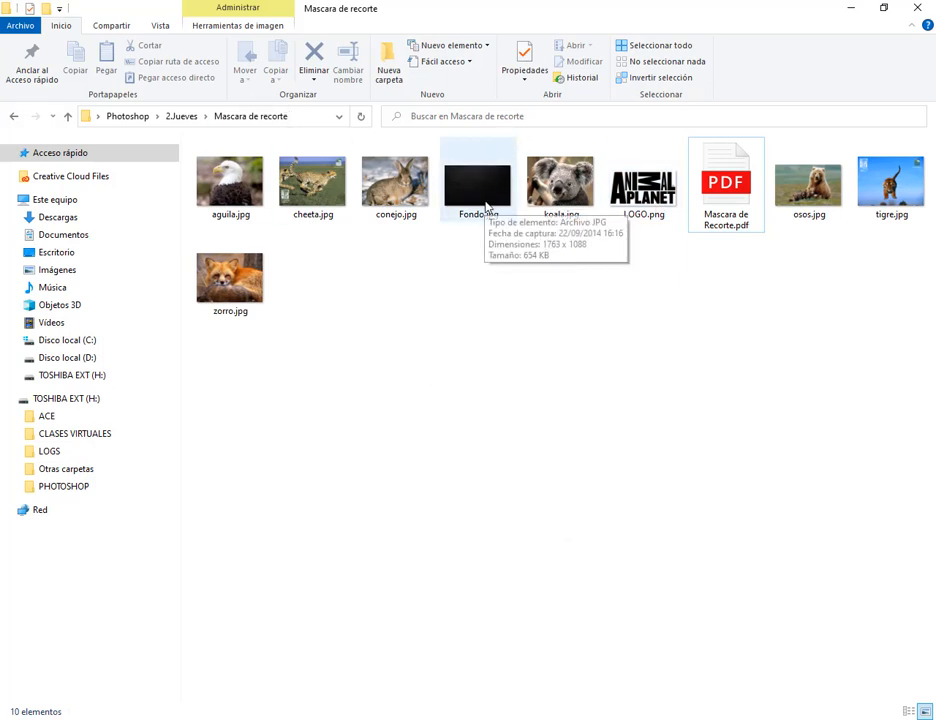
# Reopen Mascara de Recorte.pdf to review the dark background and the picture-filled logo letters.
pyautogui.moveTo(497, 191); pyautogui.dragTo(733, 188)
pyautogui.doubleClick(733, 188)
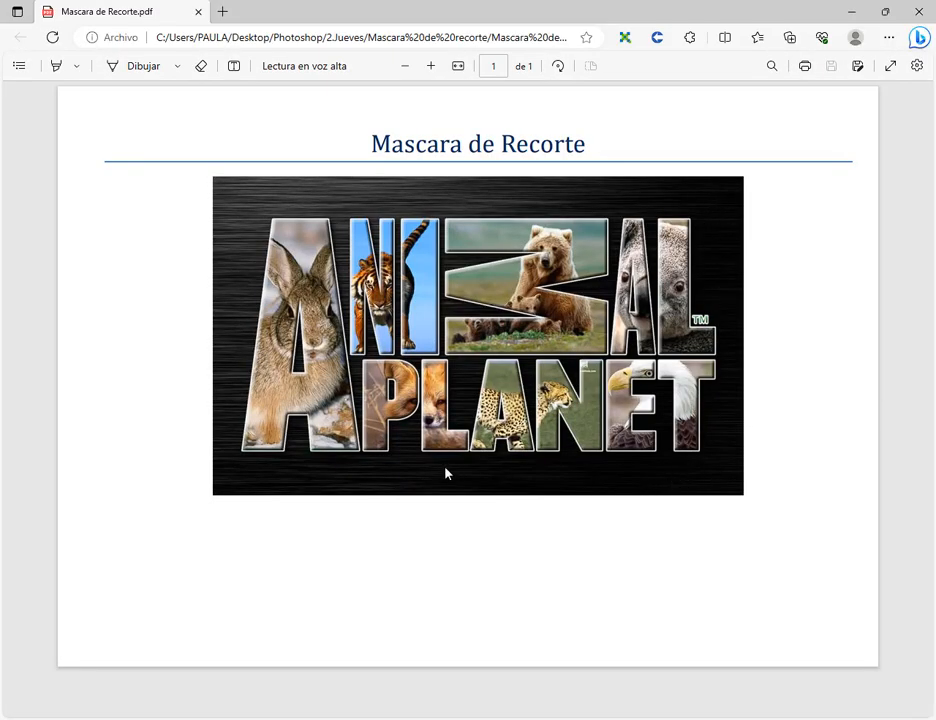
pyautogui.click(851, 10)
# Open Fondo.jpg in Photoshop without applying color management.
pyautogui.moveTo(490, 193); pyautogui.dragTo(477, 444)
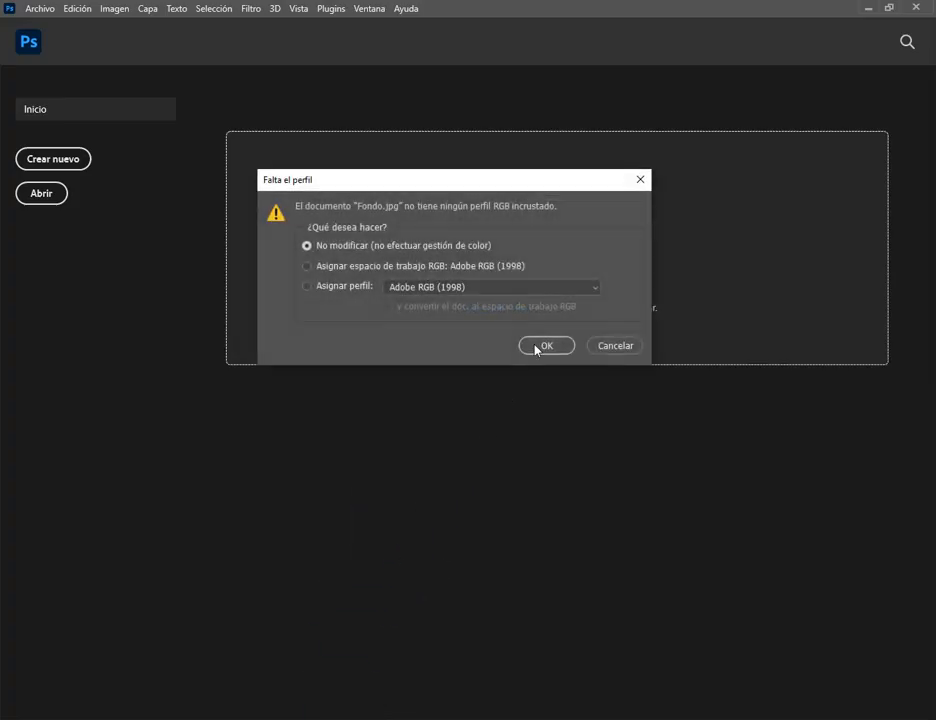
pyautogui.click(540, 347)
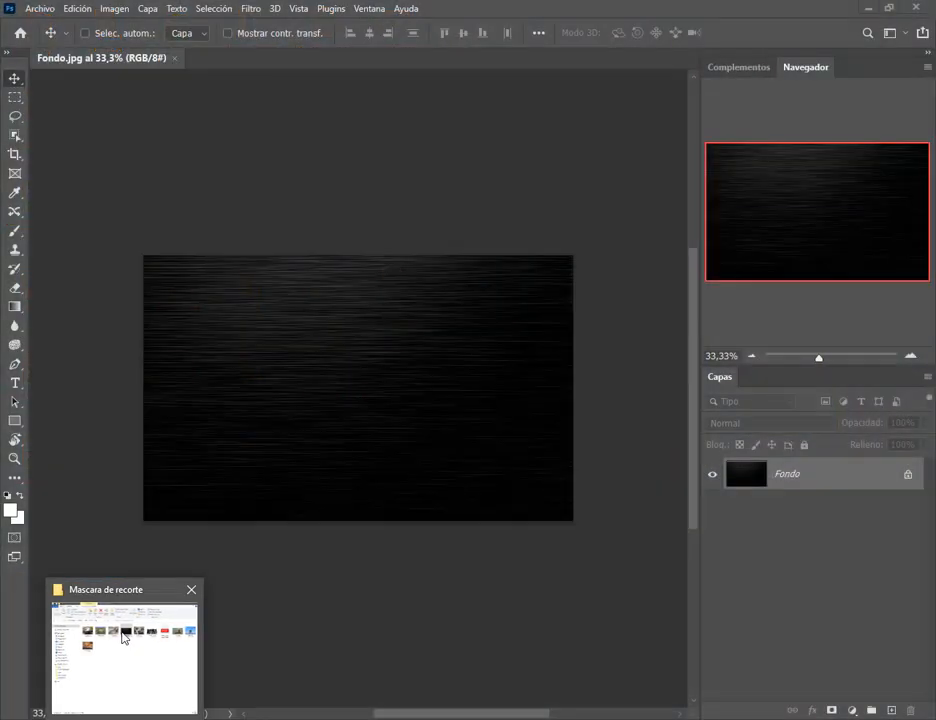
# Place LOGO.png from the Mascara de recorte folder into the Fondo.jpg document at about X 867 px, Y 556 px.
pyautogui.click(125, 640)
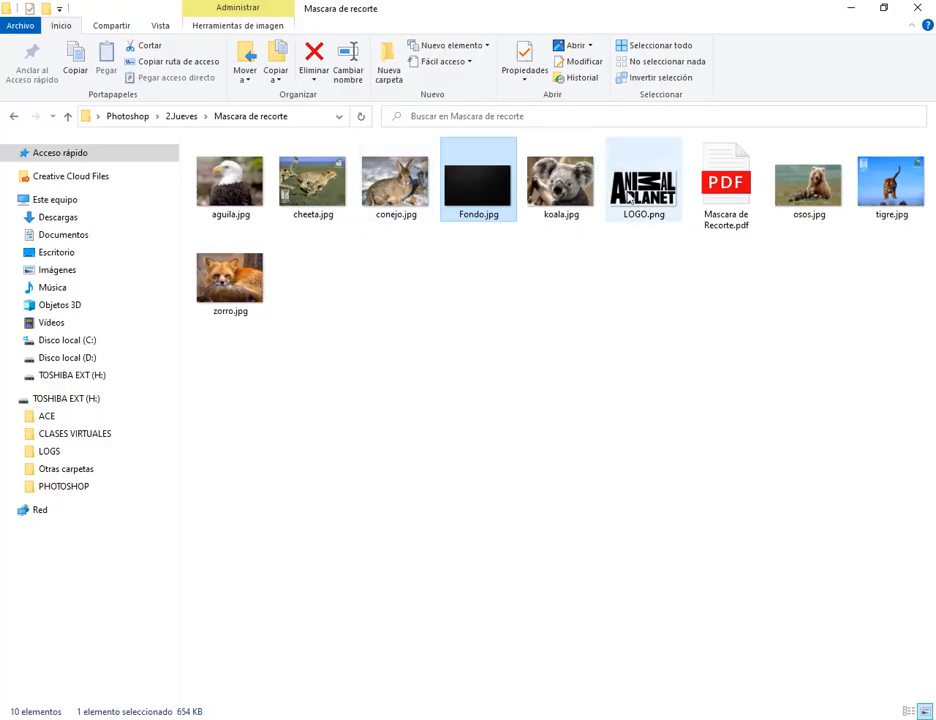
pyautogui.moveTo(650, 198); pyautogui.dragTo(376, 414)
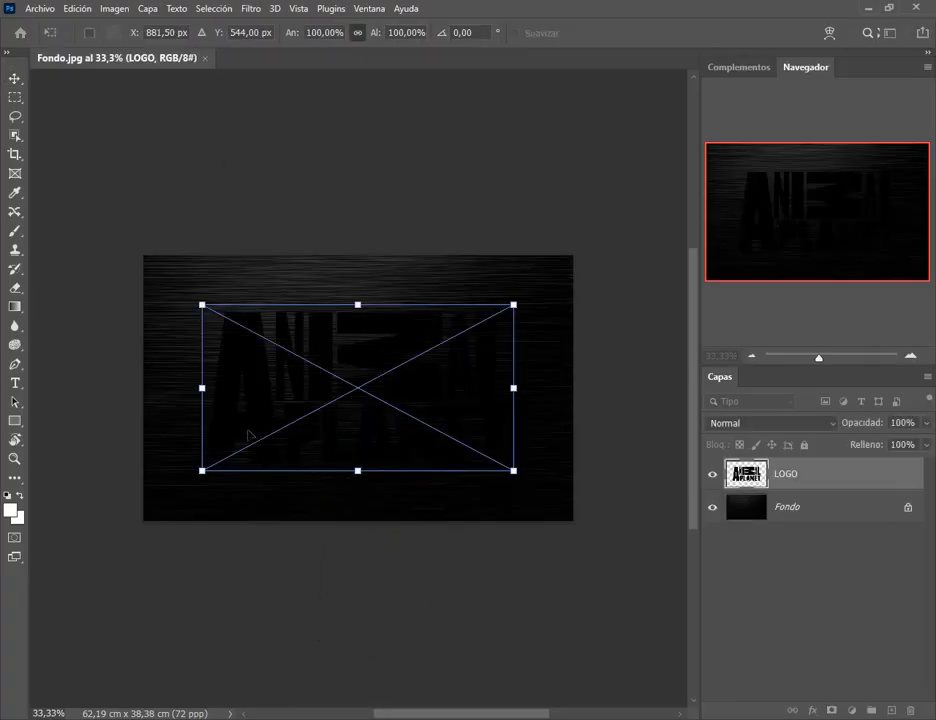
pyautogui.moveTo(373, 379)
pyautogui.mouseDown()
pyautogui.moveTo(415, 355)
pyautogui.moveTo(380, 334)
pyautogui.moveTo(360, 268)
pyautogui.moveTo(348, 403)
pyautogui.moveTo(390, 362)
pyautogui.moveTo(344, 384)
pyautogui.moveTo(363, 396)
pyautogui.moveTo(359, 386)
pyautogui.mouseUp()
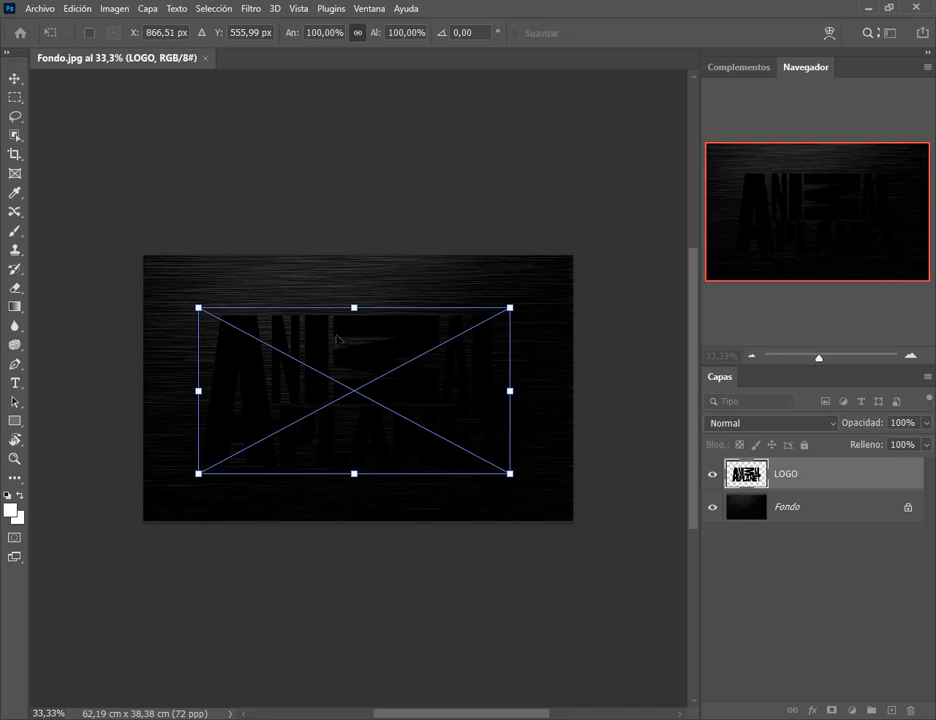
pyautogui.press('Return')
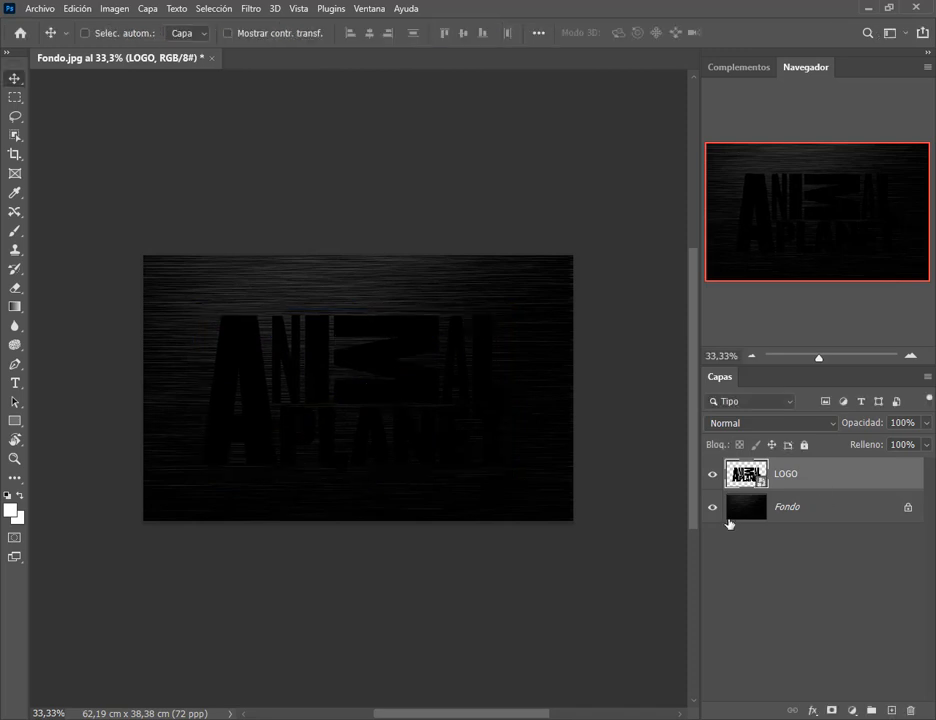
# Hide the Fondo layer and shift the LOGO layer slightly to the right on the canvas.
pyautogui.press('ctrl')
pyautogui.click(717, 515)
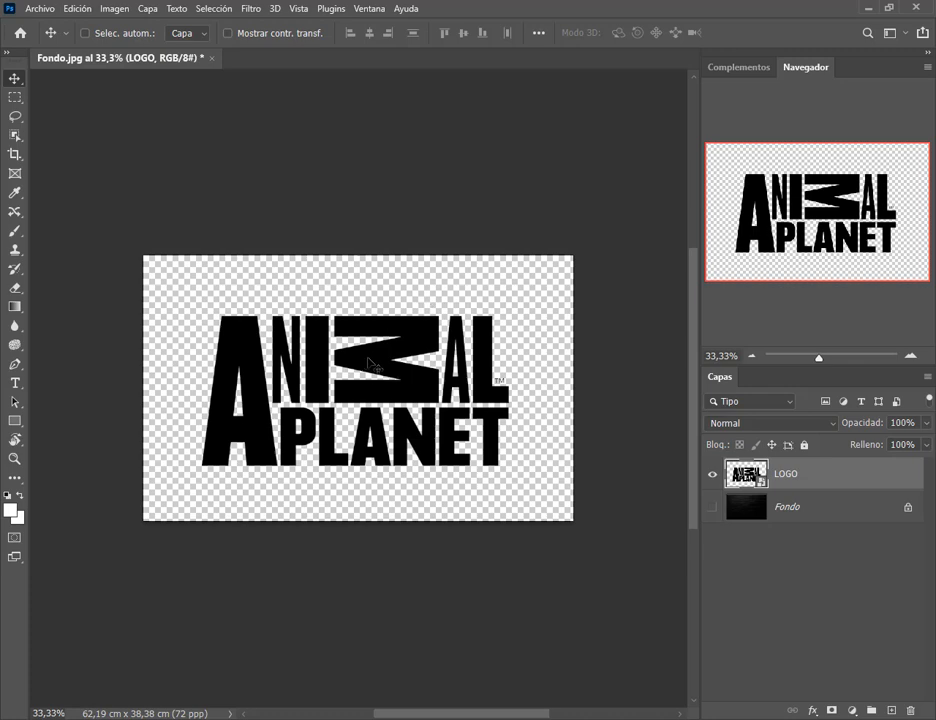
pyautogui.moveTo(372, 363)
pyautogui.mouseDown()
pyautogui.moveTo(353, 328)
pyautogui.moveTo(379, 365)
pyautogui.mouseUp()
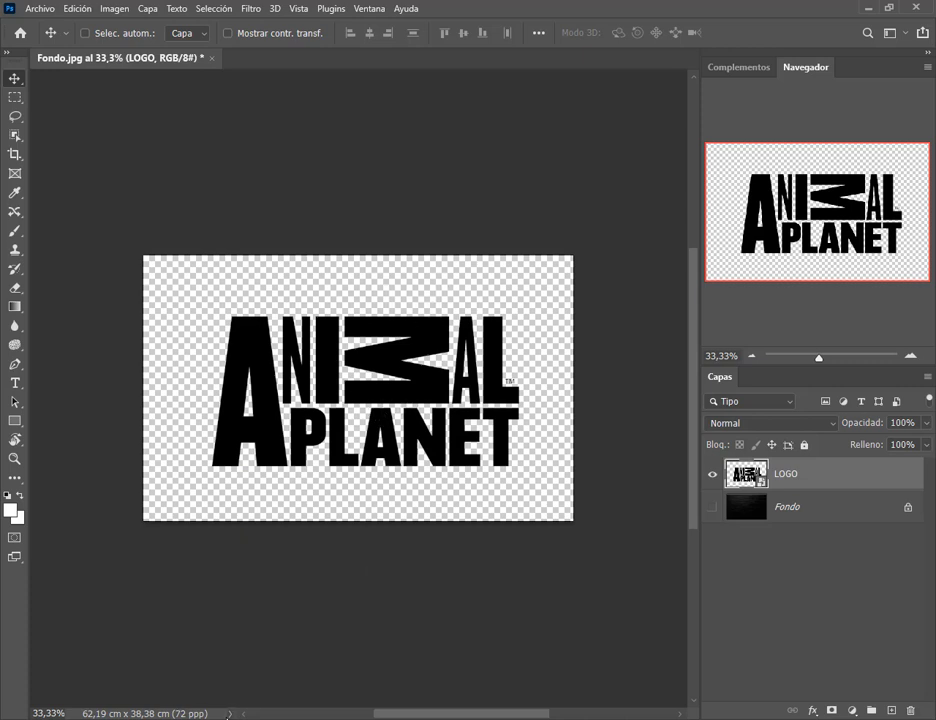
# Open LOGO.png as its own document without color management and copy its layer into the Fondo.jpg document.
pyautogui.hotkey('alt', 'Tab')
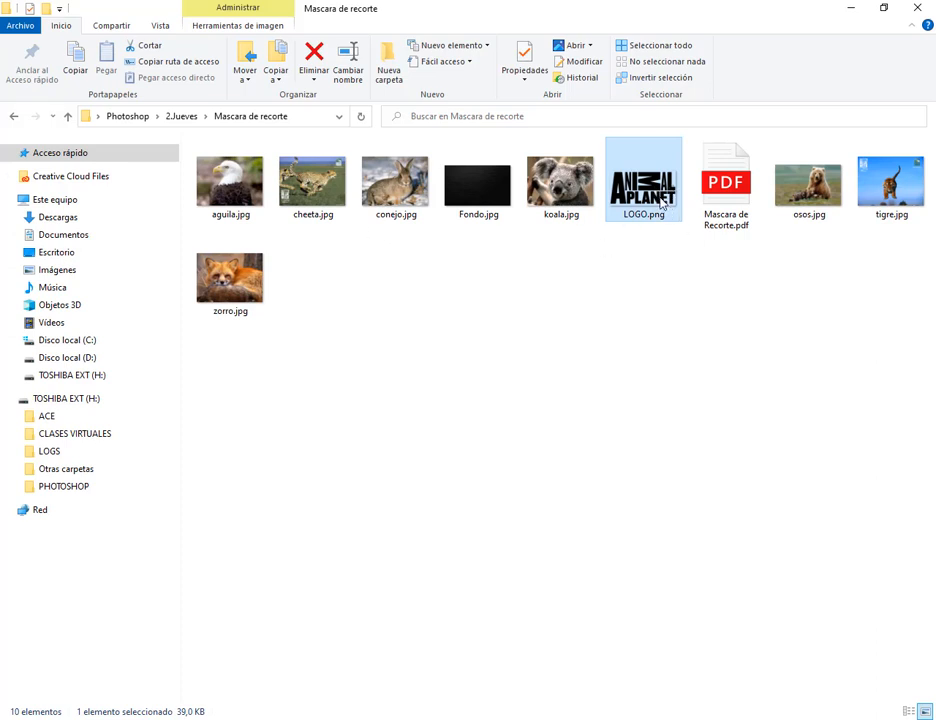
pyautogui.moveTo(661, 203); pyautogui.dragTo(261, 69)
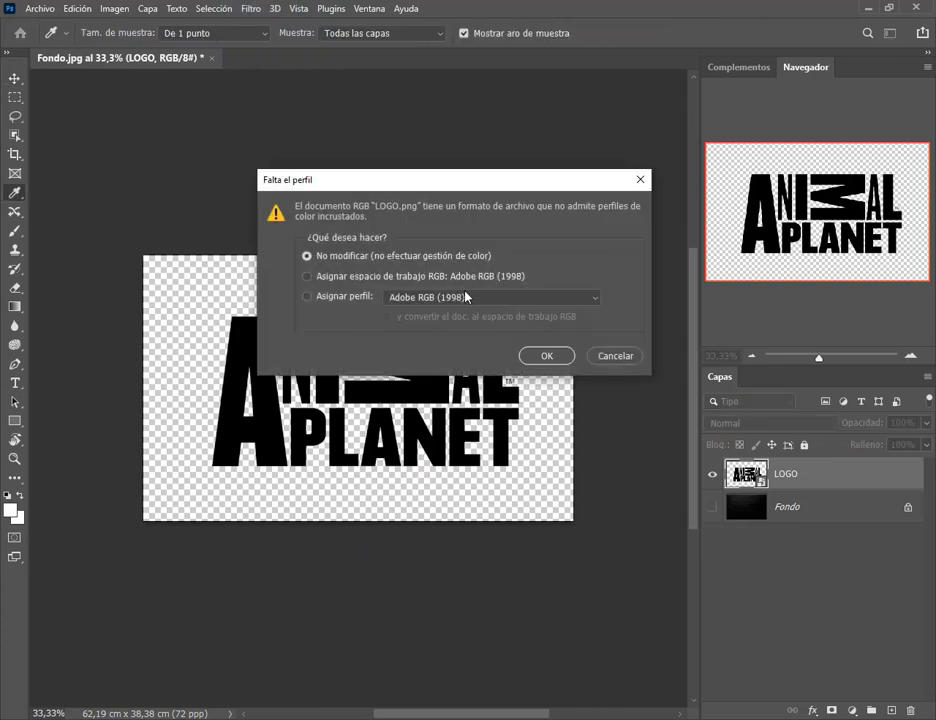
pyautogui.click(531, 358)
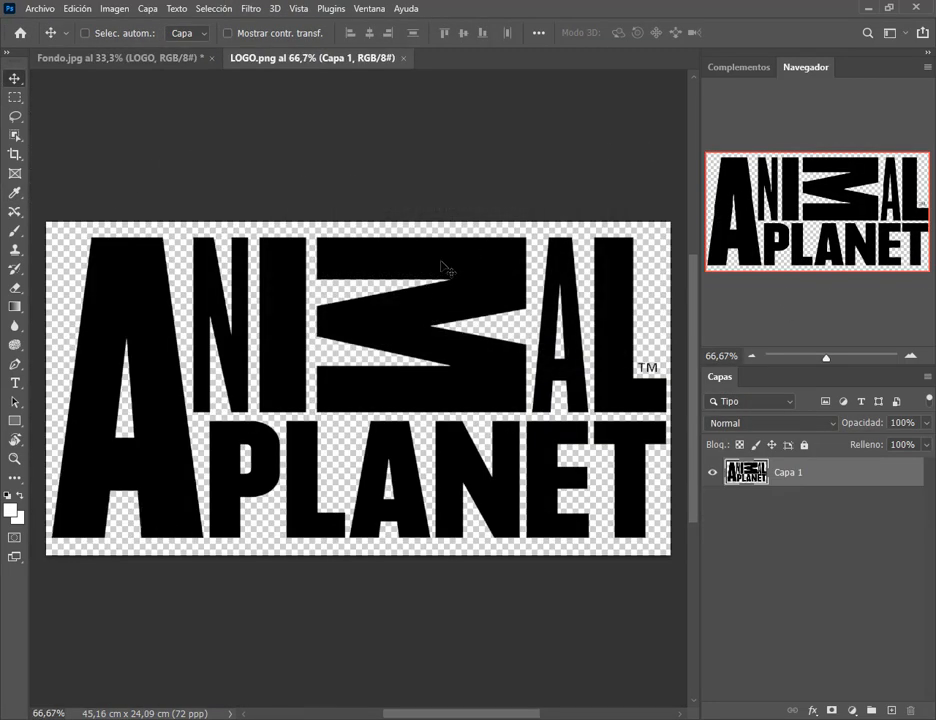
pyautogui.moveTo(486, 263); pyautogui.dragTo(185, 63)
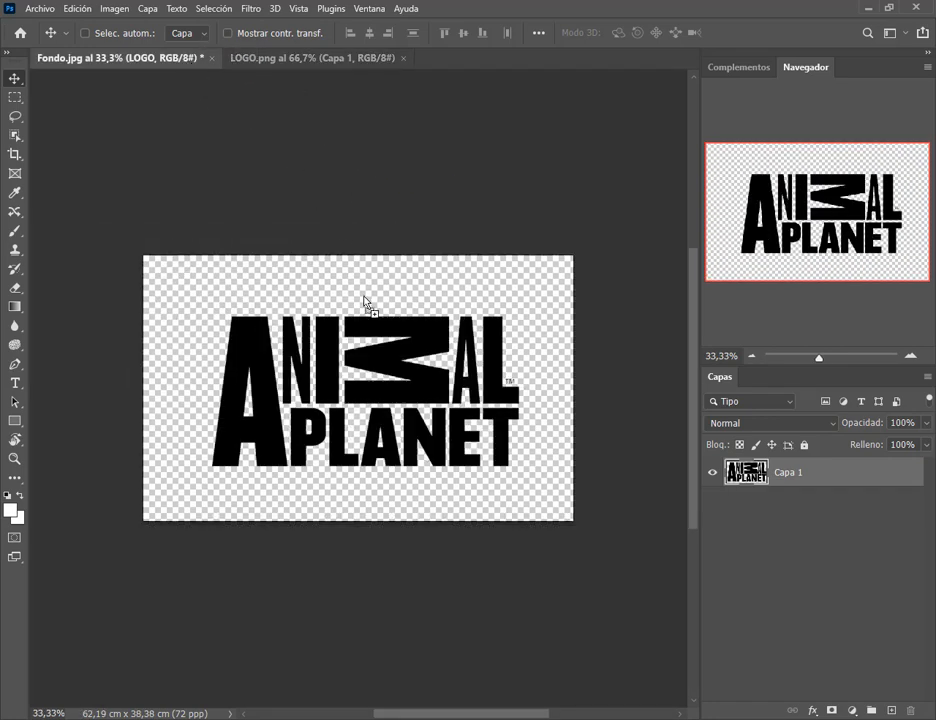
pyautogui.moveTo(365, 302); pyautogui.dragTo(300, 295)
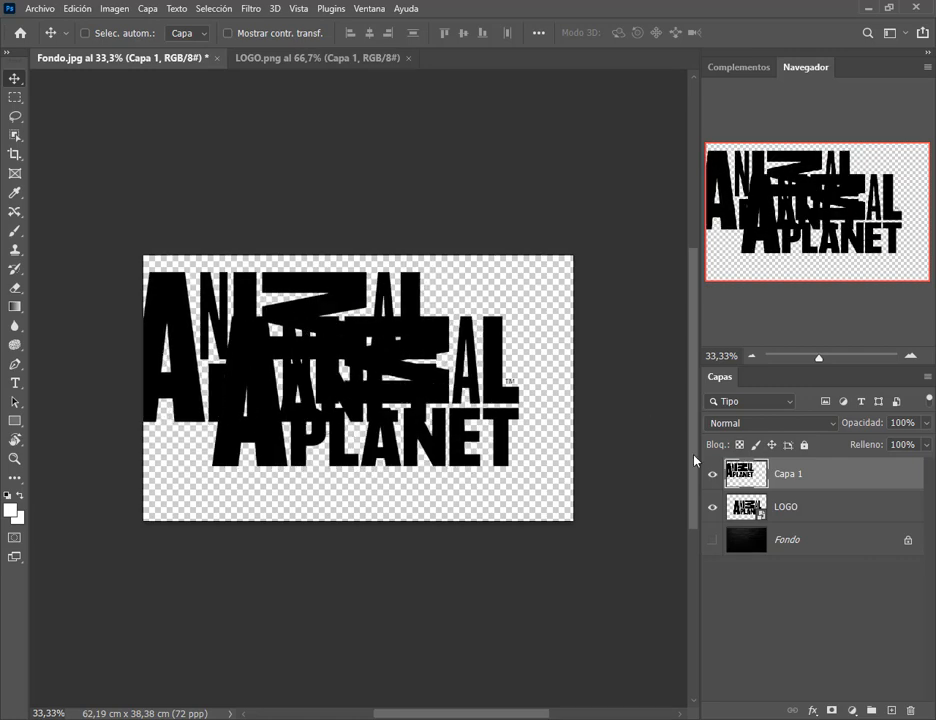
# Separate the two logos, moving the LOGO layer to the canvas's lower right and Capa 1 to its upper left.
pyautogui.click(740, 508)
pyautogui.moveTo(539, 407); pyautogui.dragTo(594, 457)
pyautogui.click(750, 483)
pyautogui.moveTo(343, 331)
pyautogui.mouseDown()
pyautogui.moveTo(362, 288)
pyautogui.moveTo(335, 314)
pyautogui.mouseUp()
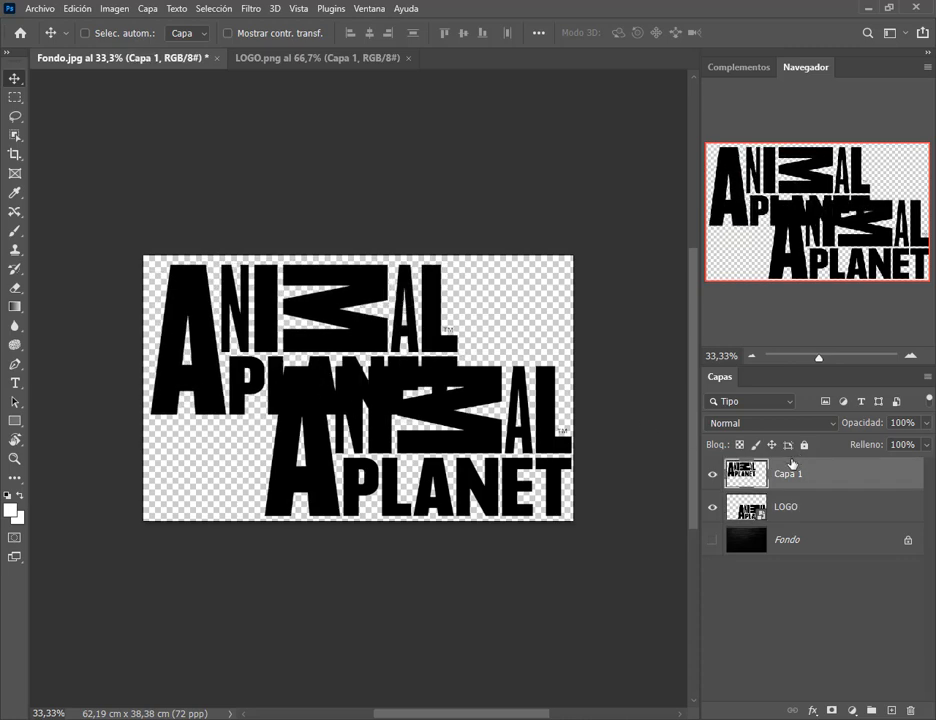
# Delete the duplicate logo layer Capa 1, move the remaining LOGO toward the canvas center, and close the LOGO.png document.
pyautogui.moveTo(800, 478); pyautogui.dragTo(911, 713)
pyautogui.moveTo(816, 472); pyautogui.dragTo(910, 710)
pyautogui.moveTo(470, 440); pyautogui.dragTo(429, 394)
pyautogui.click(714, 475)
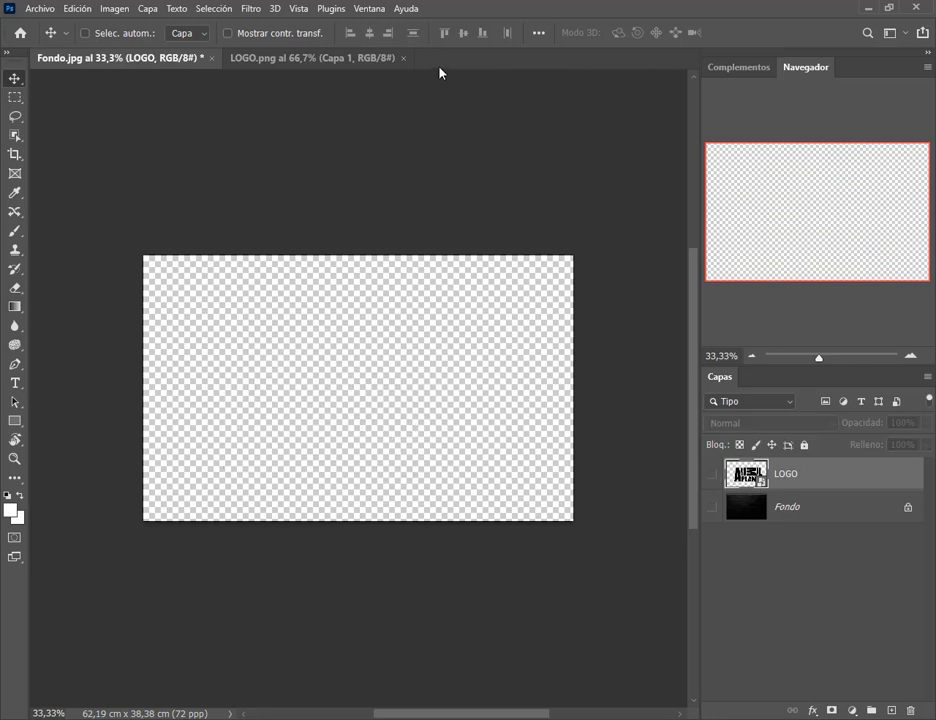
pyautogui.click(403, 58)
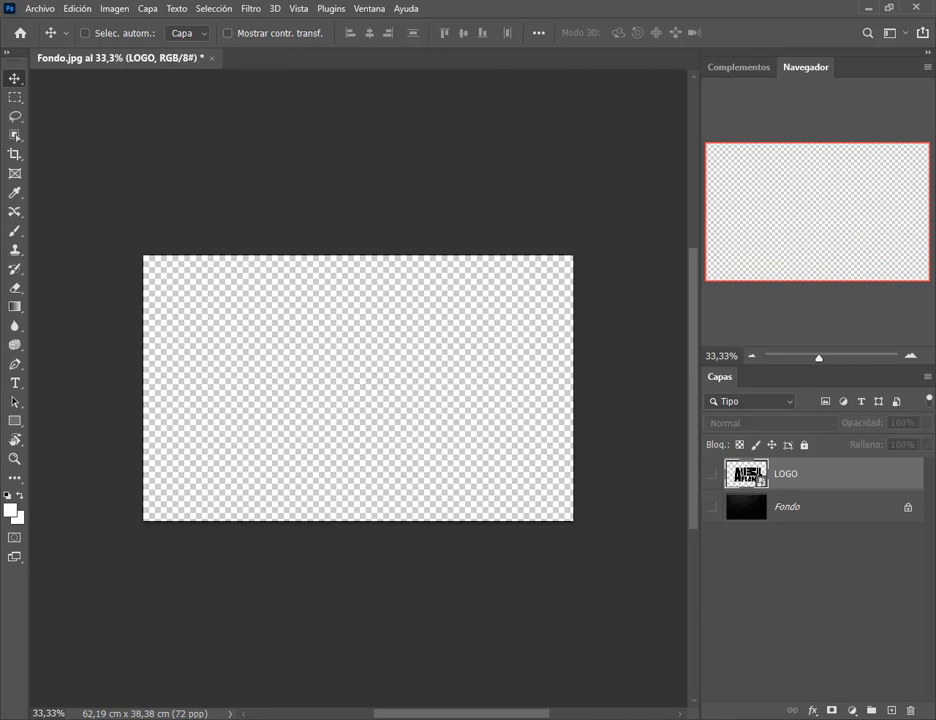
pyautogui.click(714, 475)
# Place zorro.jpg from the Mascara de recorte folder into the Fondo.jpg document and move it to the canvas's left side.
pyautogui.hotkey('alt', 'Tab')
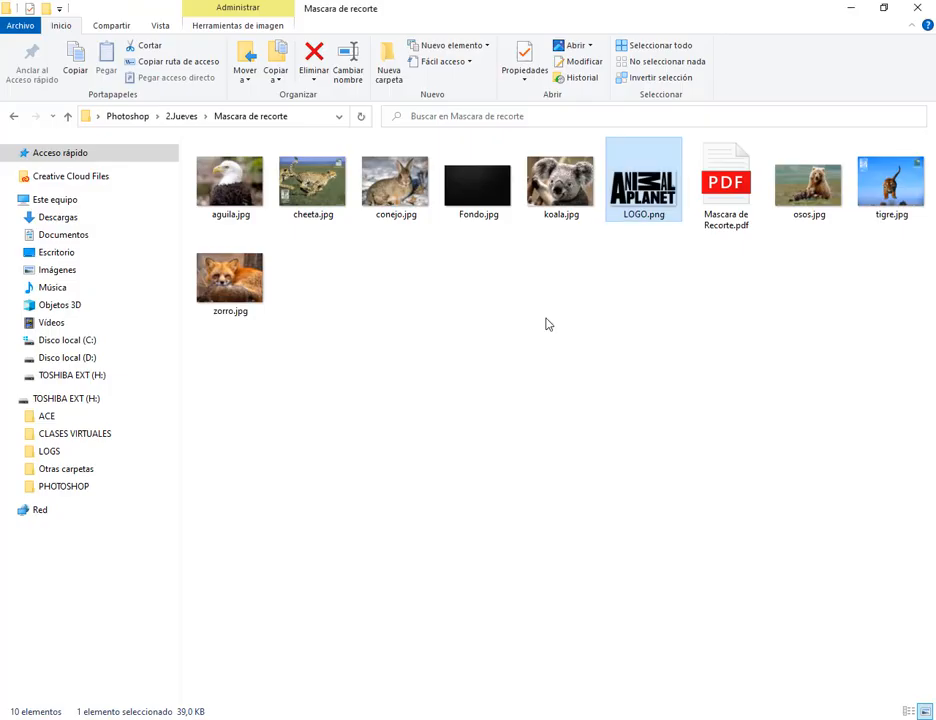
pyautogui.click(557, 283)
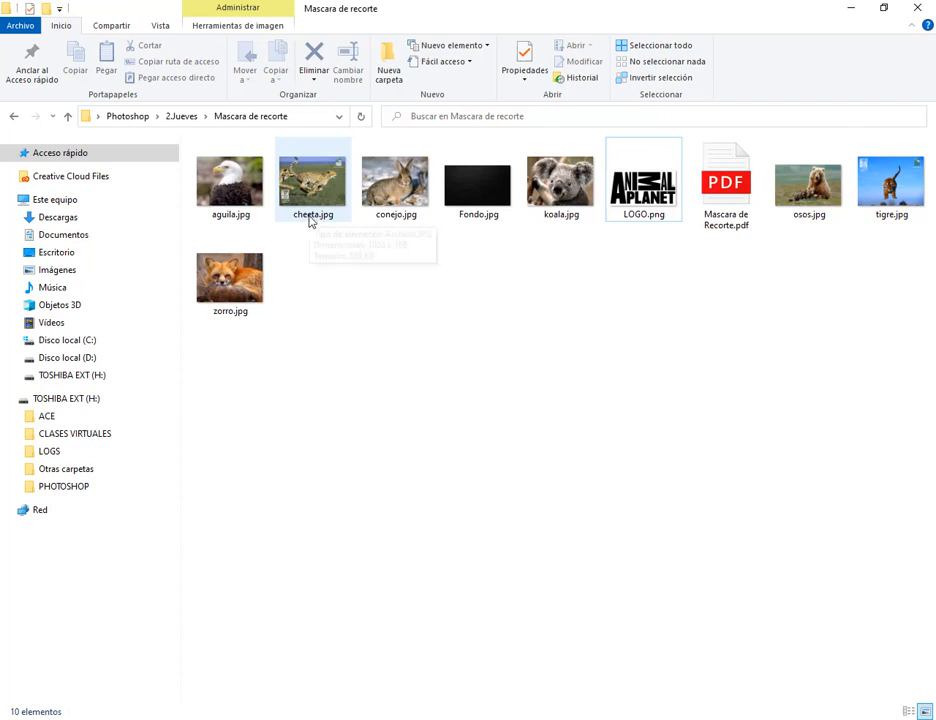
pyautogui.moveTo(232, 293); pyautogui.dragTo(404, 470)
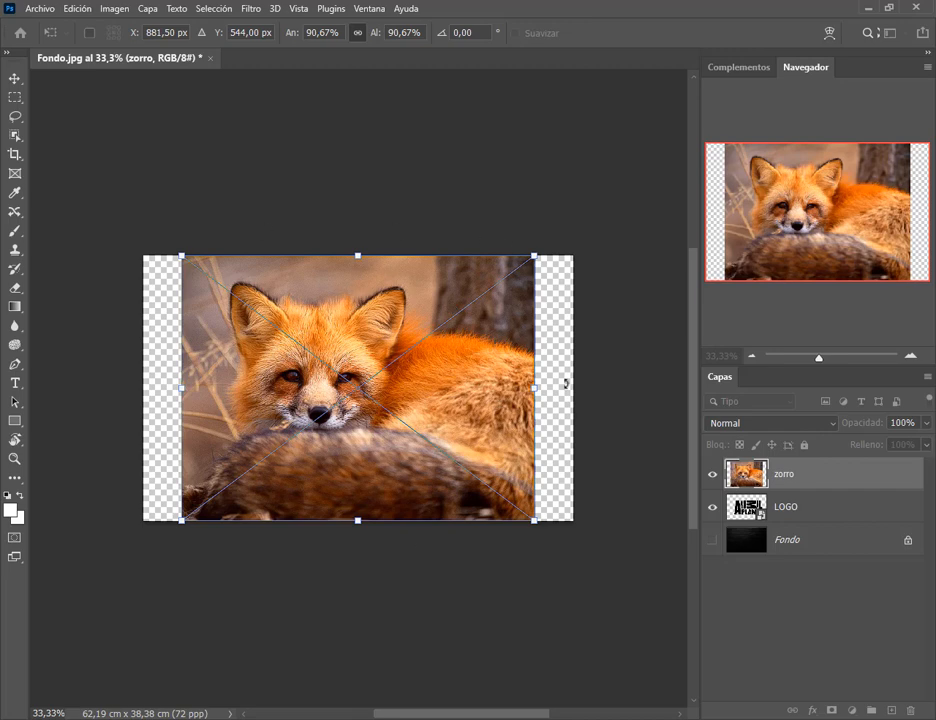
pyautogui.press('Return')
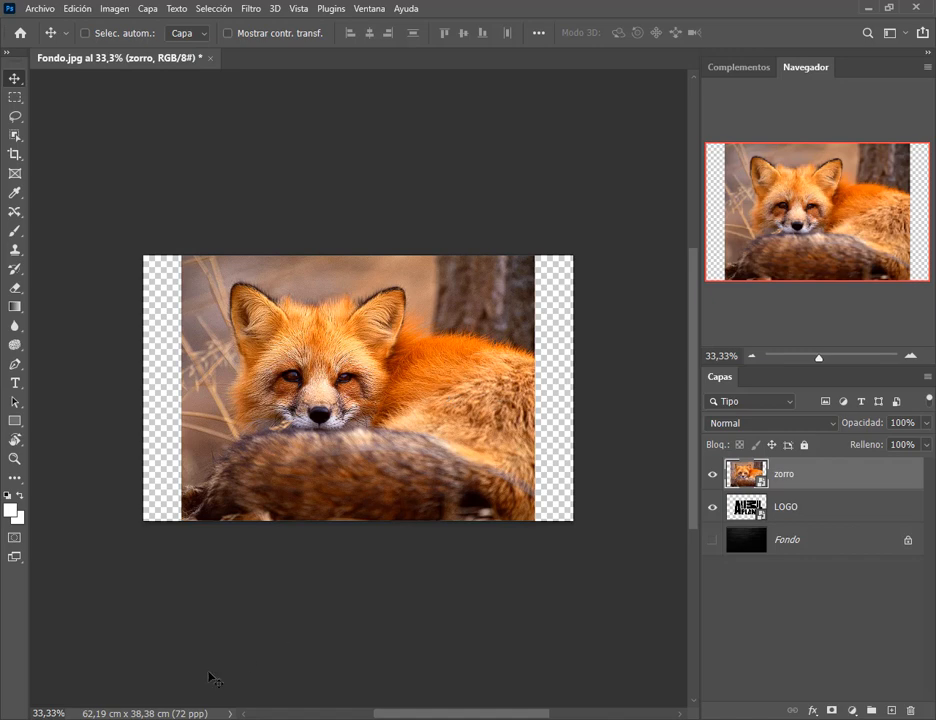
pyautogui.moveTo(322, 452)
pyautogui.mouseDown()
pyautogui.moveTo(274, 452)
pyautogui.moveTo(333, 452)
pyautogui.moveTo(325, 451)
pyautogui.mouseUp()
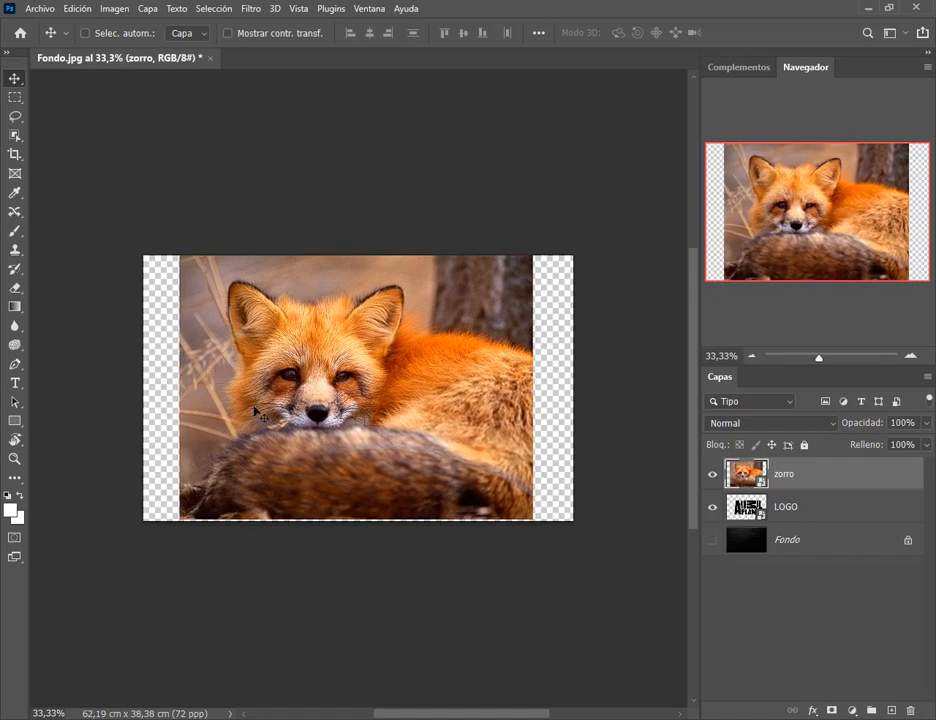
pyautogui.moveTo(362, 370); pyautogui.dragTo(235, 383)
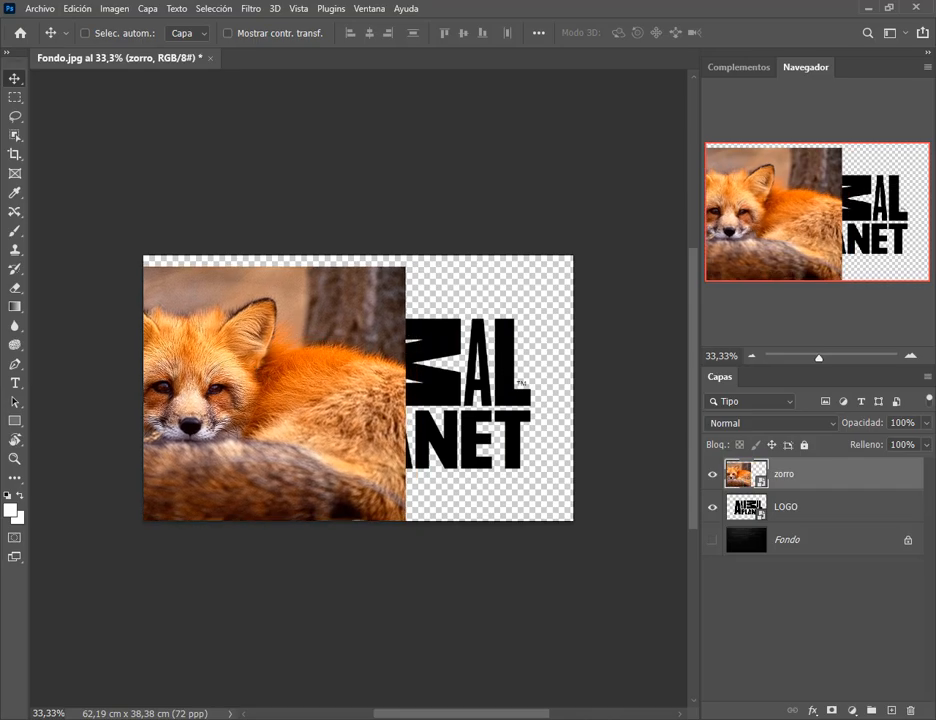
# Open zorro.jpg as its own document without color management and copy its image into Fondo.jpg, positioned on the canvas's right side.
pyautogui.hotkey('alt', 'Tab')
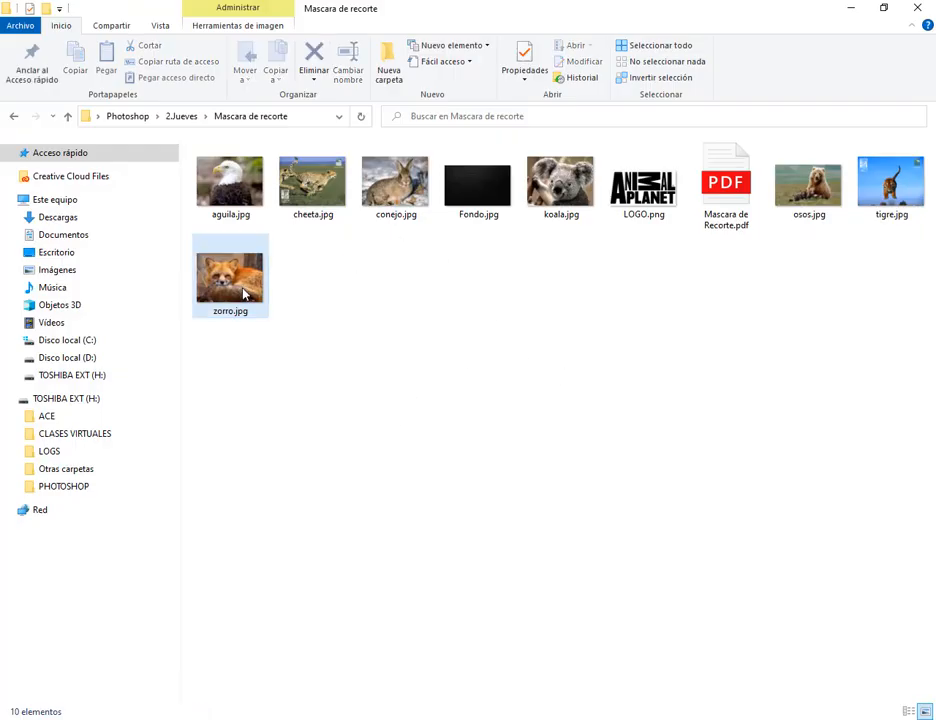
pyautogui.moveTo(230, 275); pyautogui.dragTo(347, 74)
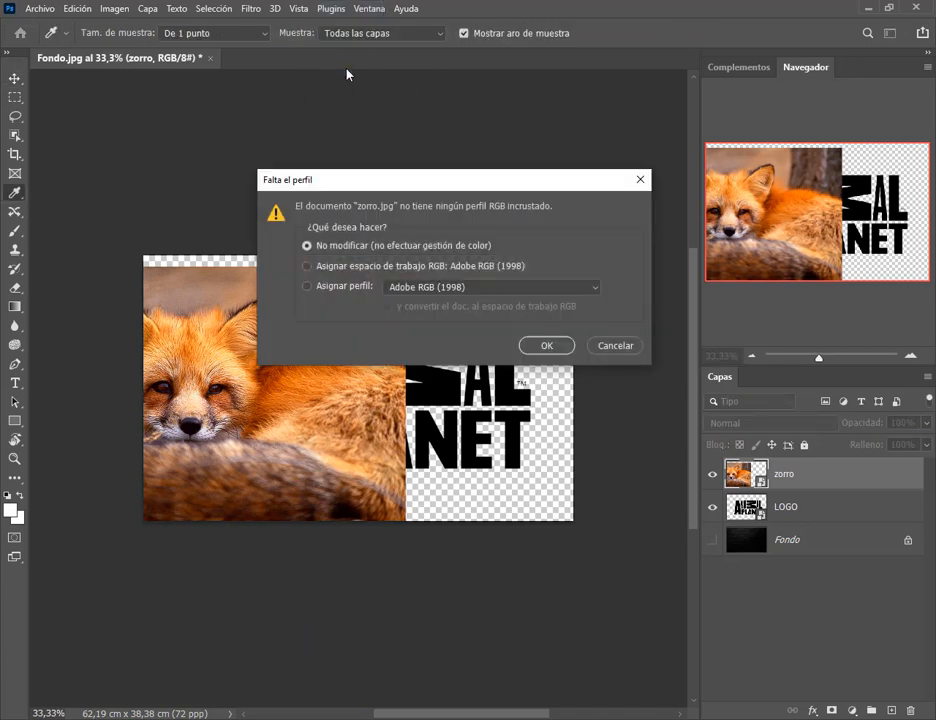
pyautogui.click(546, 345)
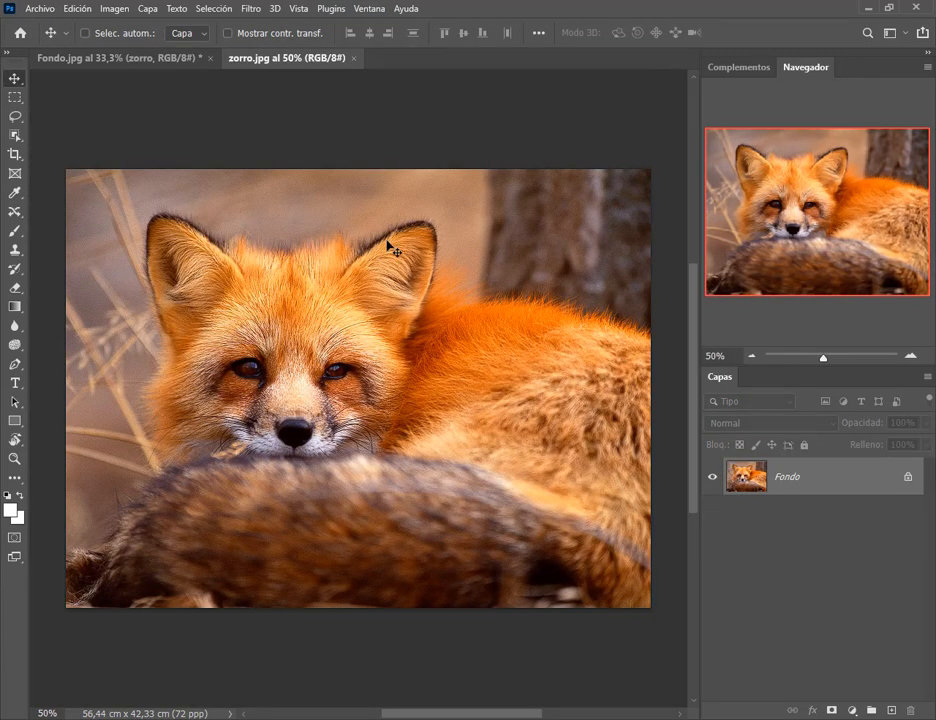
pyautogui.moveTo(335, 165); pyautogui.dragTo(192, 65)
pyautogui.moveTo(415, 280); pyautogui.dragTo(418, 274)
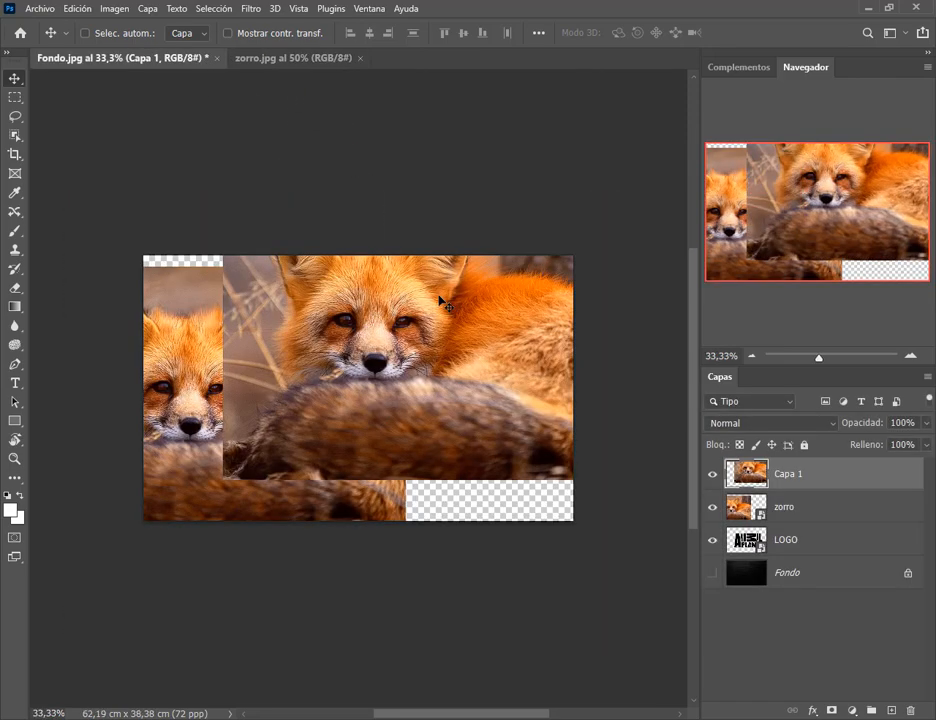
pyautogui.moveTo(444, 336); pyautogui.dragTo(486, 398)
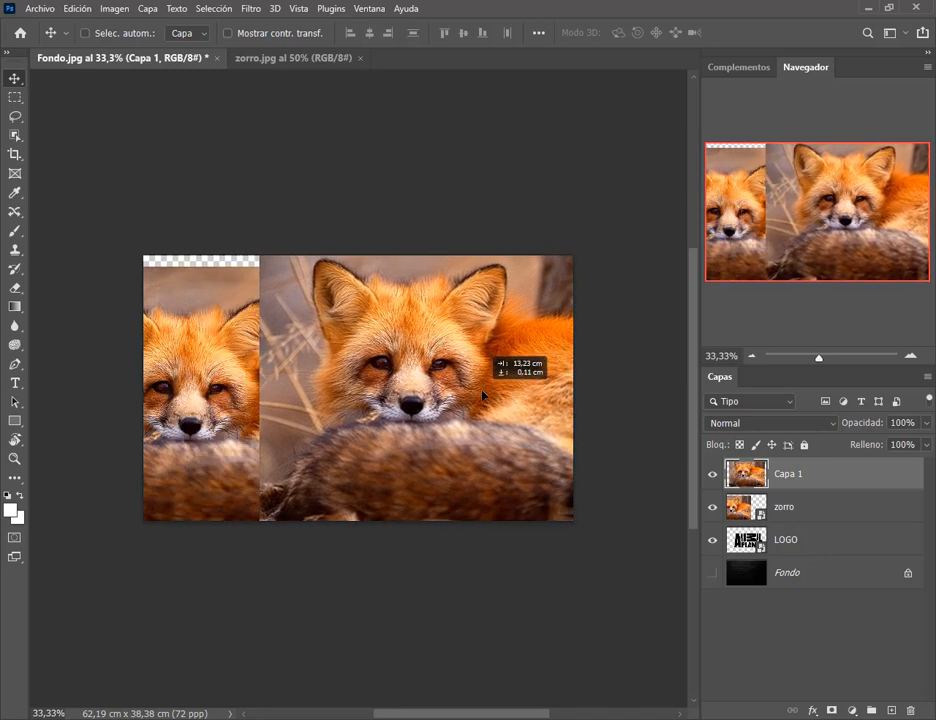
# Reposition the zorro layer on the canvas's left side and hide it.
pyautogui.click(834, 505)
pyautogui.moveTo(218, 406); pyautogui.dragTo(198, 342)
pyautogui.moveTo(208, 278); pyautogui.dragTo(206, 280)
pyautogui.click(713, 507)
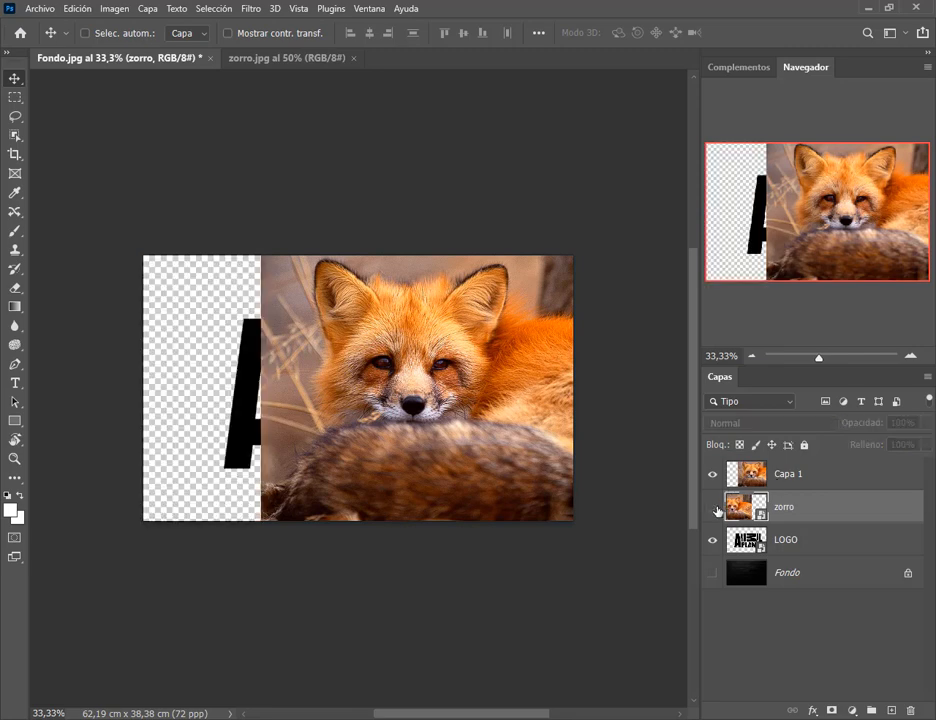
# Shift Capa 1 slightly left on the canvas and close the zorro.jpg document.
pyautogui.click(788, 474)
pyautogui.moveTo(512, 360); pyautogui.dragTo(511, 376)
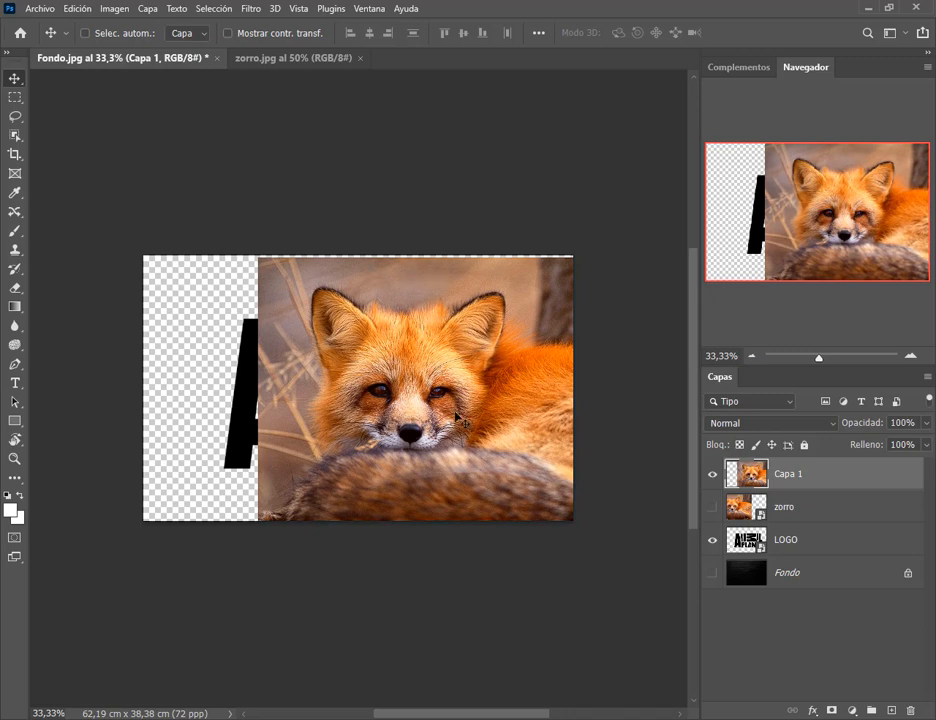
pyautogui.moveTo(458, 440); pyautogui.dragTo(451, 407)
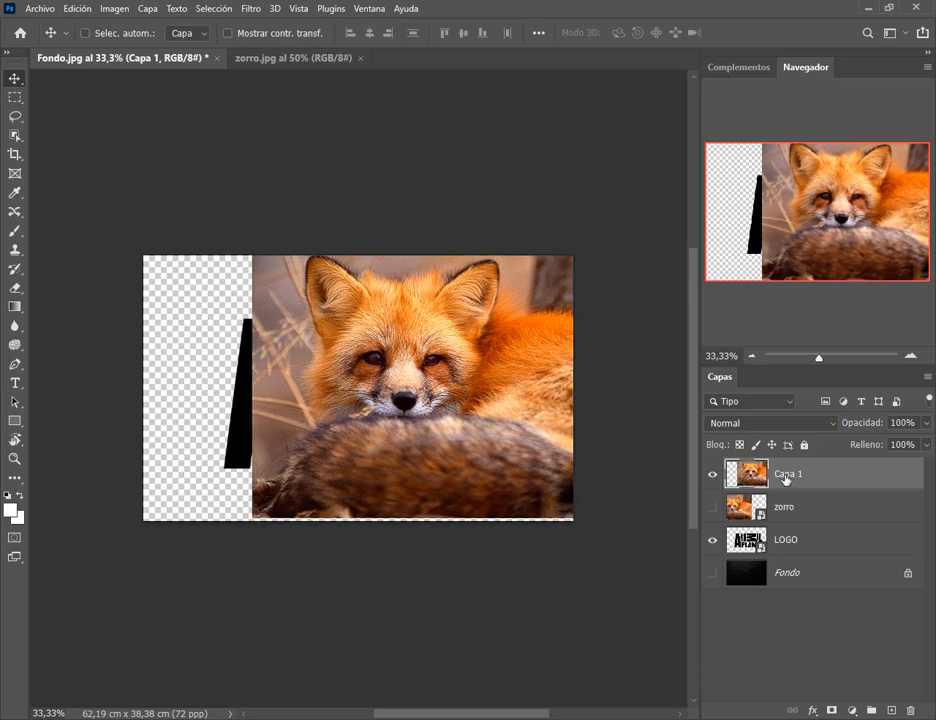
pyautogui.click(359, 58)
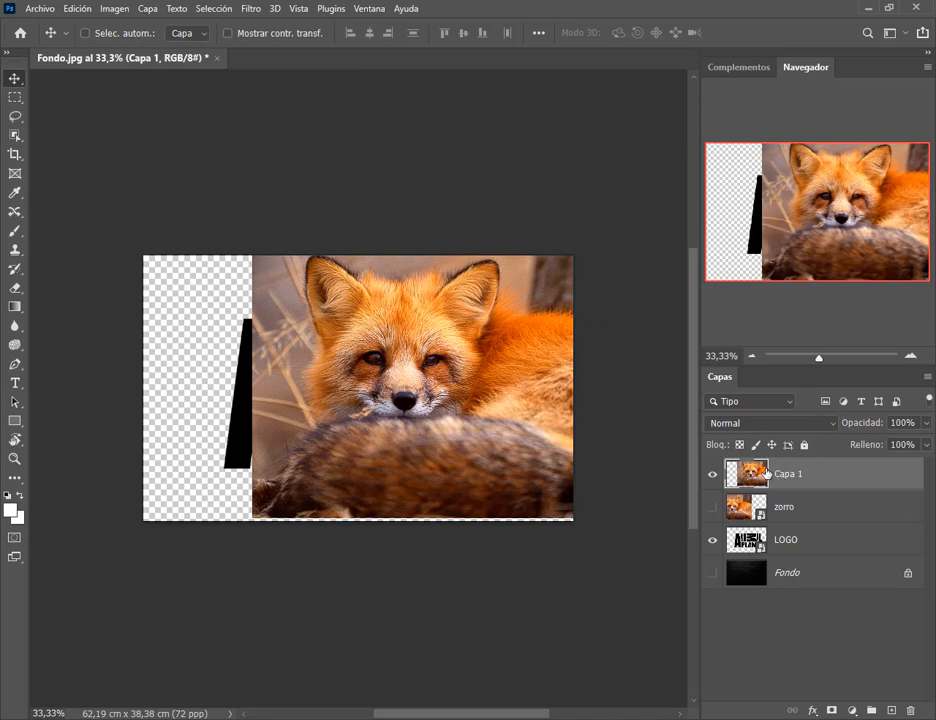
# Delete the two fox layers, Capa 1 and zorro.
pyautogui.moveTo(711, 452)
pyautogui.mouseDown()
pyautogui.moveTo(780, 518)
pyautogui.moveTo(797, 521)
pyautogui.mouseUp()
pyautogui.keyDown('shift'); pyautogui.click(745, 502); pyautogui.keyUp('shift')
pyautogui.moveTo(740, 500); pyautogui.dragTo(911, 710)
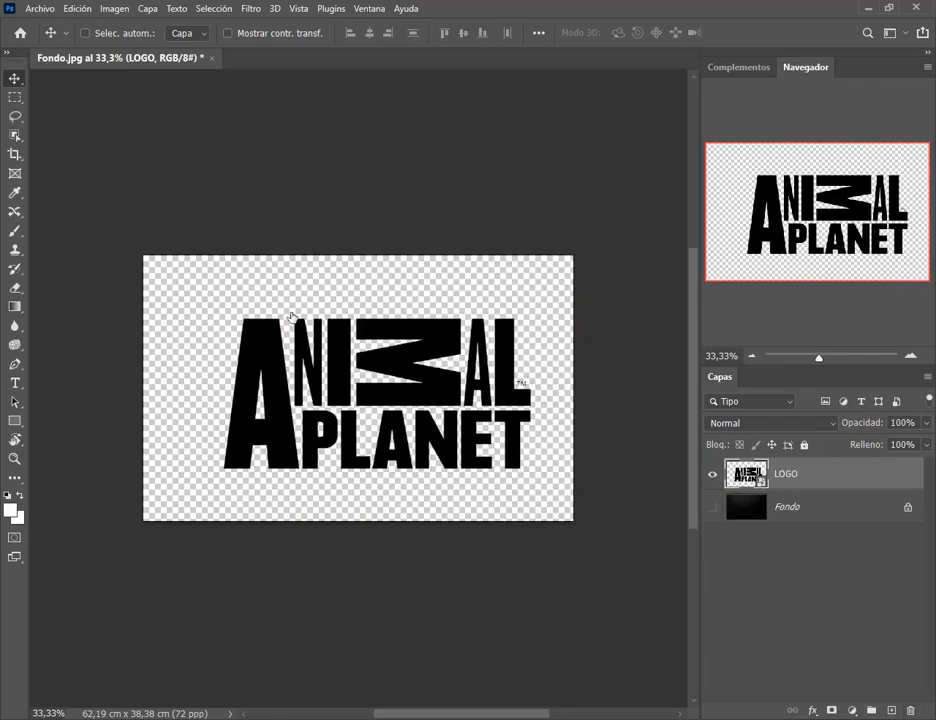
# Place osos.jpg from the image folder as a new layer above the LOGO layer at its original size.
pyautogui.hotkey('alt', 'Tab')
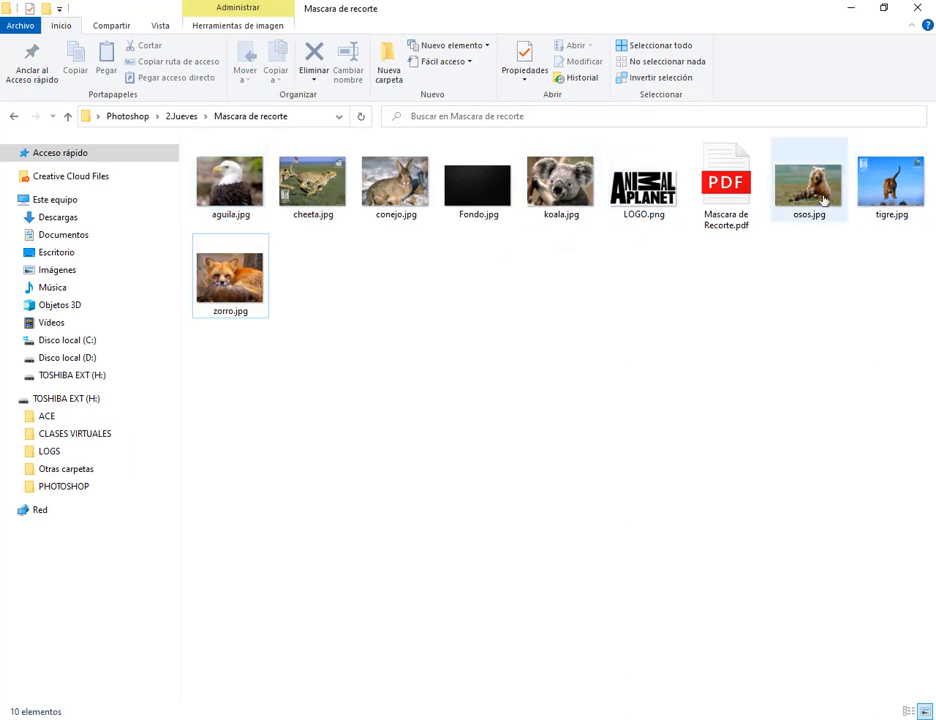
pyautogui.moveTo(822, 200); pyautogui.dragTo(412, 445)
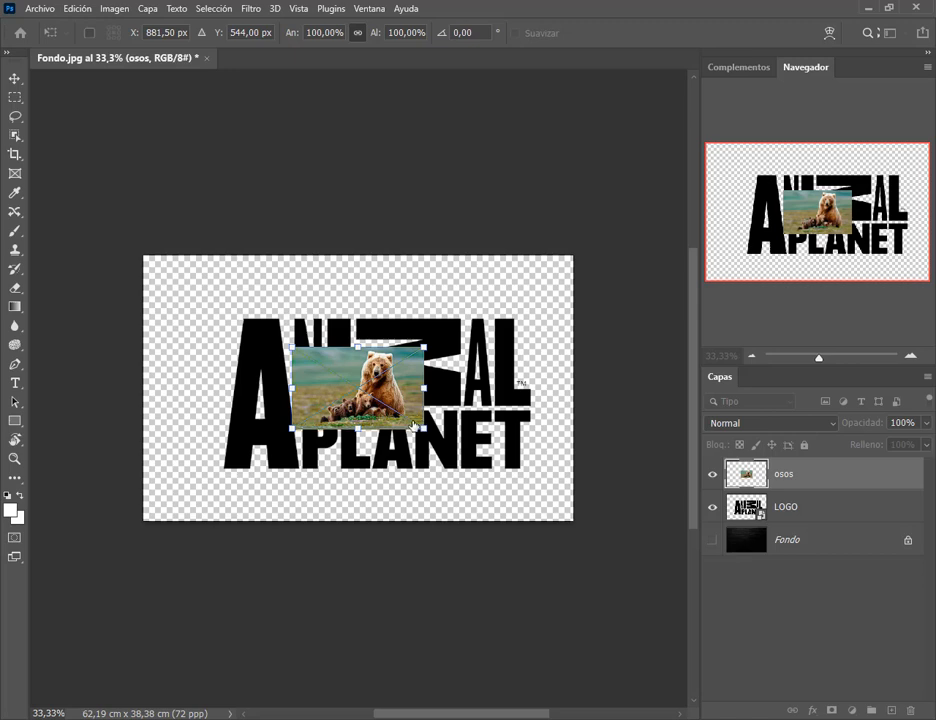
pyautogui.press('Return')
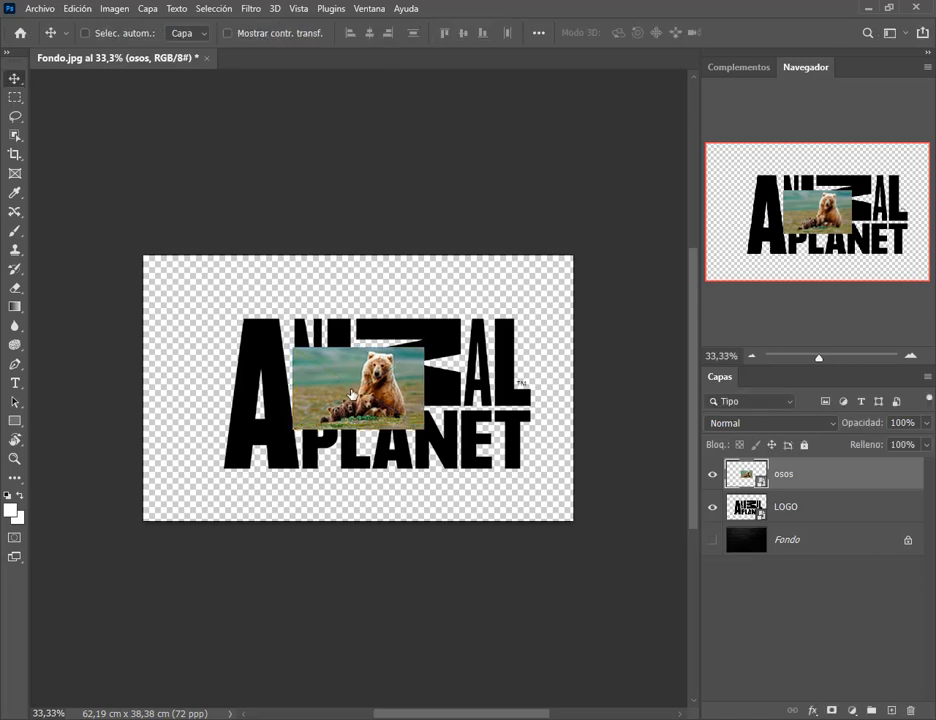
# Open osos.jpg as its own document without color management and copy its image into Fondo.jpg beside the placed bear photo.
pyautogui.hotkey('alt', 'Tab')
pyautogui.moveTo(805, 195); pyautogui.dragTo(368, 159)
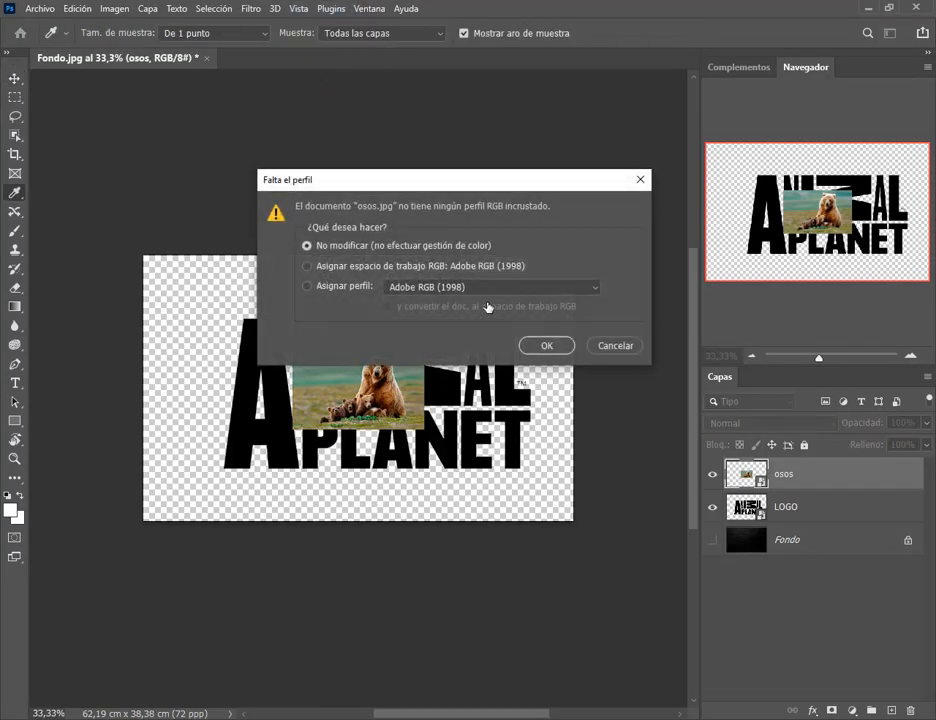
pyautogui.click(540, 347)
pyautogui.moveTo(436, 326); pyautogui.dragTo(241, 421)
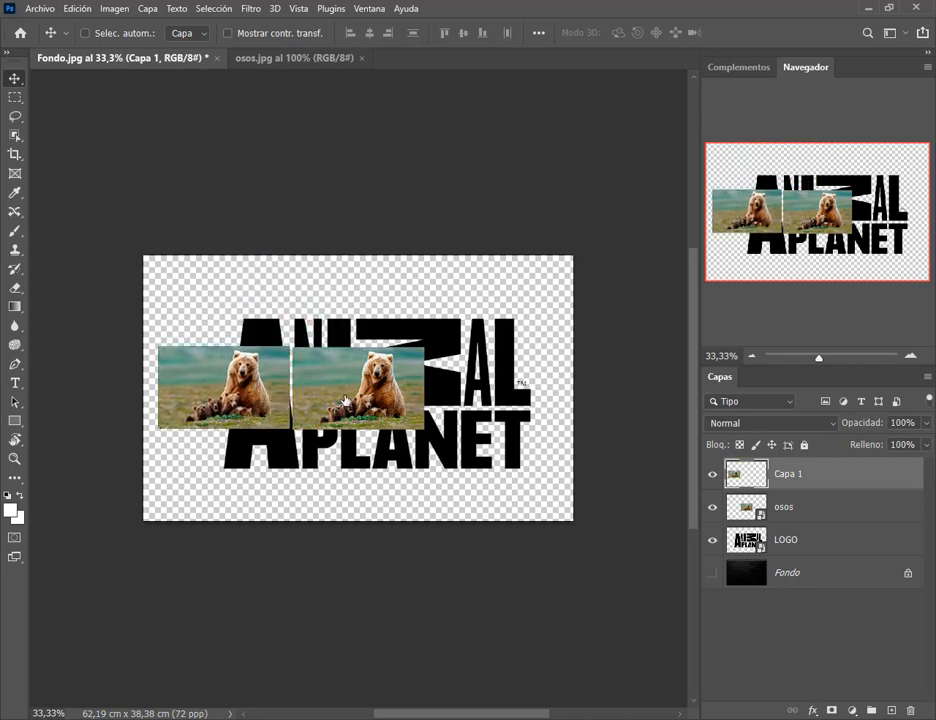
# Delete the two bear layers, Capa 1 and osos.
pyautogui.keyDown('shift'); pyautogui.click(818, 512); pyautogui.keyUp('shift')
pyautogui.moveTo(831, 511); pyautogui.dragTo(911, 710)
# Place koala.jpg from the image folder into Fondo.jpg as a new layer above LOGO at its original size.
pyautogui.hotkey('alt', 'Tab')
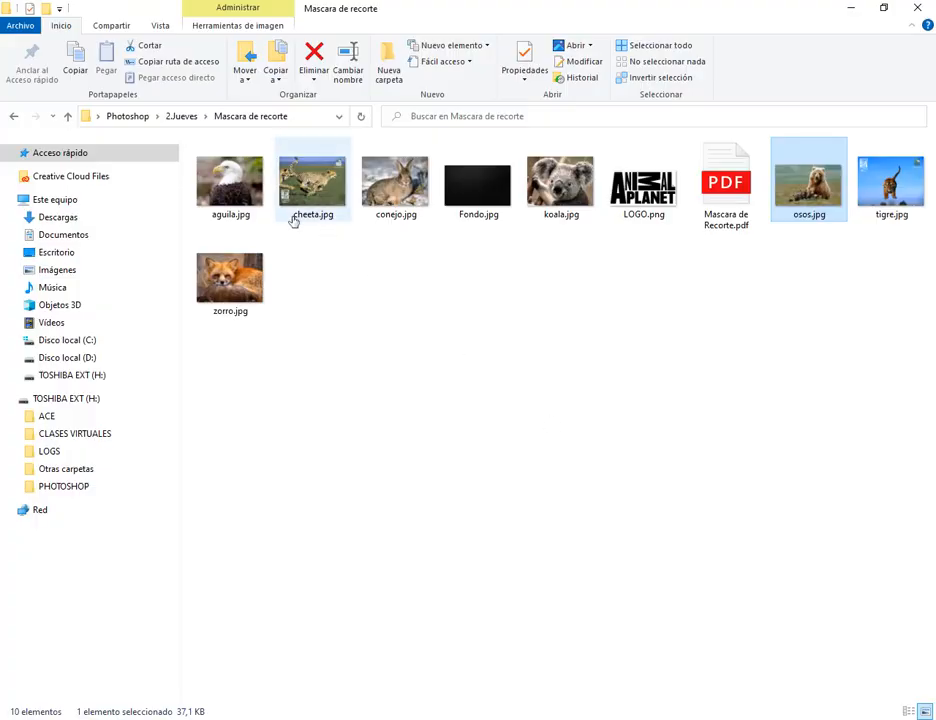
pyautogui.click(238, 190)
pyautogui.moveTo(230, 185)
pyautogui.mouseDown()
pyautogui.moveTo(218, 165)
pyautogui.moveTo(228, 180)
pyautogui.mouseUp()
pyautogui.click(395, 182)
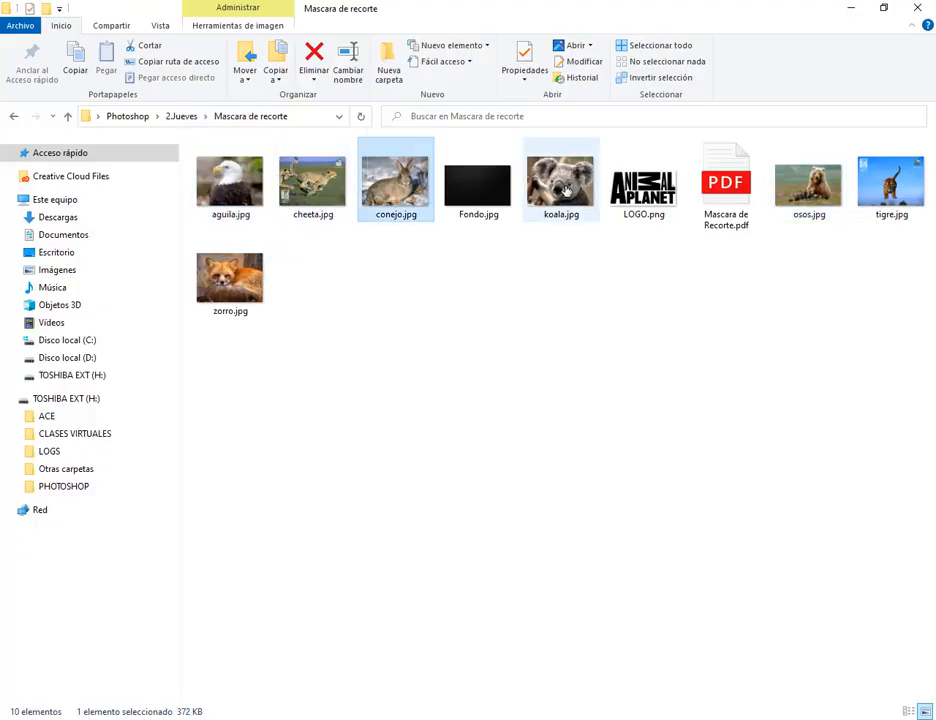
pyautogui.click(560, 182)
pyautogui.moveTo(560, 182); pyautogui.dragTo(399, 410)
pyautogui.press('Return')
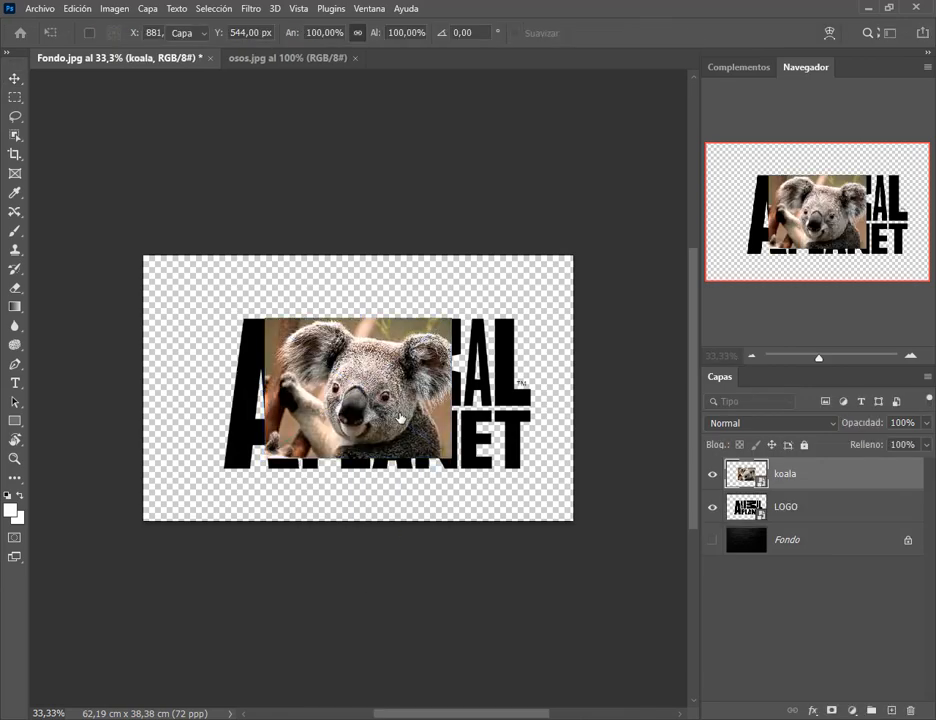
# Open koala.jpg as its own document, close osos.jpg, and copy the koala image into Fondo.jpg on the canvas's right side.
pyautogui.hotkey('alt', 'Tab')
pyautogui.moveTo(526, 223); pyautogui.dragTo(403, 68)
pyautogui.press('Return')
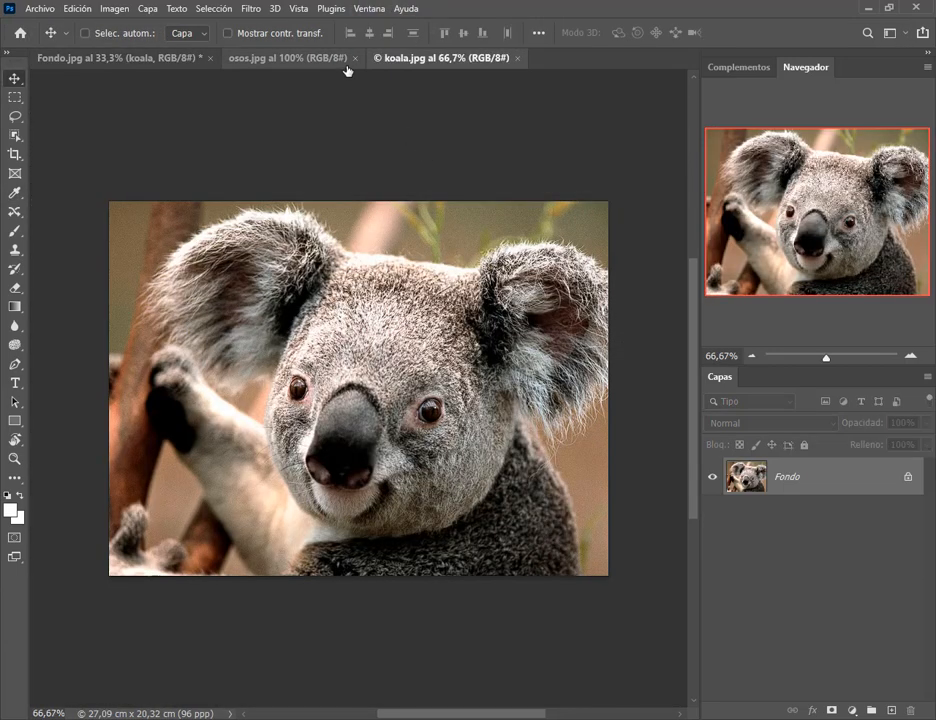
pyautogui.click(358, 58)
pyautogui.moveTo(278, 224); pyautogui.dragTo(136, 67)
pyautogui.moveTo(255, 320); pyautogui.dragTo(519, 375)
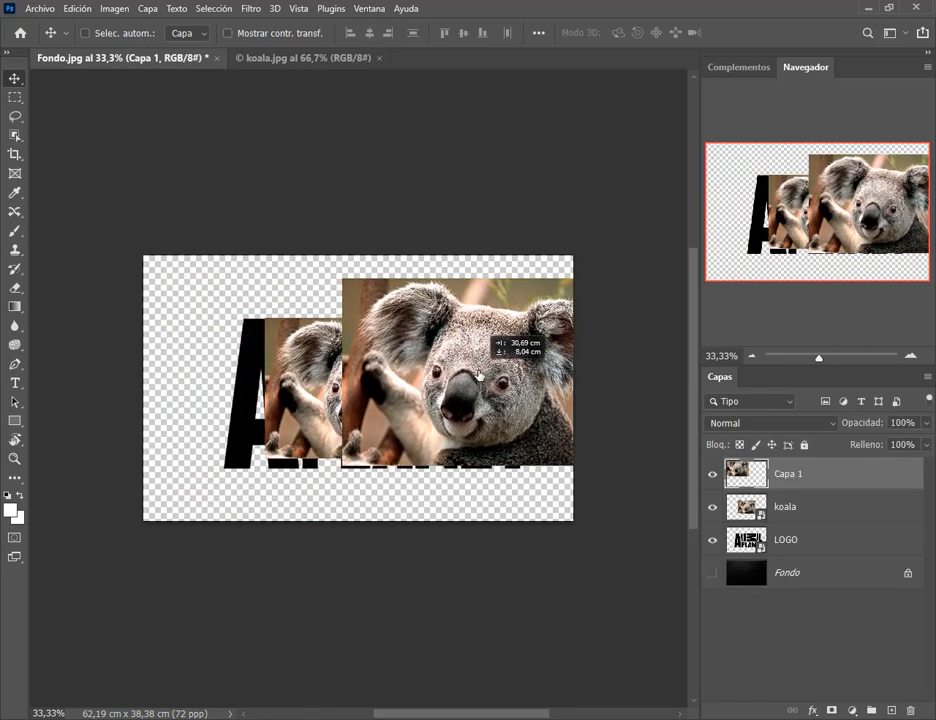
# Hide the LOGO layer and arrange the two koala images side by side, with the koala layer left of Capa 1.
pyautogui.click(775, 506)
pyautogui.moveTo(303, 393); pyautogui.dragTo(189, 391)
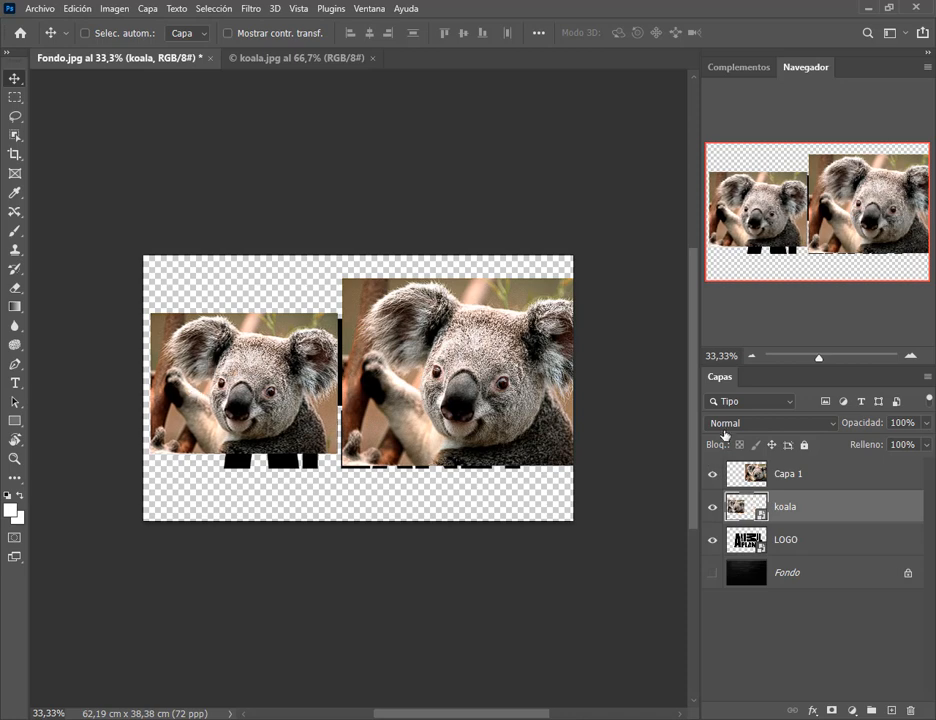
pyautogui.click(712, 540)
pyautogui.hotkey('ctrl', '+')
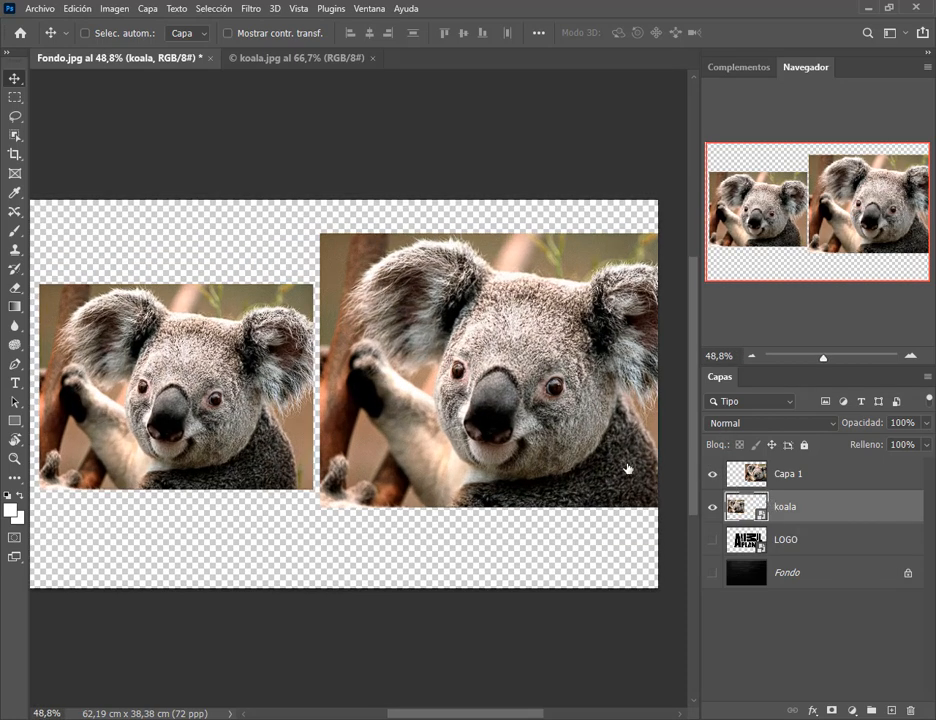
pyautogui.click(736, 474)
pyautogui.moveTo(568, 424); pyautogui.dragTo(548, 418)
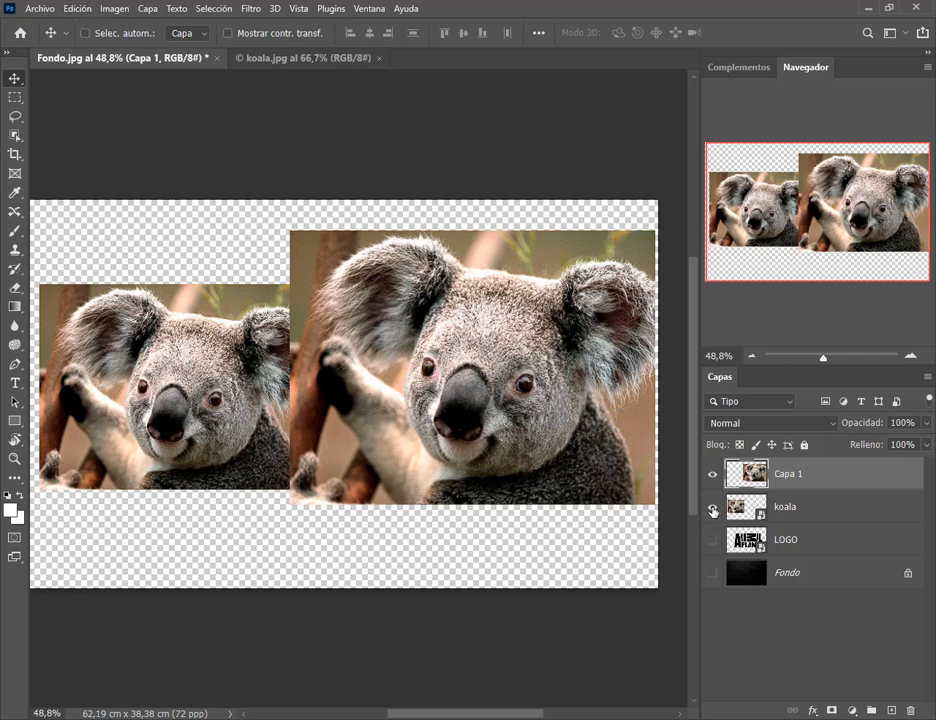
# Enlarge the layer thumbnails in the layer list.
pyautogui.rightClick(786, 640)
pyautogui.click(777, 593)
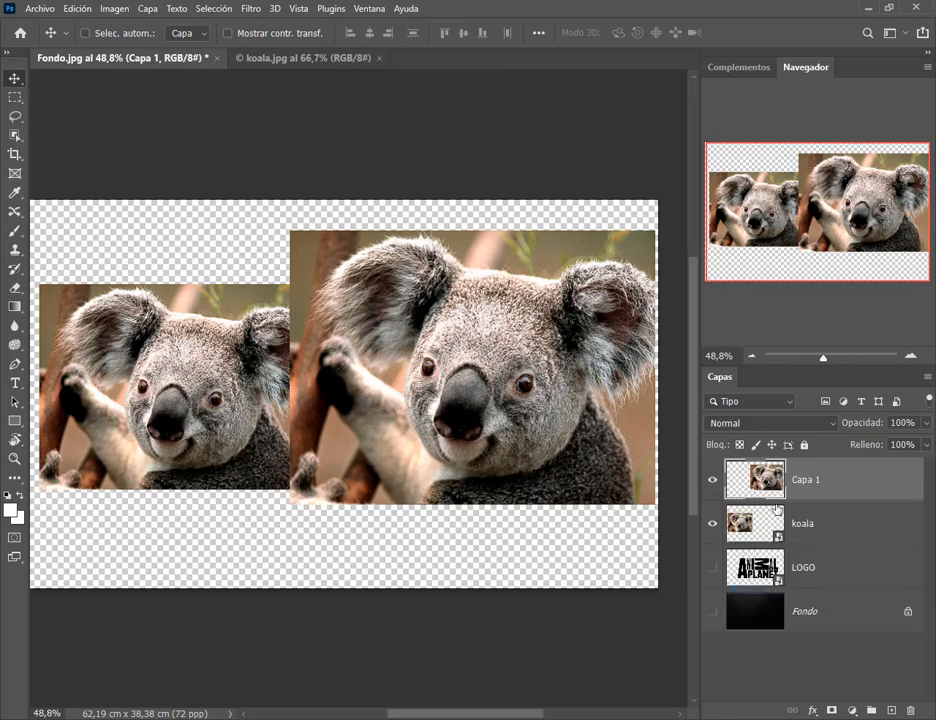
# Switch to Windows Settings, set the size of apps and text on the main display to 125%, and close Settings.
pyautogui.press('super')
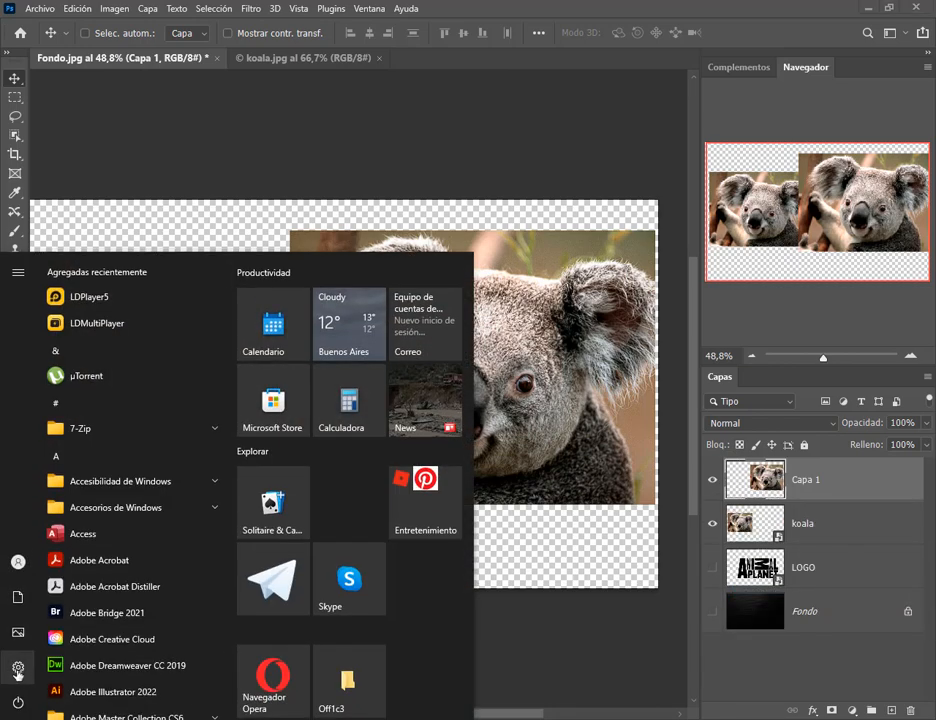
pyautogui.click(19, 668)
pyautogui.click(299, 443)
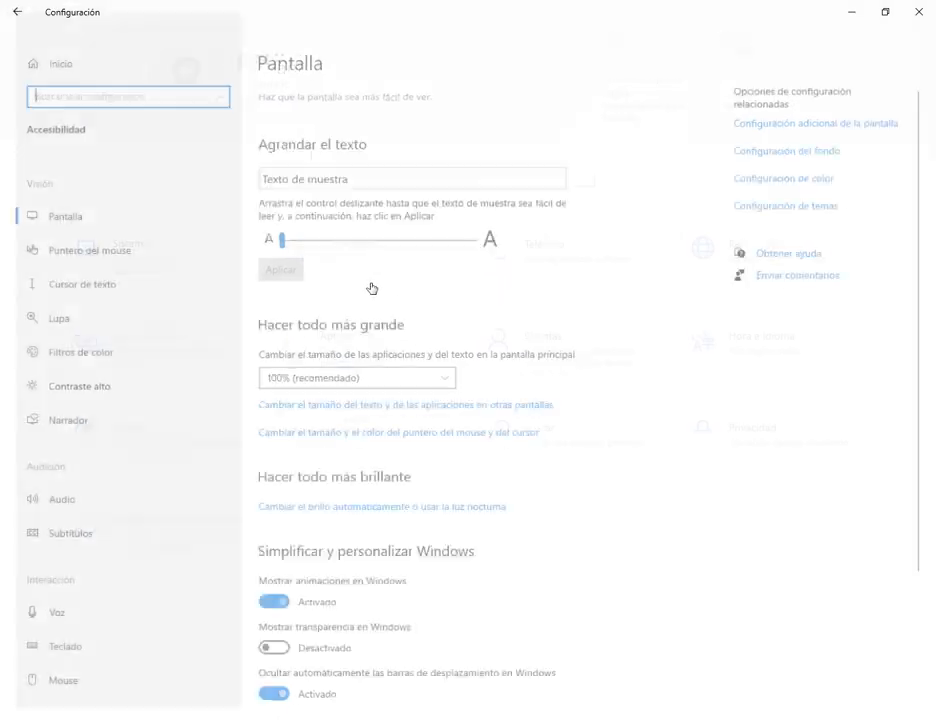
pyautogui.click(318, 384)
pyautogui.click(305, 402)
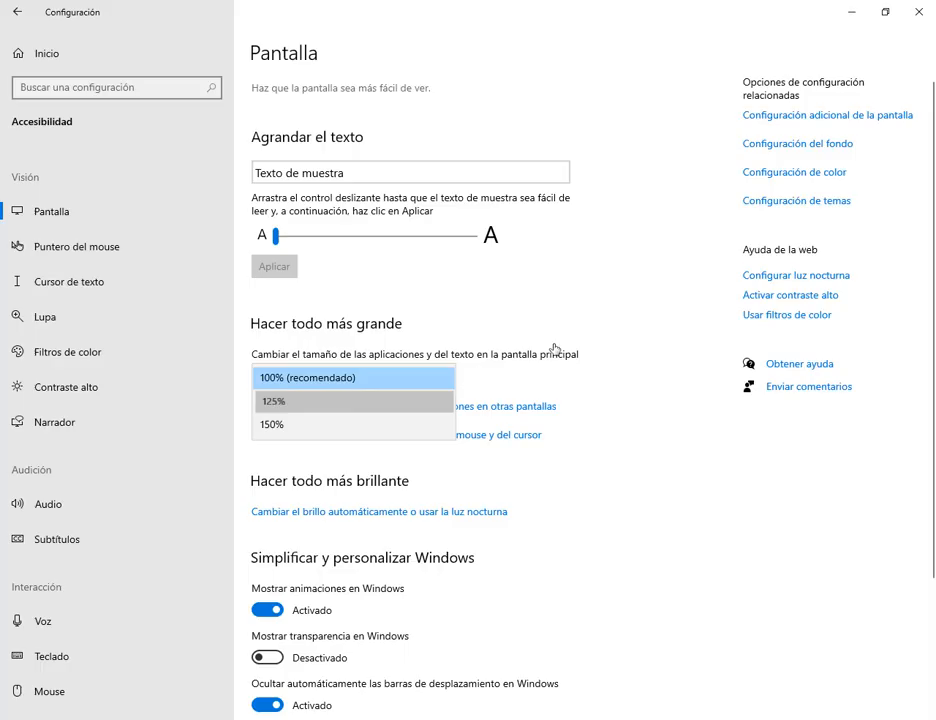
pyautogui.click(914, 15)
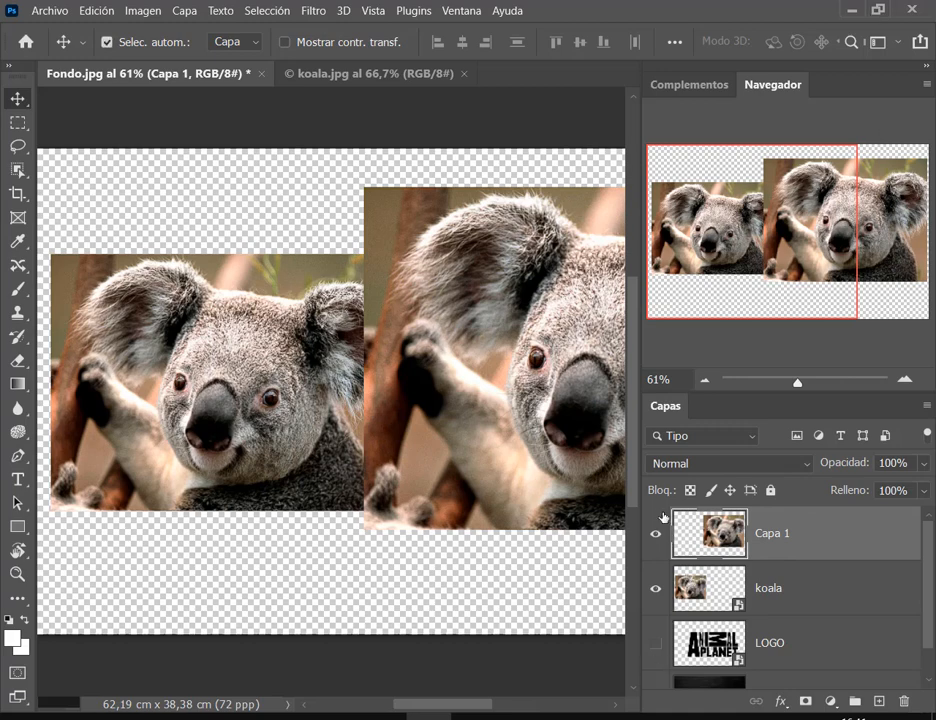
pyautogui.moveTo(657, 497)
pyautogui.mouseDown()
pyautogui.moveTo(745, 558)
pyautogui.moveTo(789, 623)
pyautogui.mouseUp()
pyautogui.moveTo(830, 509); pyautogui.dragTo(749, 533)
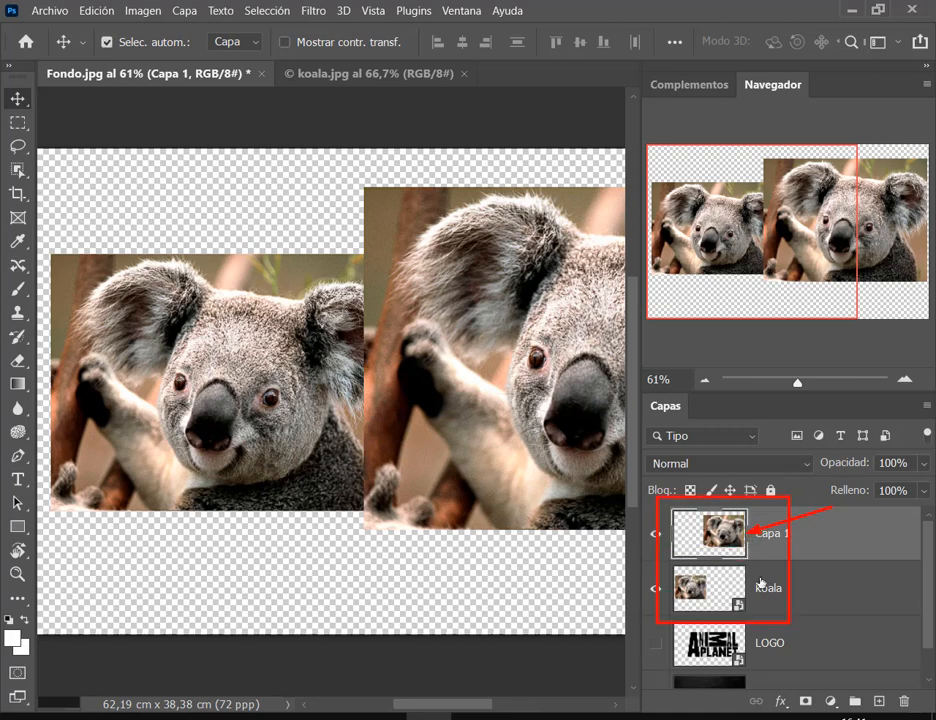
# Select the koala smart-object layer beneath Capa 1 in the layer list.
pyautogui.moveTo(727, 593); pyautogui.dragTo(748, 615)
pyautogui.press('Escape')
pyautogui.click(776, 600)
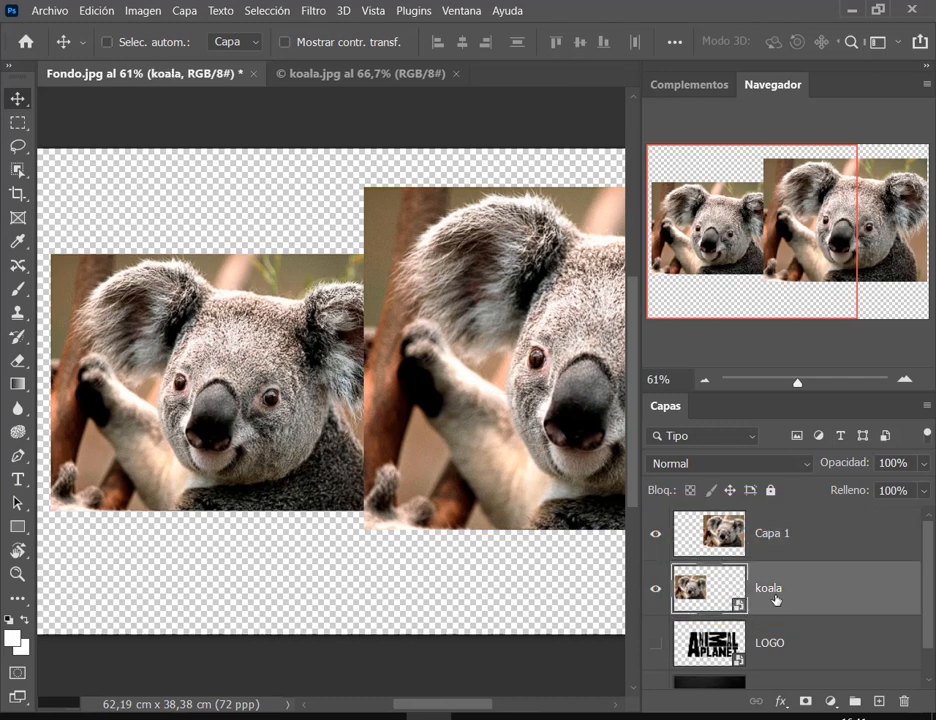
pyautogui.scroll(-1, 776, 600)
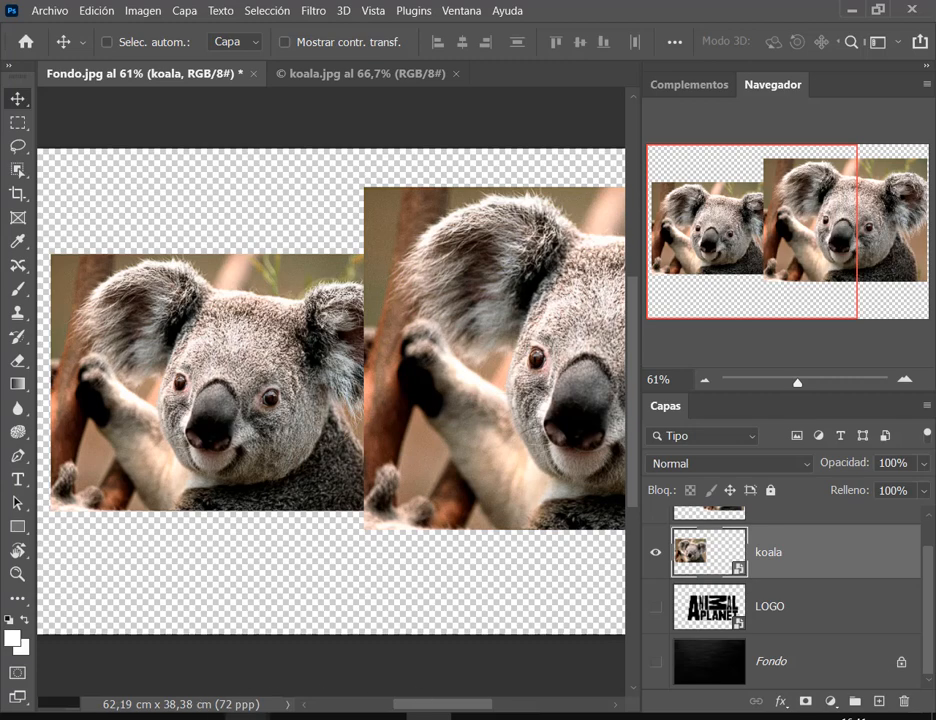
# Switch to the Google Meet call, examine the participants' latest chat messages beside the Photoshop window, and return to the maximized Photoshop window.
pyautogui.click(878, 9)
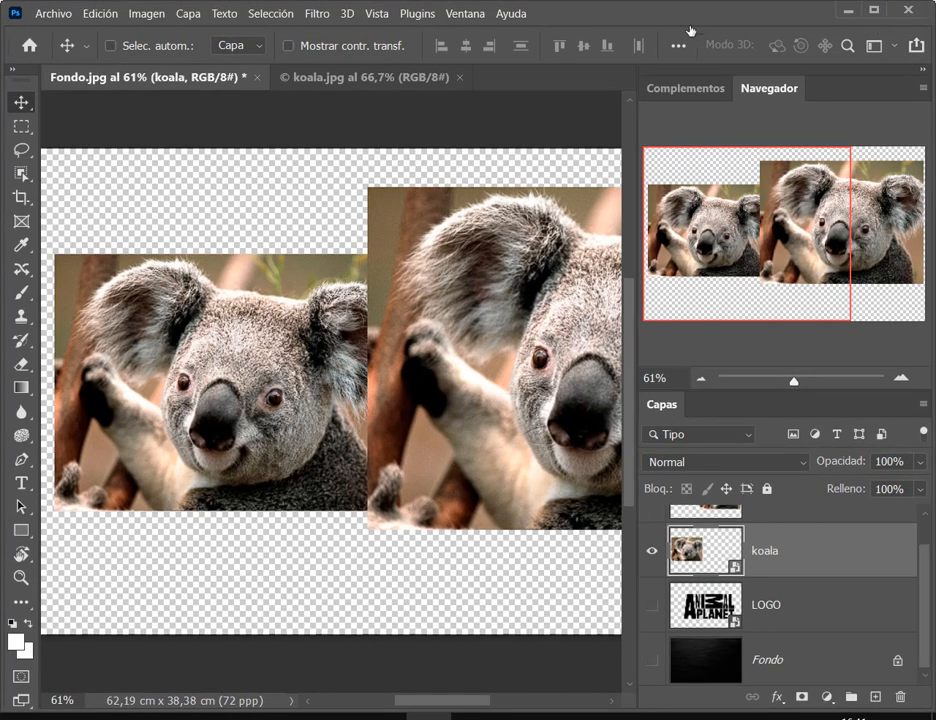
pyautogui.moveTo(689, 31); pyautogui.dragTo(370, 43)
pyautogui.click(832, 8)
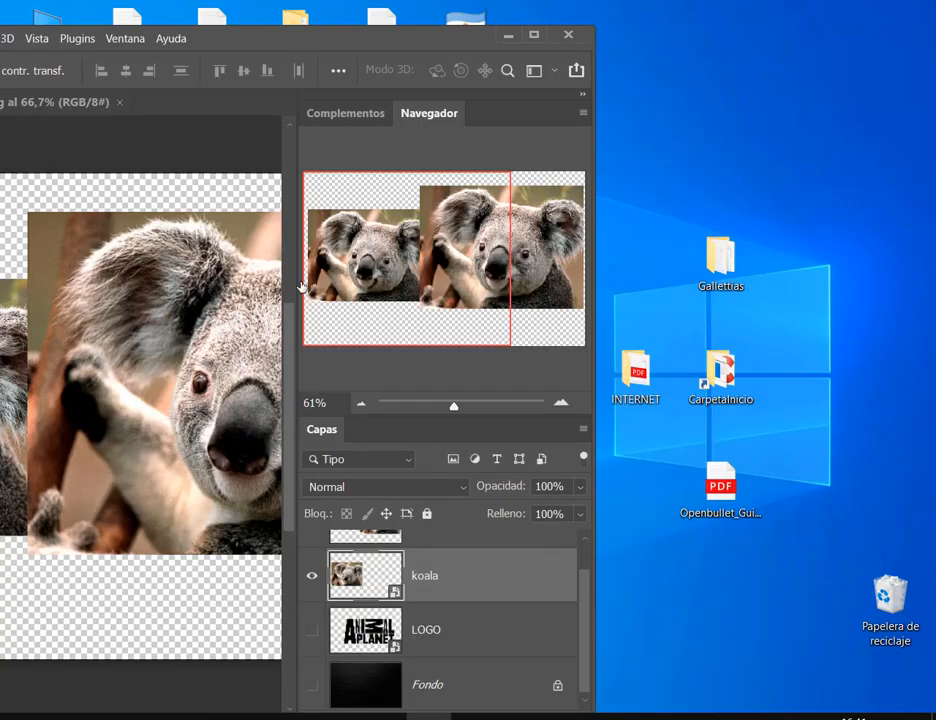
pyautogui.moveTo(200, 716)
pyautogui.click(125, 637)
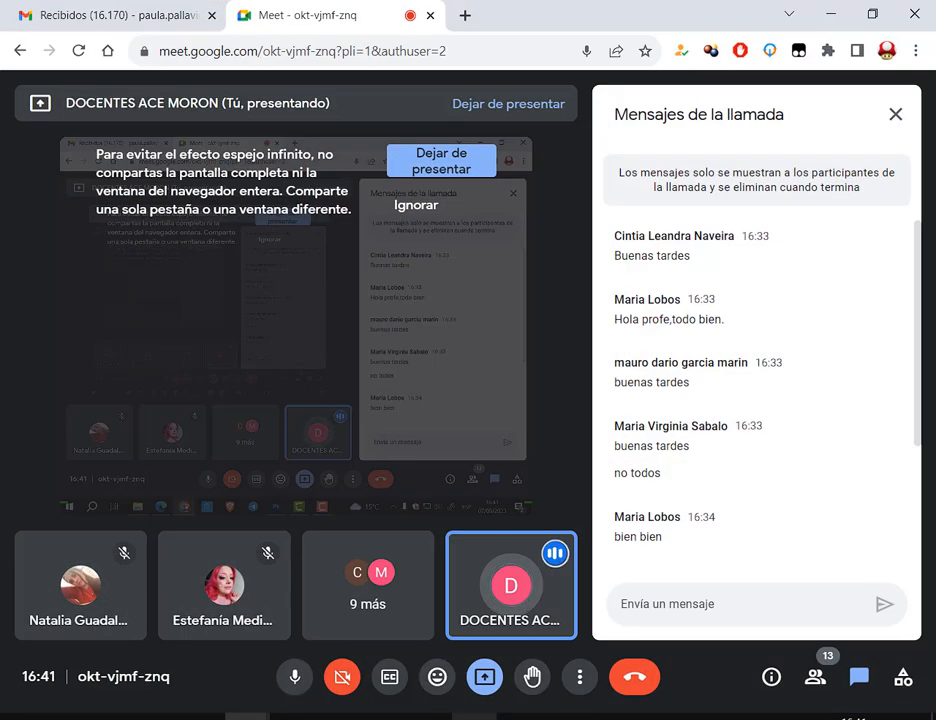
pyautogui.hotkey('alt', 'Tab')
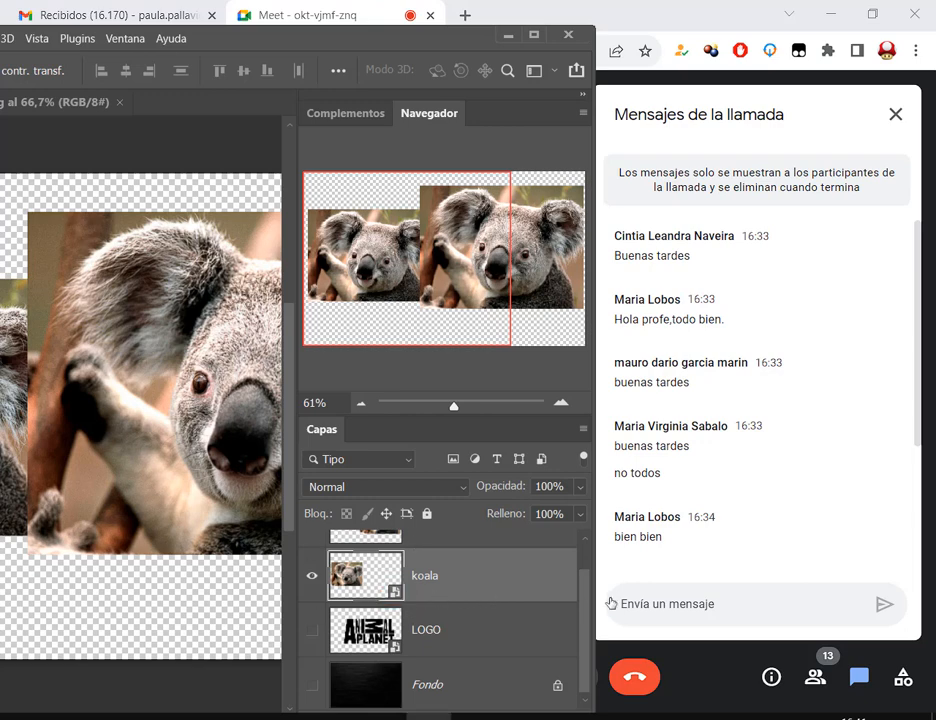
pyautogui.moveTo(589, 610); pyautogui.dragTo(589, 582)
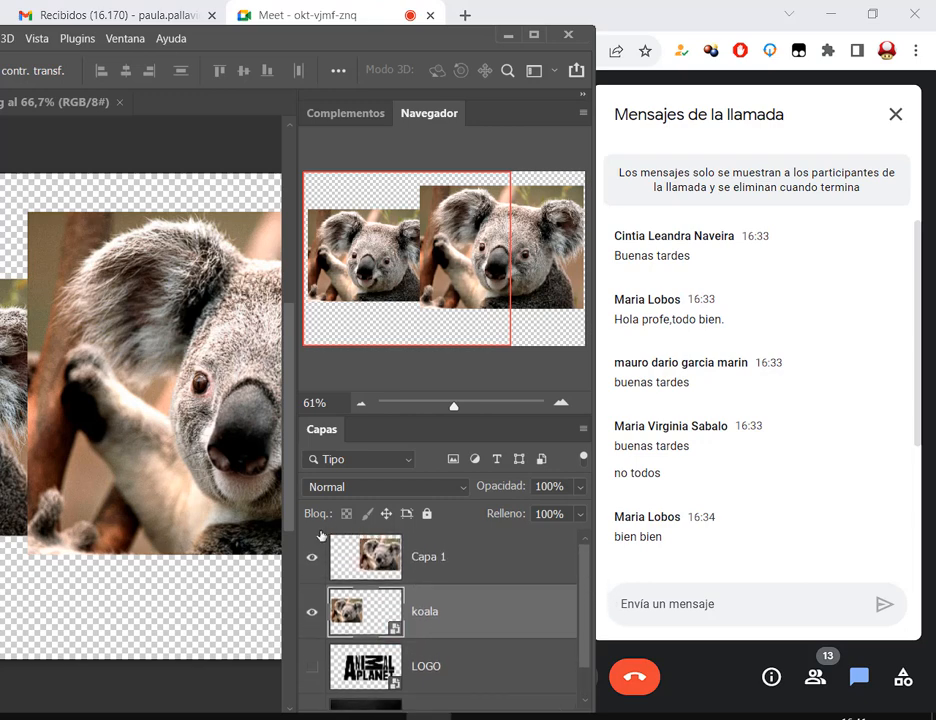
pyautogui.moveTo(321, 536); pyautogui.dragTo(423, 585)
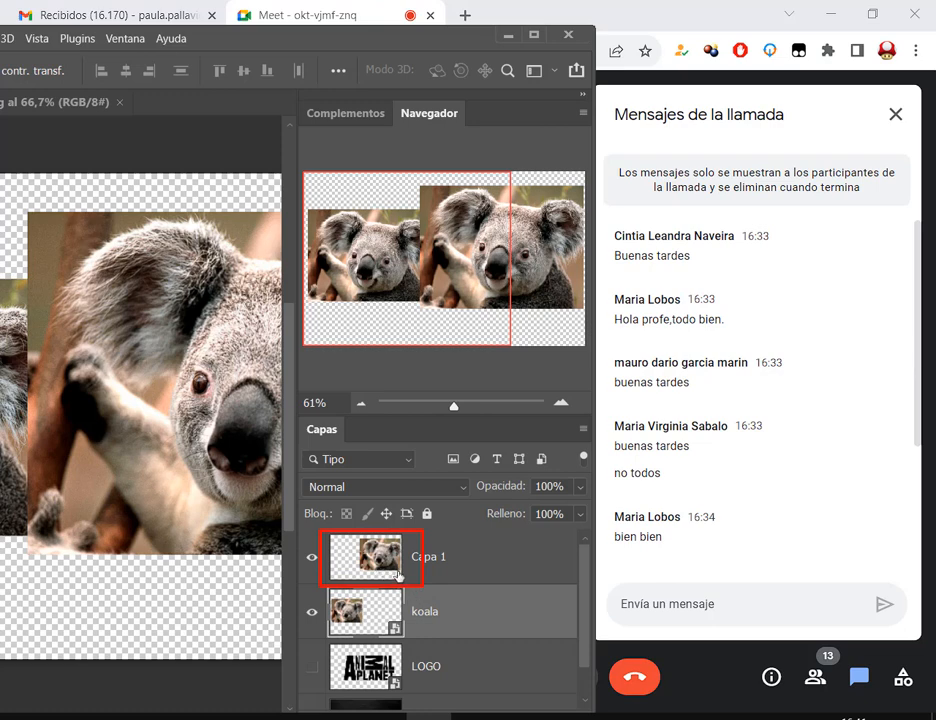
pyautogui.scroll(-2, 863, 445)
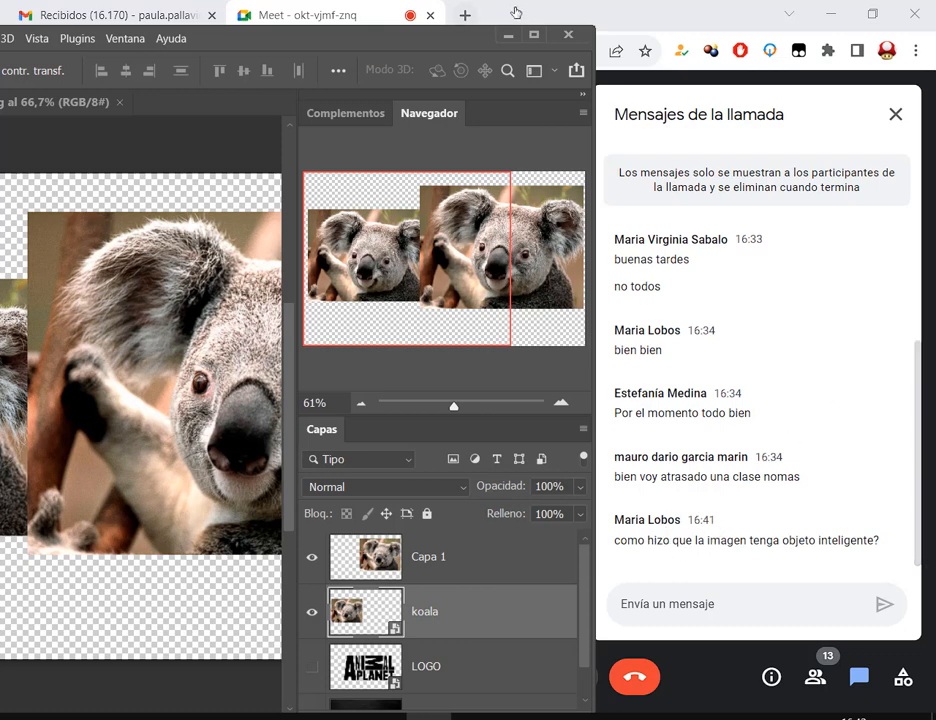
pyautogui.click(533, 36)
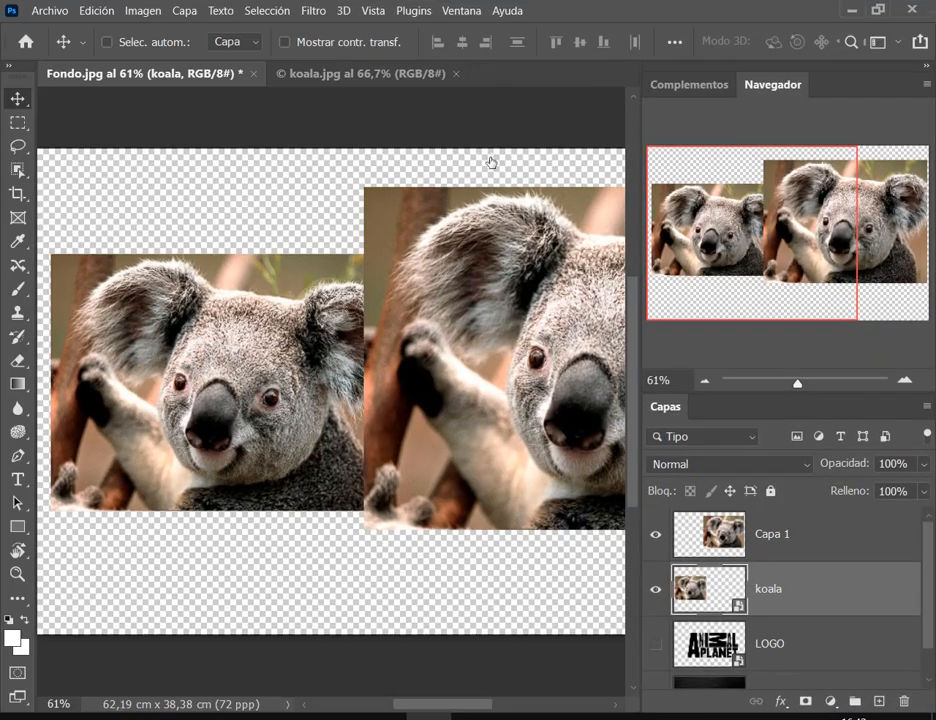
# Close the koala.jpg document and delete the Capa 1 and koala layers from Fondo.jpg.
pyautogui.click(457, 74)
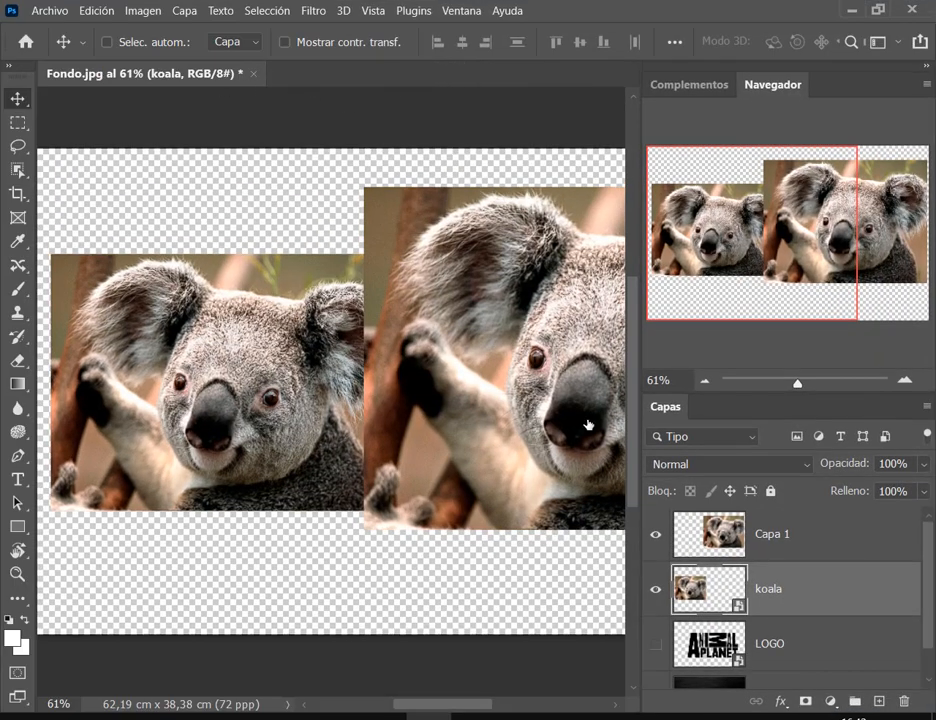
pyautogui.keyDown('shift'); pyautogui.click(770, 534); pyautogui.keyUp('shift')
pyautogui.moveTo(770, 534); pyautogui.dragTo(903, 702)
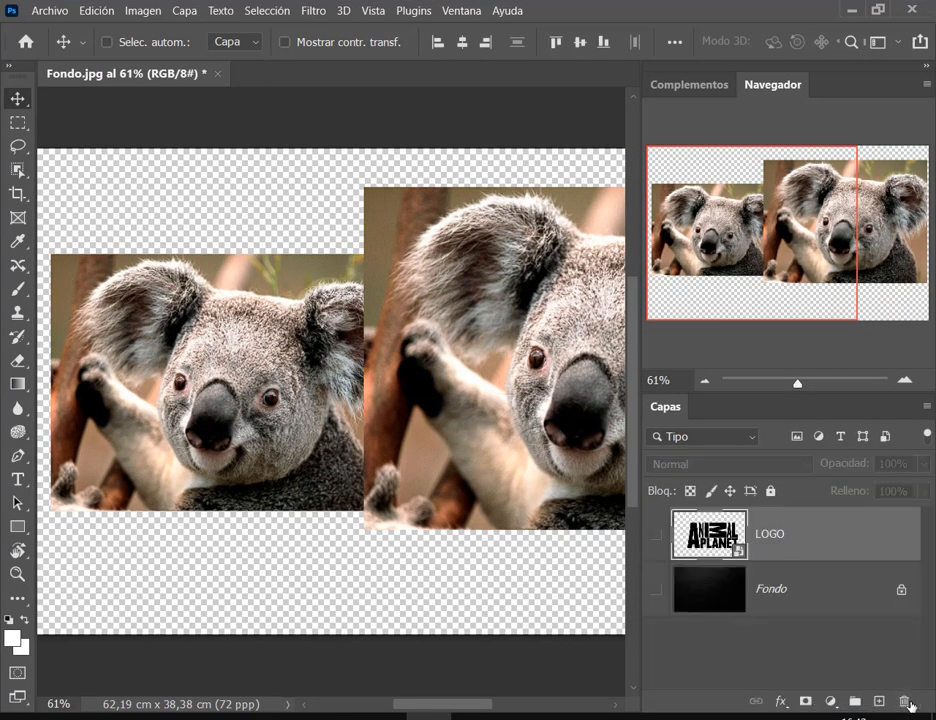
# Place koala.jpg from the Mascara de recorte folder in File Explorer into Fondo.jpg as a smart object, and delete that layer.
pyautogui.hotkey('alt', 'Tab')
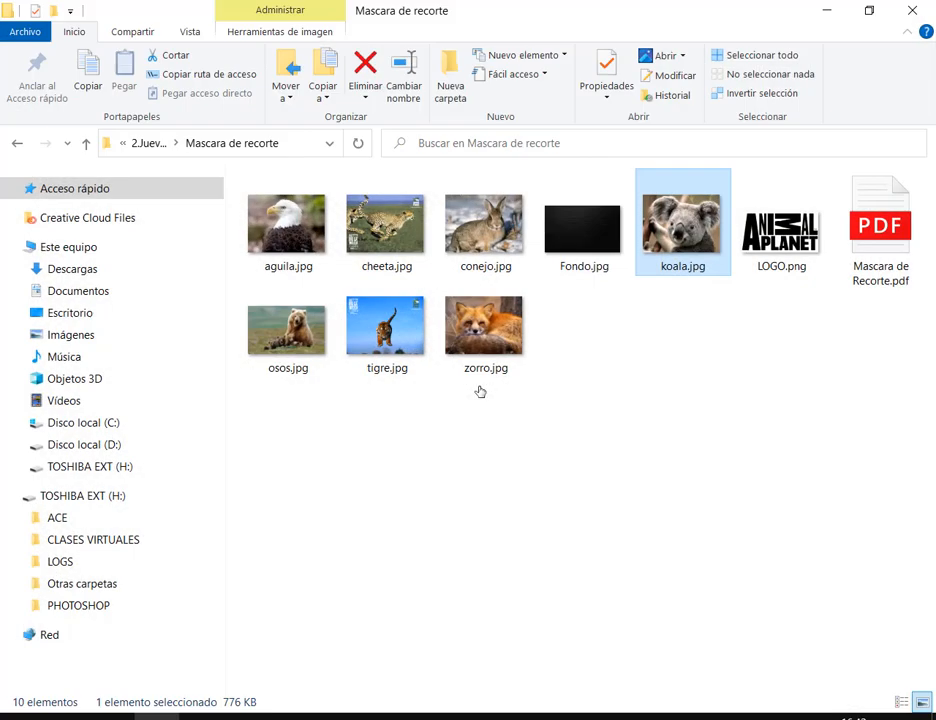
pyautogui.moveTo(680, 258); pyautogui.dragTo(378, 380)
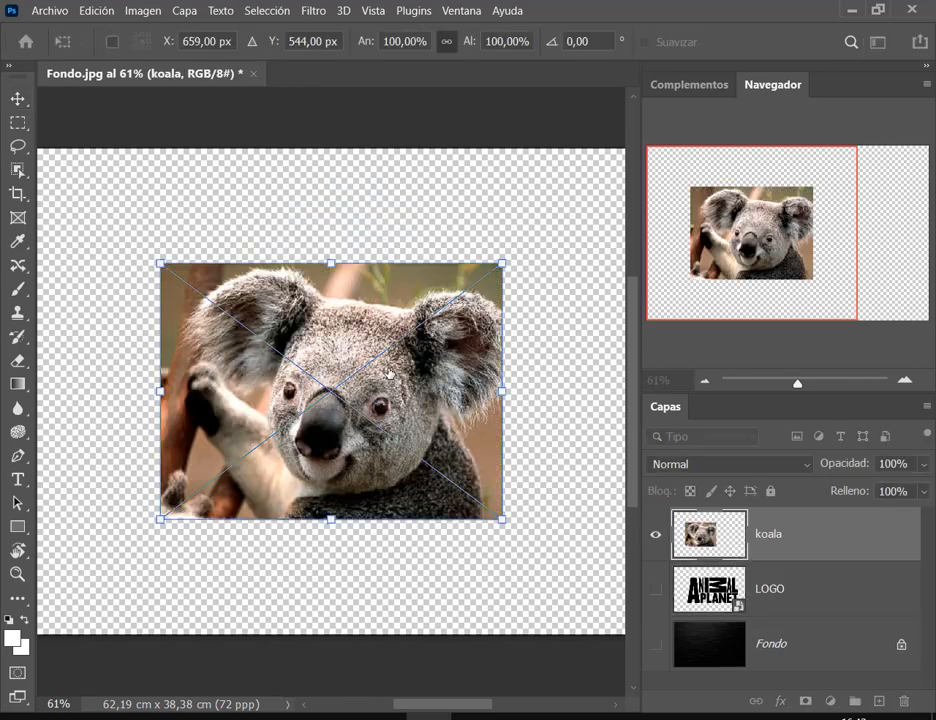
pyautogui.press('Return')
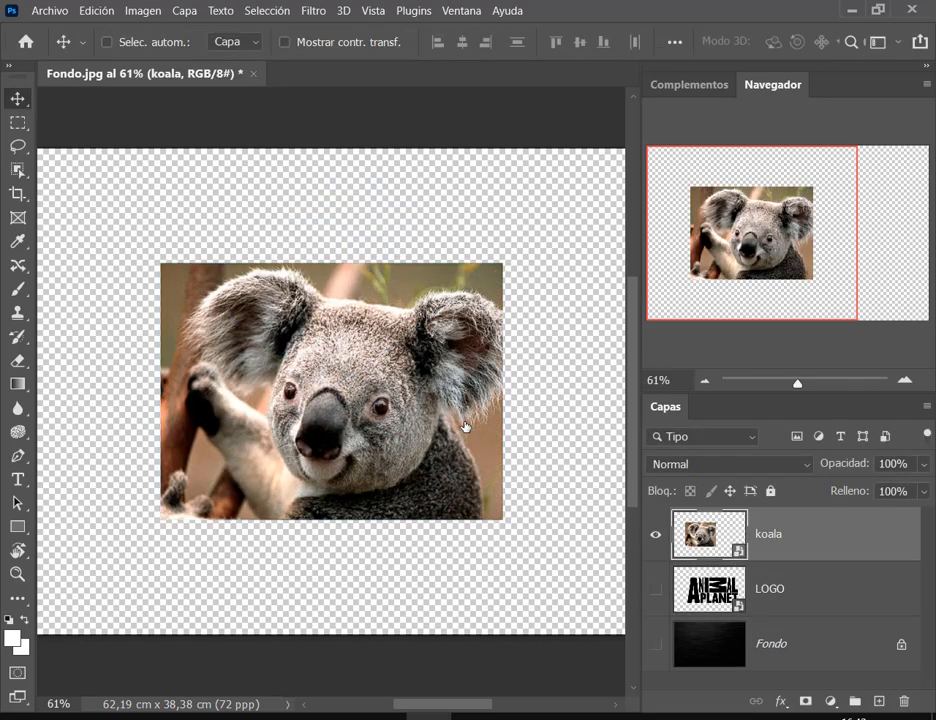
pyautogui.press('ctrl')
pyautogui.moveTo(690, 530); pyautogui.dragTo(904, 701)
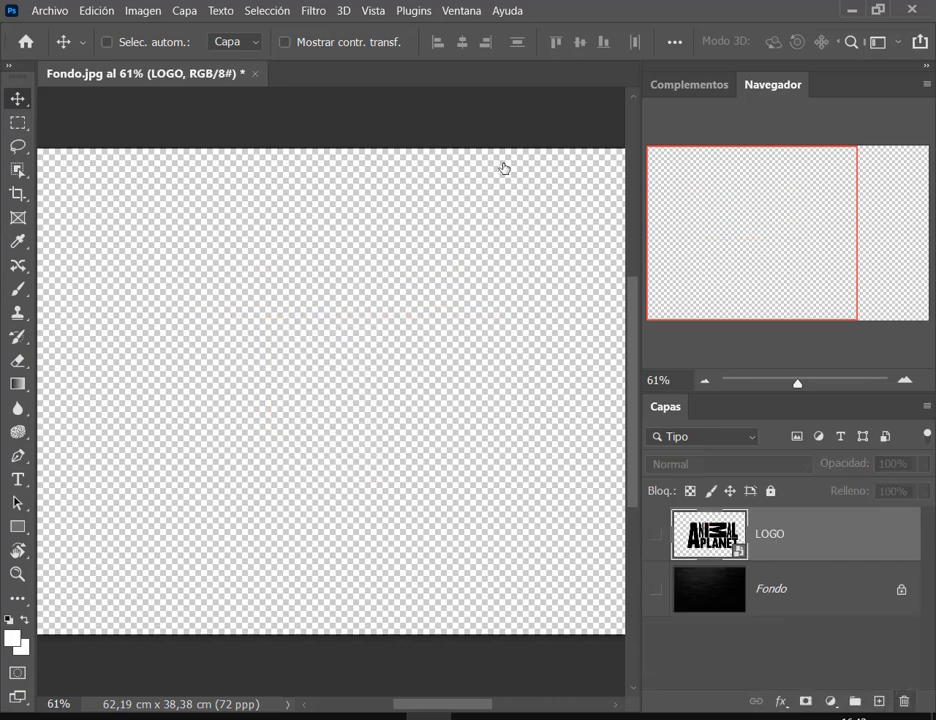
pyautogui.click(62, 10)
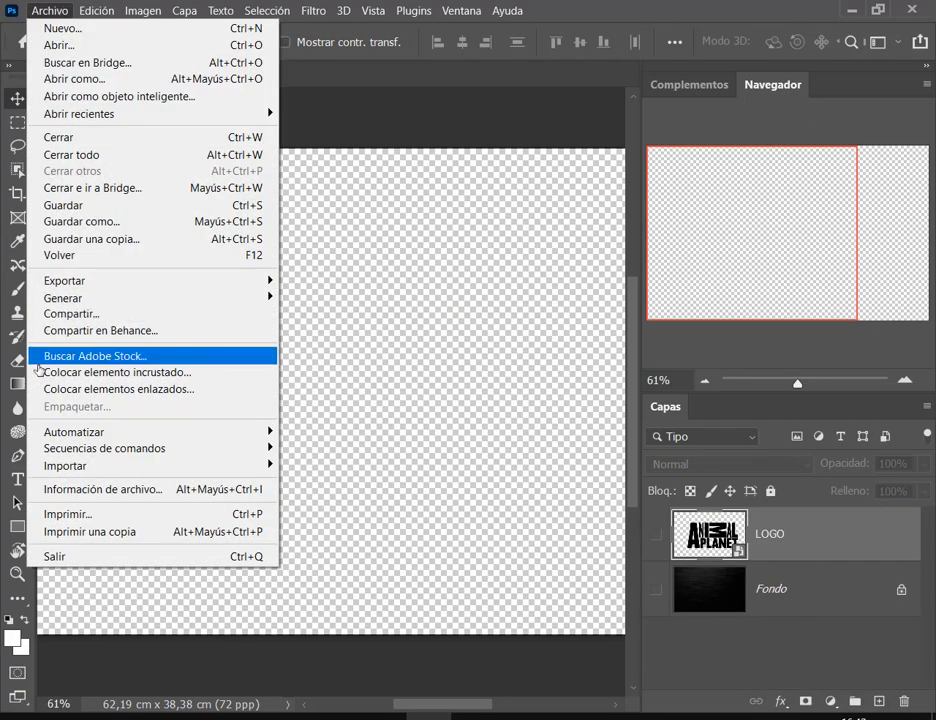
pyautogui.moveTo(40, 366); pyautogui.dragTo(207, 400)
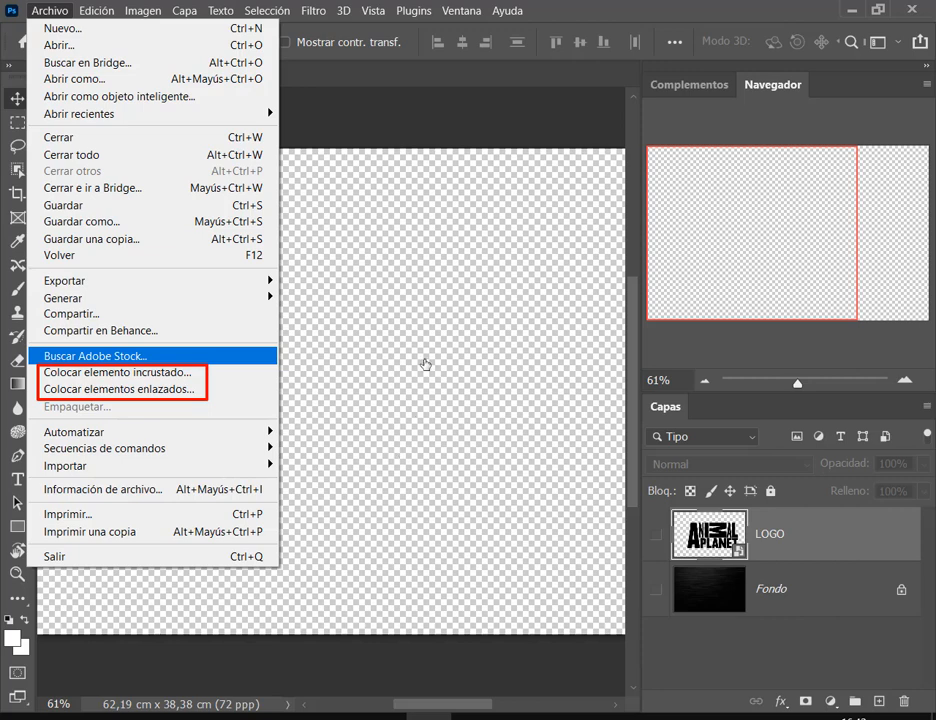
pyautogui.click(110, 372)
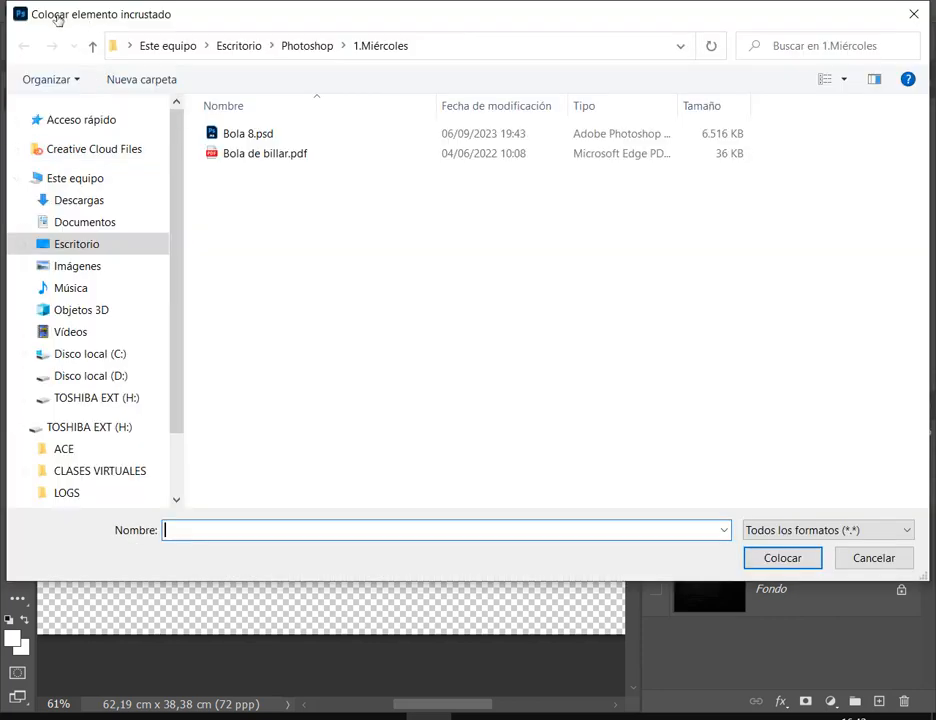
pyautogui.click(917, 12)
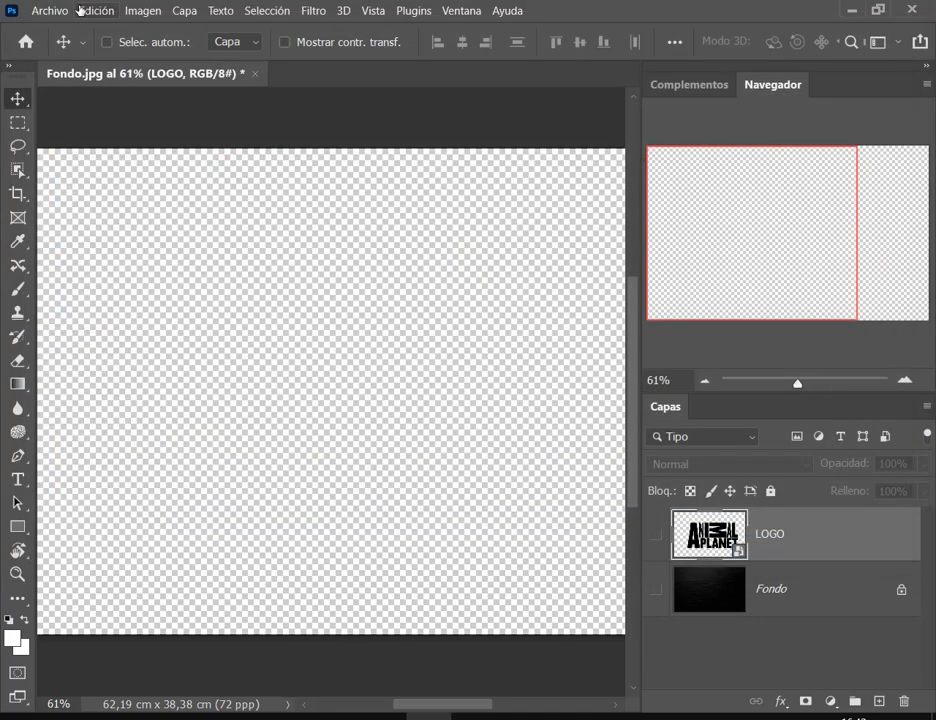
# Place koala.jpg from Photoshop > 2.Jueves > Mascara de recorte as an embedded element in Fondo.jpg at its original size.
pyautogui.click(50, 10)
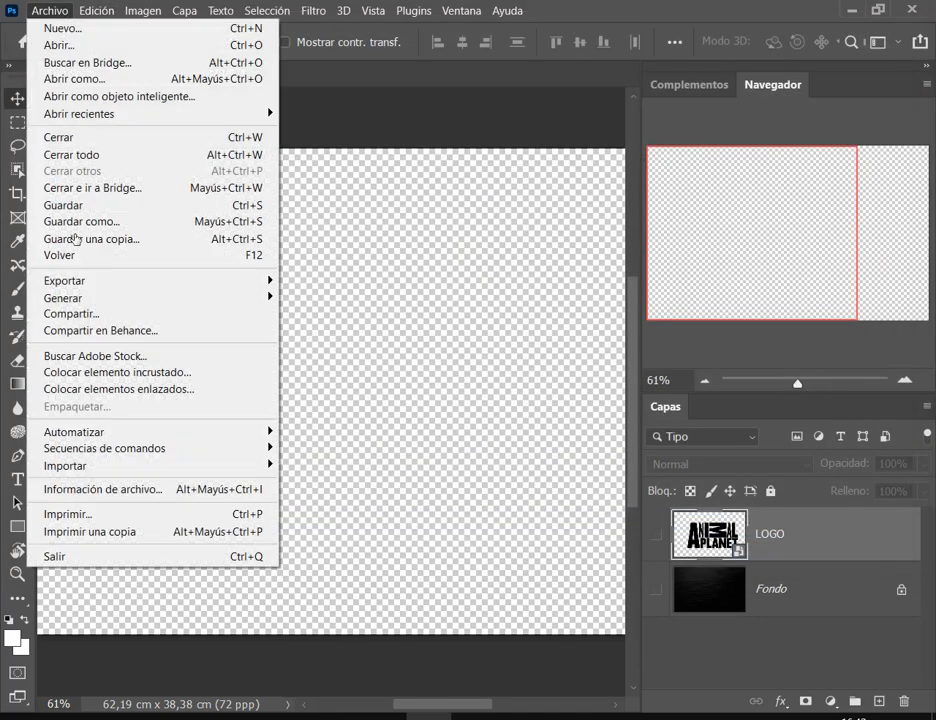
pyautogui.click(174, 380)
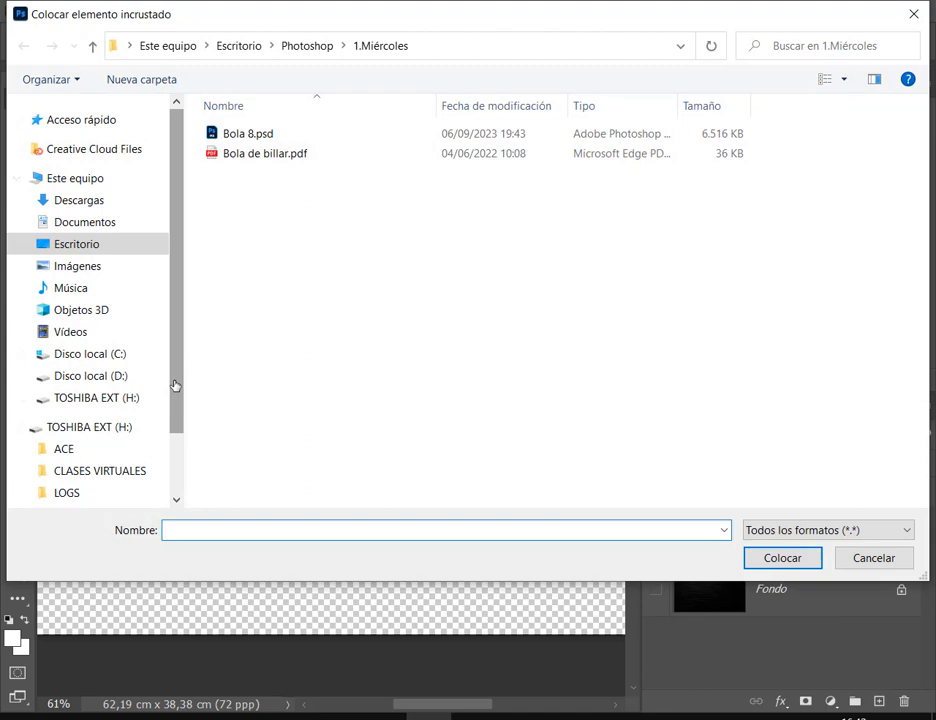
pyautogui.click(294, 57)
pyautogui.doubleClick(334, 150)
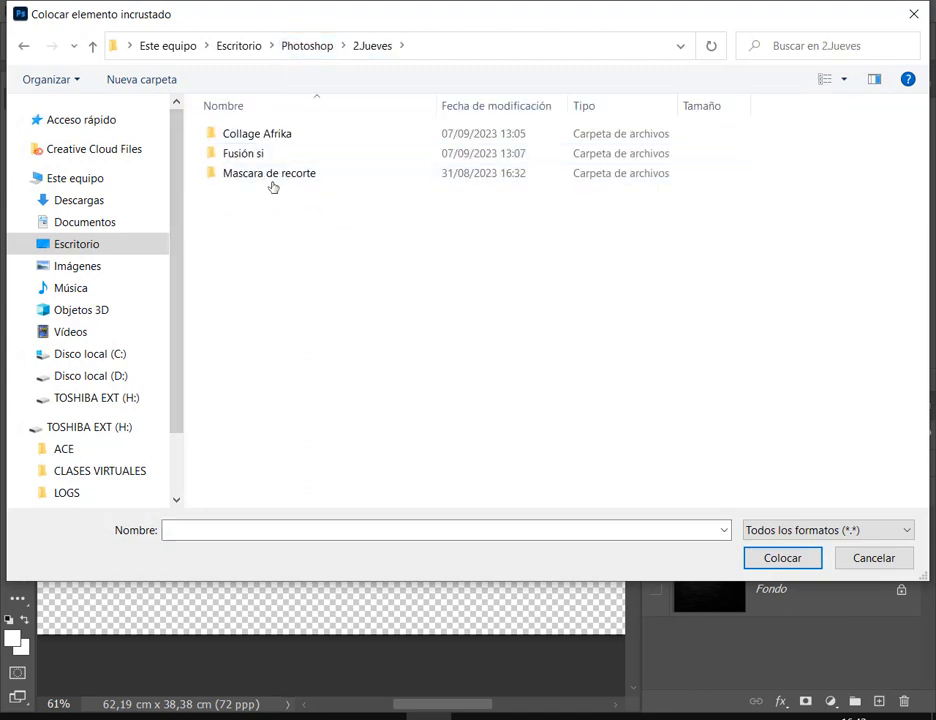
pyautogui.doubleClick(256, 176)
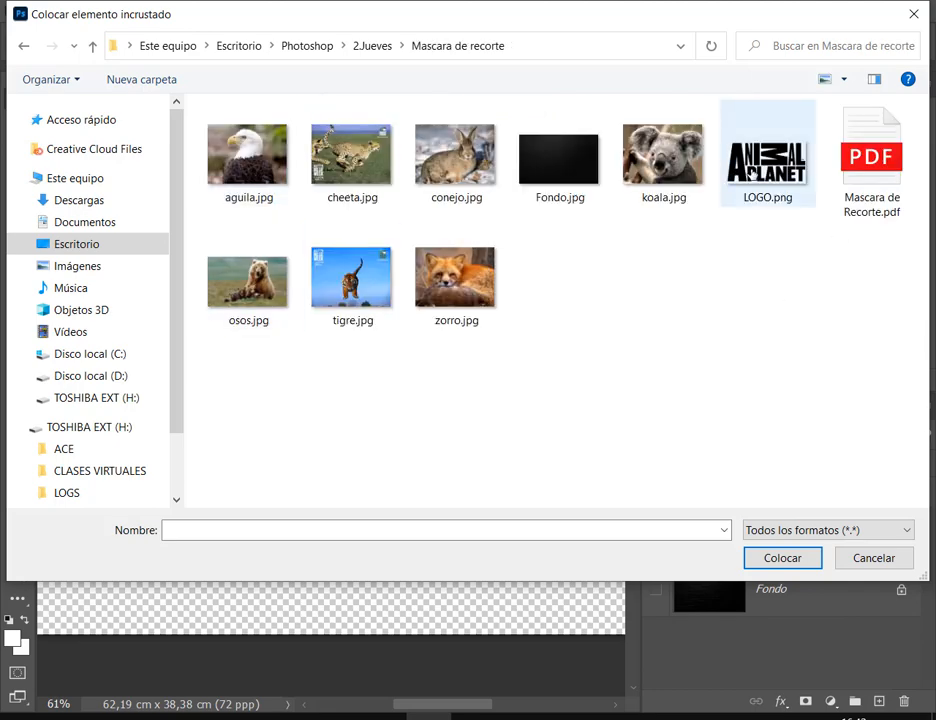
pyautogui.doubleClick(700, 174)
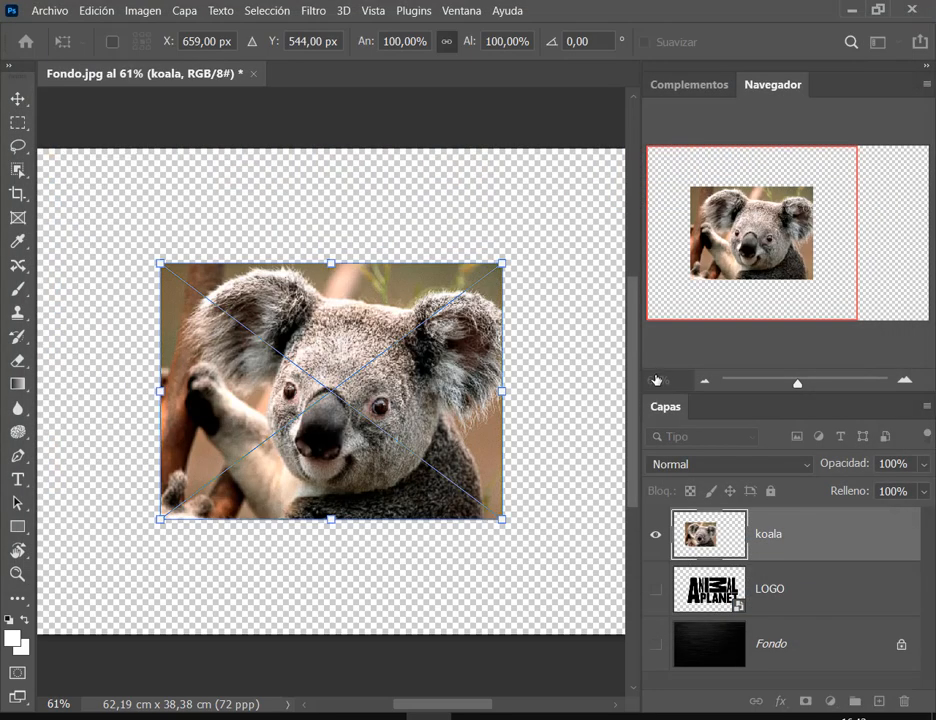
pyautogui.press('Return')
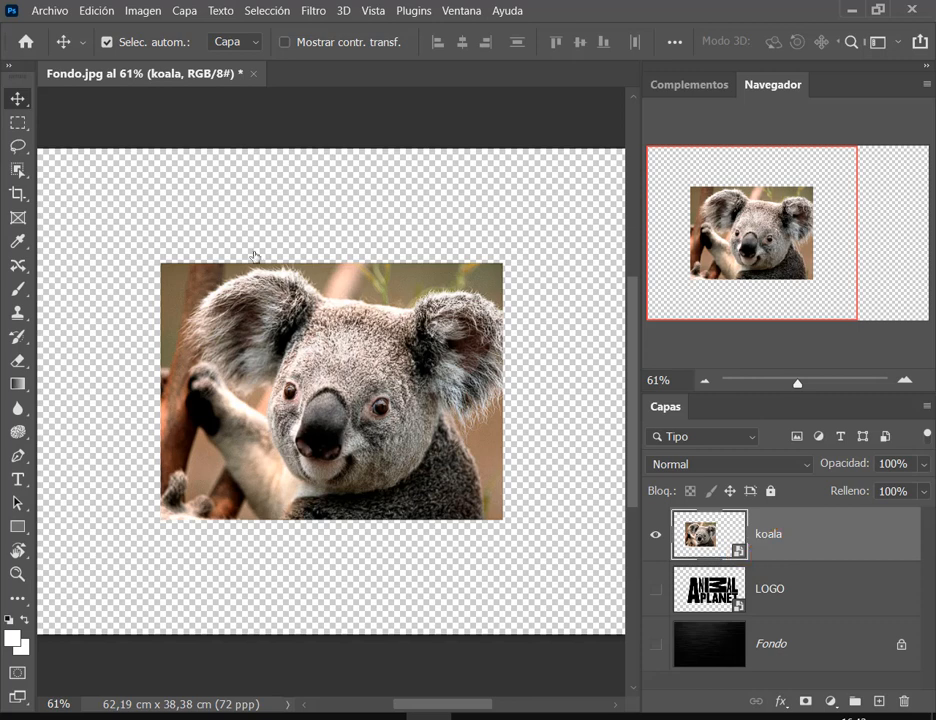
pyautogui.click(107, 42)
pyautogui.click(50, 11)
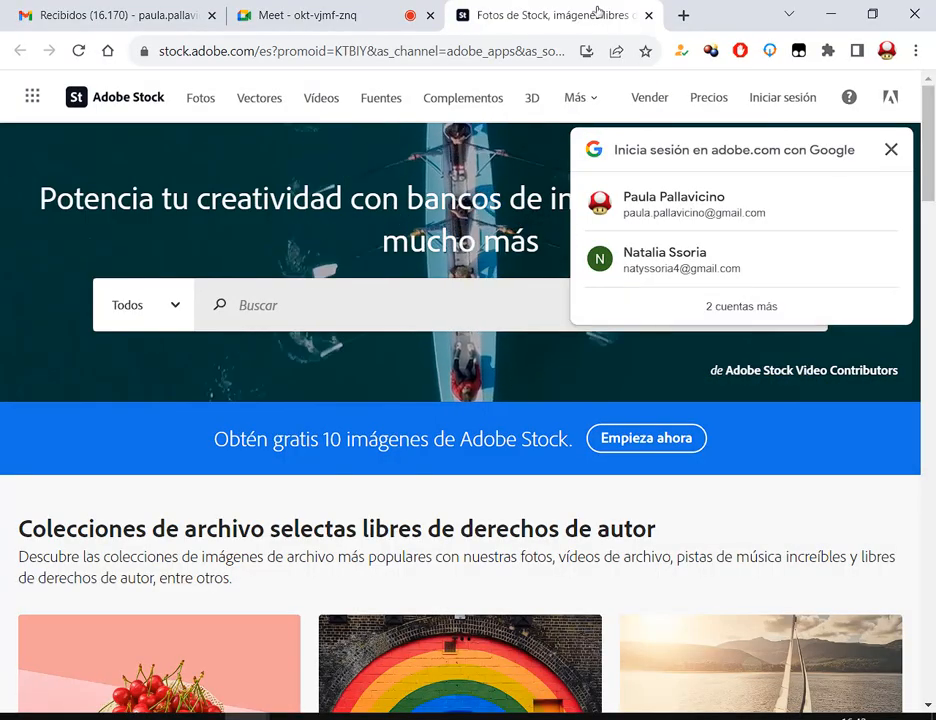
pyautogui.click(300, 15)
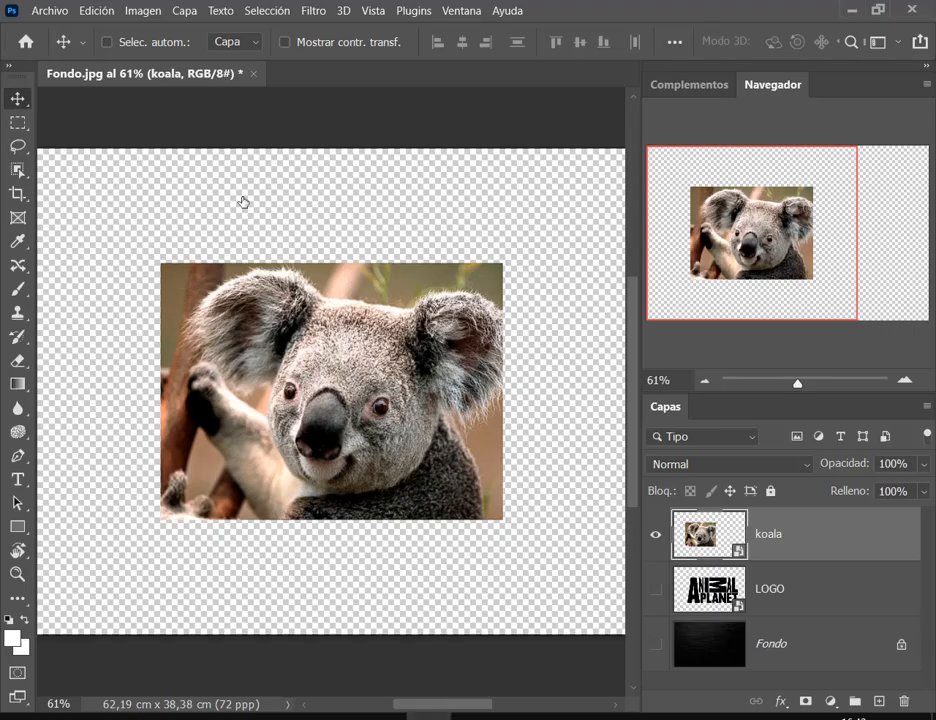
pyautogui.click(58, 10)
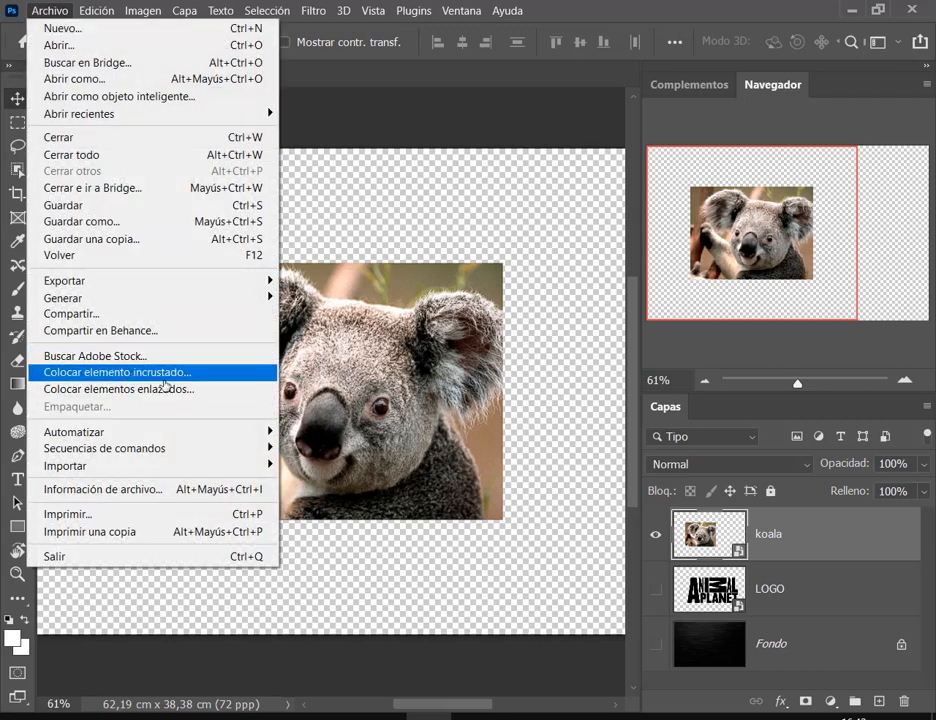
pyautogui.click(531, 249)
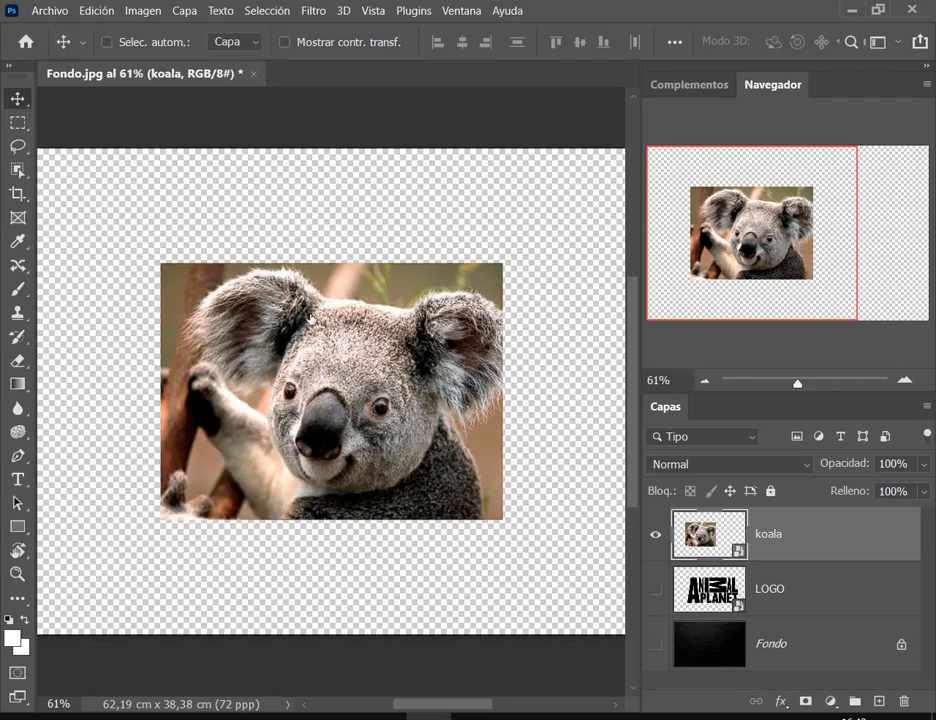
# Move the placed koala image slightly to the right of and above its initial position on the canvas.
pyautogui.moveTo(322, 350)
pyautogui.mouseDown()
pyautogui.moveTo(313, 338)
pyautogui.moveTo(318, 346)
pyautogui.mouseUp()
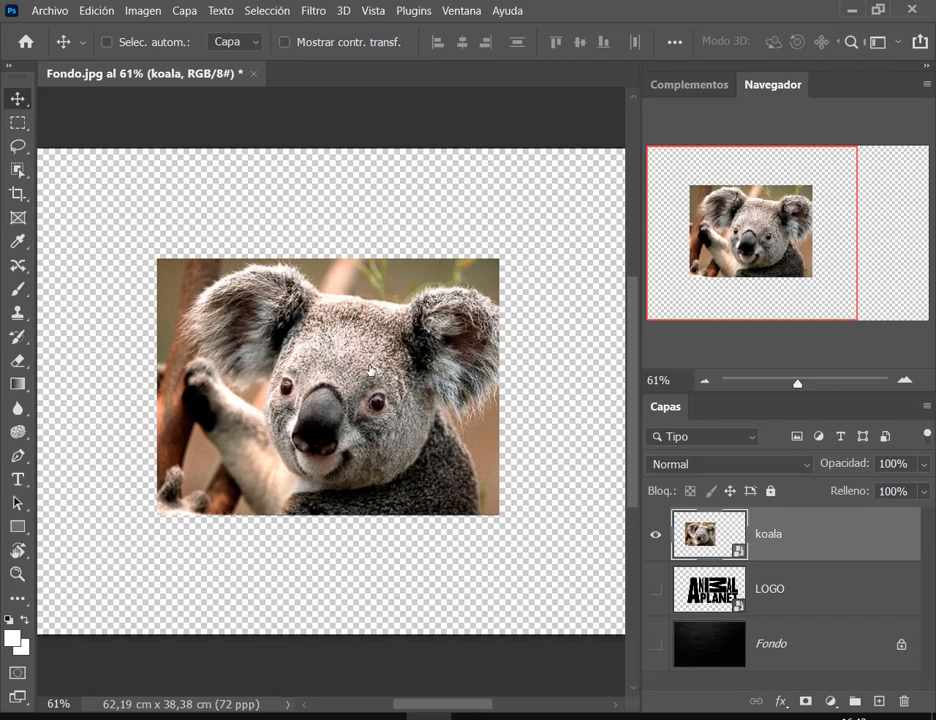
pyautogui.moveTo(360, 384); pyautogui.dragTo(359, 351)
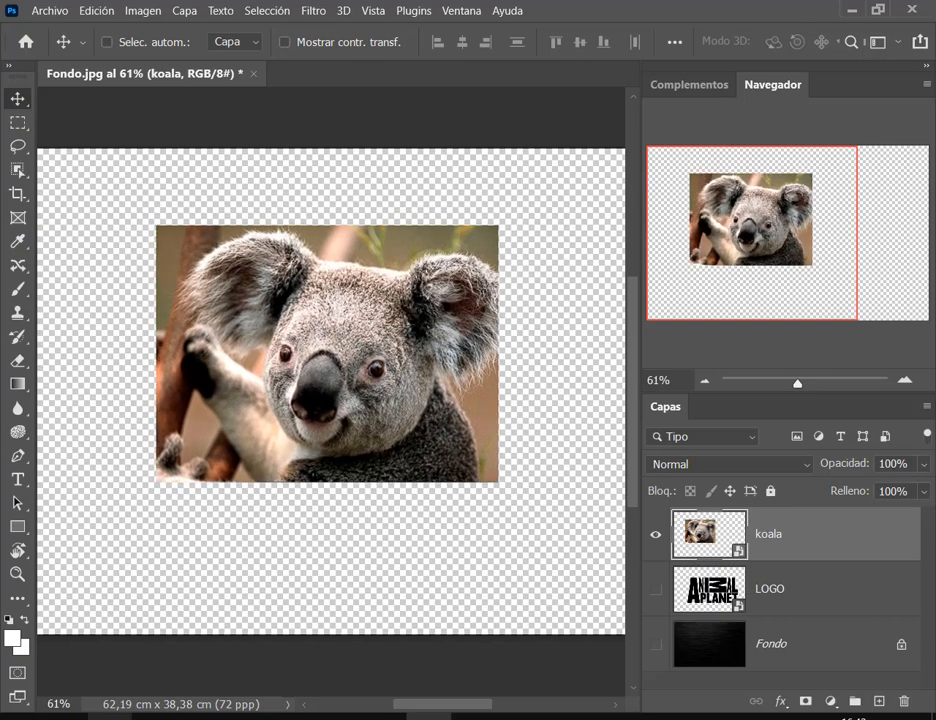
pyautogui.hotkey('alt', 'Tab')
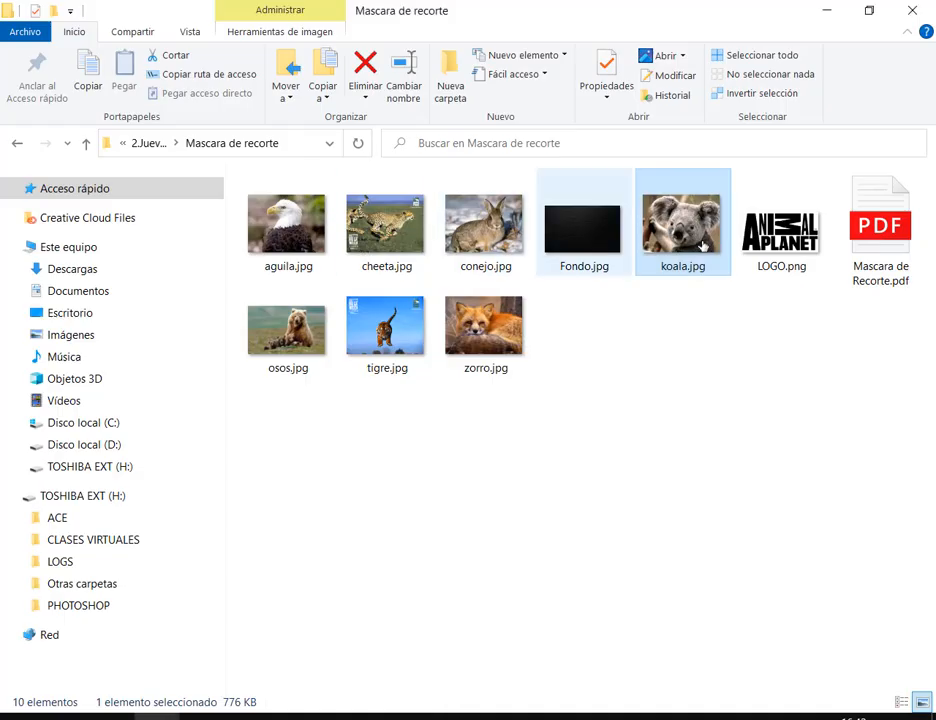
pyautogui.click(827, 10)
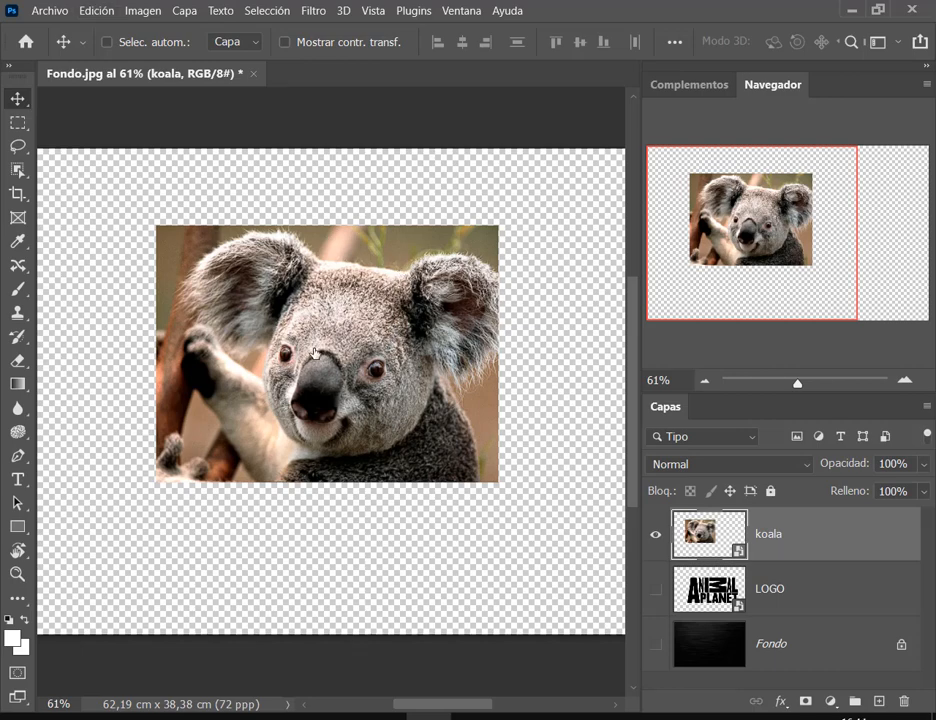
pyautogui.moveTo(372, 387); pyautogui.dragTo(399, 400)
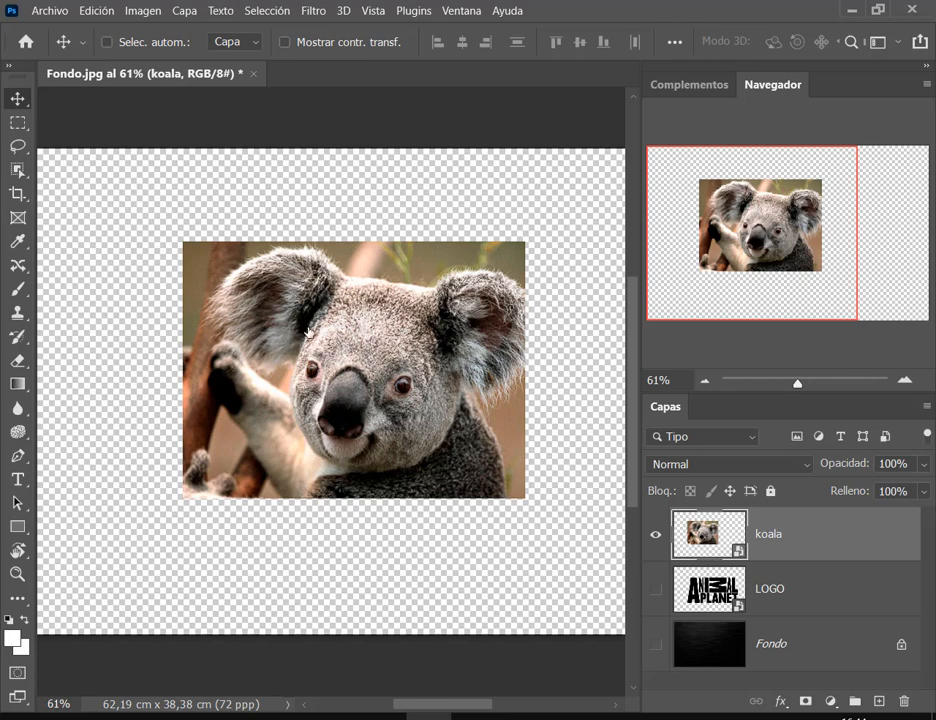
# Move the koala image slightly up and left, and place conejo.jpg from Mascara de recorte as a linked element shifted left and up.
pyautogui.moveTo(396, 367); pyautogui.dragTo(378, 358)
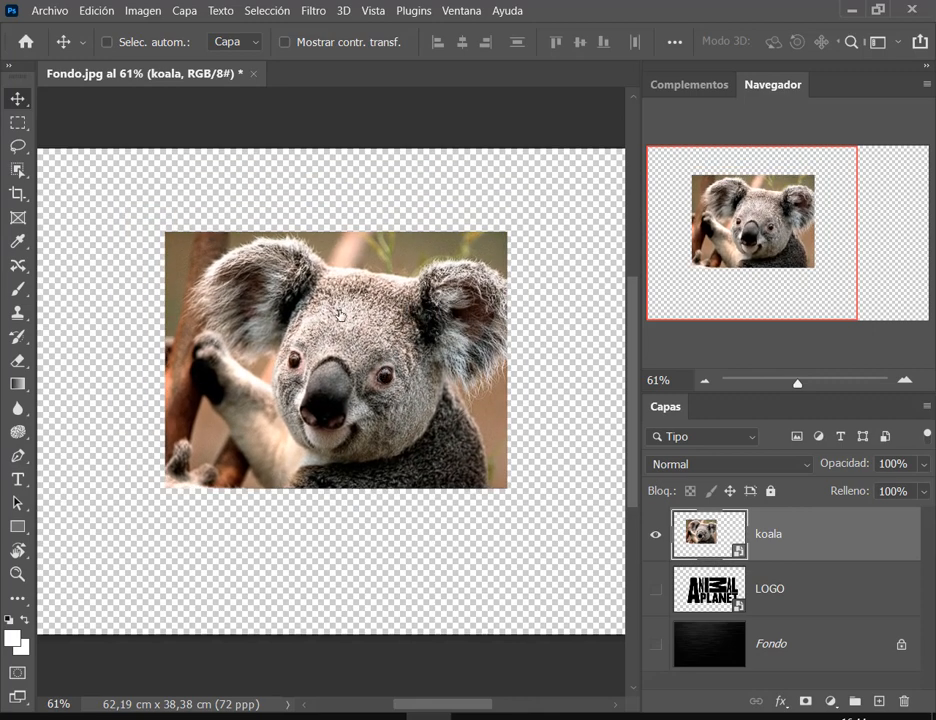
pyautogui.click(50, 9)
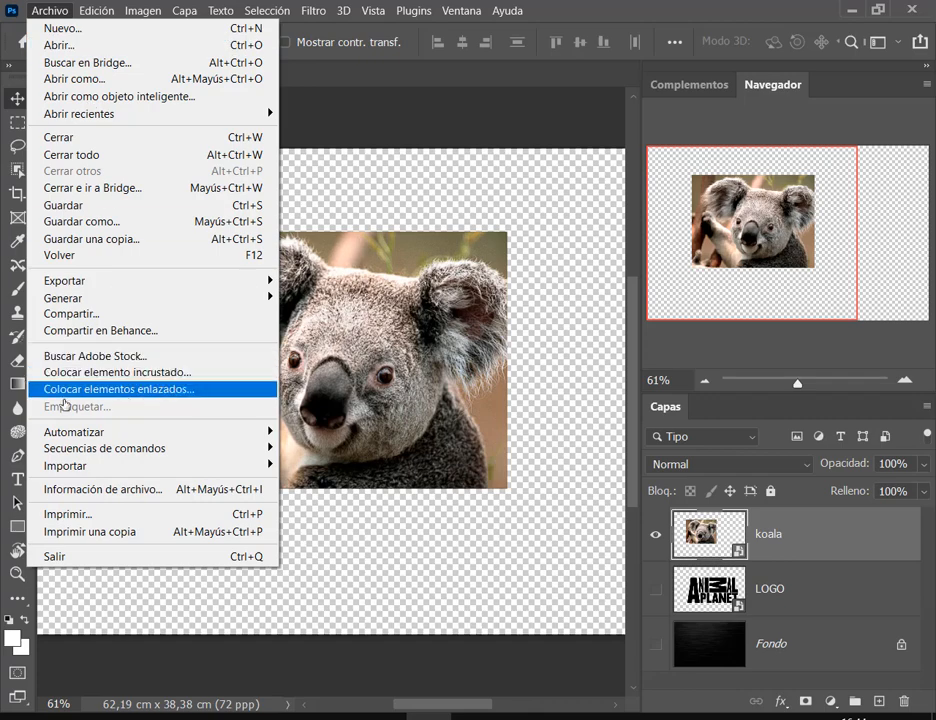
pyautogui.click(194, 398)
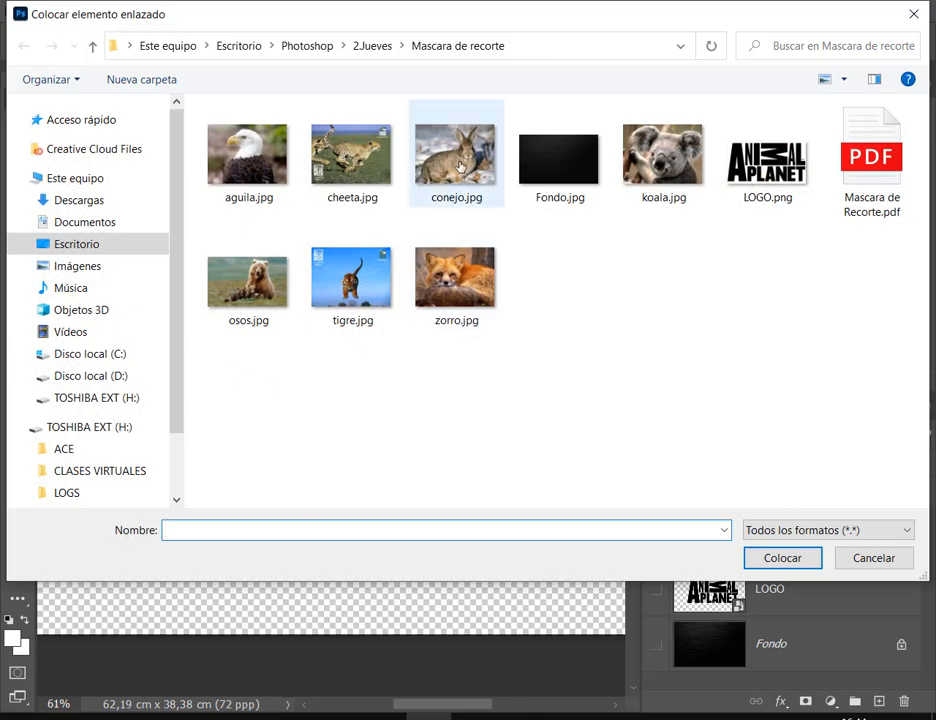
pyautogui.doubleClick(459, 167)
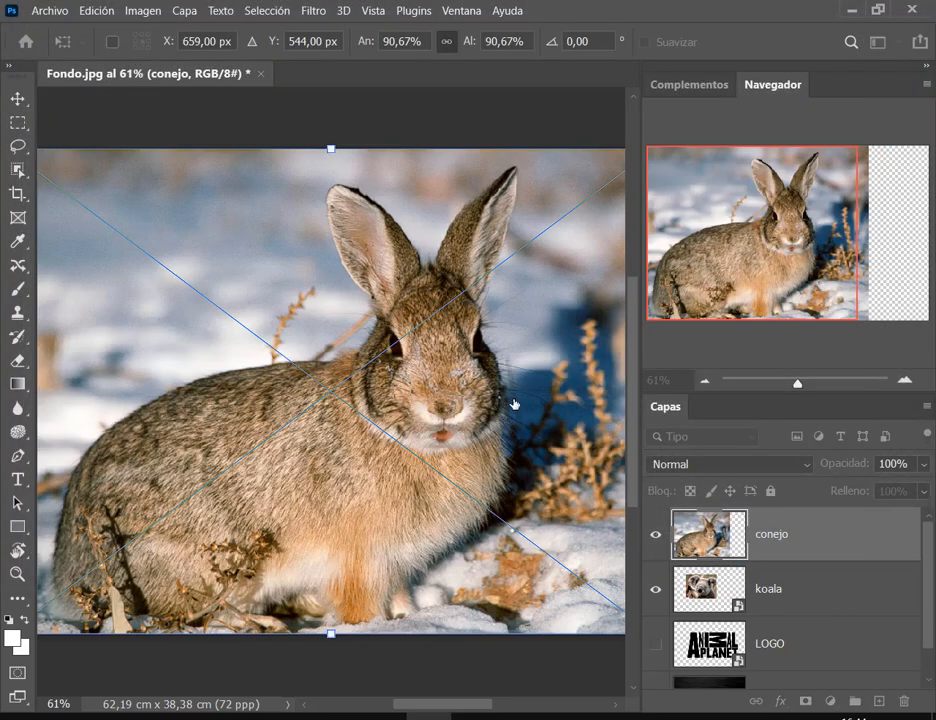
pyautogui.moveTo(513, 404); pyautogui.dragTo(437, 386)
pyautogui.press('Return')
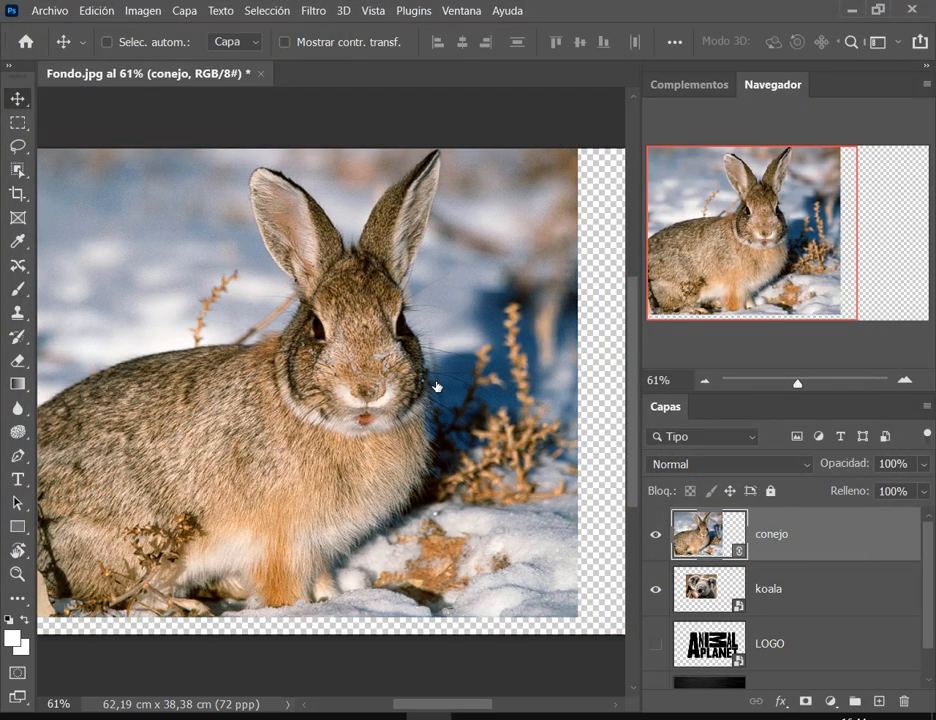
# Locate the source file conejo.jpg in the Mascara de recorte folder in File Explorer and return to Photoshop.
pyautogui.press('ctrl')
pyautogui.click(157, 716)
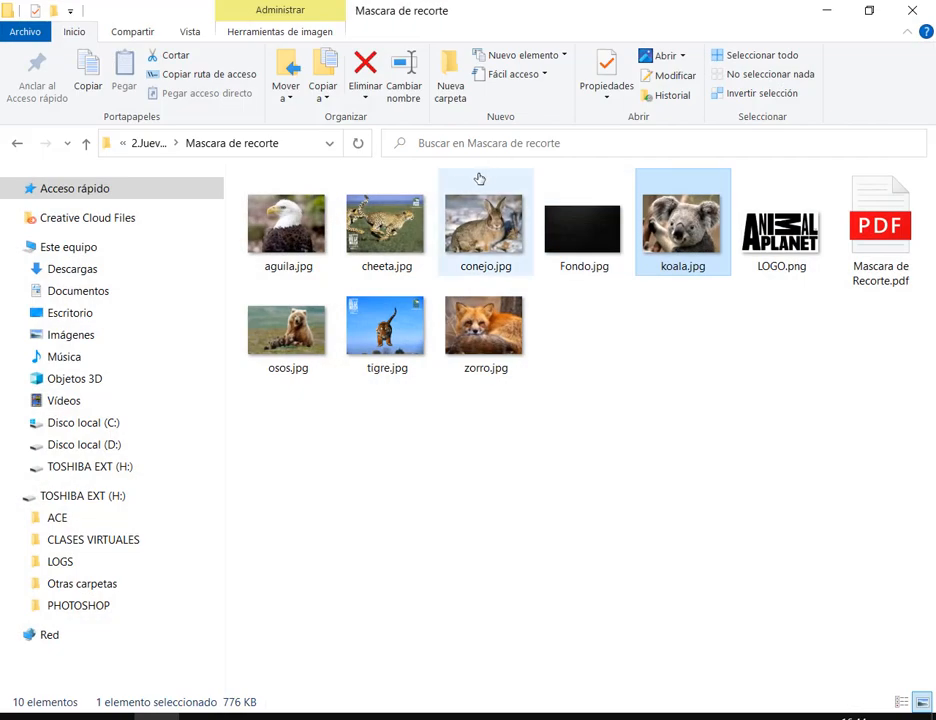
pyautogui.moveTo(433, 178)
pyautogui.mouseDown()
pyautogui.moveTo(531, 269)
pyautogui.moveTo(538, 290)
pyautogui.mouseUp()
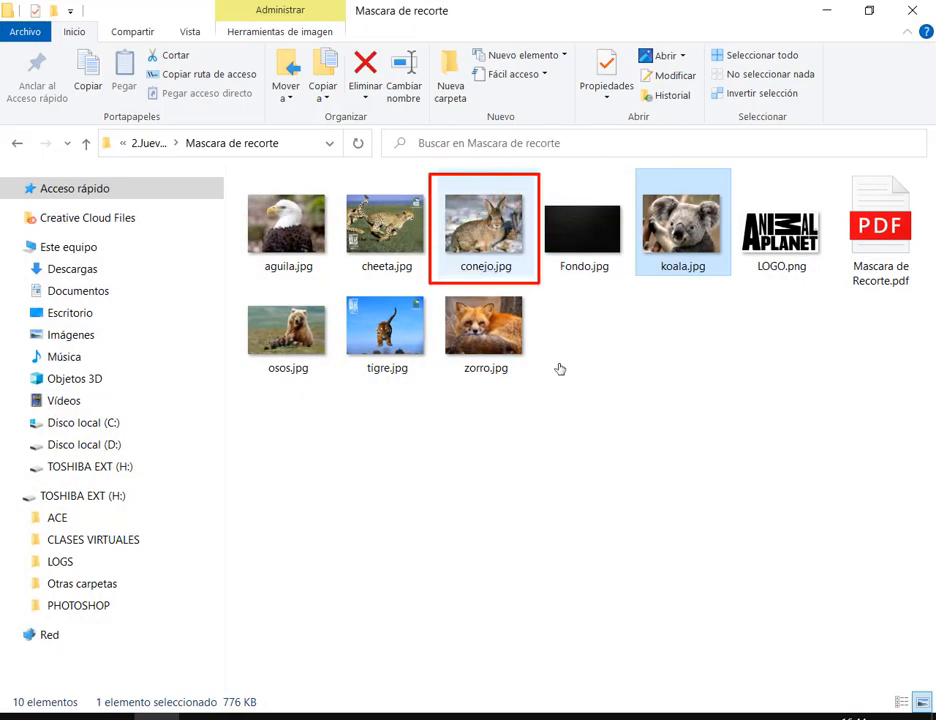
pyautogui.moveTo(559, 366); pyautogui.dragTo(531, 283)
pyautogui.press('Escape')
pyautogui.hotkey('alt', 'Tab')
# Move the linked conejo image to the right and down until it covers the left part of the canvas.
pyautogui.moveTo(264, 370); pyautogui.dragTo(320, 383)
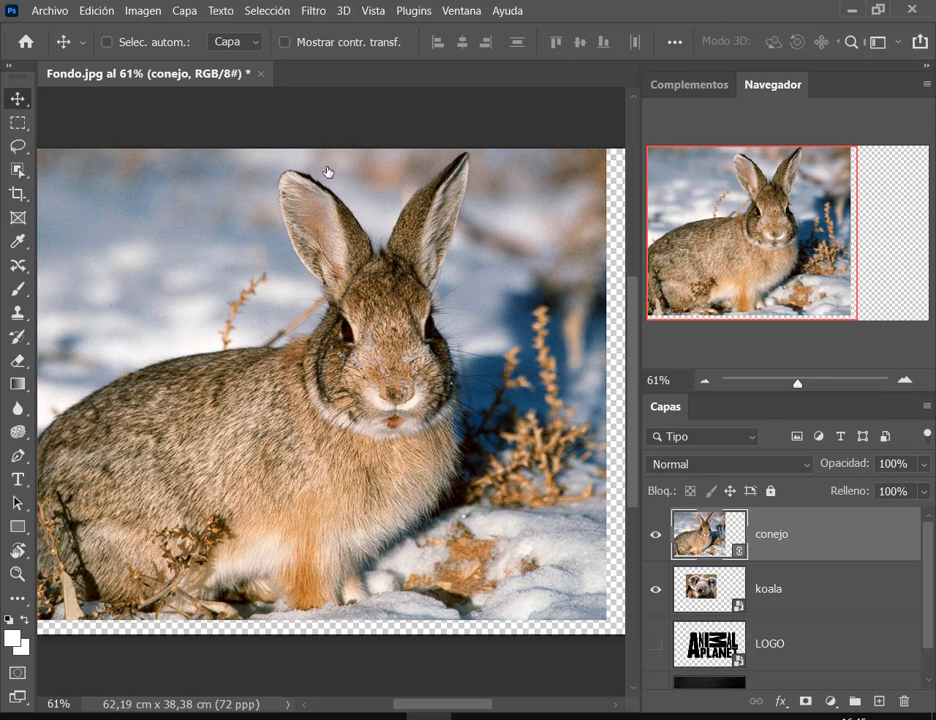
pyautogui.press('ctrl')
pyautogui.moveTo(274, 148); pyautogui.dragTo(502, 453)
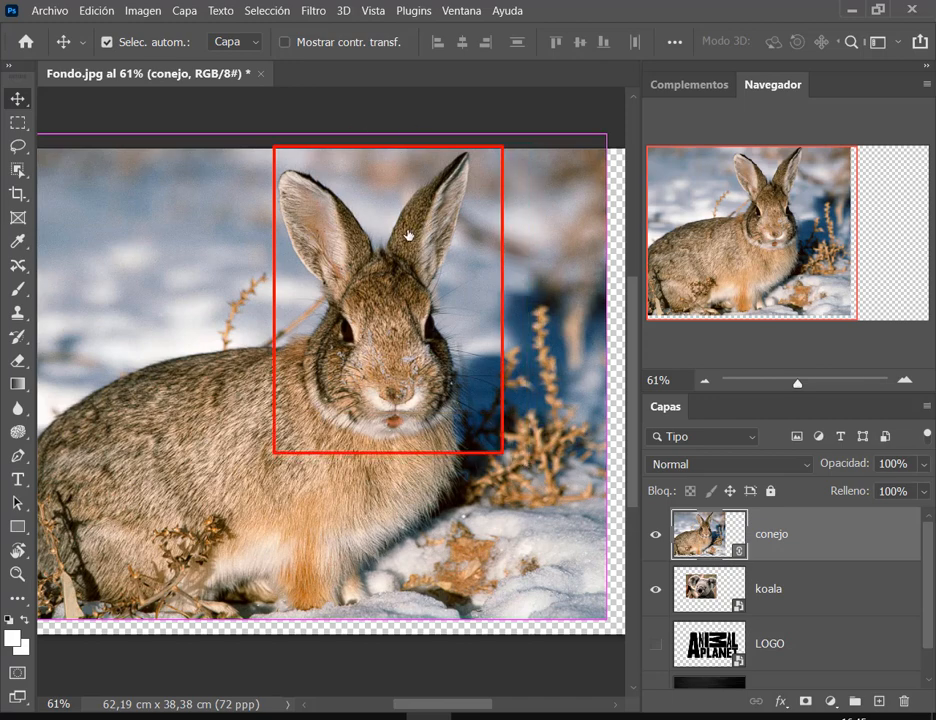
pyautogui.press('Escape')
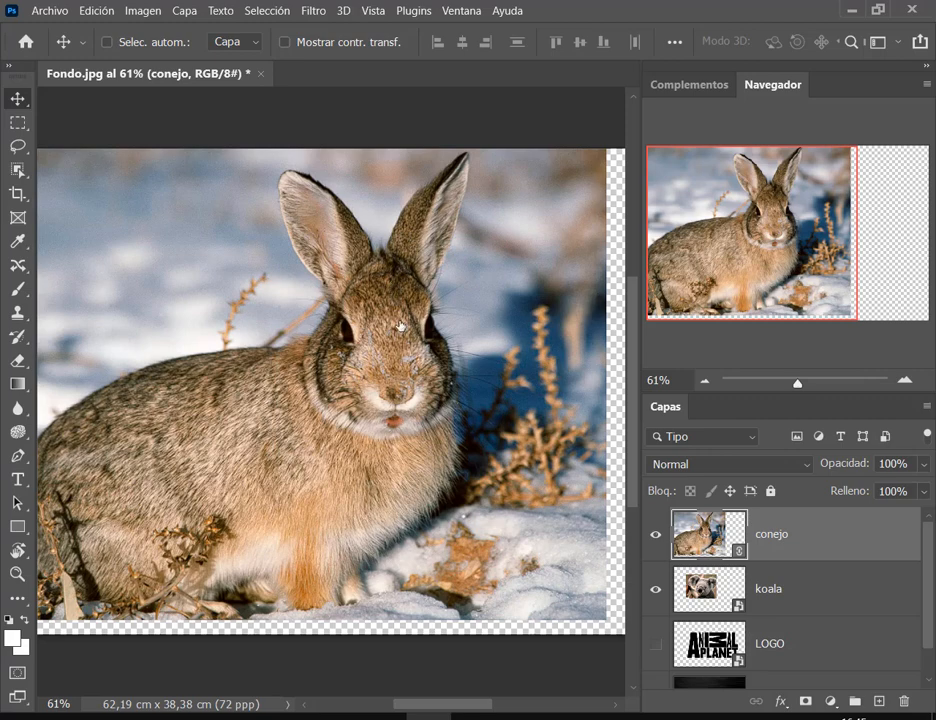
pyautogui.moveTo(358, 292); pyautogui.dragTo(383, 290)
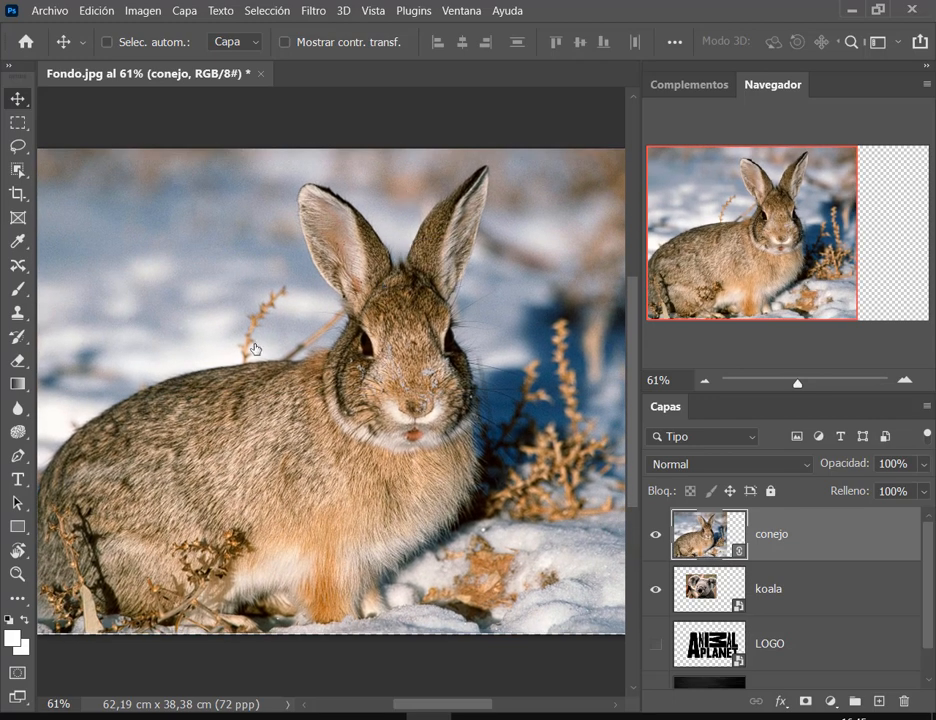
pyautogui.hotkey('ctrl', '2')
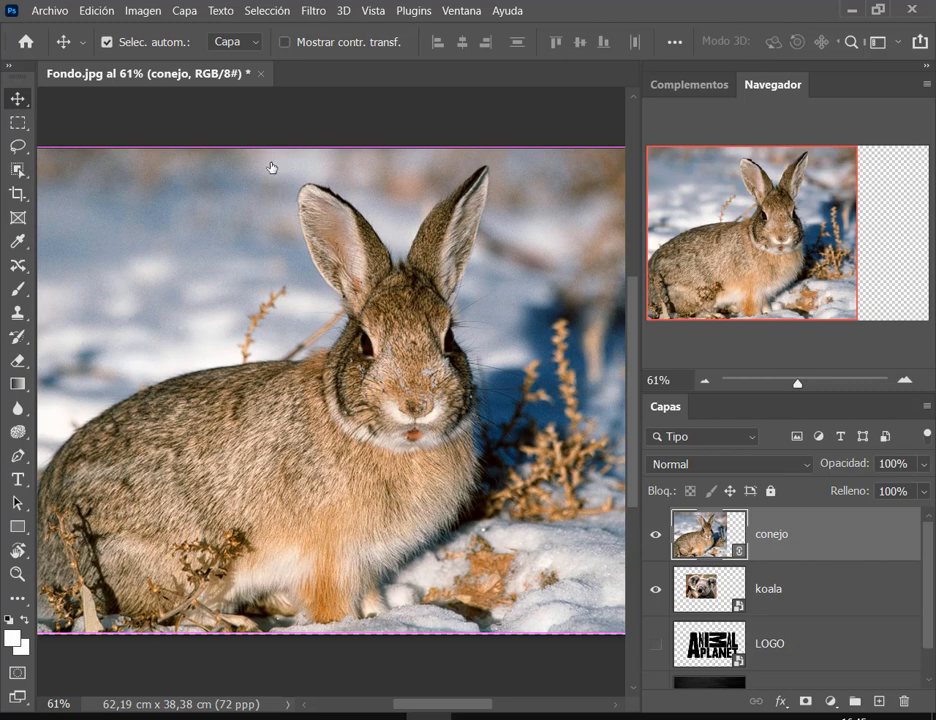
pyautogui.moveTo(268, 160); pyautogui.dragTo(517, 468)
pyautogui.press('Escape')
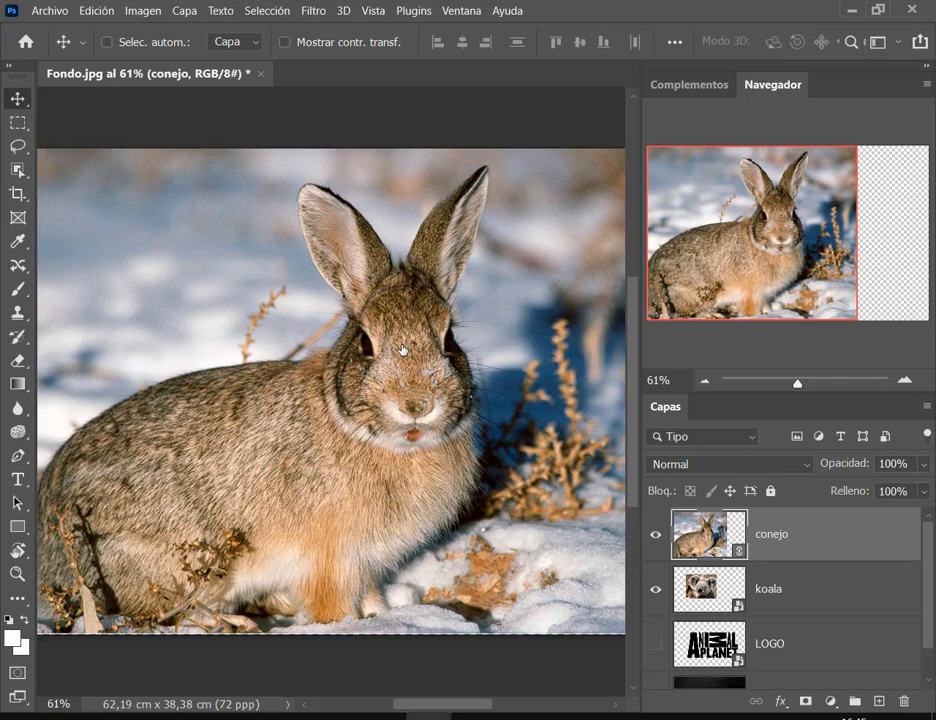
# Move the conejo layer below the koala layer and shift the koala image to the canvas's left edge.
pyautogui.moveTo(679, 568); pyautogui.dragTo(728, 583)
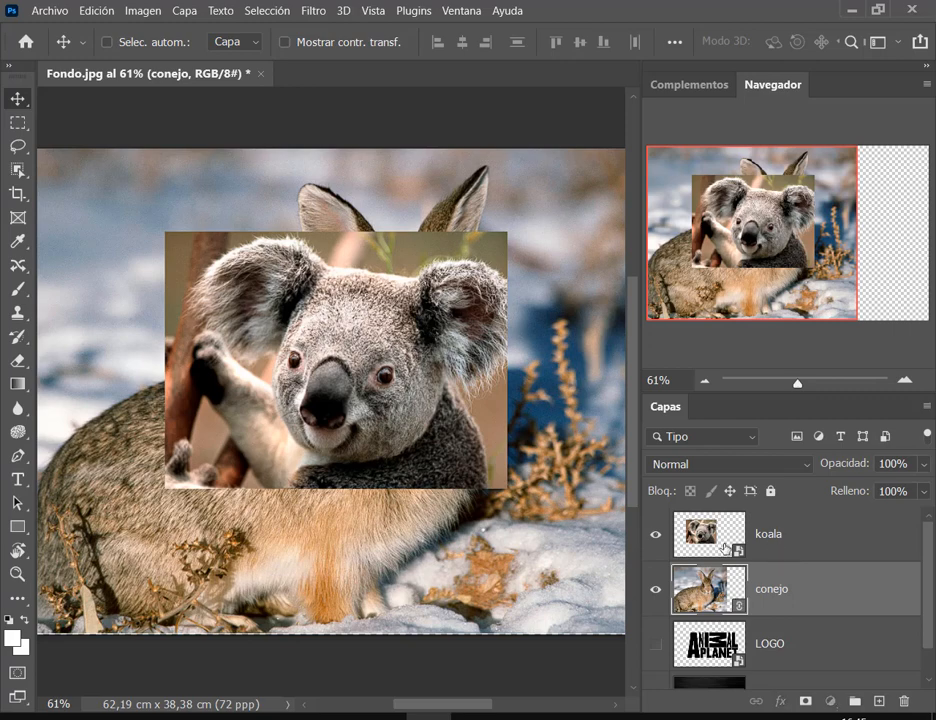
pyautogui.moveTo(364, 468); pyautogui.dragTo(247, 488)
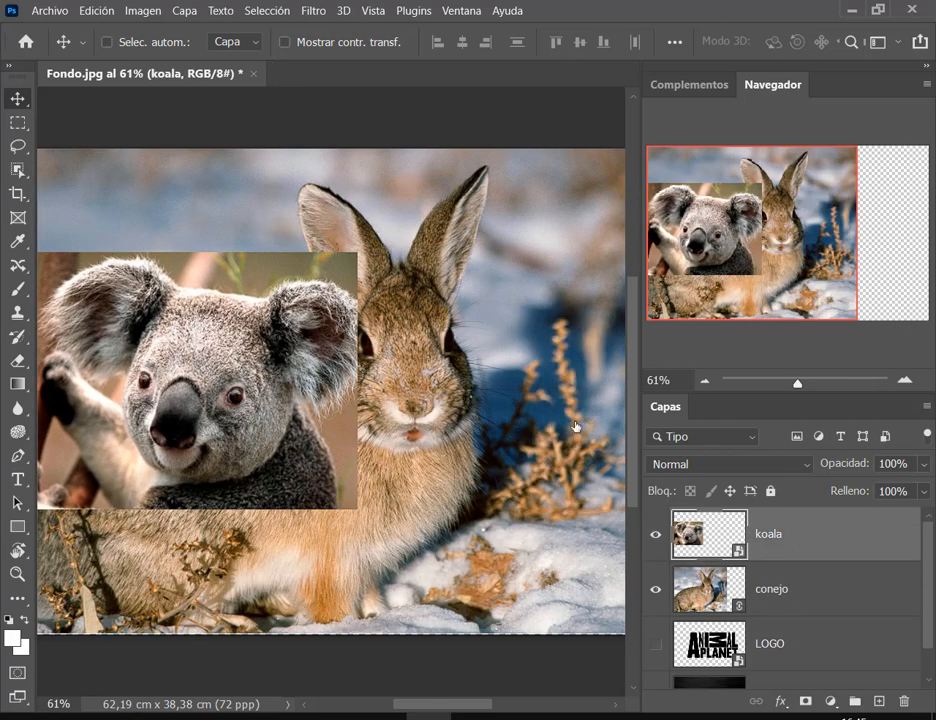
# Use the Eraser on the koala layer and accept rasterizing its smart object.
pyautogui.click(24, 361)
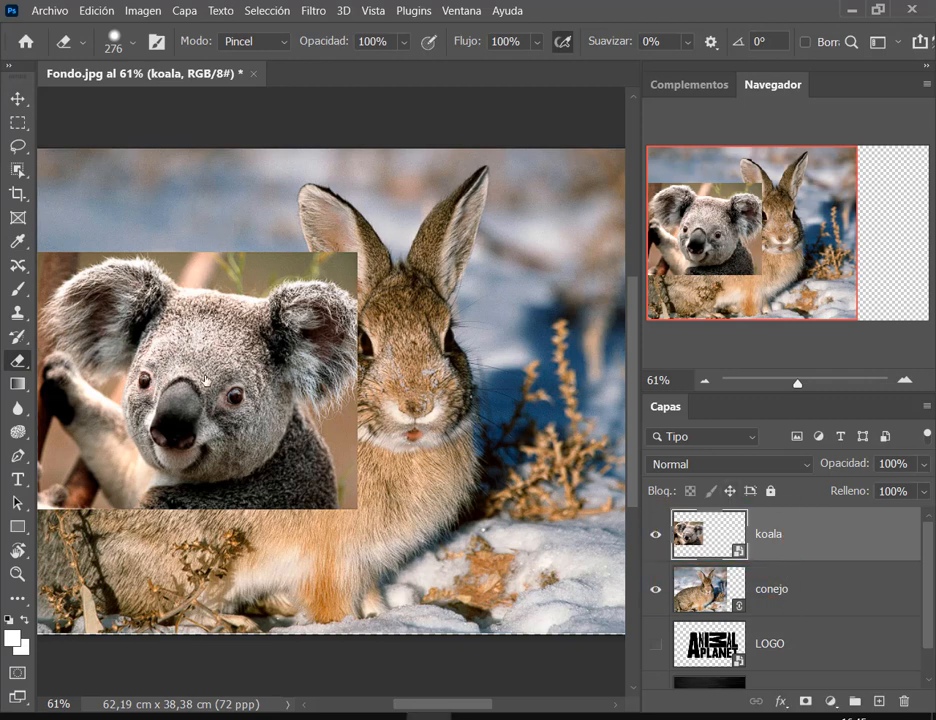
pyautogui.click(735, 586)
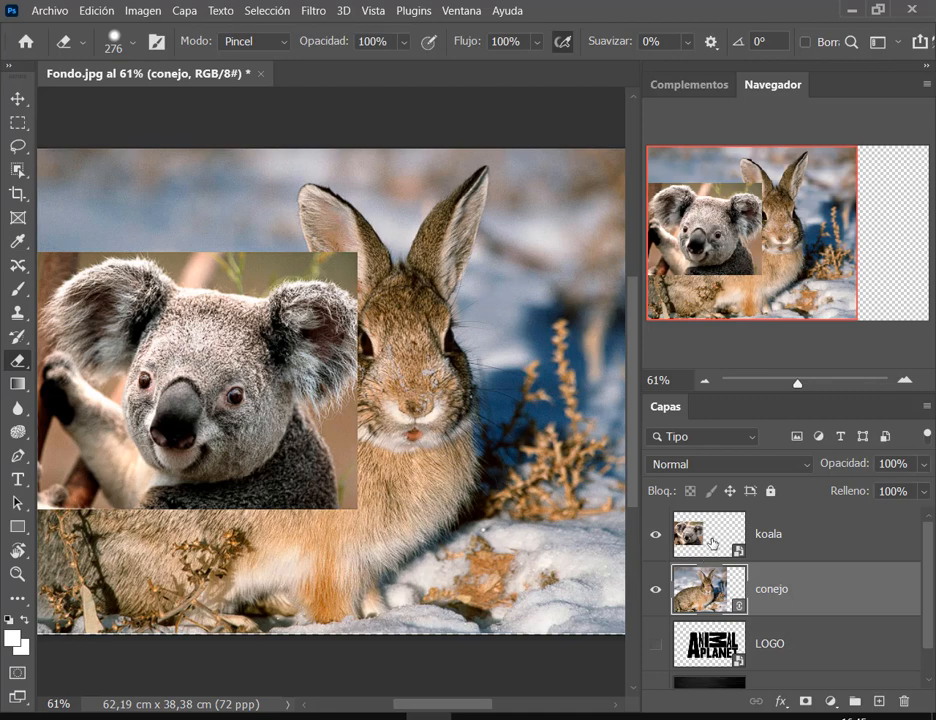
pyautogui.click(708, 545)
pyautogui.click(252, 273)
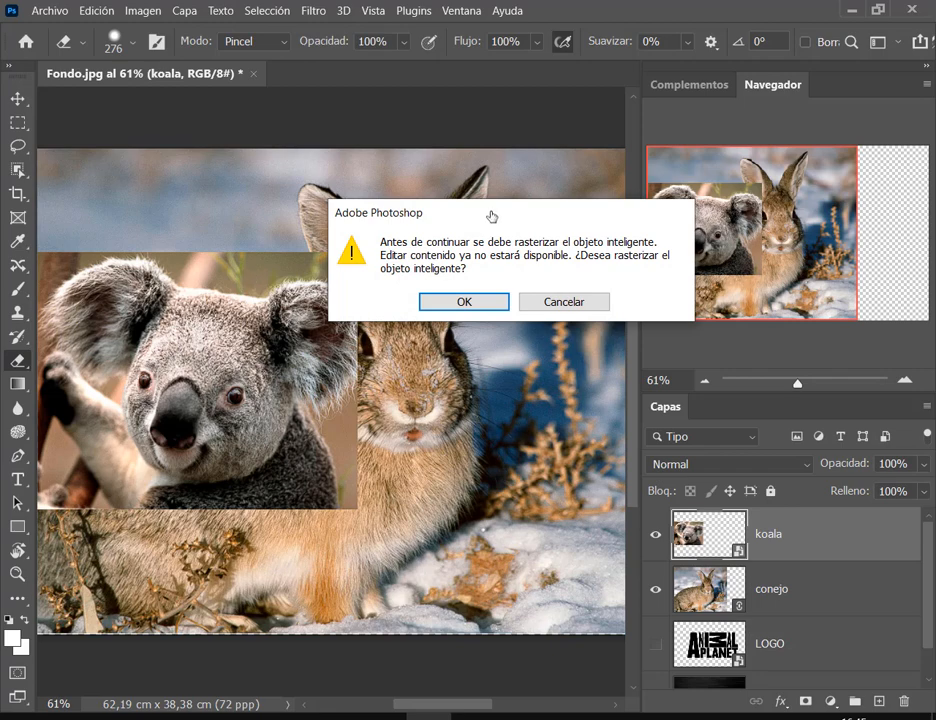
pyautogui.moveTo(500, 213); pyautogui.dragTo(493, 195)
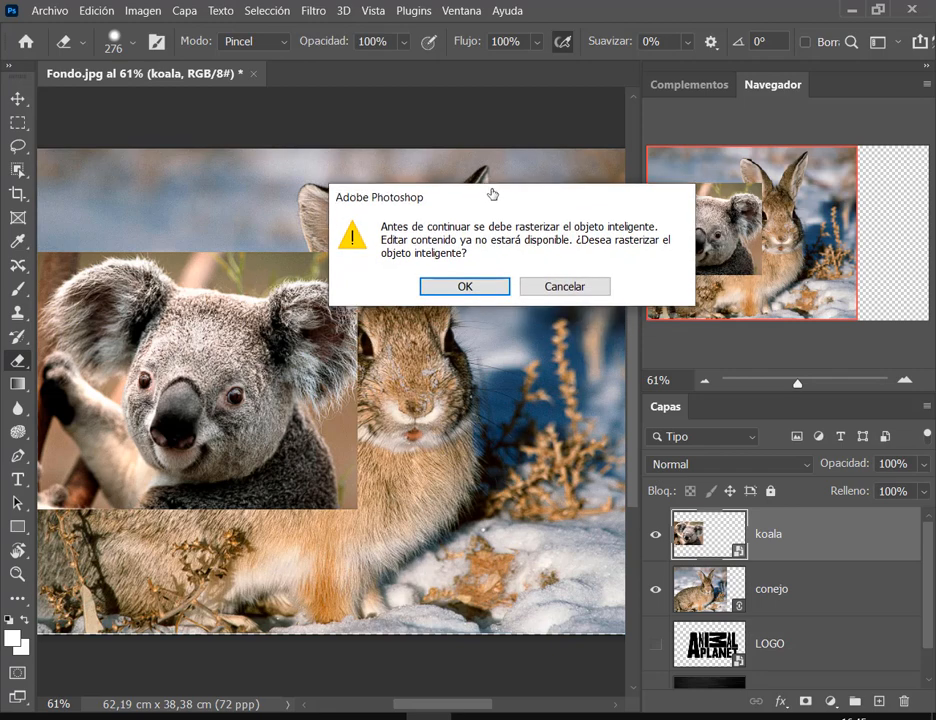
pyautogui.moveTo(374, 212); pyautogui.dragTo(683, 274)
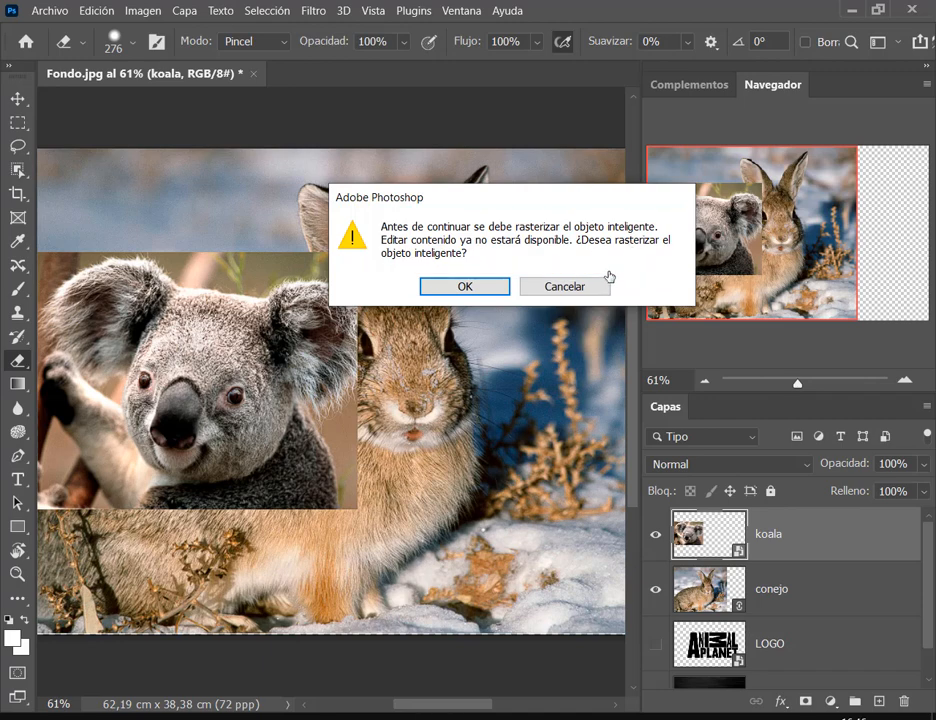
pyautogui.click(466, 287)
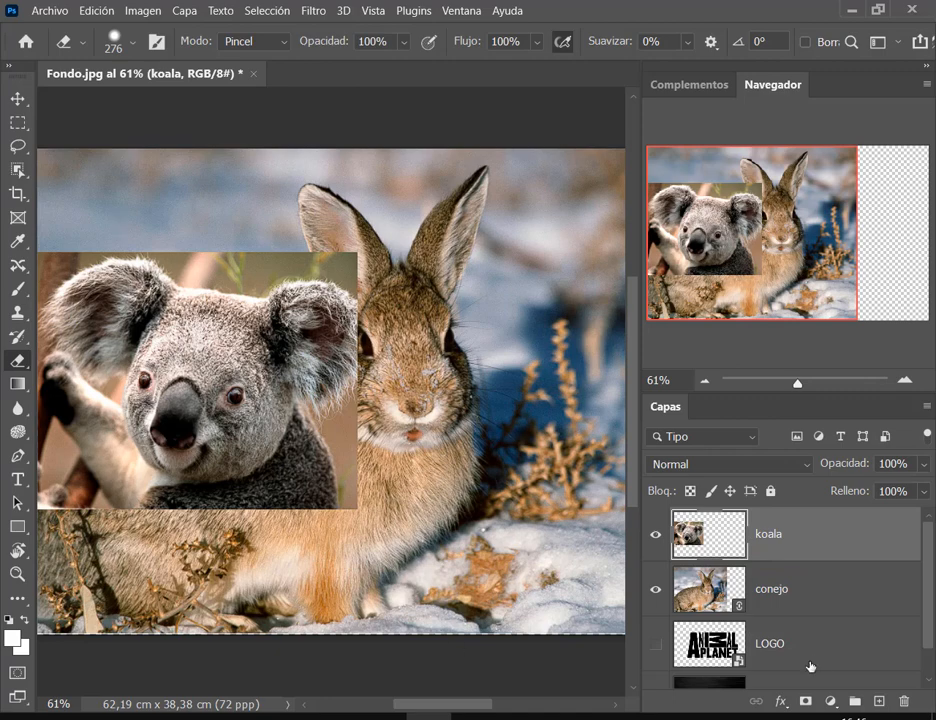
# Use the Eraser on the conejo layer and accept rasterizing its linked smart object.
pyautogui.click(818, 586)
pyautogui.click(518, 273)
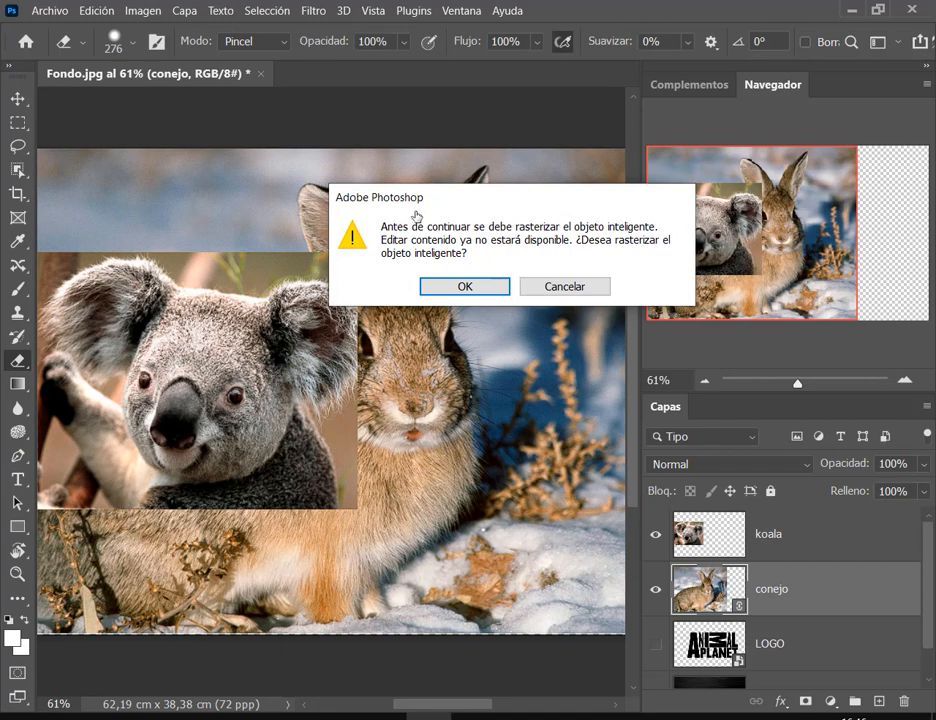
pyautogui.click(480, 288)
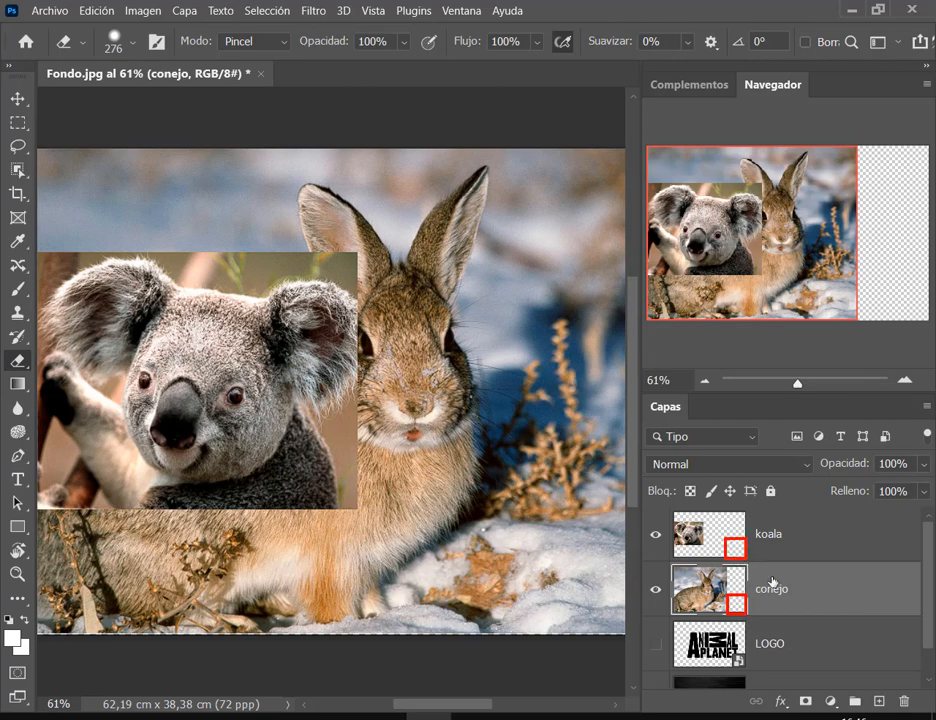
# Delete the koala and conejo layers together from Fondo.jpg.
pyautogui.click(725, 543)
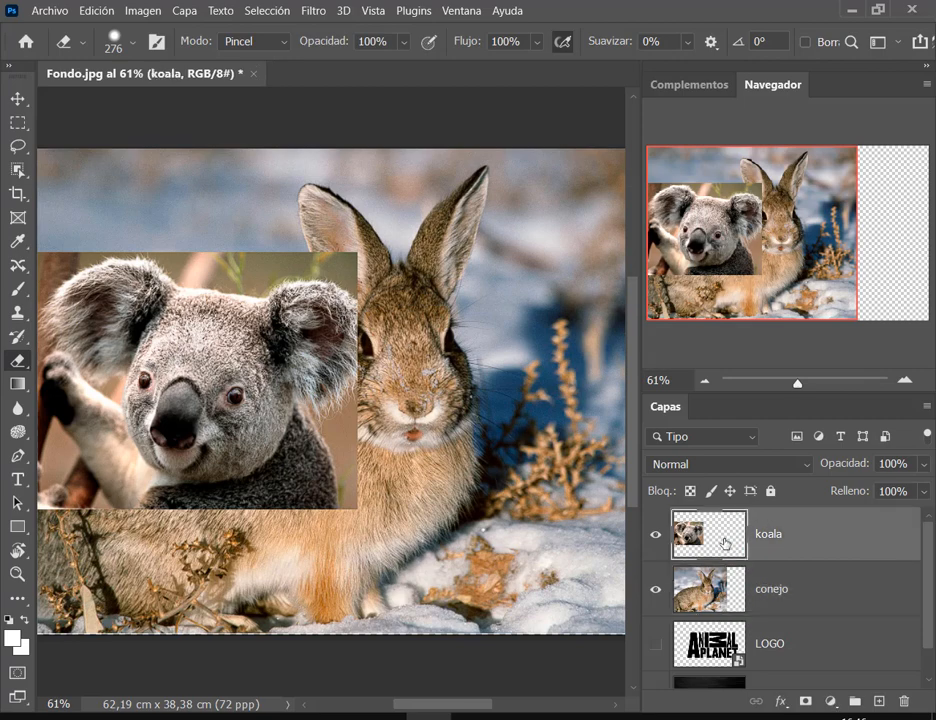
pyautogui.keyDown('shift'); pyautogui.click(725, 590); pyautogui.keyUp('shift')
pyautogui.moveTo(725, 590); pyautogui.dragTo(910, 706)
pyautogui.press('Tab')
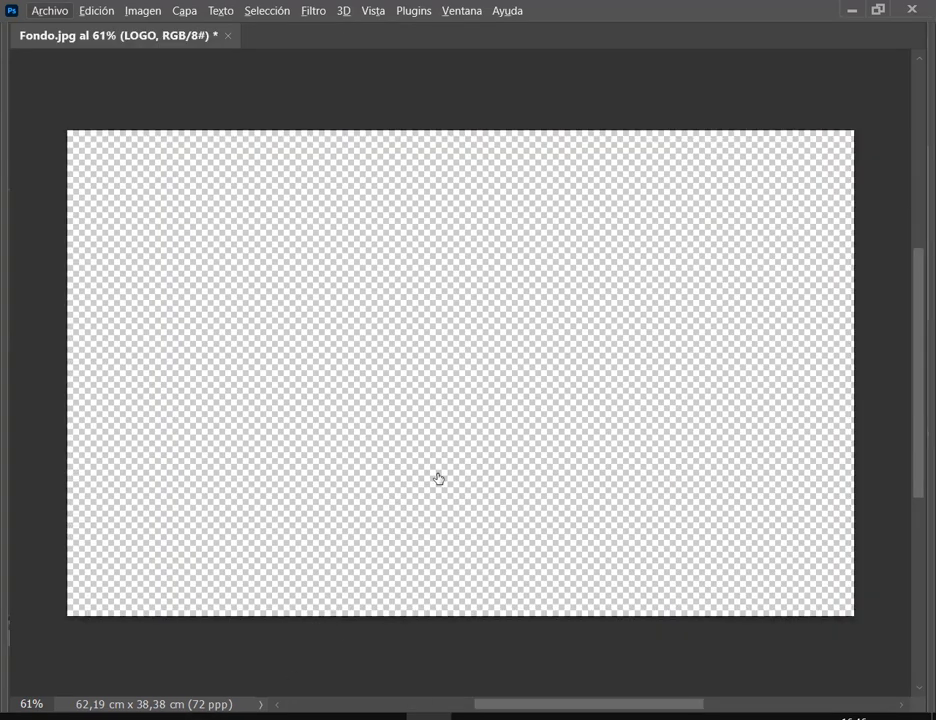
pyautogui.press('Tab')
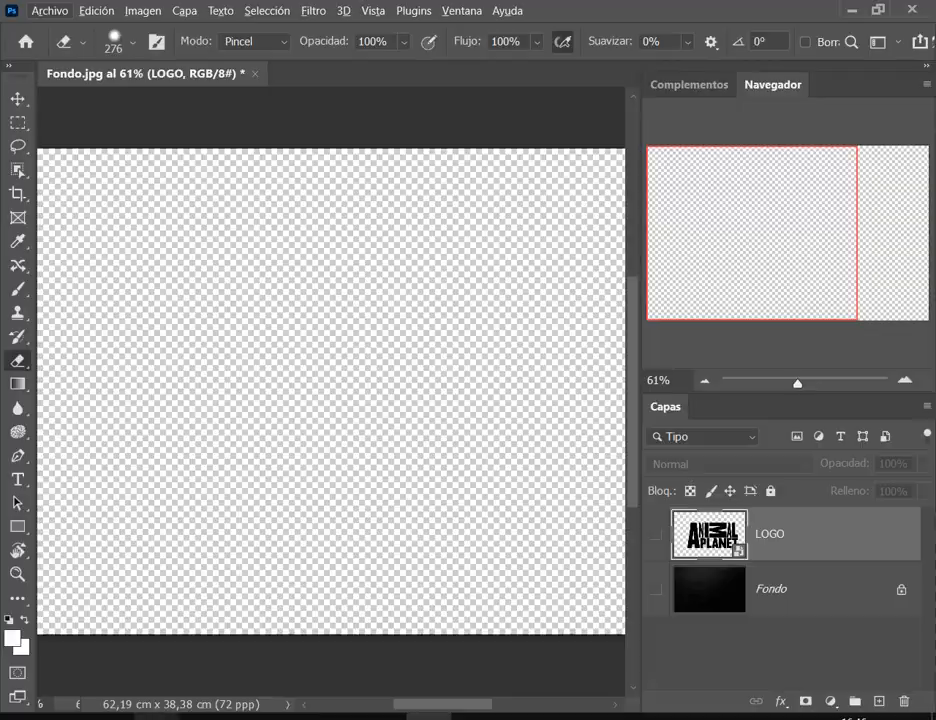
# Place koala.jpg from File Explorer into Fondo.jpg as a smart object at 100% and move it toward the canvas's left side.
pyautogui.hotkey('alt', 'Tab')
pyautogui.moveTo(683, 228); pyautogui.dragTo(376, 386)
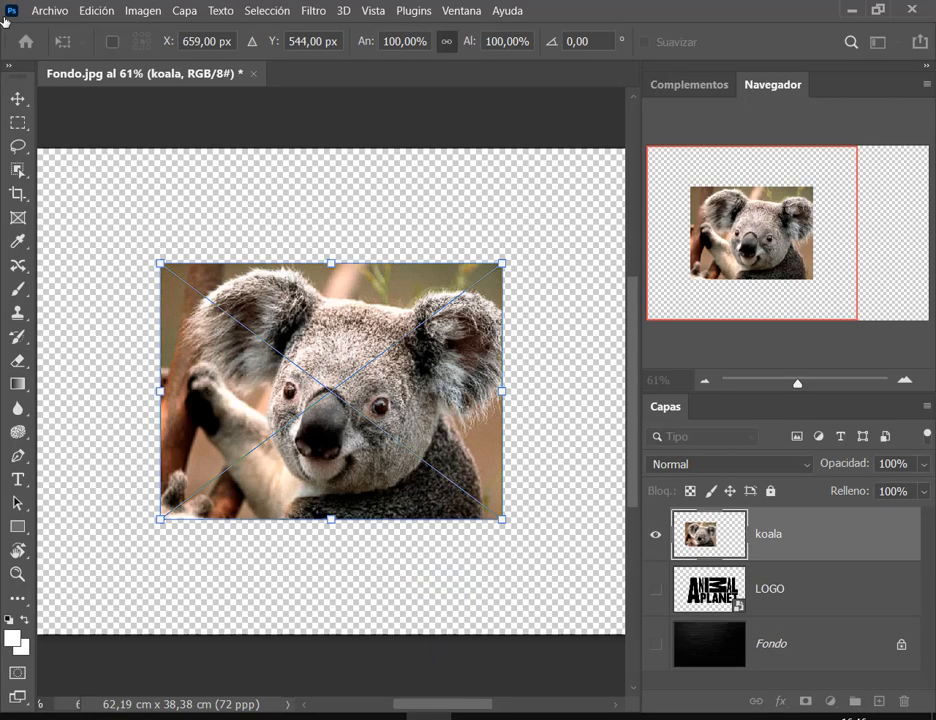
pyautogui.press('Return')
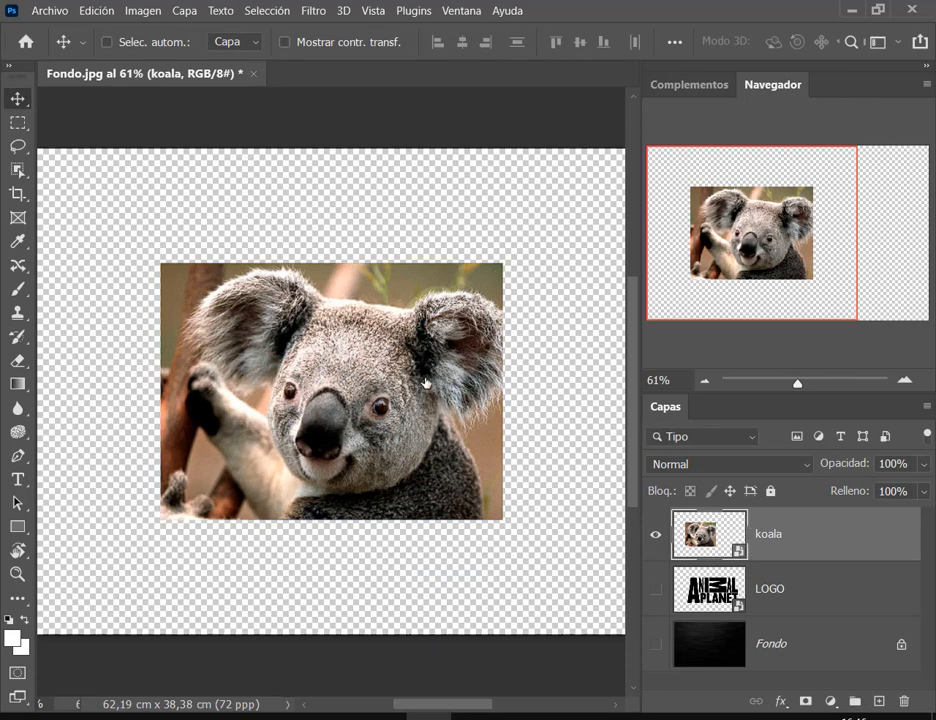
pyautogui.moveTo(345, 305); pyautogui.dragTo(309, 280)
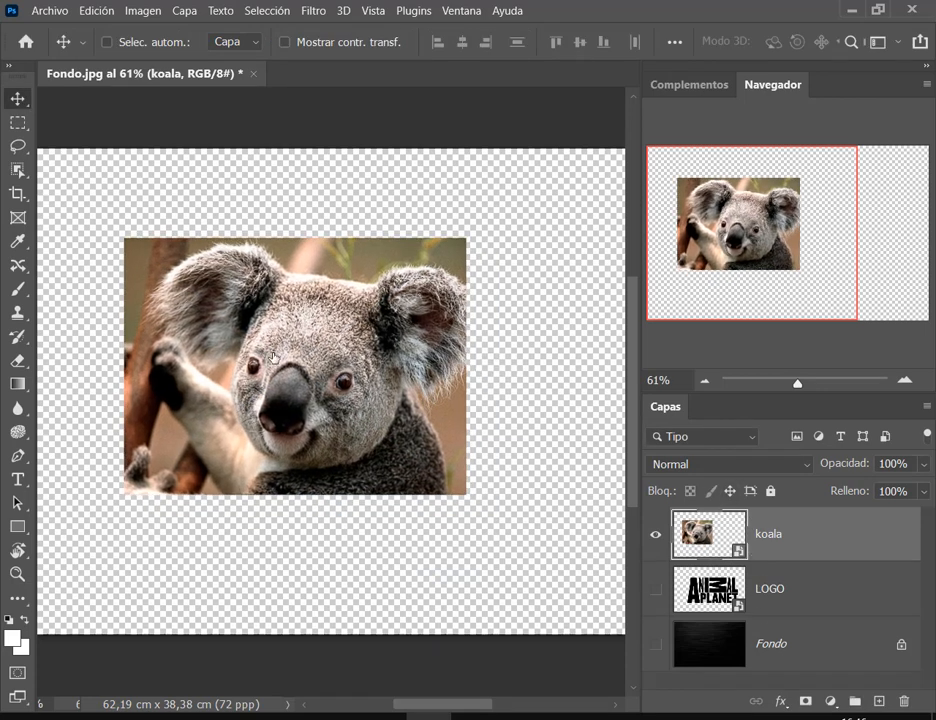
pyautogui.moveTo(273, 357); pyautogui.dragTo(241, 391)
# Open koala.jpg as a separate document without modifying its colour profile, copy its image into Fondo.jpg, and close the koala.jpg document.
pyautogui.hotkey('alt', 'Tab')
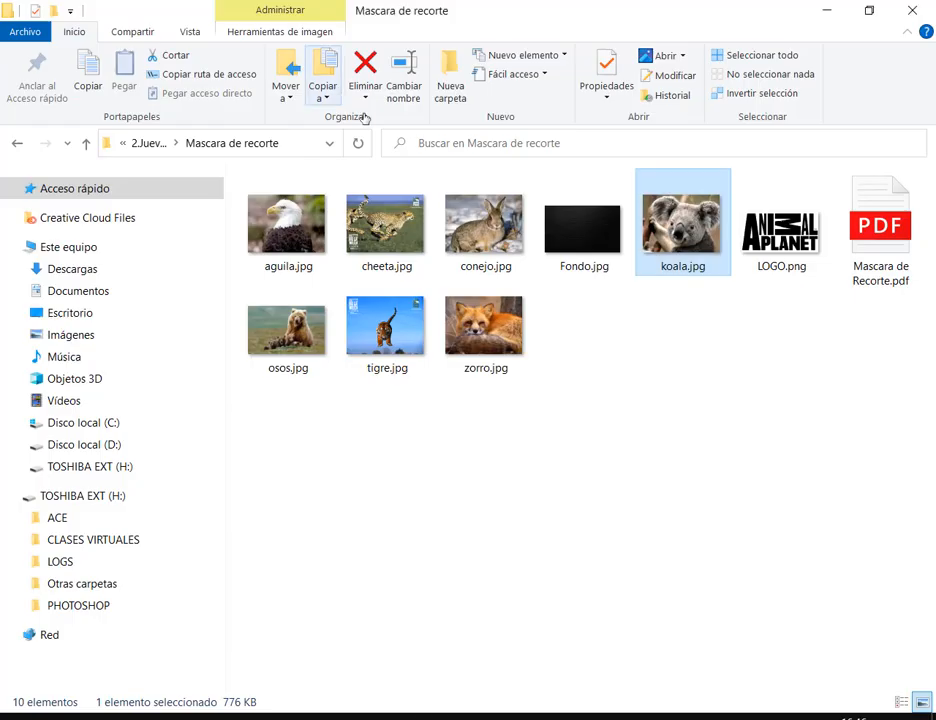
pyautogui.moveTo(682, 228); pyautogui.dragTo(378, 80)
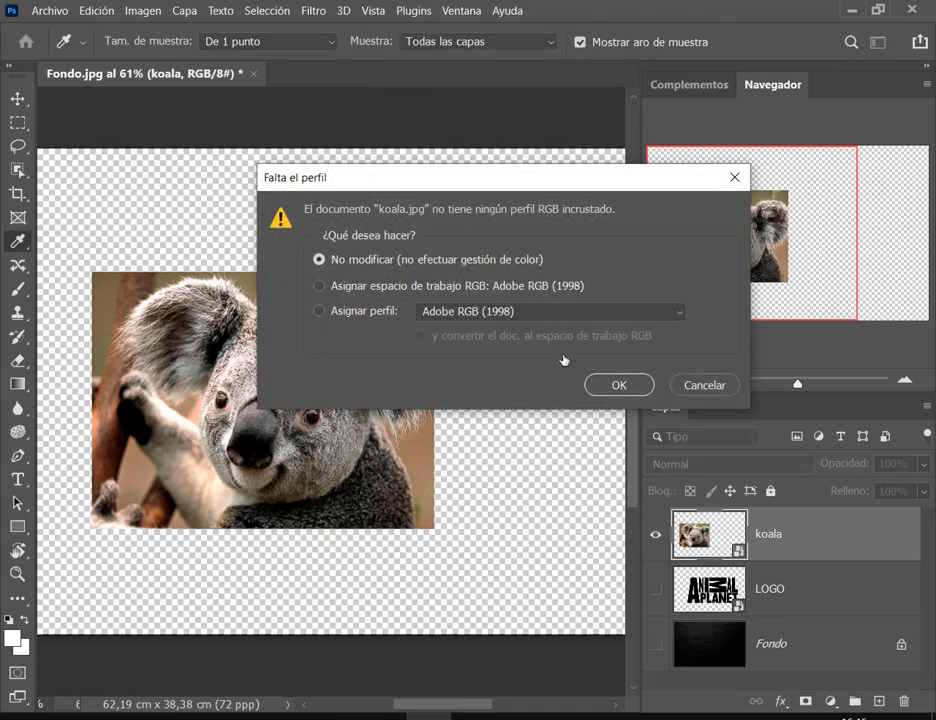
pyautogui.click(617, 383)
pyautogui.moveTo(272, 222); pyautogui.dragTo(404, 393)
pyautogui.click(463, 74)
# Review the animal images available for linked placement in the Mascara de recorte folder, without placing any of them.
pyautogui.click(50, 11)
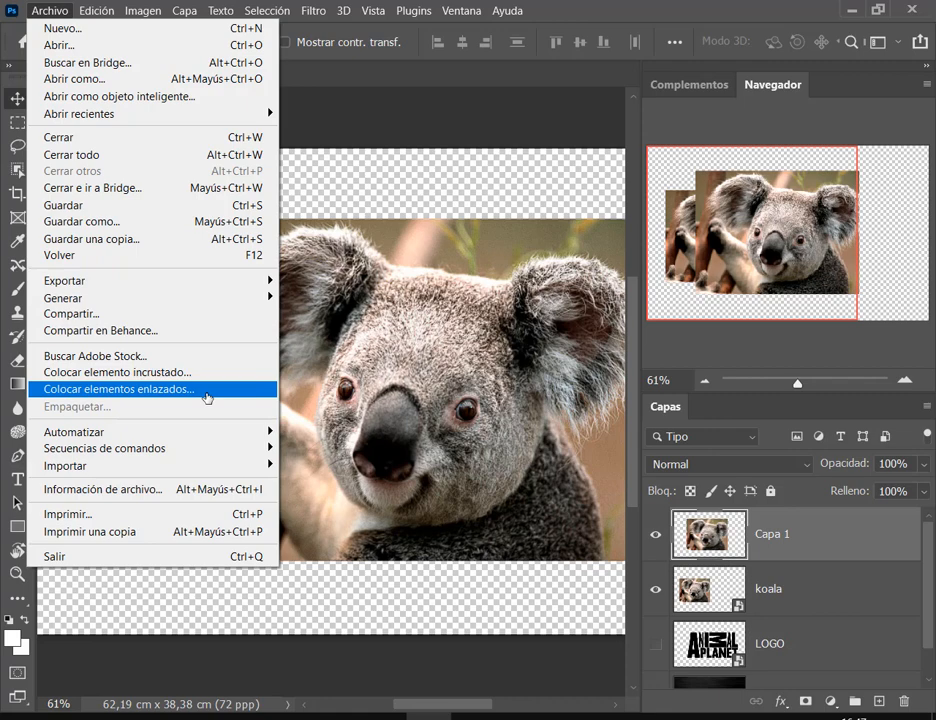
pyautogui.click(207, 398)
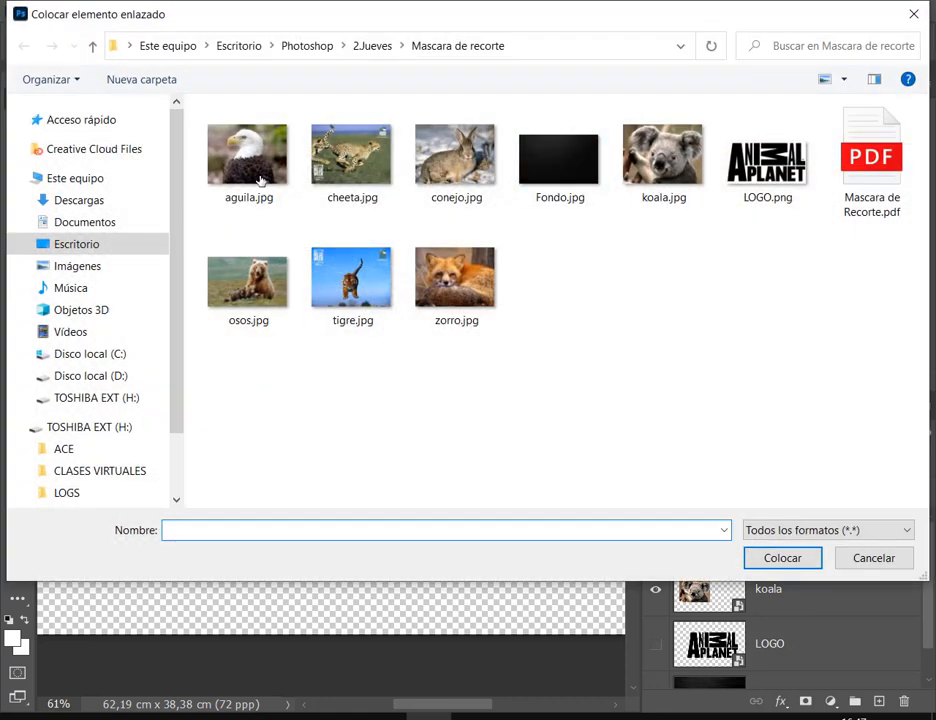
pyautogui.moveTo(197, 107); pyautogui.dragTo(291, 215)
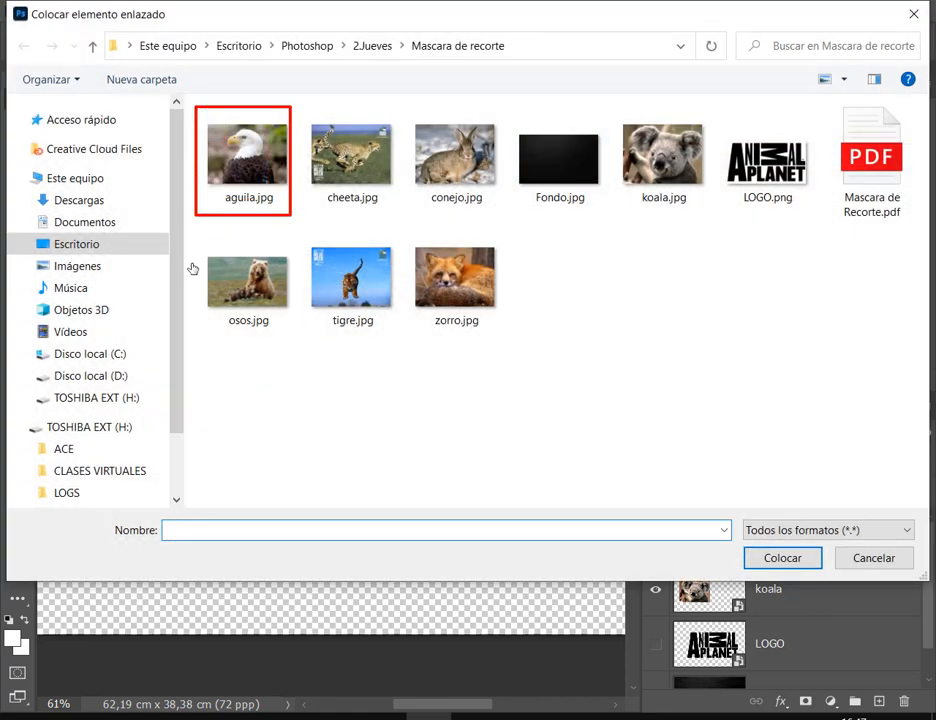
pyautogui.moveTo(193, 268); pyautogui.dragTo(251, 190)
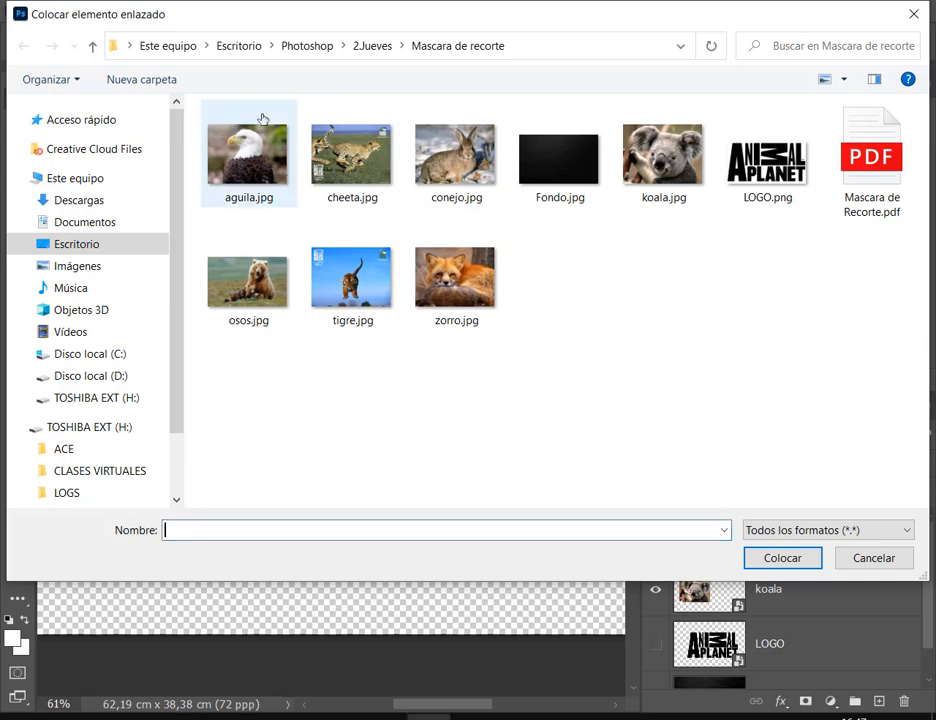
pyautogui.moveTo(189, 109)
pyautogui.mouseDown()
pyautogui.moveTo(256, 163)
pyautogui.moveTo(295, 220)
pyautogui.mouseUp()
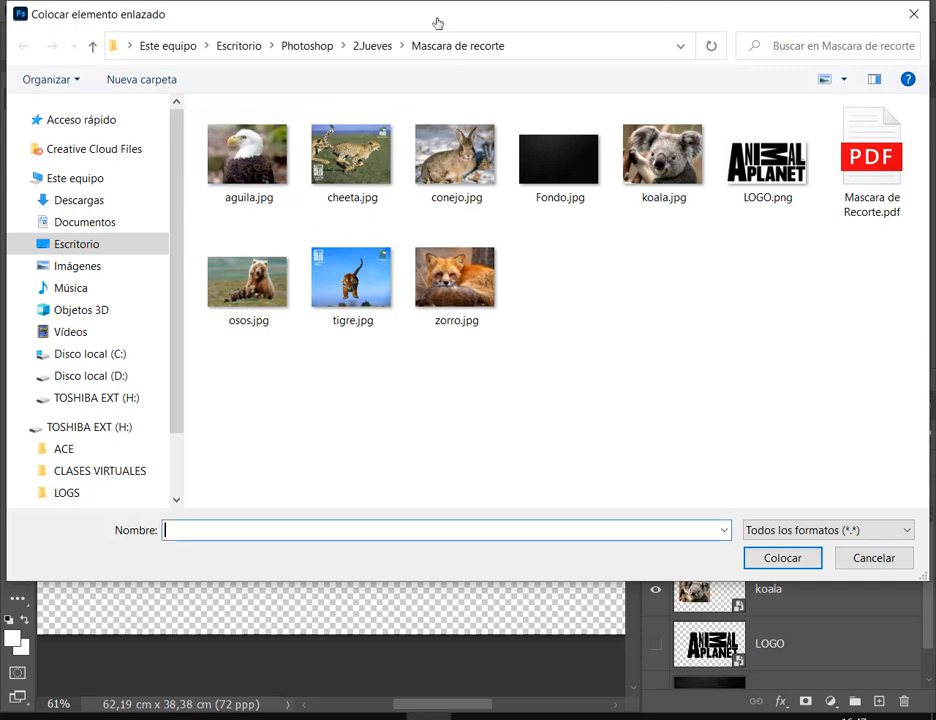
pyautogui.moveTo(437, 22); pyautogui.dragTo(354, 361)
pyautogui.moveTo(42, 61)
pyautogui.mouseDown()
pyautogui.moveTo(138, 80)
pyautogui.moveTo(271, 87)
pyautogui.mouseUp()
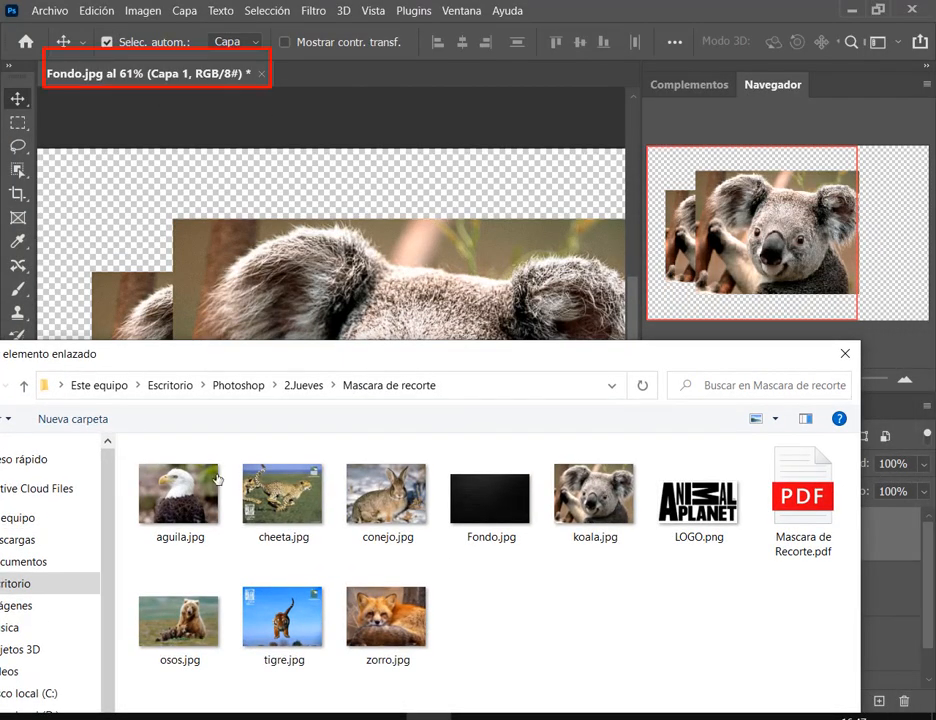
pyautogui.moveTo(106, 423); pyautogui.dragTo(145, 470)
pyautogui.click(565, 459)
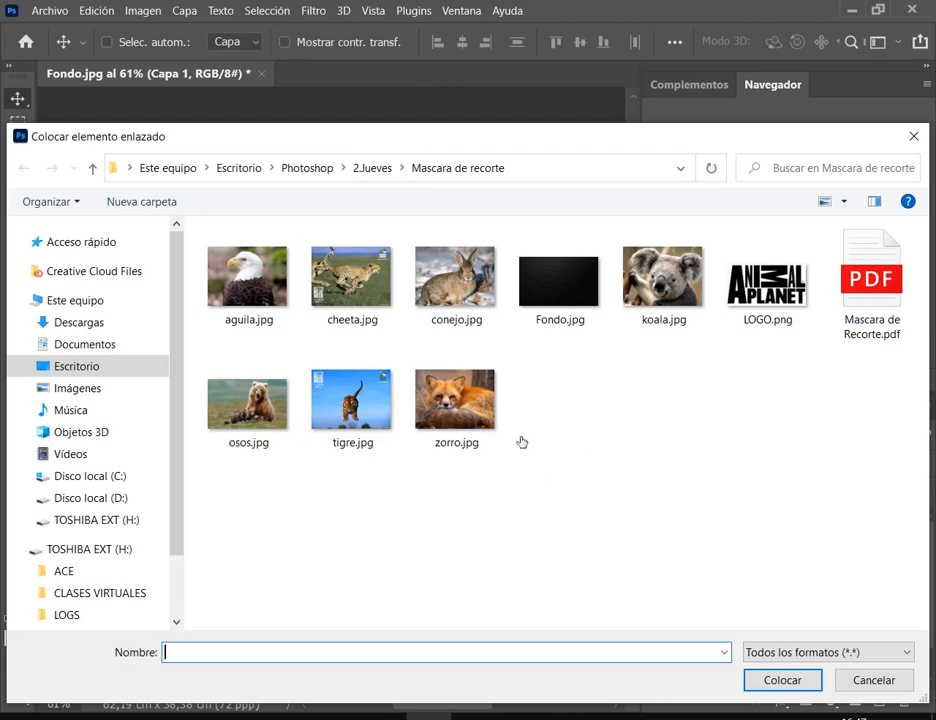
pyautogui.press('ctrl')
pyautogui.moveTo(197, 236); pyautogui.dragTo(300, 346)
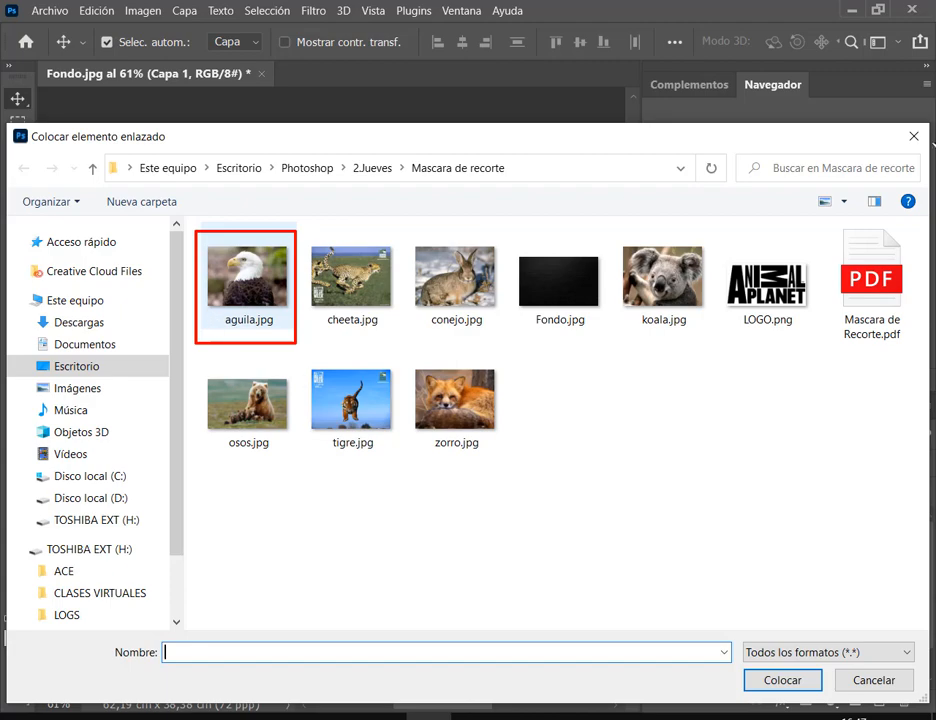
pyautogui.click(912, 136)
pyautogui.click(49, 11)
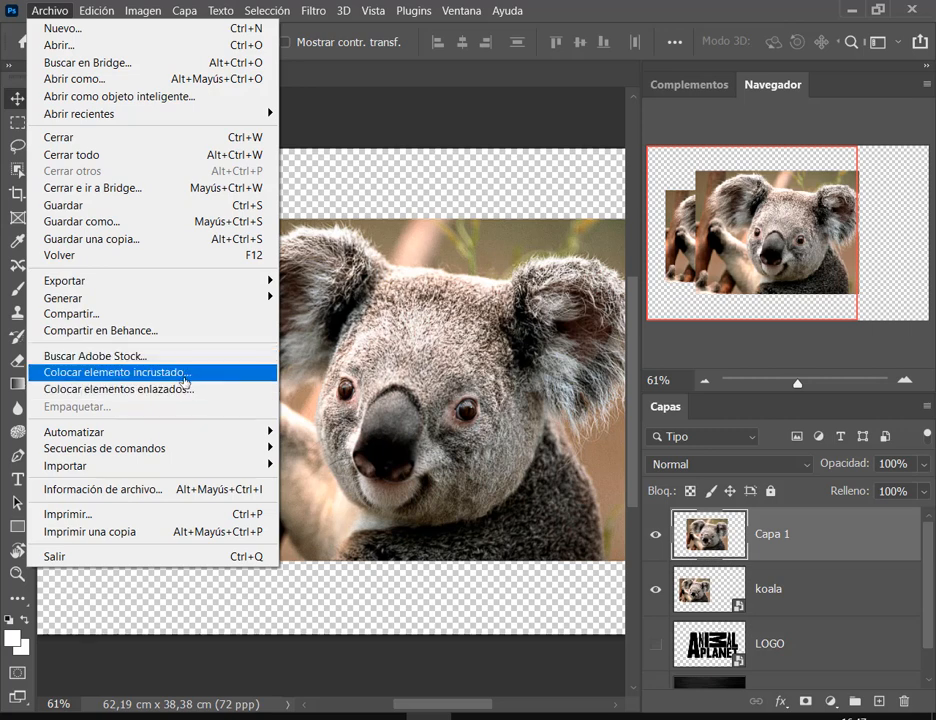
pyautogui.click(326, 262)
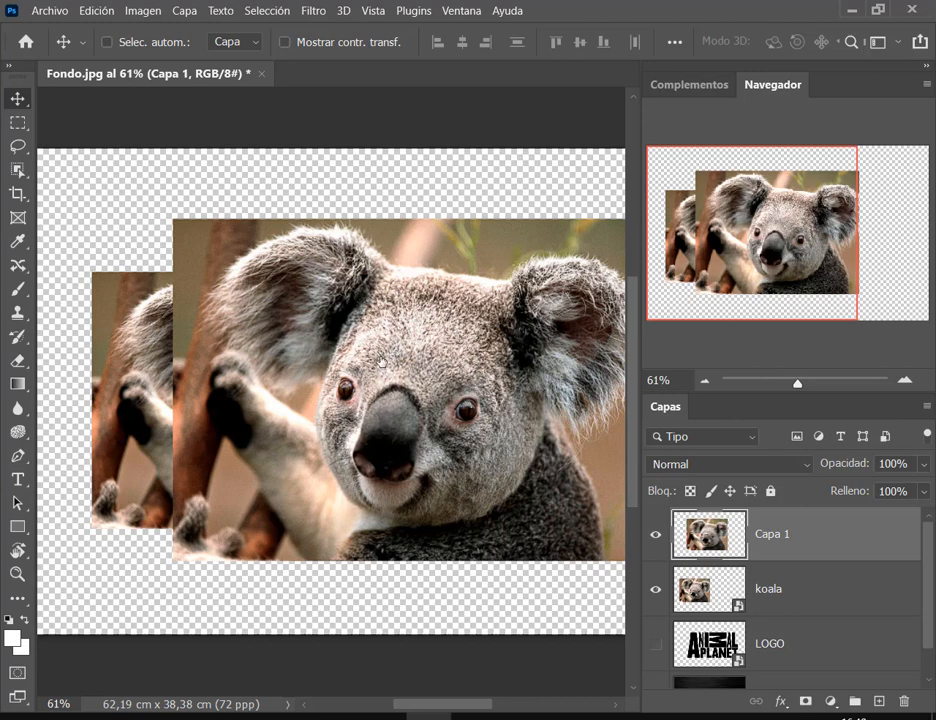
pyautogui.click(49, 11)
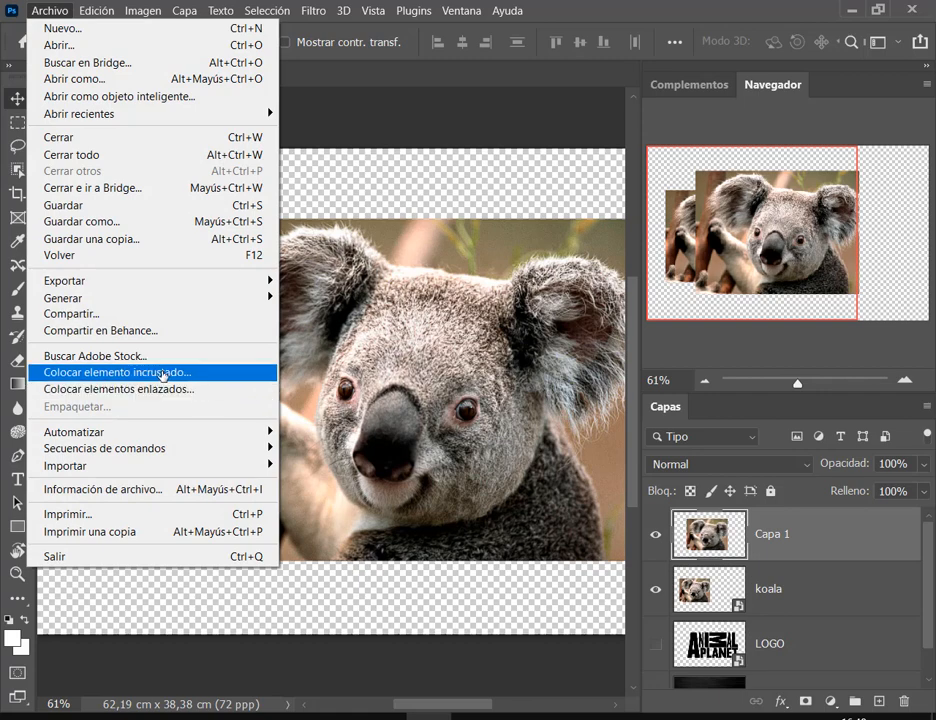
pyautogui.click(489, 160)
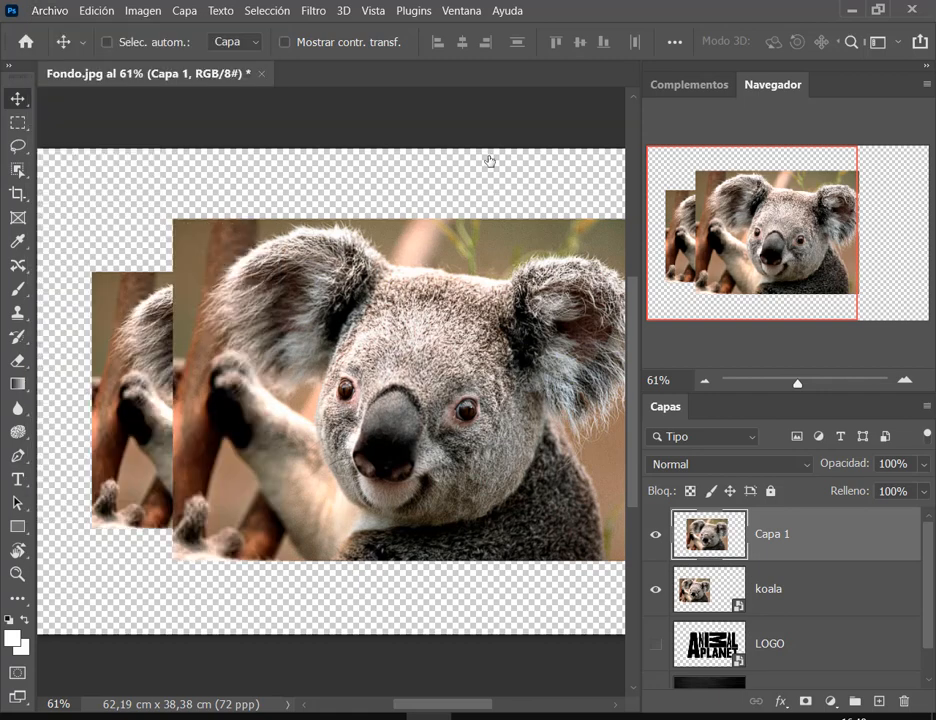
pyautogui.click(50, 10)
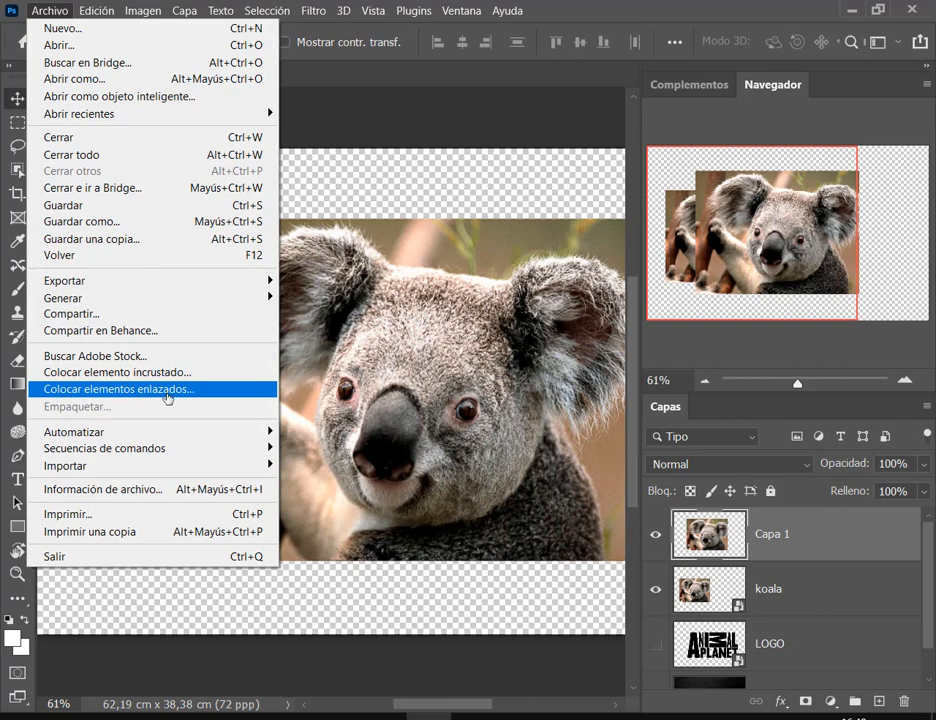
pyautogui.click(187, 214)
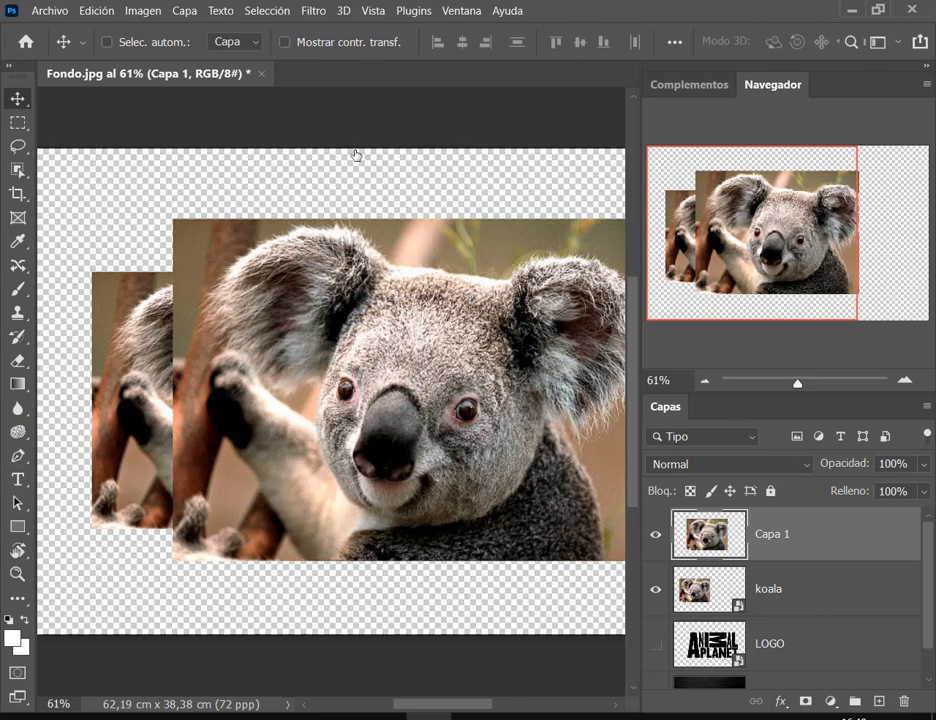
pyautogui.click(55, 10)
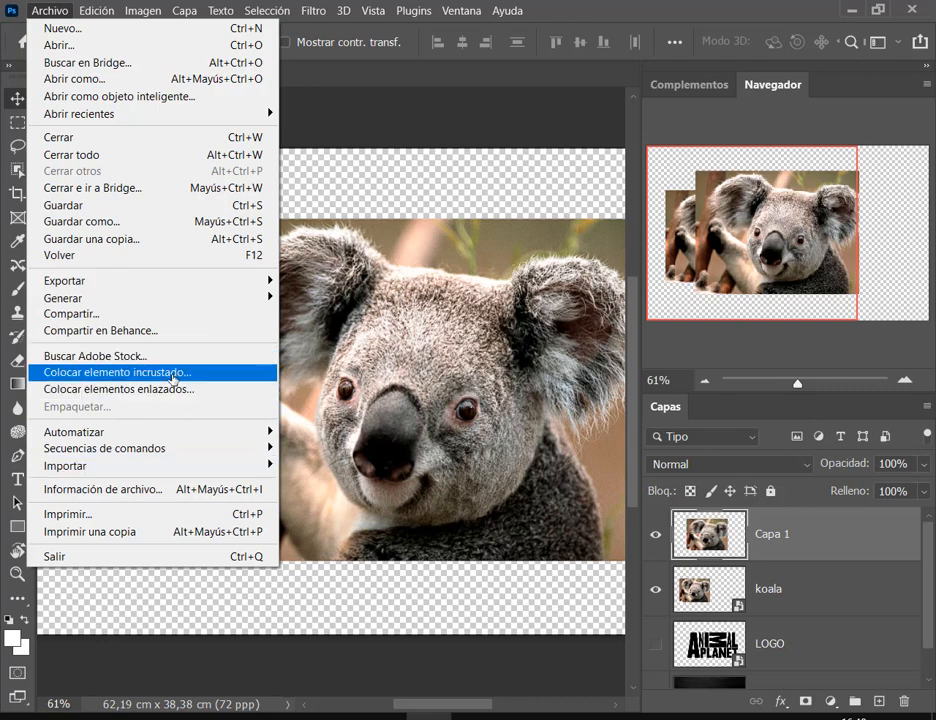
pyautogui.click(397, 188)
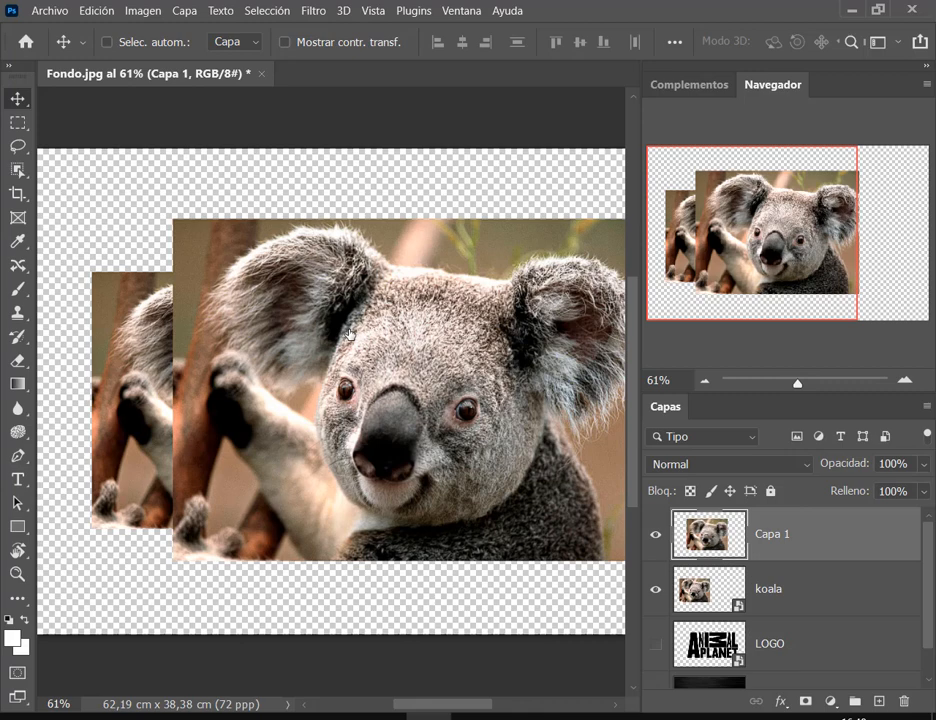
pyautogui.click(49, 10)
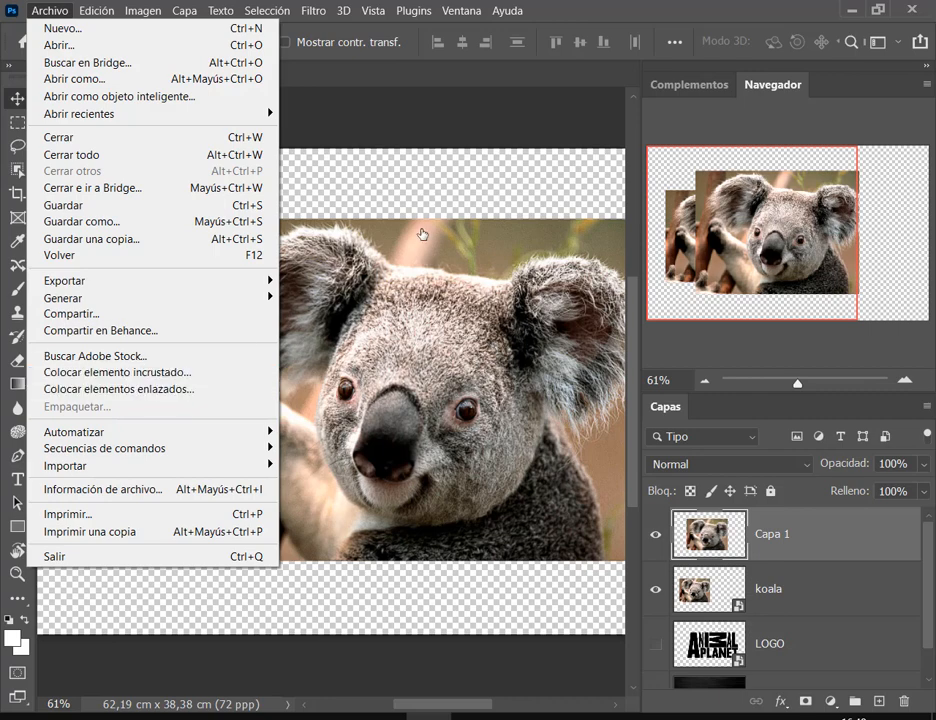
pyautogui.click(703, 137)
pyautogui.click(170, 717)
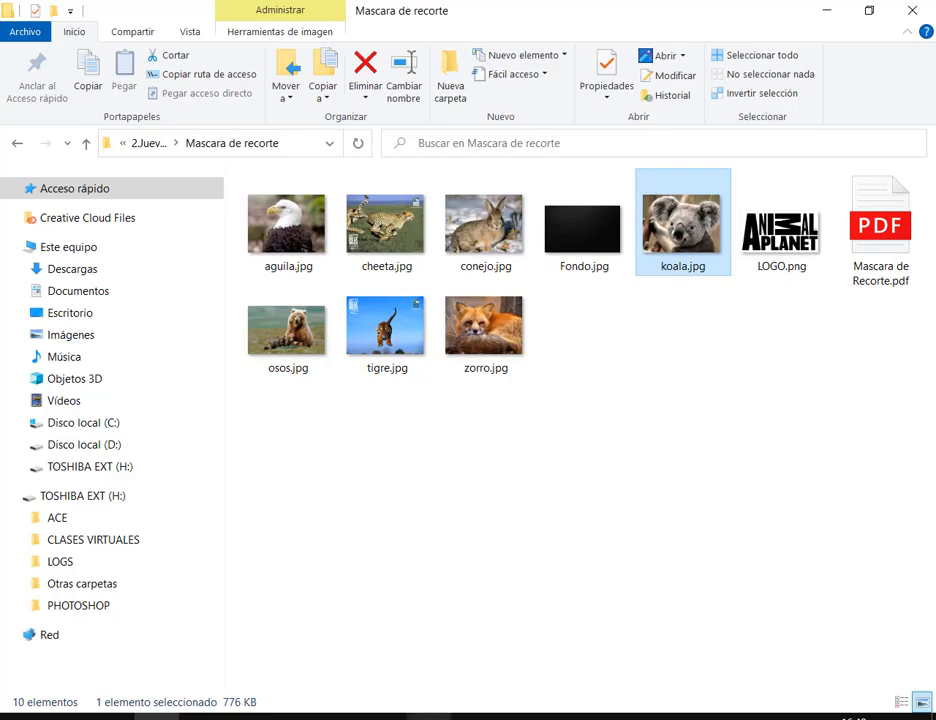
pyautogui.click(430, 716)
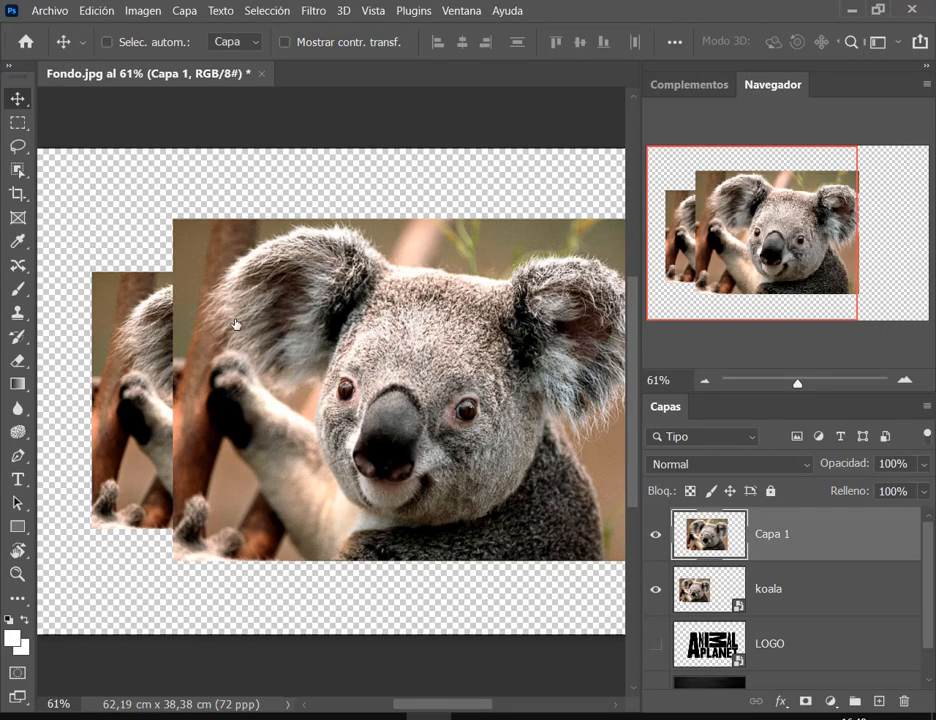
pyautogui.click(35, 10)
pyautogui.moveTo(219, 284)
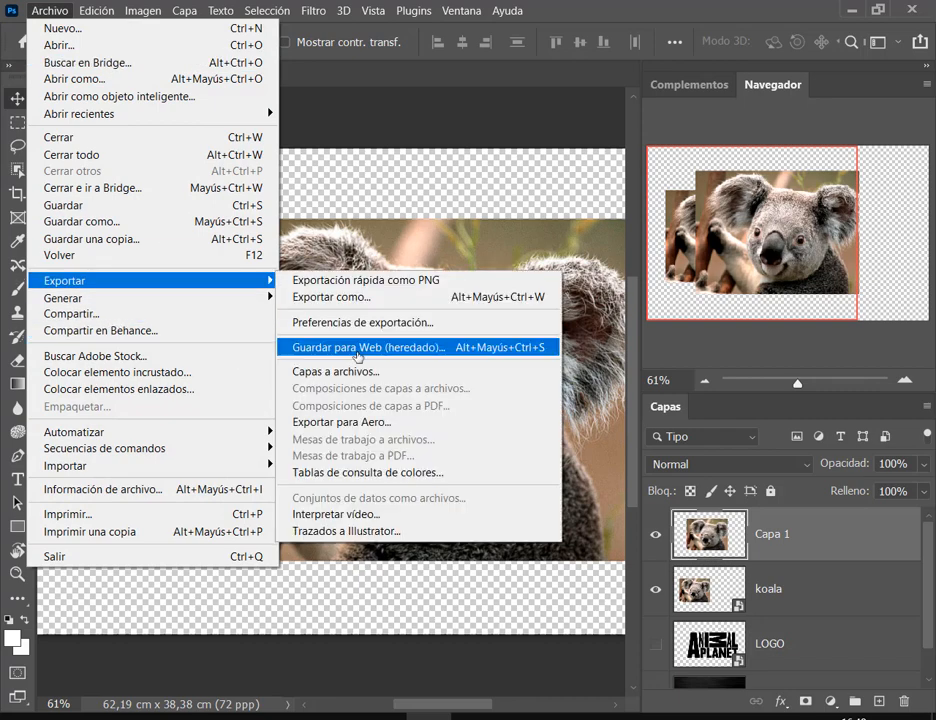
pyautogui.click(417, 190)
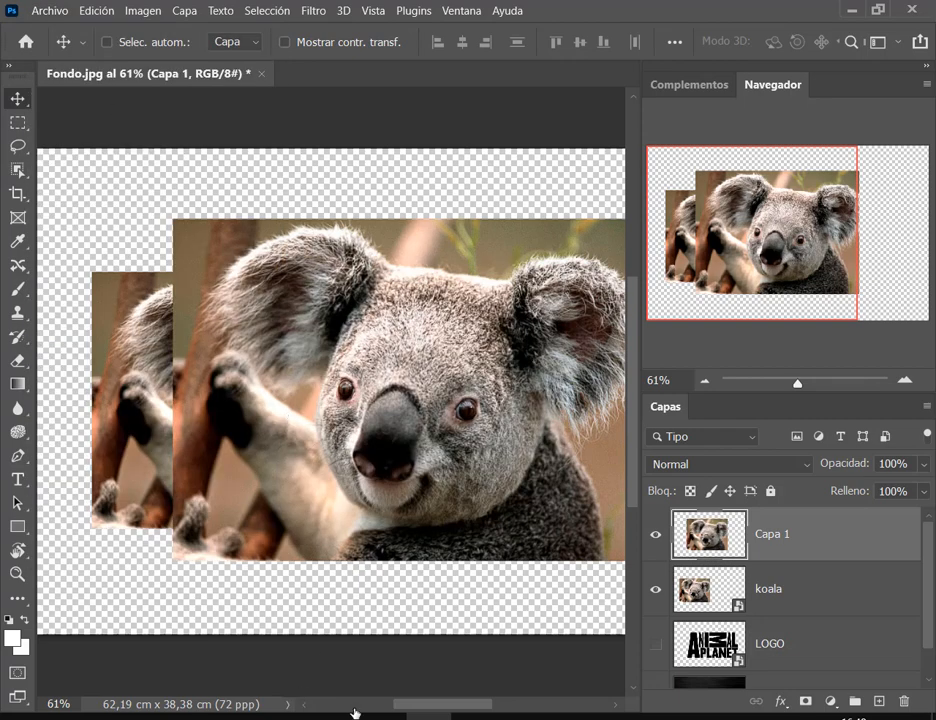
# Switch to the Google Meet call and read the latest chat message about the two missing Archivo options.
pyautogui.hotkey('alt', 'Tab')
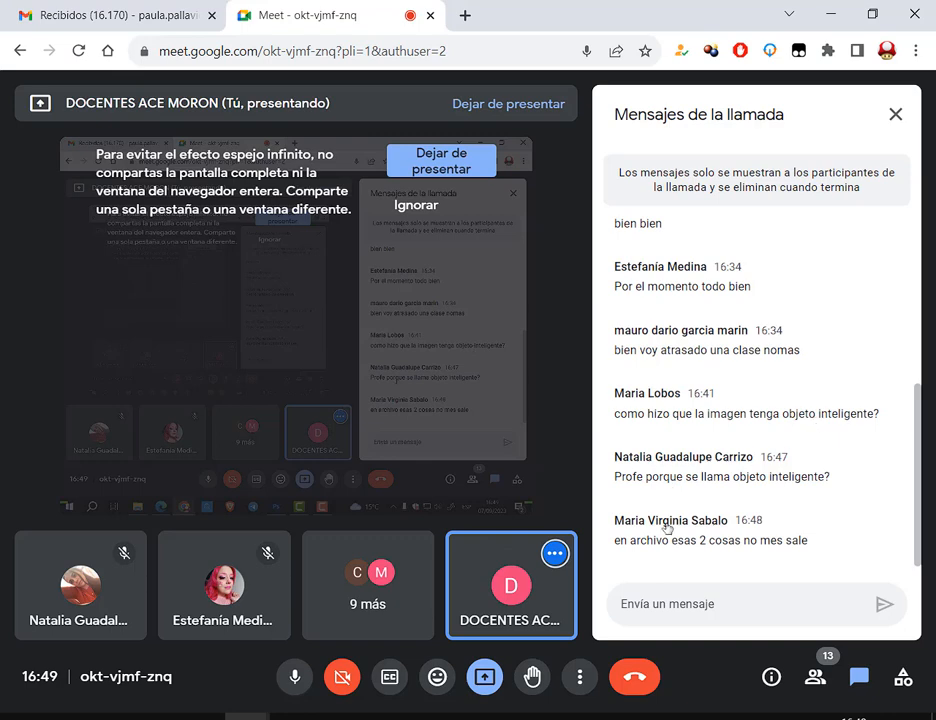
pyautogui.moveTo(614, 541); pyautogui.dragTo(748, 543)
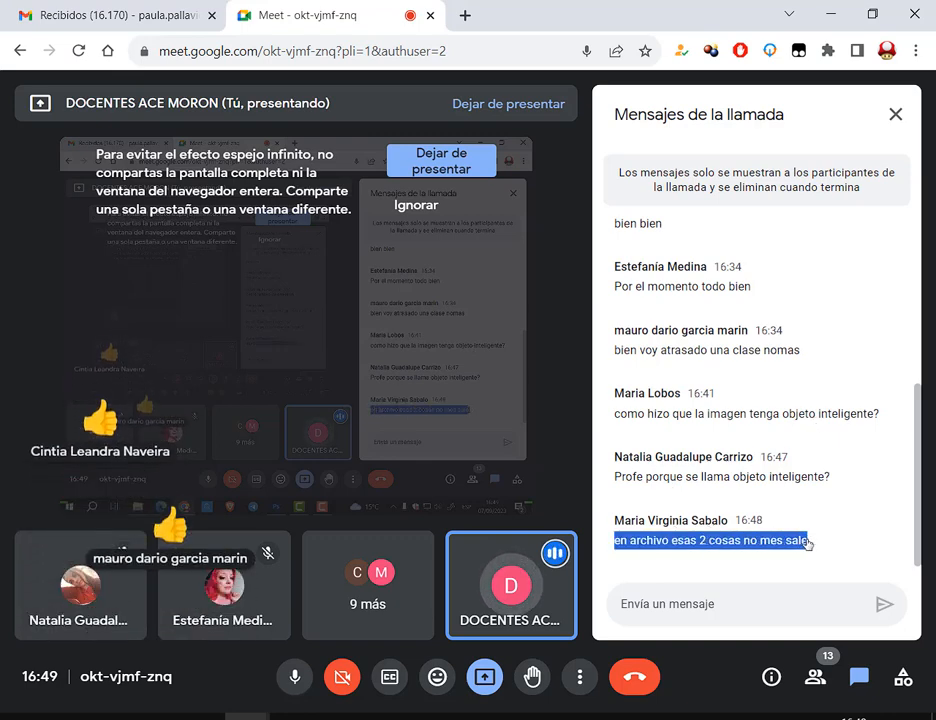
pyautogui.click(748, 540)
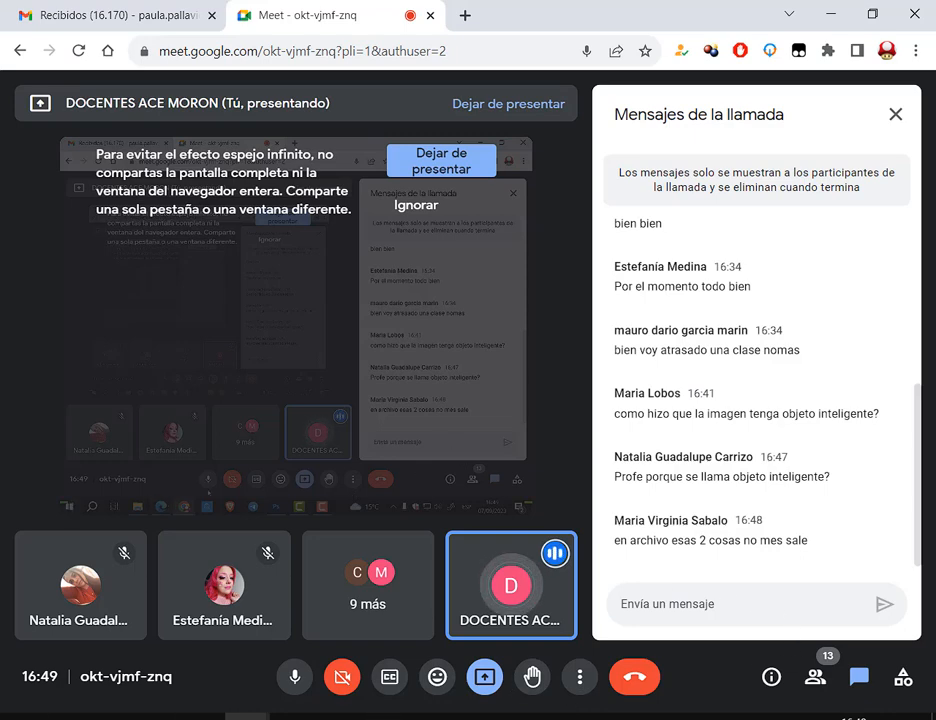
# Launch Oracle VM VirtualBox and start the Win7 virtual machine, leaving it running in the background.
pyautogui.press('super+s')
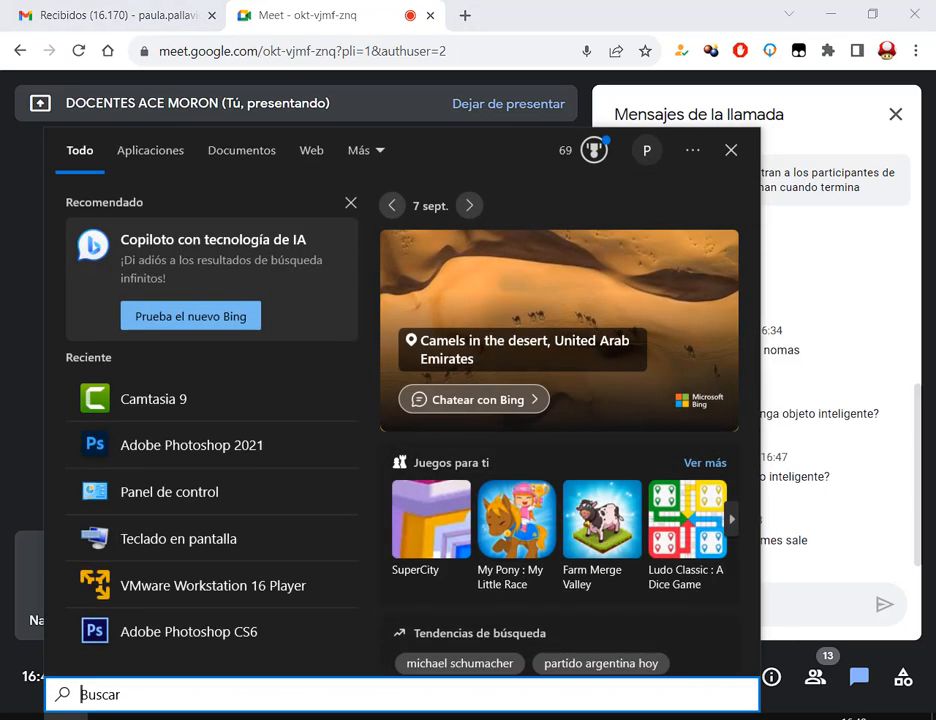
pyautogui.write('or')
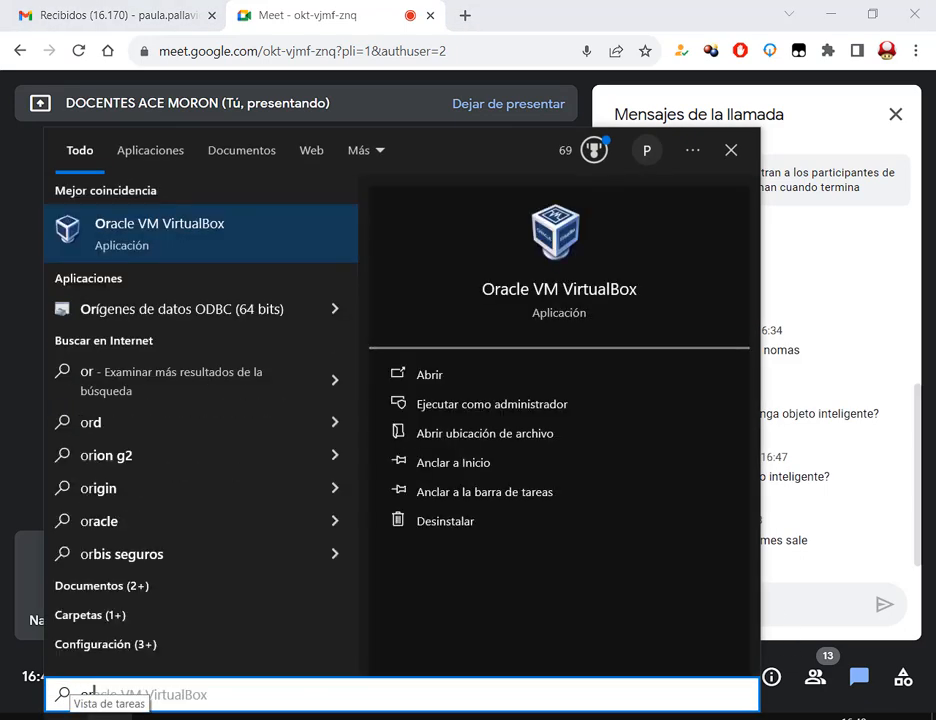
pyautogui.click(167, 244)
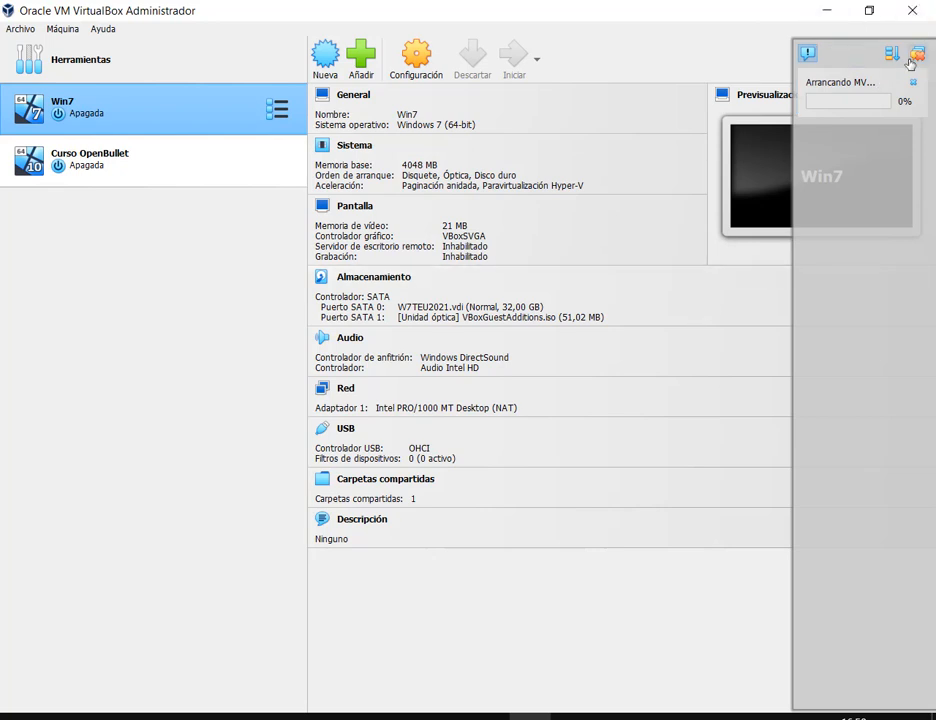
pyautogui.click(836, 17)
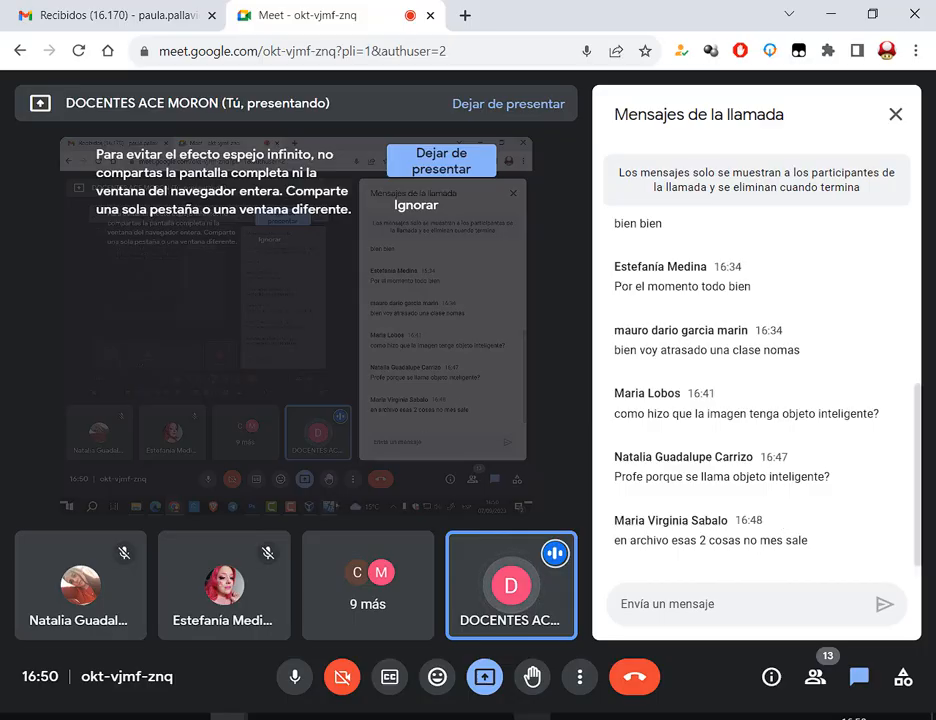
pyautogui.hotkey('alt', 'Tab')
pyautogui.press('Return')
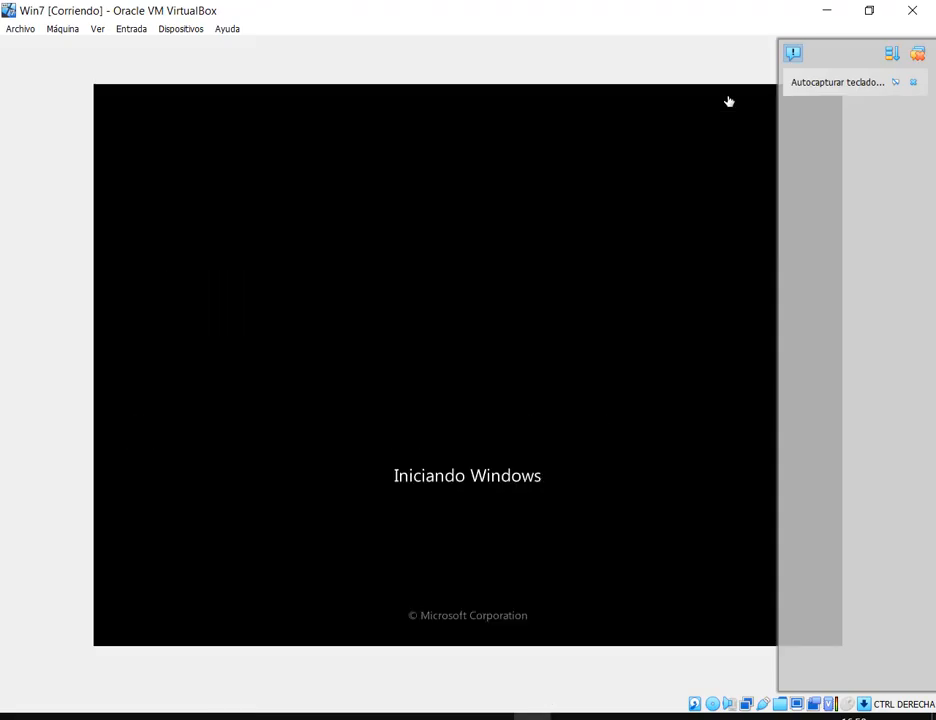
pyautogui.click(826, 10)
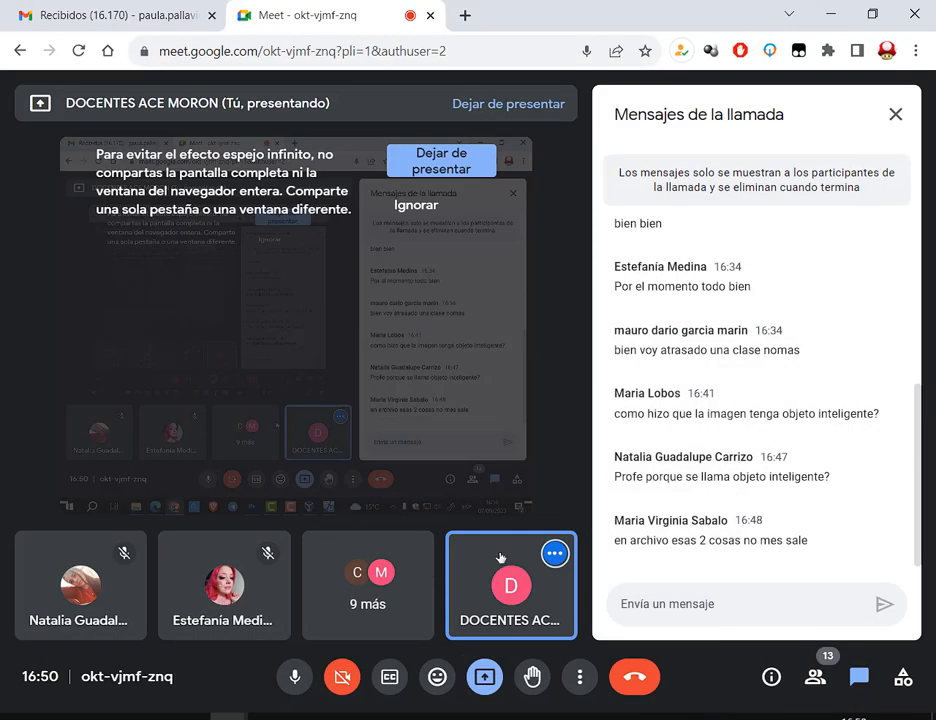
# Read the Google Meet chat question about why it is called a smart object, and return to Photoshop.
pyautogui.moveTo(671, 480); pyautogui.dragTo(725, 477)
pyautogui.click(800, 528)
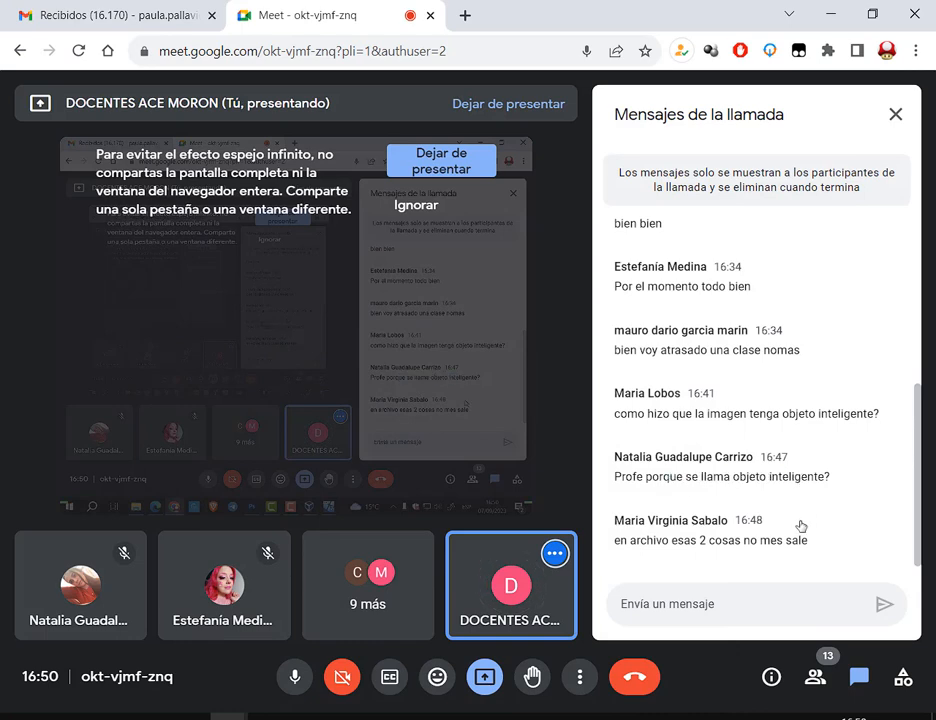
pyautogui.click(510, 714)
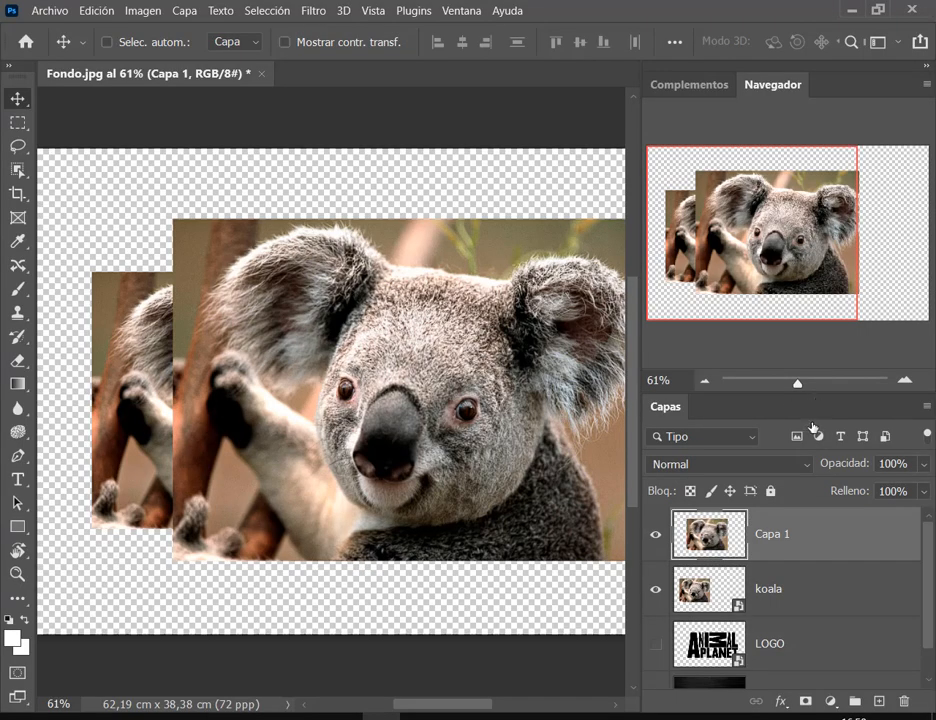
# Move the Capa 1 koala image slightly left and up on the canvas, and hide that layer.
pyautogui.click(716, 588)
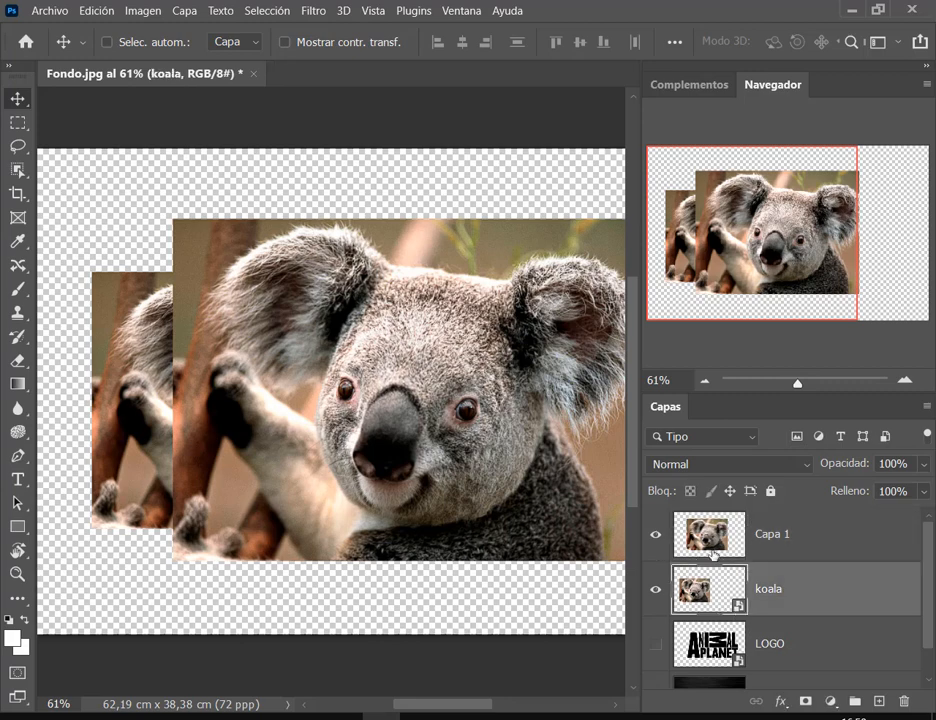
pyautogui.click(724, 546)
pyautogui.moveTo(512, 382); pyautogui.dragTo(489, 464)
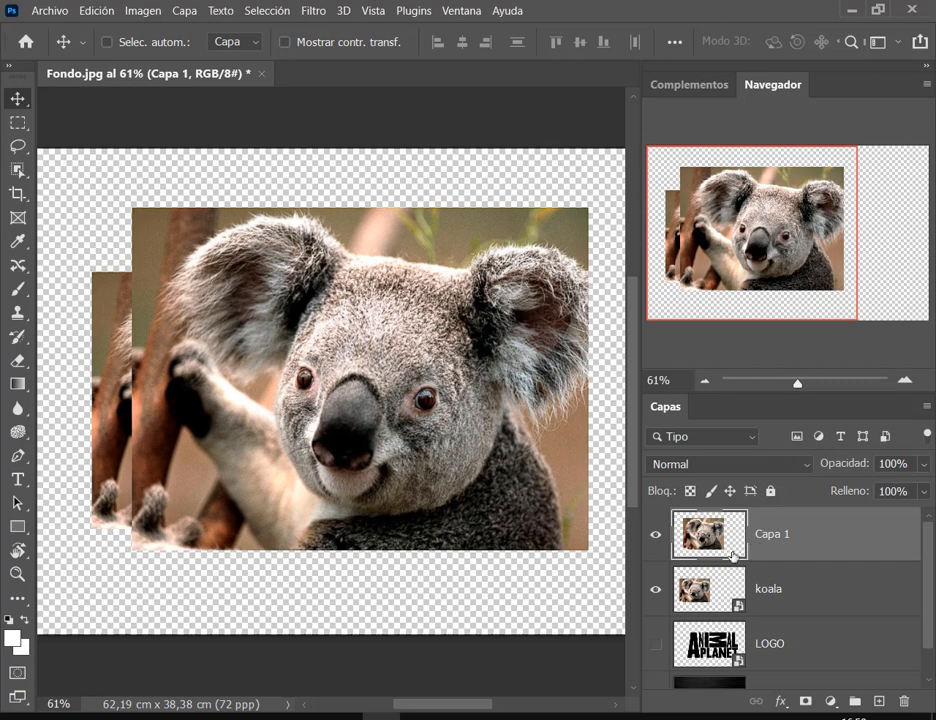
pyautogui.click(656, 535)
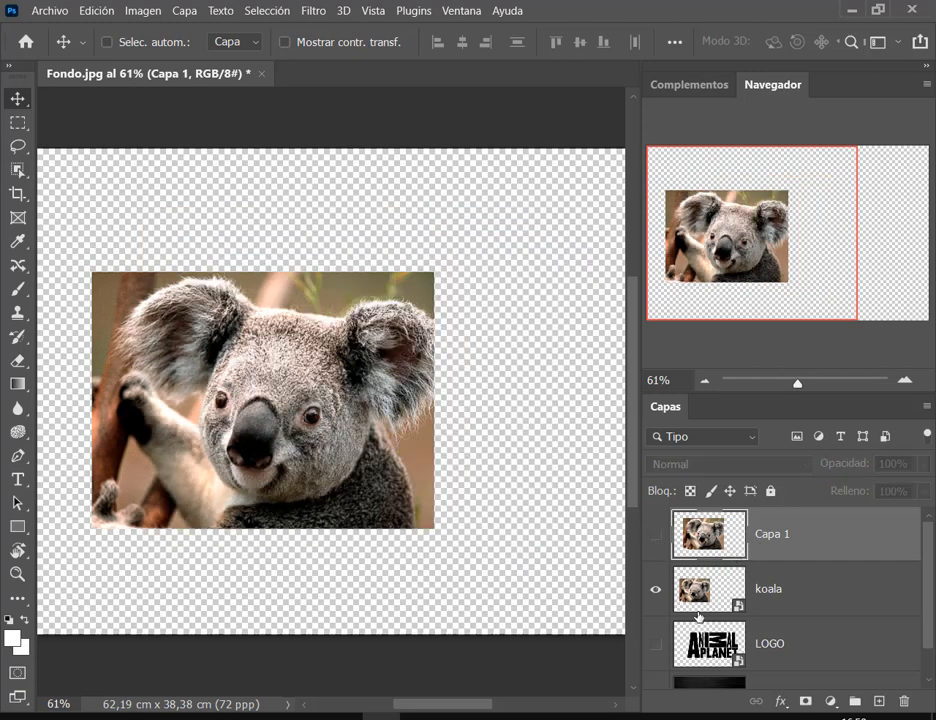
# Show the hidden Capa 1 layer again, select it, and move its koala image slightly left over the smaller koala.
pyautogui.click(737, 604)
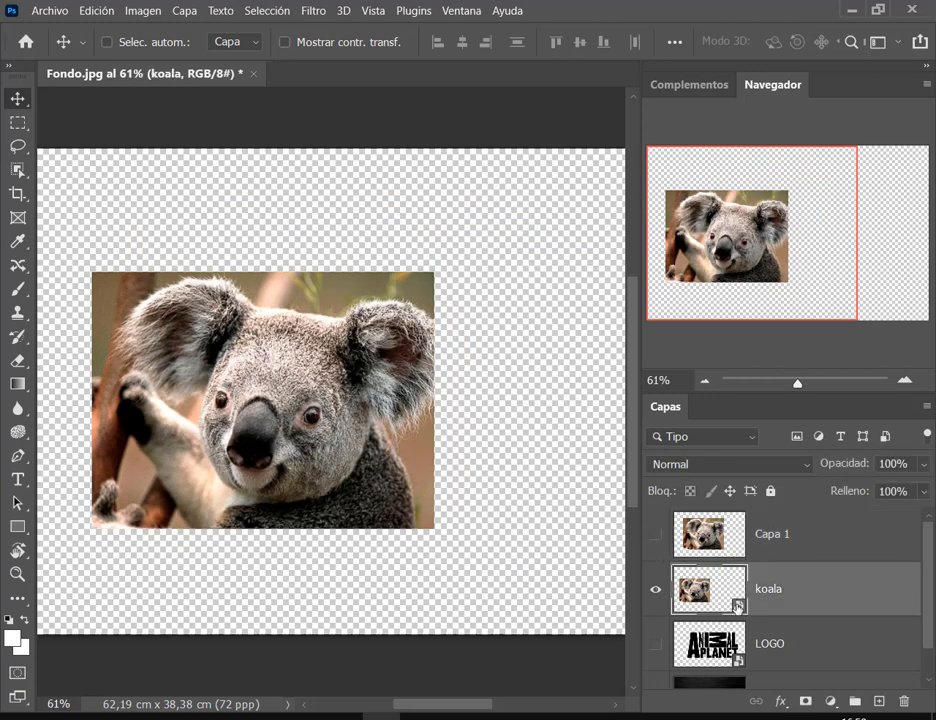
pyautogui.click(656, 535)
pyautogui.click(770, 534)
pyautogui.moveTo(358, 365)
pyautogui.mouseDown()
pyautogui.moveTo(379, 366)
pyautogui.moveTo(351, 365)
pyautogui.mouseUp()
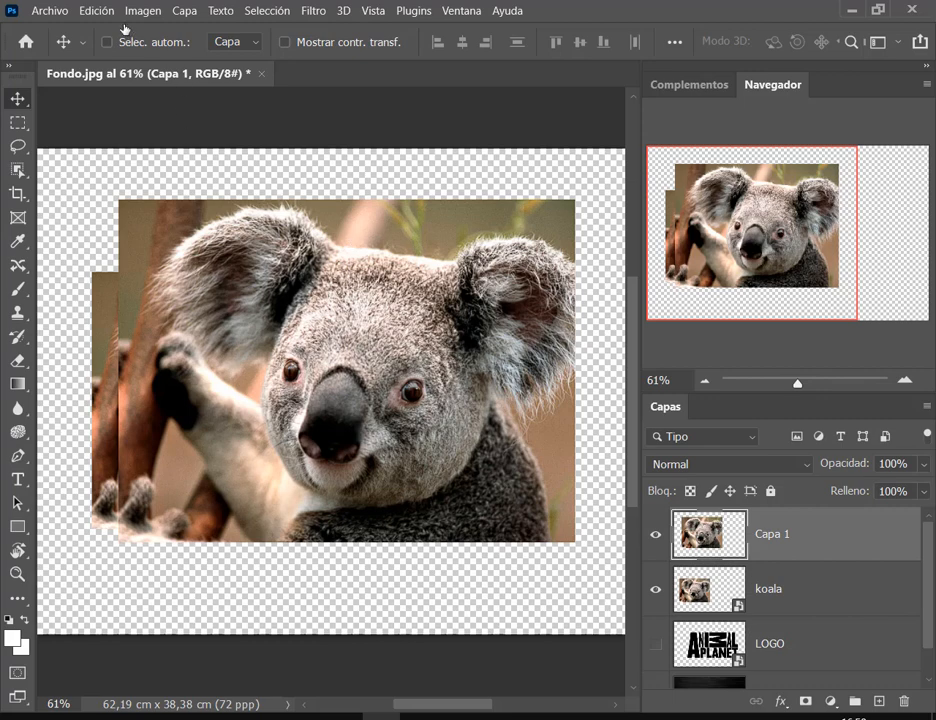
# Try a Free Transform on Capa 1 with width and height linked, moving the image slightly up.
pyautogui.click(95, 11)
pyautogui.click(224, 370)
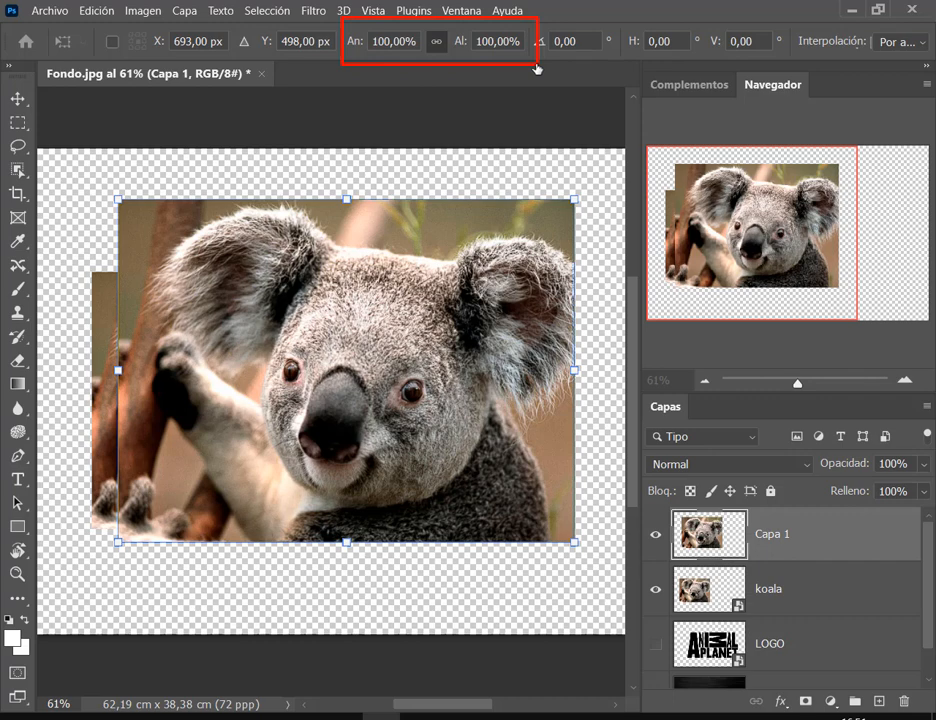
pyautogui.click(436, 43)
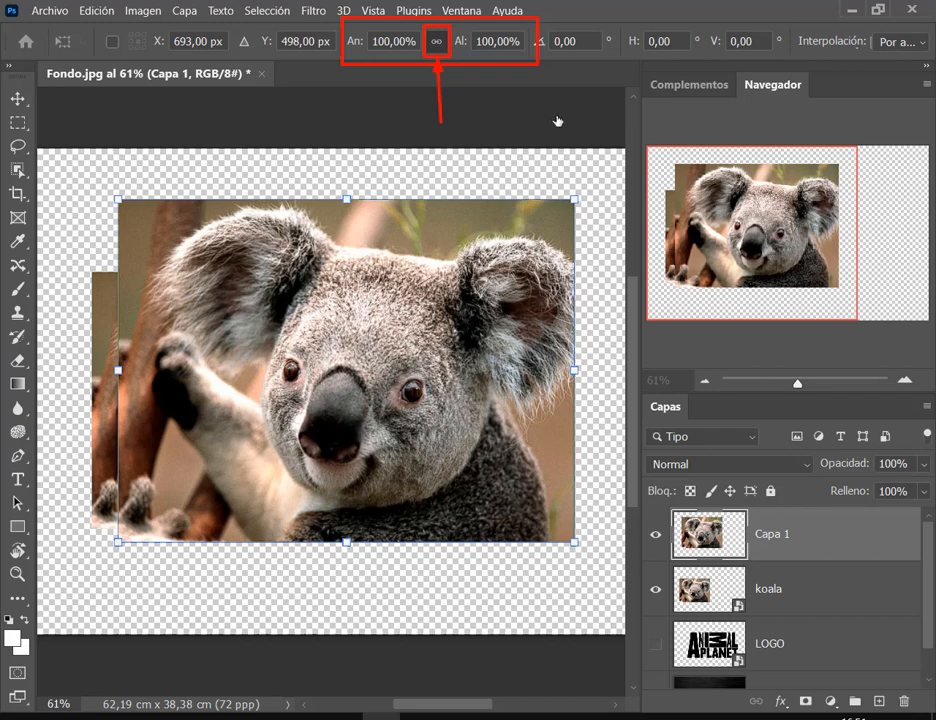
pyautogui.moveTo(345, 363)
pyautogui.mouseDown()
pyautogui.moveTo(357, 395)
pyautogui.moveTo(345, 358)
pyautogui.mouseUp()
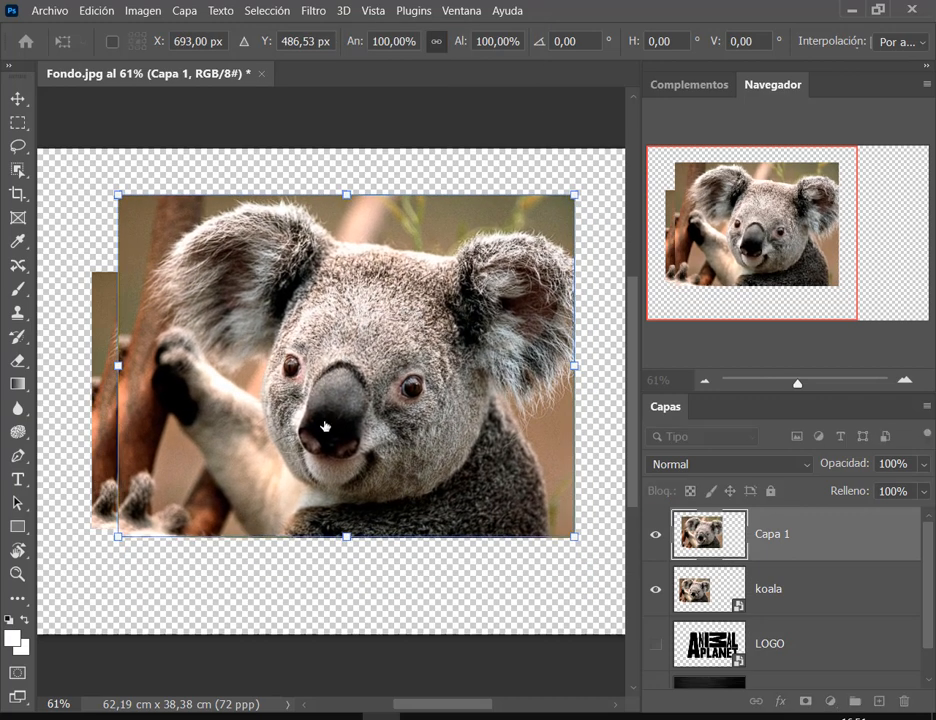
pyautogui.press('Return')
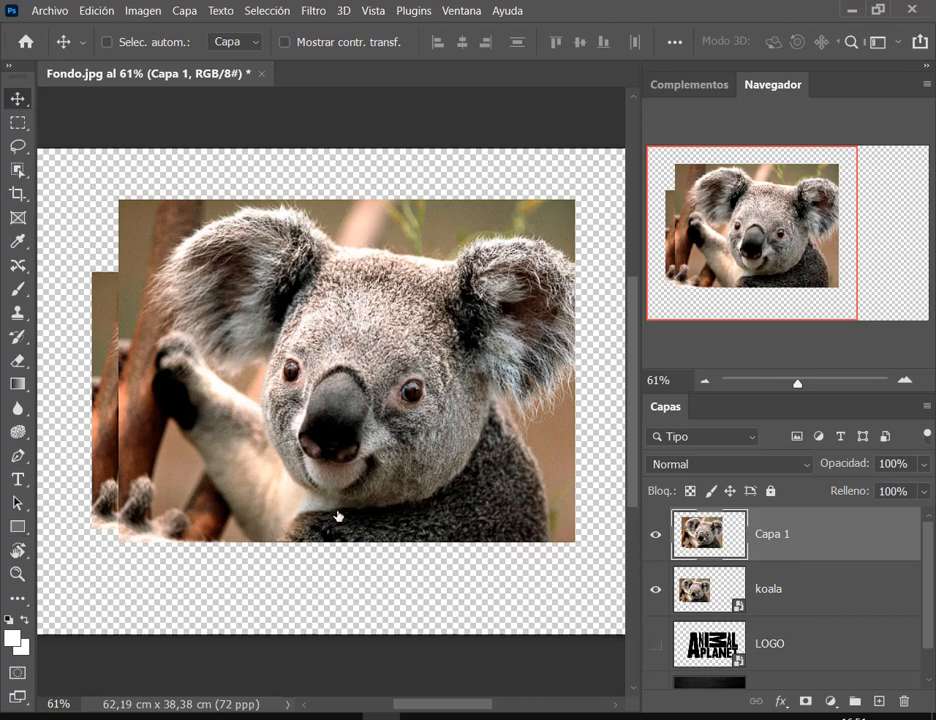
pyautogui.press('ctrl')
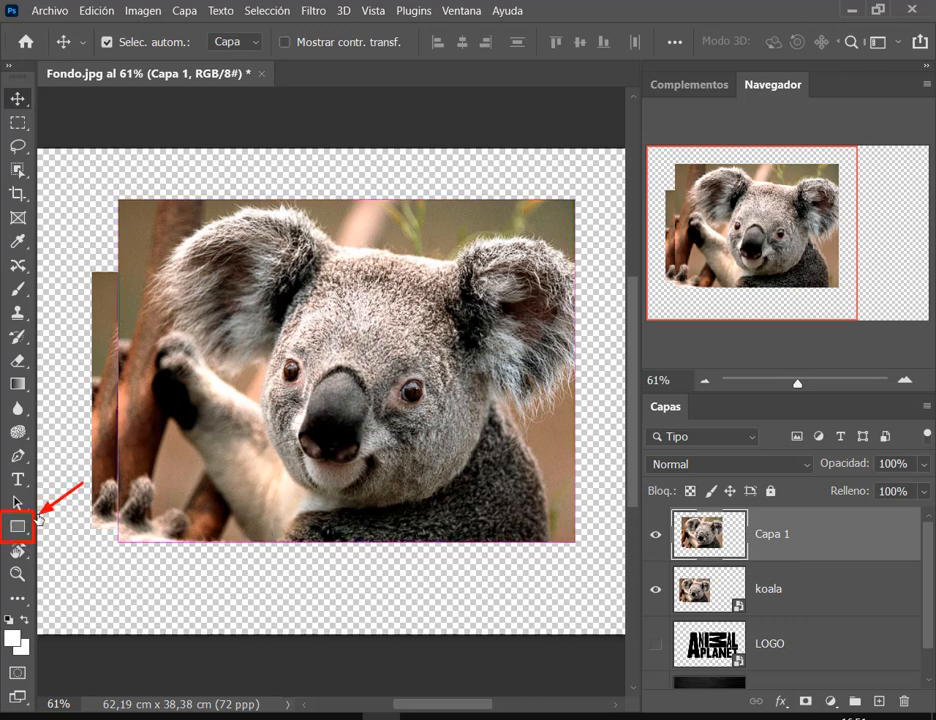
# Draw a pale yellow rectangle shape without stroke, about 339 by 460 px, over the koala's face.
pyautogui.click(17, 527)
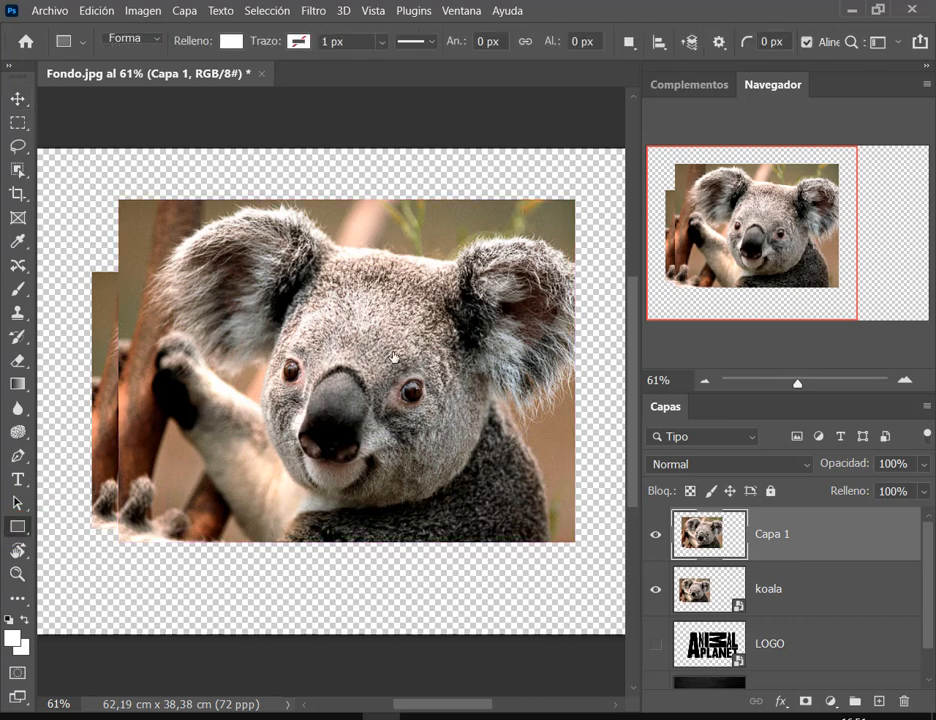
pyautogui.click(231, 40)
pyautogui.click(216, 146)
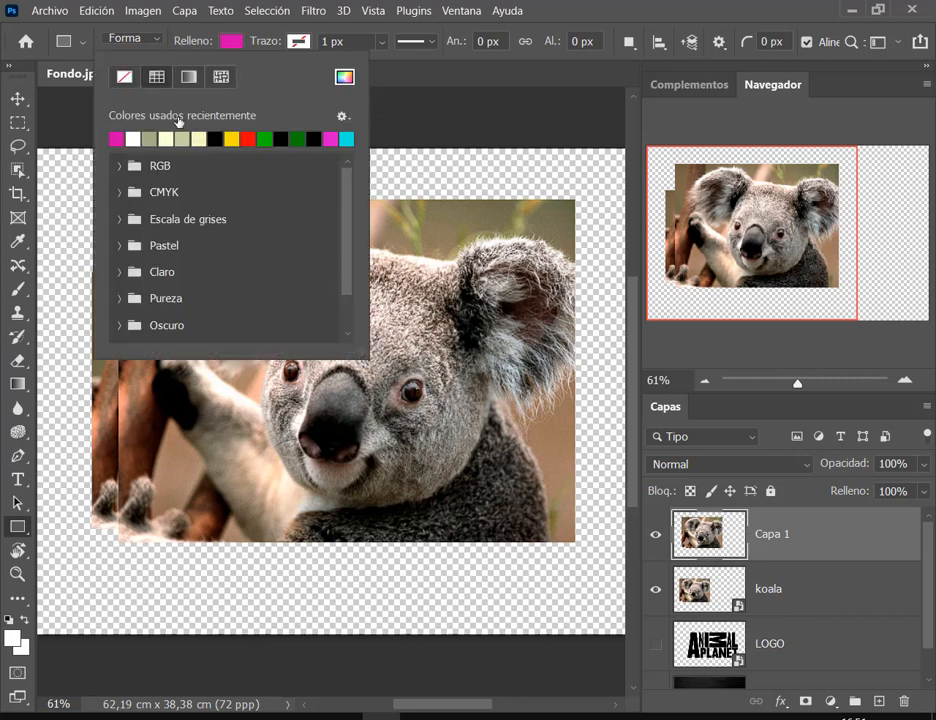
pyautogui.click(165, 139)
pyautogui.click(261, 331)
pyautogui.moveTo(217, 282); pyautogui.dragTo(368, 487)
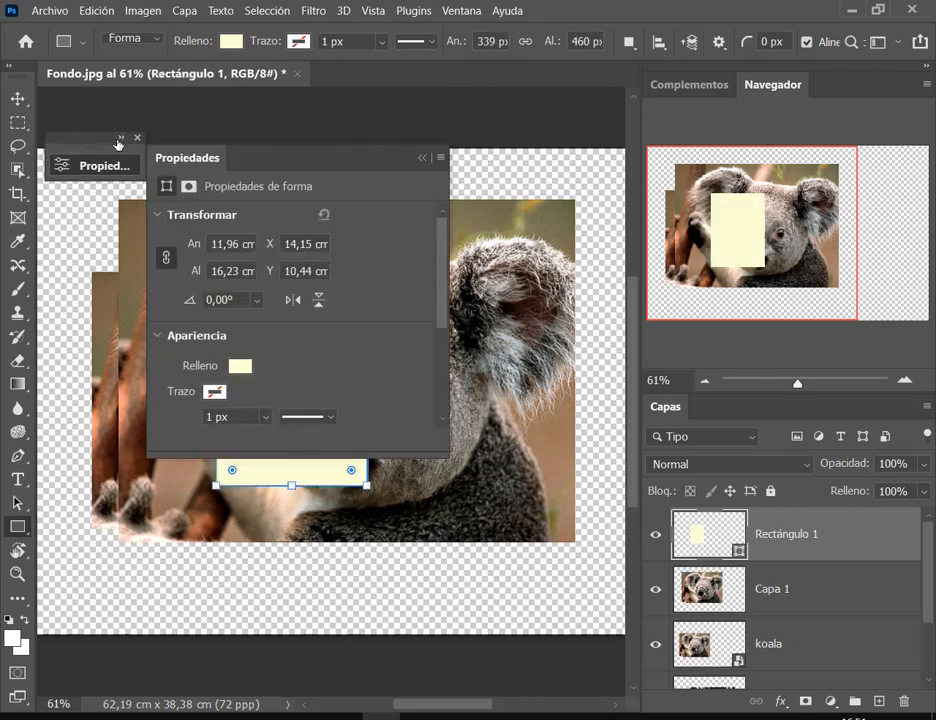
# Close the shape properties and move the pale yellow rectangle right, over the right half of the koala's face.
pyautogui.click(120, 139)
pyautogui.click(18, 99)
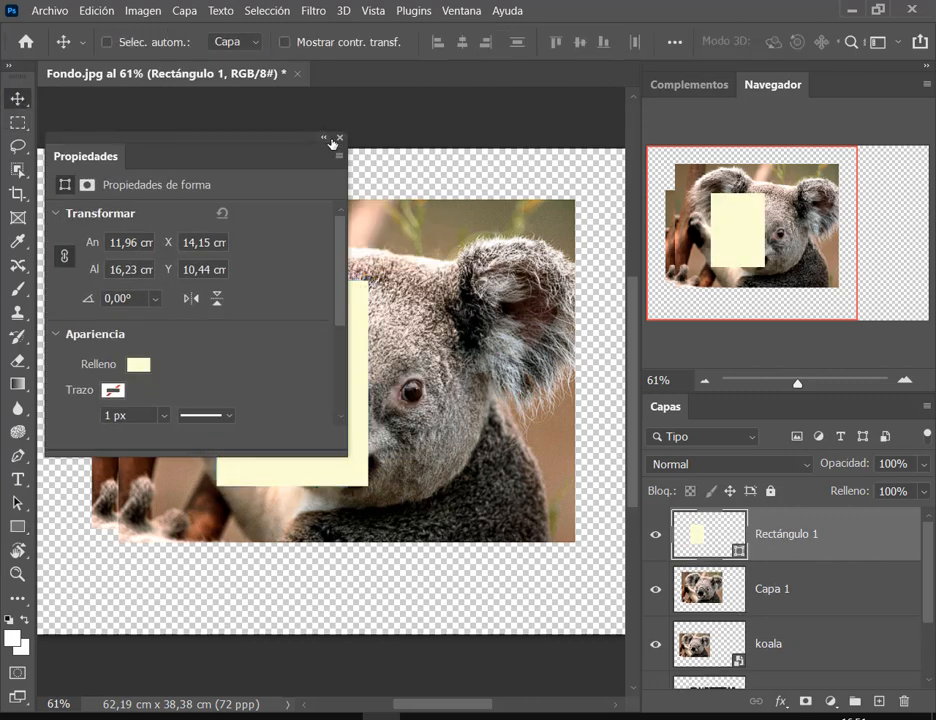
pyautogui.click(338, 141)
pyautogui.moveTo(324, 372); pyautogui.dragTo(432, 361)
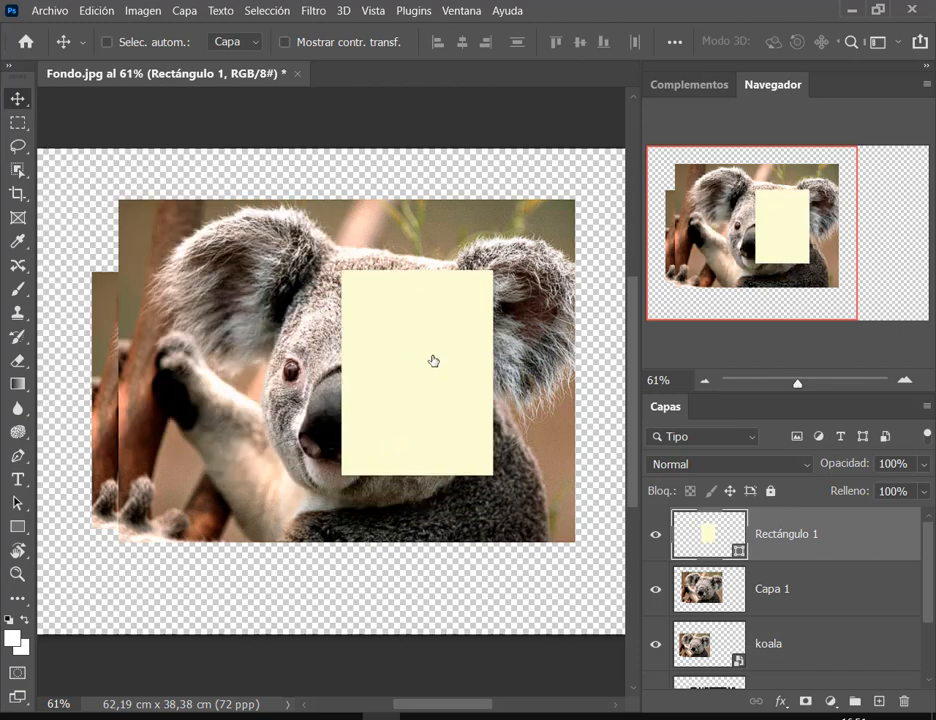
# Scale the pale yellow rectangle proportionally to about 116% using Free Transform with width and height linked.
pyautogui.click(103, 9)
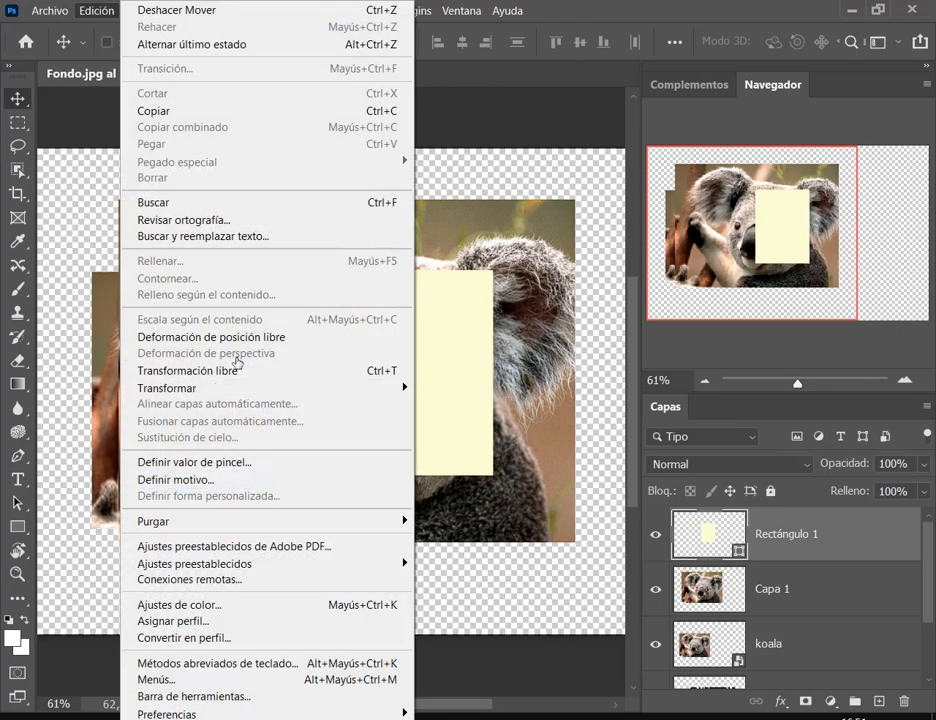
pyautogui.click(236, 370)
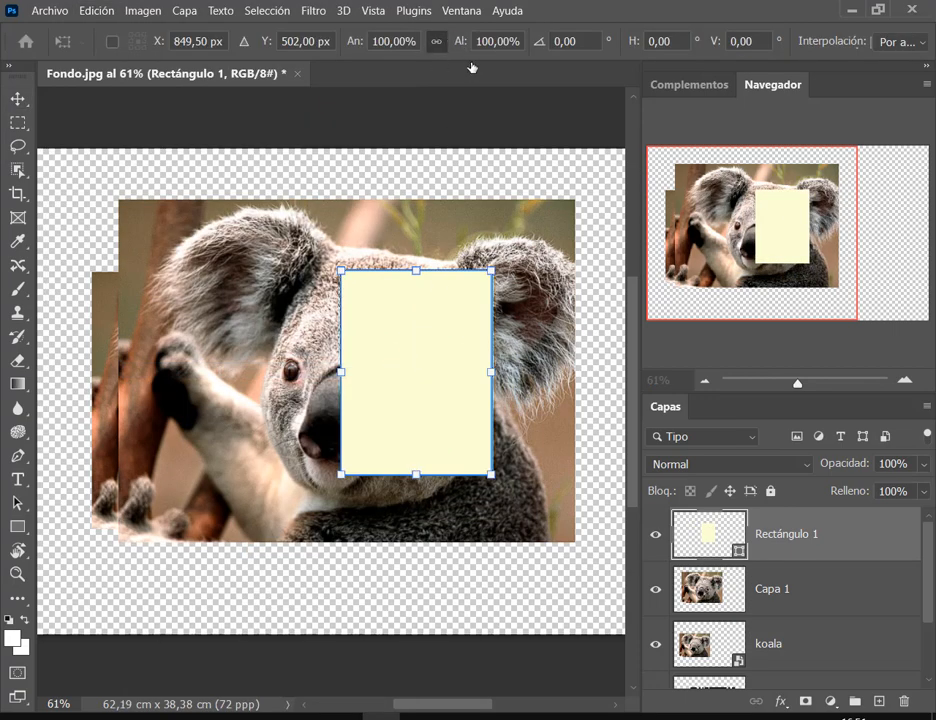
pyautogui.moveTo(488, 374); pyautogui.dragTo(514, 376)
pyautogui.moveTo(430, 256)
pyautogui.mouseDown()
pyautogui.moveTo(432, 313)
pyautogui.moveTo(427, 254)
pyautogui.mouseUp()
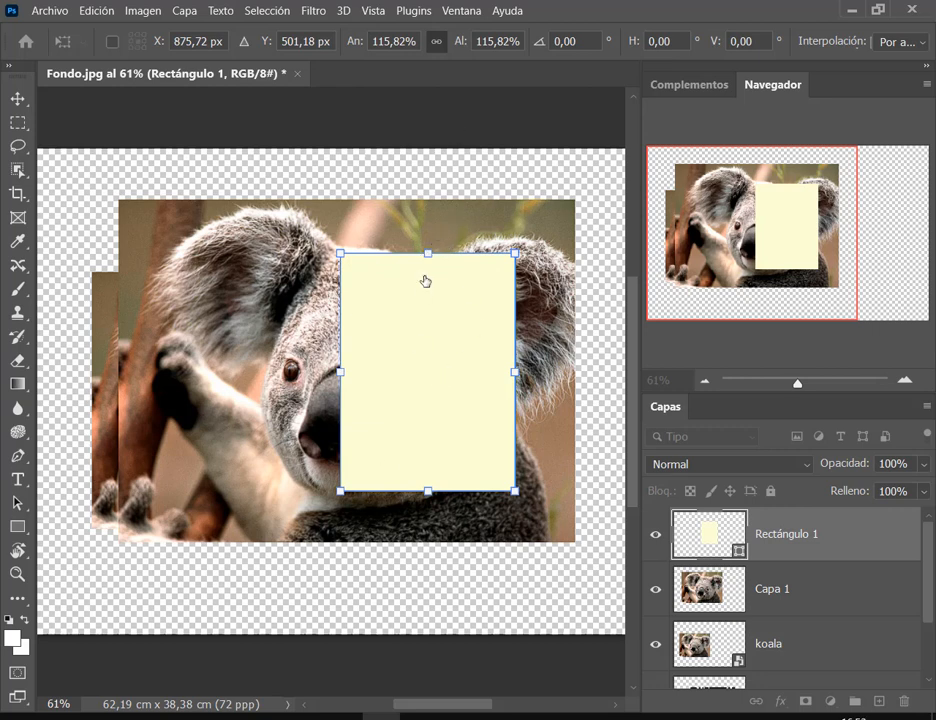
# Unlink the proportions, scale the rectangle to about 120% width and 102% height, and delete the Rectángulo 1 layer.
pyautogui.click(436, 47)
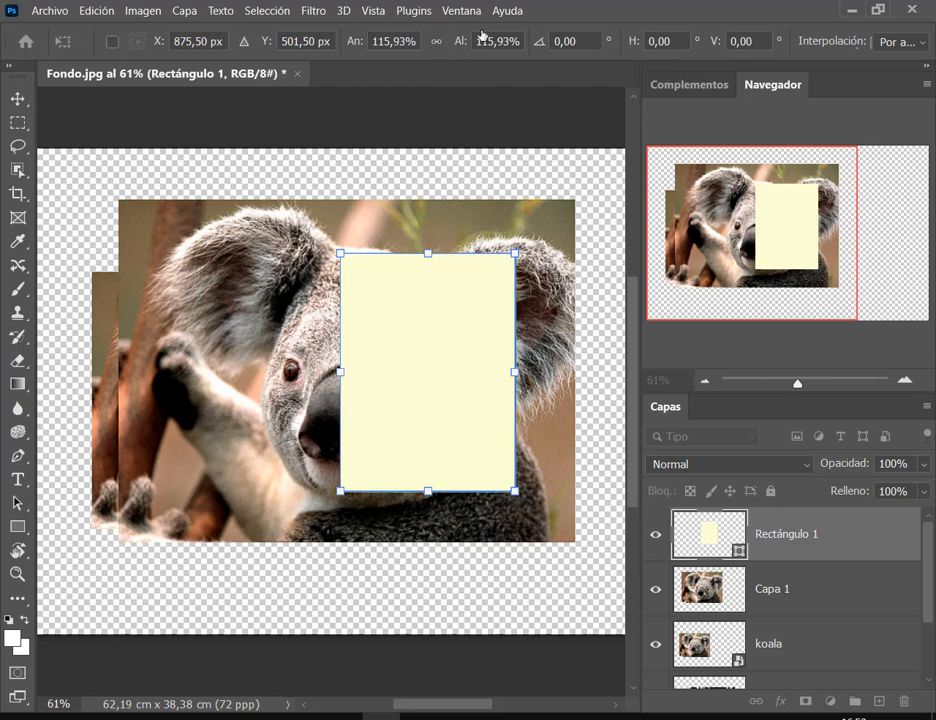
pyautogui.moveTo(514, 371)
pyautogui.mouseDown()
pyautogui.moveTo(451, 376)
pyautogui.moveTo(520, 380)
pyautogui.moveTo(522, 371)
pyautogui.mouseUp()
pyautogui.moveTo(430, 257); pyautogui.dragTo(436, 286)
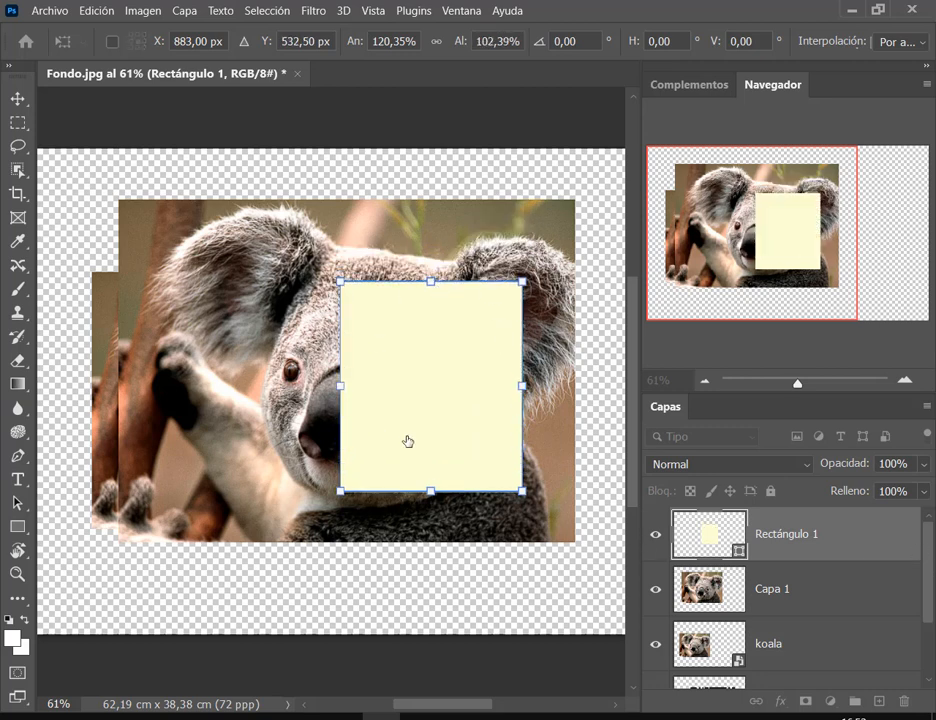
pyautogui.moveTo(790, 534); pyautogui.dragTo(904, 701)
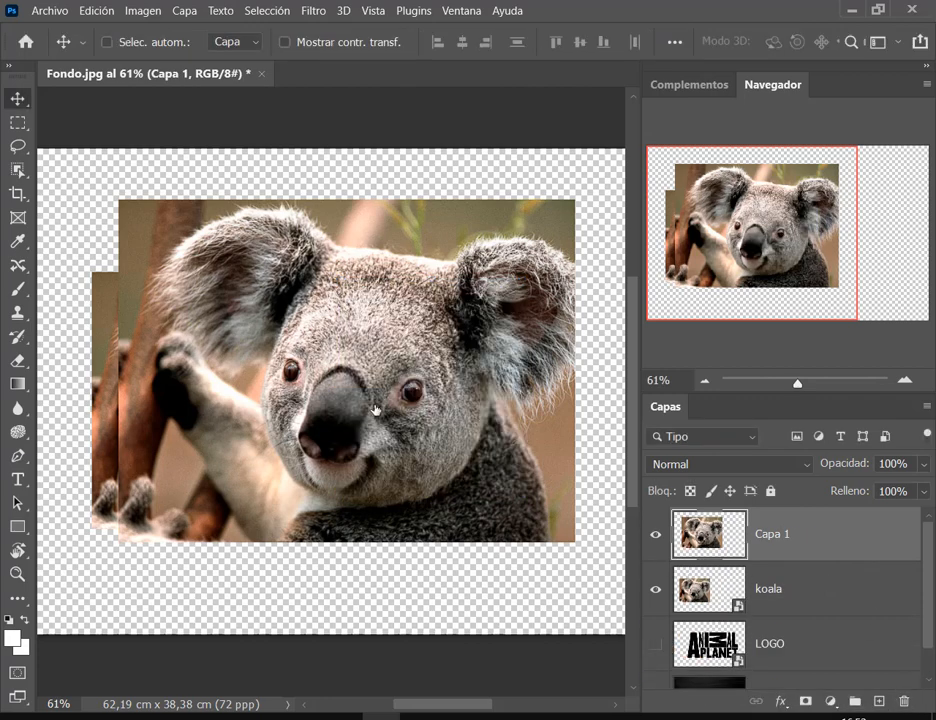
# Apply Free Transform to Capa 1 with width and height linked, and scale the koala proportionally to about 91%.
pyautogui.press('ctrl')
pyautogui.click(100, 8)
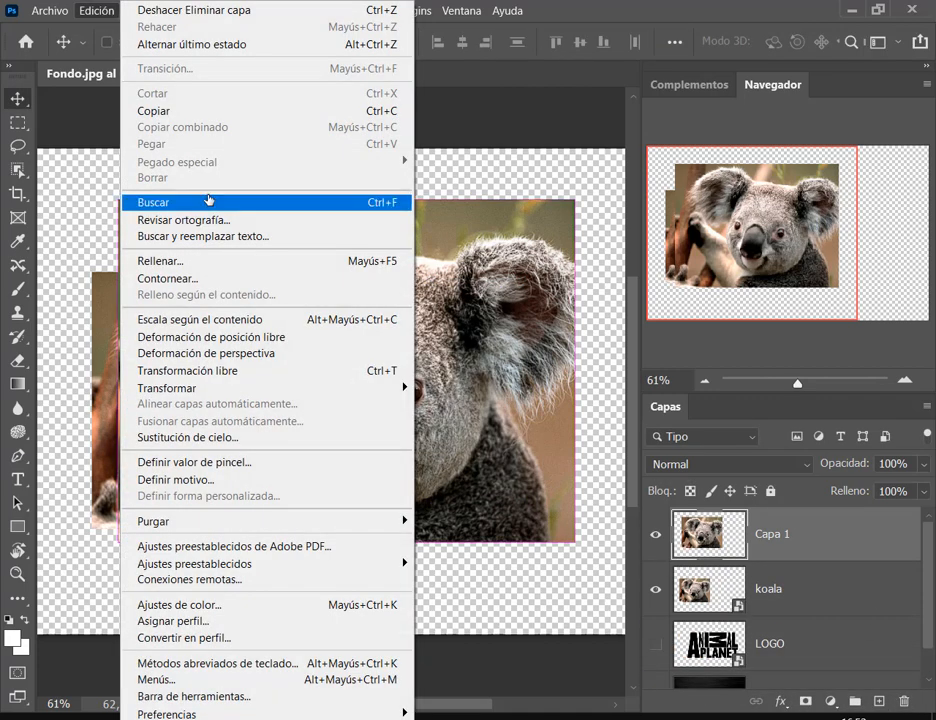
pyautogui.click(240, 372)
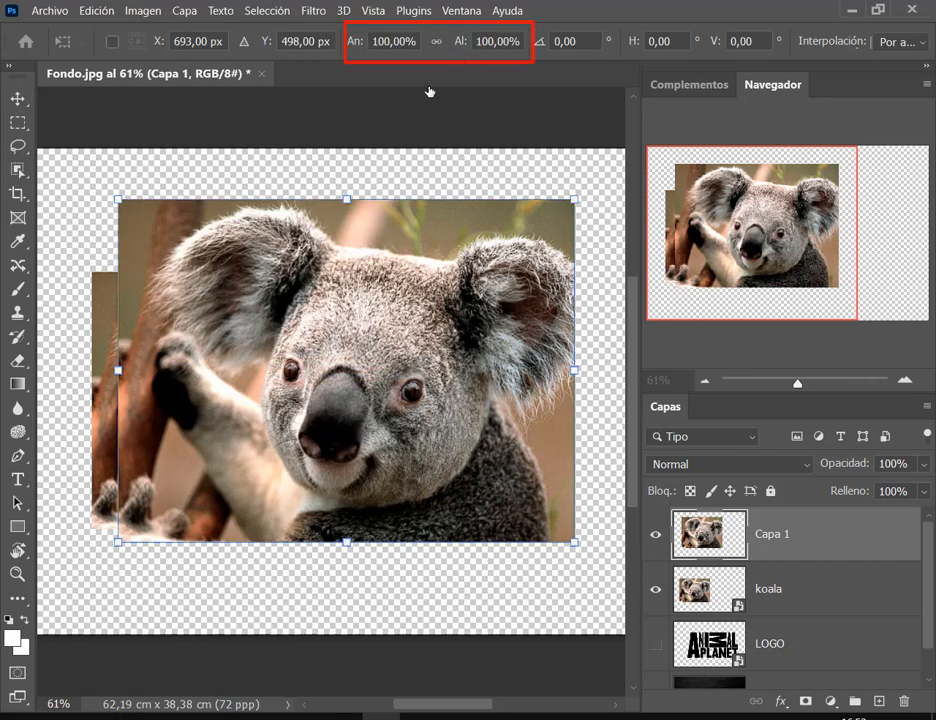
pyautogui.click(437, 43)
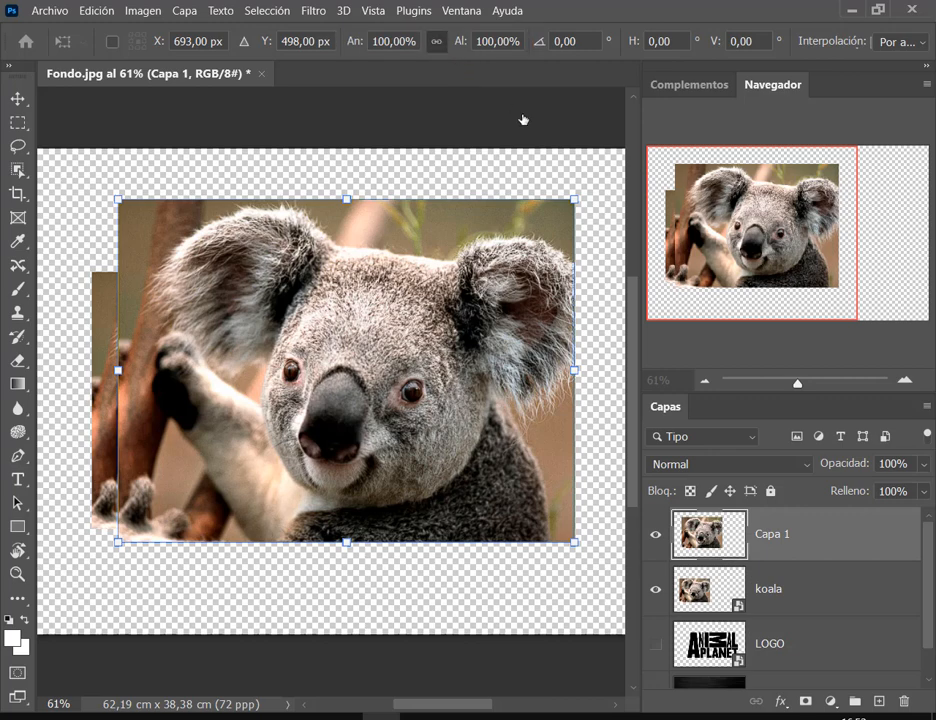
pyautogui.moveTo(574, 200); pyautogui.dragTo(546, 307)
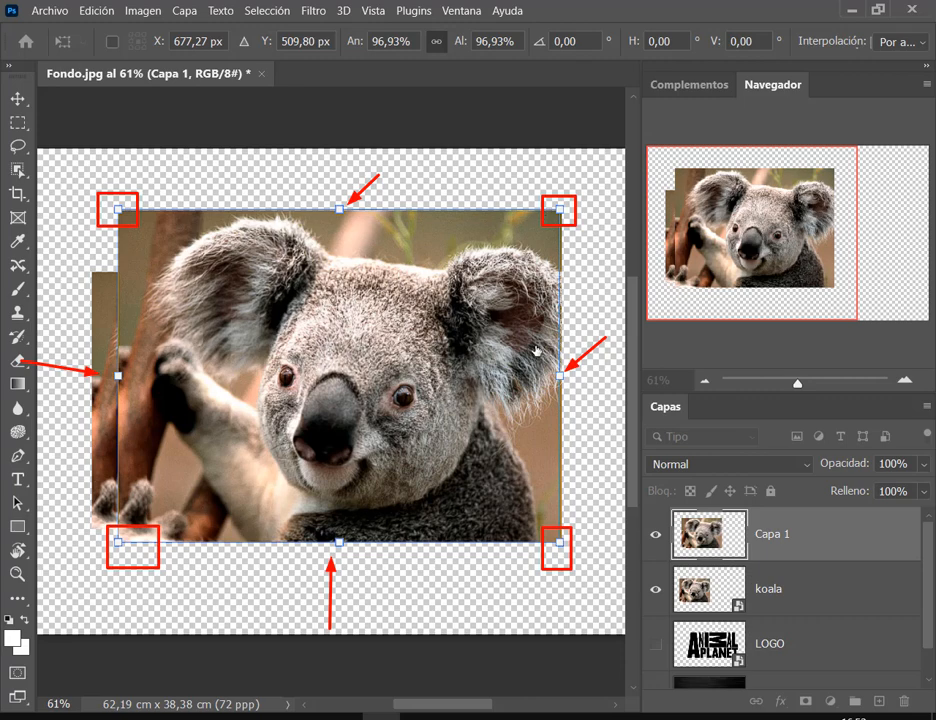
pyautogui.moveTo(562, 376)
pyautogui.mouseDown()
pyautogui.moveTo(395, 378)
pyautogui.moveTo(520, 389)
pyautogui.moveTo(556, 374)
pyautogui.mouseUp()
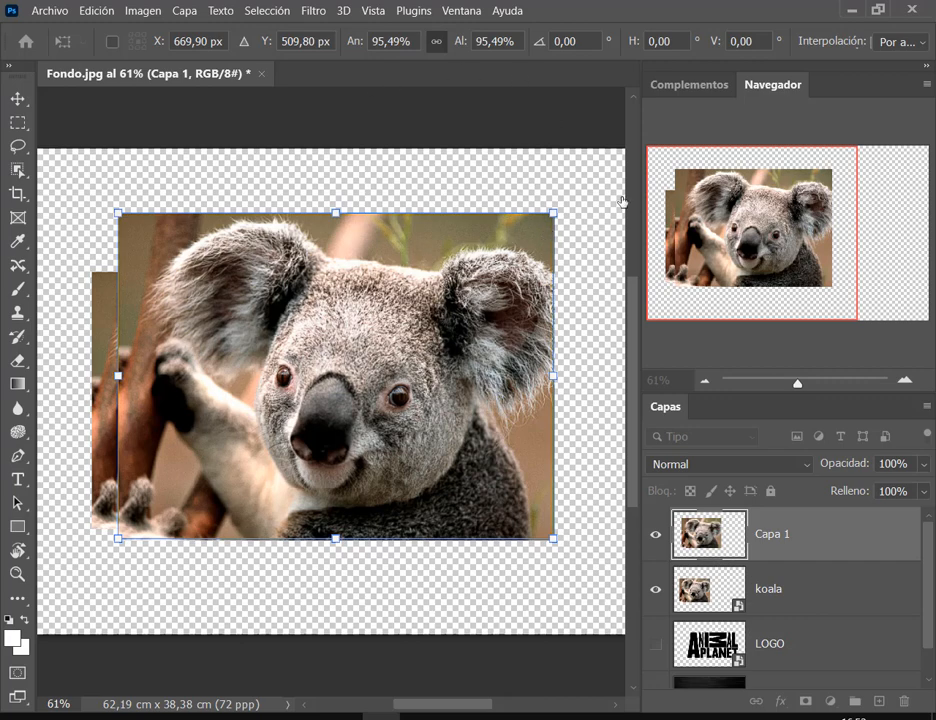
pyautogui.moveTo(554, 379)
pyautogui.mouseDown()
pyautogui.moveTo(539, 384)
pyautogui.moveTo(606, 380)
pyautogui.moveTo(363, 377)
pyautogui.moveTo(556, 382)
pyautogui.moveTo(581, 345)
pyautogui.moveTo(475, 397)
pyautogui.moveTo(397, 389)
pyautogui.moveTo(556, 391)
pyautogui.moveTo(449, 391)
pyautogui.moveTo(532, 400)
pyautogui.moveTo(543, 373)
pyautogui.mouseUp()
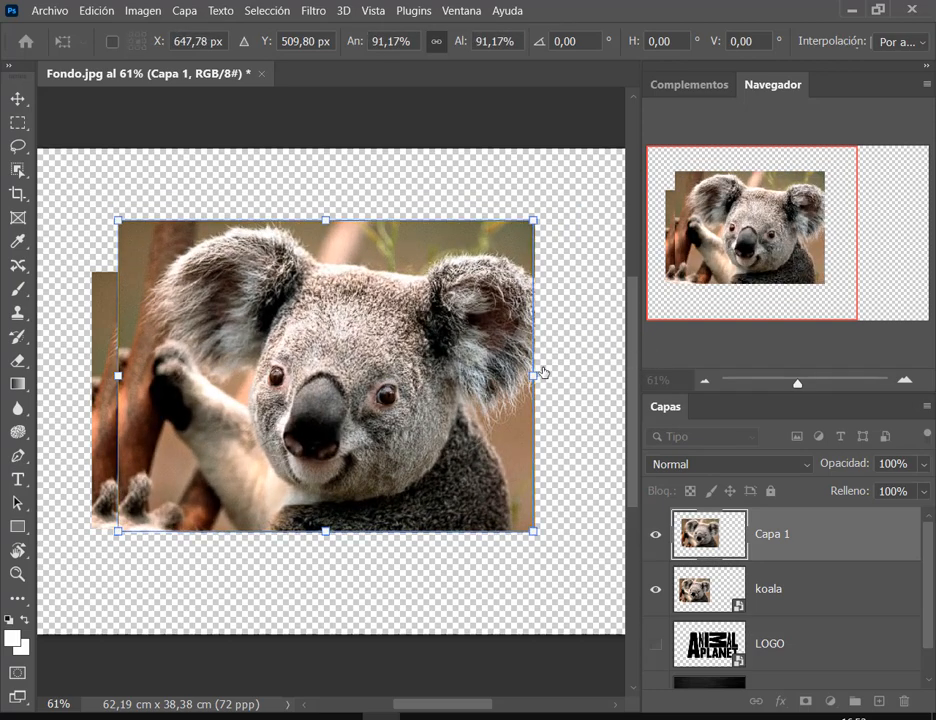
# Unlink the proportions, stretch the Capa 1 koala to about 128% width, and cancel the transformation.
pyautogui.click(437, 45)
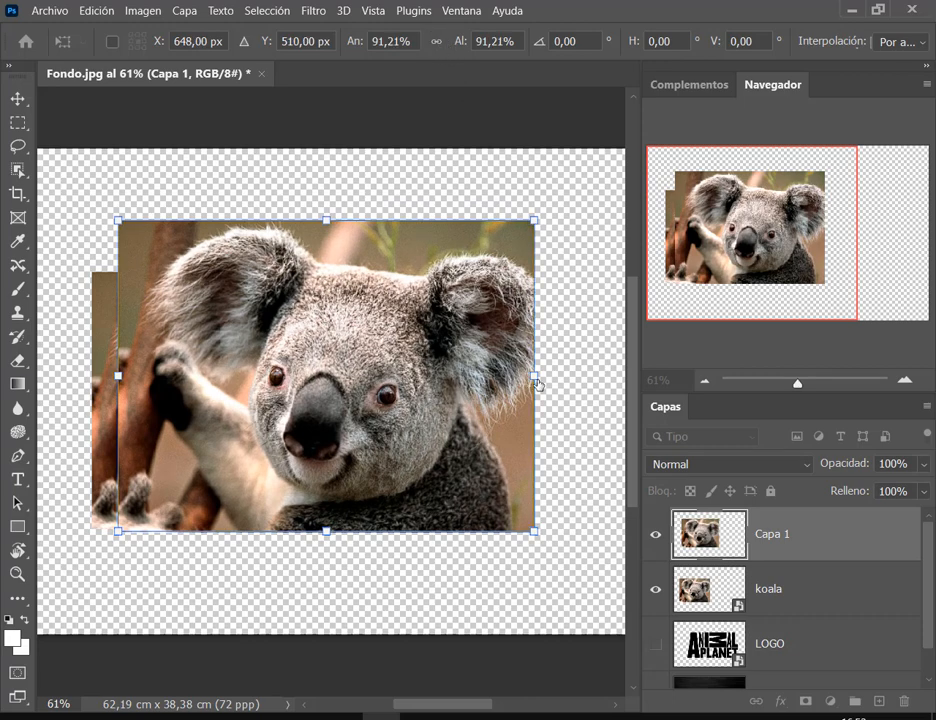
pyautogui.moveTo(536, 381); pyautogui.dragTo(617, 392)
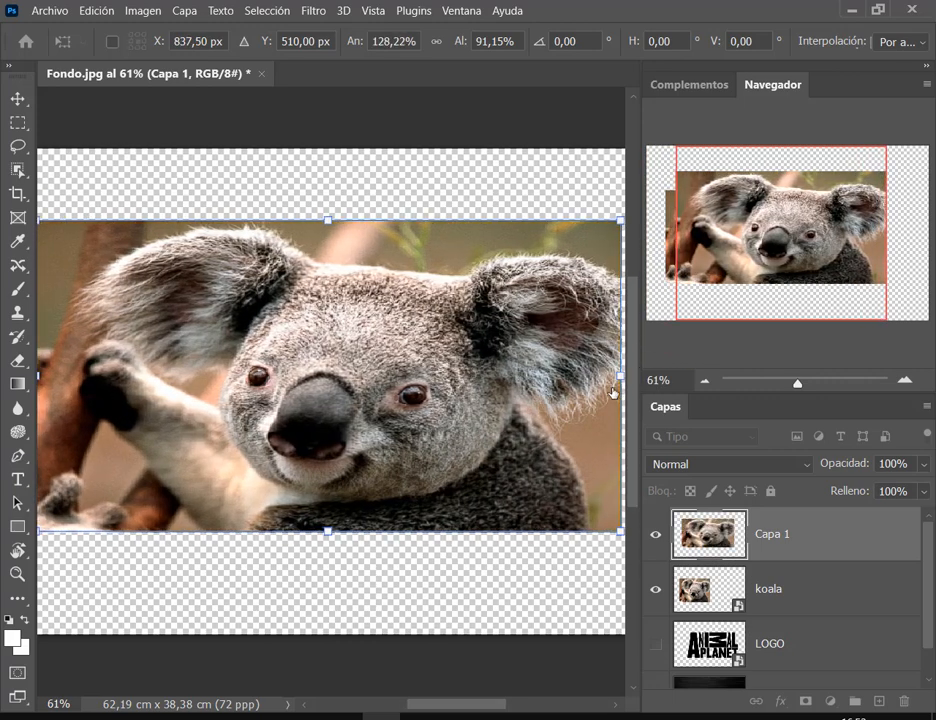
pyautogui.press('Escape')
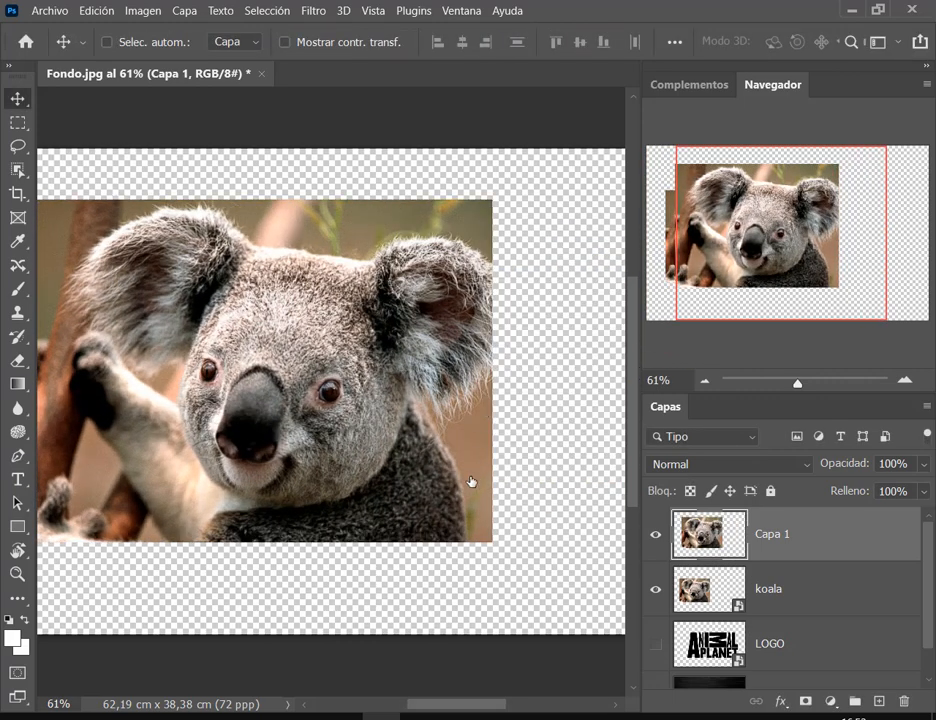
# Move the Capa 1 koala right and slightly down, and scale it proportionally to about 96% with Free Transform.
pyautogui.moveTo(339, 390); pyautogui.dragTo(412, 400)
pyautogui.hotkey('ctrl', '0')
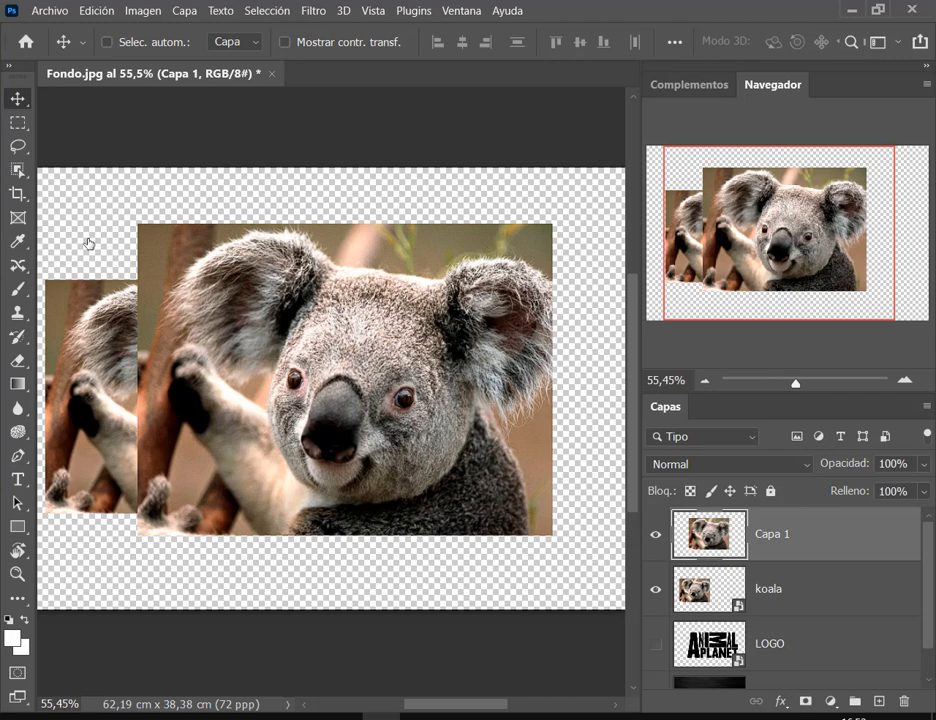
pyautogui.click(96, 11)
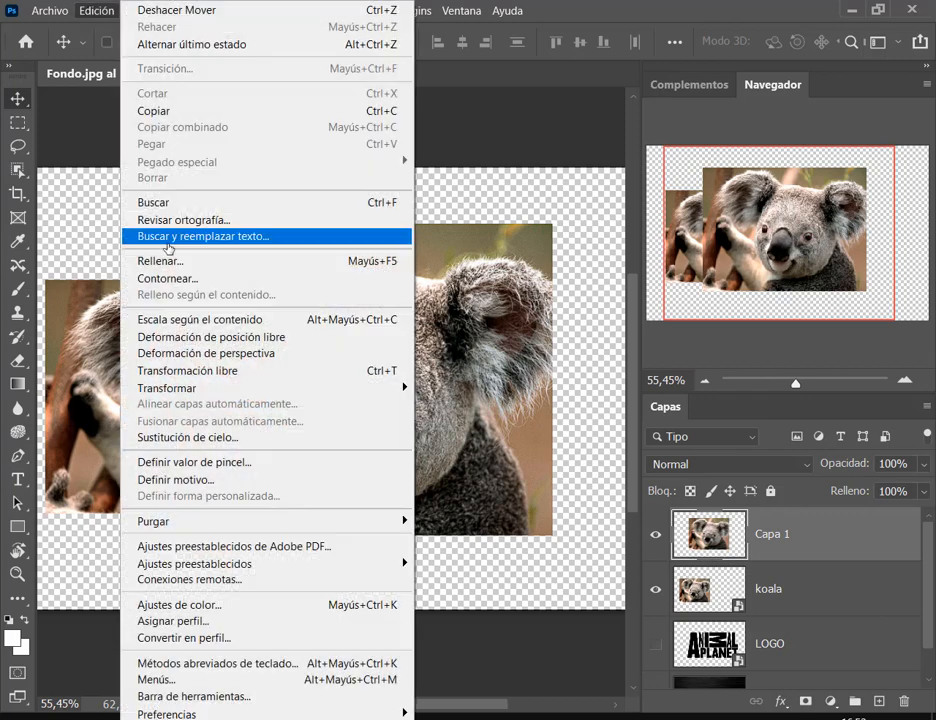
pyautogui.click(228, 368)
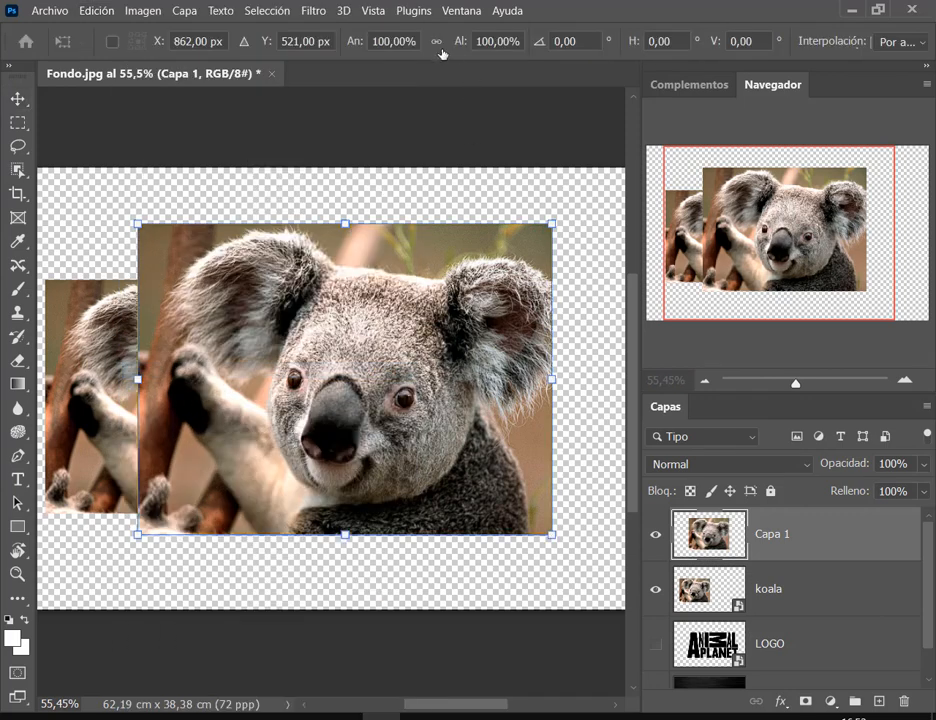
pyautogui.moveTo(548, 231); pyautogui.dragTo(527, 252)
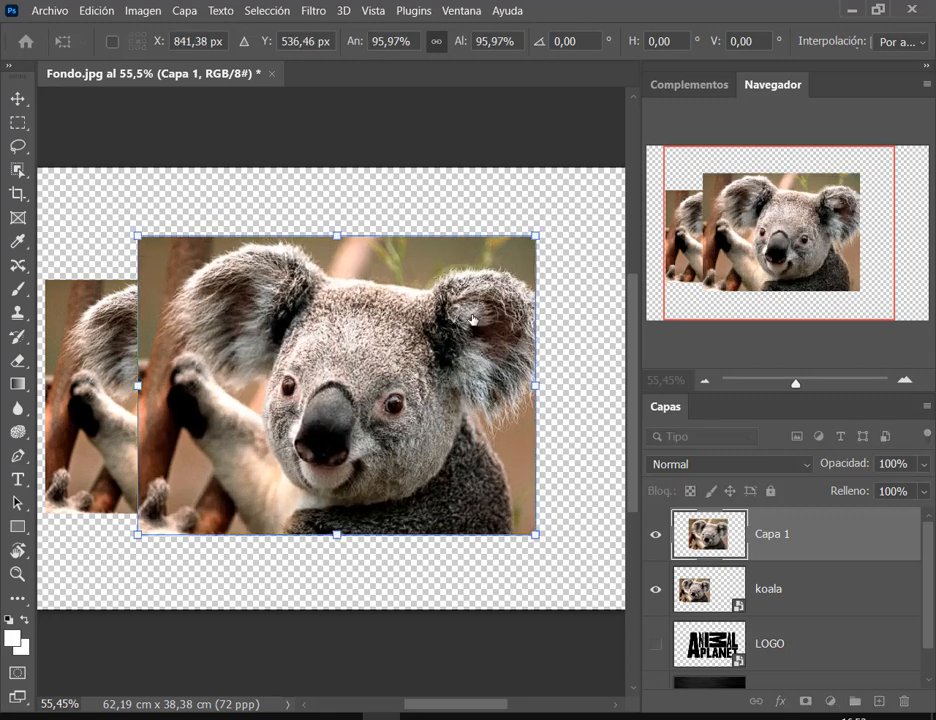
pyautogui.press('Return')
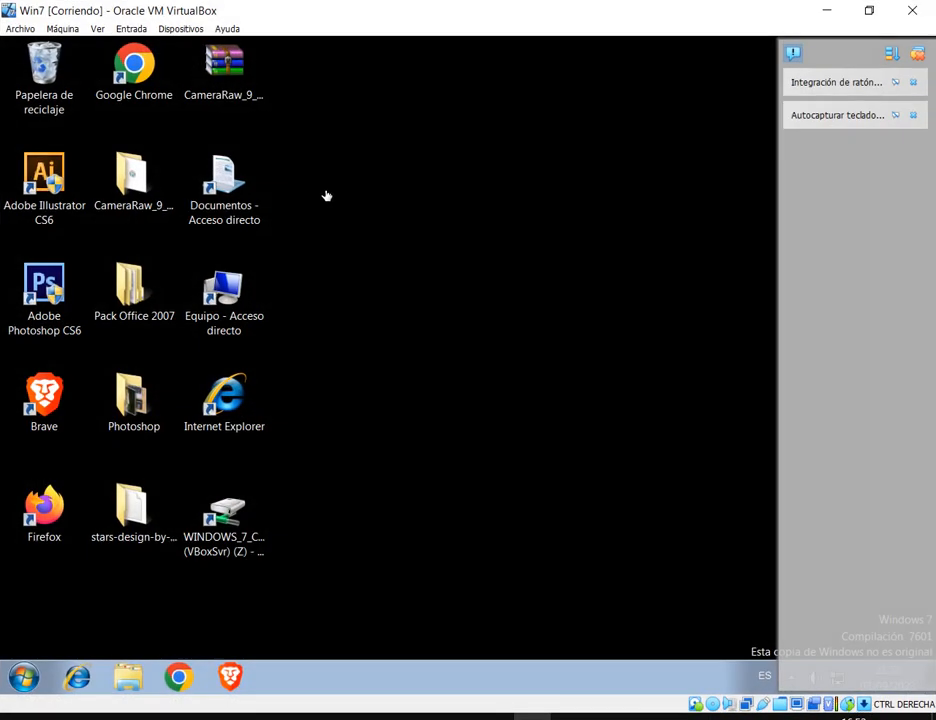
# Launch Photoshop CS6 in the Windows 7 virtual machine, closing the Windows warning and accepting the restoration process.
pyautogui.doubleClick(44, 290)
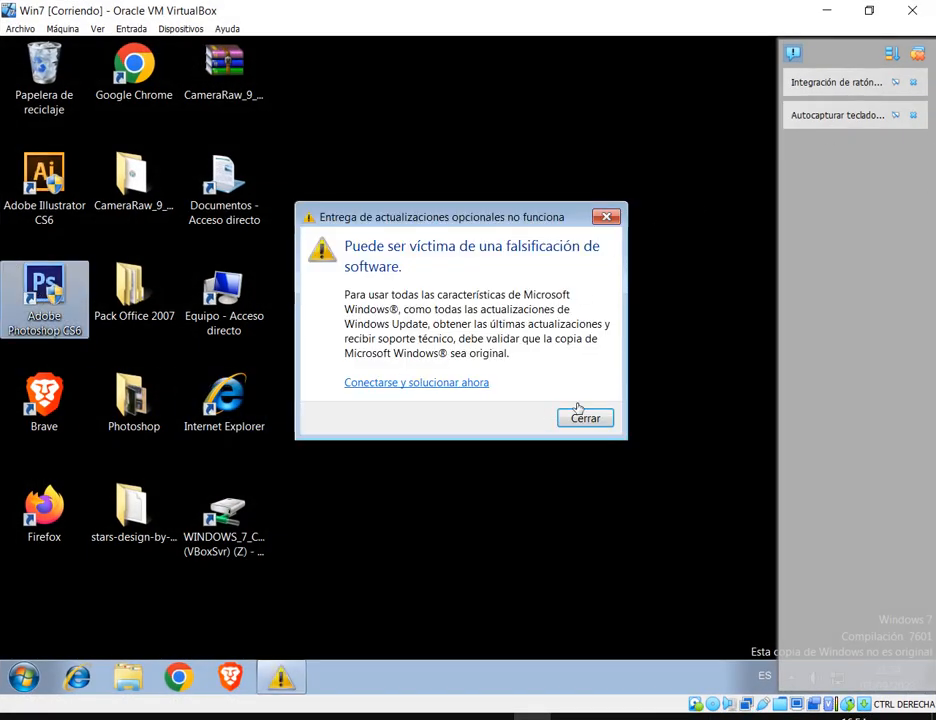
pyautogui.click(575, 418)
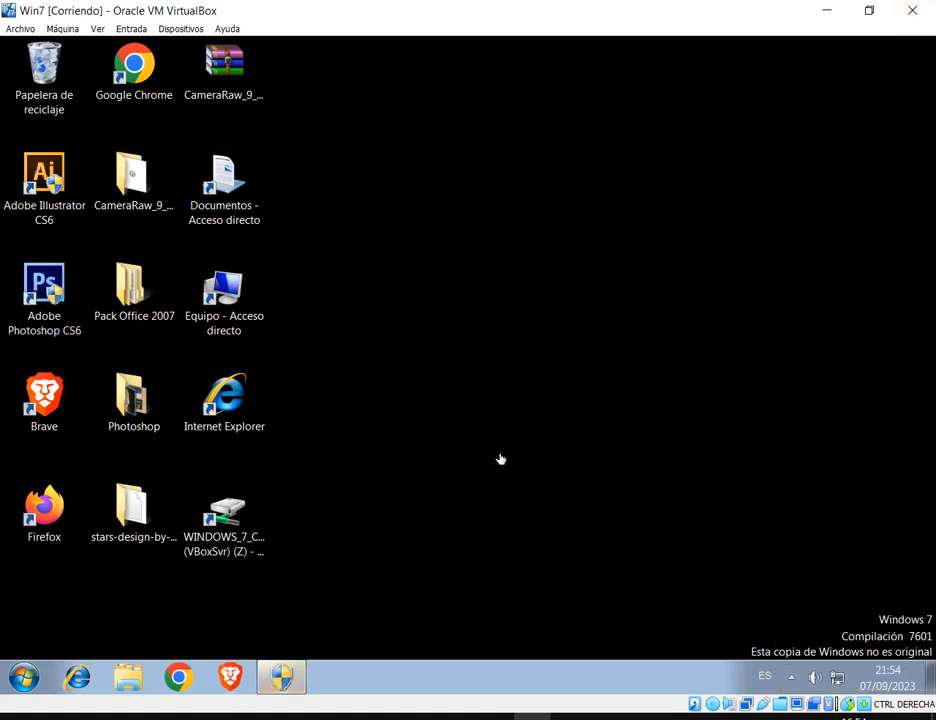
pyautogui.click(557, 392)
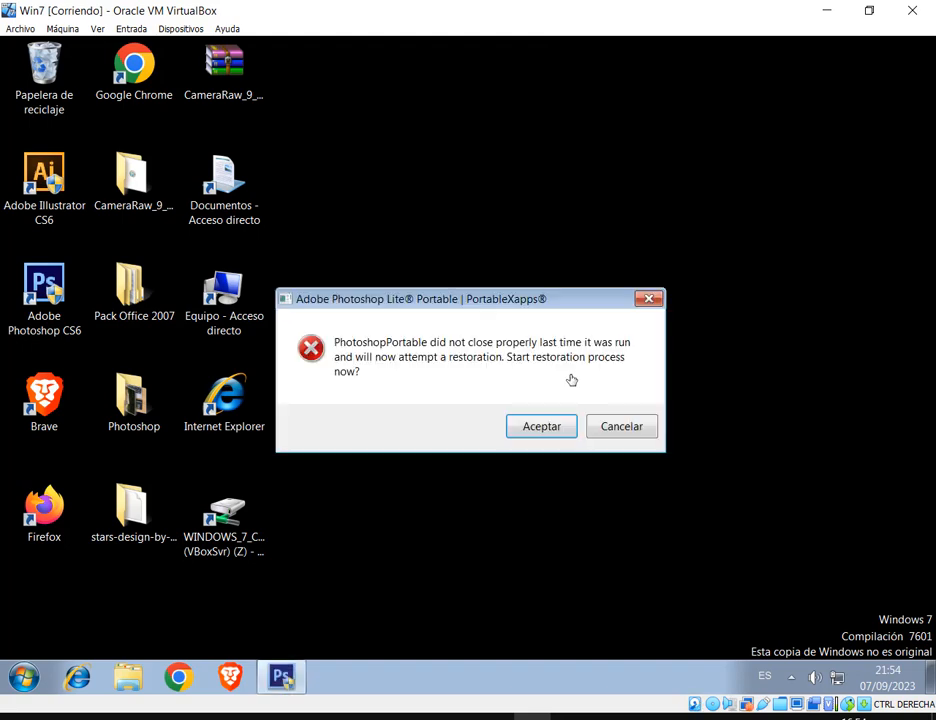
pyautogui.click(540, 426)
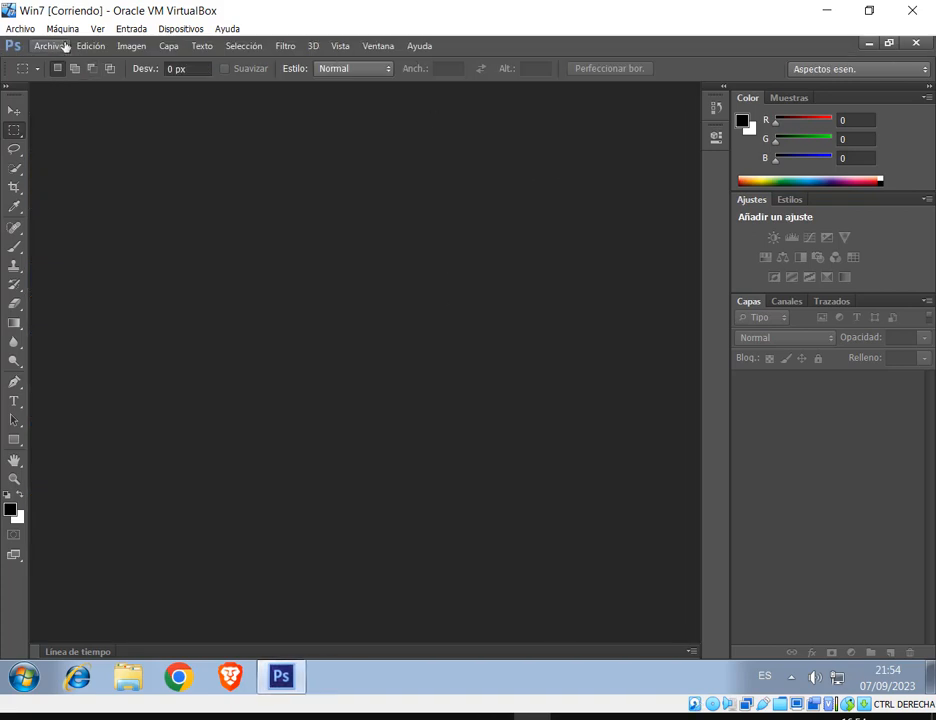
# Close the recovered document Sin título-1 without saving it.
pyautogui.click(50, 46)
pyautogui.click(492, 181)
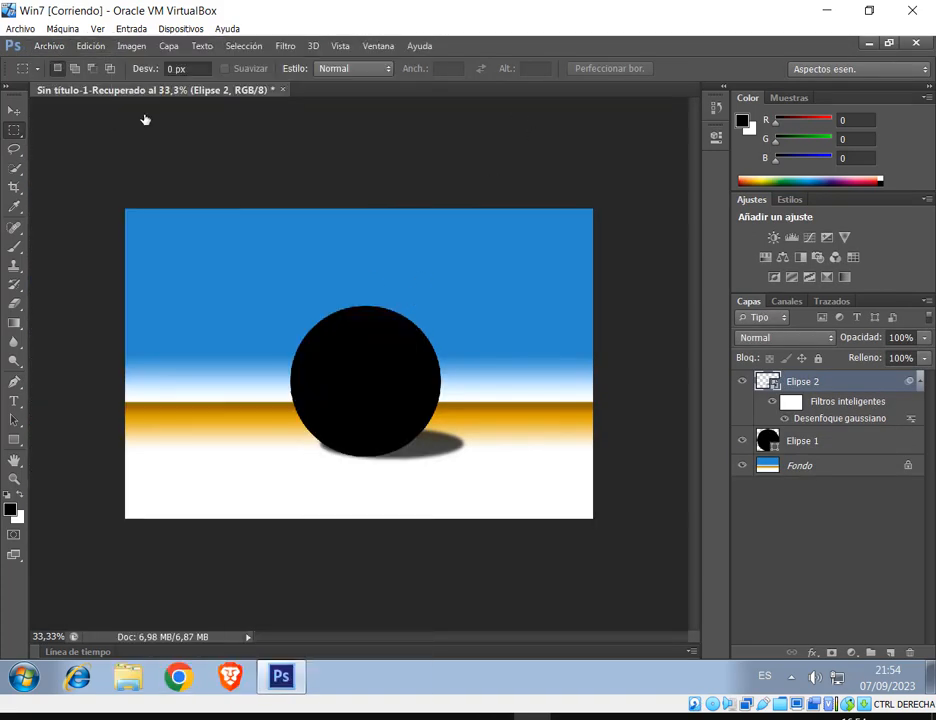
pyautogui.click(284, 91)
pyautogui.click(490, 286)
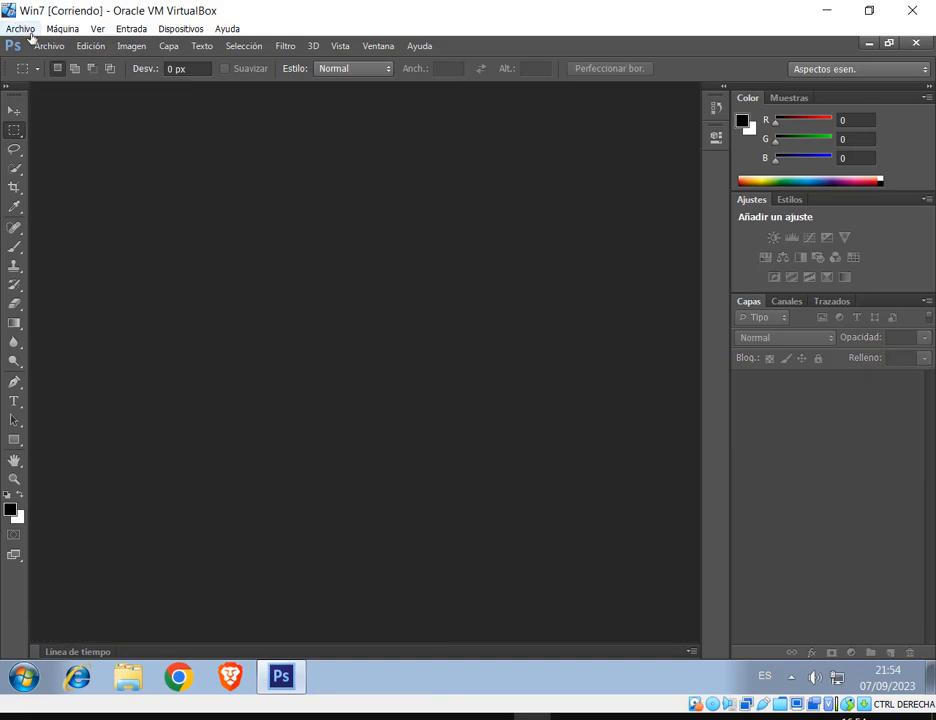
# Open the lighthouse picture Faro.jpg from the Imágenes de muestra folder of the pictures library.
pyautogui.click(50, 46)
pyautogui.click(58, 82)
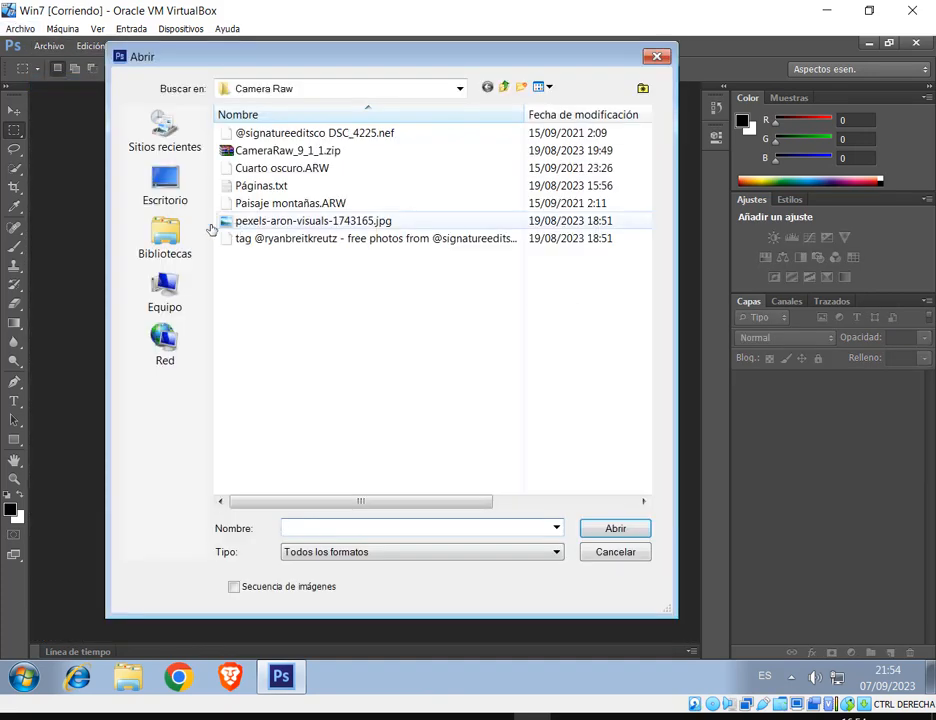
pyautogui.click(188, 234)
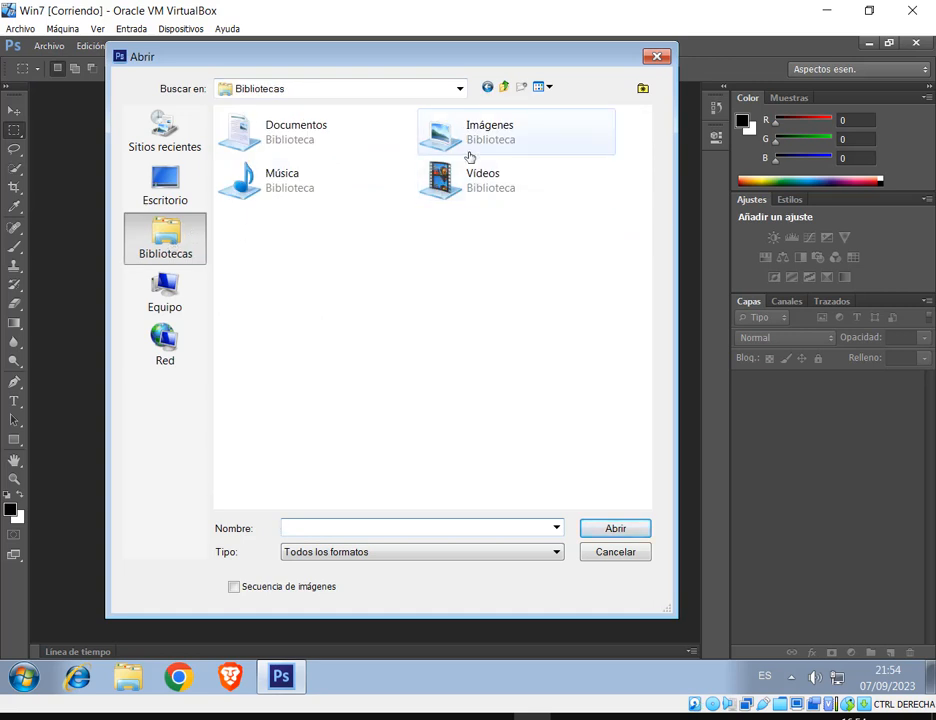
pyautogui.doubleClick(470, 156)
pyautogui.doubleClick(248, 190)
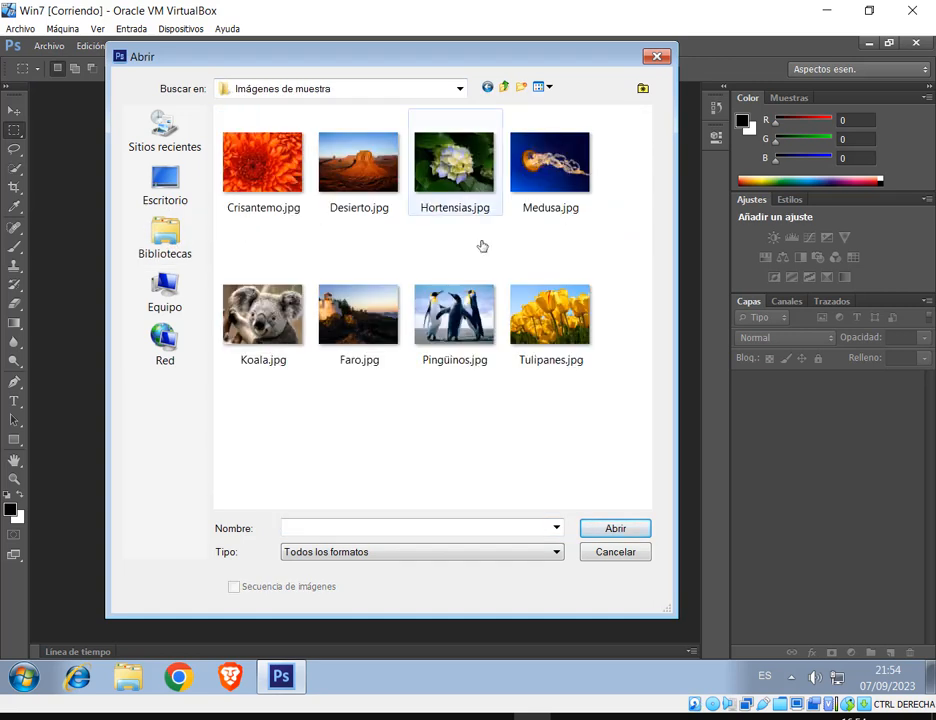
pyautogui.doubleClick(335, 325)
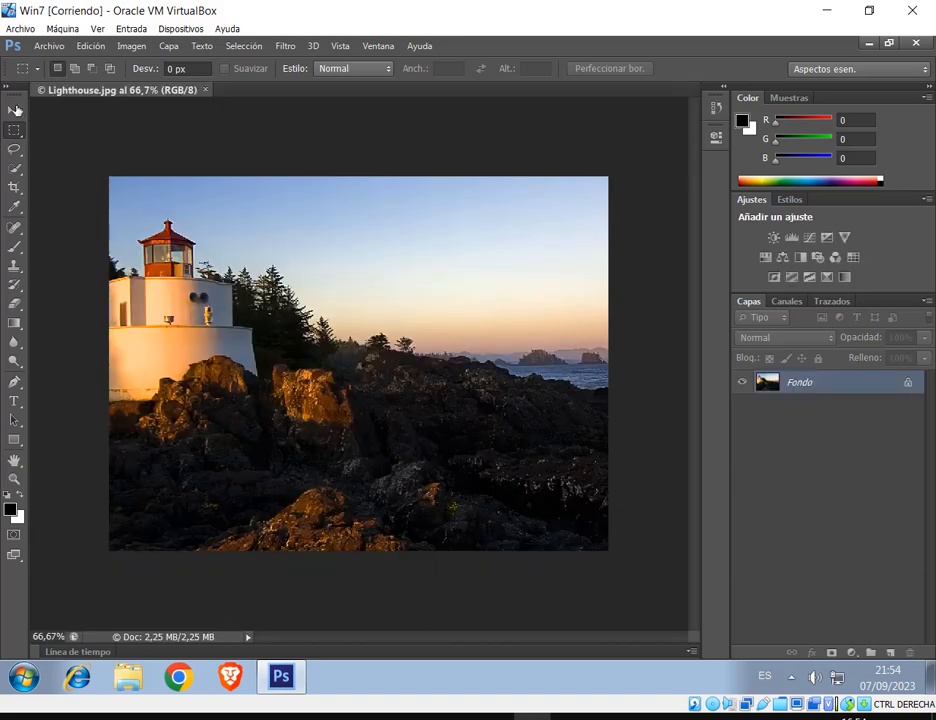
# Place Koala.jpg over the lighthouse picture as a smart object and enlarge the layer thumbnails.
pyautogui.click(14, 110)
pyautogui.click(42, 45)
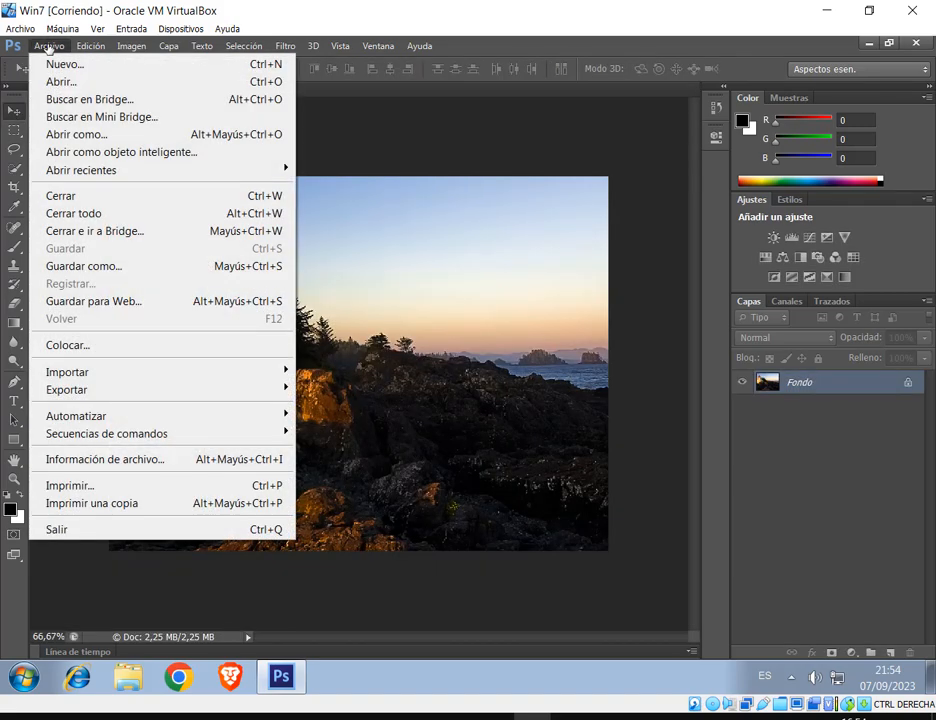
pyautogui.click(88, 347)
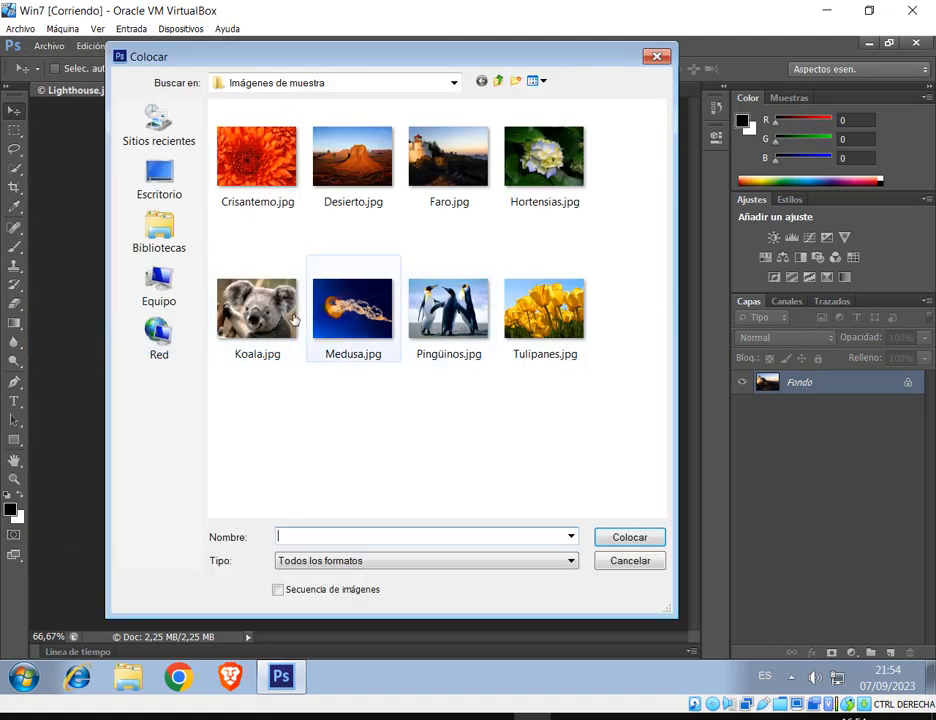
pyautogui.doubleClick(290, 320)
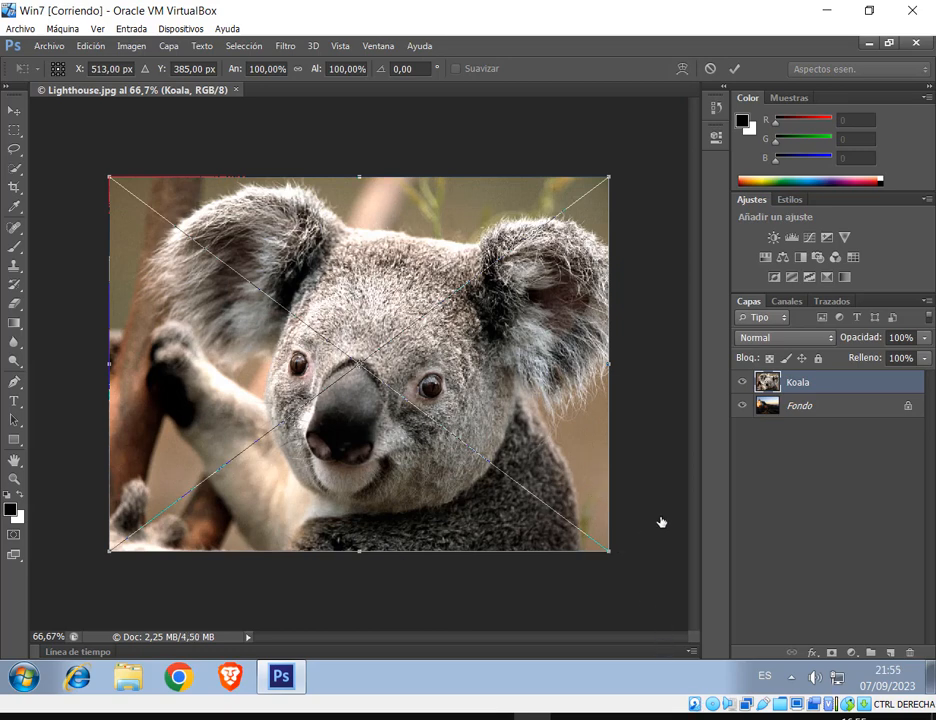
pyautogui.press('Return')
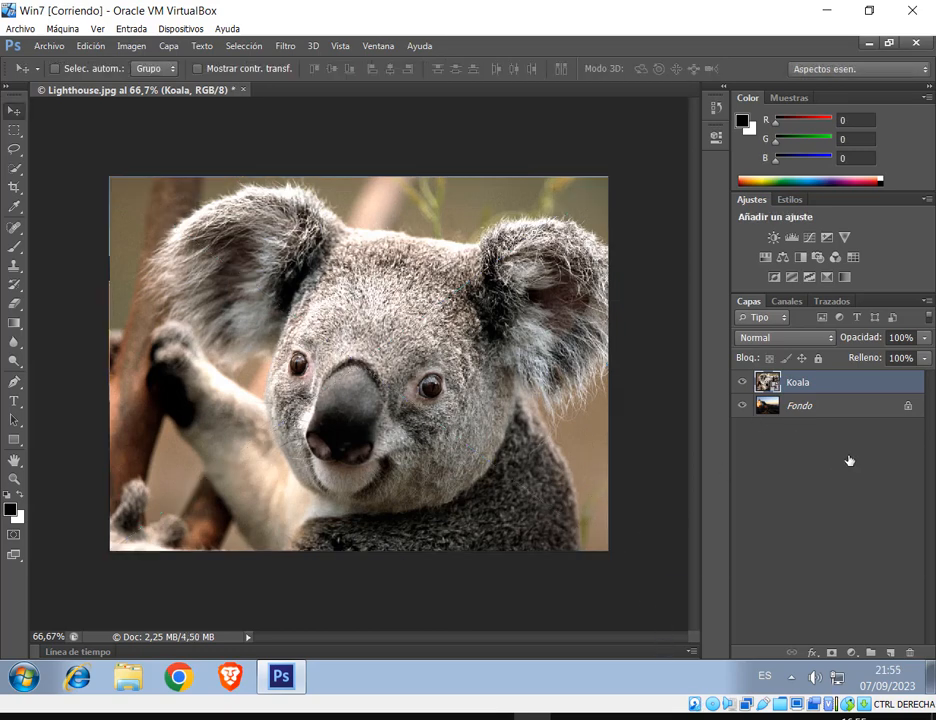
pyautogui.rightClick(849, 461)
pyautogui.click(702, 519)
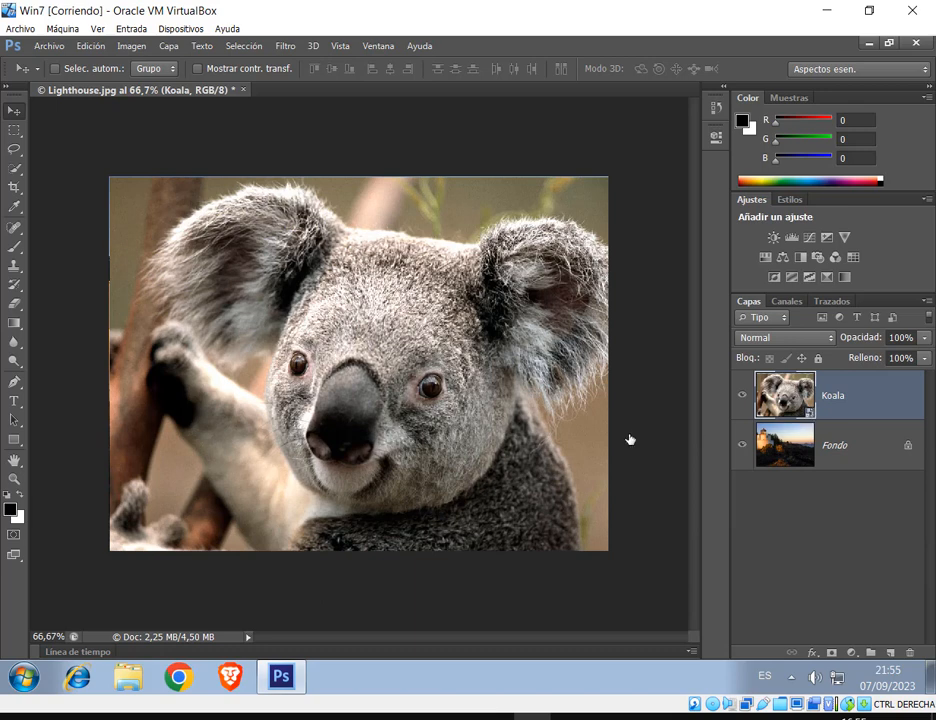
# Reposition the Koala layer and scale it proportionally to about 83% using Free Transform with width and height linked.
pyautogui.moveTo(487, 343); pyautogui.dragTo(455, 343)
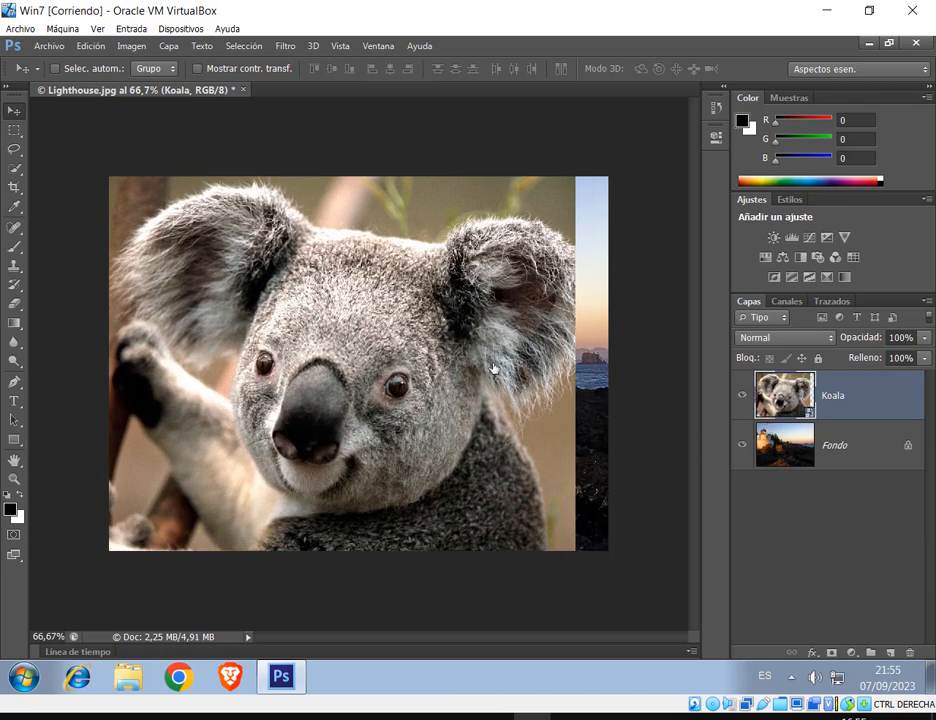
pyautogui.hotkey('ctrl', 't')
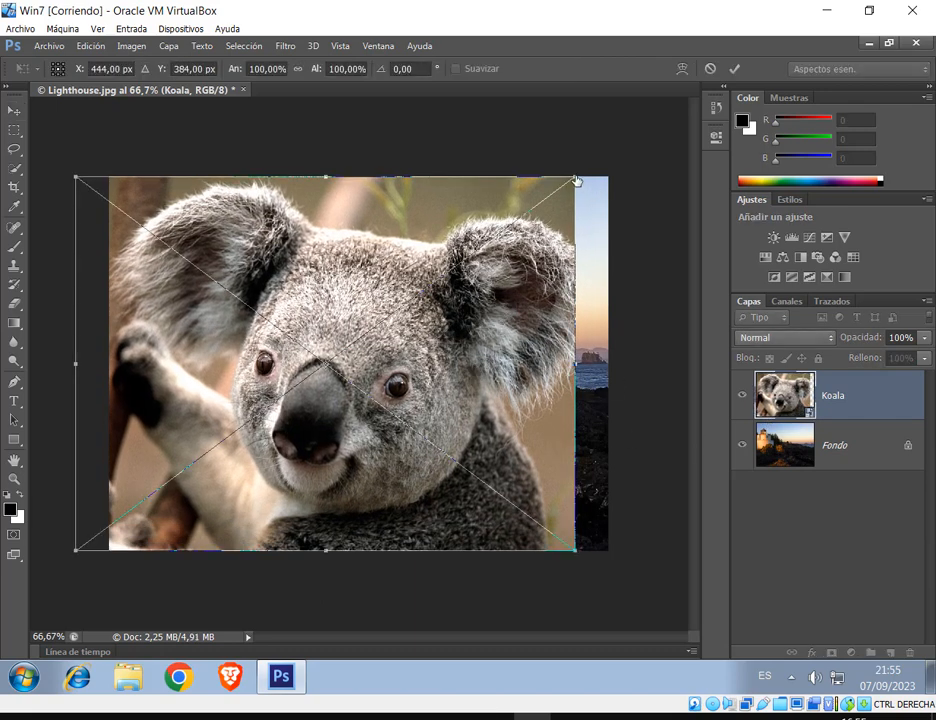
pyautogui.click(299, 69)
pyautogui.moveTo(573, 178); pyautogui.dragTo(478, 243)
pyautogui.moveTo(440, 285); pyautogui.dragTo(512, 243)
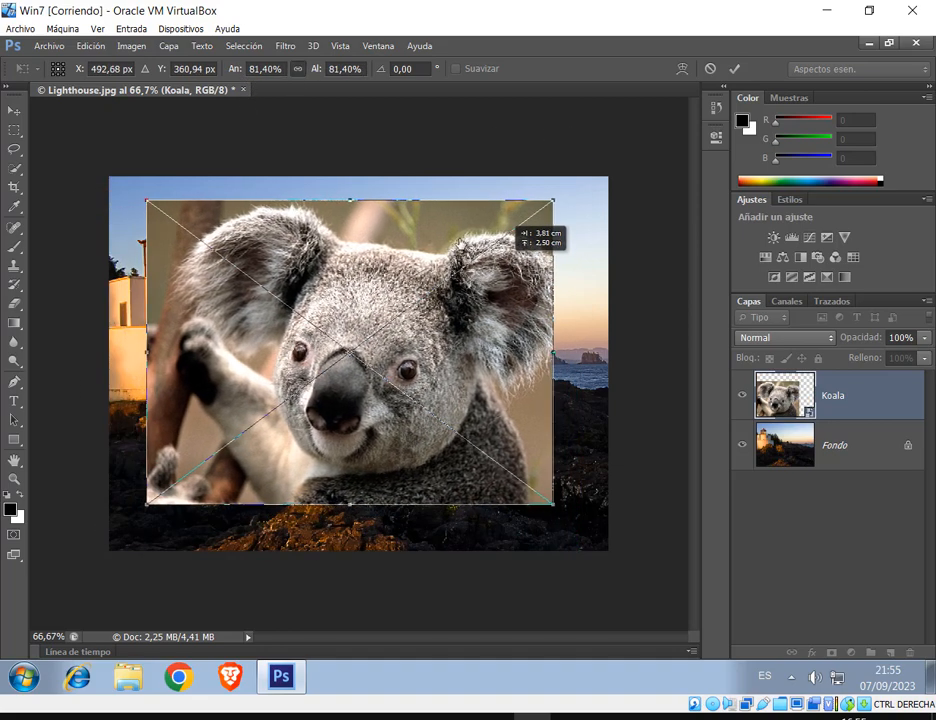
pyautogui.moveTo(556, 199)
pyautogui.mouseDown()
pyautogui.moveTo(439, 295)
pyautogui.moveTo(572, 203)
pyautogui.mouseUp()
# Scale the Koala non-proportionally to about 16% width and 53% height, then relink the proportions, enlarge it and apply the transformation.
pyautogui.moveTo(566, 356); pyautogui.dragTo(466, 373)
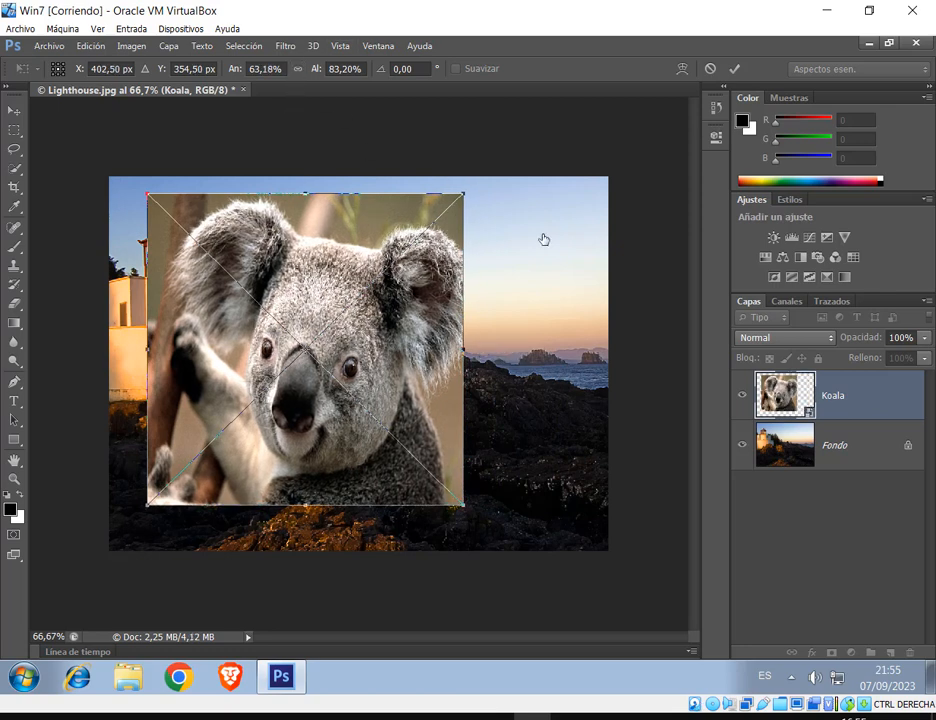
pyautogui.moveTo(465, 198); pyautogui.dragTo(228, 307)
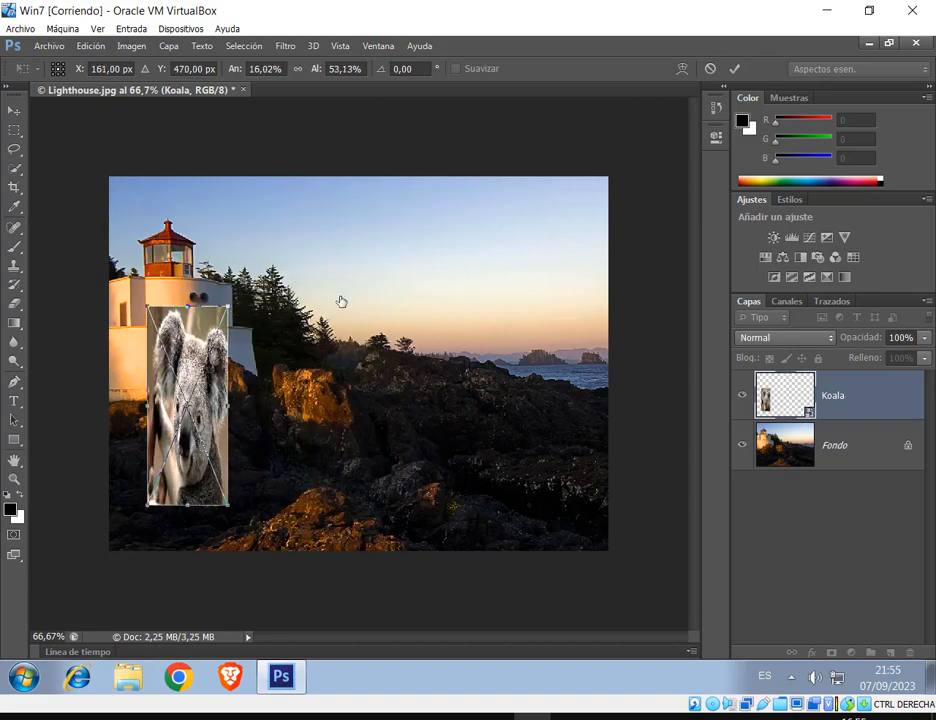
pyautogui.click(298, 69)
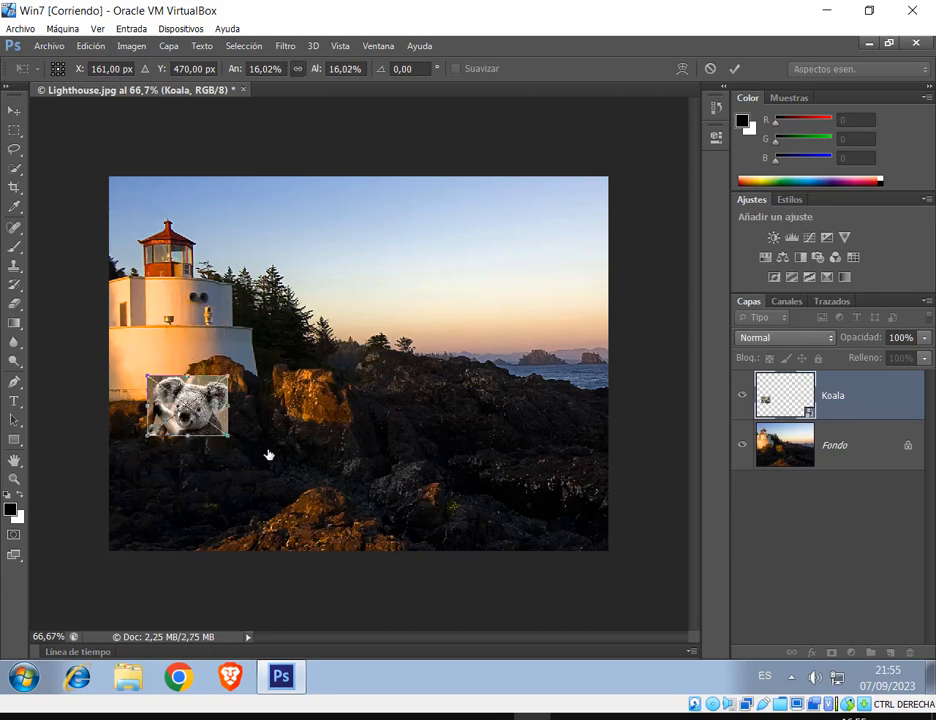
pyautogui.moveTo(228, 437); pyautogui.dragTo(312, 440)
pyautogui.press('Return')
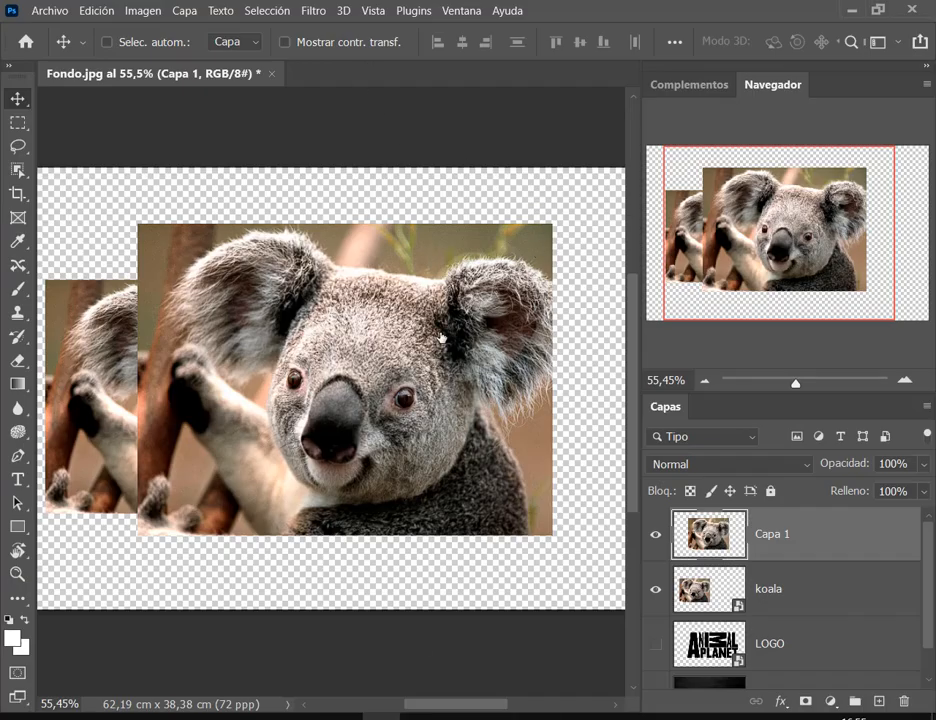
# Move the Capa 1 koala slightly left in Fondo.jpg, and move the CS6 Koala layer to the middle of the lighthouse picture.
pyautogui.moveTo(441, 338); pyautogui.dragTo(415, 344)
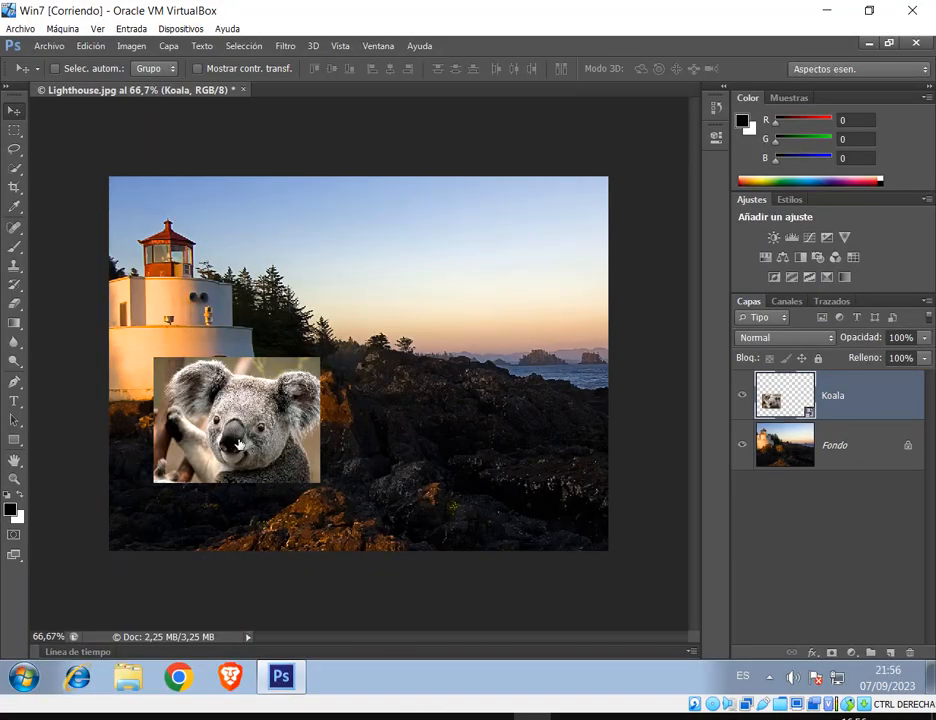
pyautogui.moveTo(176, 326); pyautogui.dragTo(301, 271)
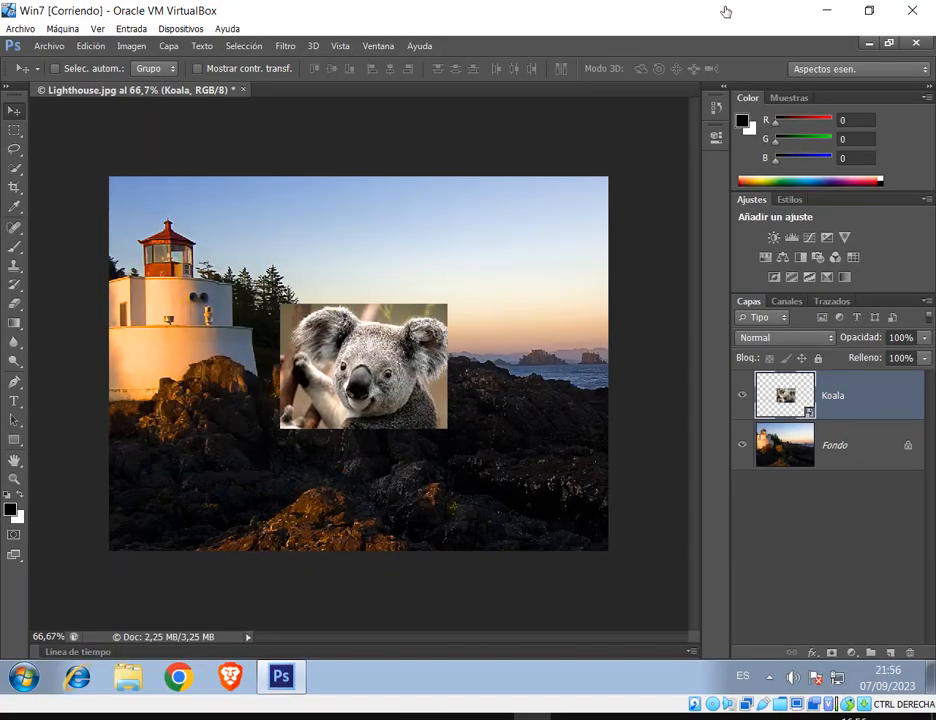
# Return from the virtual machine to Fondo.jpg in the newer Photoshop and move the Capa 1 koala further right and up.
pyautogui.click(830, 12)
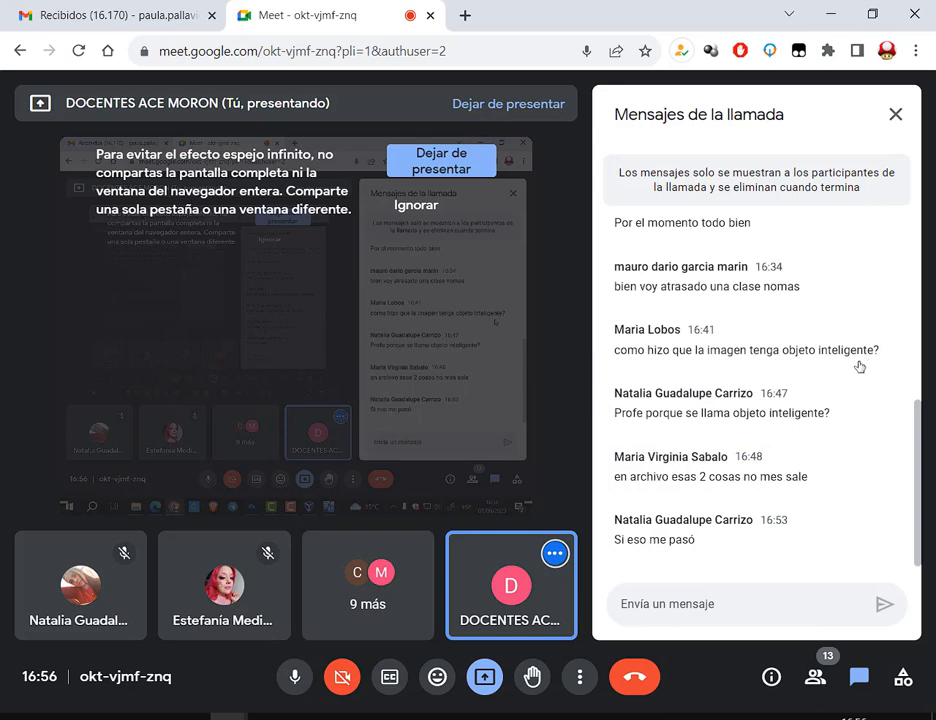
pyautogui.click(388, 711)
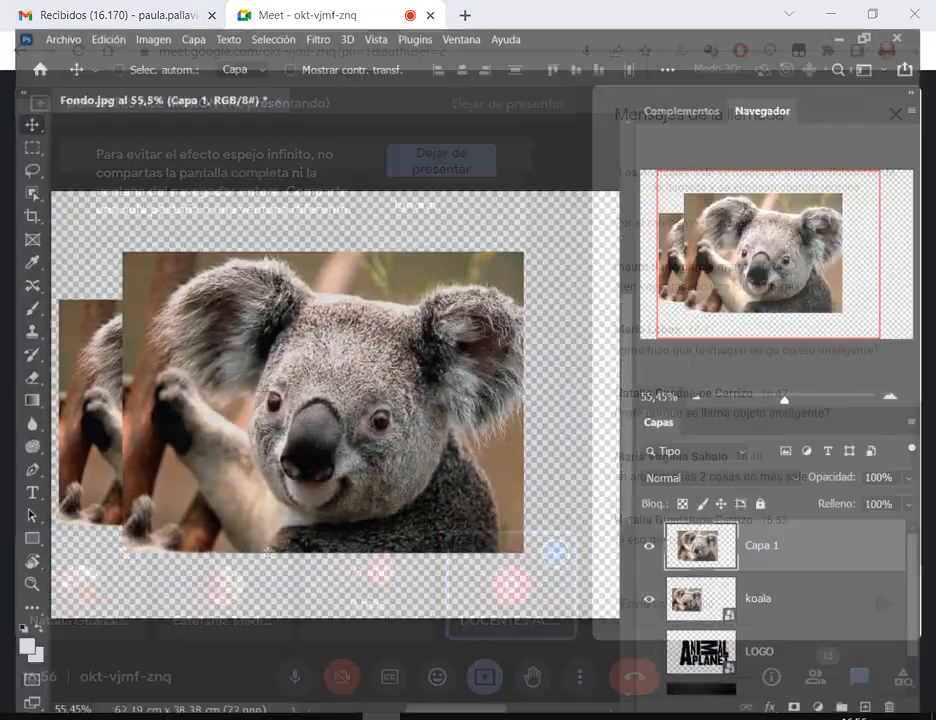
pyautogui.moveTo(455, 402); pyautogui.dragTo(514, 374)
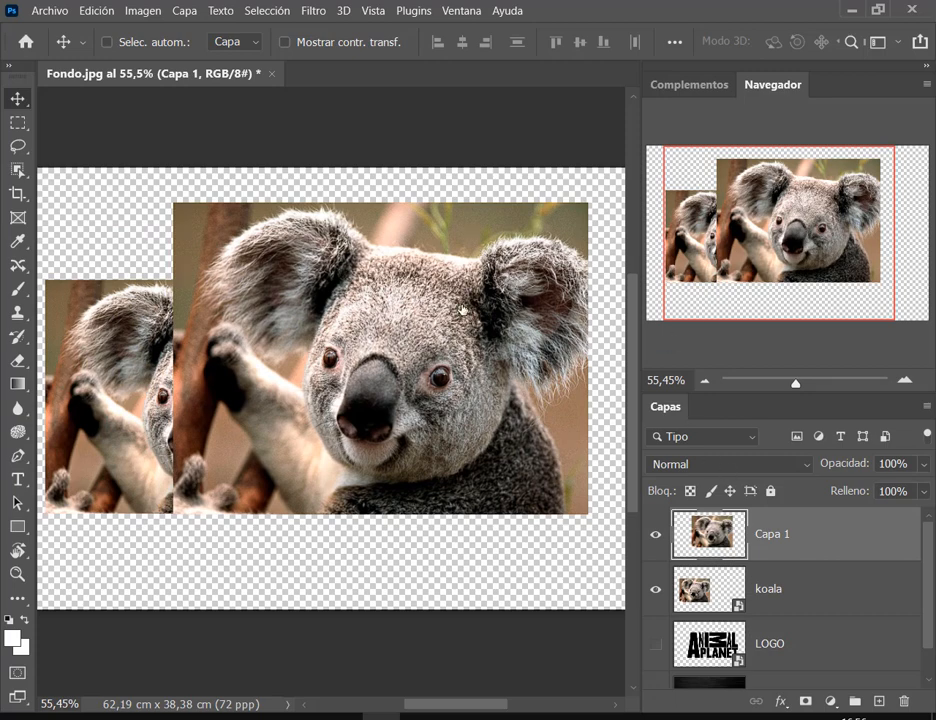
pyautogui.moveTo(464, 299); pyautogui.dragTo(492, 305)
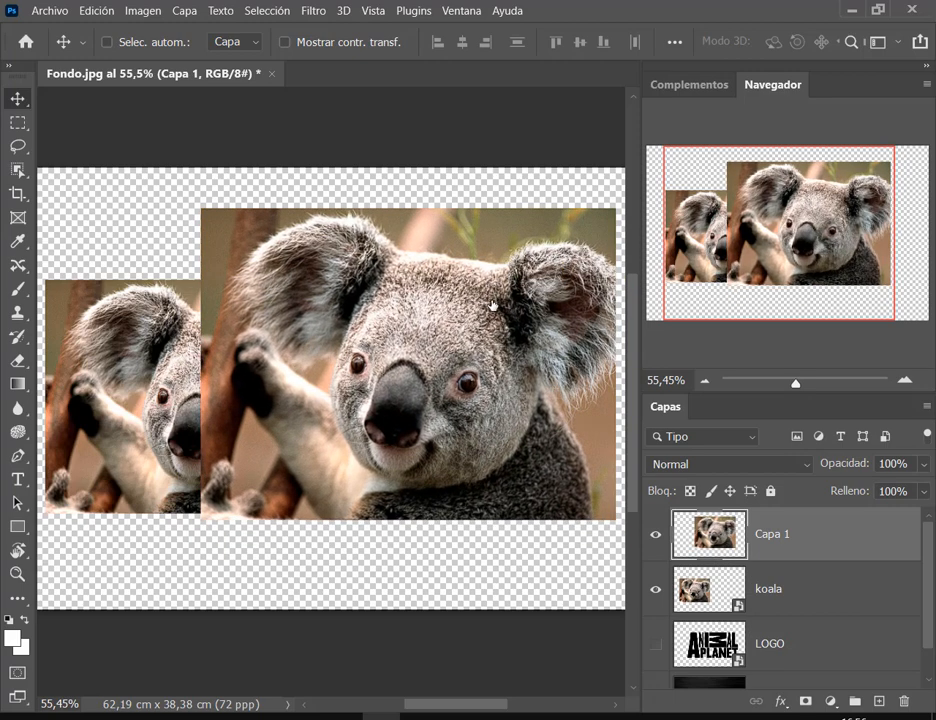
# Shrink the Capa 1 koala to a tiny thumbnail with Free Transform and move it beside the large koala's lower right corner.
pyautogui.click(95, 9)
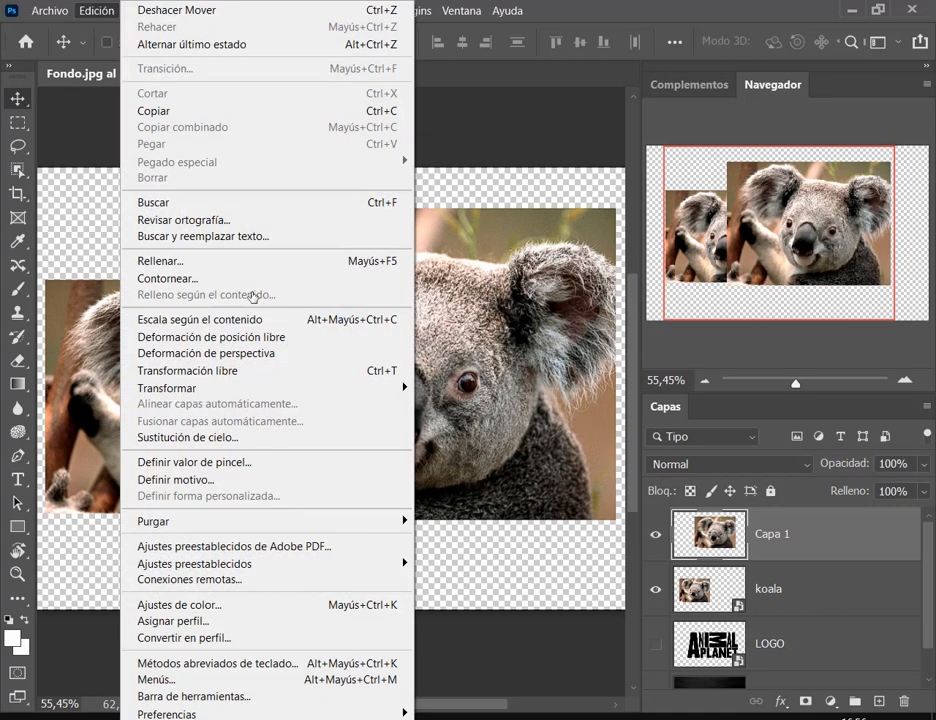
pyautogui.click(255, 371)
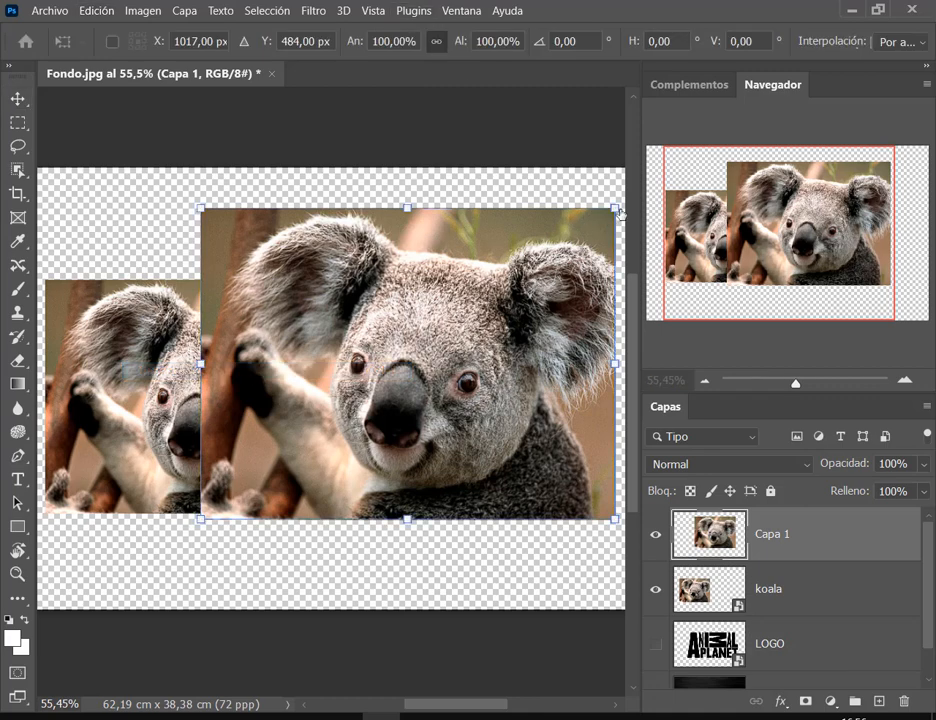
pyautogui.moveTo(617, 214); pyautogui.dragTo(423, 438)
pyautogui.press('Return')
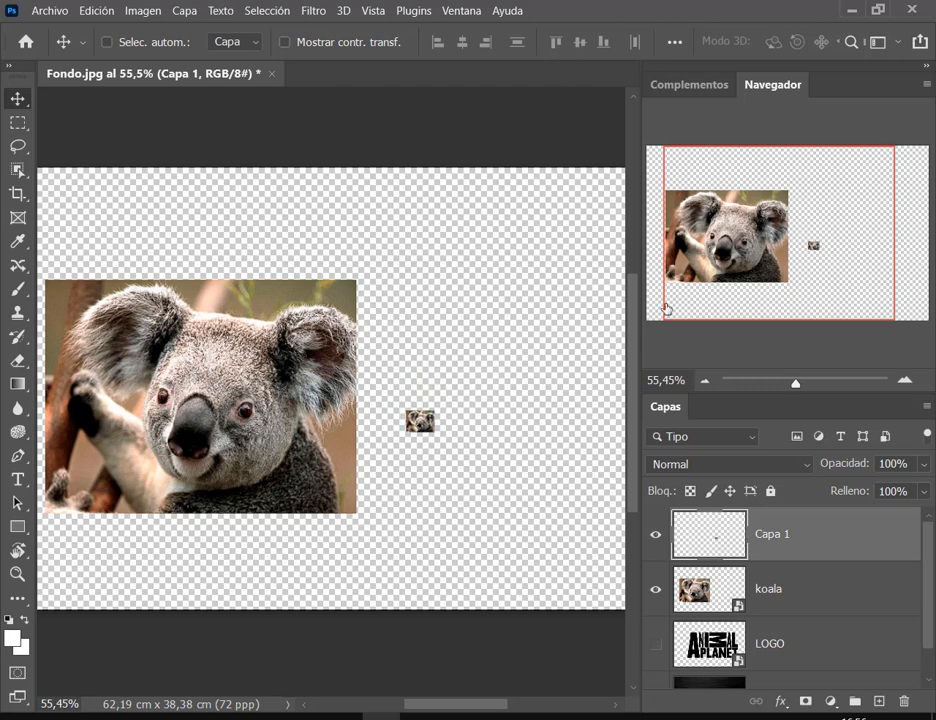
pyautogui.moveTo(666, 308); pyautogui.dragTo(775, 292)
pyautogui.moveTo(336, 422); pyautogui.dragTo(309, 503)
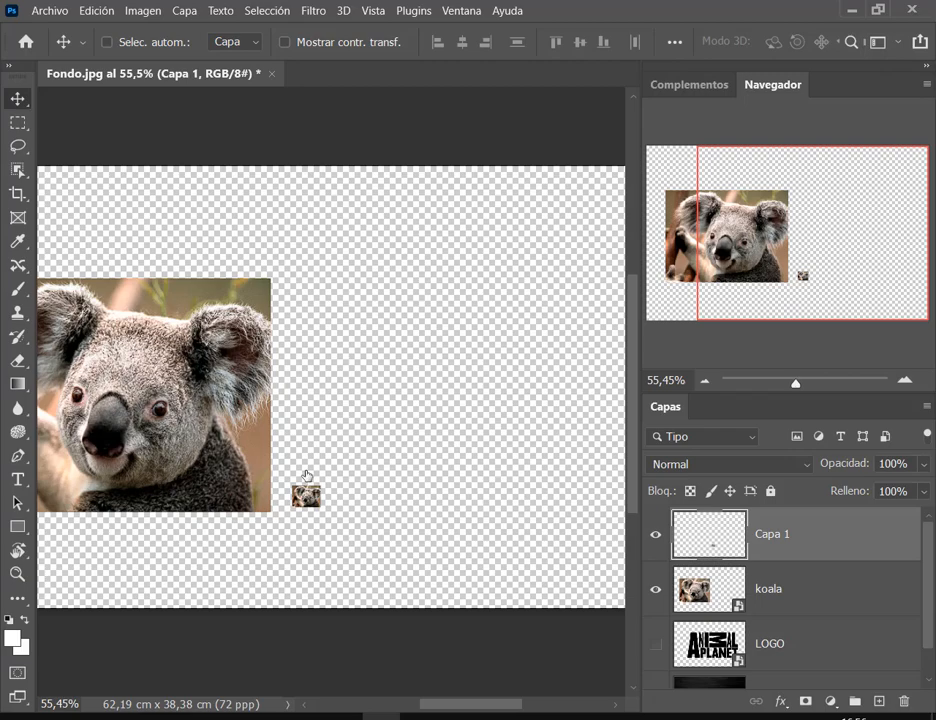
# Examine the individual pixels near the upper right corner of the large koala image at very high magnification.
pyautogui.scroll(10, 222, 282)
pyautogui.scroll(14, 320, 318)
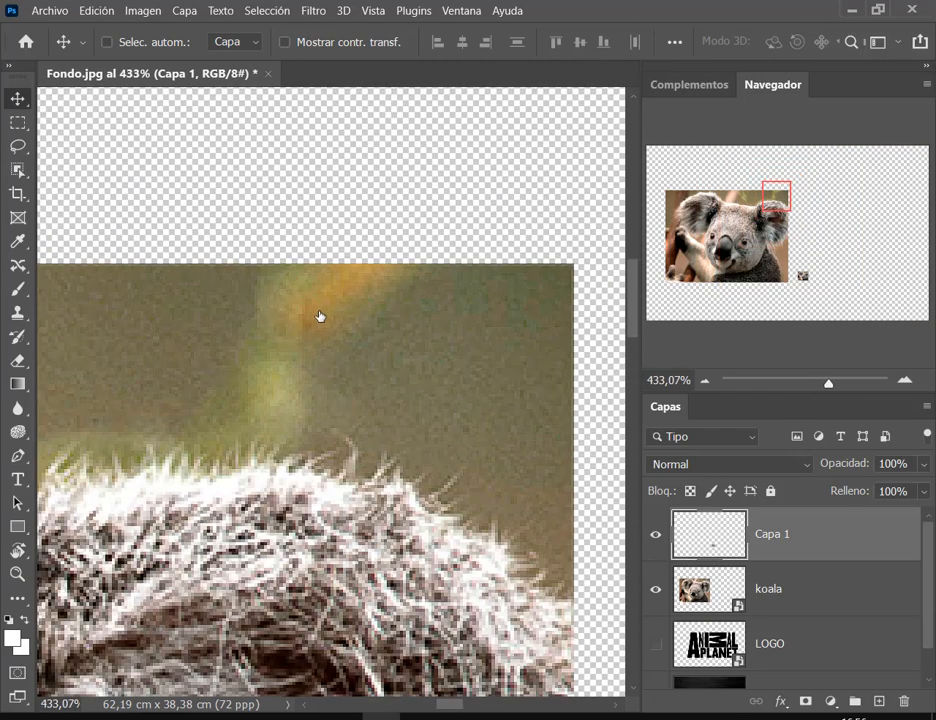
pyautogui.press('ctrl')
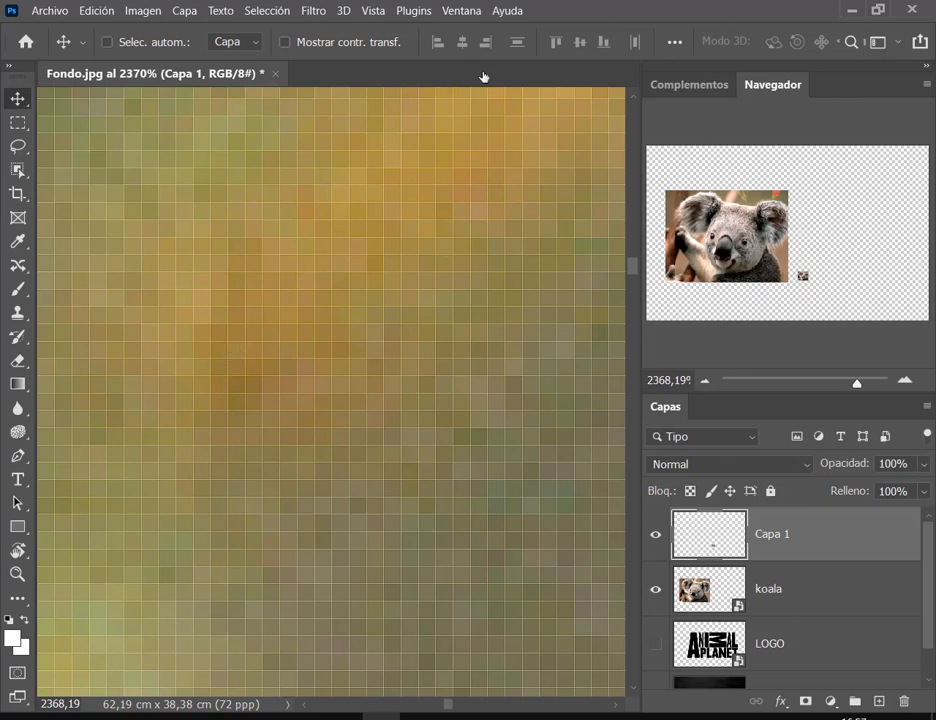
pyautogui.scroll(-4, 430, 443)
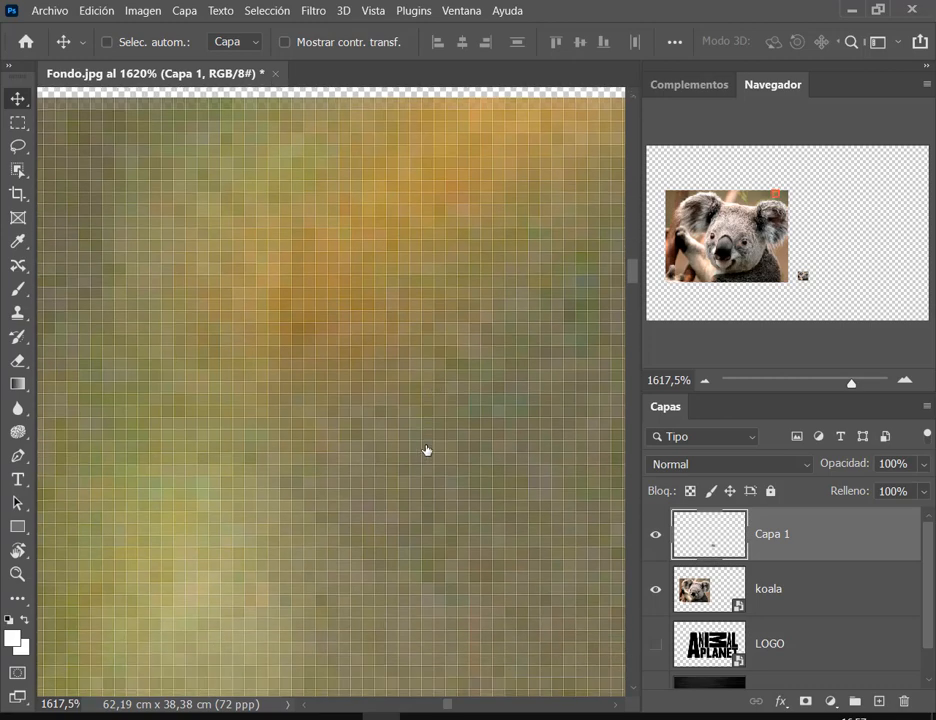
# Compare the large koala's fine pixel detail with the tiny Capa 1 koala at progressively lower magnification.
pyautogui.scroll(-2, 426, 450)
pyautogui.scroll(-2, 410, 460)
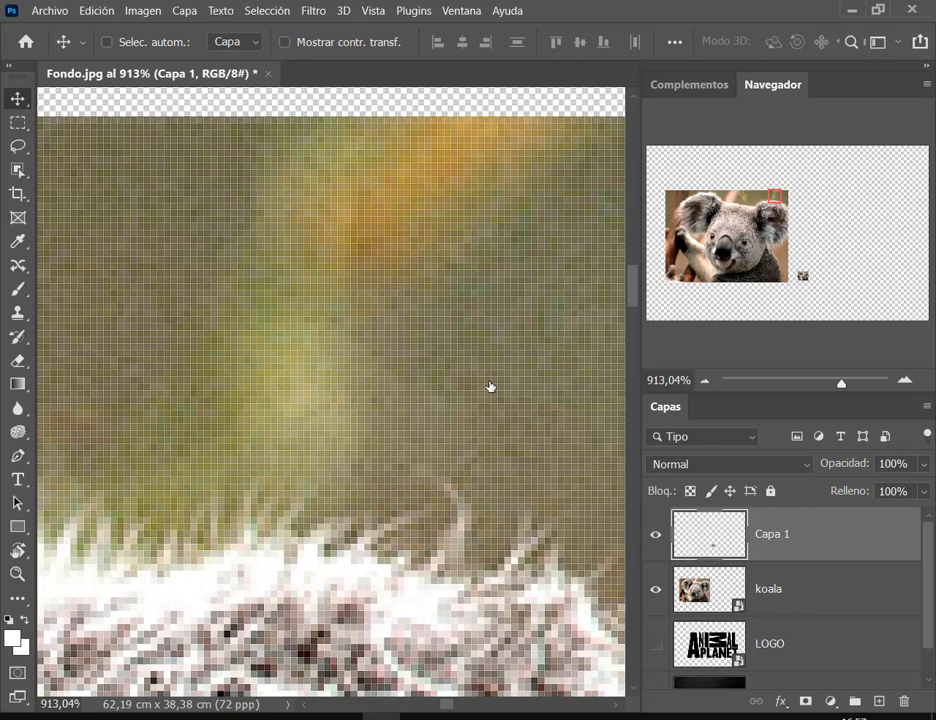
pyautogui.scroll(-4, 455, 455)
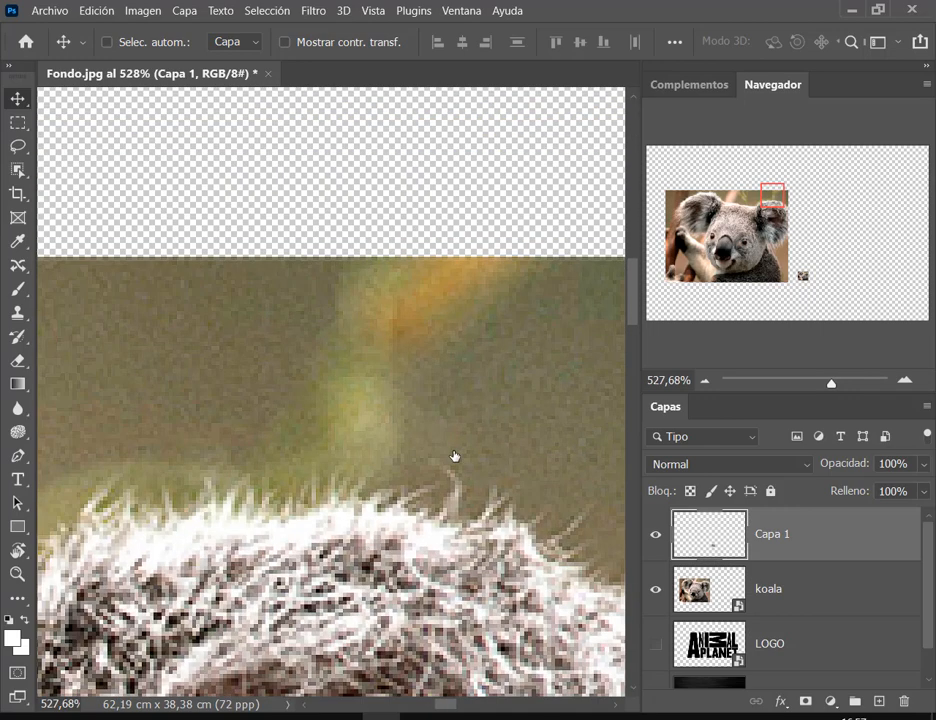
pyautogui.scroll(-1, 455, 463)
pyautogui.scroll(-3, 305, 440)
pyautogui.hscroll(2, 300, 400)
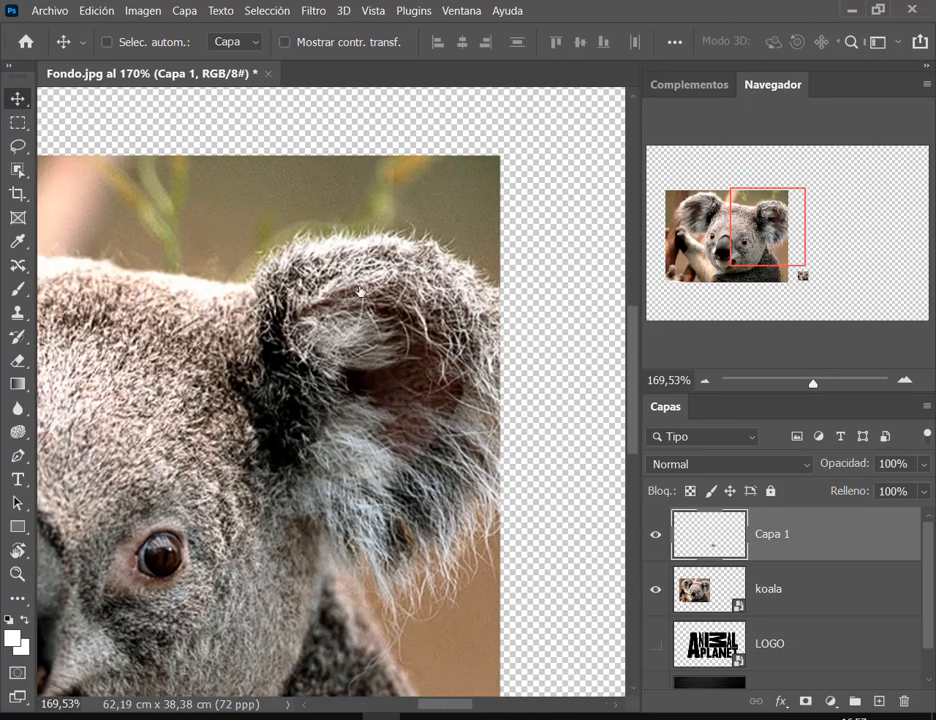
pyautogui.scroll(-2, 356, 302)
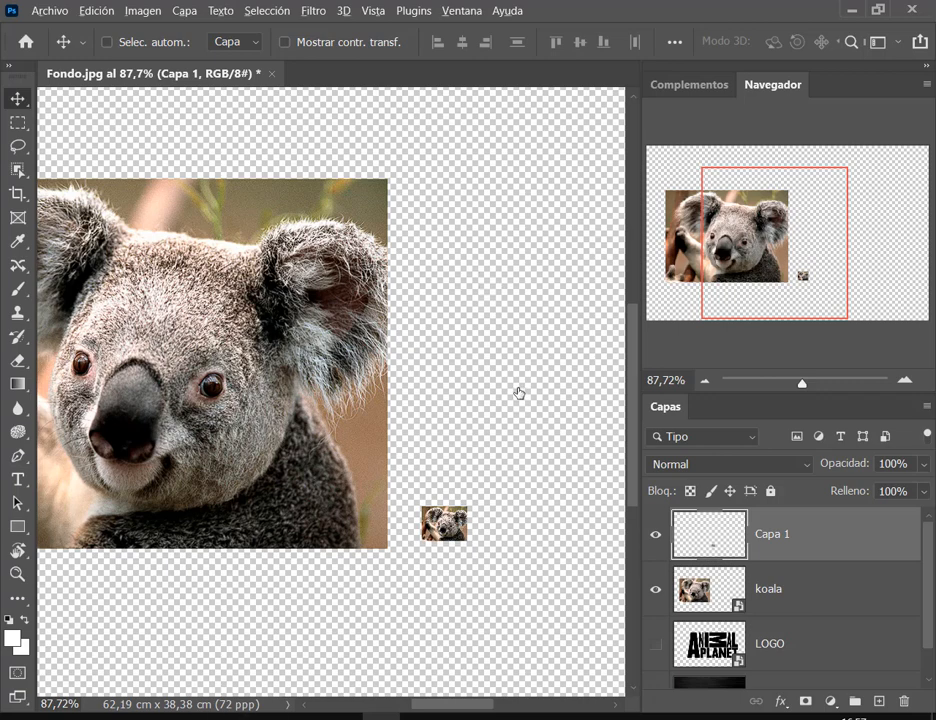
pyautogui.scroll(-1, 516, 391)
pyautogui.hscroll(2, 430, 510)
pyautogui.scroll(1, 430, 510)
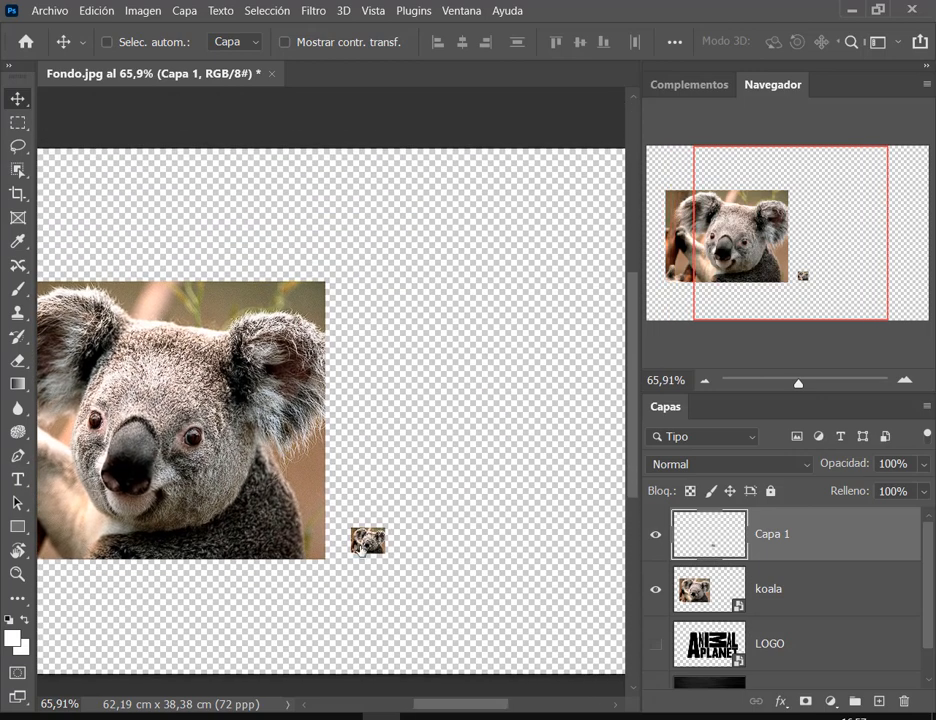
# Move the Capa 1 koala thumbnail around the empty canvas area and place it beside the large koala's lower right corner.
pyautogui.moveTo(382, 536); pyautogui.dragTo(443, 487)
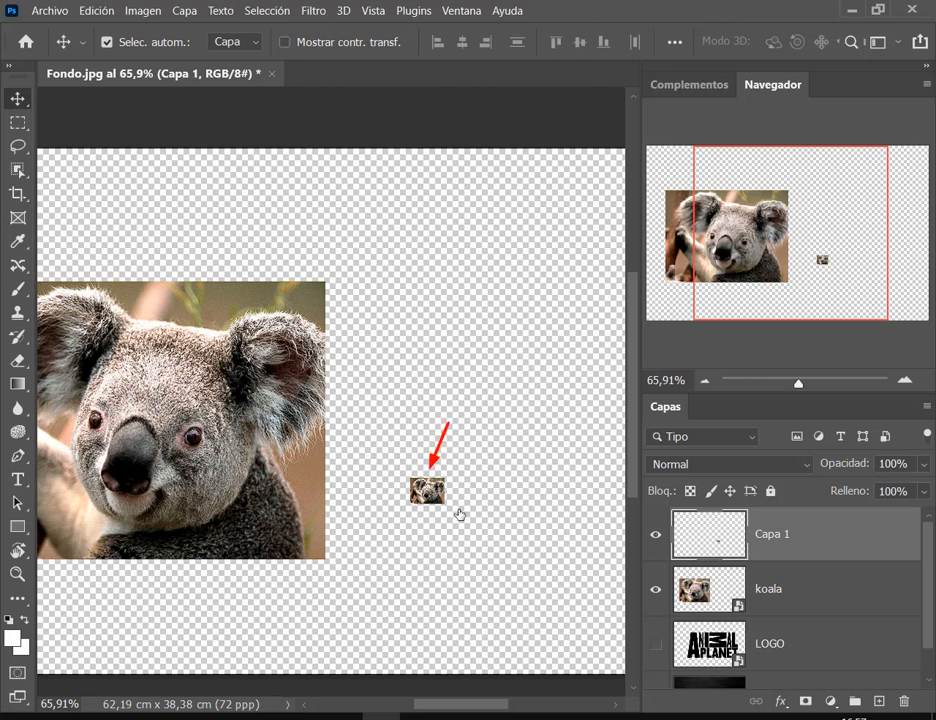
pyautogui.press('ctrl')
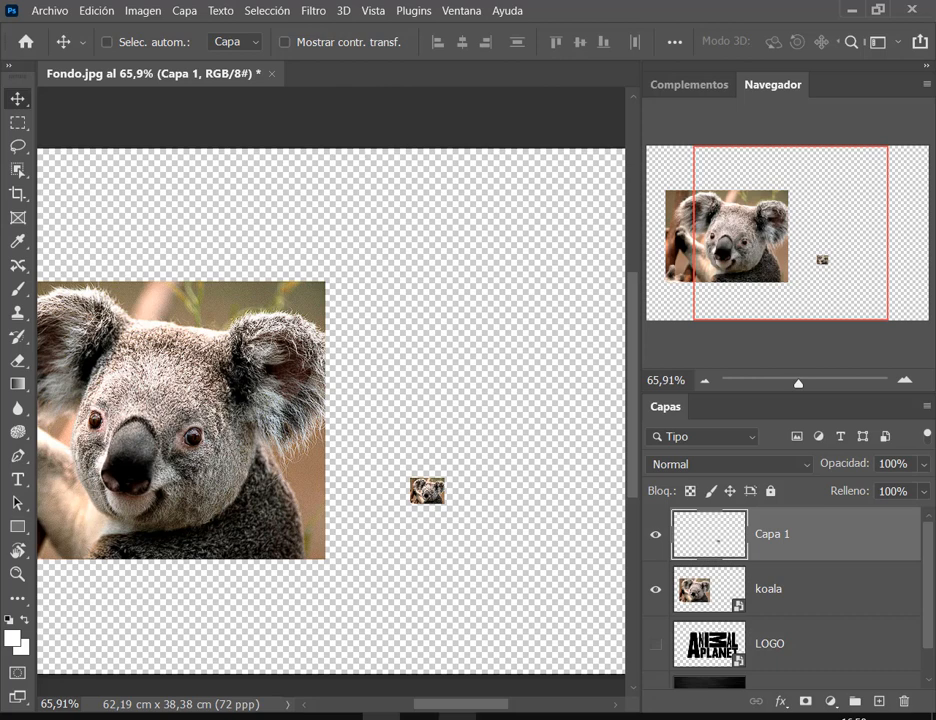
pyautogui.moveTo(458, 706); pyautogui.dragTo(484, 706)
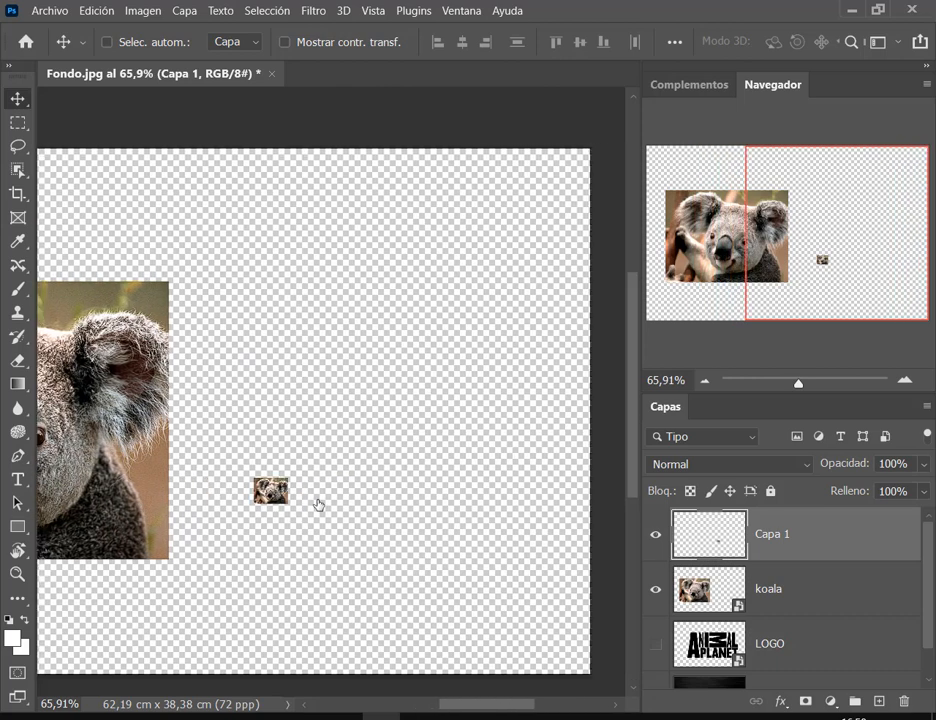
pyautogui.moveTo(260, 490); pyautogui.dragTo(213, 538)
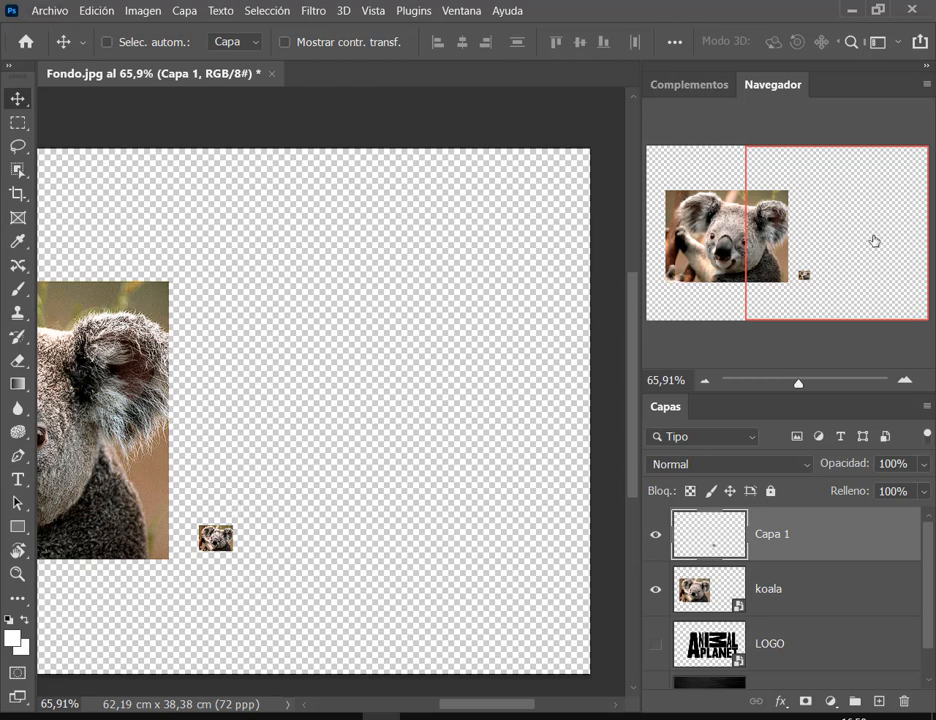
pyautogui.moveTo(873, 238); pyautogui.dragTo(799, 257)
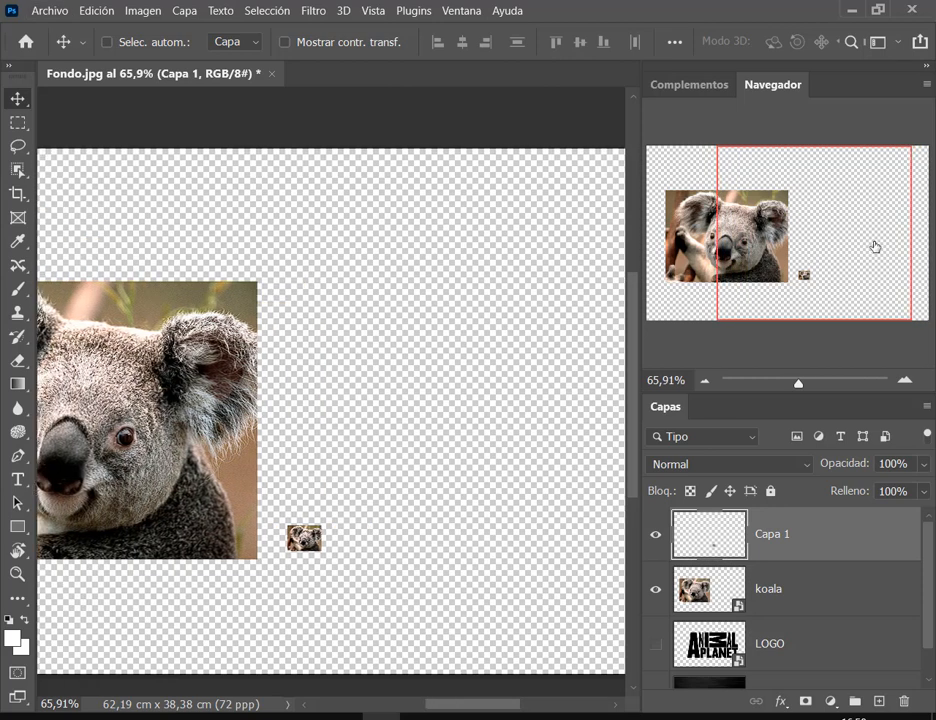
pyautogui.moveTo(873, 244); pyautogui.dragTo(885, 244)
pyautogui.moveTo(270, 548); pyautogui.dragTo(275, 573)
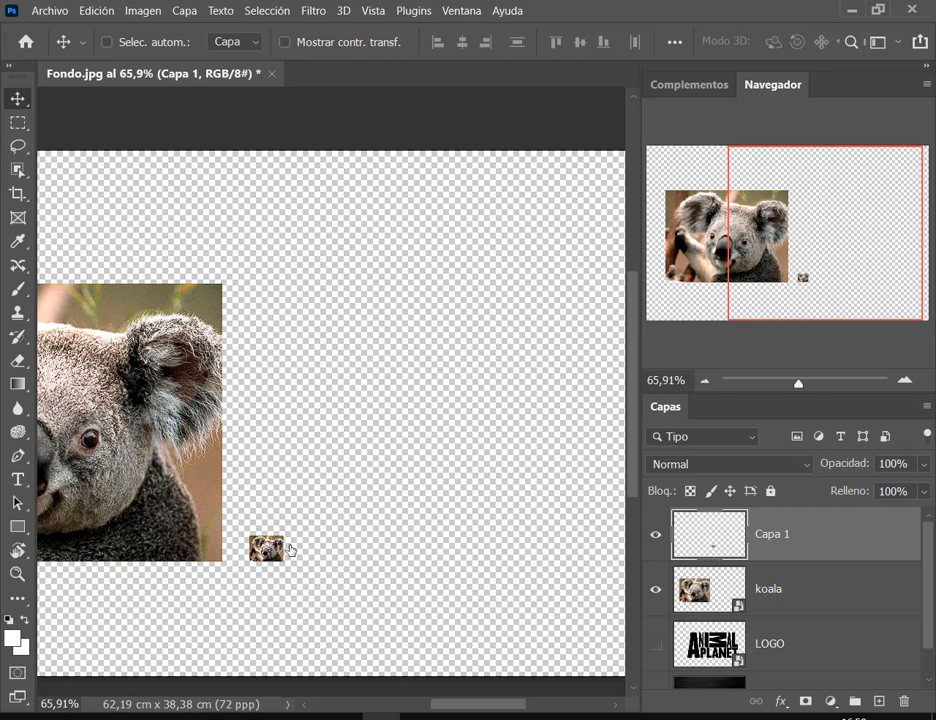
# Enlarge the Capa 1 thumbnail with Free Transform to slightly more than the large koala's size and position it just to its right.
pyautogui.click(96, 12)
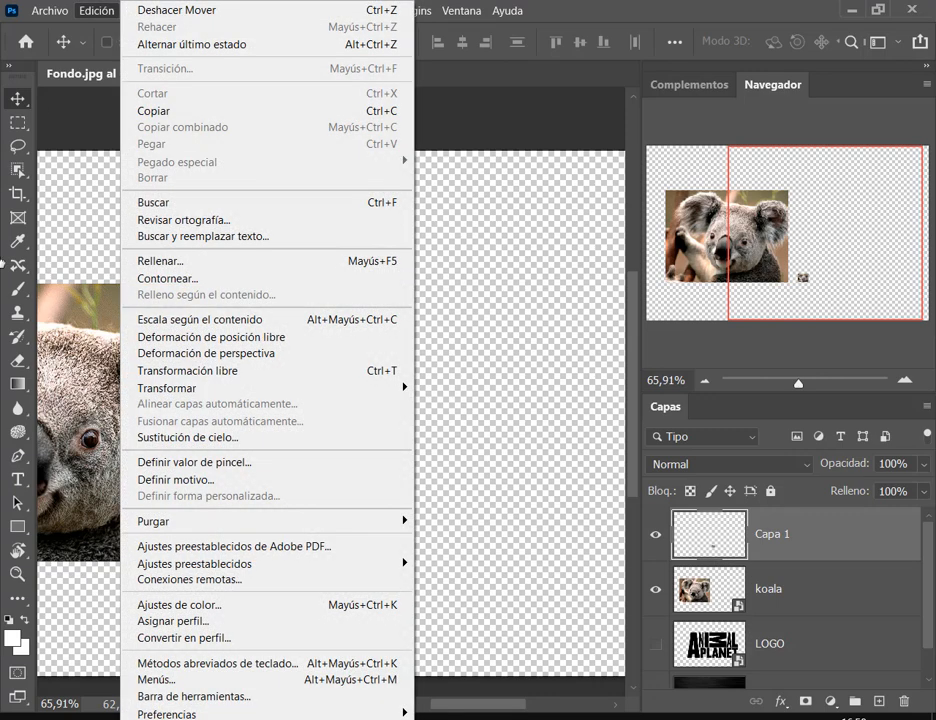
pyautogui.click(215, 379)
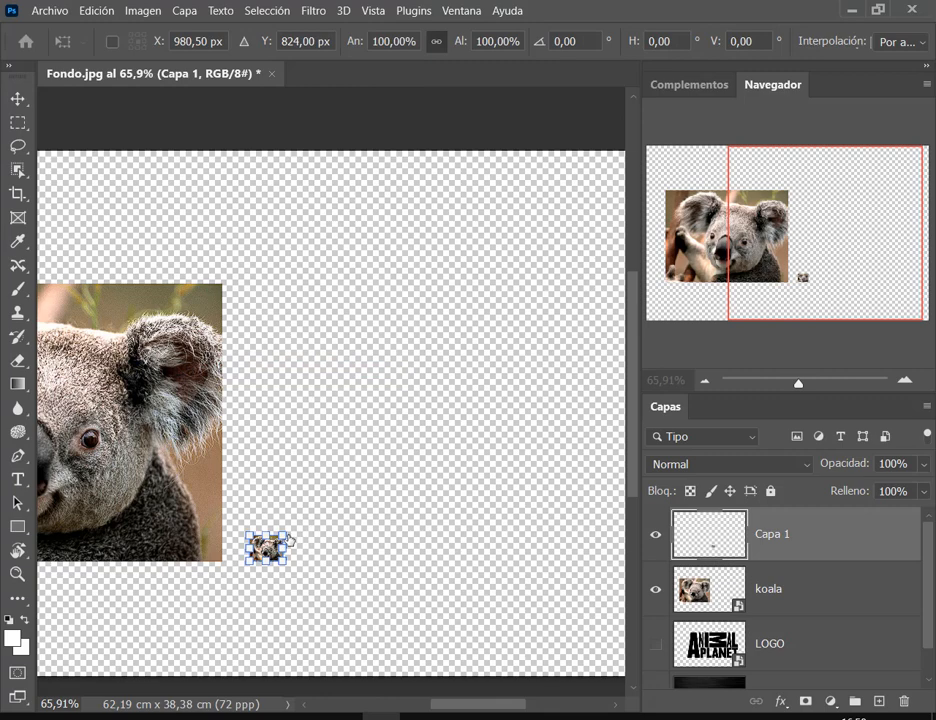
pyautogui.moveTo(286, 533); pyautogui.dragTo(642, 248)
pyautogui.press('Return')
pyautogui.moveTo(521, 395); pyautogui.dragTo(503, 407)
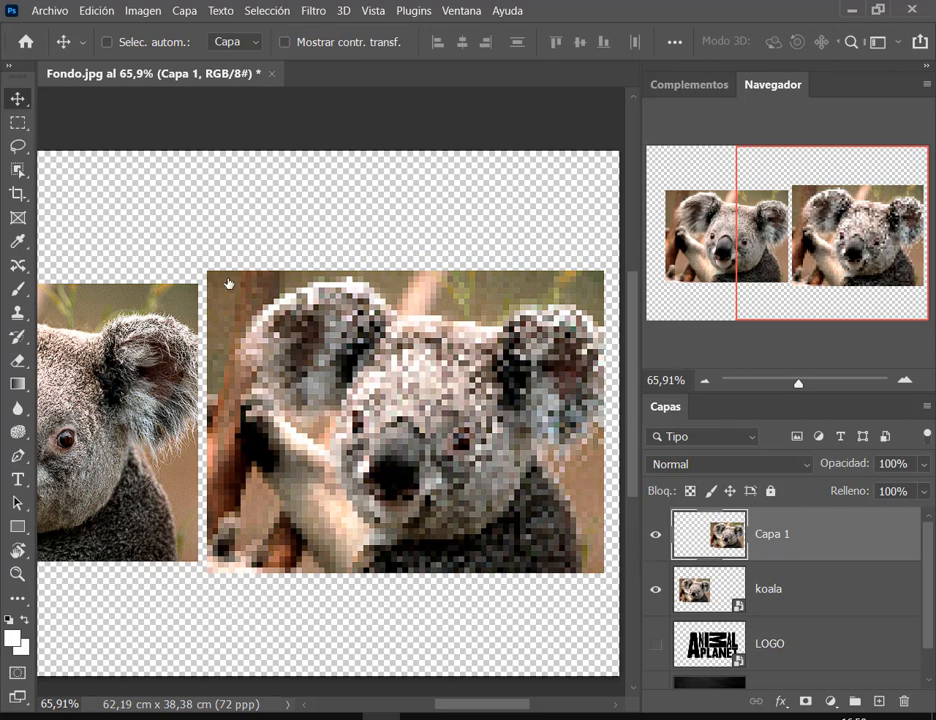
pyautogui.press('ctrl')
pyautogui.moveTo(208, 270)
pyautogui.mouseDown()
pyautogui.moveTo(606, 280)
pyautogui.moveTo(607, 569)
pyautogui.mouseUp()
pyautogui.moveTo(412, 376)
pyautogui.mouseDown()
pyautogui.moveTo(393, 351)
pyautogui.moveTo(404, 371)
pyautogui.moveTo(417, 355)
pyautogui.moveTo(412, 363)
pyautogui.mouseUp()
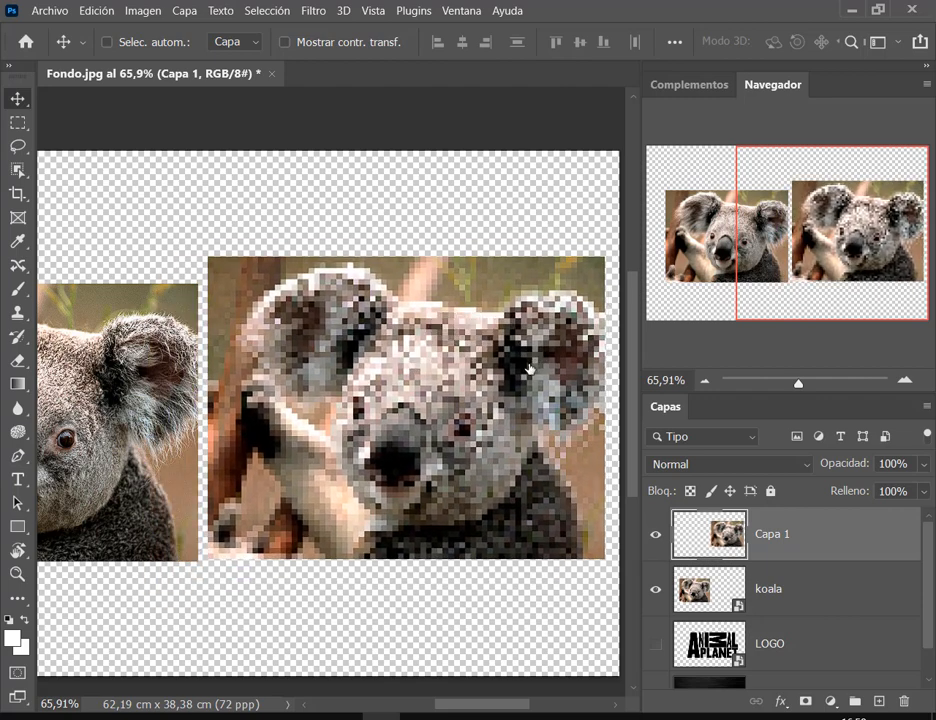
# Compare both koala images side by side at reduced magnification, check the Google Meet call's chat messages, and return to Fondo.jpg in Photoshop.
pyautogui.click(707, 382)
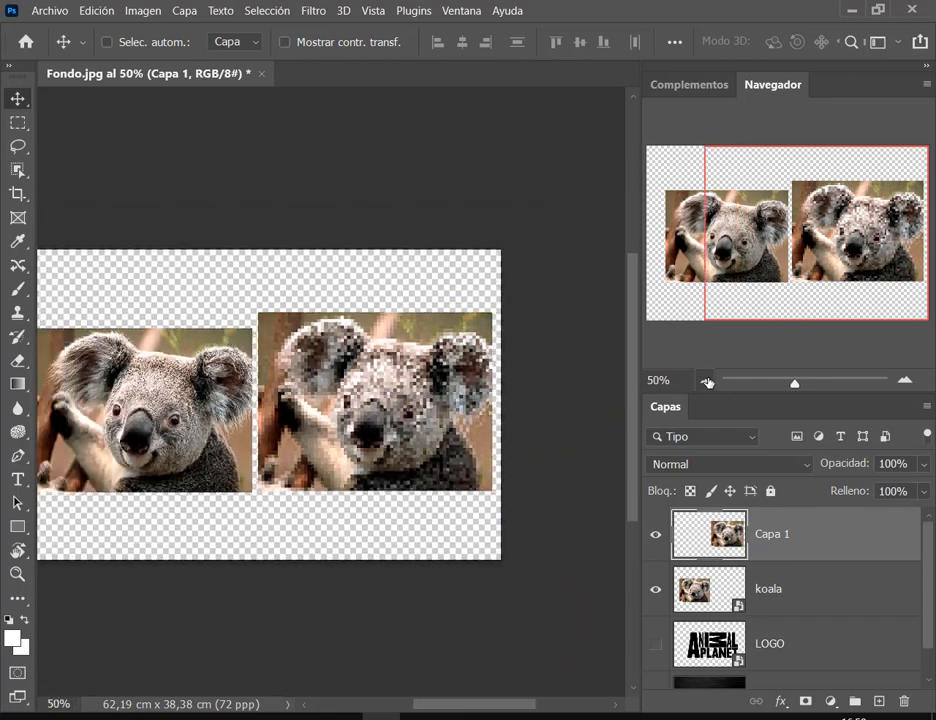
pyautogui.click(707, 382)
pyautogui.click(707, 382)
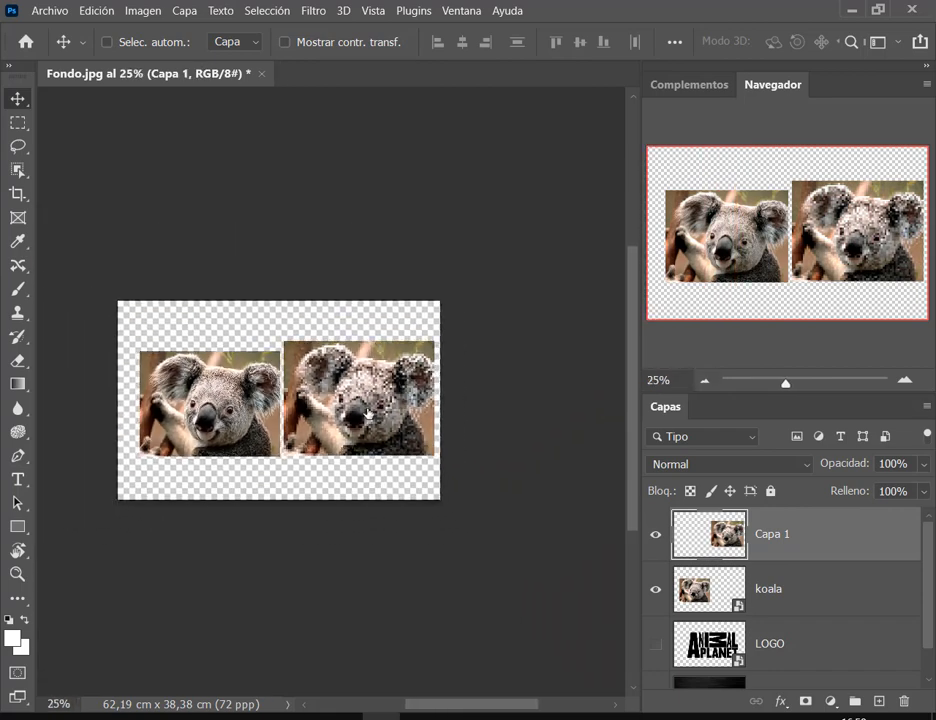
pyautogui.click(905, 382)
pyautogui.click(905, 382)
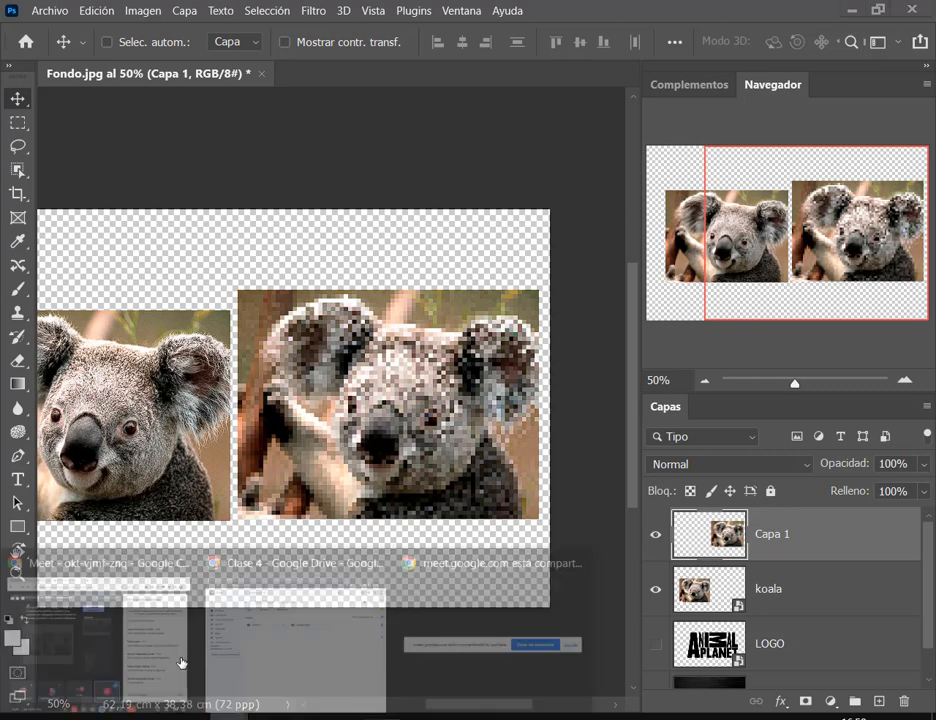
pyautogui.click(120, 610)
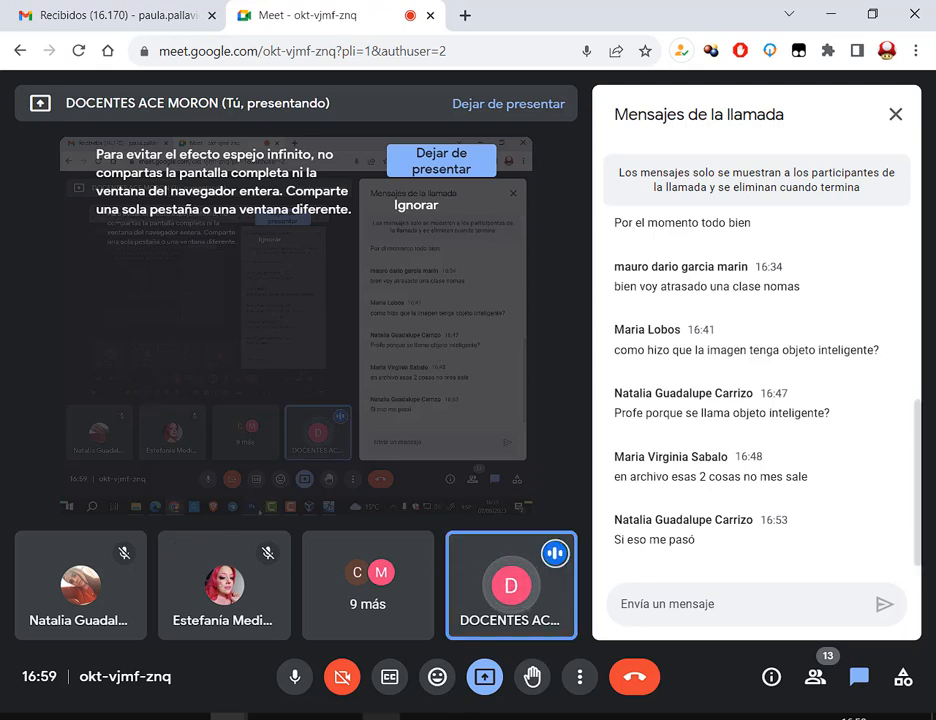
pyautogui.hotkey('alt', 'Tab')
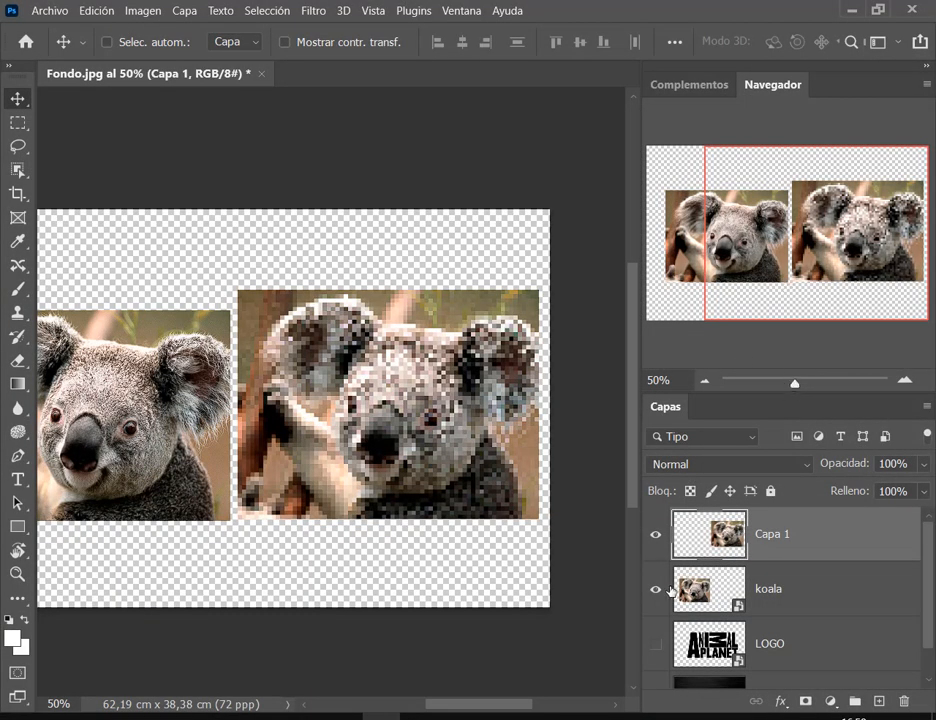
# Hide the Capa 1 layer and move the koala smart object near the middle of the canvas.
pyautogui.click(655, 539)
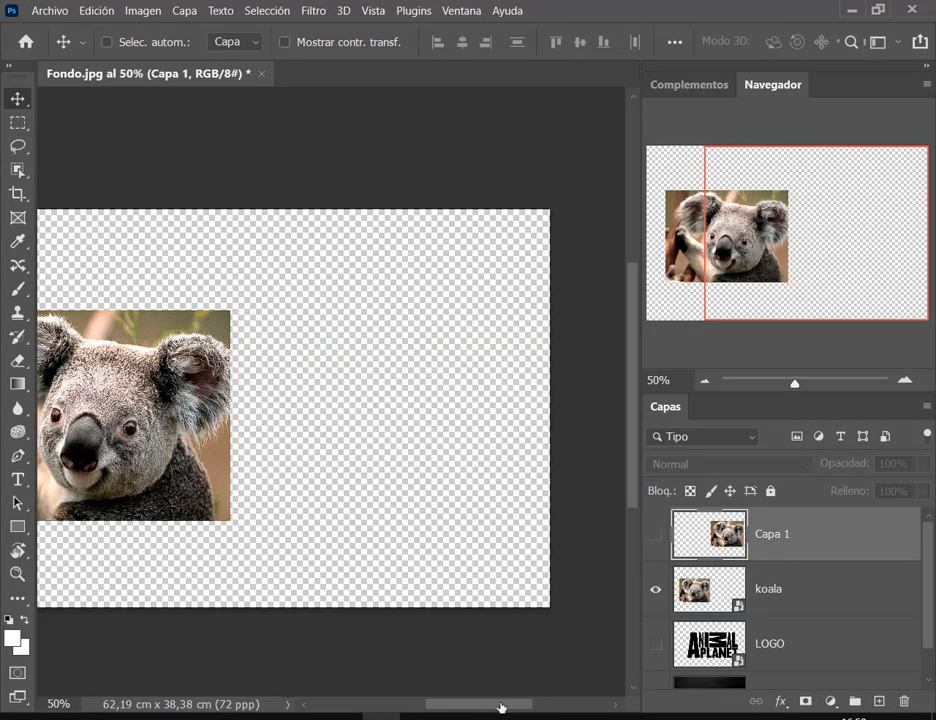
pyautogui.moveTo(480, 705); pyautogui.dragTo(428, 705)
pyautogui.click(716, 589)
pyautogui.moveTo(315, 412); pyautogui.dragTo(434, 425)
pyautogui.moveTo(795, 250); pyautogui.dragTo(832, 250)
pyautogui.moveTo(398, 373); pyautogui.dragTo(430, 355)
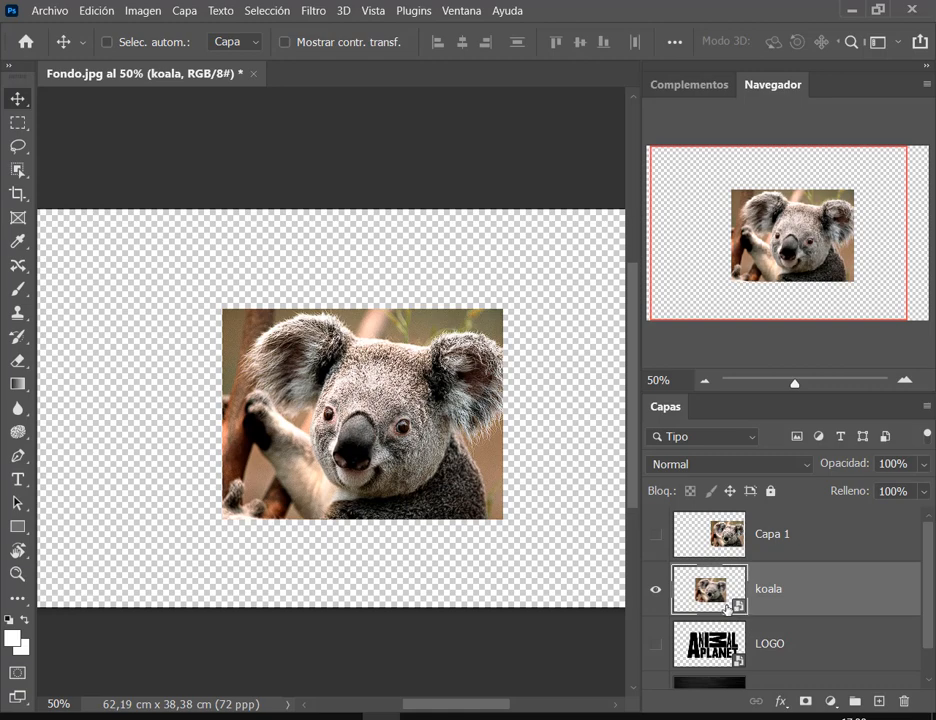
pyautogui.moveTo(379, 448); pyautogui.dragTo(377, 440)
pyautogui.moveTo(398, 428); pyautogui.dragTo(387, 428)
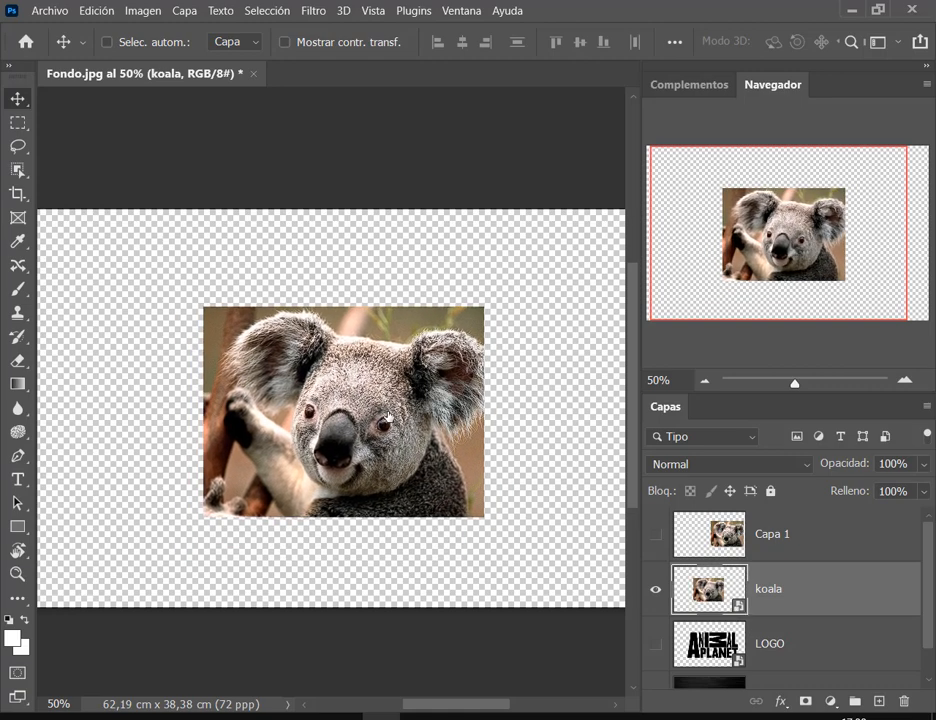
# Shrink the koala smart object to a tiny thumbnail in the canvas's lower left area with Free Transform.
pyautogui.click(90, 10)
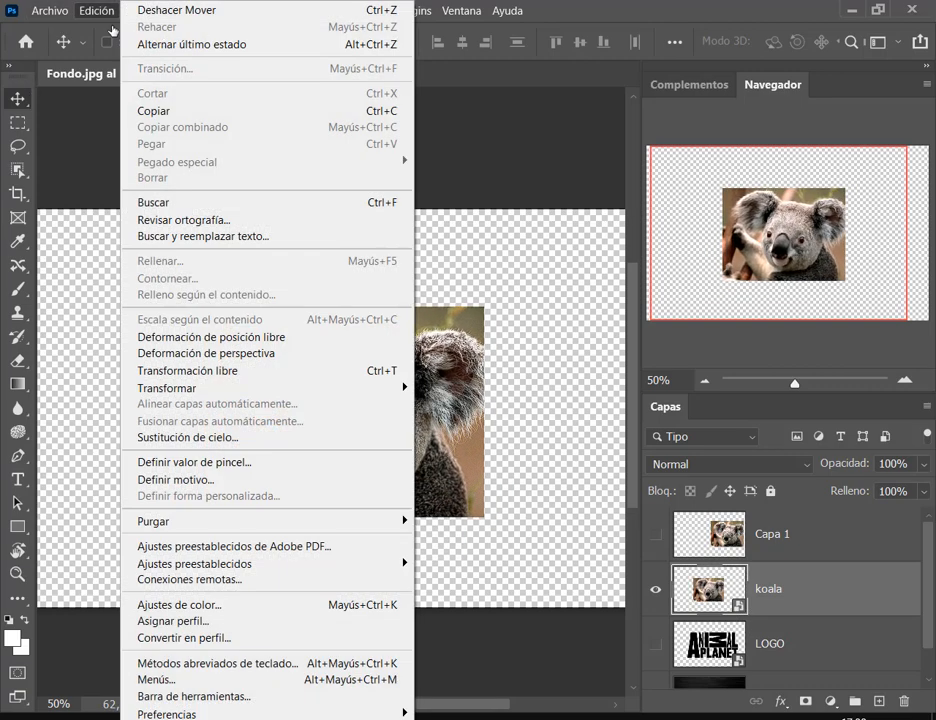
pyautogui.click(283, 372)
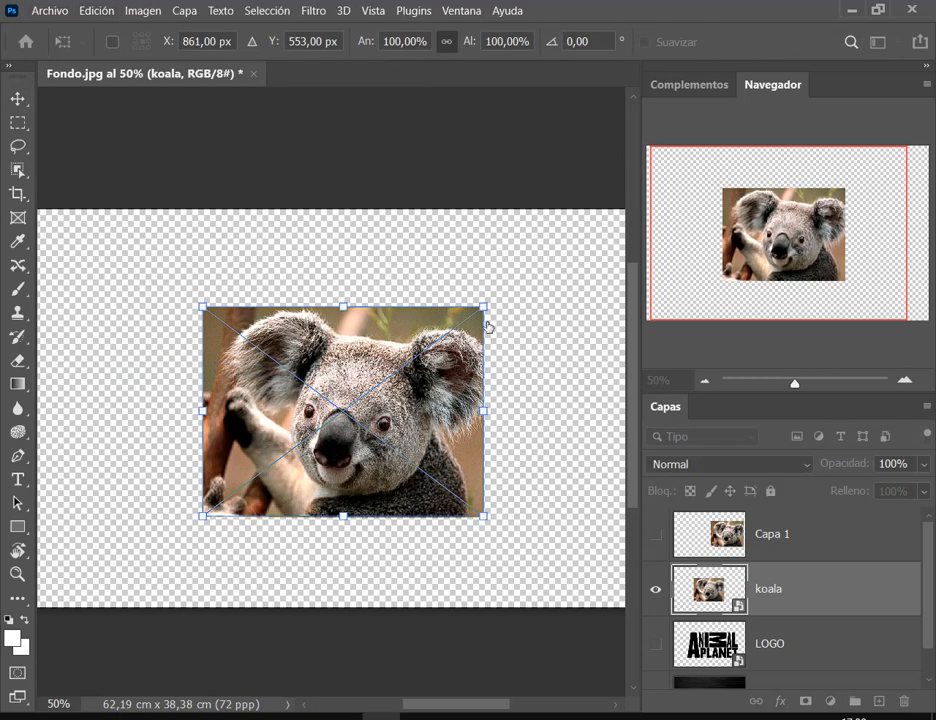
pyautogui.moveTo(486, 323); pyautogui.dragTo(147, 493)
pyautogui.press('Return')
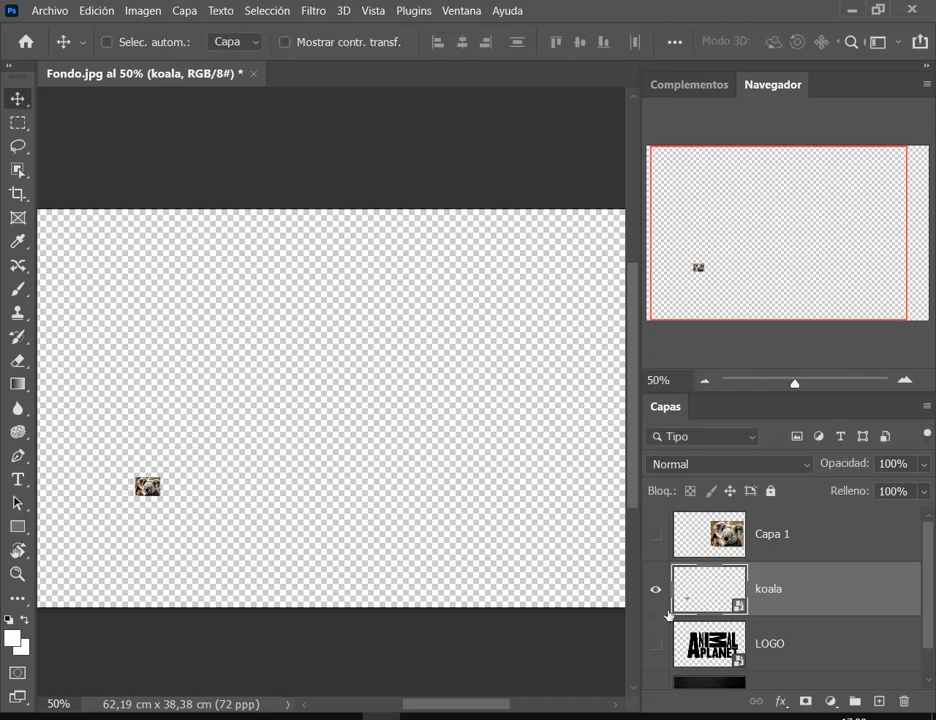
# Examine the pixels of the shrunken koala smart object at very high magnification and return to a view of the whole canvas.
pyautogui.scroll(5, 147, 508)
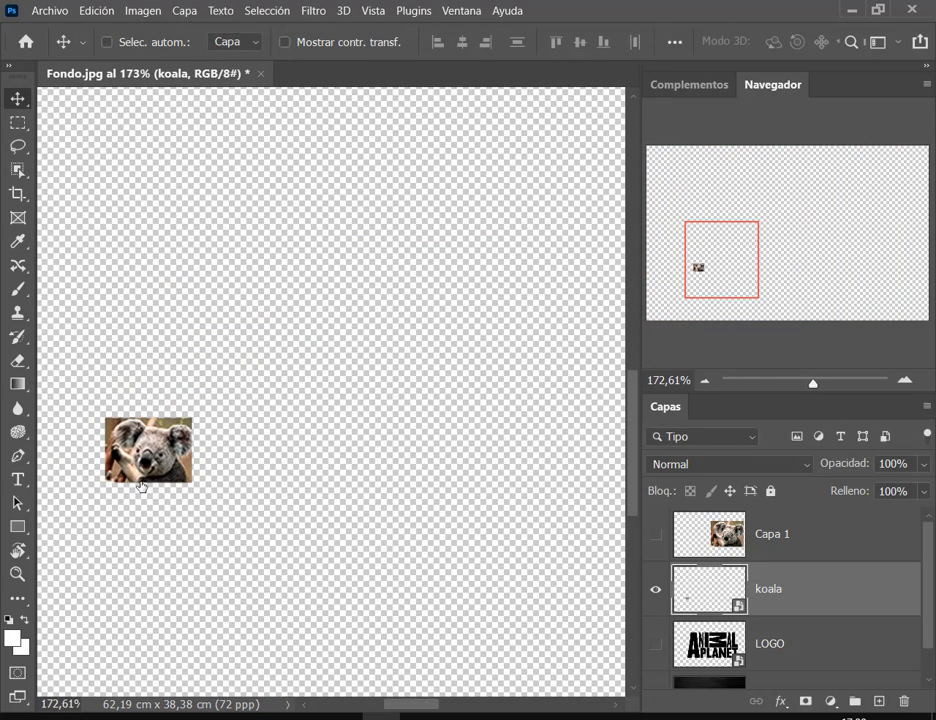
pyautogui.scroll(6, 141, 486)
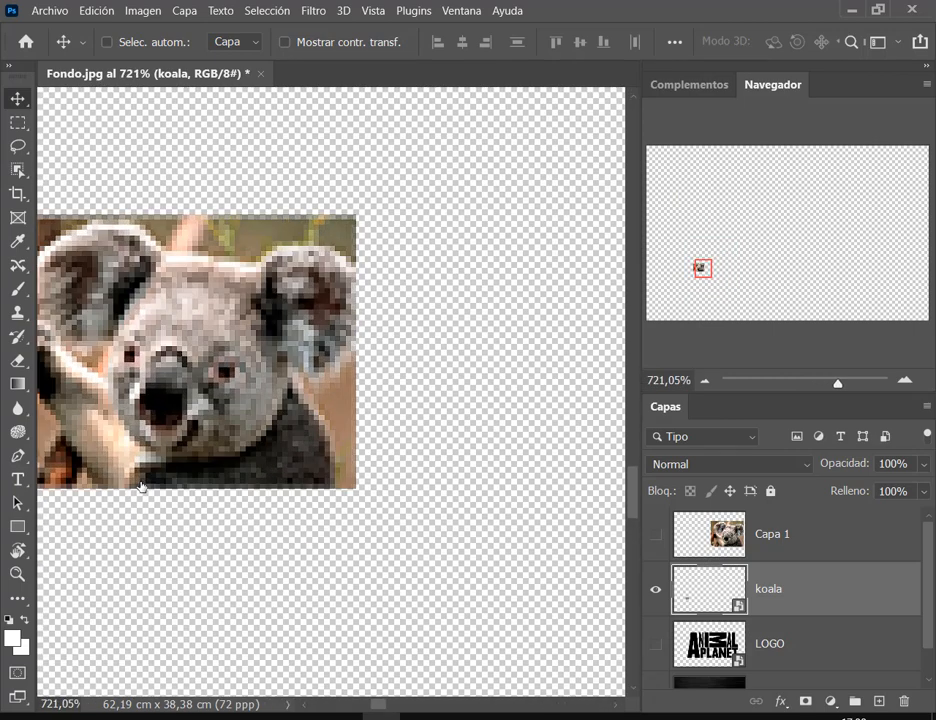
pyautogui.scroll(3, 260, 345)
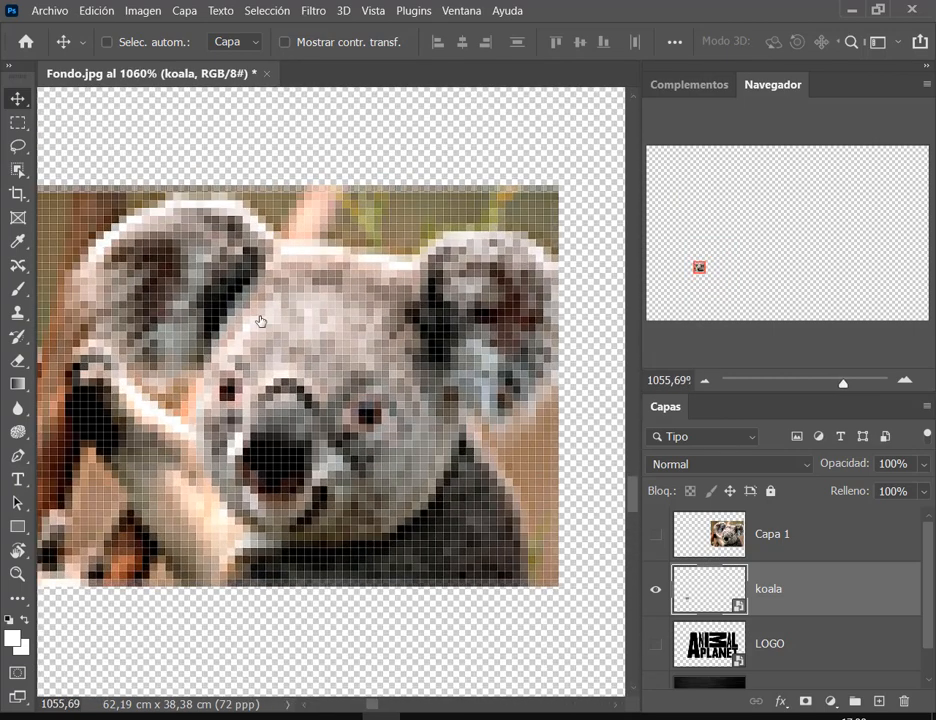
pyautogui.scroll(-1, 228, 278)
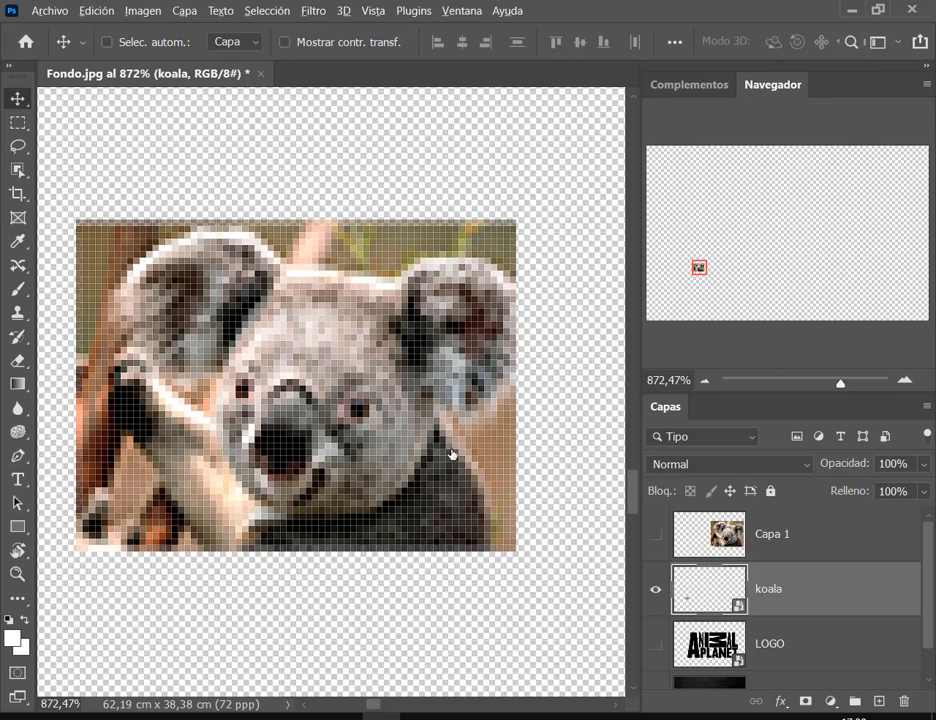
pyautogui.scroll(-10, 451, 452)
pyautogui.hscroll(5, 451, 452)
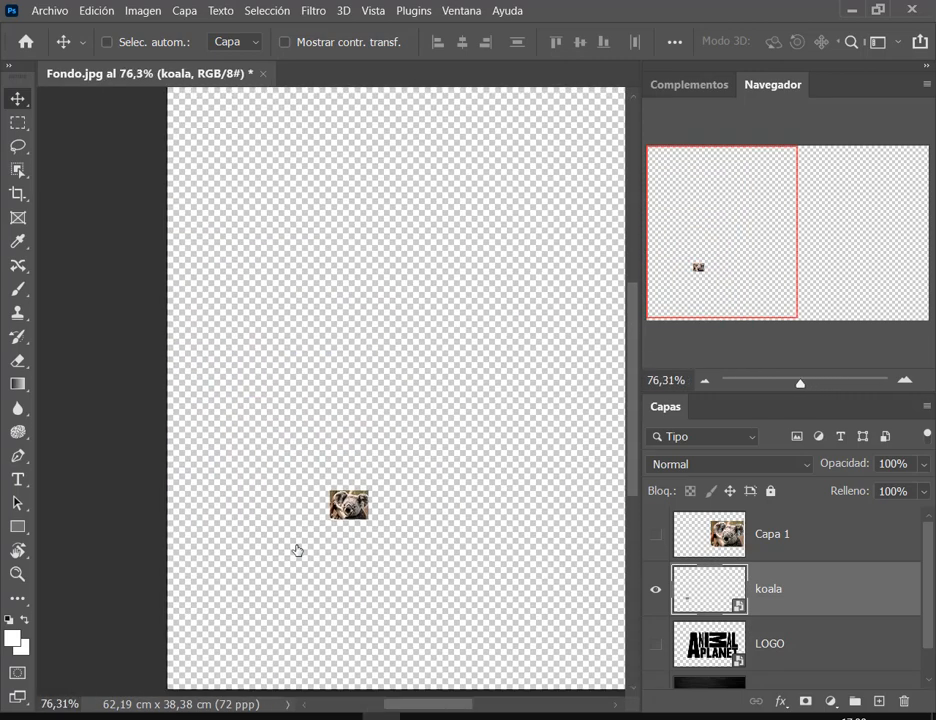
pyautogui.scroll(-3, 263, 497)
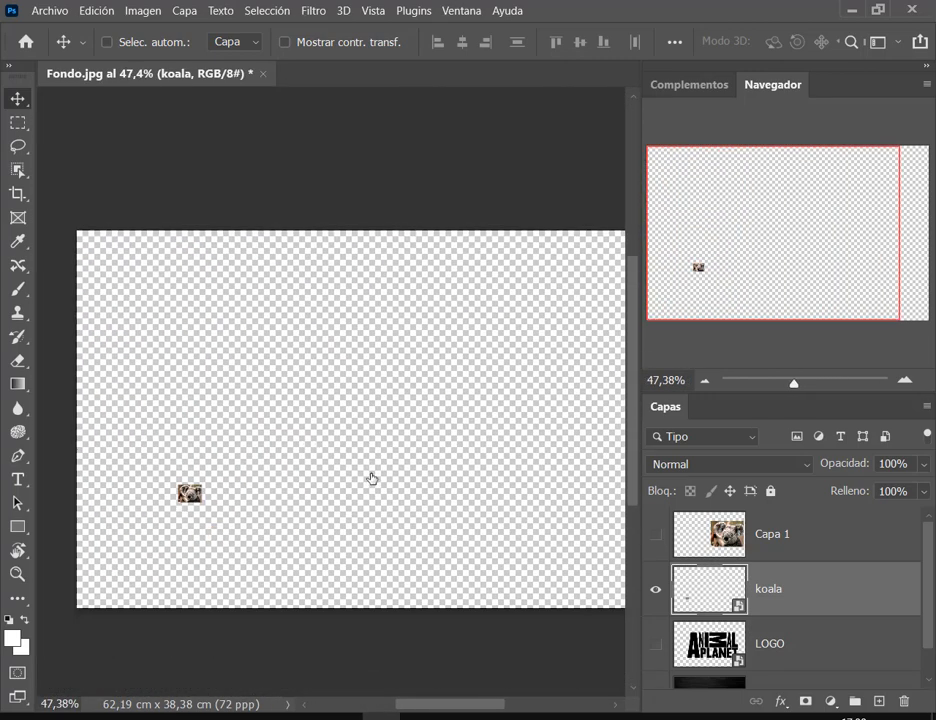
pyautogui.hscroll(2, 334, 480)
pyautogui.scroll(-2, 340, 474)
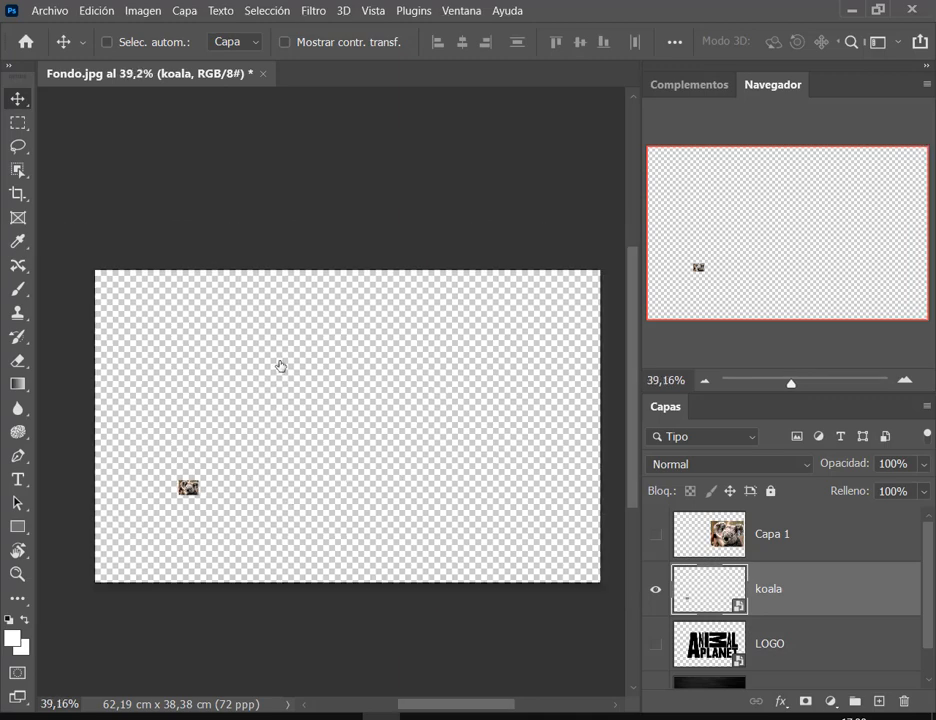
# Enlarge the koala smart object with Free Transform to about half the canvas width and centre it on the canvas.
pyautogui.click(98, 11)
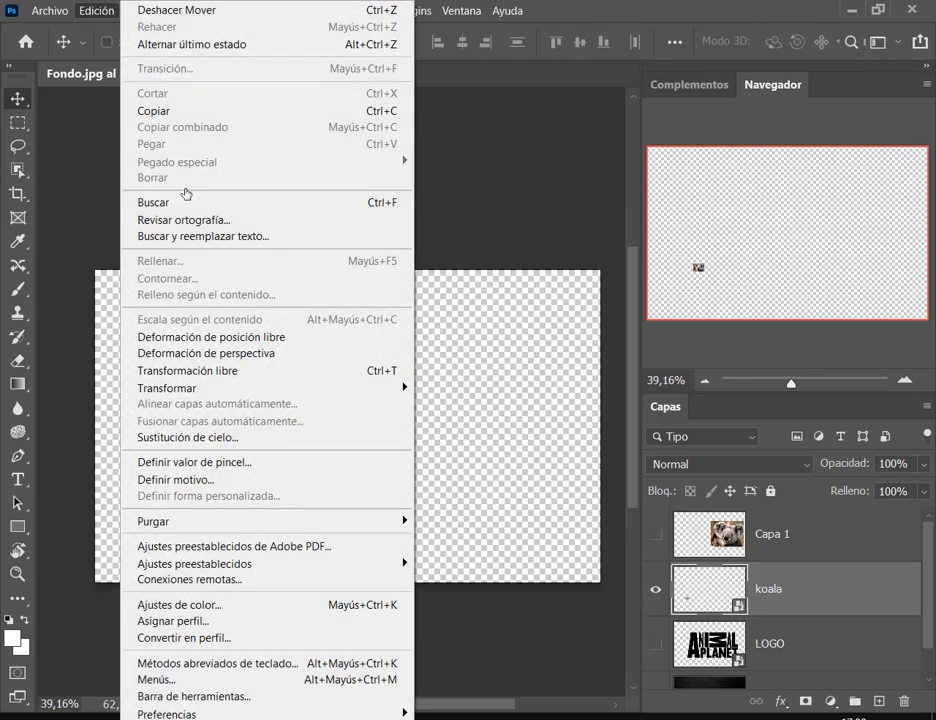
pyautogui.click(217, 371)
pyautogui.moveTo(207, 481); pyautogui.dragTo(467, 339)
pyautogui.moveTo(414, 442); pyautogui.dragTo(450, 467)
pyautogui.press('Return')
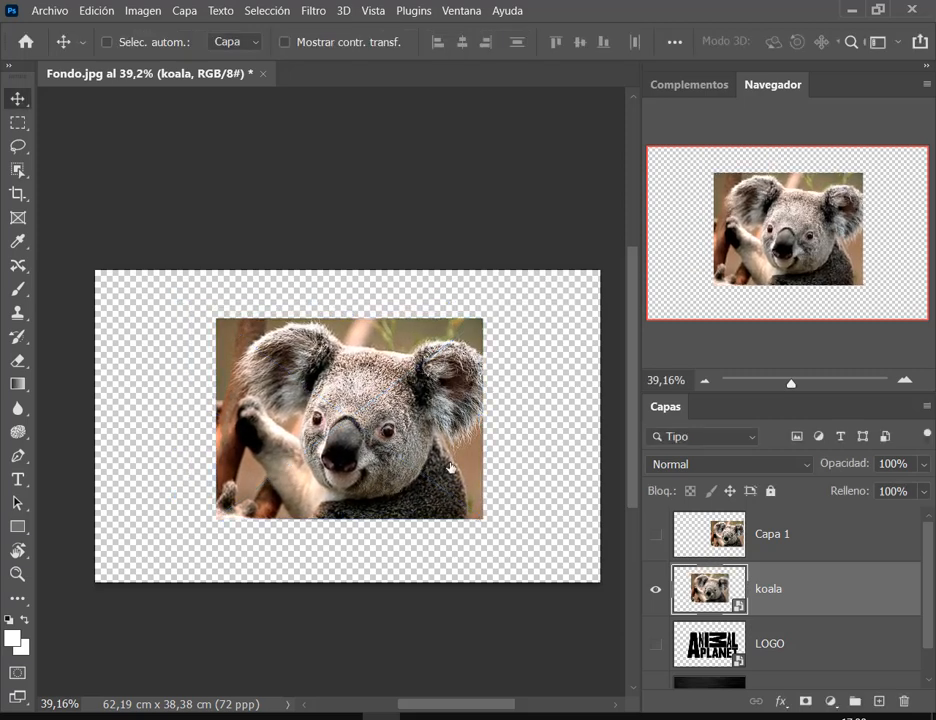
# Move the koala smart object slightly down and shrink it with Free Transform to about 15% in the canvas's upper left area.
pyautogui.click(909, 381)
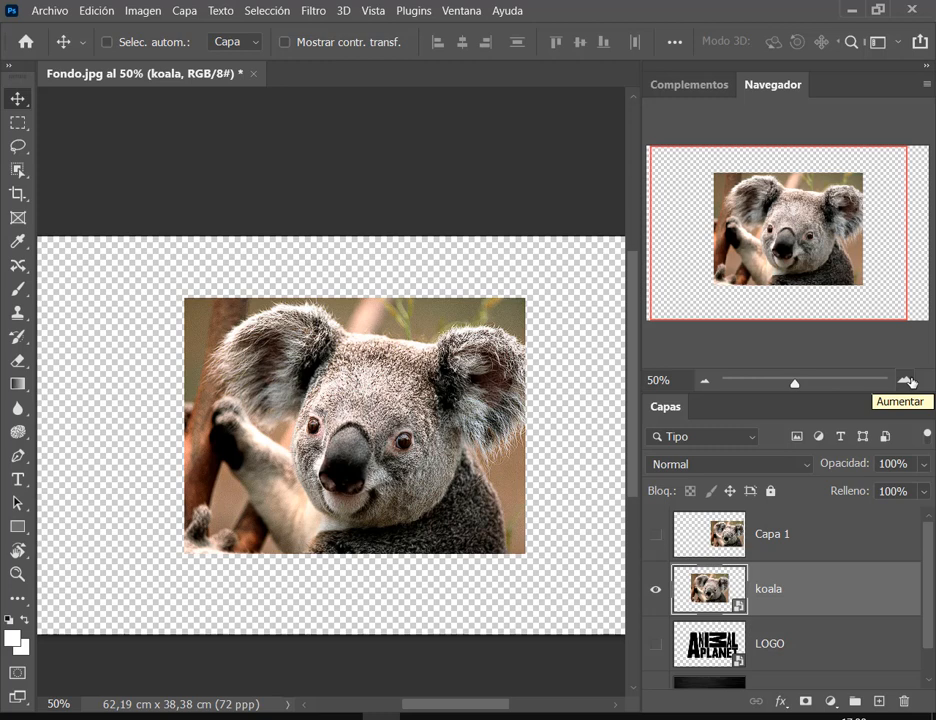
pyautogui.press('ctrl')
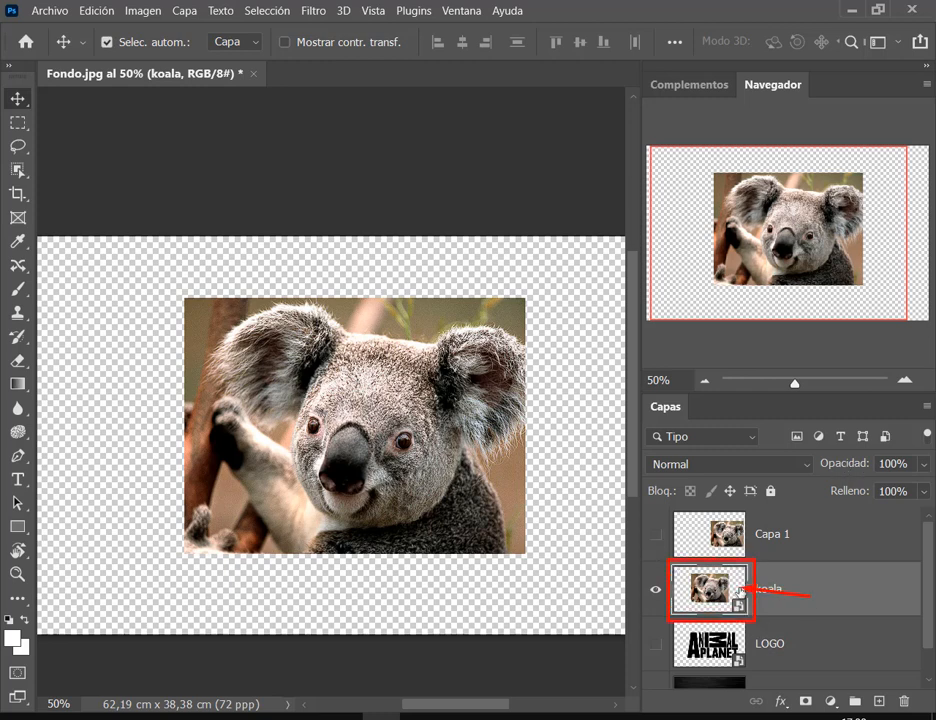
pyautogui.moveTo(509, 423)
pyautogui.mouseDown()
pyautogui.moveTo(445, 429)
pyautogui.moveTo(491, 439)
pyautogui.mouseUp()
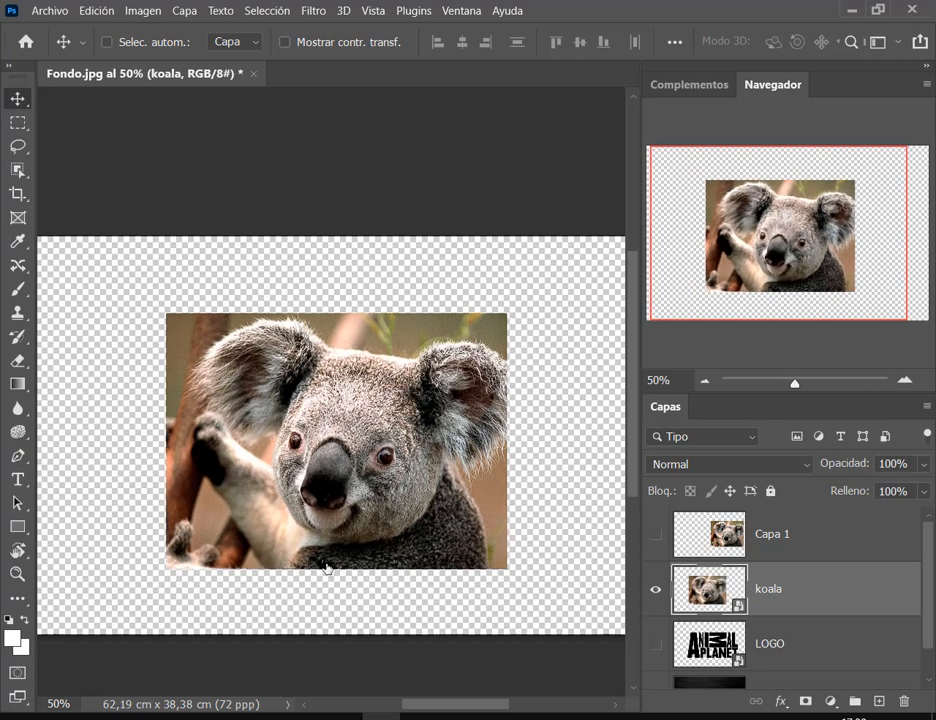
pyautogui.click(97, 11)
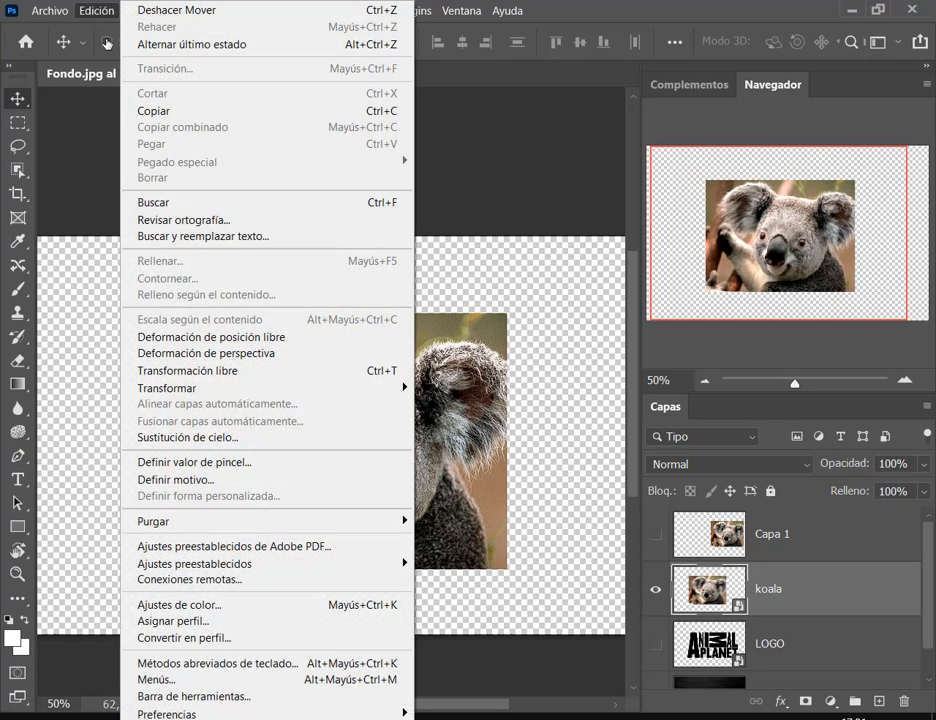
pyautogui.click(190, 372)
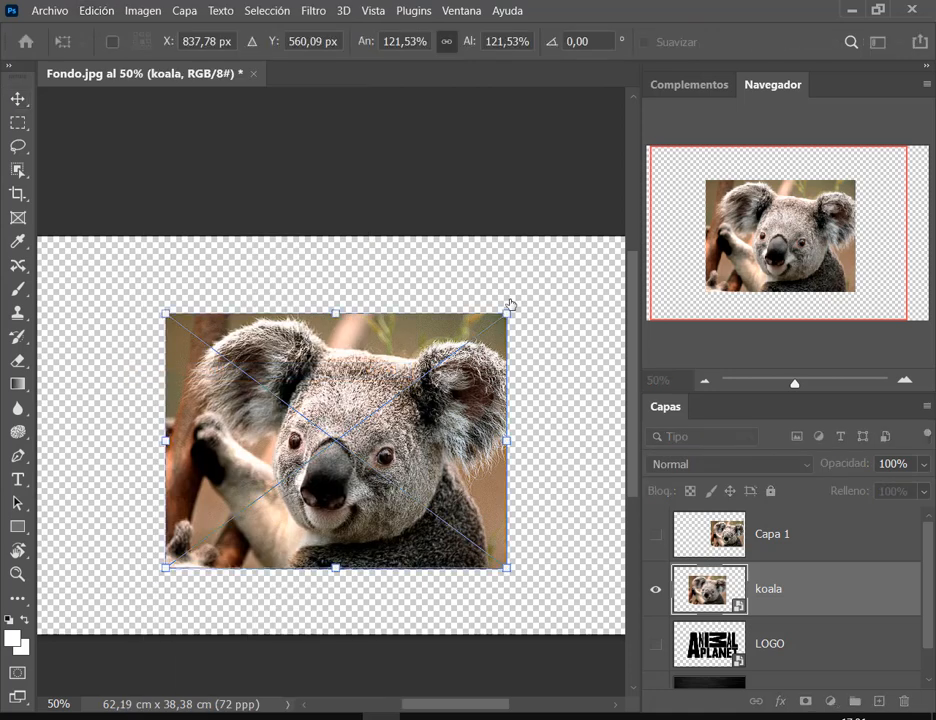
pyautogui.moveTo(510, 315); pyautogui.dragTo(152, 349)
pyautogui.press('Return')
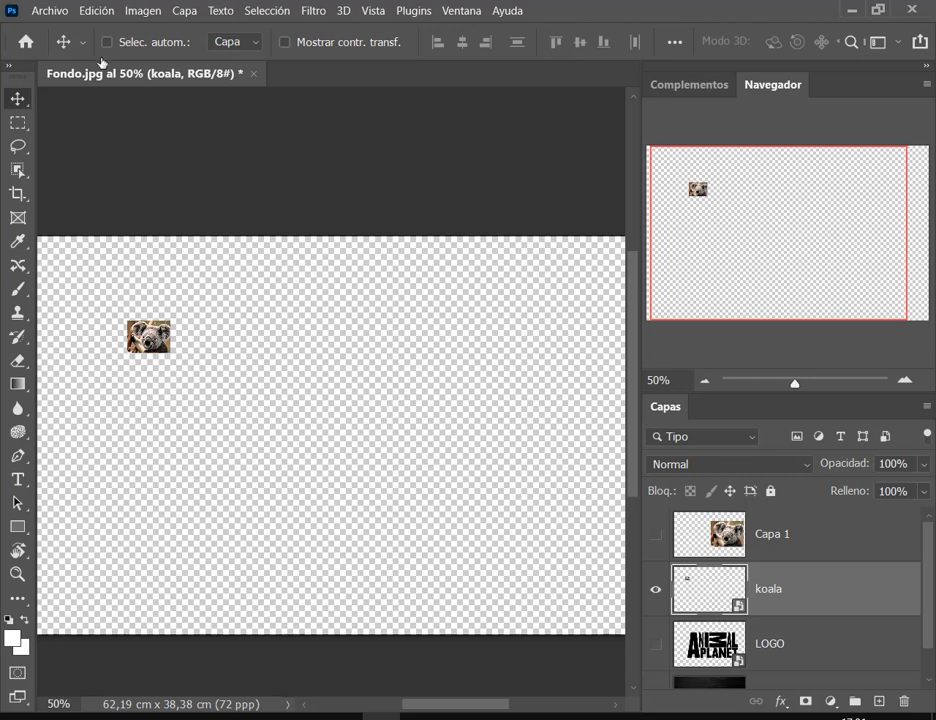
# Enlarge the small koala smart object to about 29% with Free Transform and move it toward the canvas middle.
pyautogui.click(104, 12)
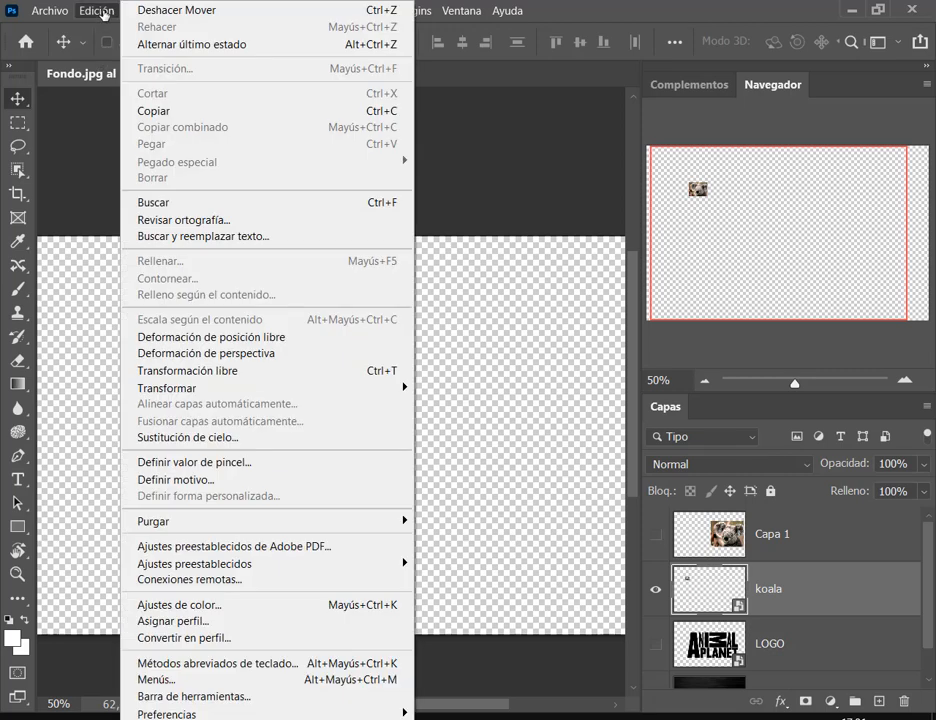
pyautogui.click(240, 371)
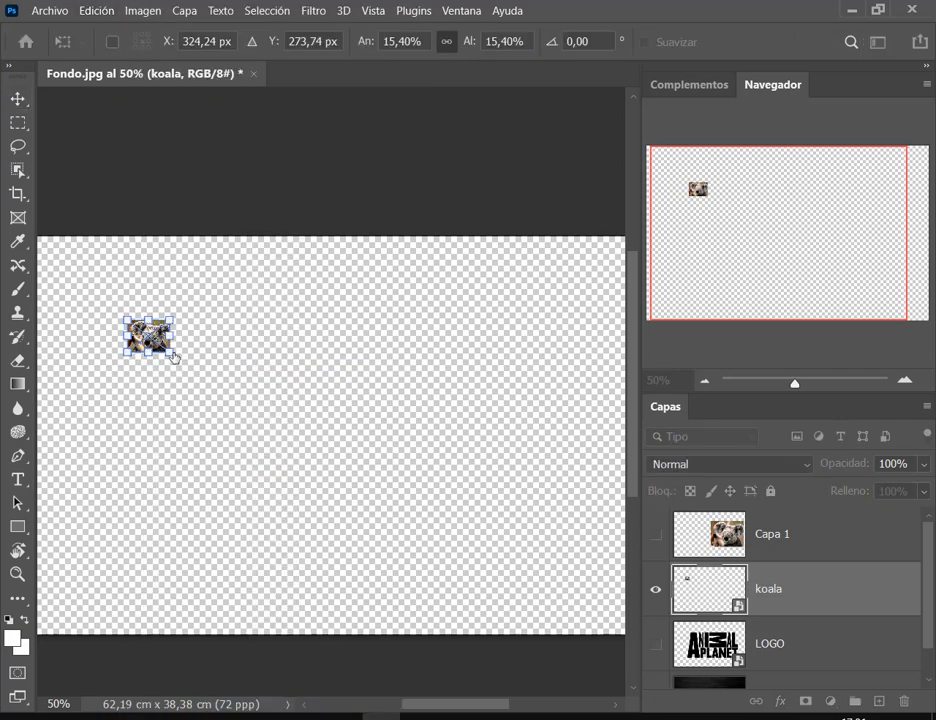
pyautogui.moveTo(173, 355); pyautogui.dragTo(213, 384)
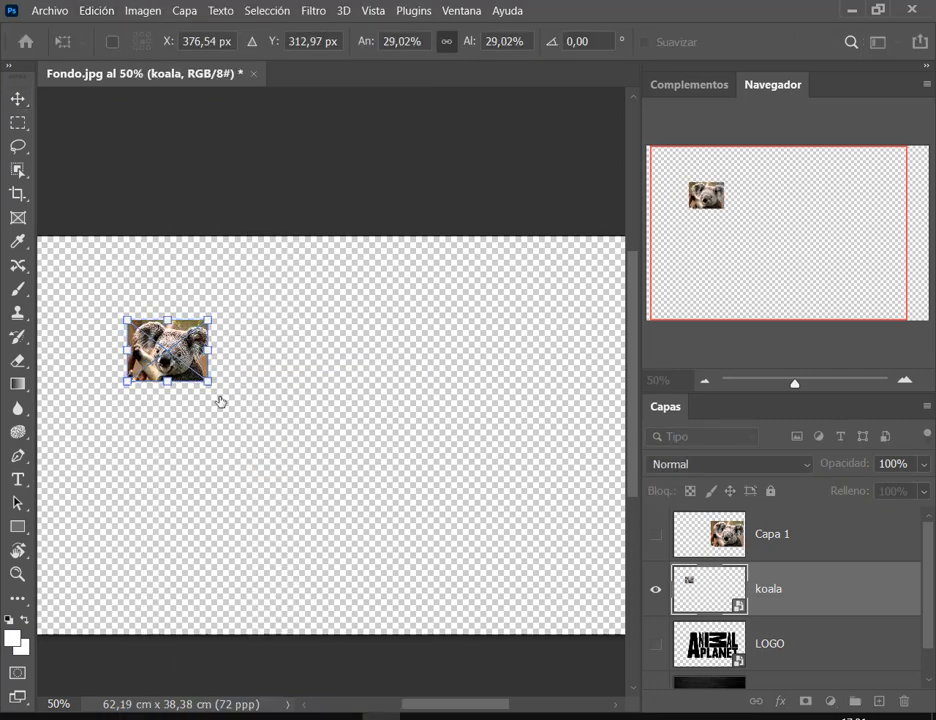
pyautogui.press('Return')
pyautogui.moveTo(169, 356); pyautogui.dragTo(253, 364)
# Enlarge the koala smart object with Free Transform to about 124% and position it near the canvas centre.
pyautogui.click(104, 12)
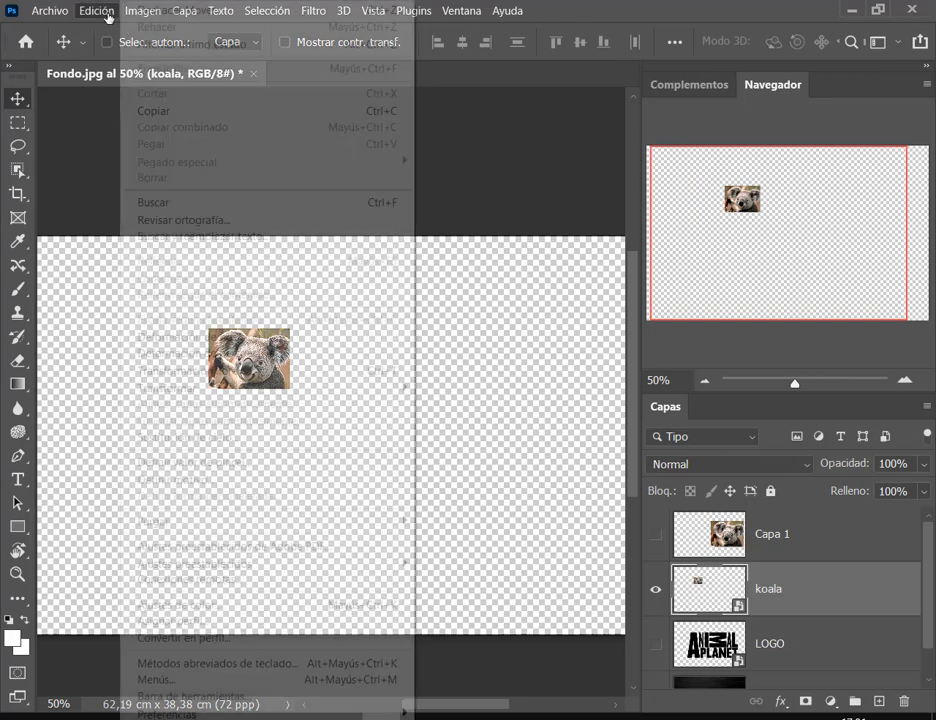
pyautogui.click(193, 372)
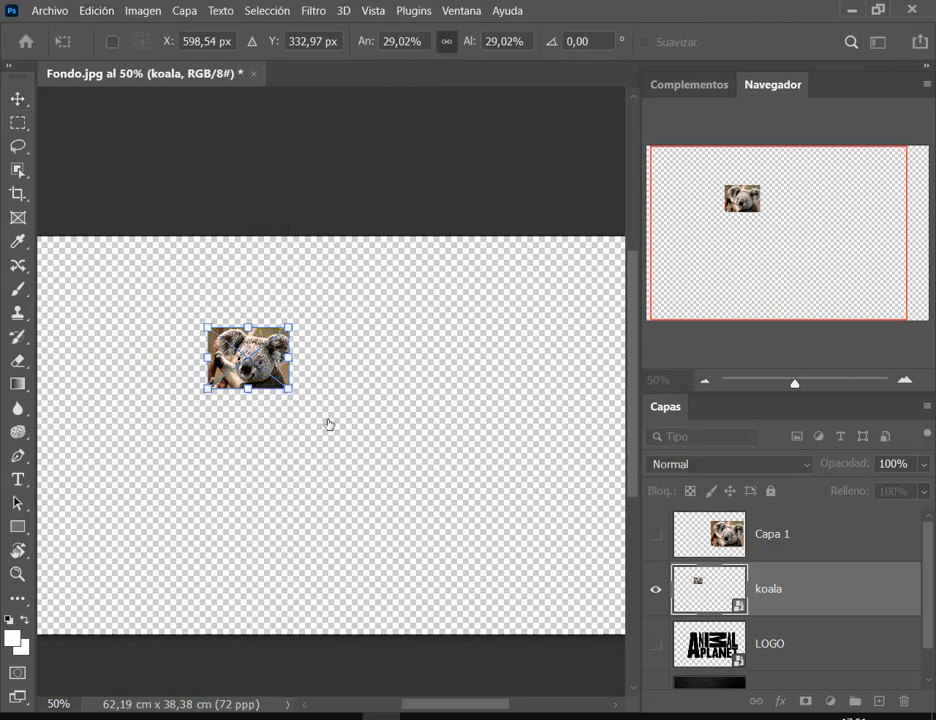
pyautogui.moveTo(289, 389); pyautogui.dragTo(558, 586)
pyautogui.moveTo(496, 495); pyautogui.dragTo(432, 464)
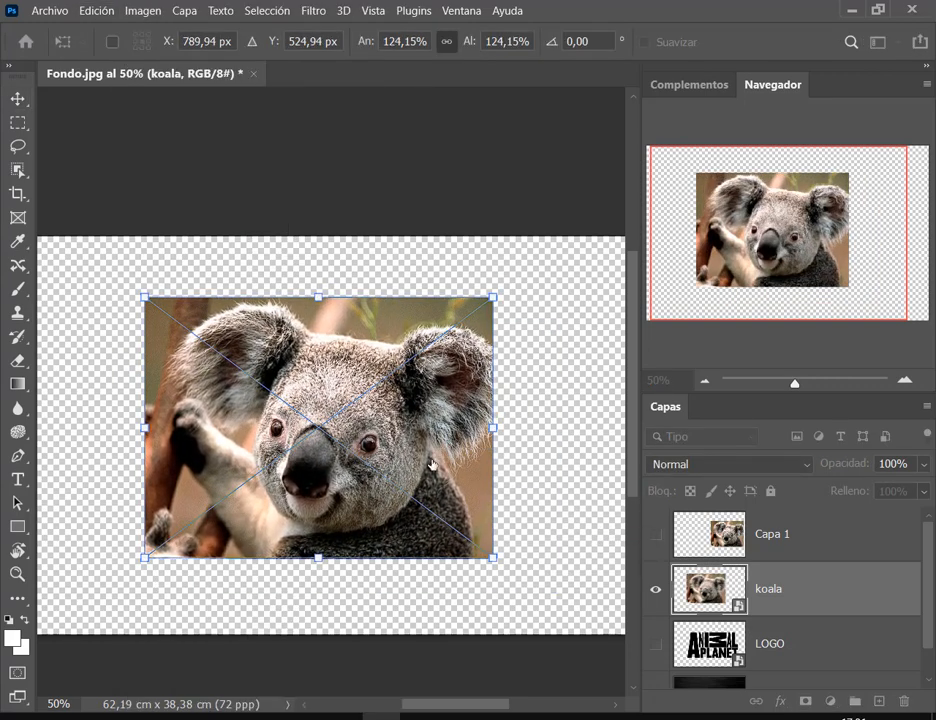
pyautogui.press('Return')
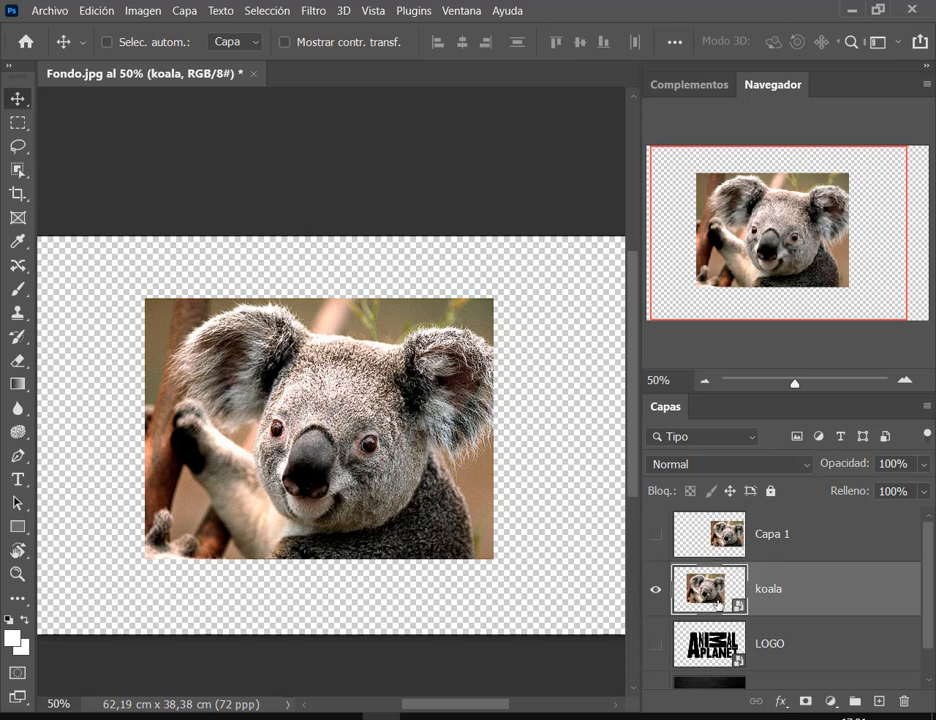
# Open the koala smart object's source image without colour management, examine it, and close koala.jpg.
pyautogui.click(106, 42)
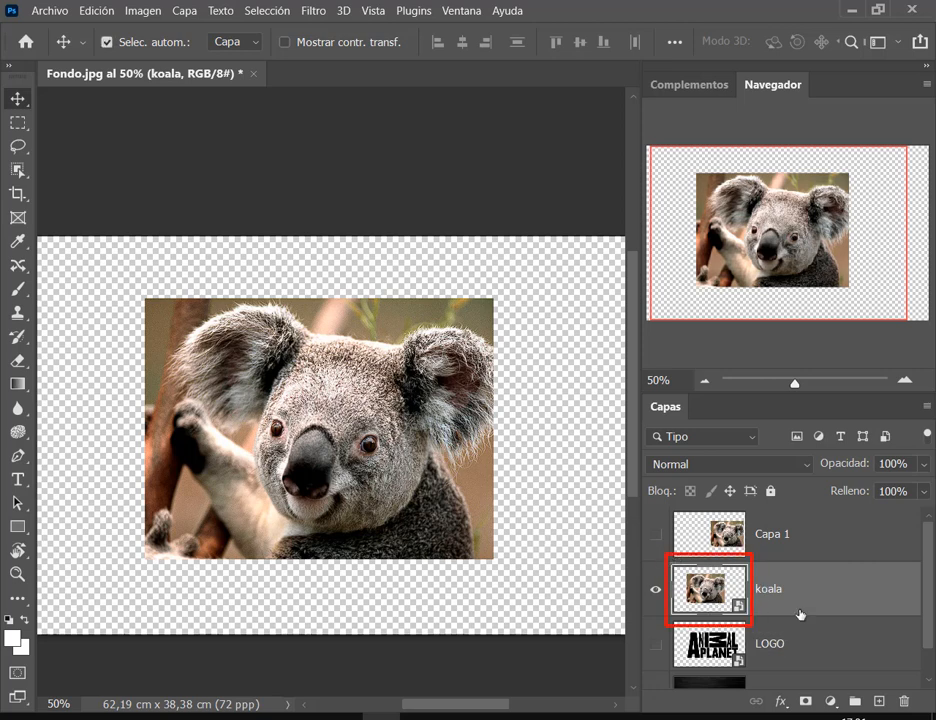
pyautogui.click(106, 42)
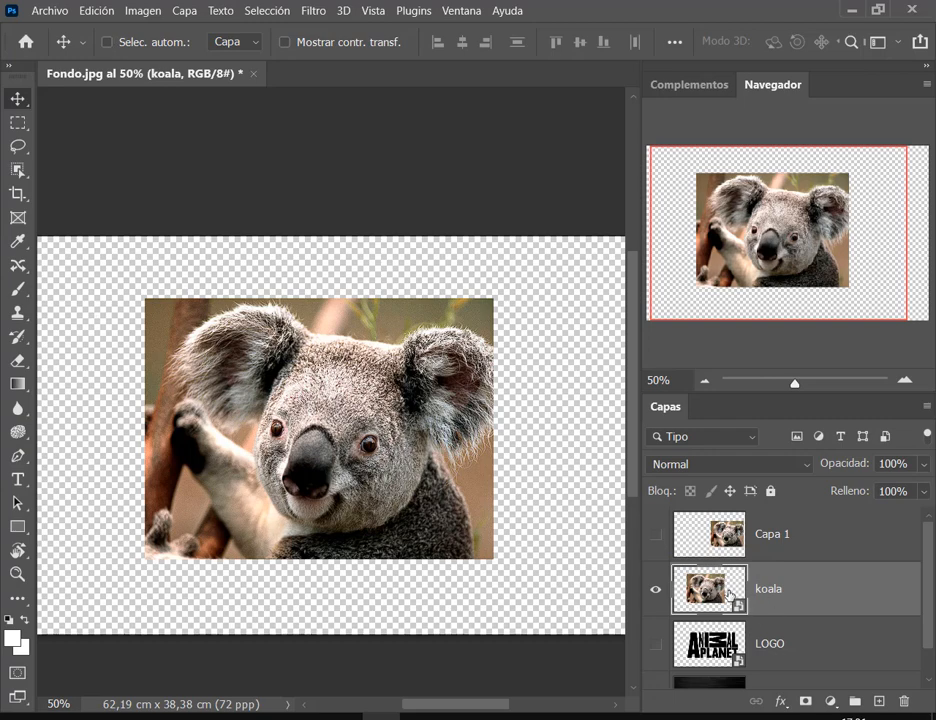
pyautogui.doubleClick(727, 591)
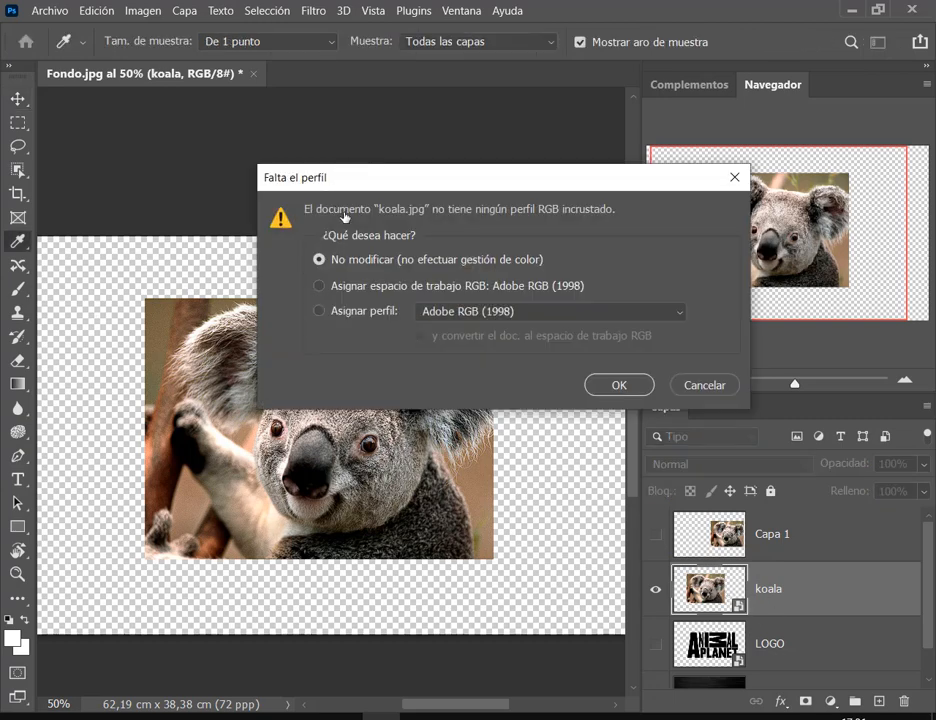
pyautogui.click(612, 386)
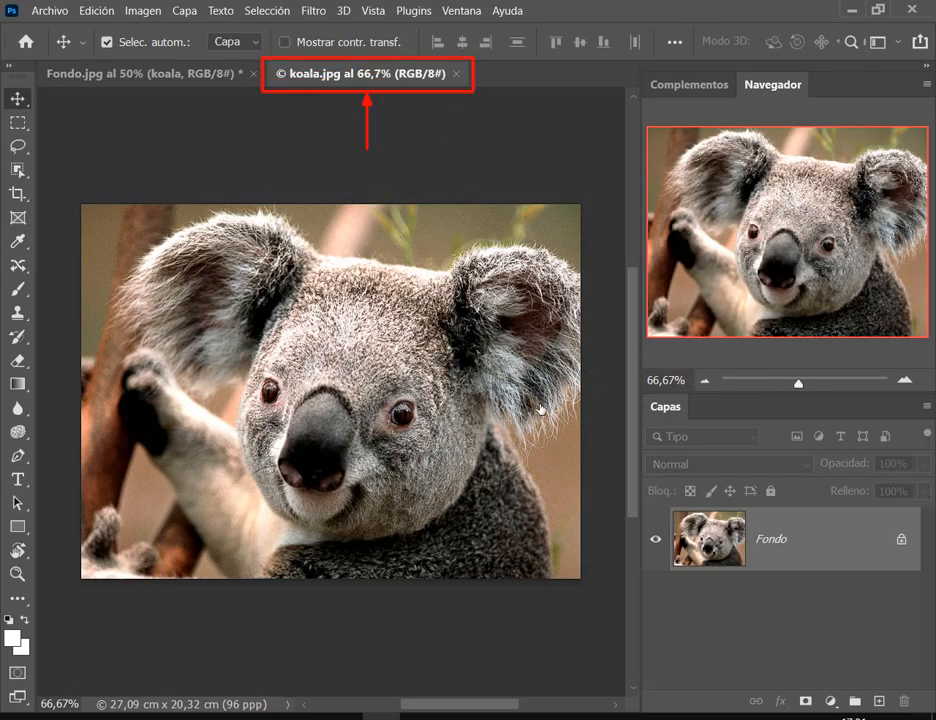
pyautogui.moveTo(75, 193)
pyautogui.mouseDown()
pyautogui.moveTo(111, 205)
pyautogui.moveTo(605, 603)
pyautogui.mouseUp()
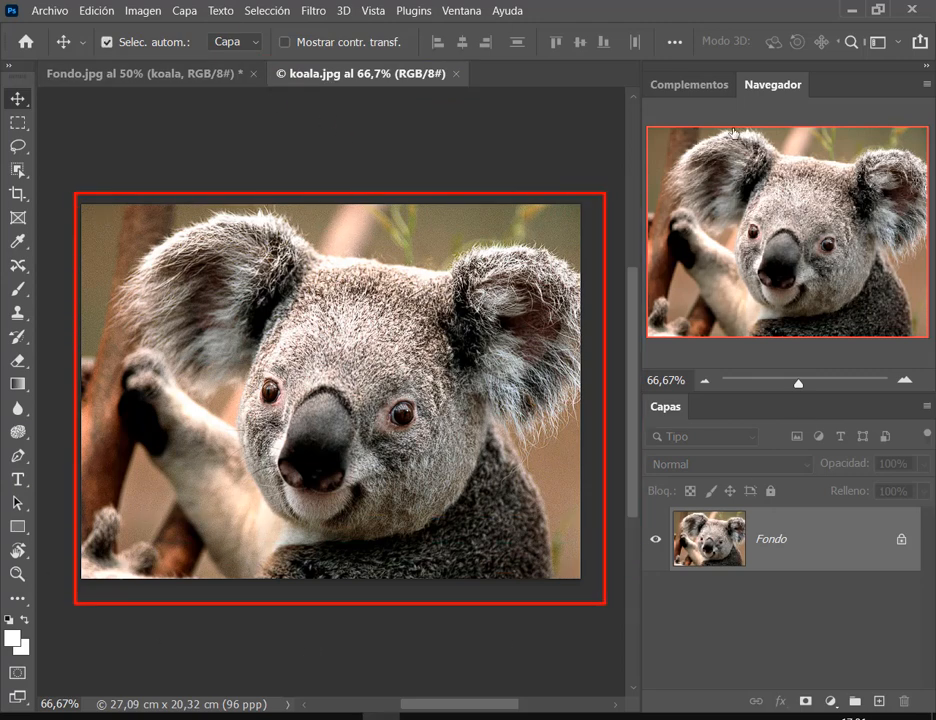
pyautogui.press('Escape')
pyautogui.click(456, 75)
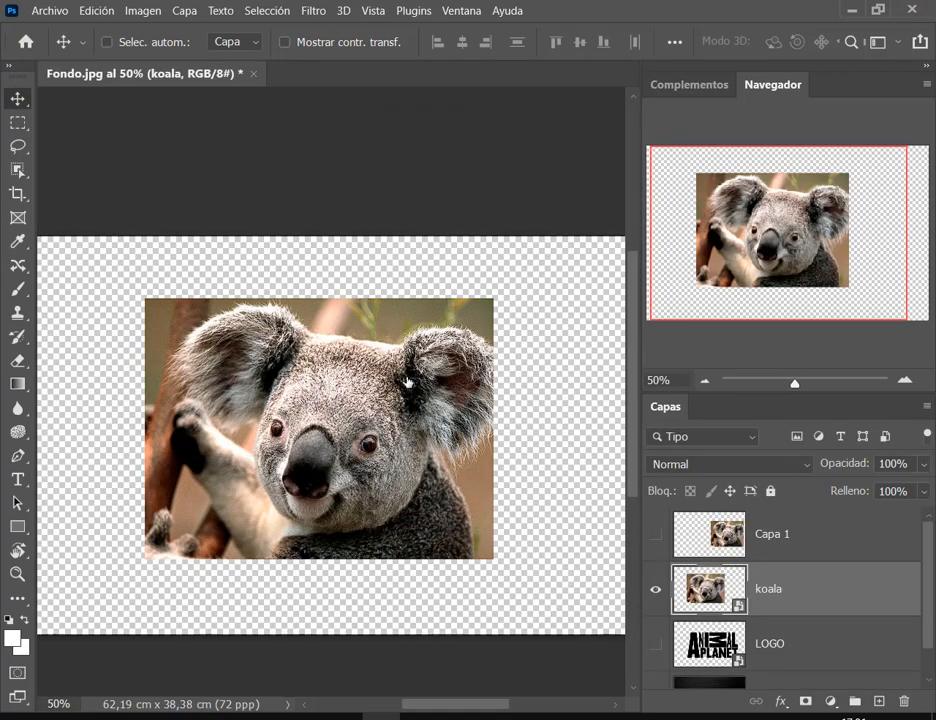
# Move the koala smart object slightly up and left, and briefly reopen its source image without colour management.
pyautogui.moveTo(387, 436); pyautogui.dragTo(359, 424)
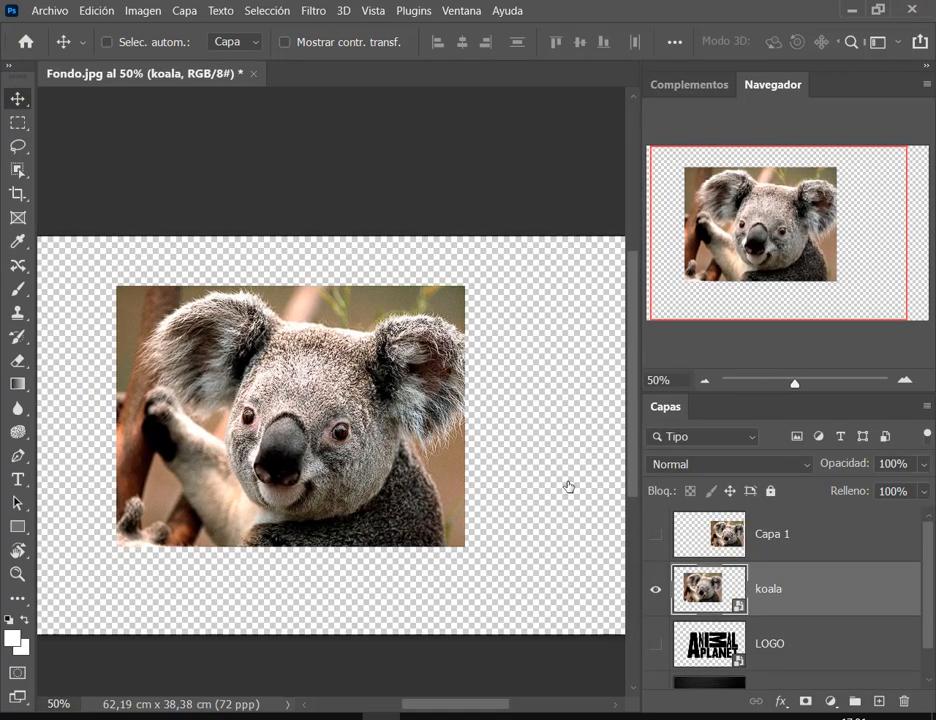
pyautogui.doubleClick(694, 590)
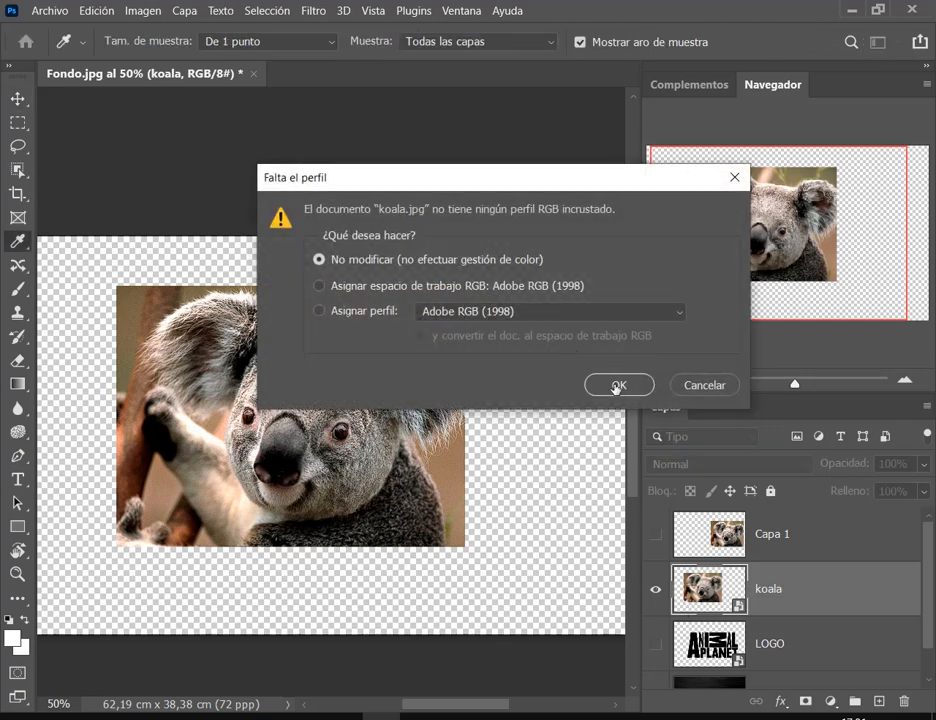
pyautogui.click(614, 385)
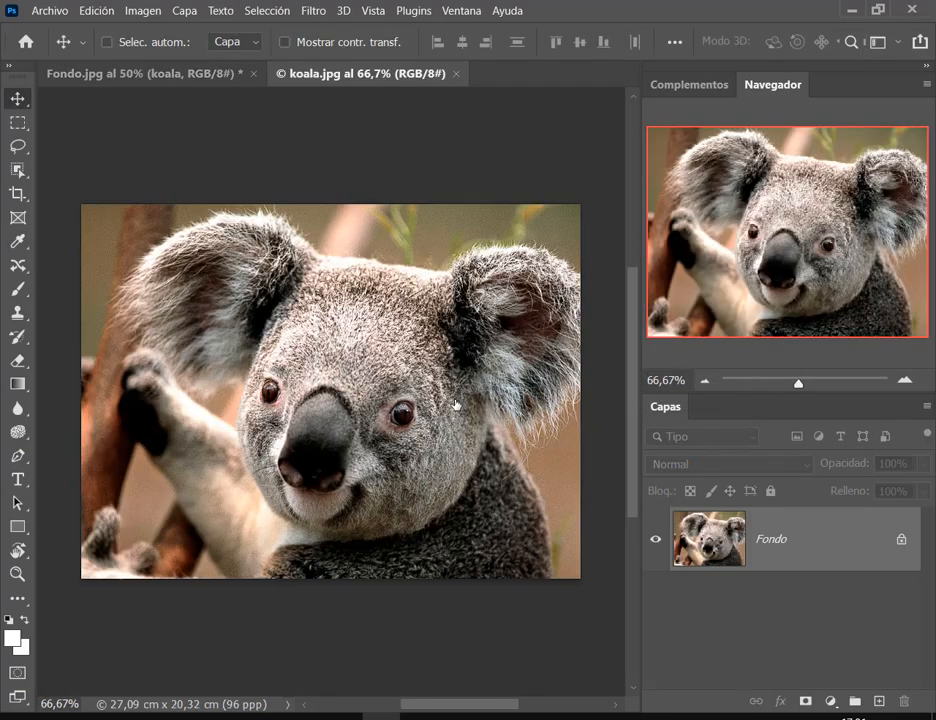
pyautogui.click(456, 74)
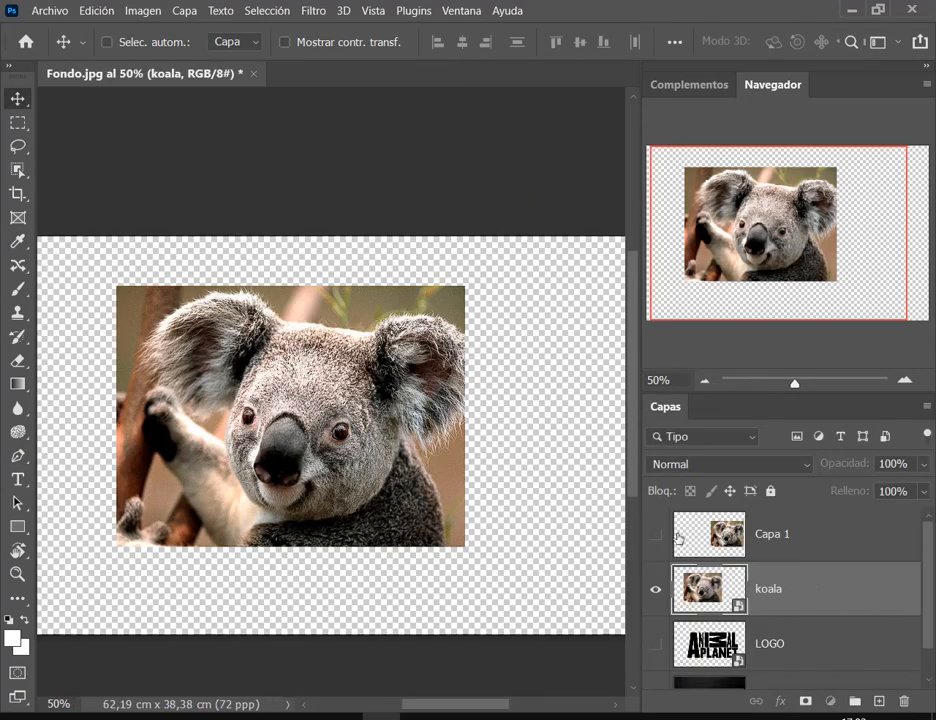
# Show Capa 1 alone near the canvas centre with koala hidden, and open its layer style settings without changing them.
pyautogui.click(657, 536)
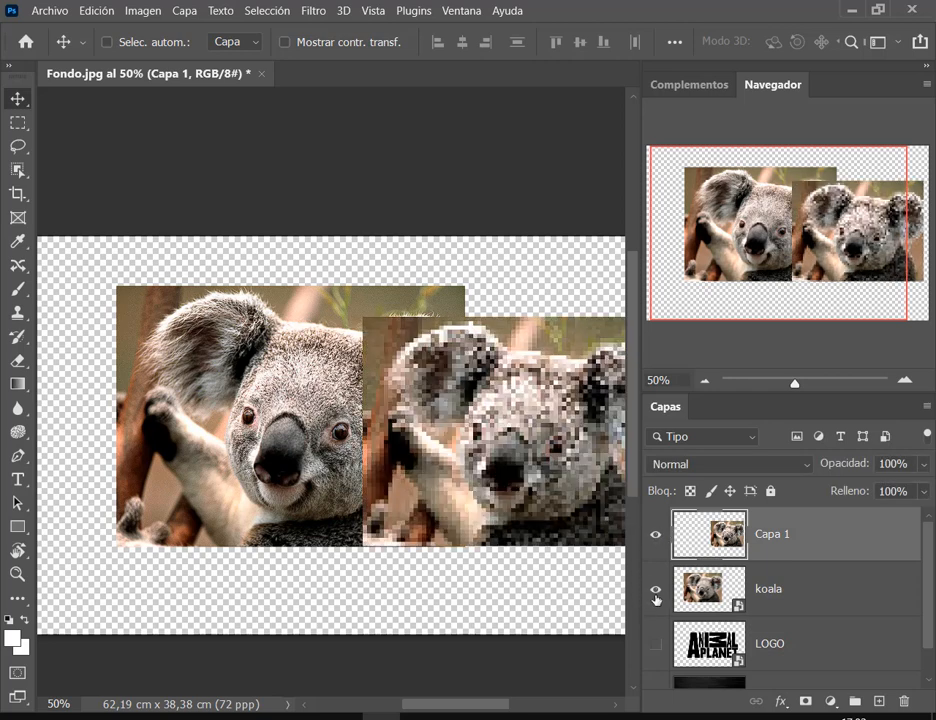
pyautogui.click(656, 590)
pyautogui.moveTo(556, 362); pyautogui.dragTo(371, 360)
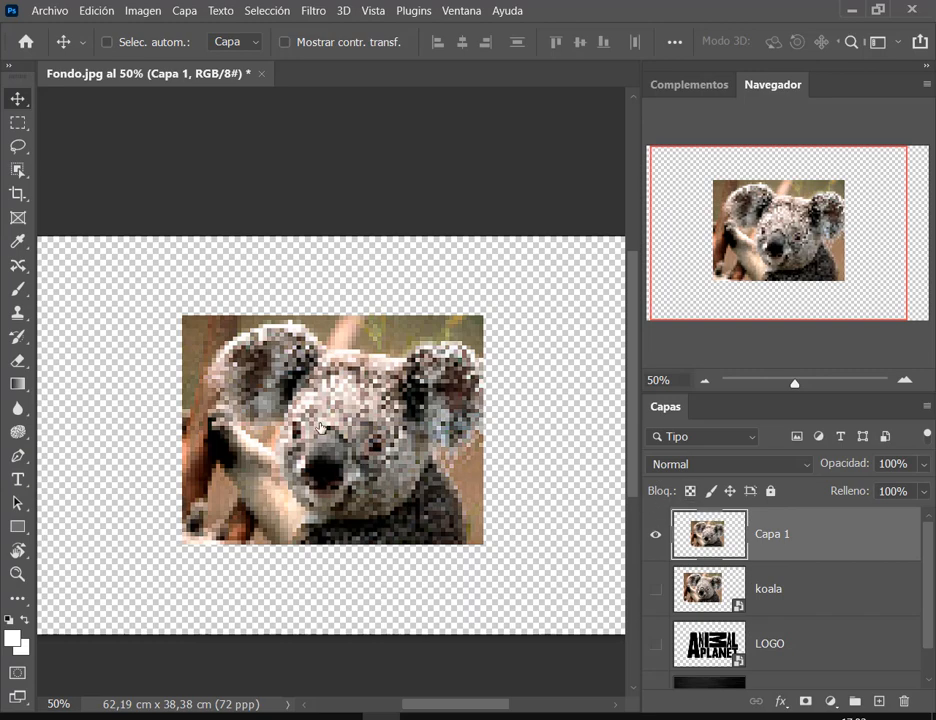
pyautogui.doubleClick(707, 547)
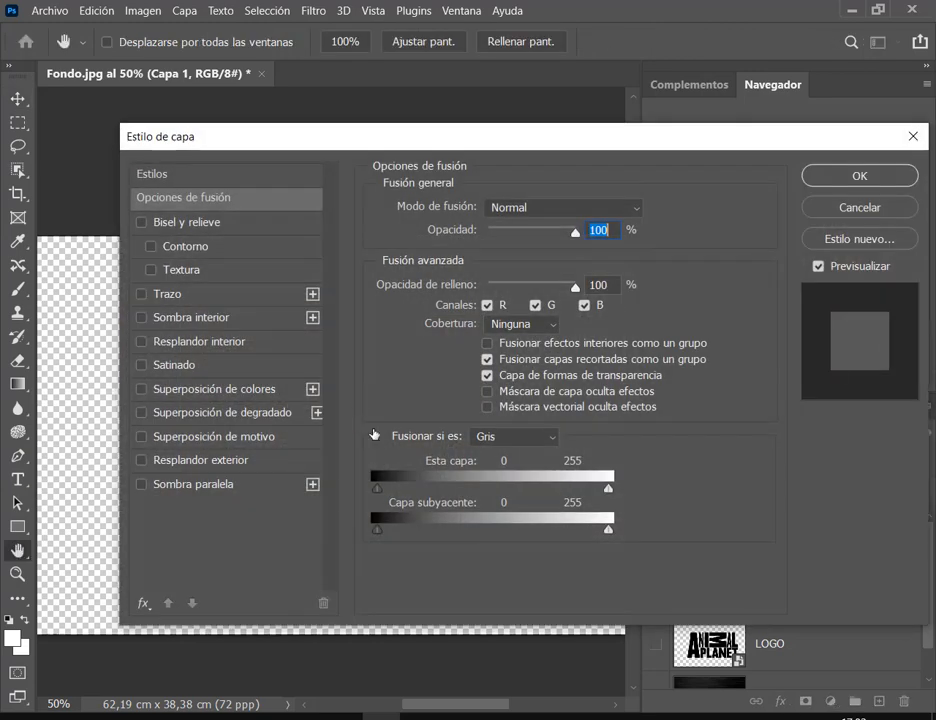
pyautogui.click(862, 207)
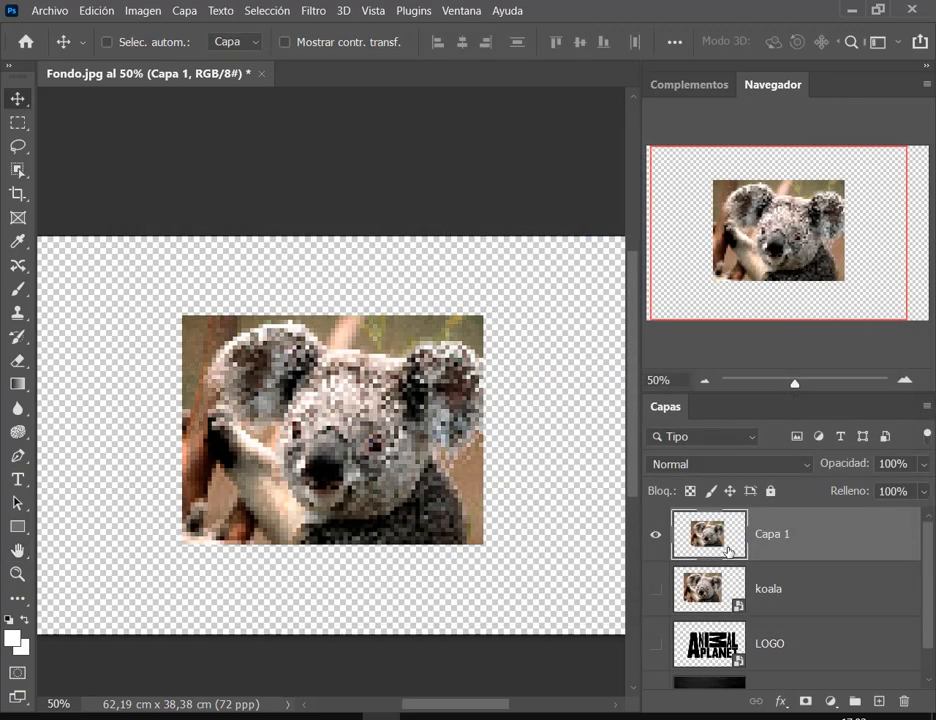
# Delete the Capa 1 layer, show the koala smart object again and move it slightly down and right.
pyautogui.moveTo(696, 530); pyautogui.dragTo(903, 702)
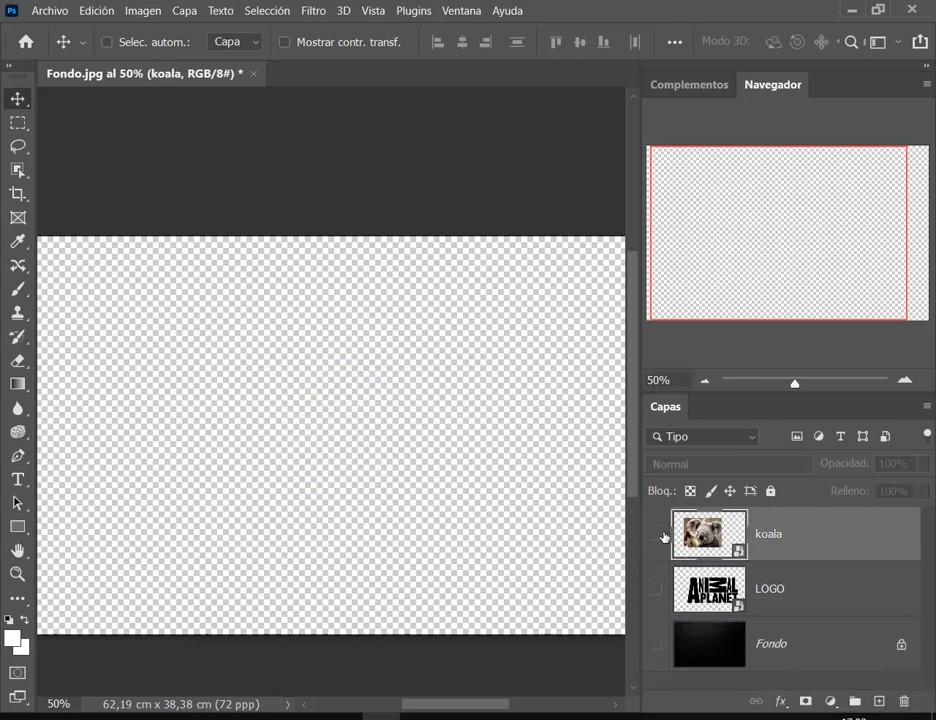
pyautogui.click(660, 535)
pyautogui.moveTo(427, 474); pyautogui.dragTo(445, 487)
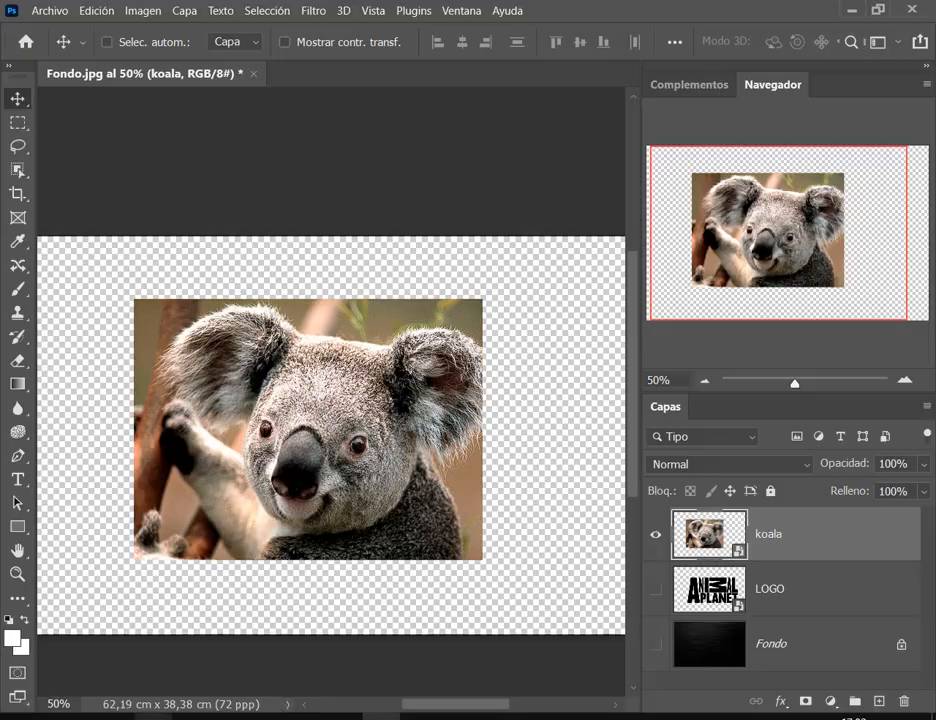
# Open koala.jpg from the file explorer without colour management, copy its image into Fondo.jpg as a raster layer, and close koala.jpg.
pyautogui.click(155, 716)
pyautogui.moveTo(723, 258); pyautogui.dragTo(410, 70)
pyautogui.click(608, 382)
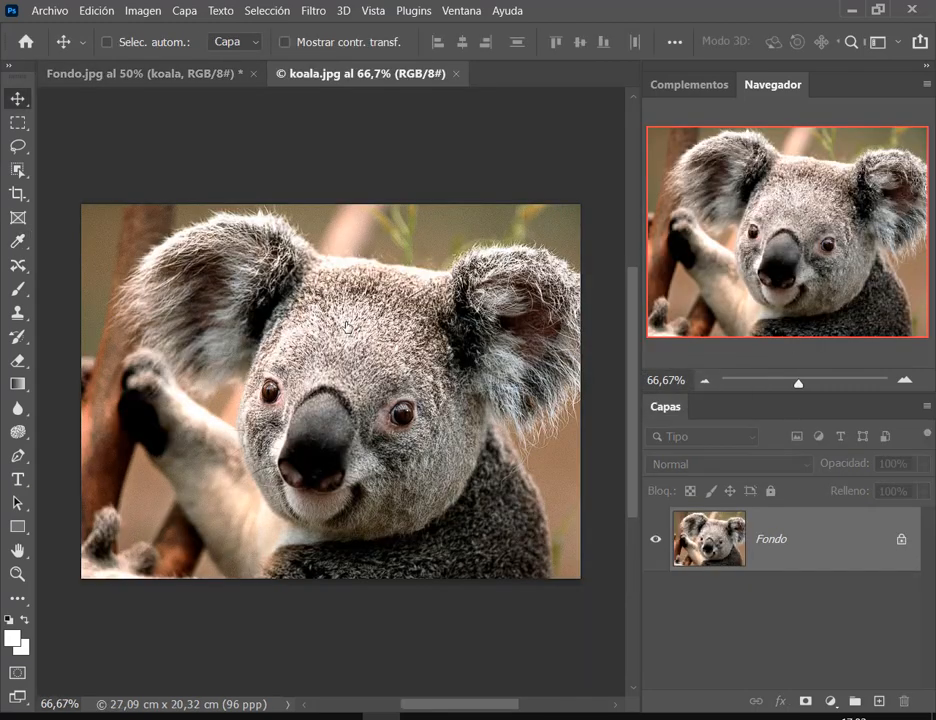
pyautogui.moveTo(207, 72); pyautogui.dragTo(440, 384)
pyautogui.click(464, 75)
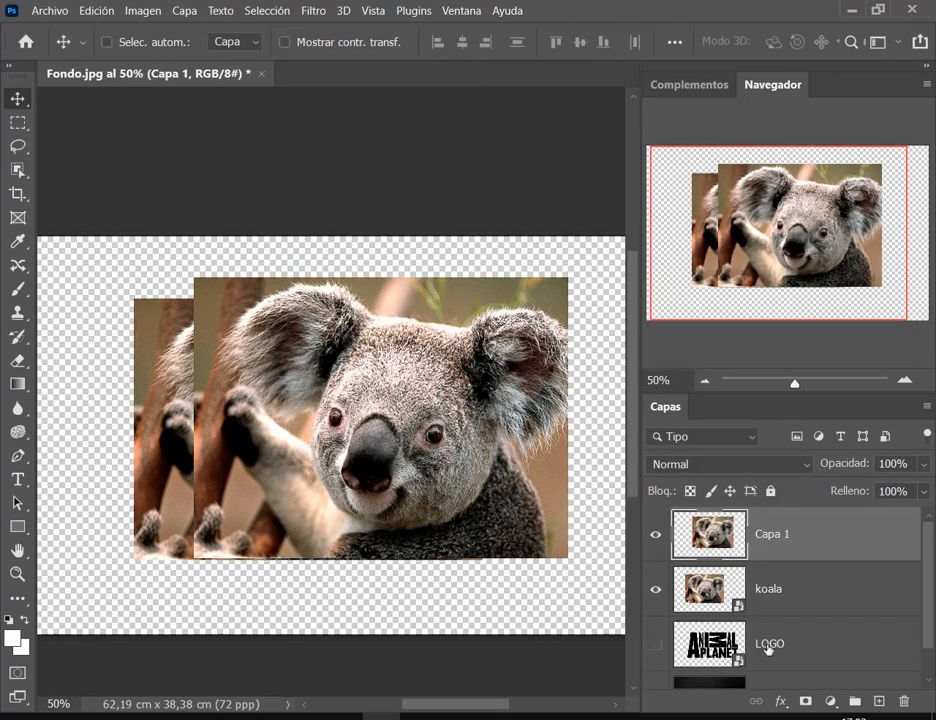
# Hide the koala smart object and move the Capa 1 raster koala to the middle of the canvas.
pyautogui.click(656, 590)
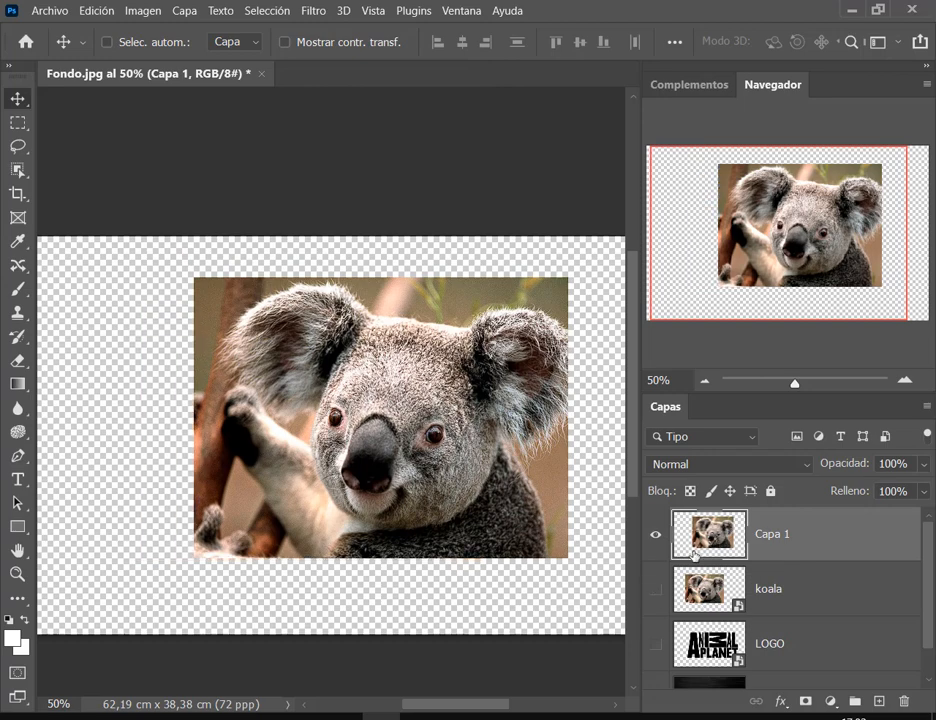
pyautogui.moveTo(426, 363); pyautogui.dragTo(383, 374)
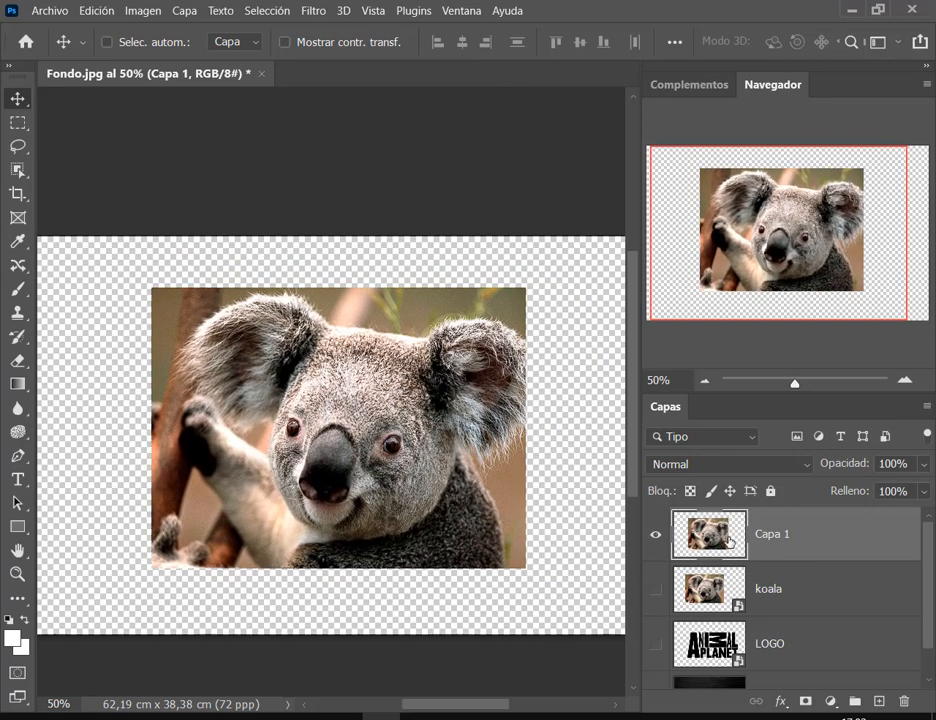
pyautogui.click(704, 381)
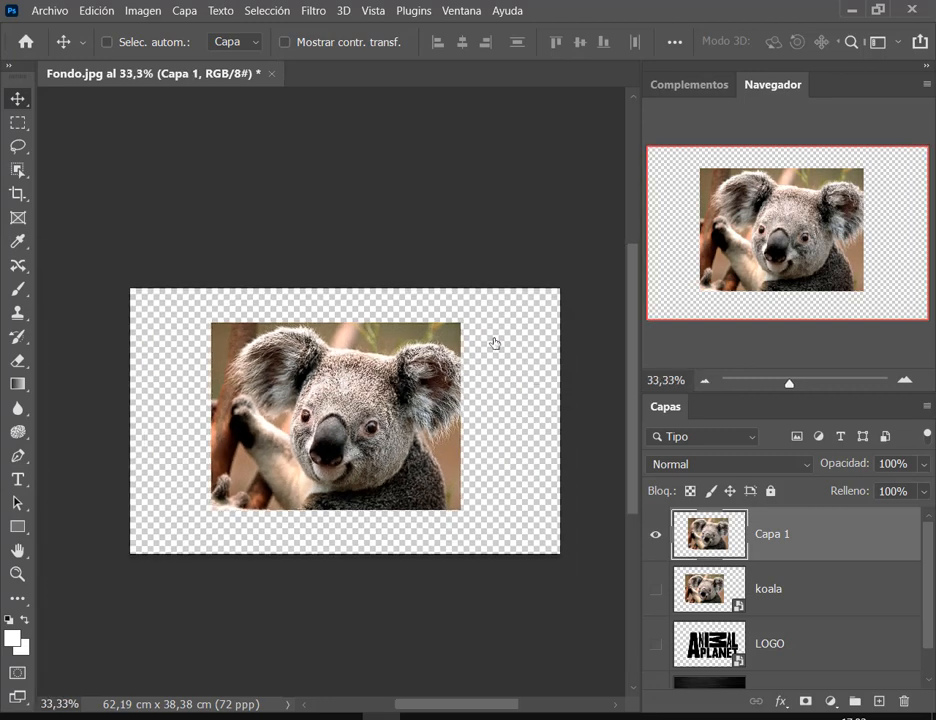
pyautogui.click(903, 379)
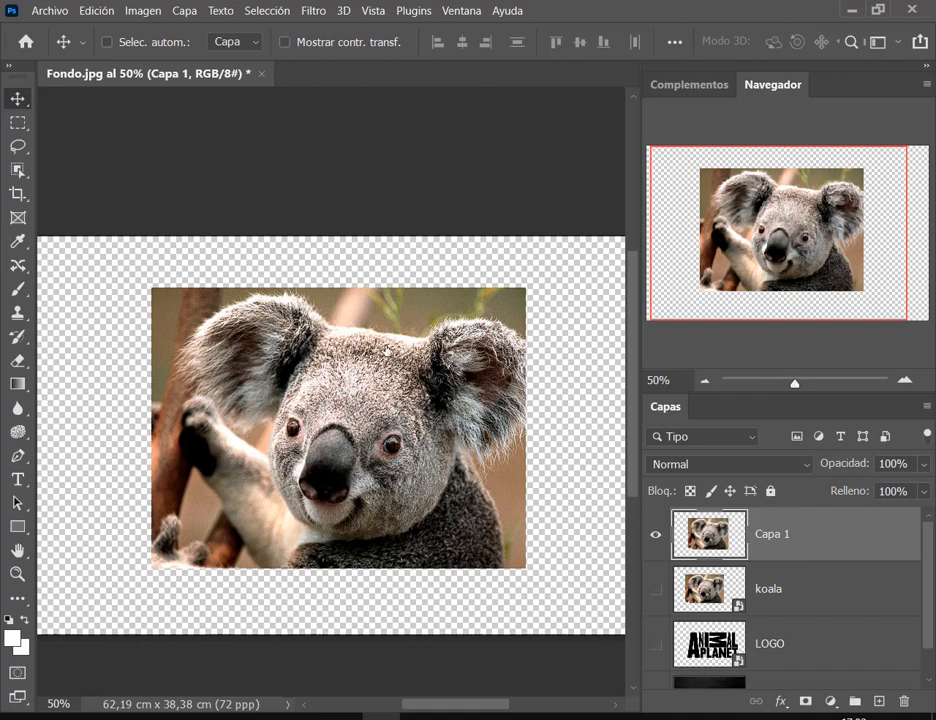
# Apply a Gaussian Blur with a radius of 4,9 pixels to the Capa 1 raster koala.
pyautogui.click(315, 10)
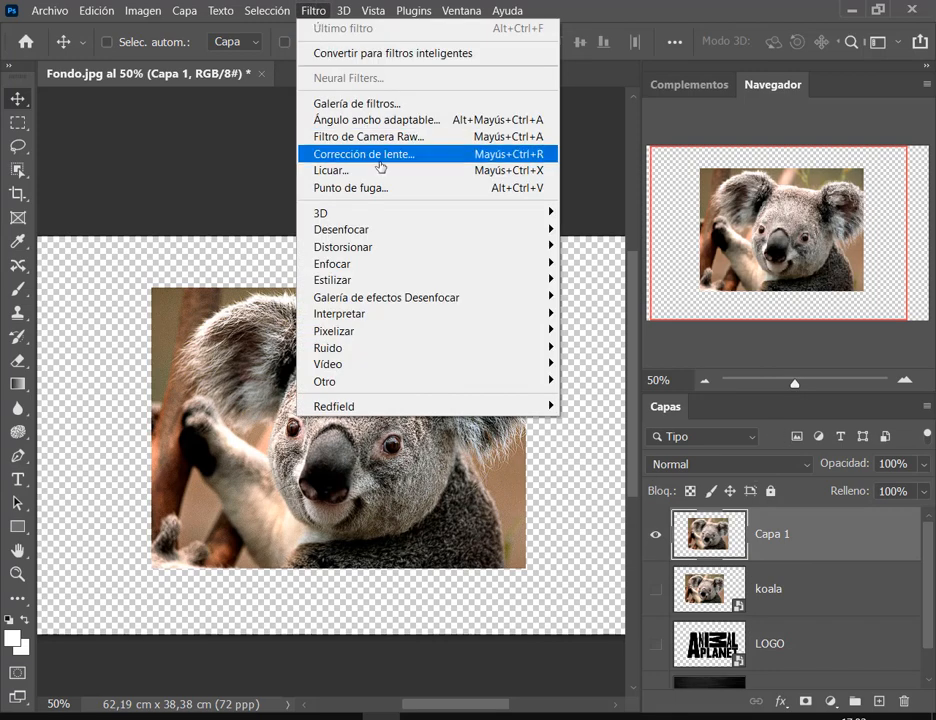
pyautogui.moveTo(380, 232)
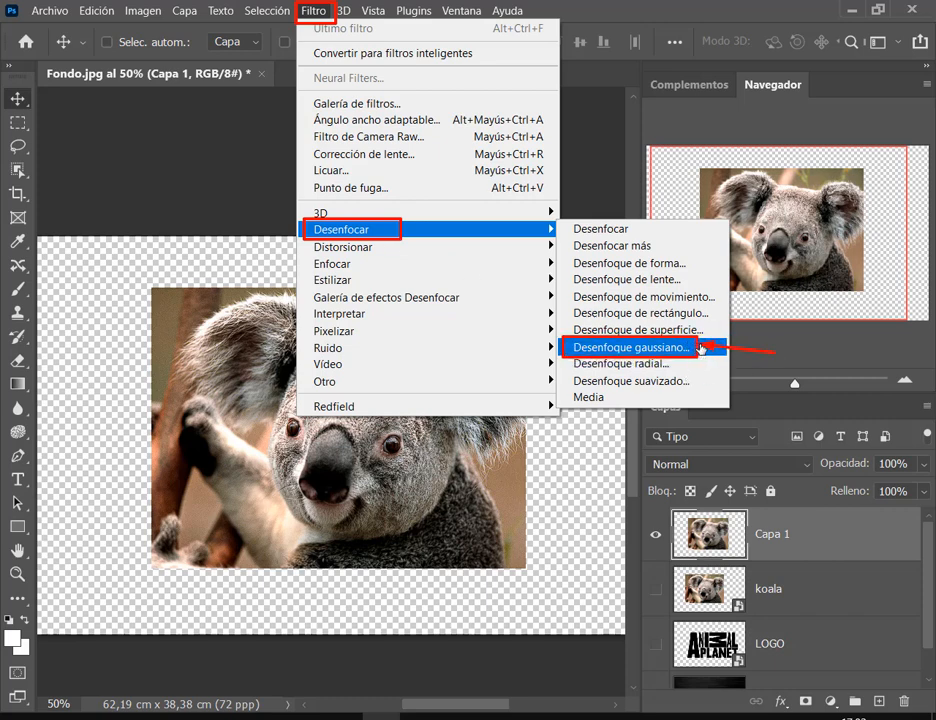
pyautogui.click(680, 347)
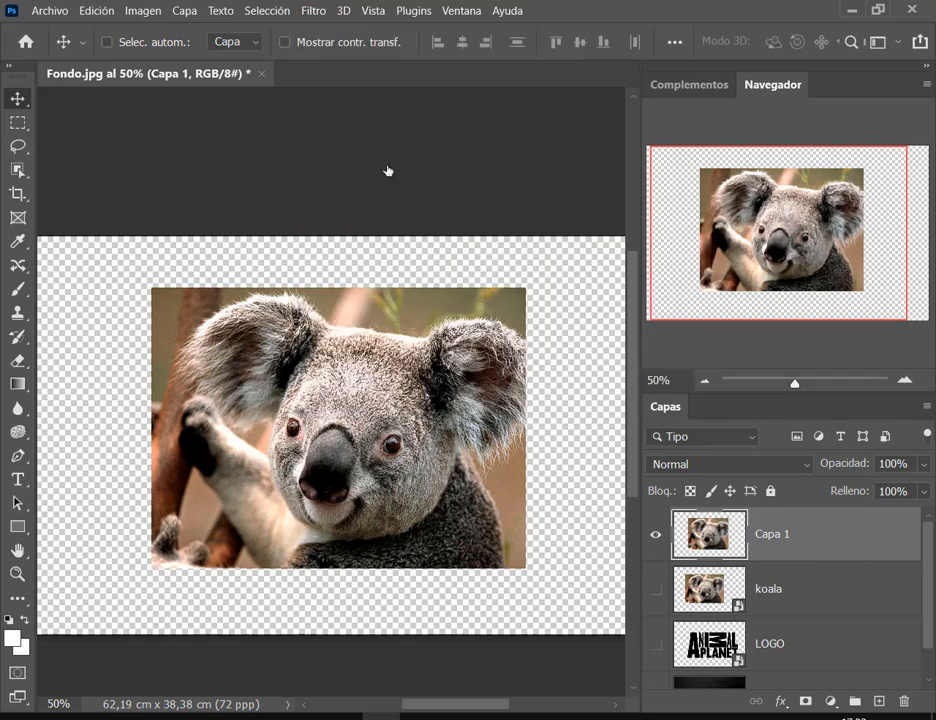
pyautogui.click(312, 11)
pyautogui.moveTo(420, 231)
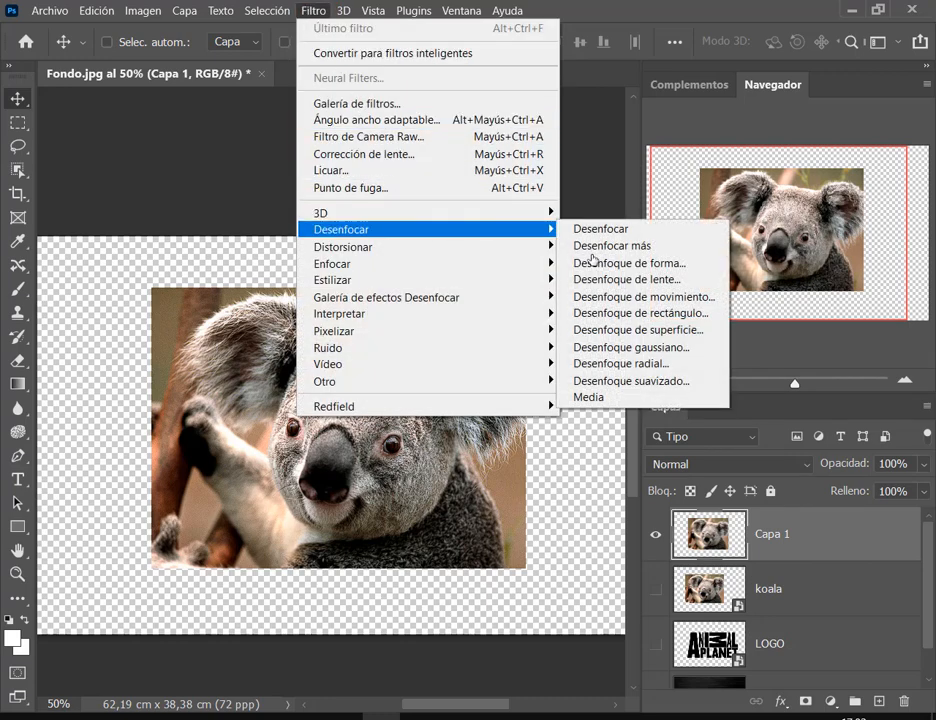
pyautogui.click(660, 347)
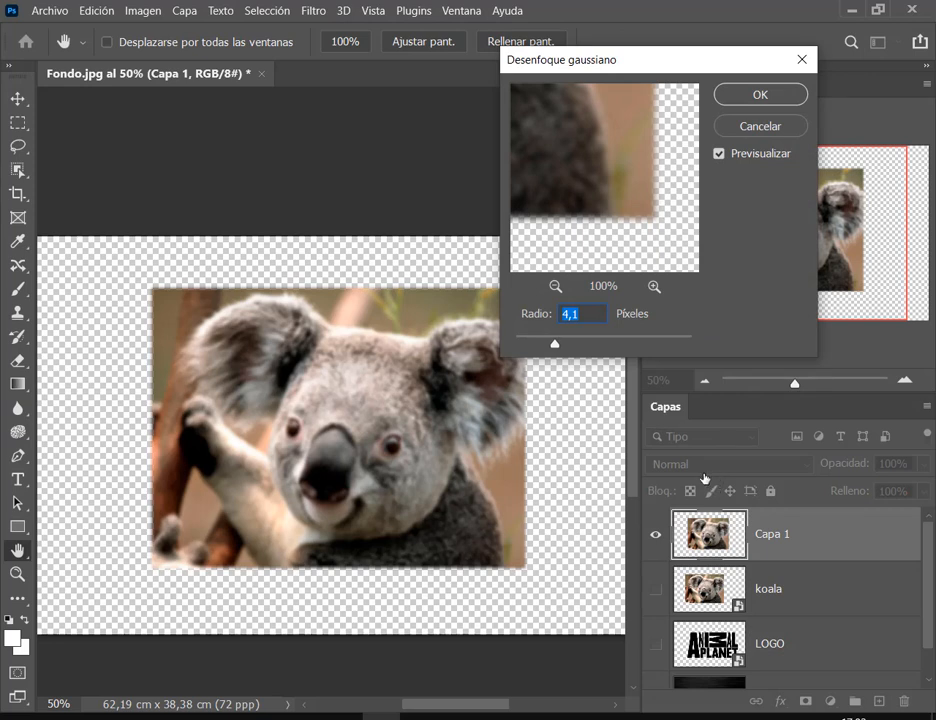
pyautogui.moveTo(555, 343); pyautogui.dragTo(584, 346)
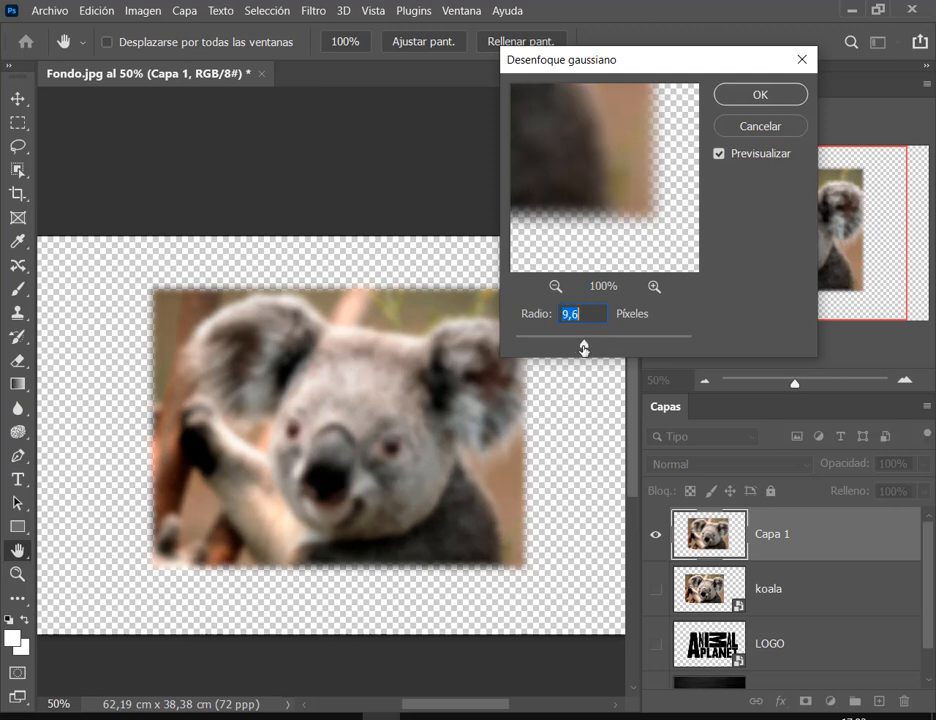
pyautogui.moveTo(584, 347); pyautogui.dragTo(562, 346)
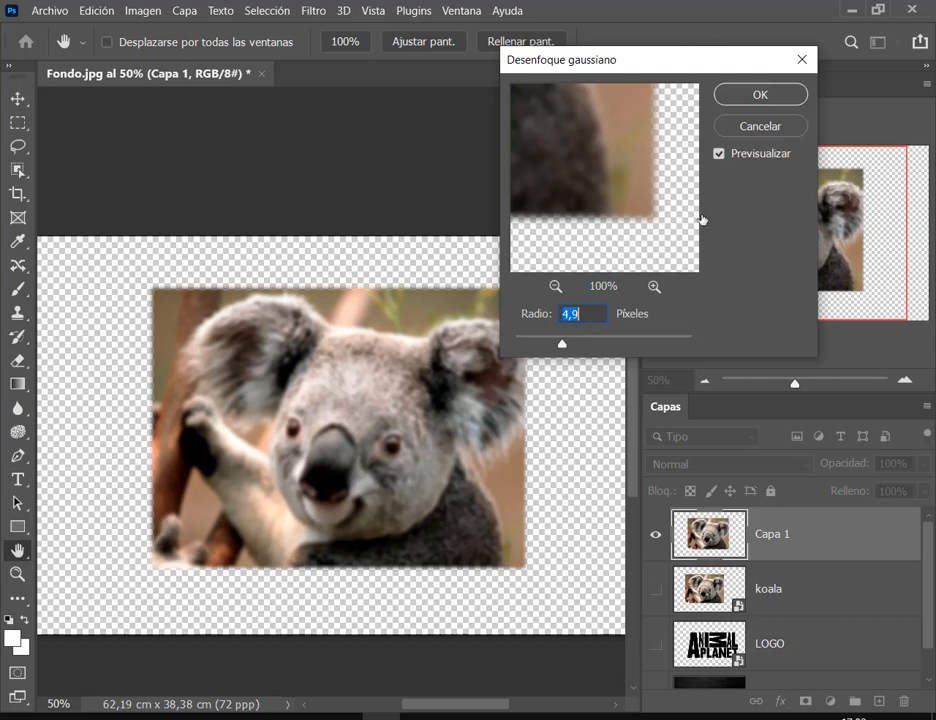
pyautogui.moveTo(633, 67); pyautogui.dragTo(497, 117)
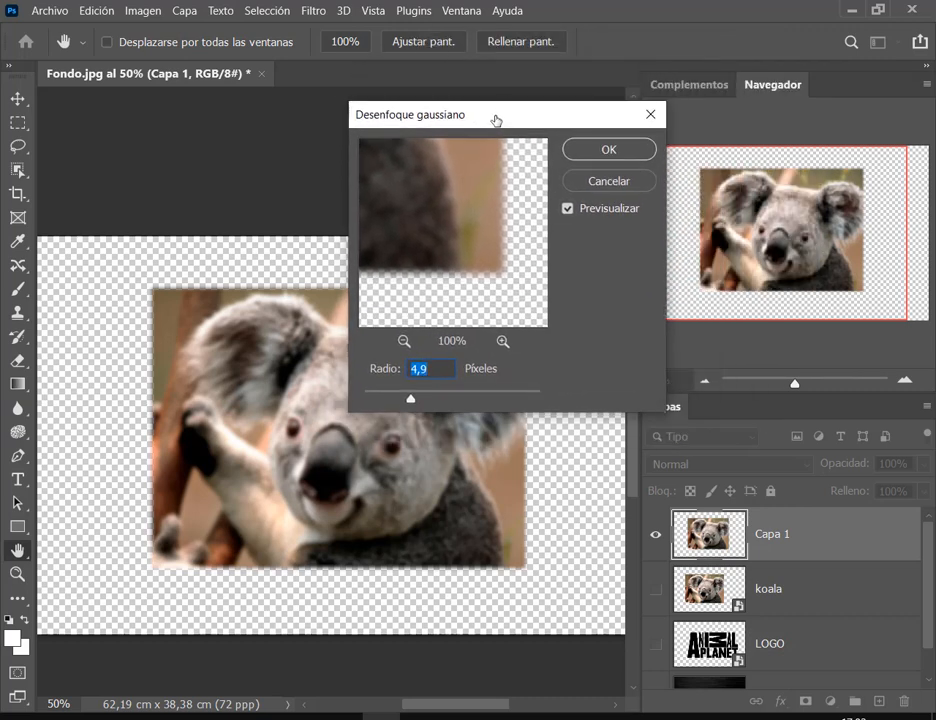
pyautogui.press('alt')
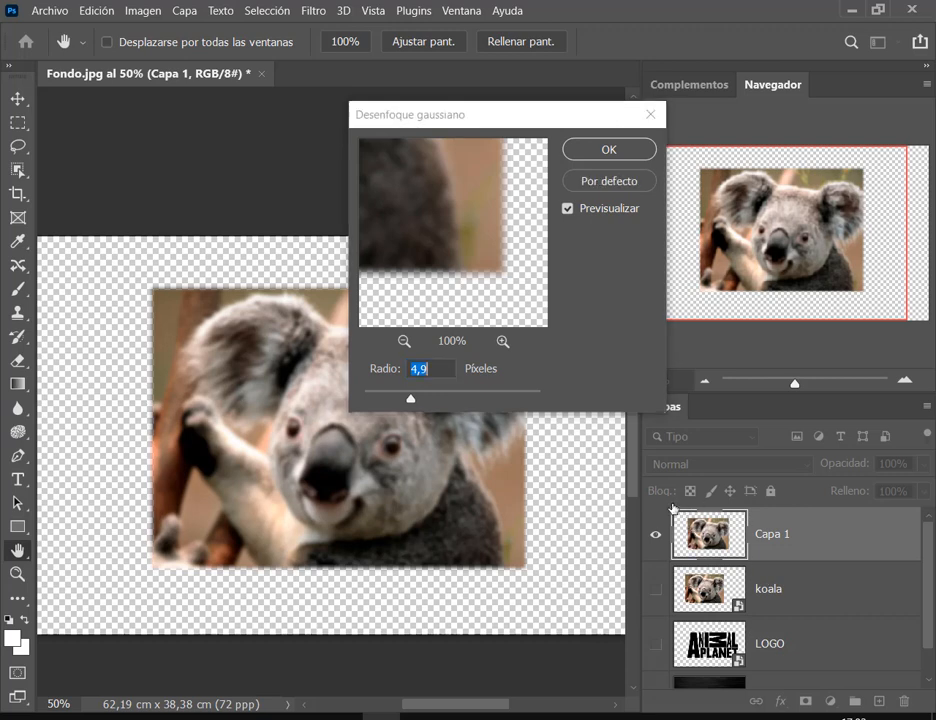
pyautogui.click(609, 149)
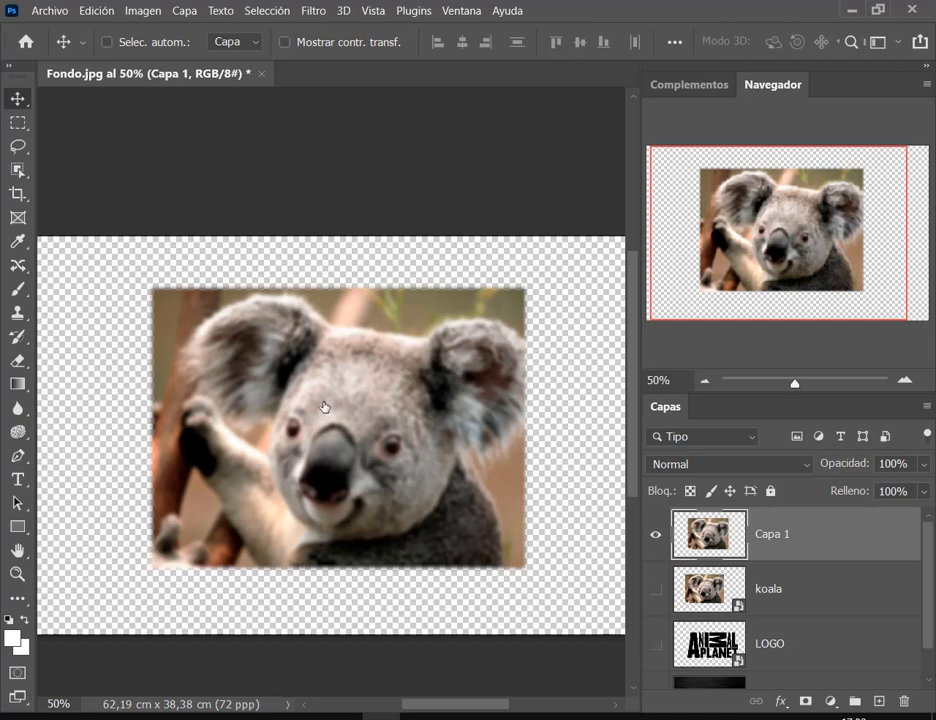
# Save the document as Fondo.psd in the Mascara de recorte folder with its layers kept, and close it.
pyautogui.click(50, 10)
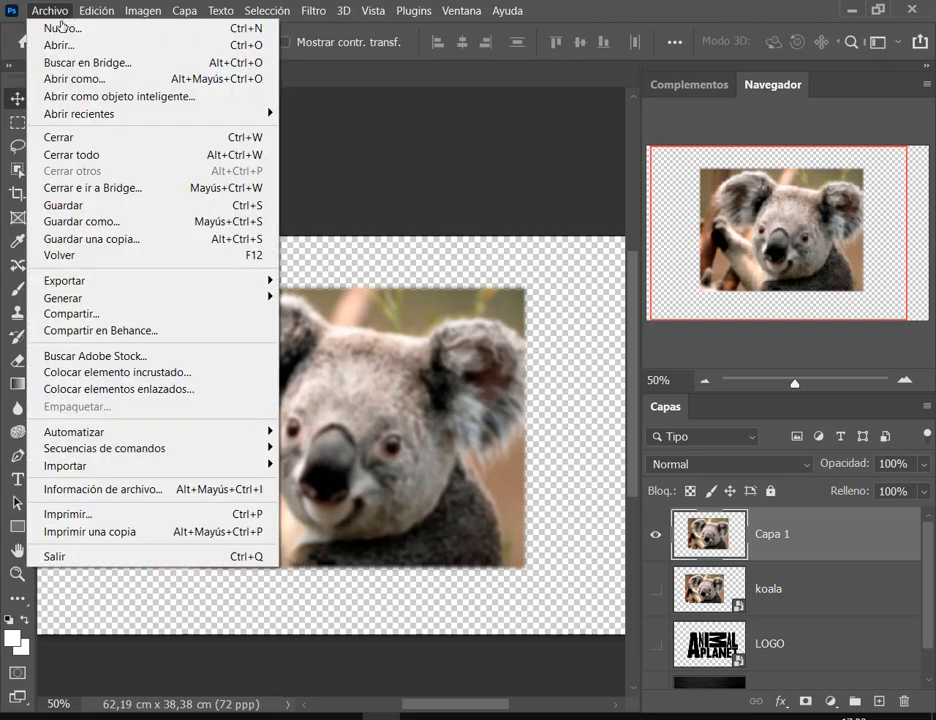
pyautogui.click(90, 206)
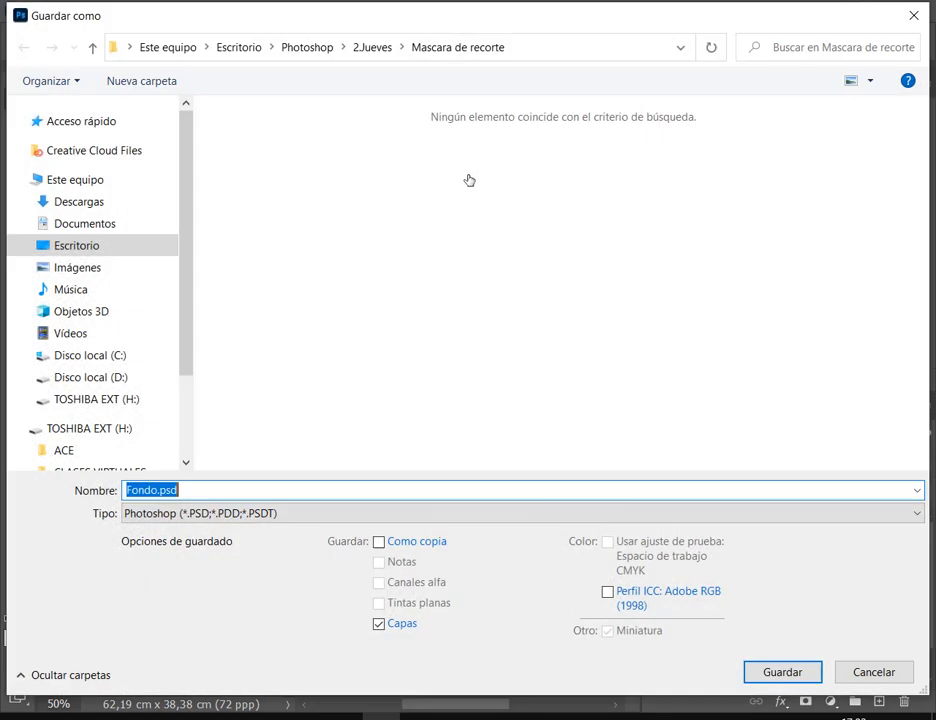
pyautogui.click(778, 672)
pyautogui.click(844, 202)
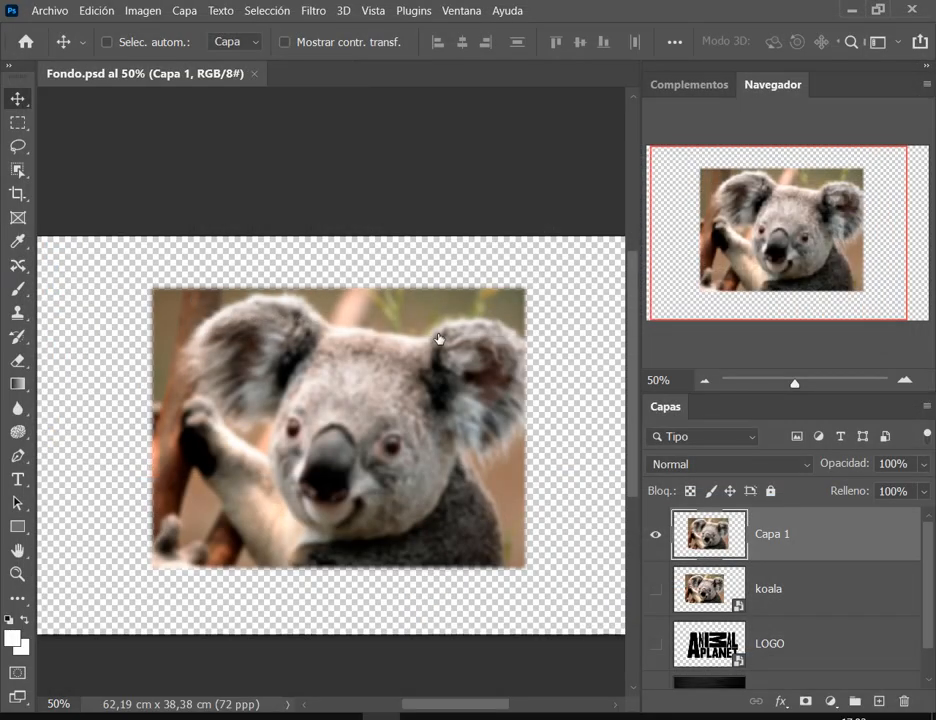
pyautogui.click(98, 11)
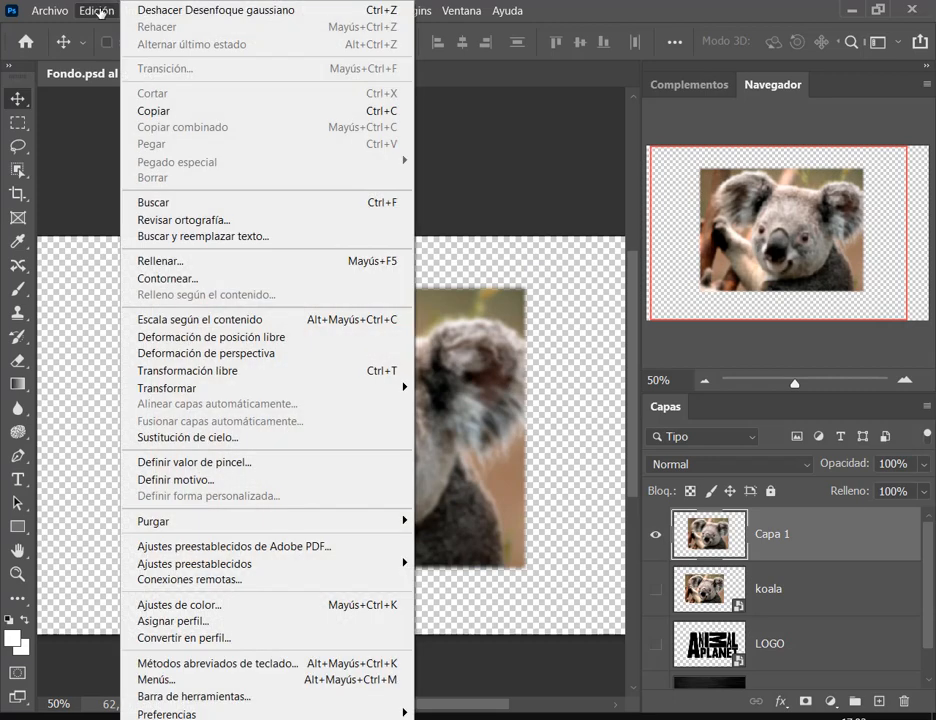
pyautogui.click(98, 11)
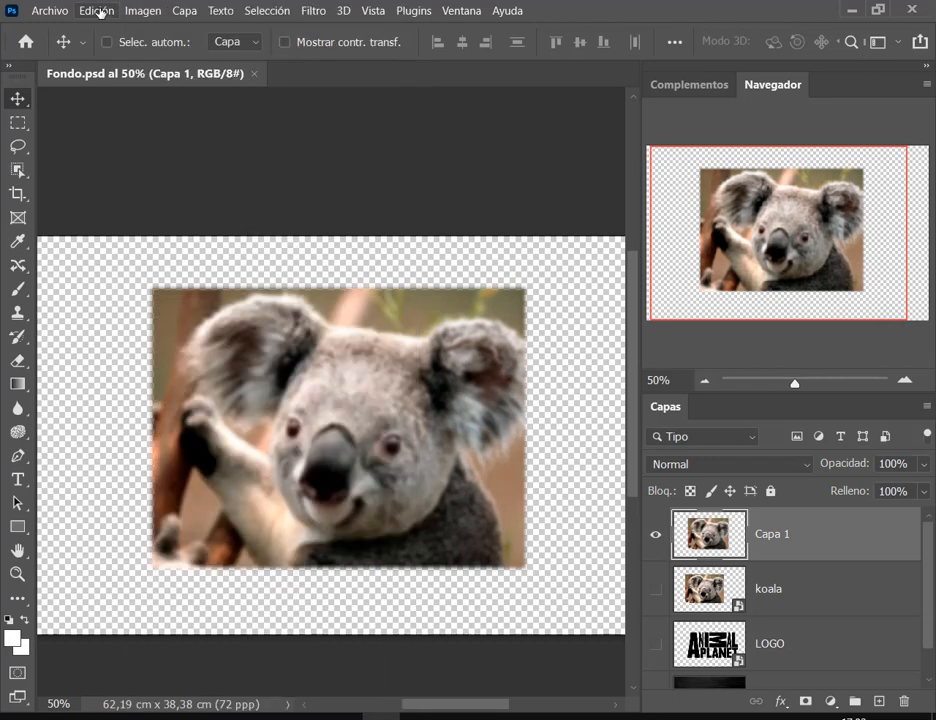
pyautogui.click(256, 76)
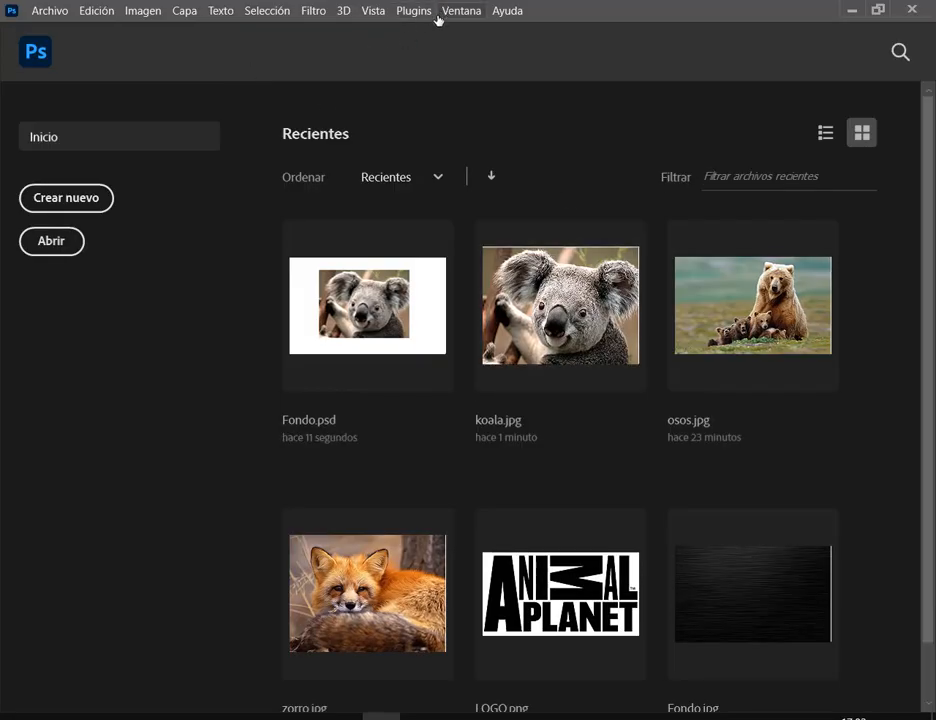
# Reopen Fondo.psd from the recent files, leaving it without colour management.
pyautogui.click(374, 357)
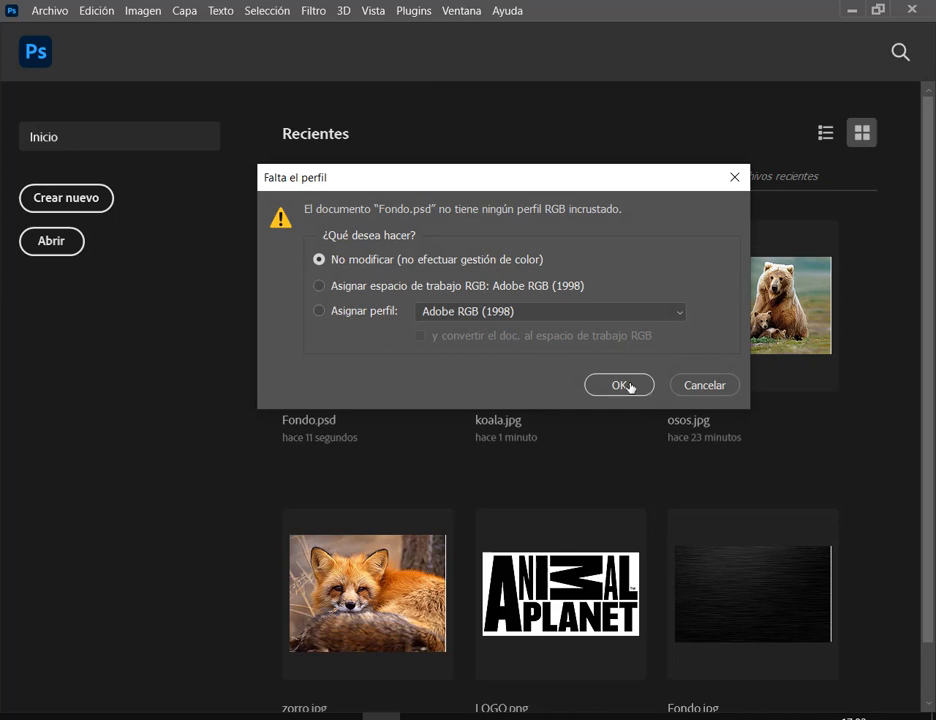
pyautogui.click(628, 386)
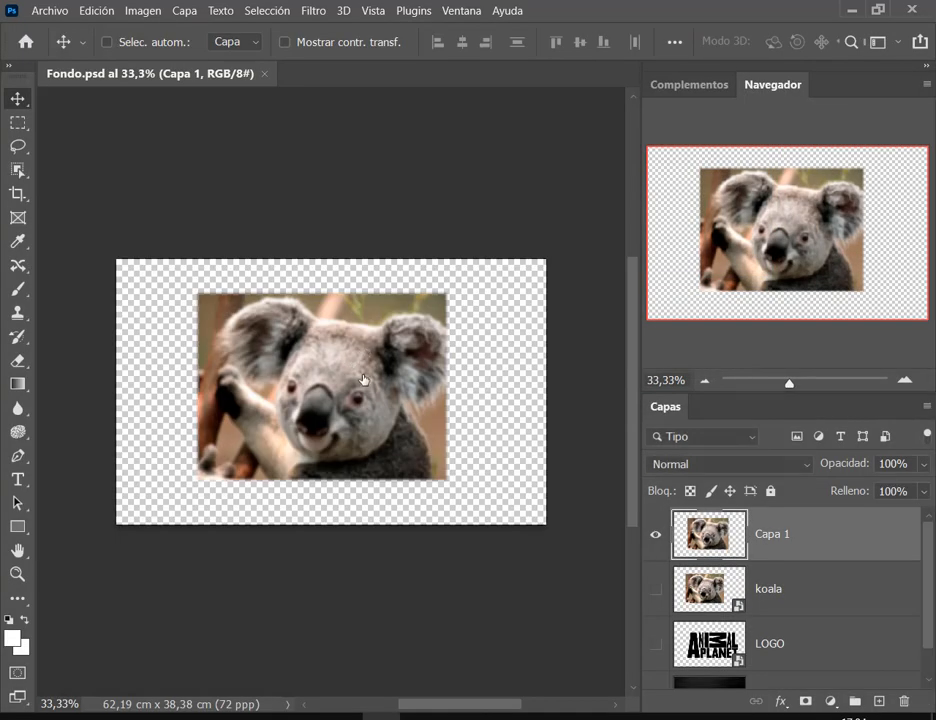
pyautogui.scroll(3, 363, 379)
pyautogui.moveTo(368, 395); pyautogui.dragTo(418, 395)
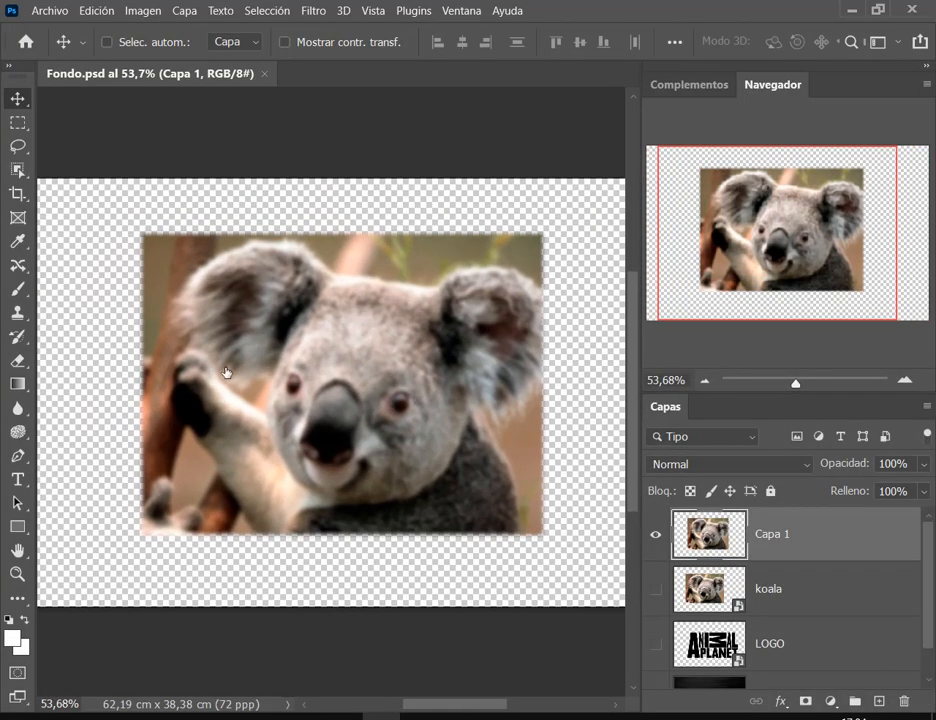
# Check whether the blur can still be undone, and move the Capa 1 koala slightly down and left.
pyautogui.click(97, 12)
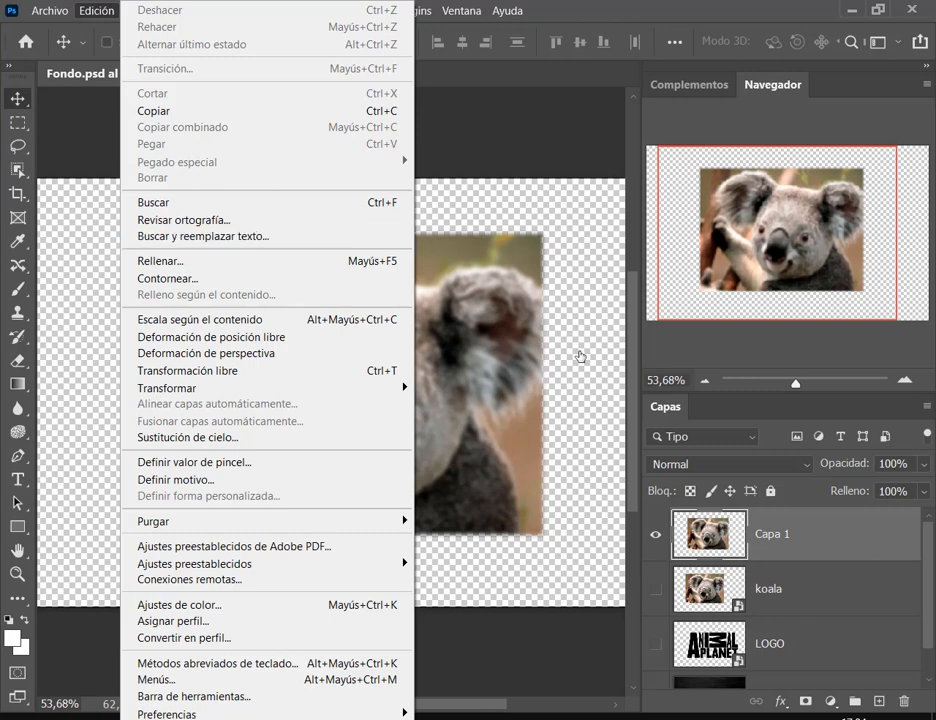
pyautogui.click(480, 366)
pyautogui.moveTo(441, 364); pyautogui.dragTo(446, 377)
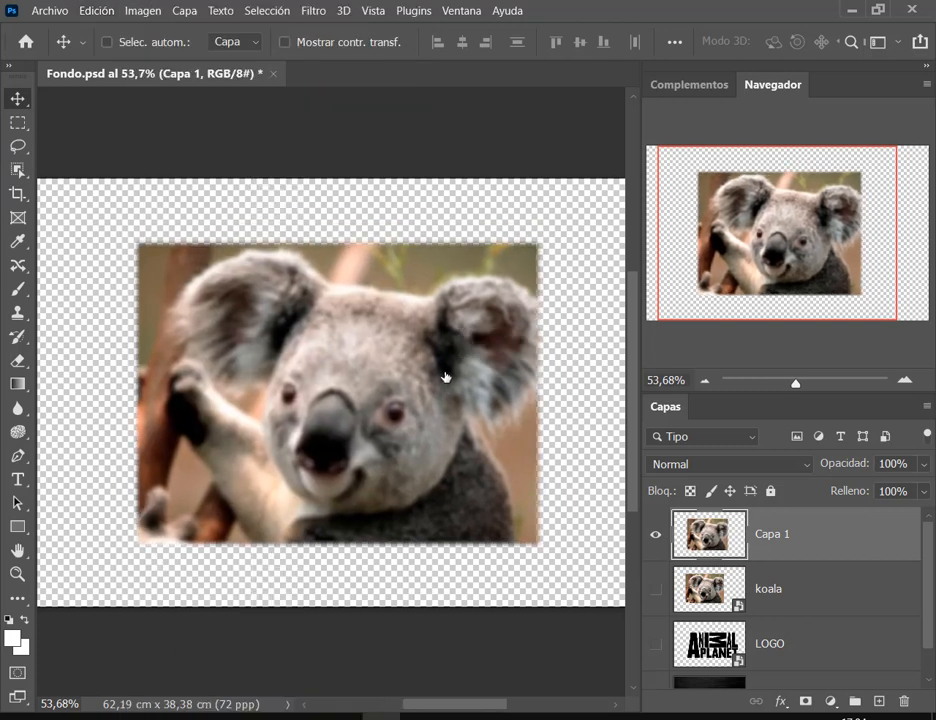
# Open the Gaussian Blur settings for Capa 1 again and lower the radius to 0,1 pixels.
pyautogui.click(318, 9)
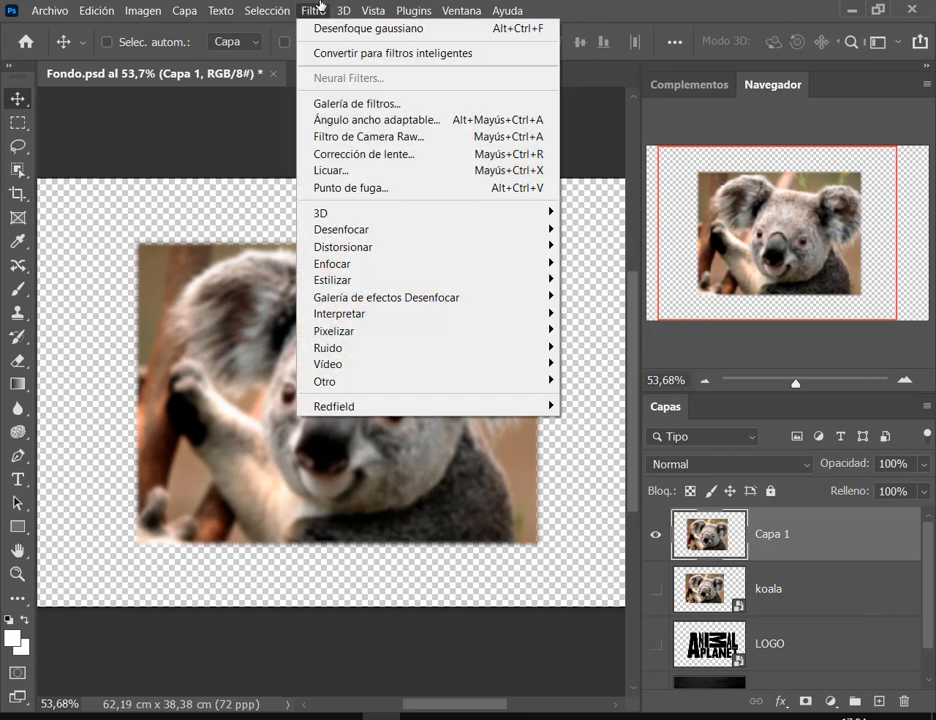
pyautogui.moveTo(461, 238)
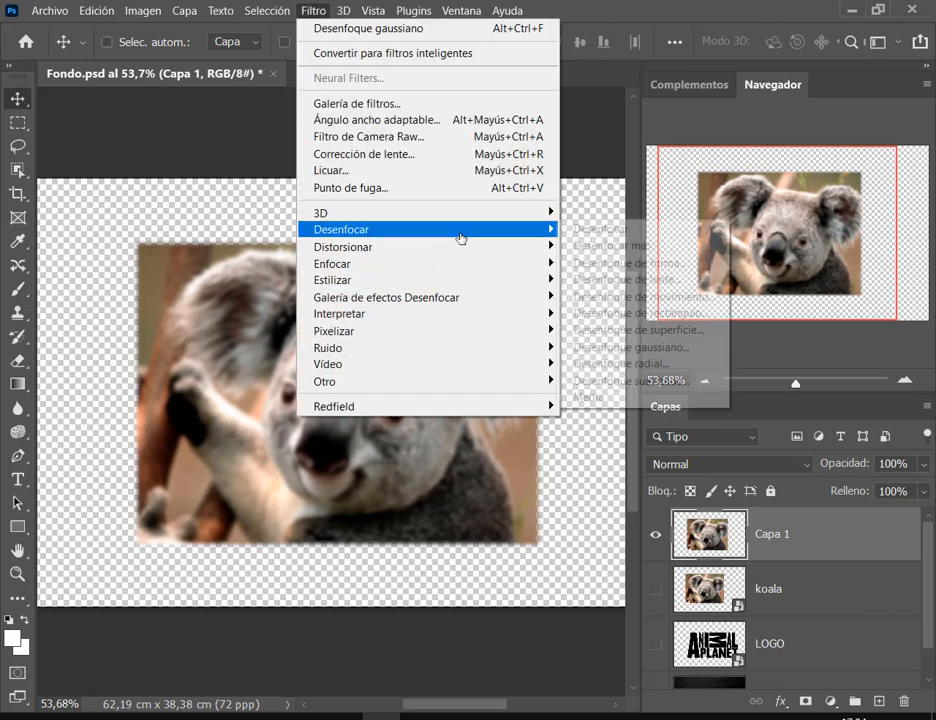
pyautogui.click(679, 348)
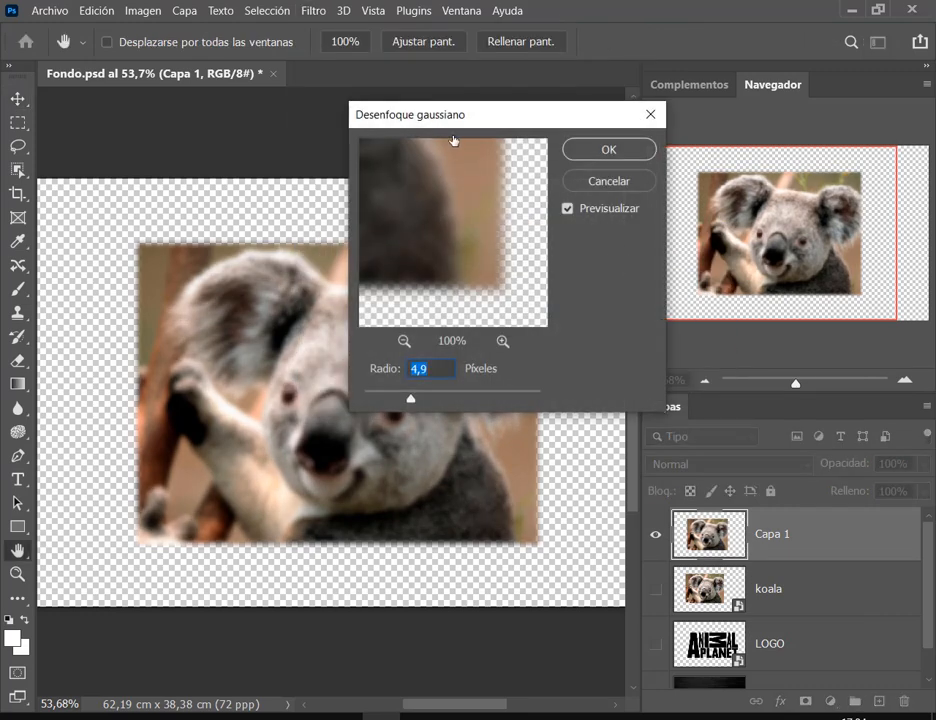
pyautogui.moveTo(518, 116); pyautogui.dragTo(660, 116)
pyautogui.moveTo(556, 403); pyautogui.dragTo(503, 397)
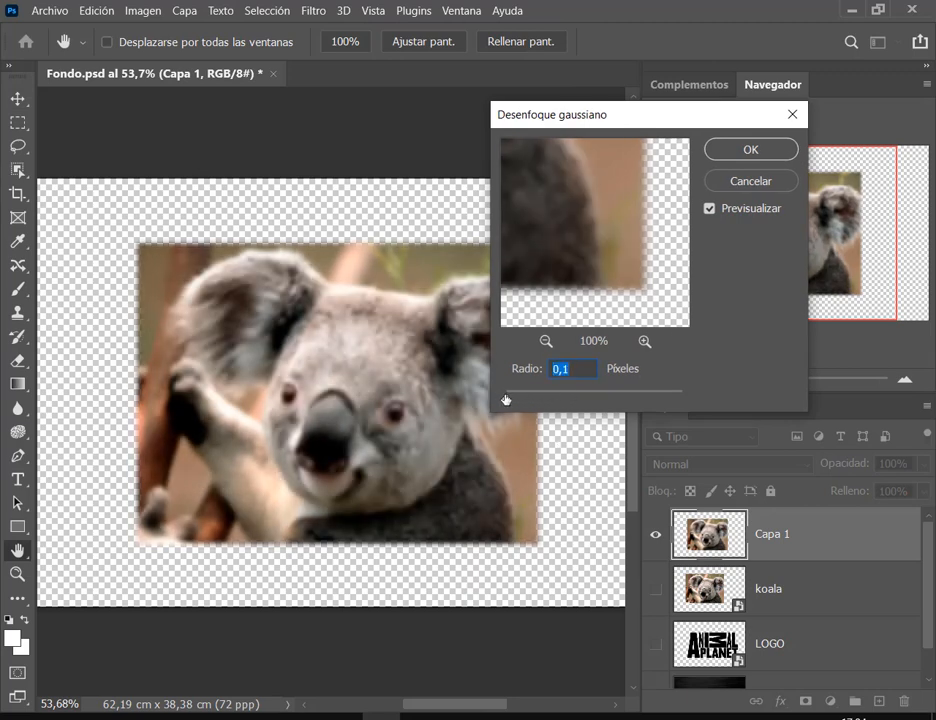
pyautogui.press('alt')
pyautogui.moveTo(506, 402)
pyautogui.mouseDown()
pyautogui.moveTo(593, 405)
pyautogui.moveTo(506, 400)
pyautogui.mouseUp()
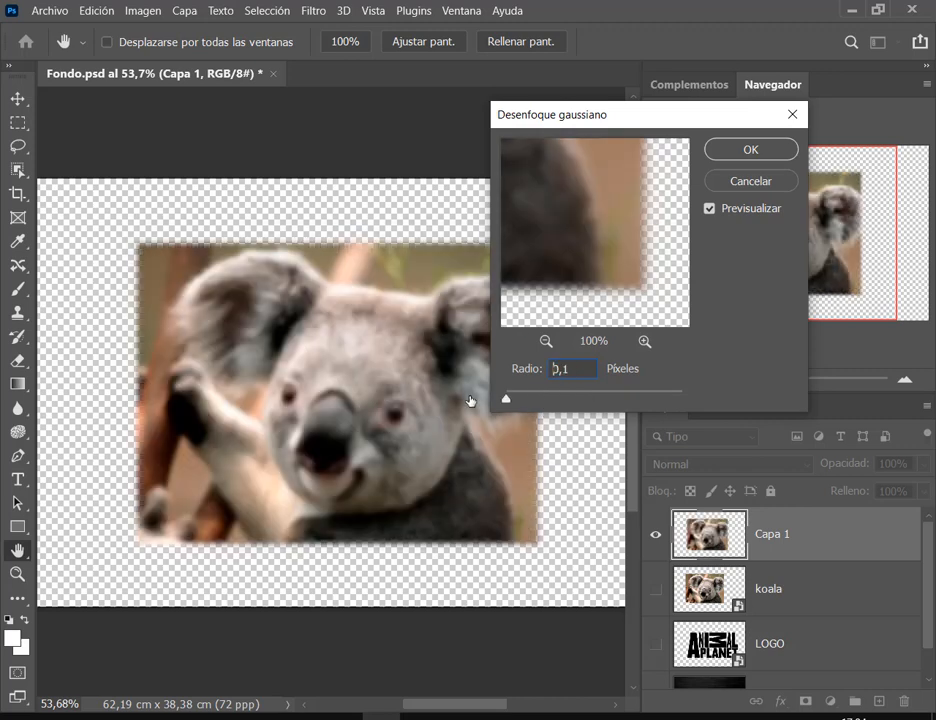
# Cancel the Gaussian blur and try painting black freehand brush strokes around the koala on Capa 1.
pyautogui.click(765, 183)
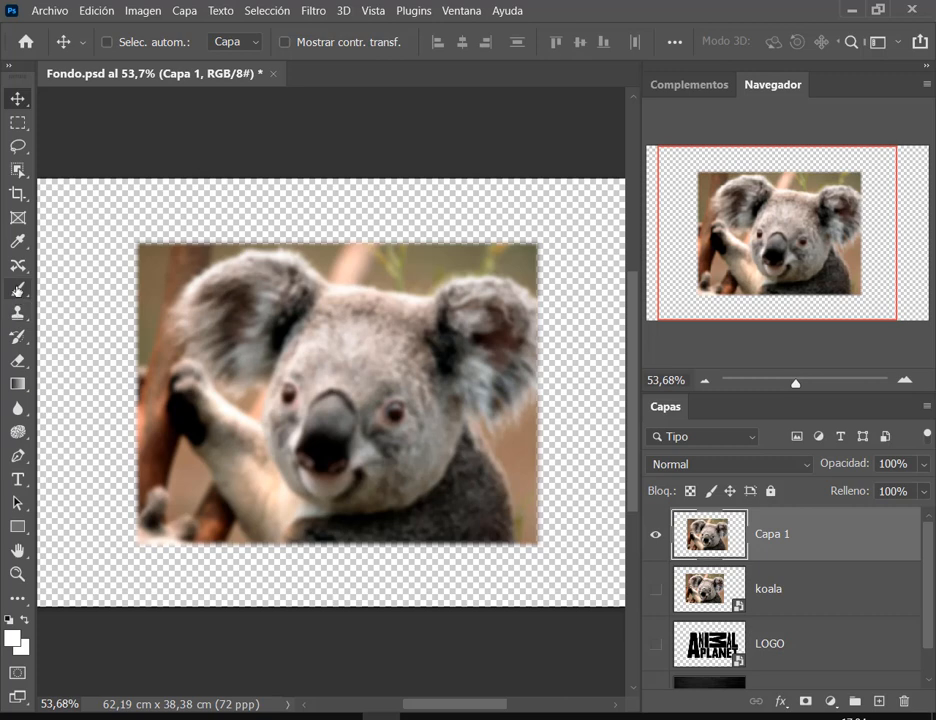
pyautogui.click(17, 289)
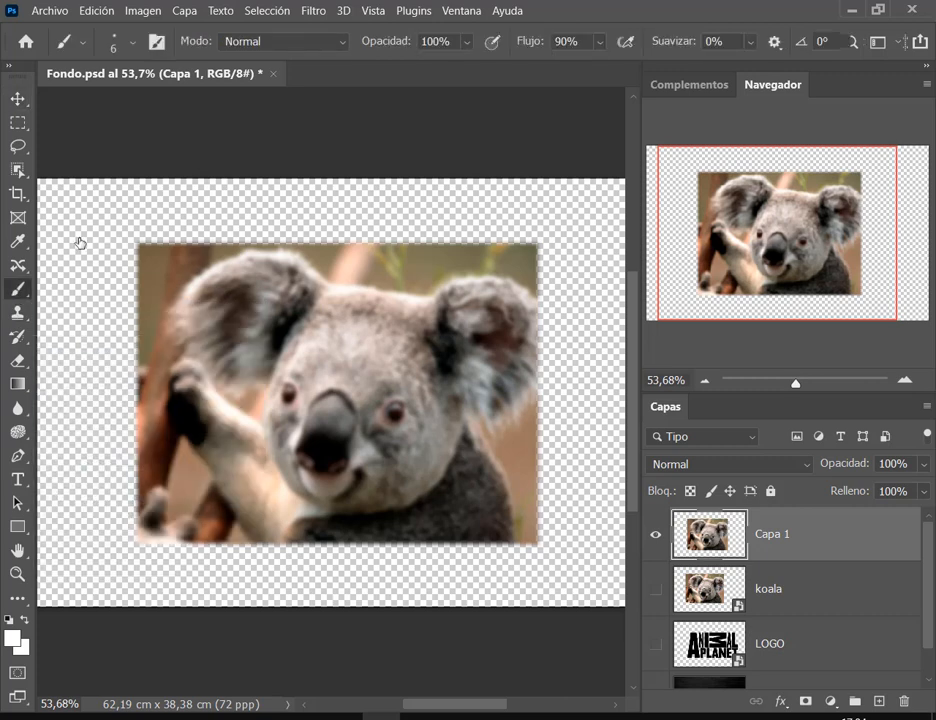
pyautogui.click(8, 620)
pyautogui.moveTo(71, 196)
pyautogui.mouseDown()
pyautogui.moveTo(79, 311)
pyautogui.moveTo(101, 222)
pyautogui.moveTo(174, 205)
pyautogui.moveTo(433, 191)
pyautogui.moveTo(537, 198)
pyautogui.moveTo(569, 211)
pyautogui.moveTo(478, 232)
pyautogui.moveTo(405, 268)
pyautogui.moveTo(314, 235)
pyautogui.moveTo(192, 262)
pyautogui.moveTo(117, 406)
pyautogui.moveTo(183, 557)
pyautogui.mouseUp()
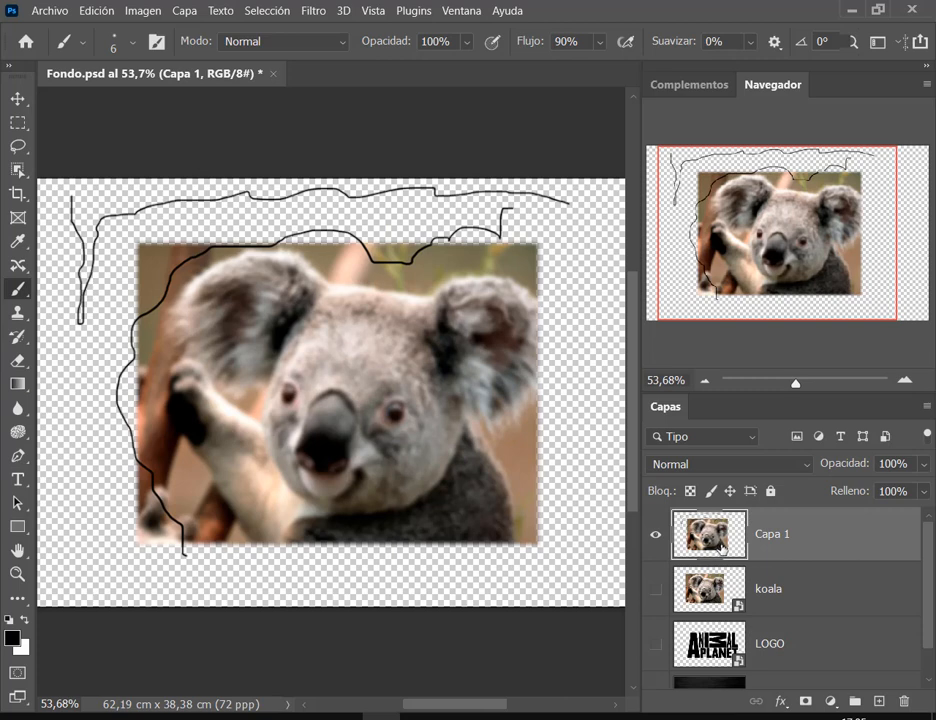
pyautogui.hotkey('ctrl', 'z')
pyautogui.hotkey('ctrl', 'z')
pyautogui.click(17, 98)
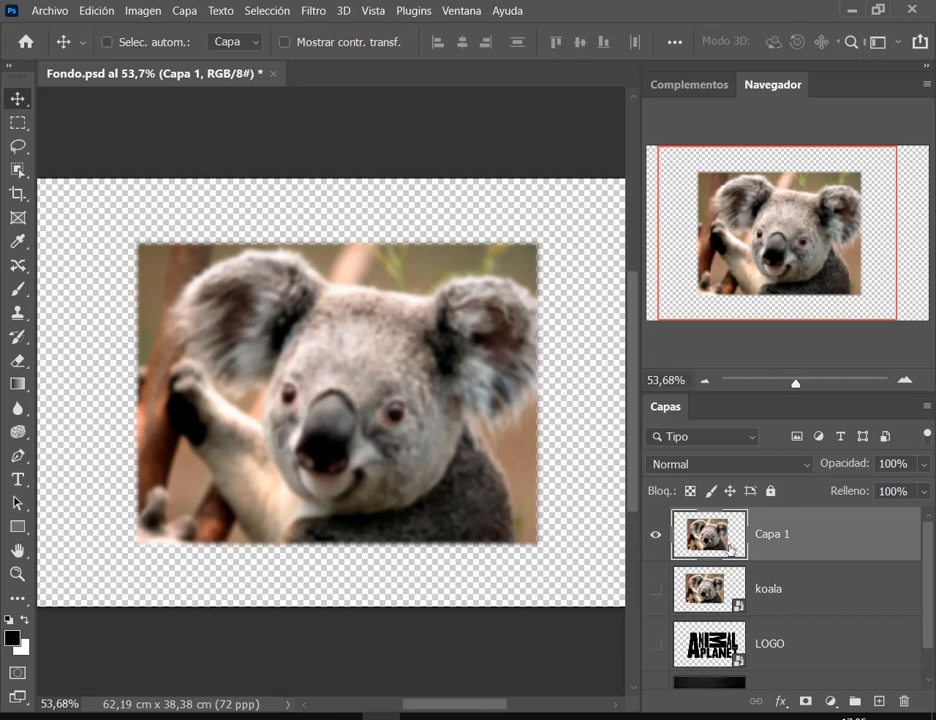
# Hide the Capa 1 layer and show and select the koala smart object layer.
pyautogui.click(657, 538)
pyautogui.click(656, 589)
pyautogui.click(718, 596)
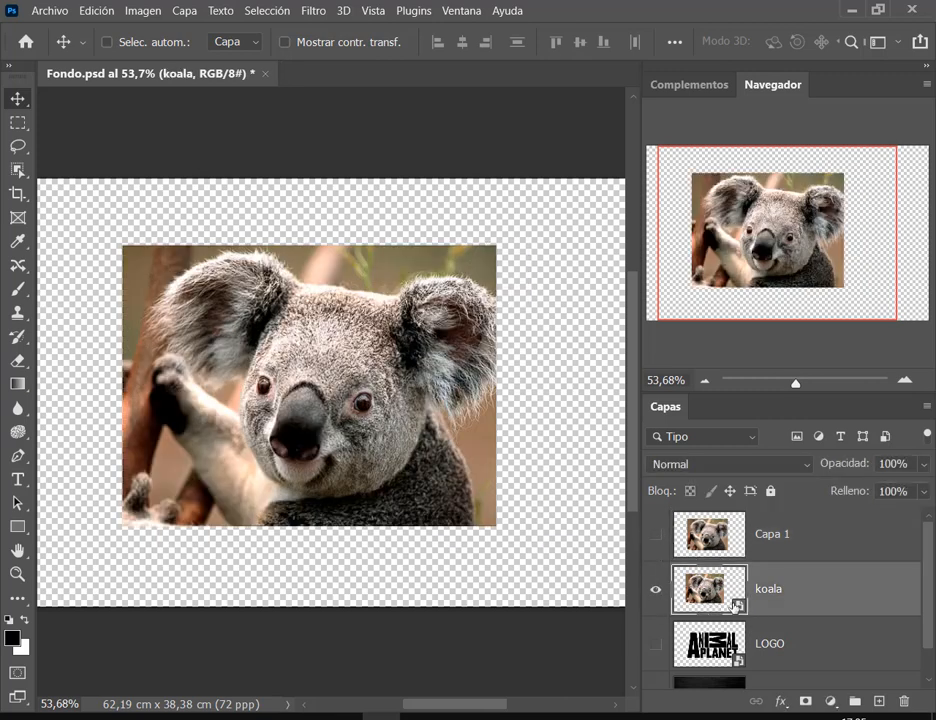
pyautogui.press('ctrl')
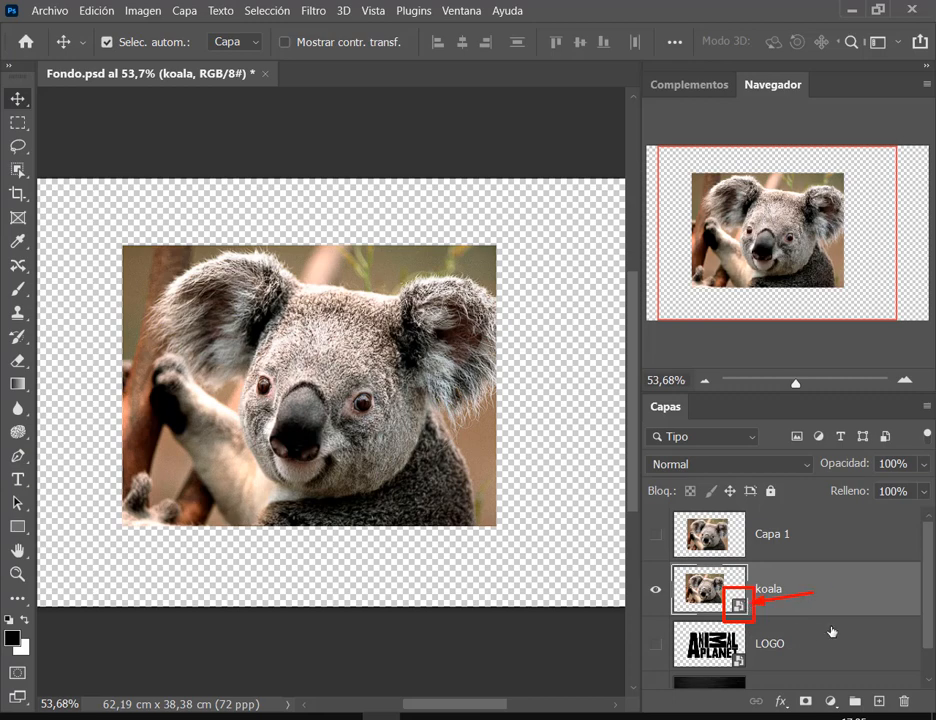
# Apply a Gaussian blur with a 4,9 pixel radius to the koala smart object and give the layer list more height.
pyautogui.click(313, 11)
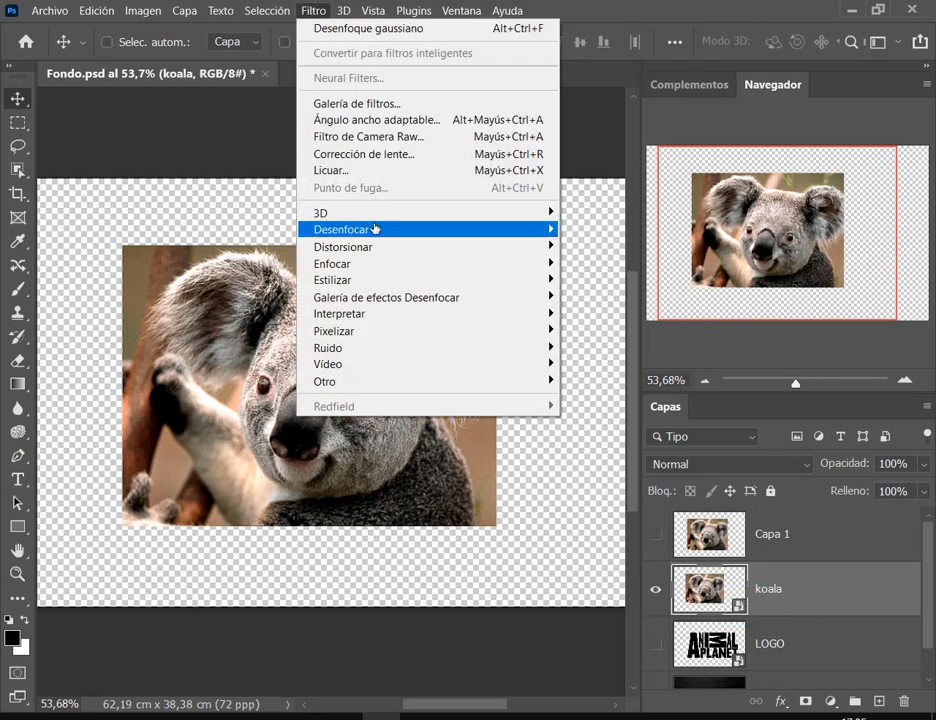
pyautogui.moveTo(376, 229)
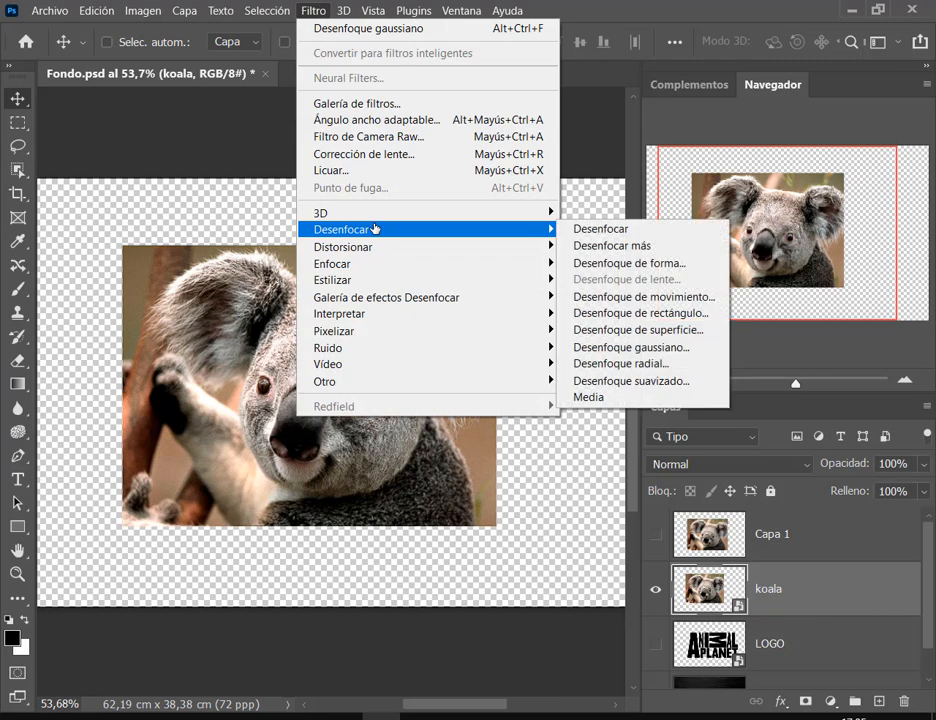
pyautogui.click(633, 347)
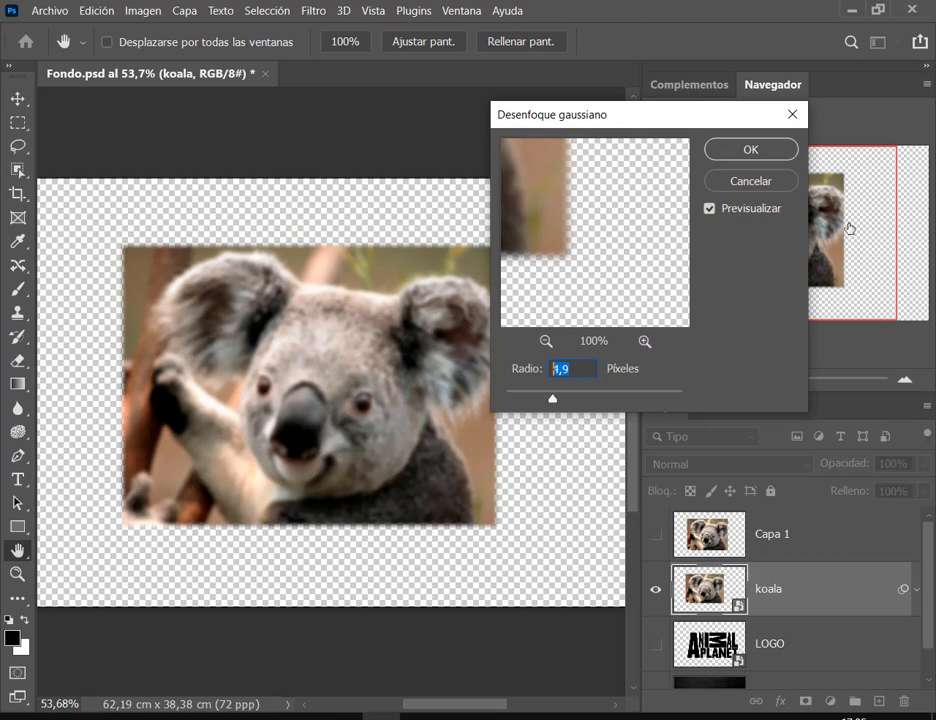
pyautogui.click(754, 152)
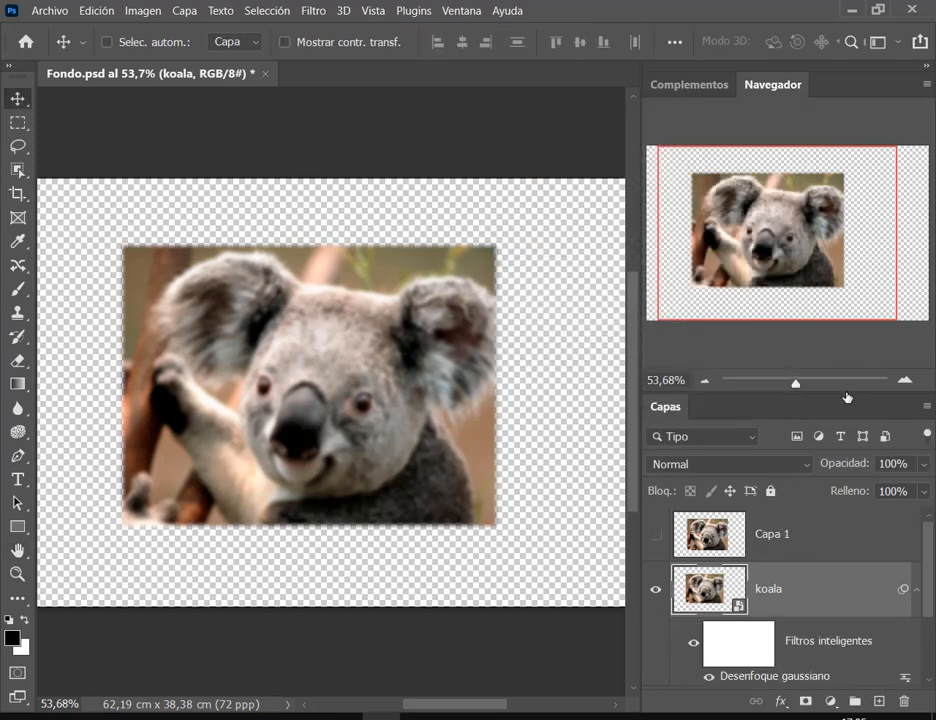
pyautogui.moveTo(847, 397); pyautogui.dragTo(840, 286)
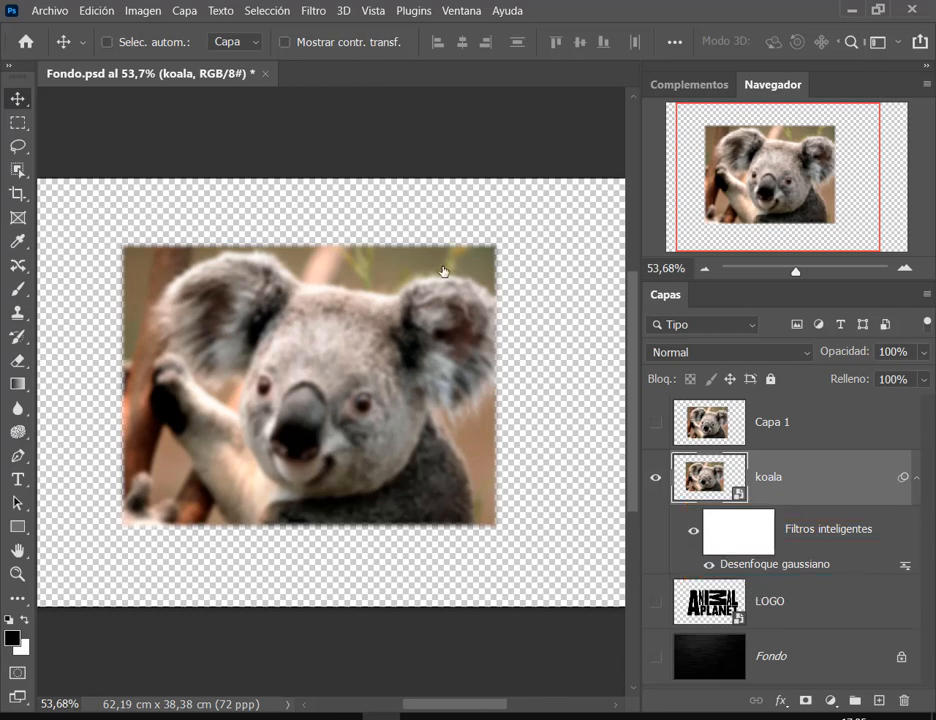
# Save and close Fondo.psd, and reopen it from the recent files without modifying its color profile.
pyautogui.click(50, 10)
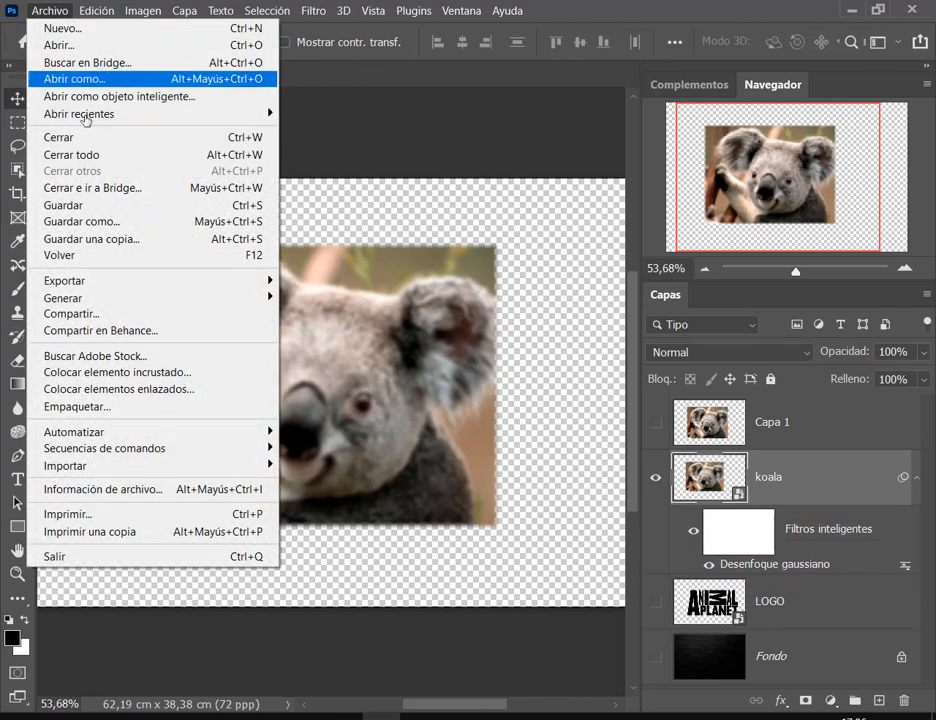
pyautogui.click(86, 205)
pyautogui.click(255, 76)
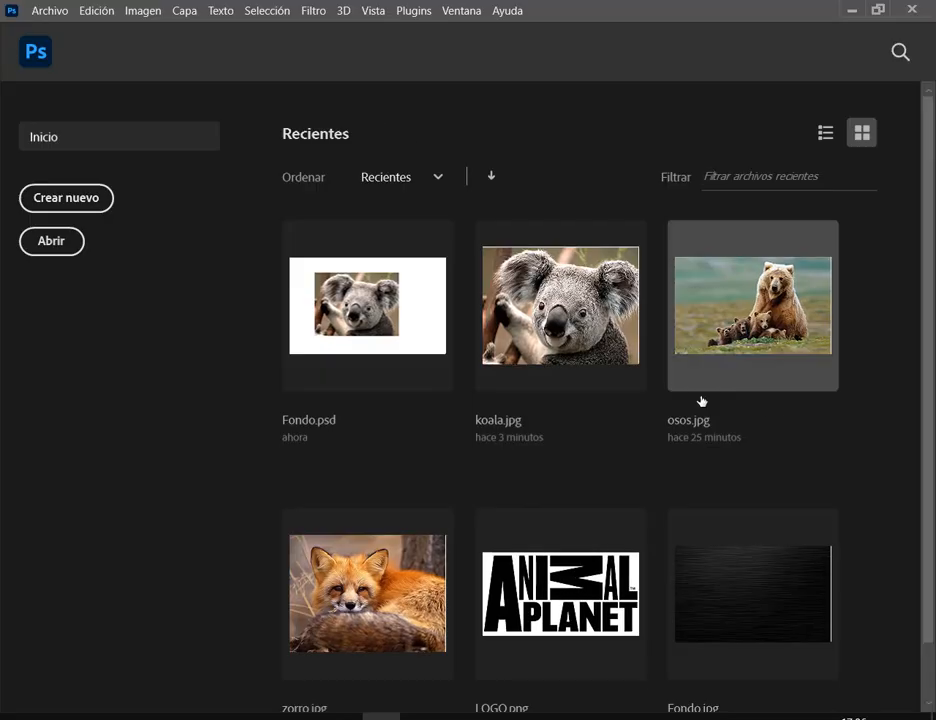
pyautogui.click(378, 334)
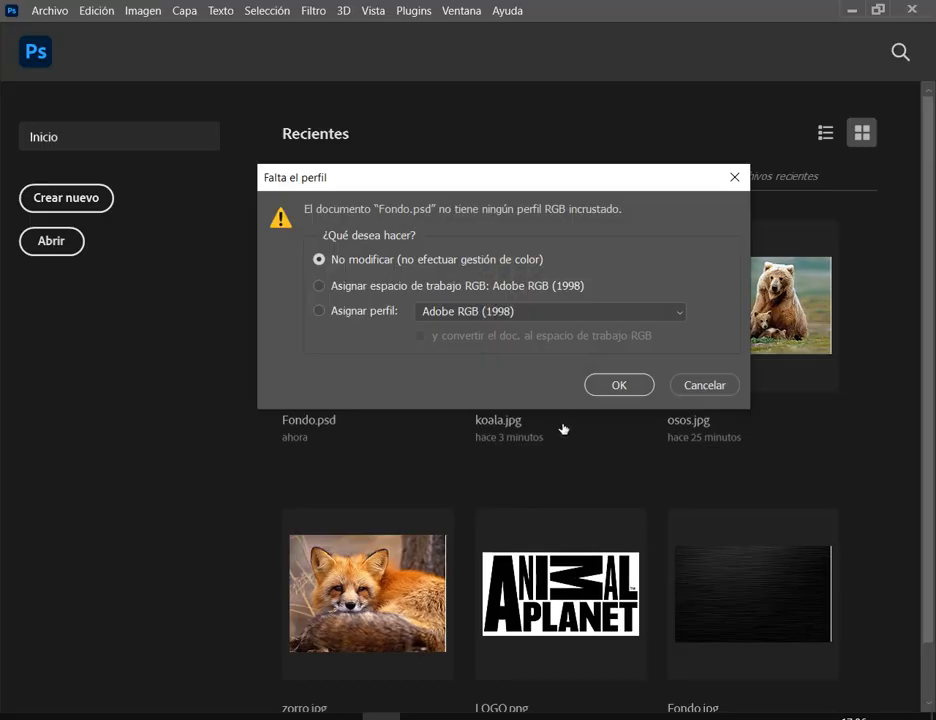
pyautogui.click(619, 388)
pyautogui.hotkey('ctrl', '+')
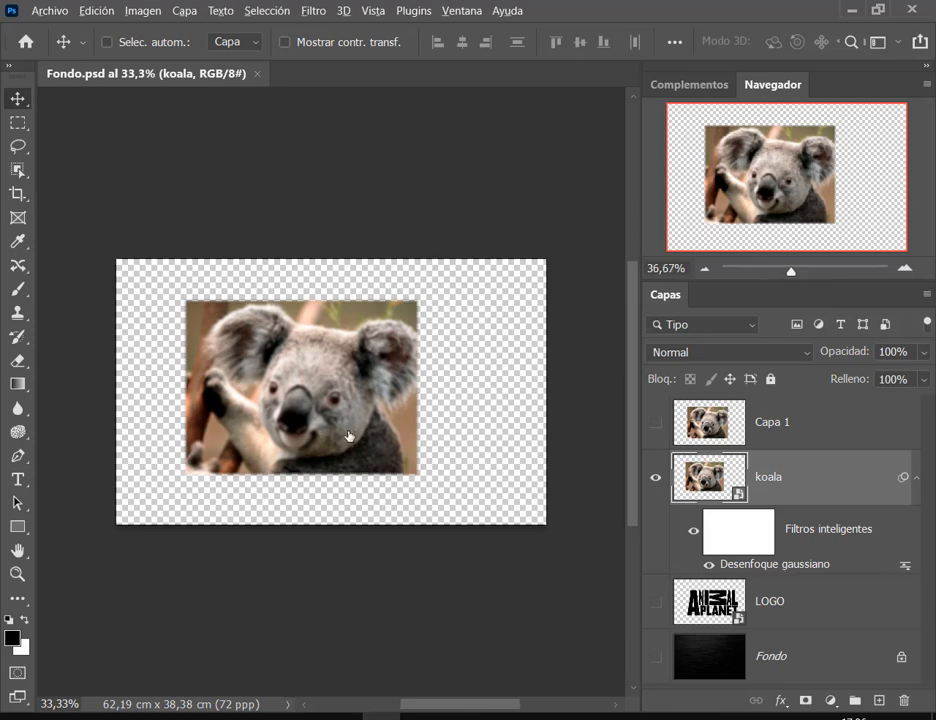
# Reopen the koala layer's Gaussian blur smart filter and try different radii, including 0,1 and 2,7 pixels.
pyautogui.moveTo(680, 499); pyautogui.dragTo(922, 586)
pyautogui.press('Escape')
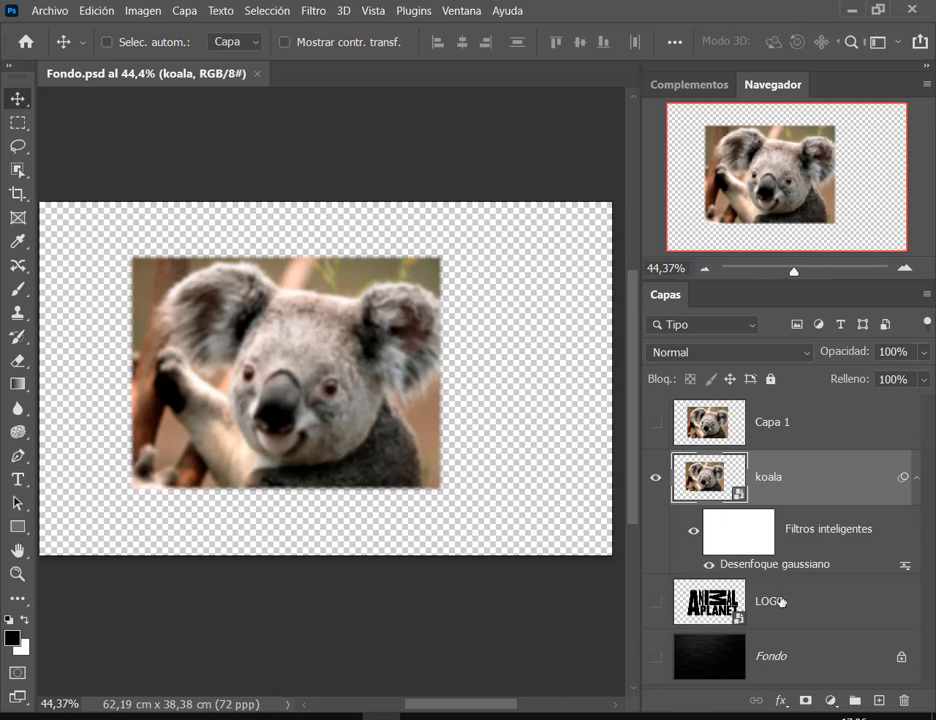
pyautogui.press('ctrl')
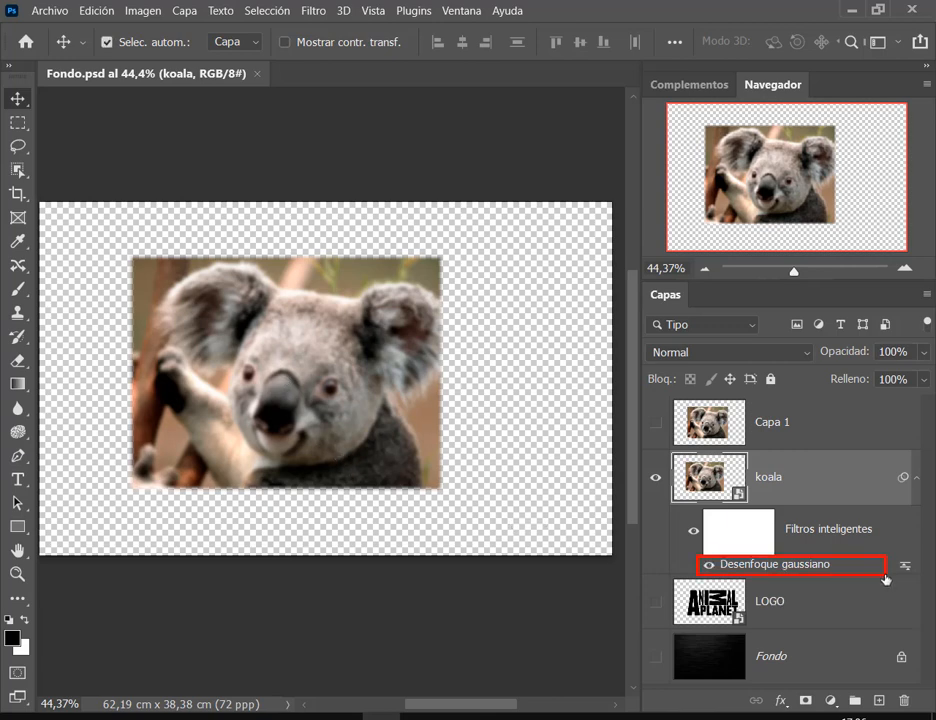
pyautogui.doubleClick(806, 567)
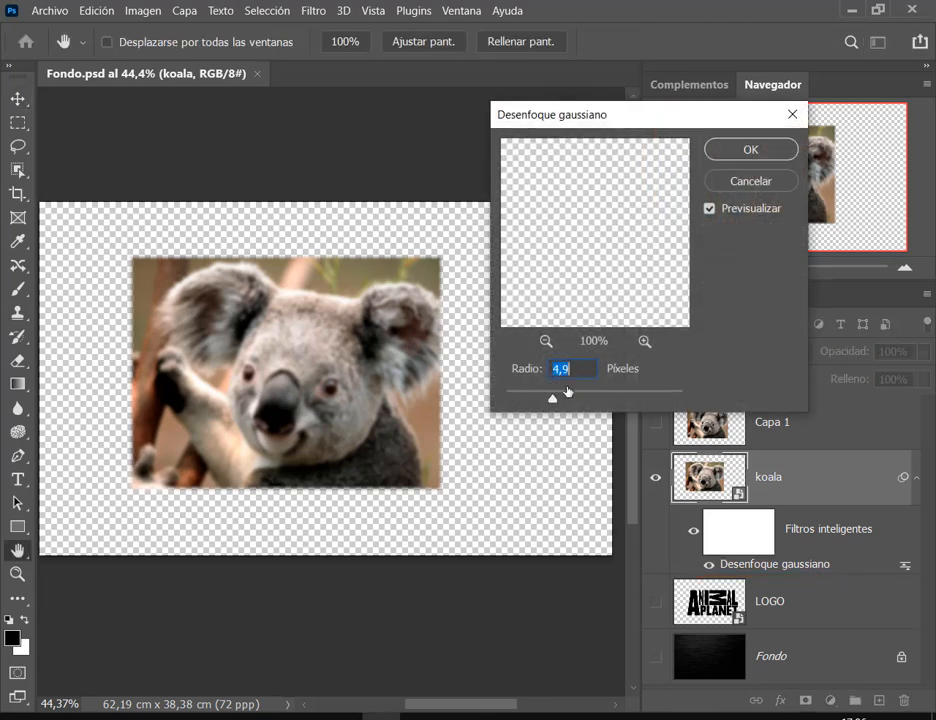
pyautogui.moveTo(553, 401); pyautogui.dragTo(502, 404)
pyautogui.doubleClick(571, 369)
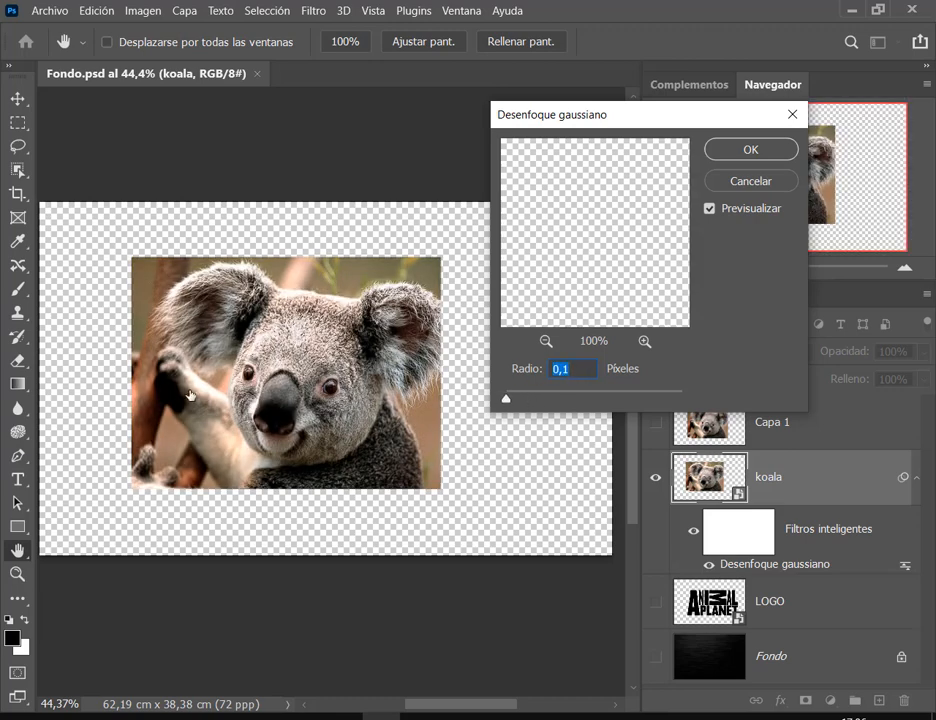
pyautogui.moveTo(505, 401); pyautogui.dragTo(533, 401)
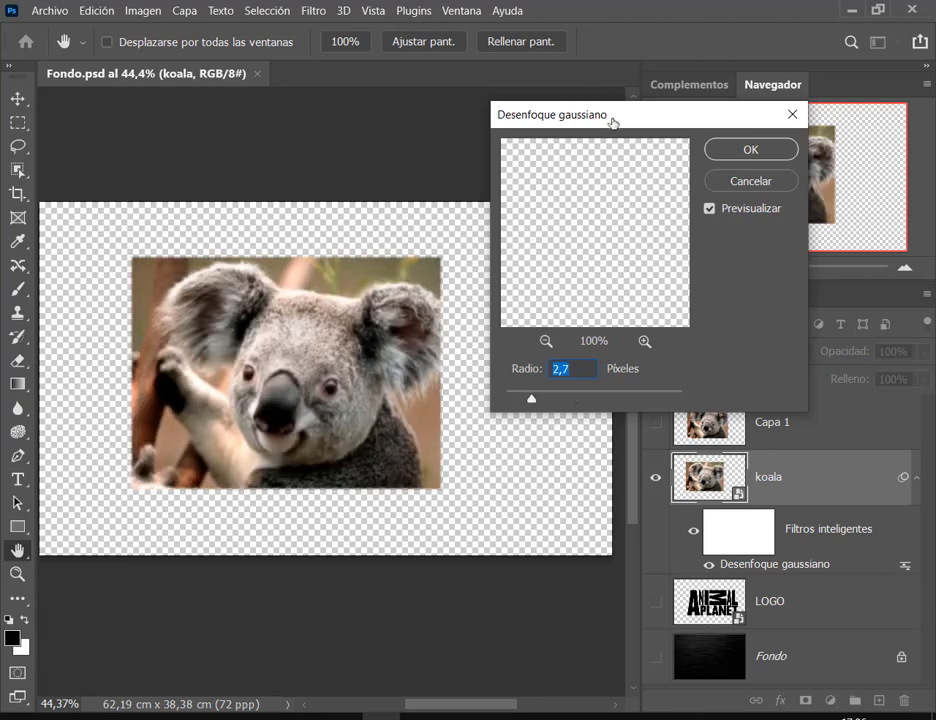
pyautogui.moveTo(612, 121); pyautogui.dragTo(494, 96)
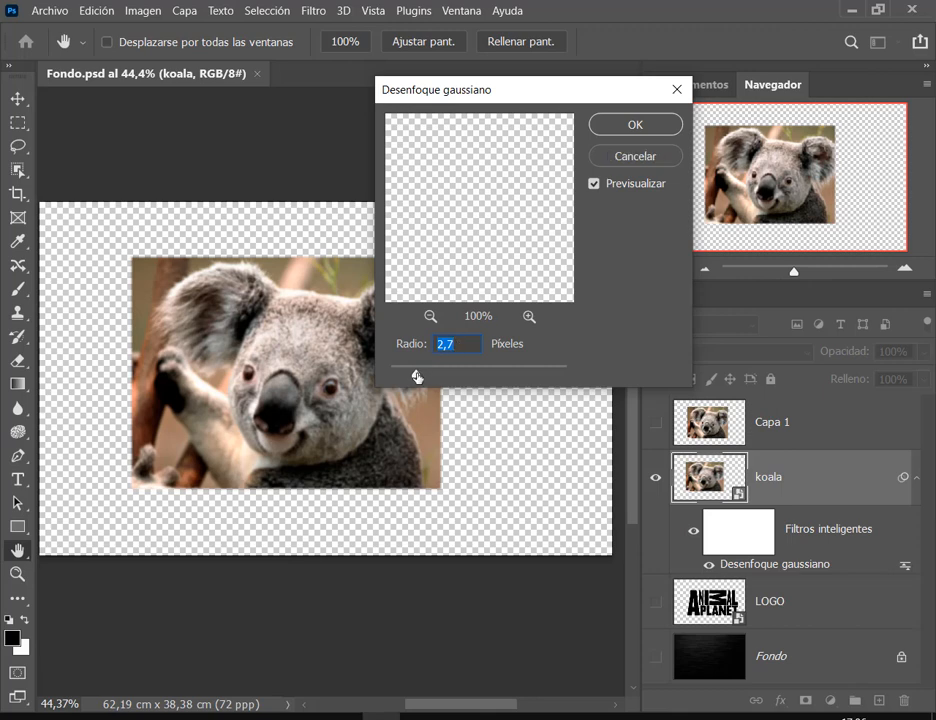
pyautogui.moveTo(417, 376); pyautogui.dragTo(443, 375)
pyautogui.moveTo(452, 375); pyautogui.dragTo(418, 376)
pyautogui.click(633, 126)
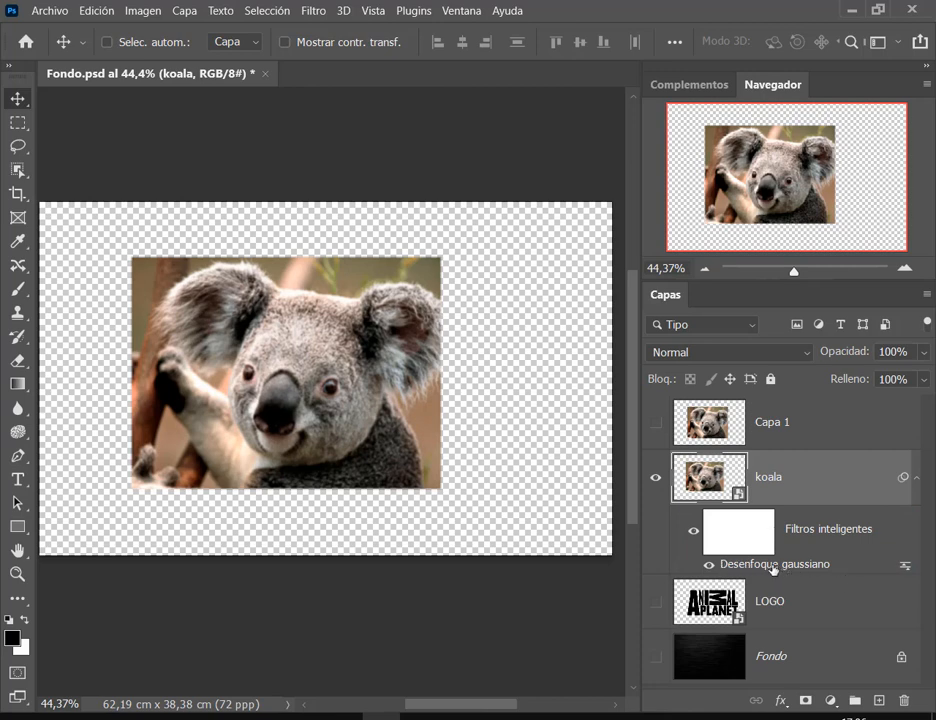
# Delete the Gaussian blur smart filter from the koala layer and move the koala image to the right.
pyautogui.moveTo(757, 566); pyautogui.dragTo(907, 707)
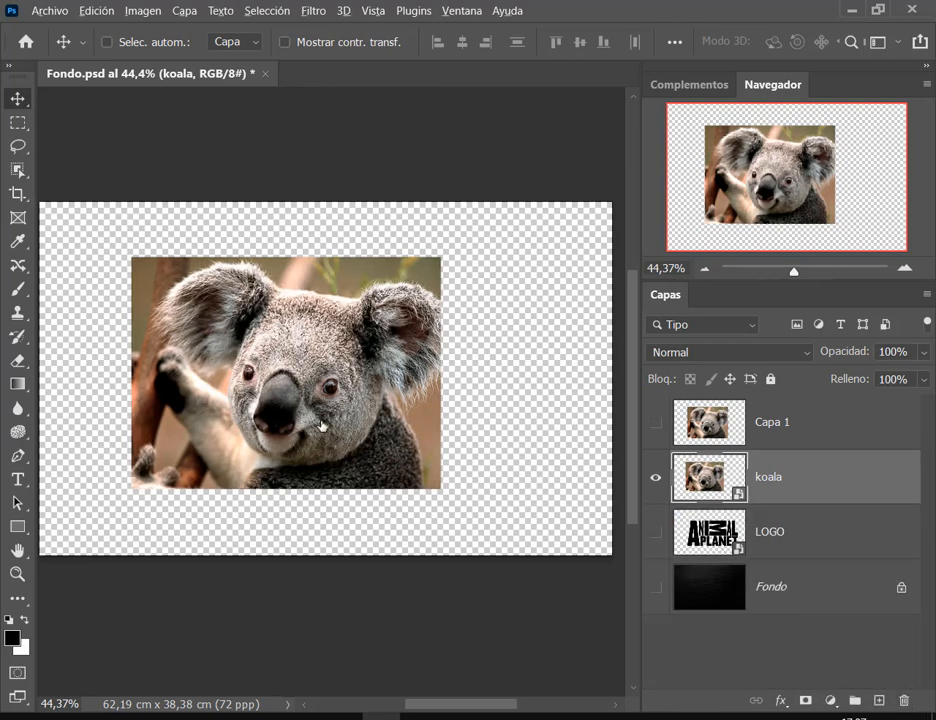
pyautogui.scroll(1, 324, 418)
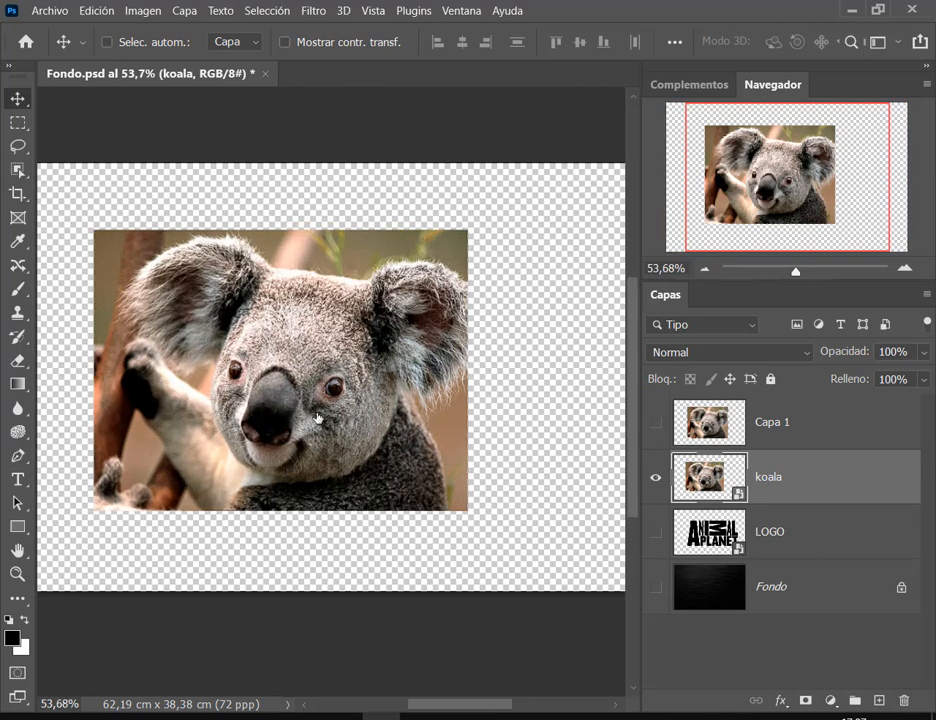
pyautogui.moveTo(317, 418); pyautogui.dragTo(369, 426)
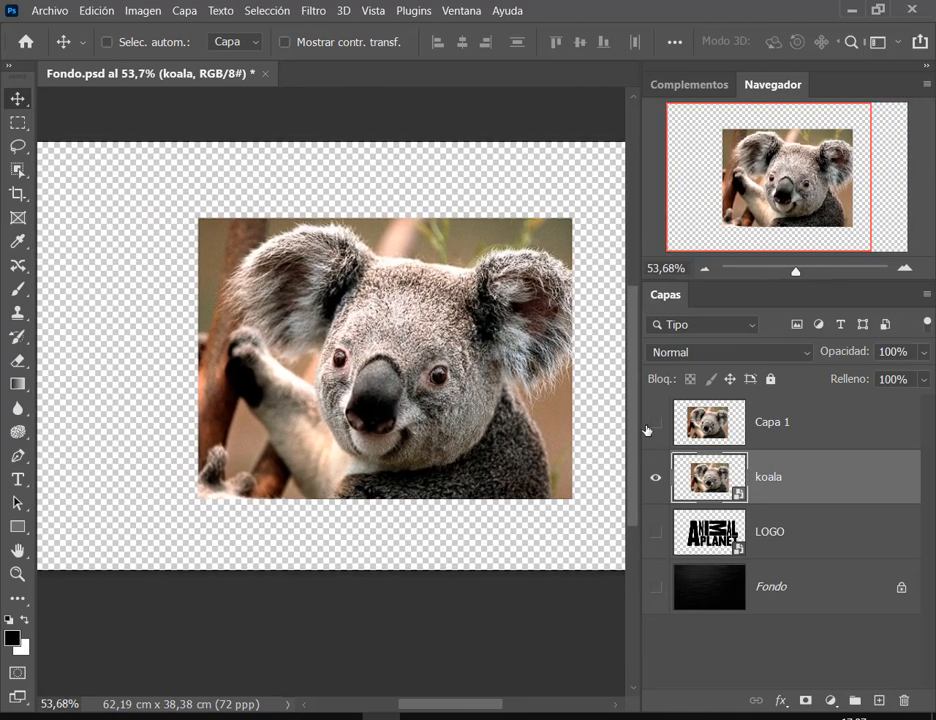
# Compare the blurred Capa 1 with the koala smart object by switching which of the two layers is visible.
pyautogui.click(652, 424)
pyautogui.click(655, 477)
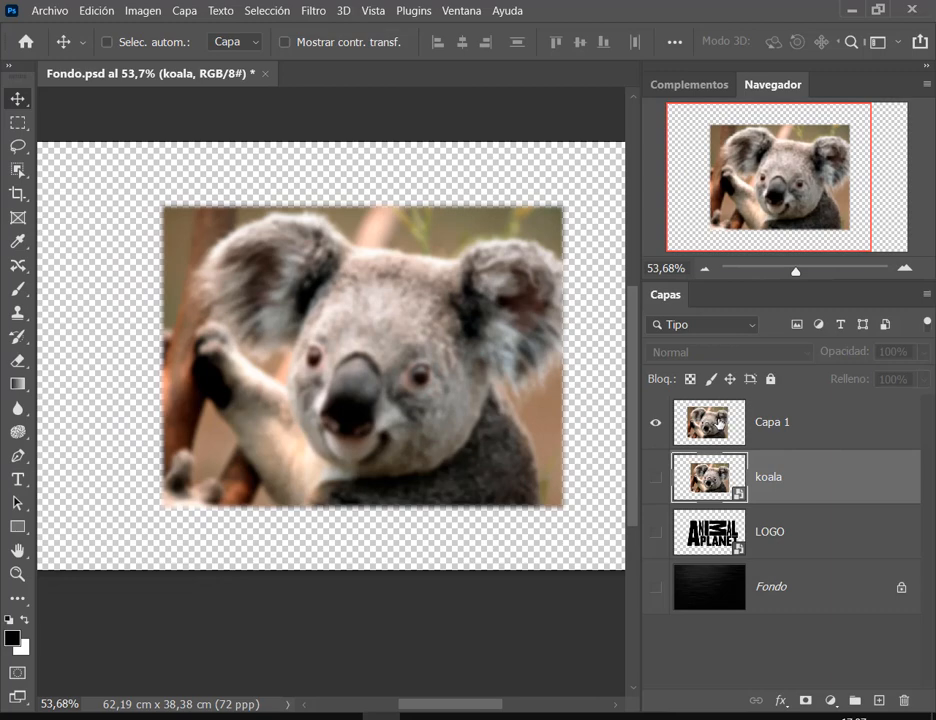
pyautogui.click(652, 424)
pyautogui.click(655, 477)
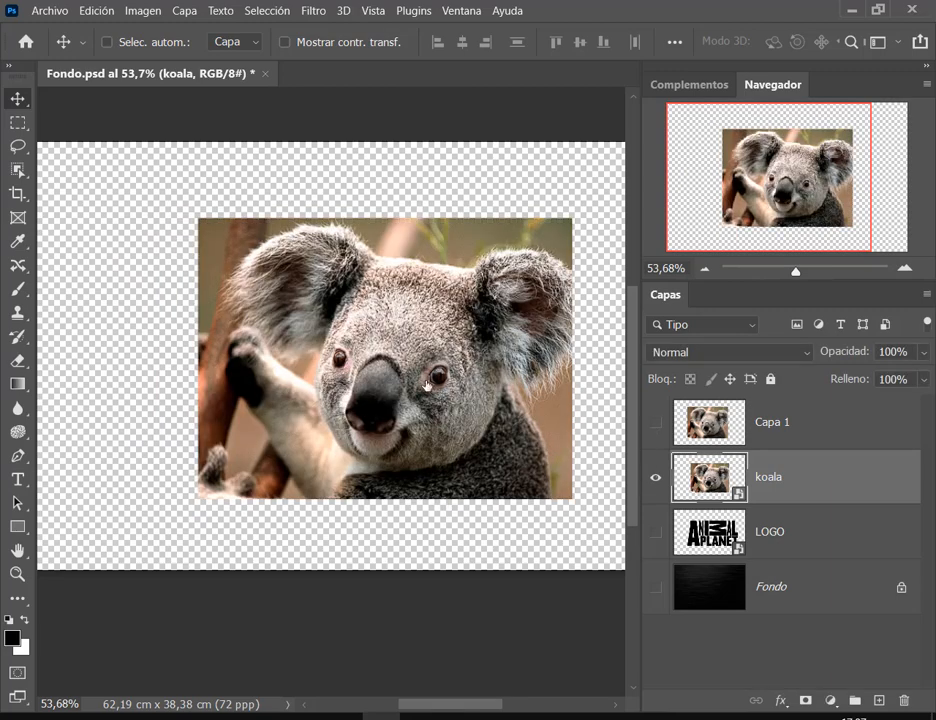
# Reposition the koala image slightly left of the canvas centre.
pyautogui.moveTo(430, 358); pyautogui.dragTo(360, 343)
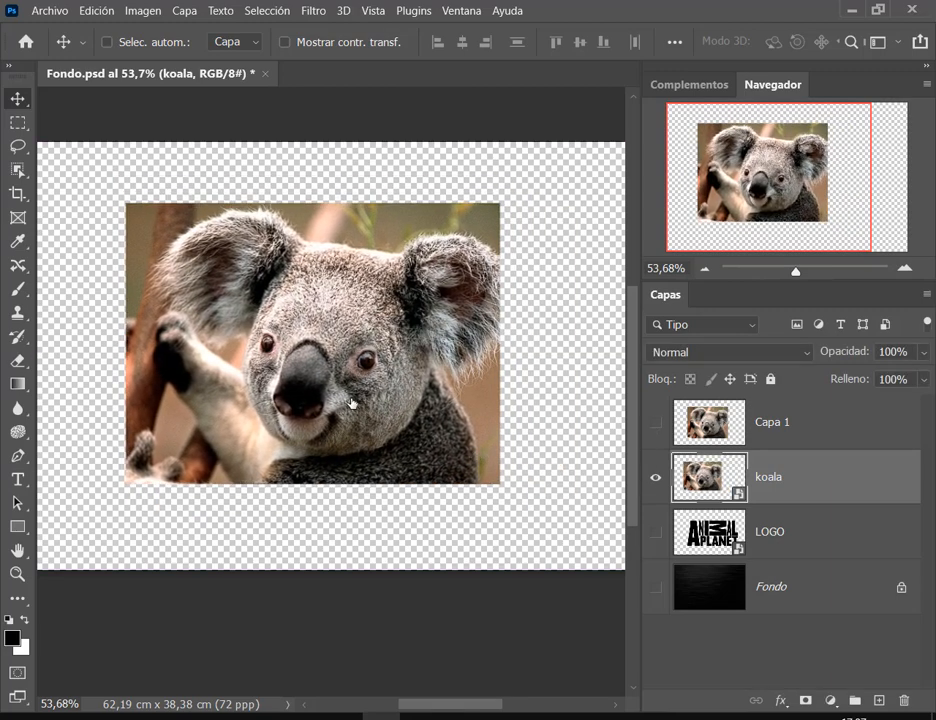
pyautogui.scroll(-1, 352, 400)
pyautogui.hscroll(2, 455, 432)
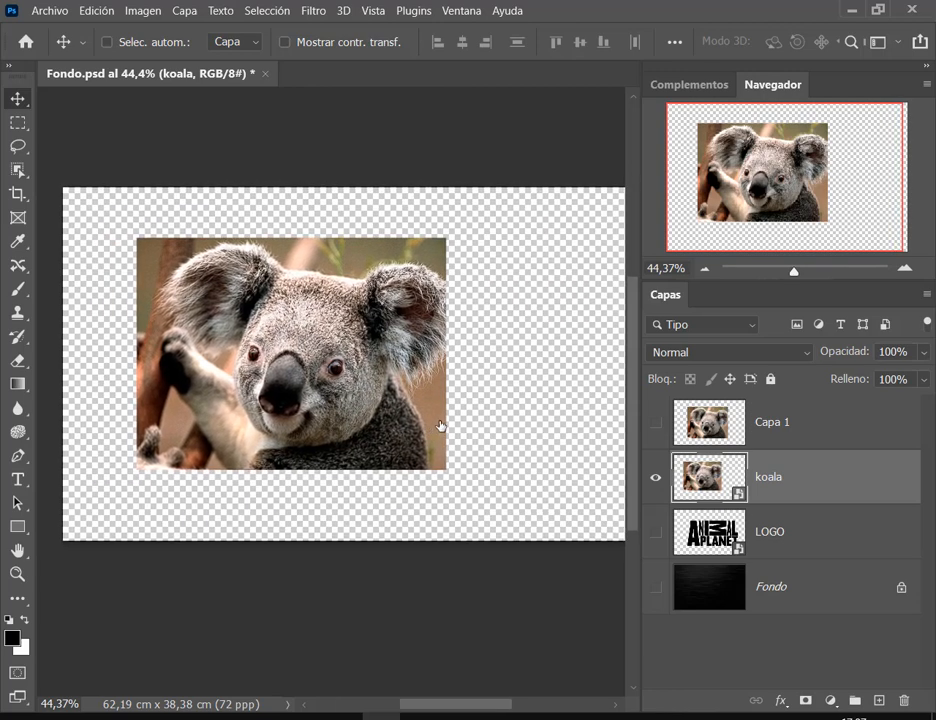
pyautogui.scroll(-1, 436, 400)
pyautogui.moveTo(353, 382); pyautogui.dragTo(379, 384)
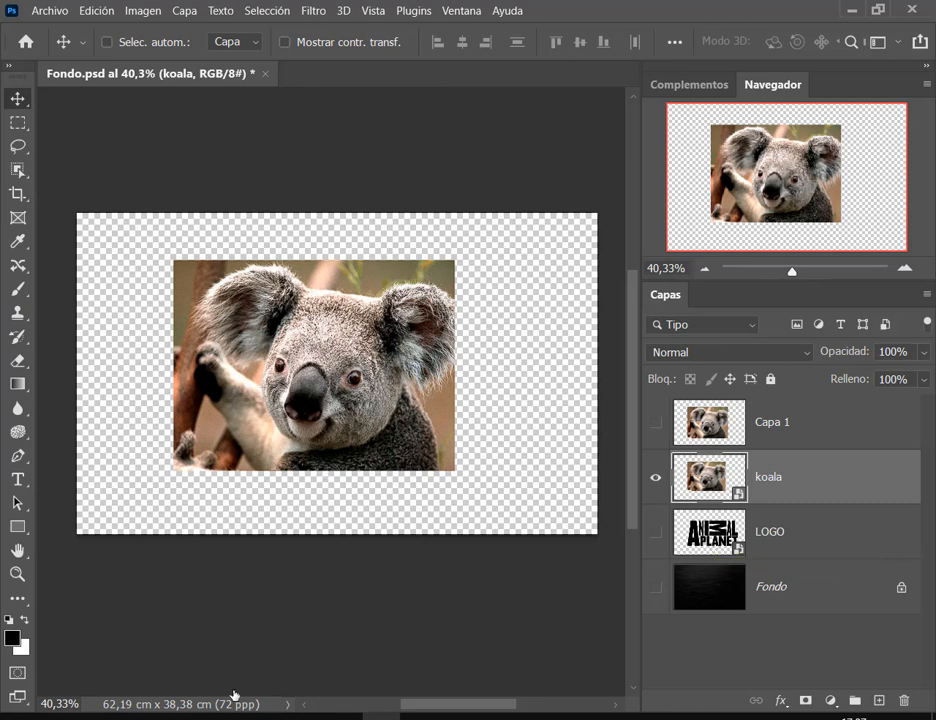
# Check the Google Meet call chat, and nudge the Koala layer up and left in Photoshop in the Win7 virtual machine.
pyautogui.click(100, 625)
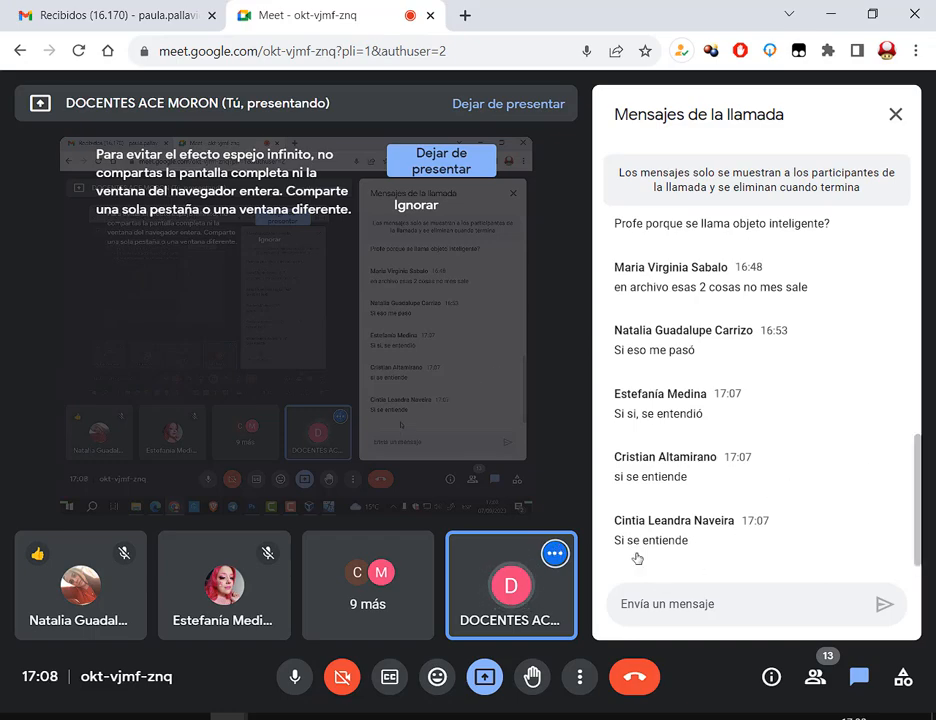
pyautogui.hotkey('alt', 'Tab')
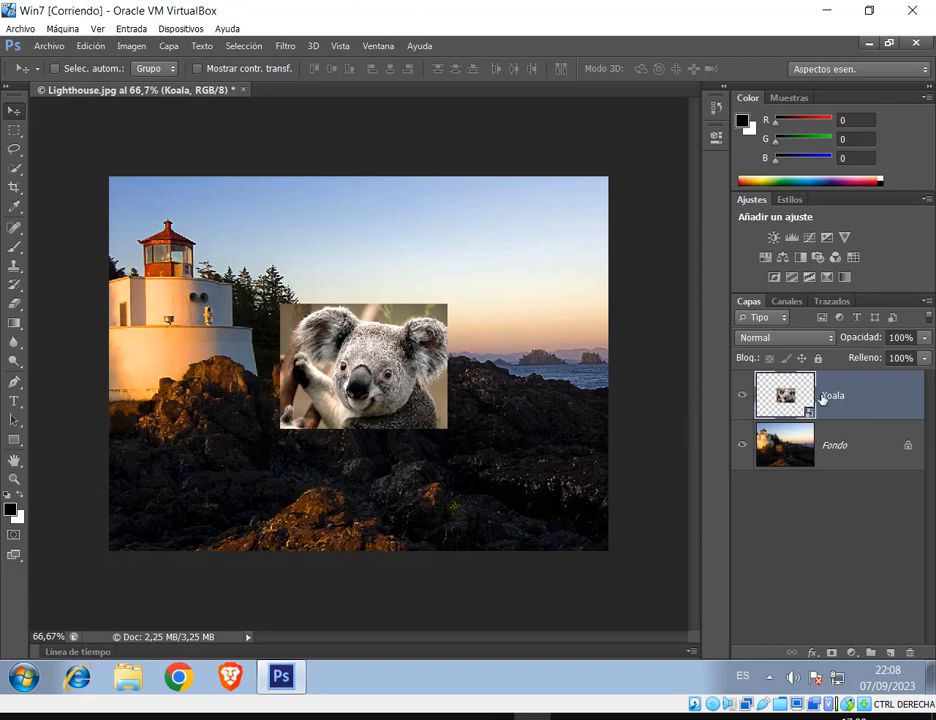
pyautogui.moveTo(363, 365)
pyautogui.mouseDown()
pyautogui.moveTo(319, 348)
pyautogui.moveTo(354, 355)
pyautogui.mouseUp()
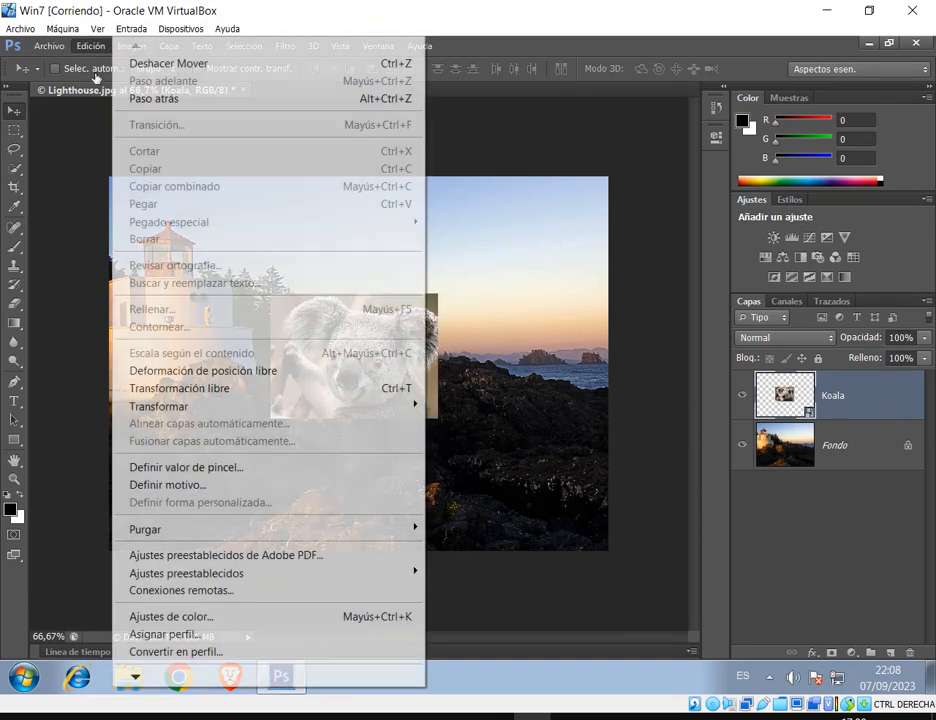
# Scale the Koala layer proportionally to about 49.43% with Free Transform, and move it slightly up and left.
pyautogui.click(90, 46)
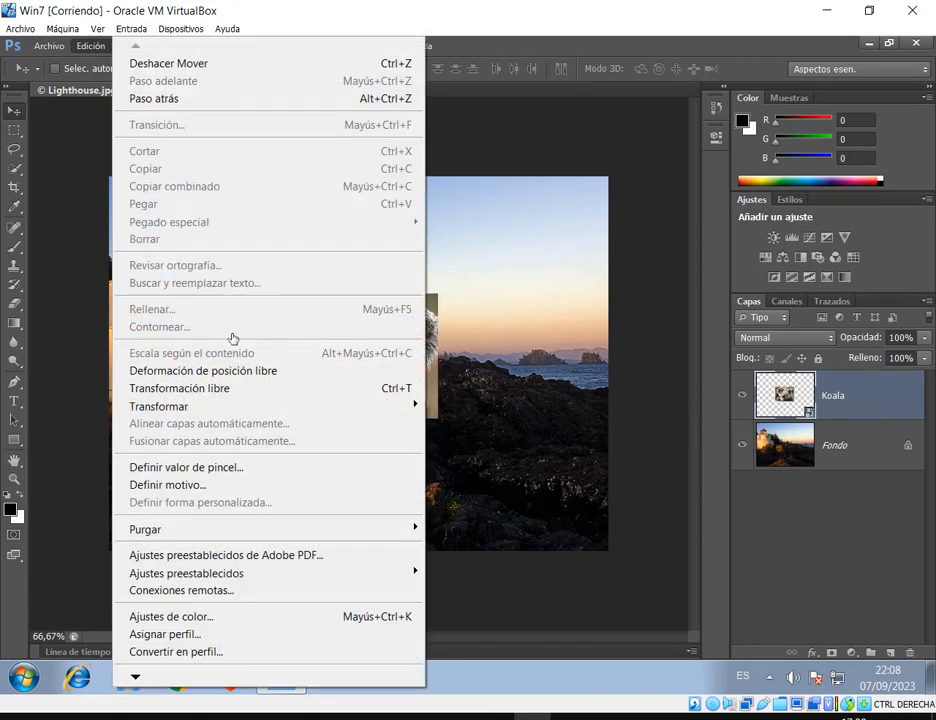
pyautogui.click(228, 387)
pyautogui.click(299, 68)
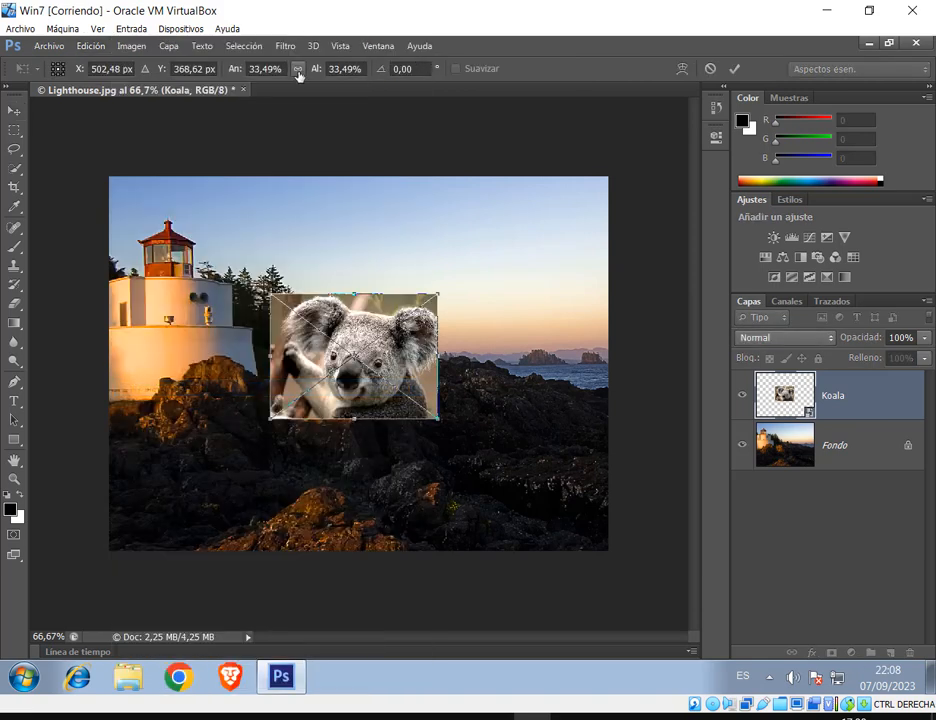
pyautogui.moveTo(436, 424); pyautogui.dragTo(526, 476)
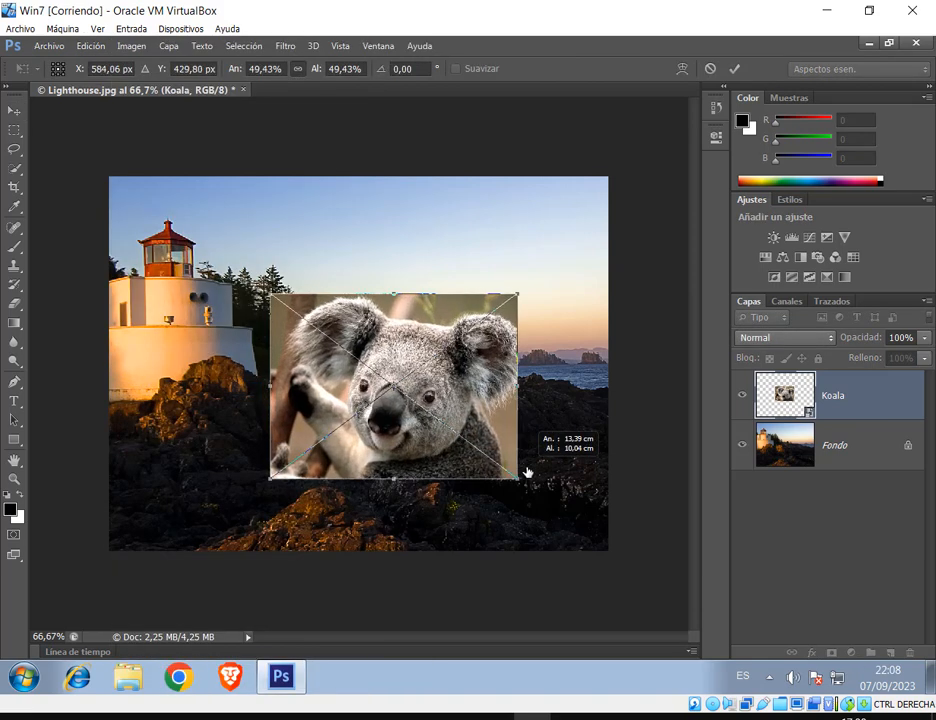
pyautogui.press('Return')
pyautogui.moveTo(409, 416); pyautogui.dragTo(382, 383)
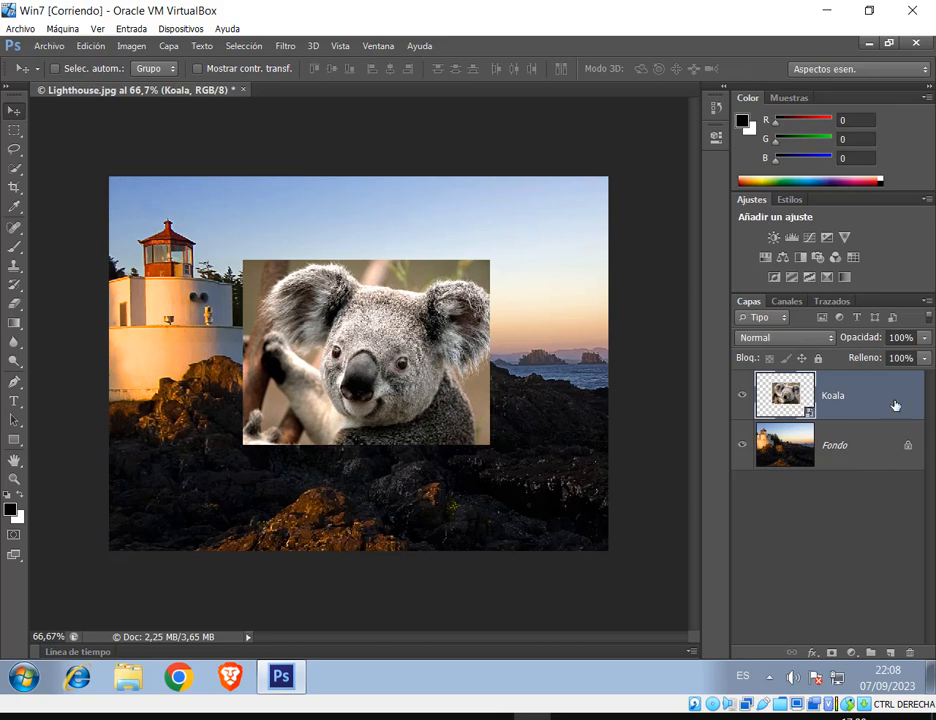
# Apply a Gaussian blur with a radius of 4.2 pixels to the Koala smart object.
pyautogui.click(287, 48)
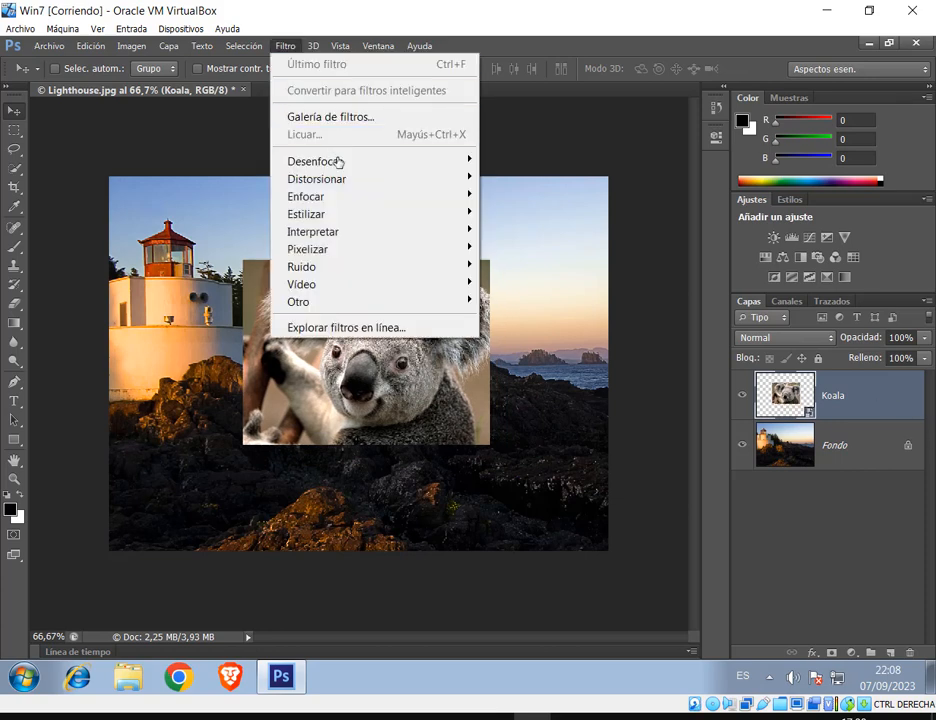
pyautogui.moveTo(340, 161)
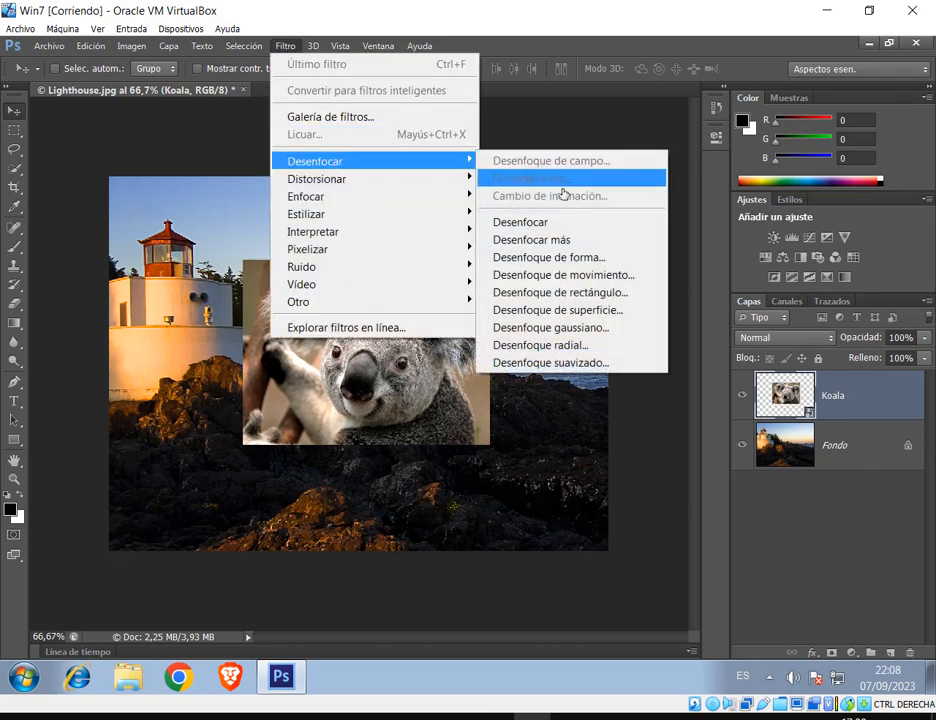
pyautogui.click(583, 328)
pyautogui.moveTo(484, 172); pyautogui.dragTo(604, 119)
pyautogui.moveTo(486, 342); pyautogui.dragTo(508, 339)
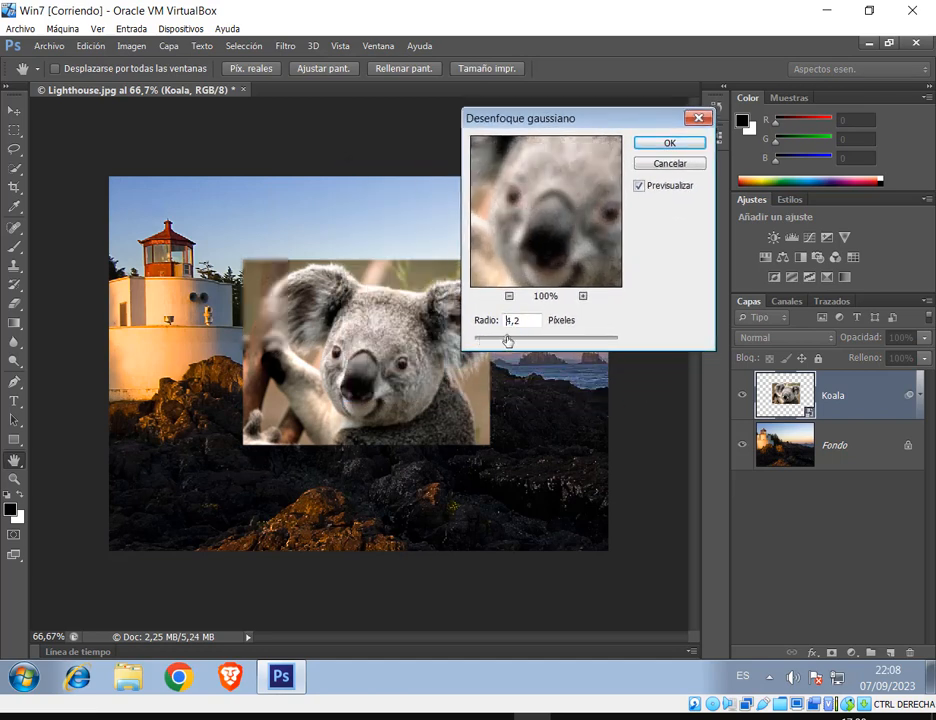
pyautogui.click(685, 145)
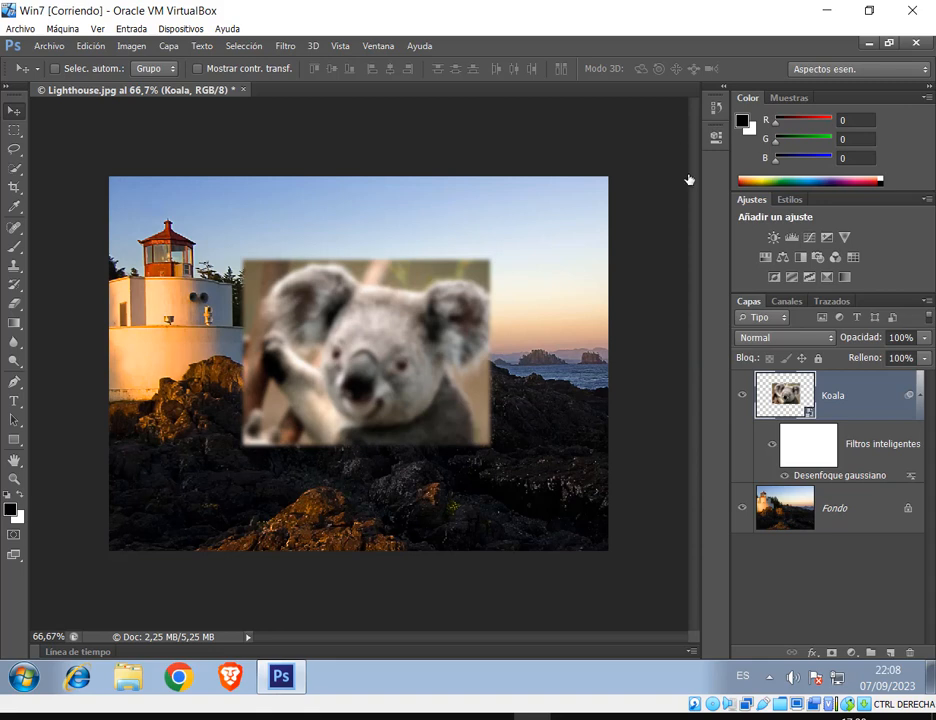
# Set the Koala layer's Gaussian blur smart filter to a radius of 3.2 pixels, and delete the filter.
pyautogui.doubleClick(847, 478)
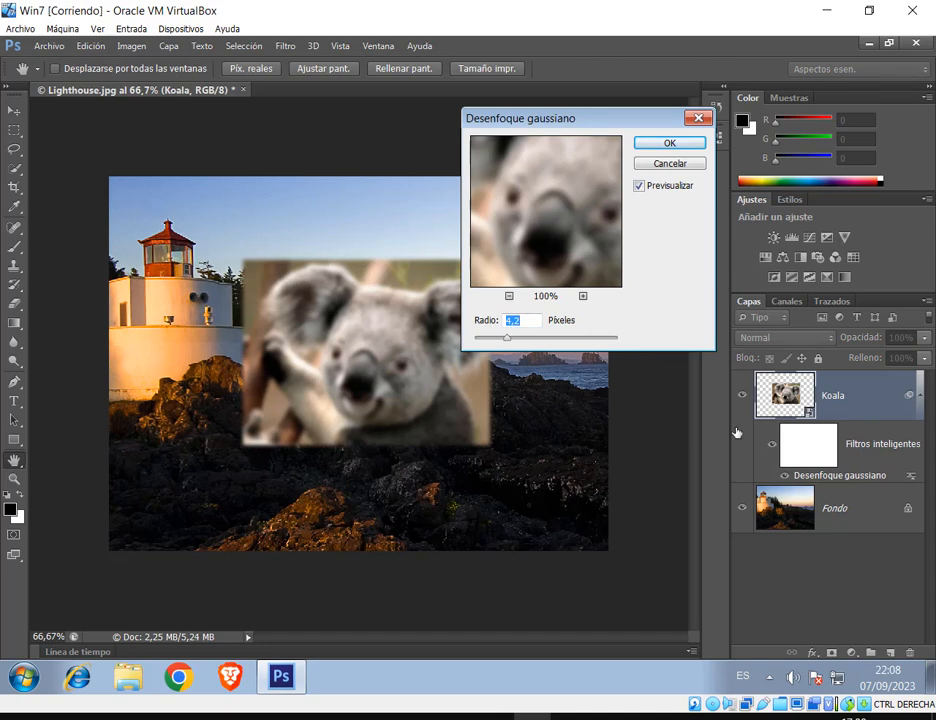
pyautogui.moveTo(504, 339)
pyautogui.mouseDown()
pyautogui.moveTo(480, 340)
pyautogui.moveTo(498, 339)
pyautogui.mouseUp()
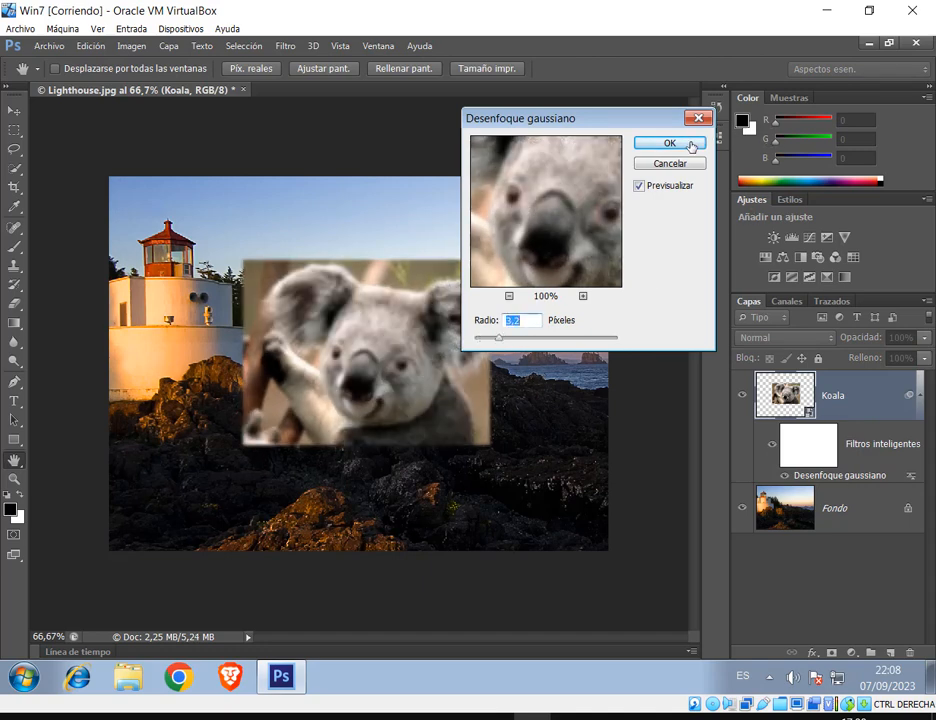
pyautogui.click(691, 147)
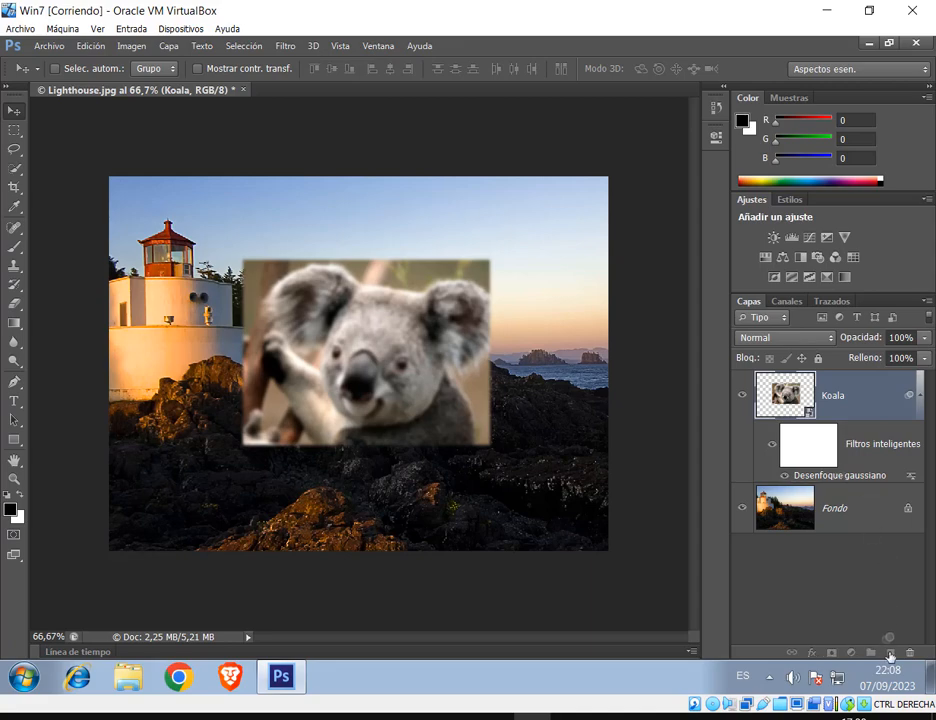
pyautogui.moveTo(889, 655); pyautogui.dragTo(909, 653)
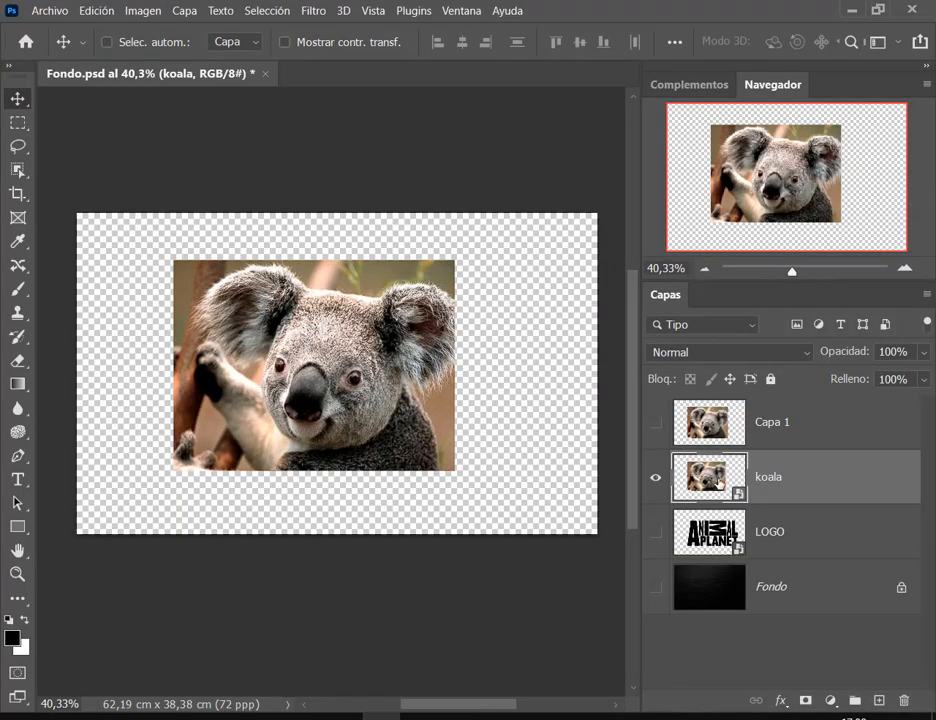
# Apply a Gaussian blur with a radius of 8.8 pixels to the koala smart object in Fondo.psd.
pyautogui.click(314, 12)
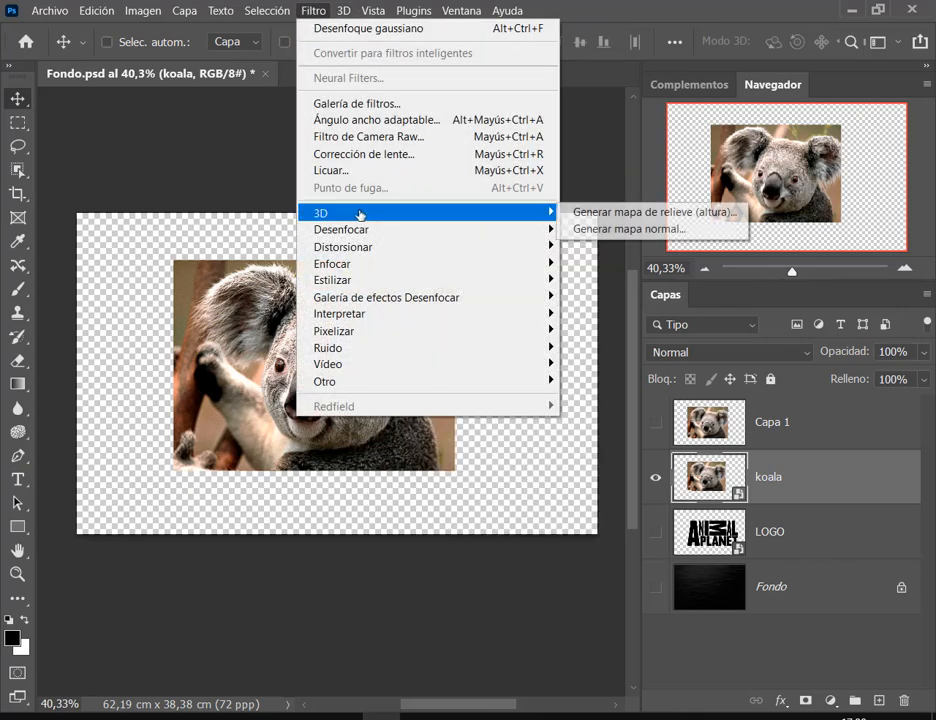
pyautogui.moveTo(366, 228)
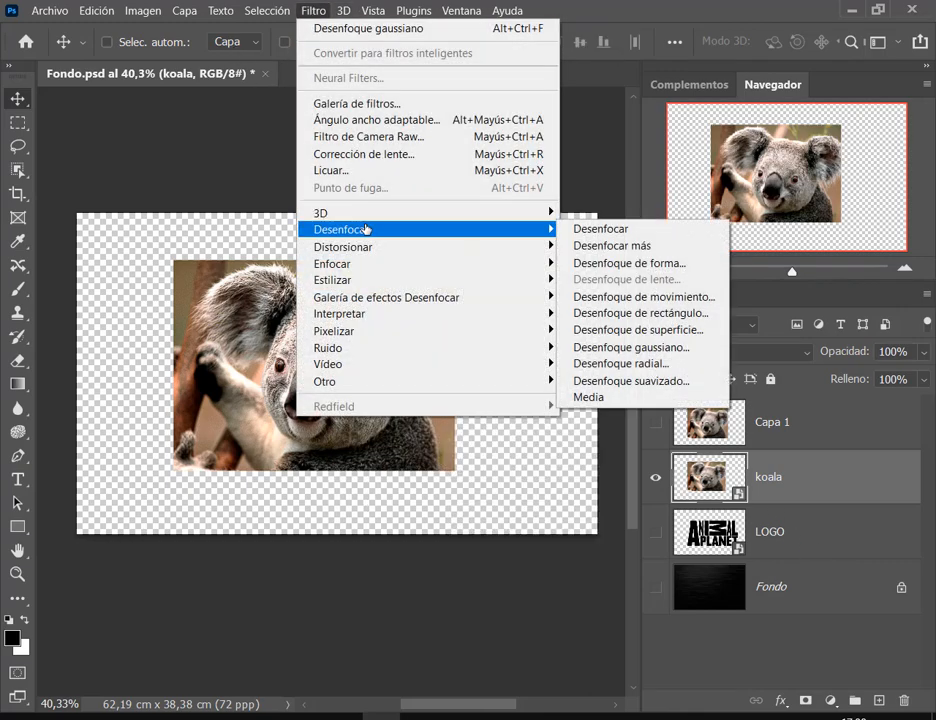
pyautogui.click(648, 347)
pyautogui.moveTo(415, 375); pyautogui.dragTo(455, 375)
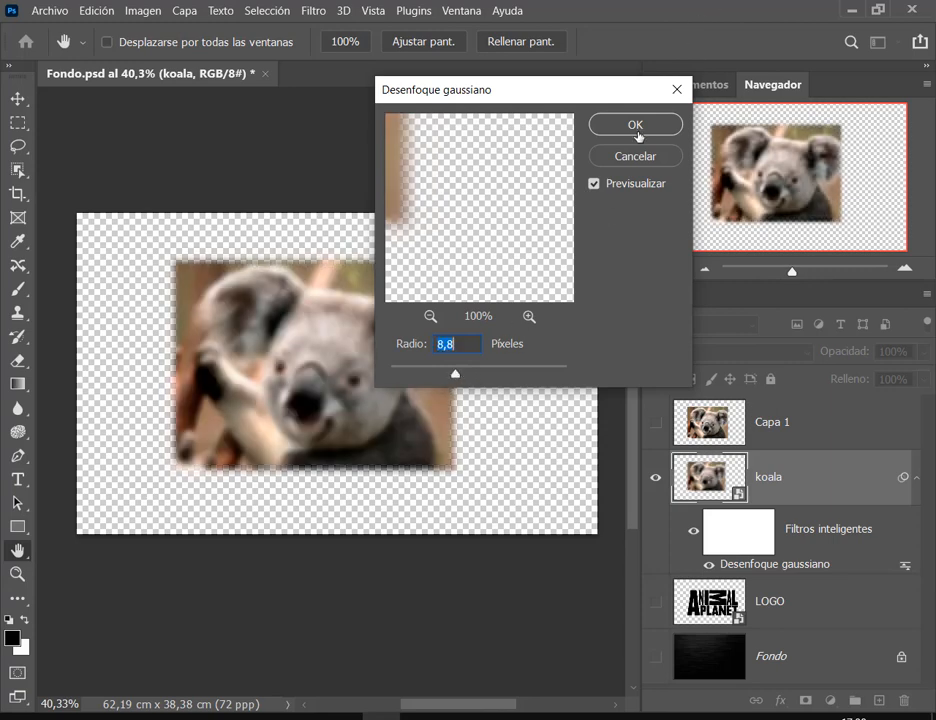
pyautogui.click(637, 135)
# Select the koala layer's smart filter mask and set the Eraser to a softer 168 px brush.
pyautogui.click(905, 268)
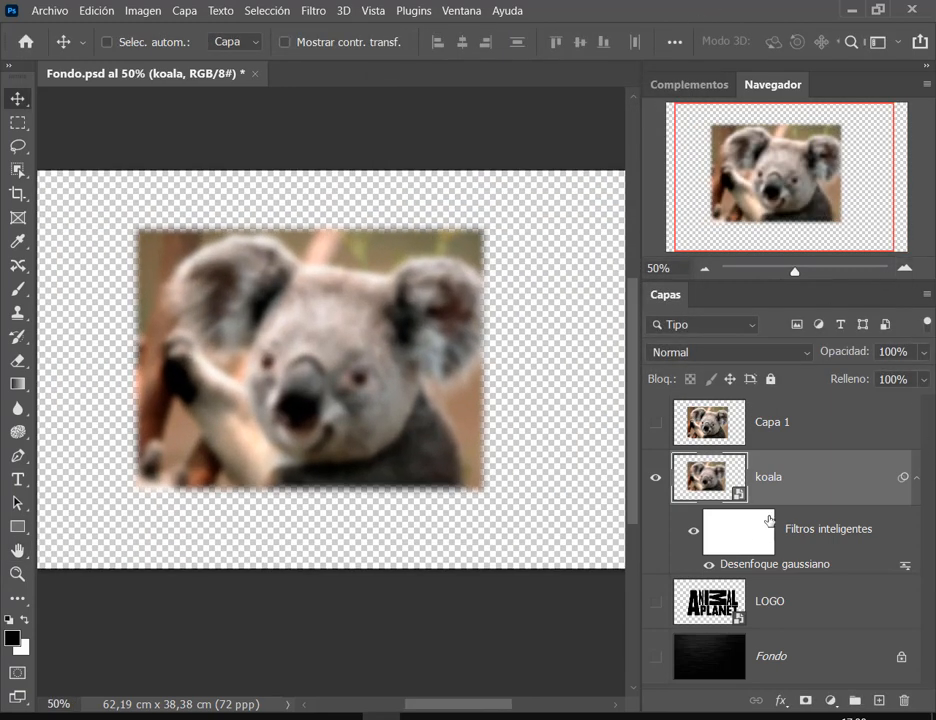
pyautogui.click(722, 550)
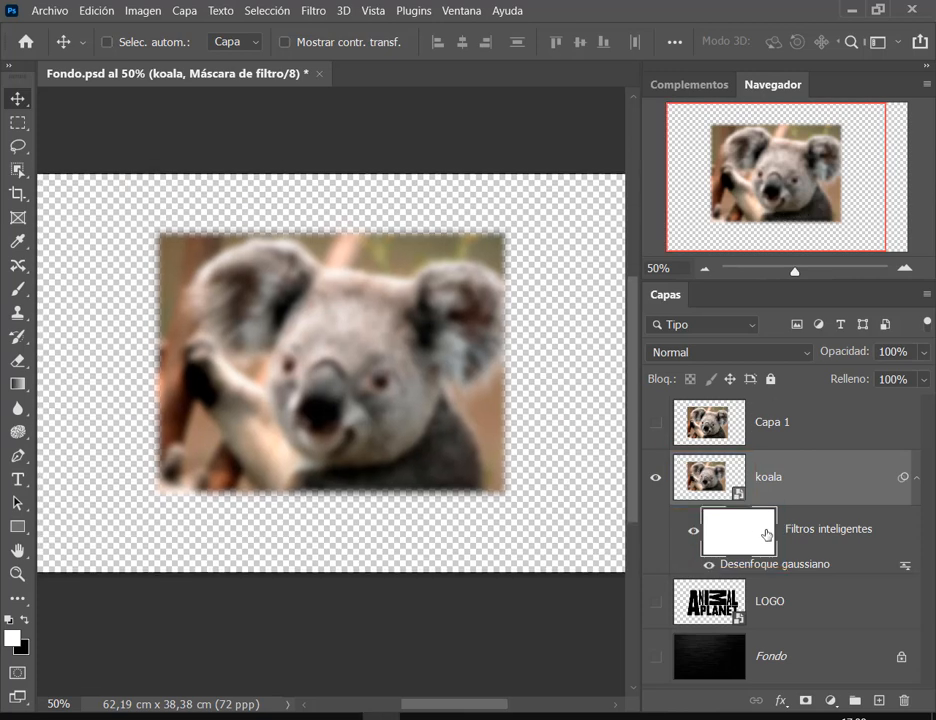
pyautogui.scroll(2, 313, 355)
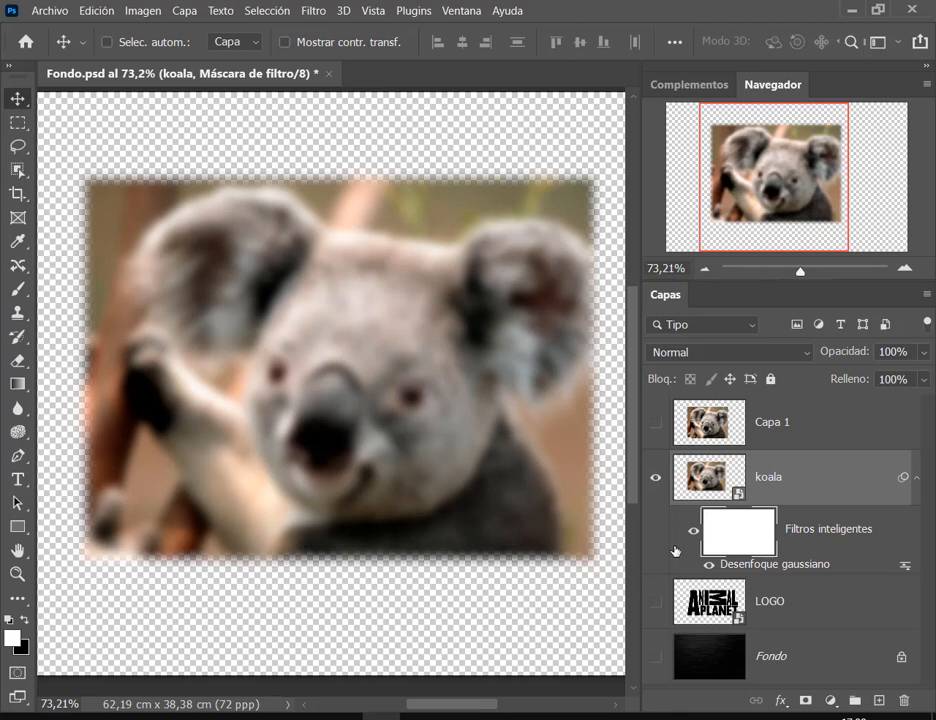
pyautogui.press('ctrl')
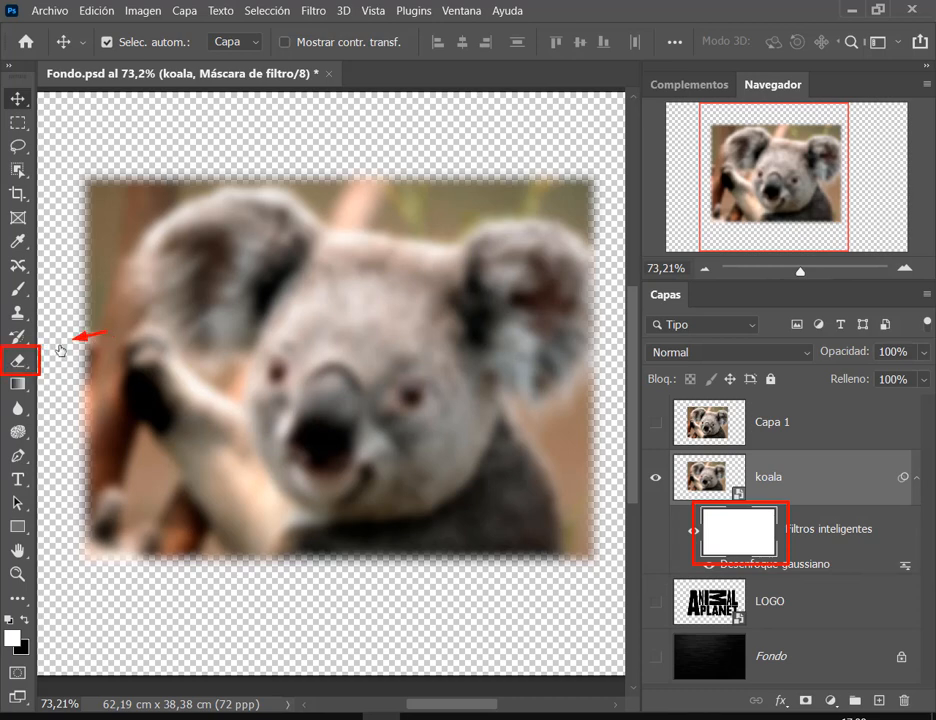
pyautogui.click(18, 360)
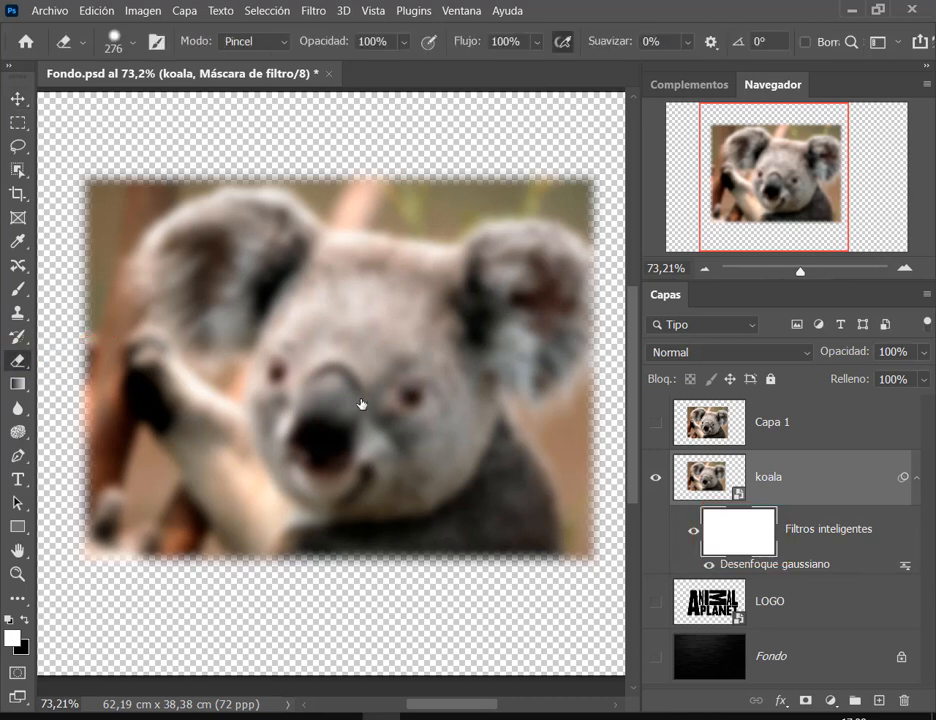
pyautogui.rightClick(351, 346)
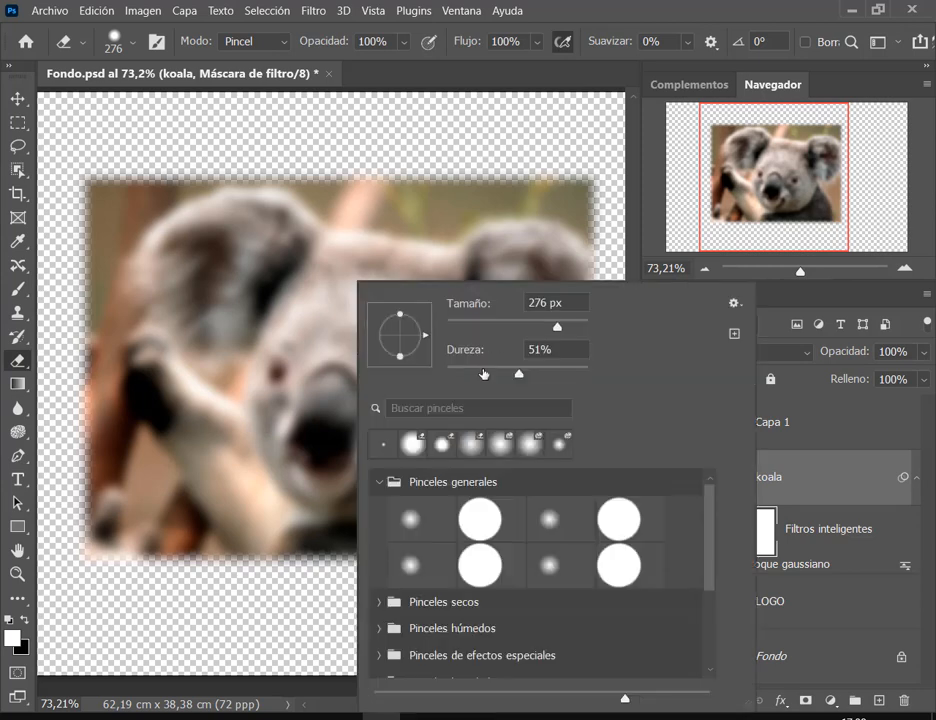
pyautogui.moveTo(483, 374); pyautogui.dragTo(397, 384)
pyautogui.moveTo(533, 327); pyautogui.dragTo(541, 327)
pyautogui.click(608, 17)
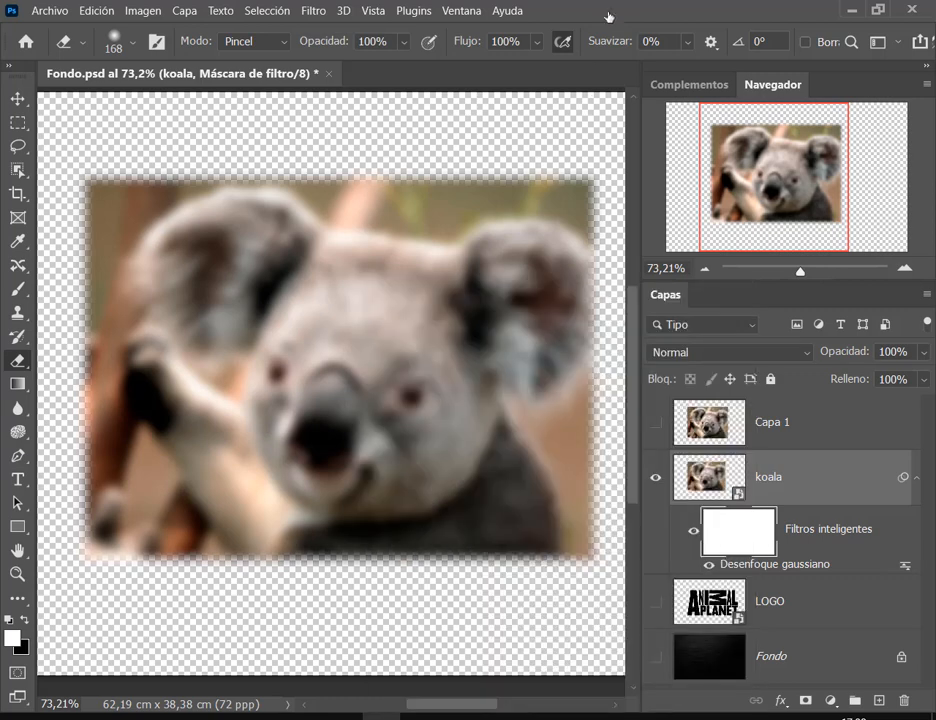
# Erase the blur over the koala's face, body and ears on the smart filter mask at 100% opacity.
pyautogui.moveTo(338, 422)
pyautogui.mouseDown()
pyautogui.moveTo(400, 408)
pyautogui.moveTo(409, 378)
pyautogui.moveTo(387, 354)
pyautogui.moveTo(358, 347)
pyautogui.moveTo(330, 389)
pyautogui.moveTo(315, 370)
pyautogui.moveTo(302, 376)
pyautogui.moveTo(304, 421)
pyautogui.moveTo(322, 462)
pyautogui.moveTo(368, 479)
pyautogui.moveTo(398, 449)
pyautogui.moveTo(437, 470)
pyautogui.moveTo(446, 424)
pyautogui.moveTo(473, 374)
pyautogui.moveTo(339, 297)
pyautogui.moveTo(421, 300)
pyautogui.moveTo(478, 318)
pyautogui.moveTo(496, 297)
pyautogui.moveTo(534, 309)
pyautogui.moveTo(523, 346)
pyautogui.moveTo(537, 348)
pyautogui.moveTo(430, 335)
pyautogui.moveTo(246, 271)
pyautogui.moveTo(226, 310)
pyautogui.moveTo(214, 267)
pyautogui.moveTo(253, 265)
pyautogui.moveTo(331, 387)
pyautogui.mouseUp()
pyautogui.moveTo(443, 416)
pyautogui.mouseDown()
pyautogui.moveTo(453, 485)
pyautogui.moveTo(359, 510)
pyautogui.moveTo(270, 485)
pyautogui.moveTo(268, 465)
pyautogui.moveTo(184, 424)
pyautogui.moveTo(242, 490)
pyautogui.moveTo(457, 509)
pyautogui.moveTo(492, 471)
pyautogui.moveTo(514, 547)
pyautogui.moveTo(466, 423)
pyautogui.mouseUp()
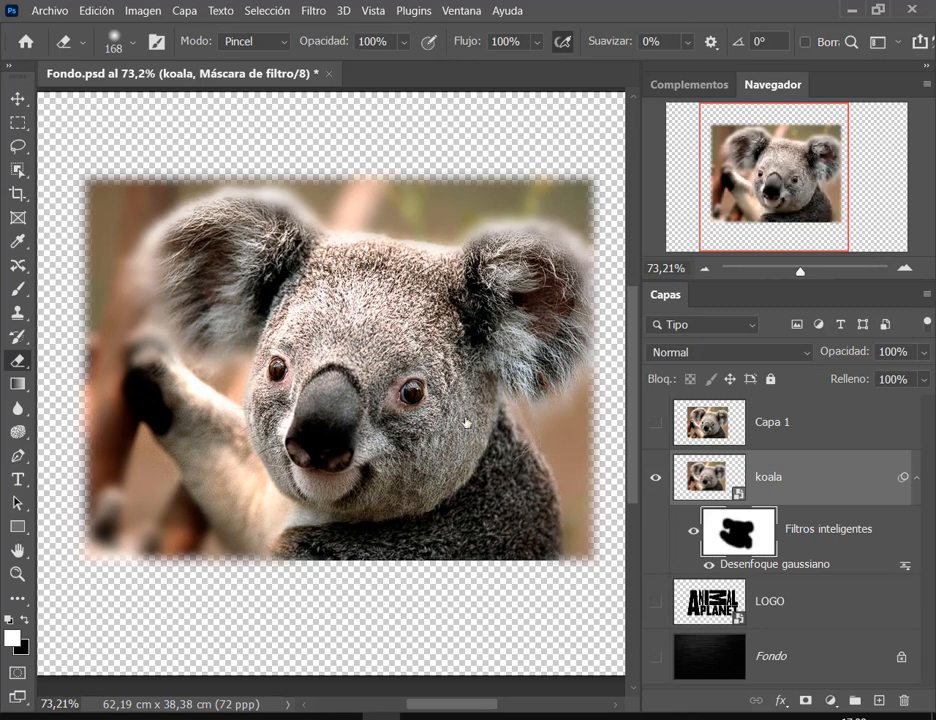
pyautogui.moveTo(538, 284)
pyautogui.mouseDown()
pyautogui.moveTo(497, 281)
pyautogui.moveTo(481, 296)
pyautogui.moveTo(360, 289)
pyautogui.moveTo(273, 255)
pyautogui.moveTo(216, 250)
pyautogui.moveTo(177, 283)
pyautogui.moveTo(200, 313)
pyautogui.mouseUp()
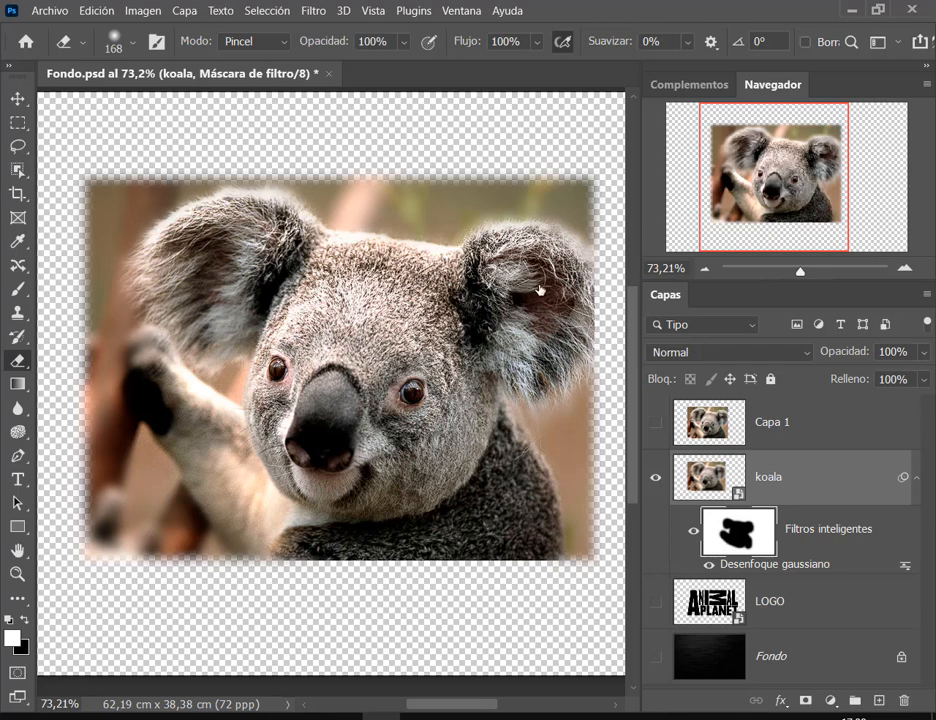
# Undo all the eraser strokes on the koala's smart filter mask.
pyautogui.hotkey('ctrl', 'z')
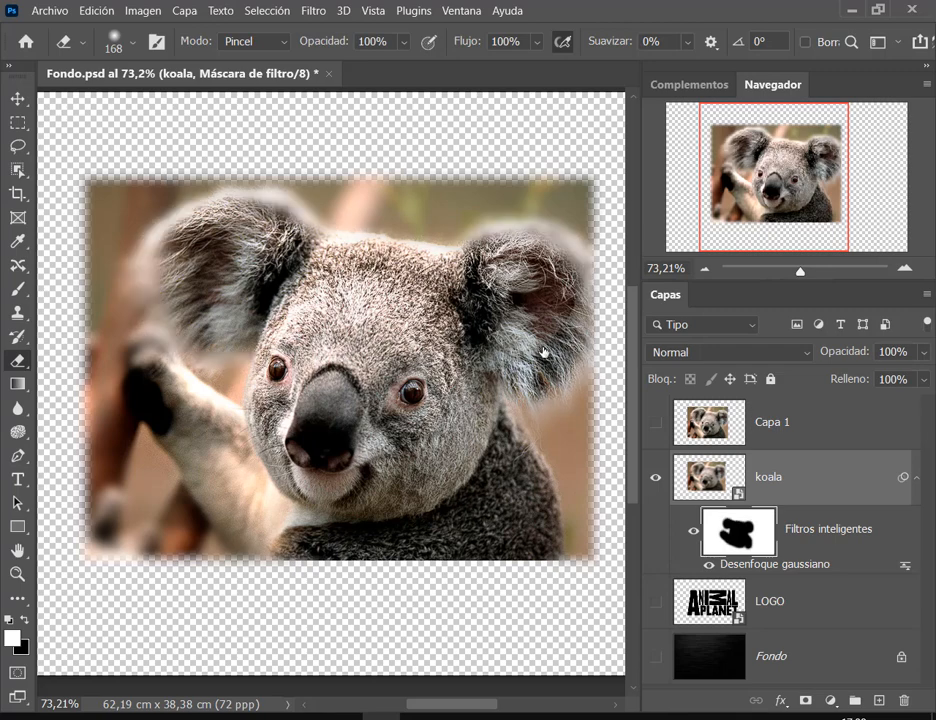
pyautogui.hotkey('ctrl', 'shift', 'z')
pyautogui.hotkey('ctrl', 'z')
pyautogui.hotkey('ctrl', 'z')
pyautogui.hotkey('ctrl', 'z')
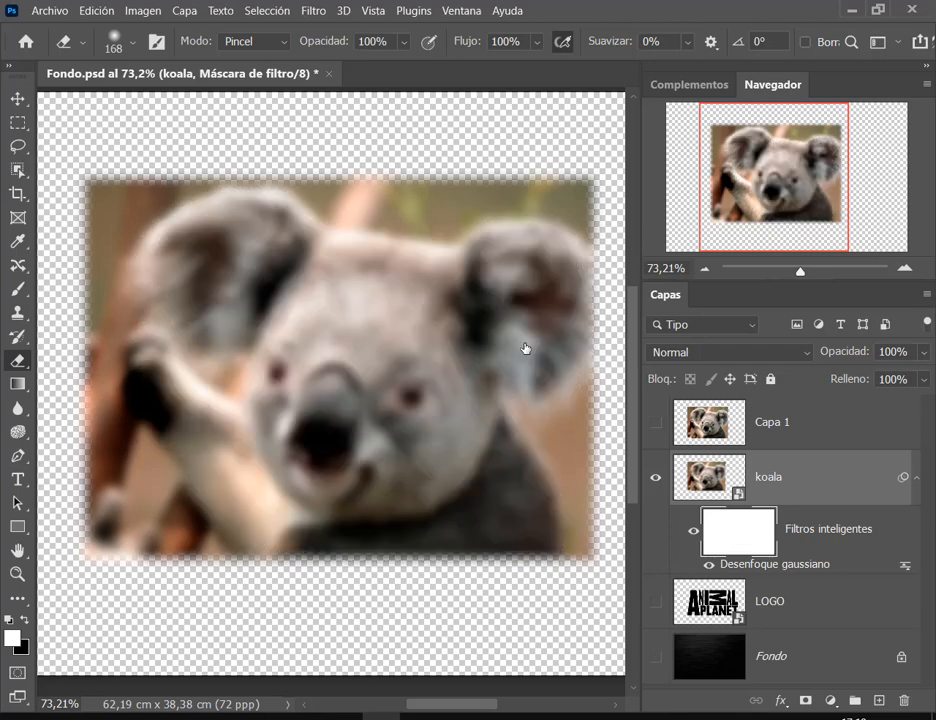
pyautogui.click(97, 11)
pyautogui.click(150, 30)
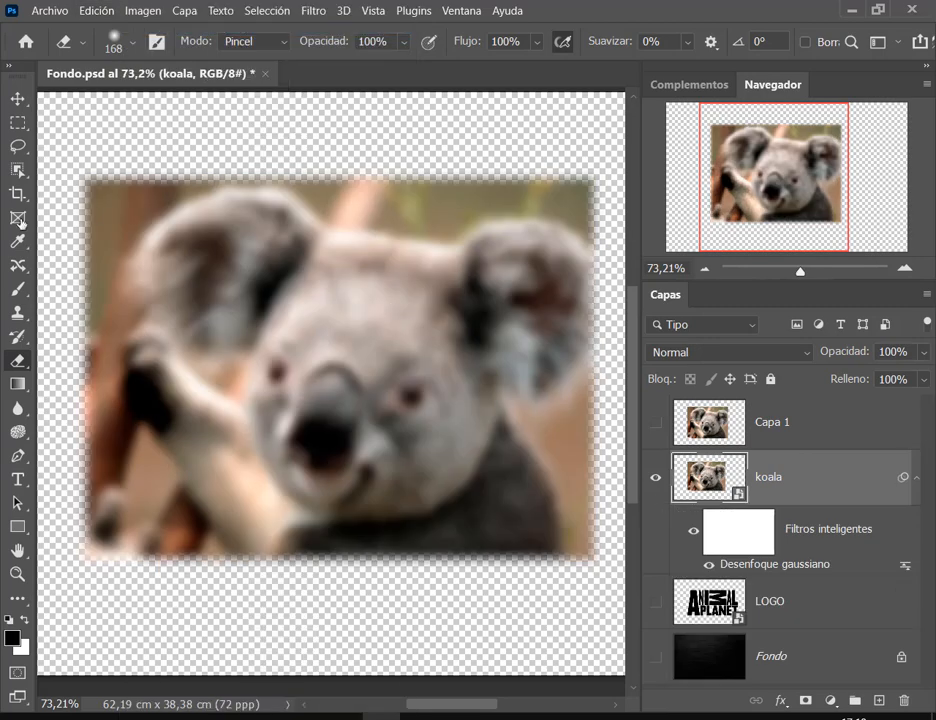
# Try erasing the blur over the koala's face on the filter mask, at full and at reduced eraser opacity.
pyautogui.click(720, 530)
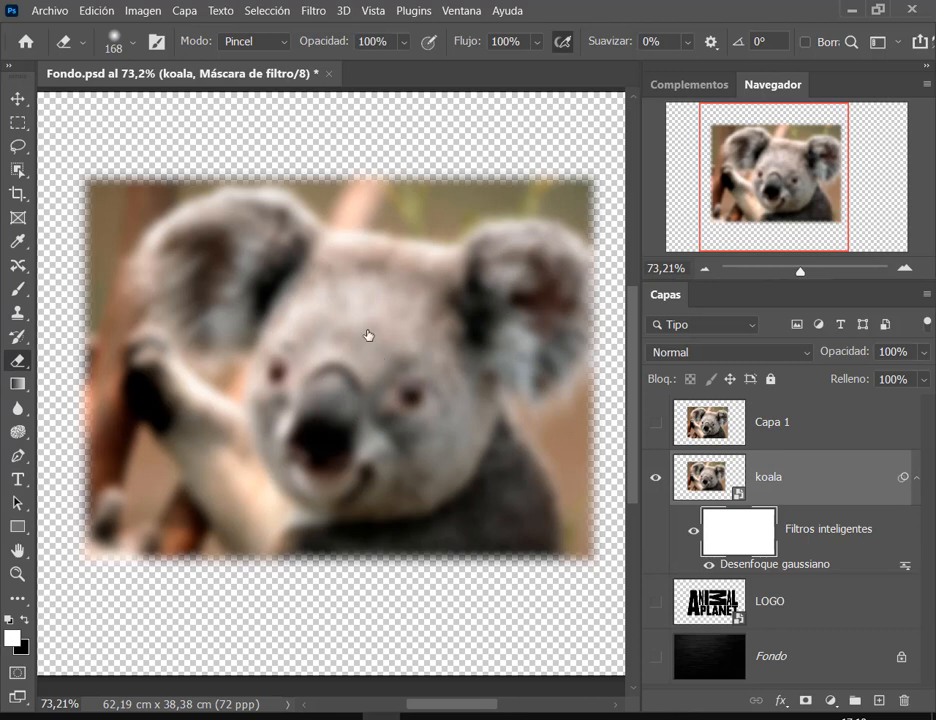
pyautogui.moveTo(368, 336)
pyautogui.mouseDown()
pyautogui.moveTo(345, 400)
pyautogui.moveTo(400, 390)
pyautogui.mouseUp()
pyautogui.hotkey('ctrl', 'z')
pyautogui.moveTo(327, 42); pyautogui.dragTo(280, 42)
pyautogui.moveTo(345, 382)
pyautogui.mouseDown()
pyautogui.moveTo(431, 380)
pyautogui.moveTo(361, 391)
pyautogui.moveTo(385, 406)
pyautogui.moveTo(387, 461)
pyautogui.moveTo(365, 458)
pyautogui.moveTo(332, 372)
pyautogui.moveTo(238, 296)
pyautogui.moveTo(439, 330)
pyautogui.moveTo(499, 326)
pyautogui.moveTo(472, 368)
pyautogui.moveTo(449, 455)
pyautogui.moveTo(402, 507)
pyautogui.moveTo(271, 443)
pyautogui.mouseUp()
pyautogui.hotkey('ctrl', 'z')
# Partially erase the blur mask over the koala with a 356 px Eraser at 37% opacity, and over the muzzle at 65%.
pyautogui.moveTo(322, 45)
pyautogui.mouseDown()
pyautogui.moveTo(236, 36)
pyautogui.moveTo(217, 74)
pyautogui.mouseUp()
pyautogui.moveTo(309, 355)
pyautogui.mouseDown()
pyautogui.moveTo(269, 302)
pyautogui.moveTo(238, 296)
pyautogui.moveTo(537, 302)
pyautogui.moveTo(478, 353)
pyautogui.moveTo(457, 442)
pyautogui.moveTo(469, 513)
pyautogui.moveTo(354, 479)
pyautogui.moveTo(229, 463)
pyautogui.moveTo(186, 416)
pyautogui.moveTo(301, 491)
pyautogui.mouseUp()
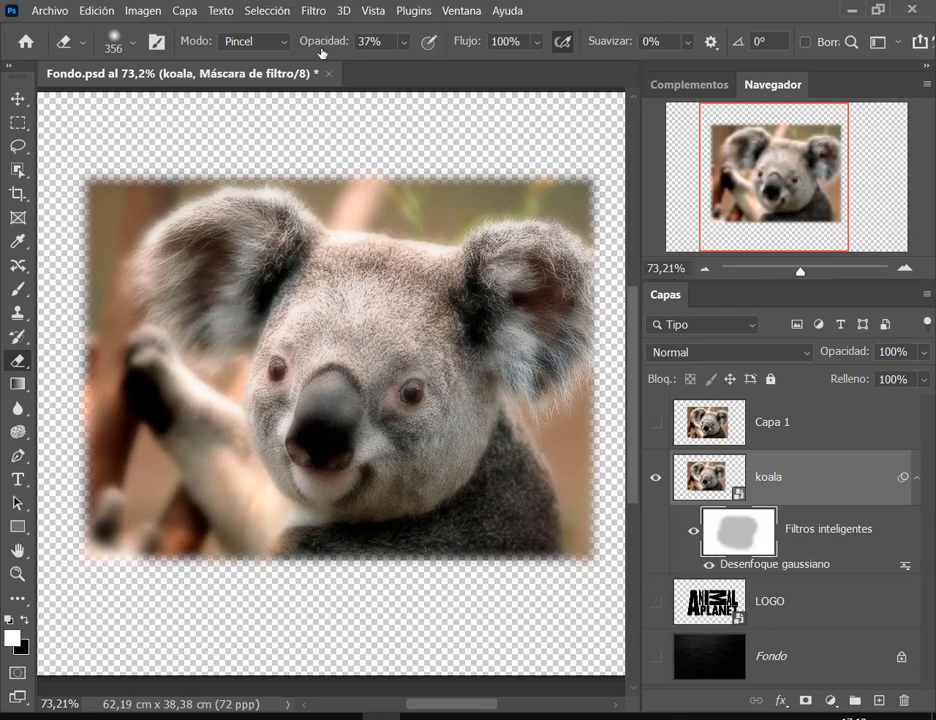
pyautogui.moveTo(331, 43)
pyautogui.mouseDown()
pyautogui.moveTo(361, 47)
pyautogui.moveTo(325, 40)
pyautogui.mouseUp()
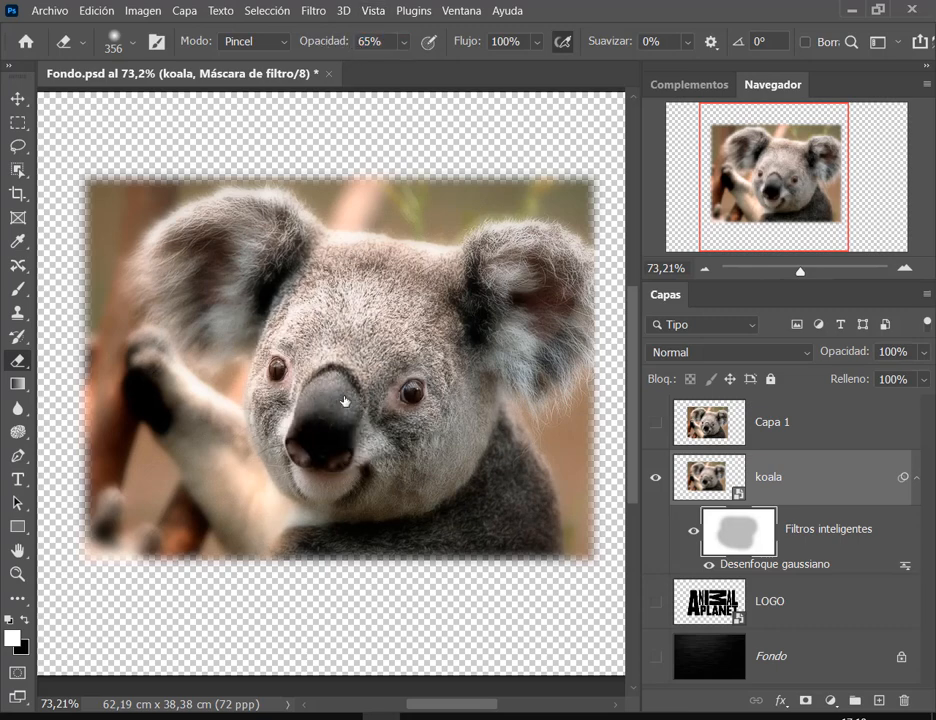
pyautogui.click(371, 458)
# Erase the blur completely over the koala's muzzle on the smart filter mask with a 234 px Eraser at 100% opacity.
pyautogui.scroll(-4, 380, 417)
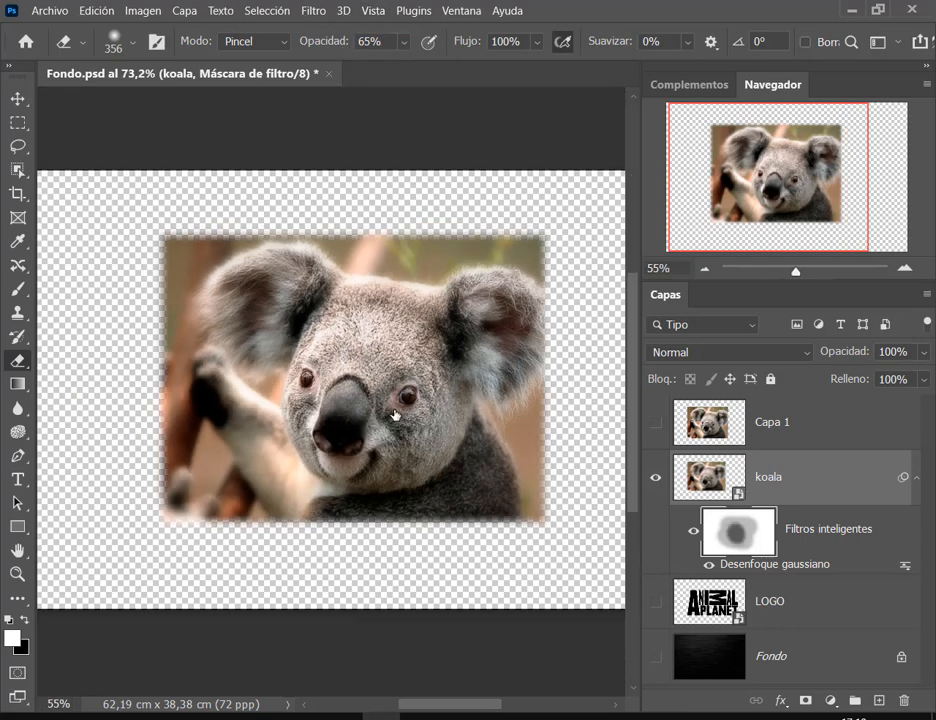
pyautogui.scroll(2, 530, 470)
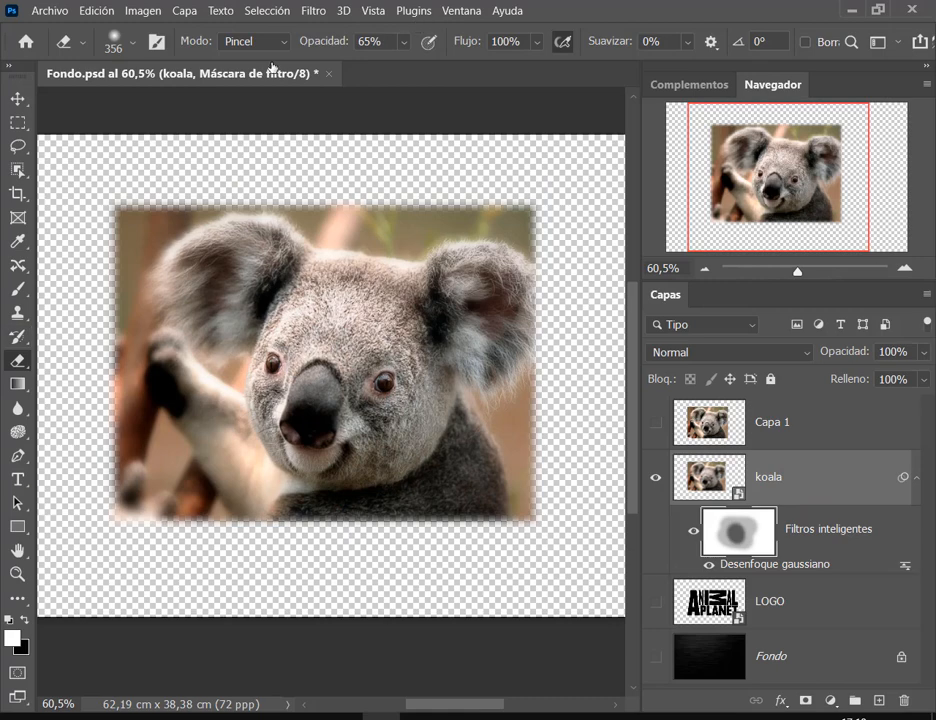
pyautogui.moveTo(311, 46); pyautogui.dragTo(411, 42)
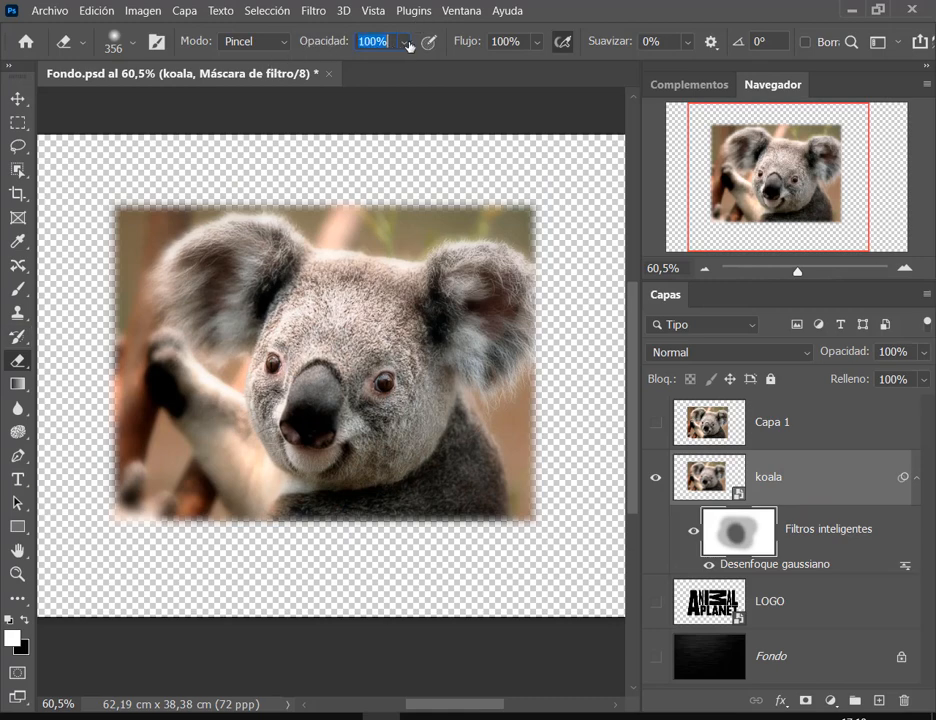
pyautogui.click(316, 406)
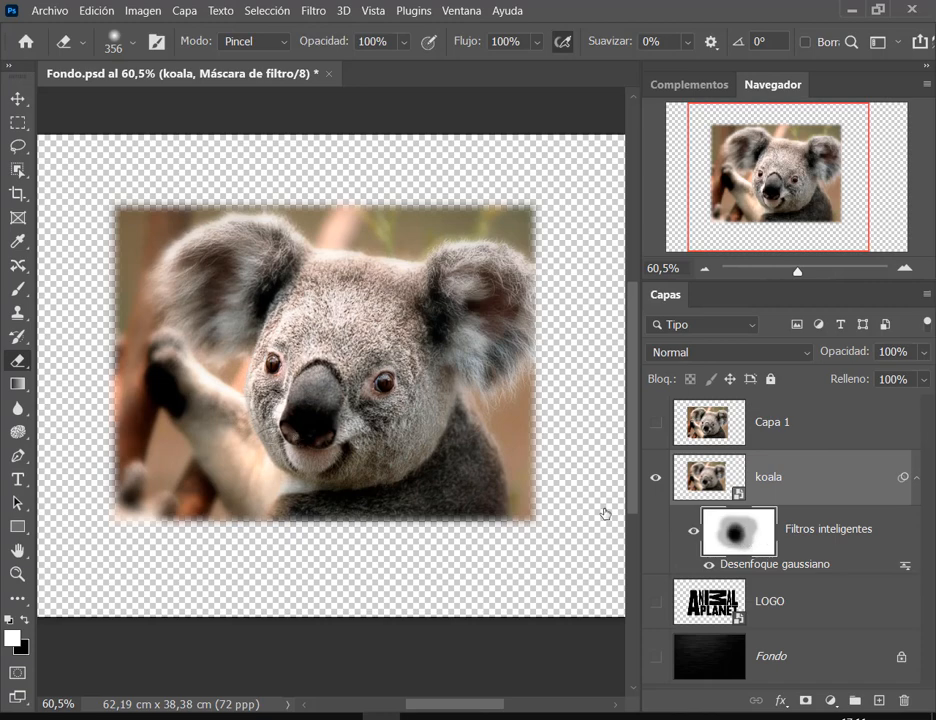
pyautogui.hotkey('ctrl', 'z')
pyautogui.moveTo(328, 393); pyautogui.dragTo(289, 401)
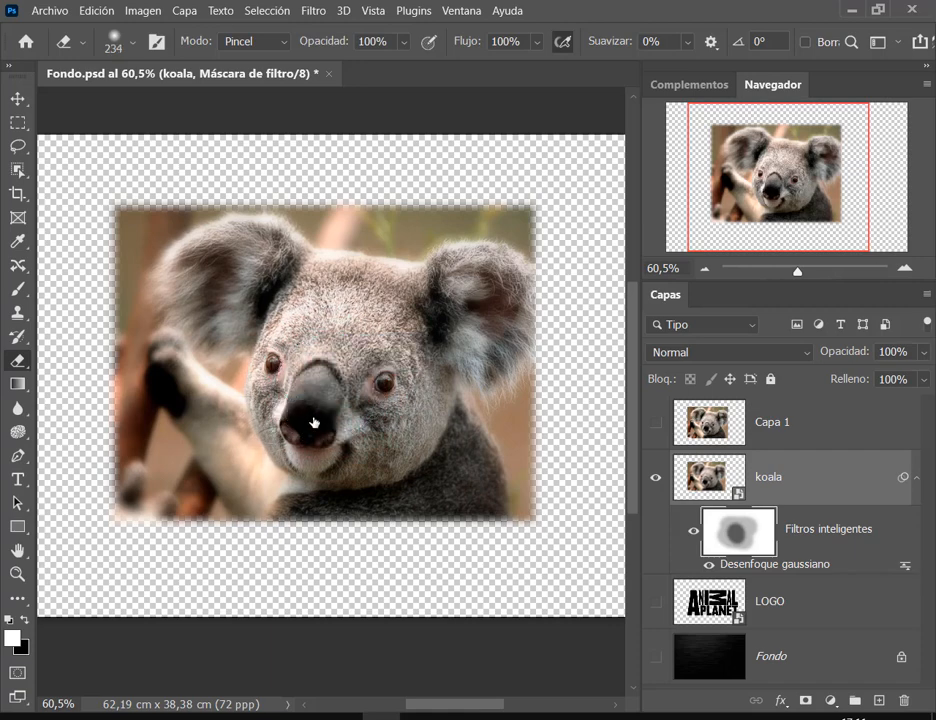
pyautogui.click(318, 420)
pyautogui.hotkey('ctrl', 'z')
pyautogui.click(298, 380)
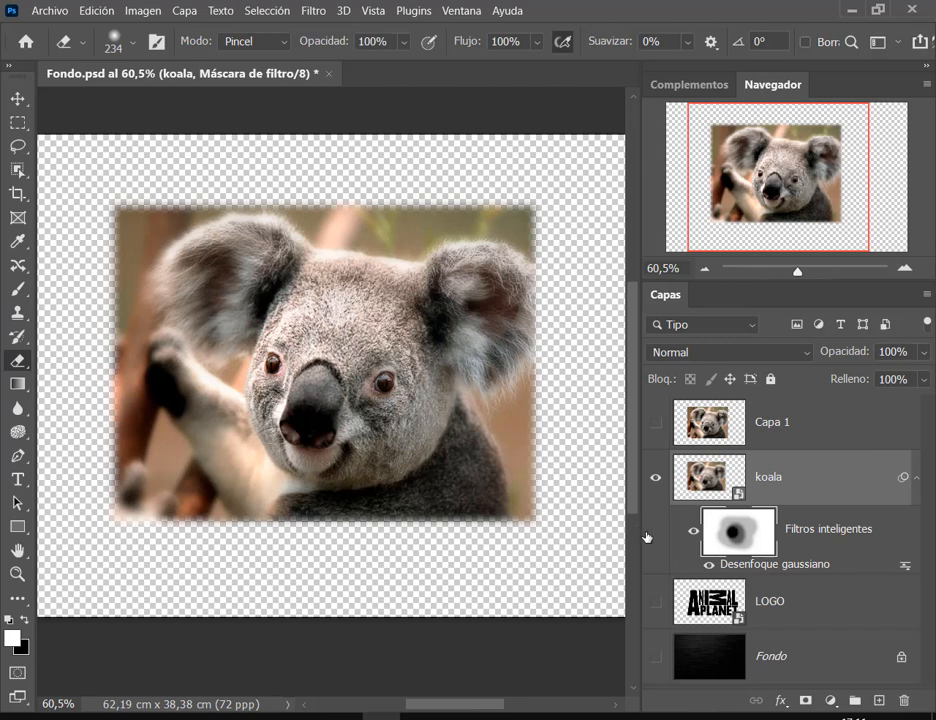
# Delete the Gaussian blur smart filter from the koala layer and check the messages of the Google Meet call.
pyautogui.moveTo(806, 569); pyautogui.dragTo(903, 700)
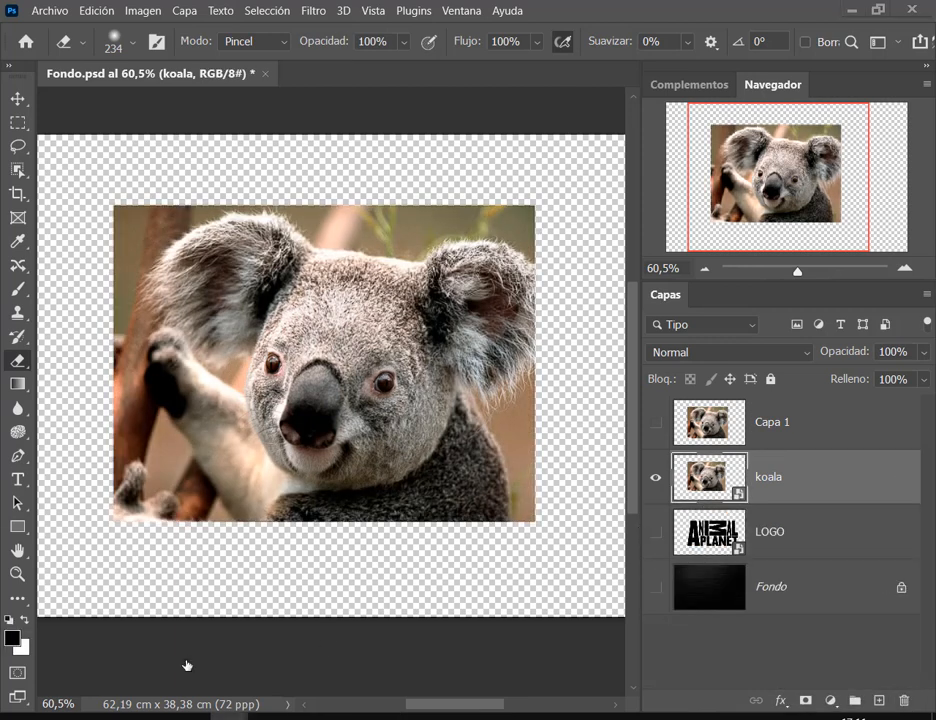
pyautogui.click(186, 470)
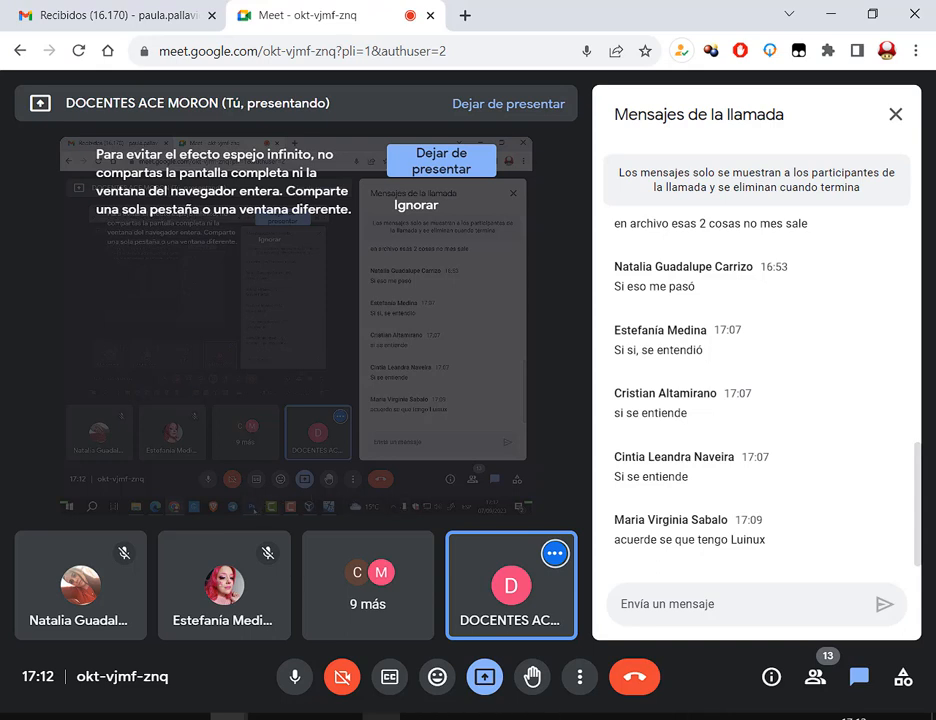
pyautogui.click(405, 716)
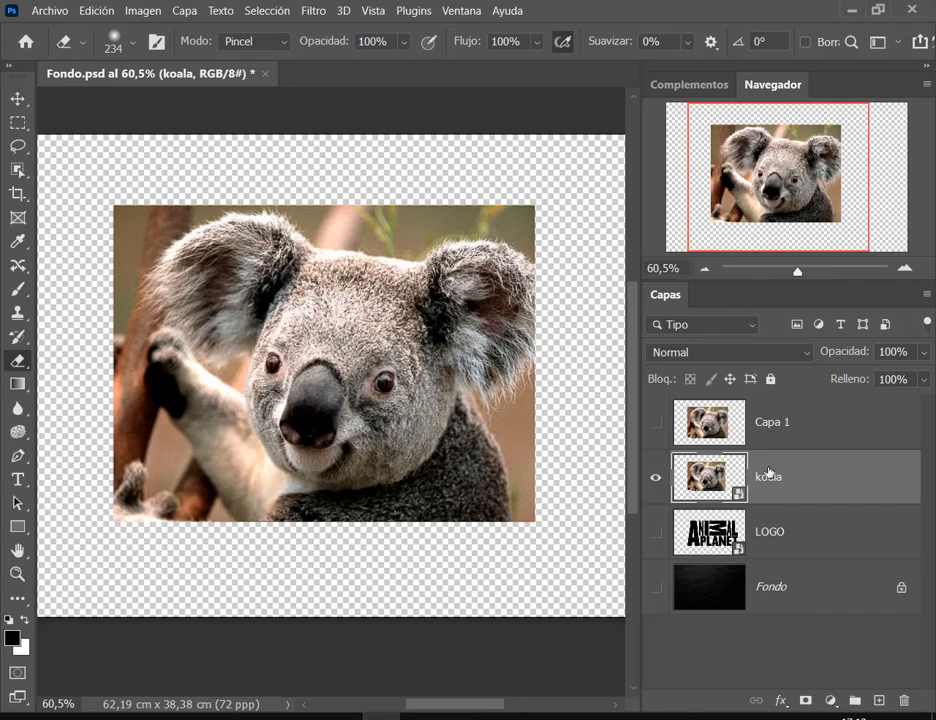
# Delete the Capa 1 layer and close Fondo.psd without saving.
pyautogui.click(656, 421)
pyautogui.moveTo(705, 422); pyautogui.dragTo(904, 701)
pyautogui.click(17, 98)
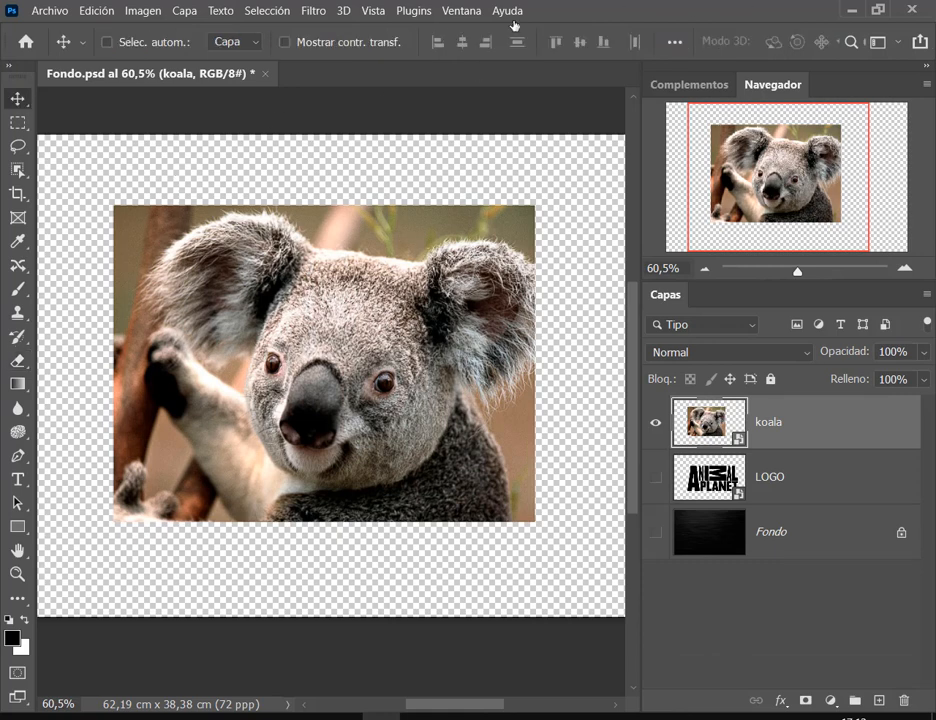
pyautogui.click(268, 75)
pyautogui.click(518, 277)
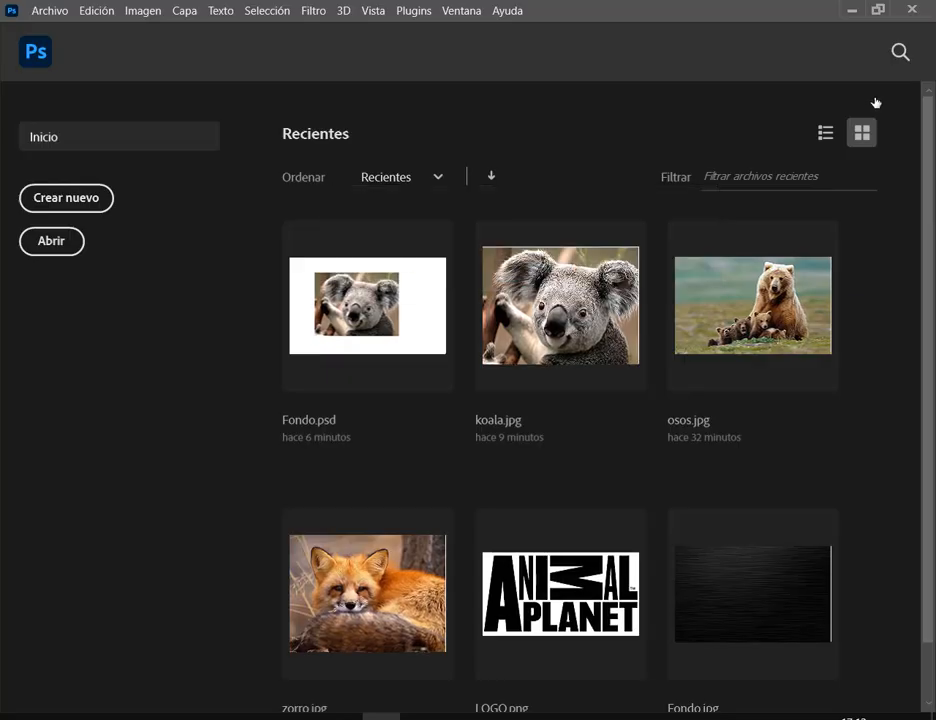
# Clear the list of recent files.
pyautogui.click(55, 11)
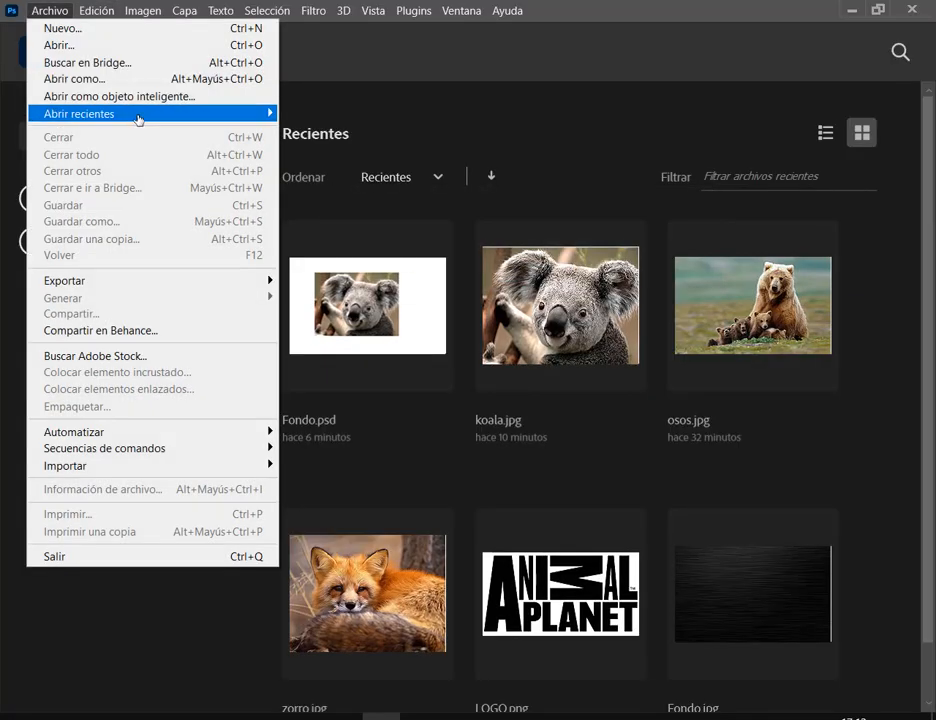
pyautogui.moveTo(135, 114)
pyautogui.click(367, 221)
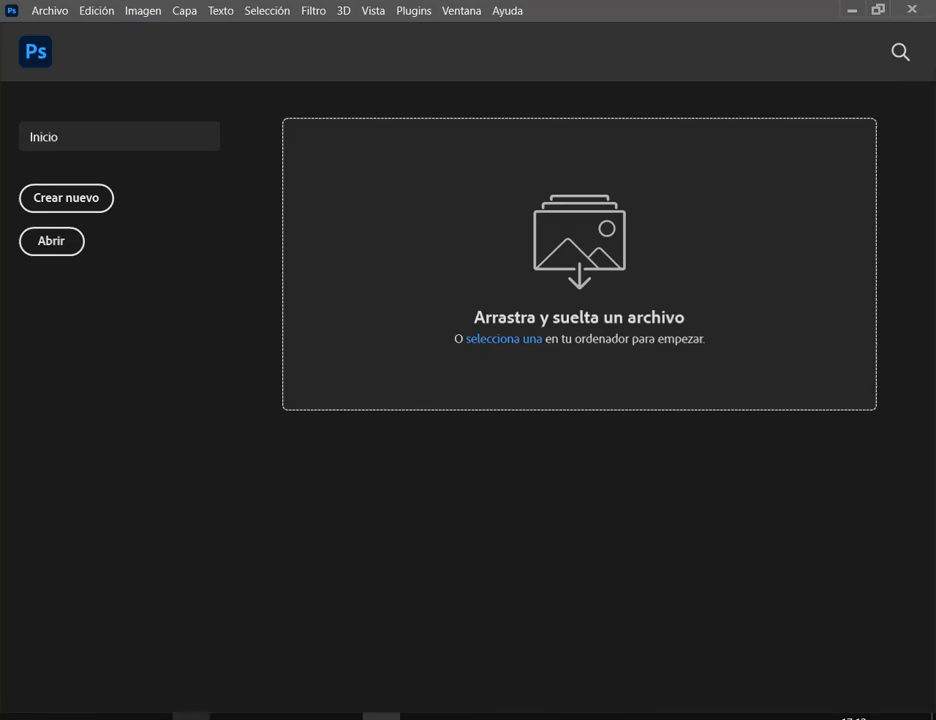
# Open LOGO.png from the Mascara de recorte folder as a Photoshop document.
pyautogui.hotkey('alt', 'Tab')
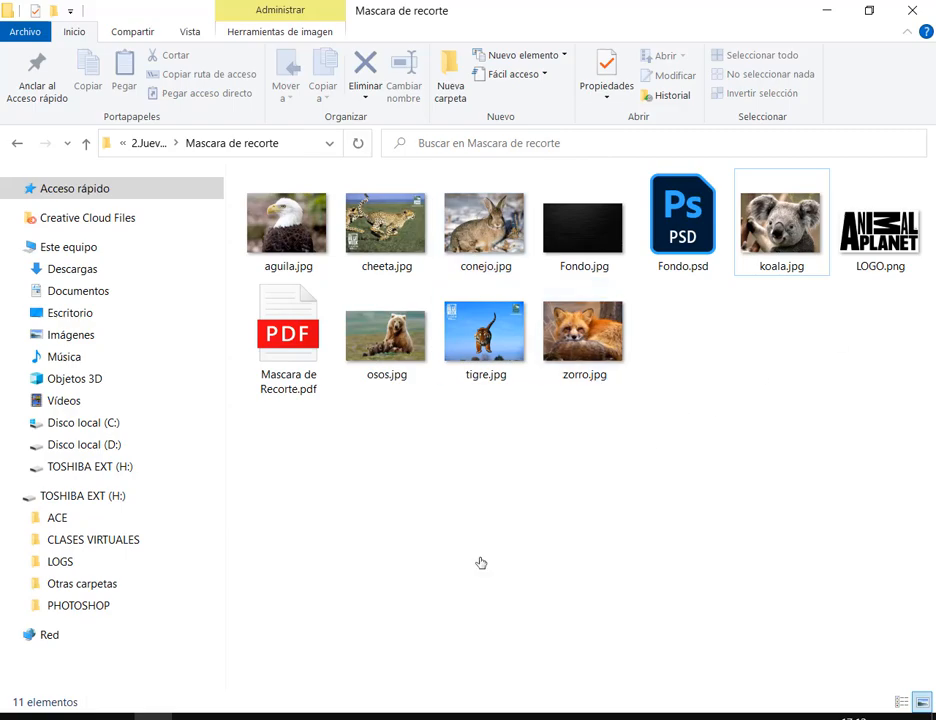
pyautogui.click(381, 716)
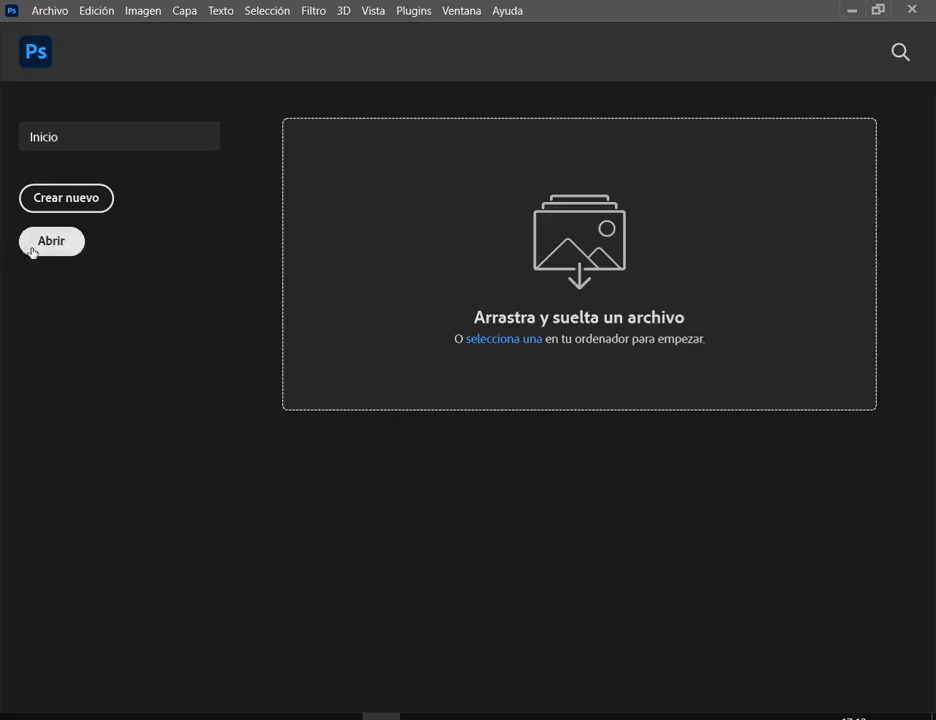
pyautogui.click(153, 716)
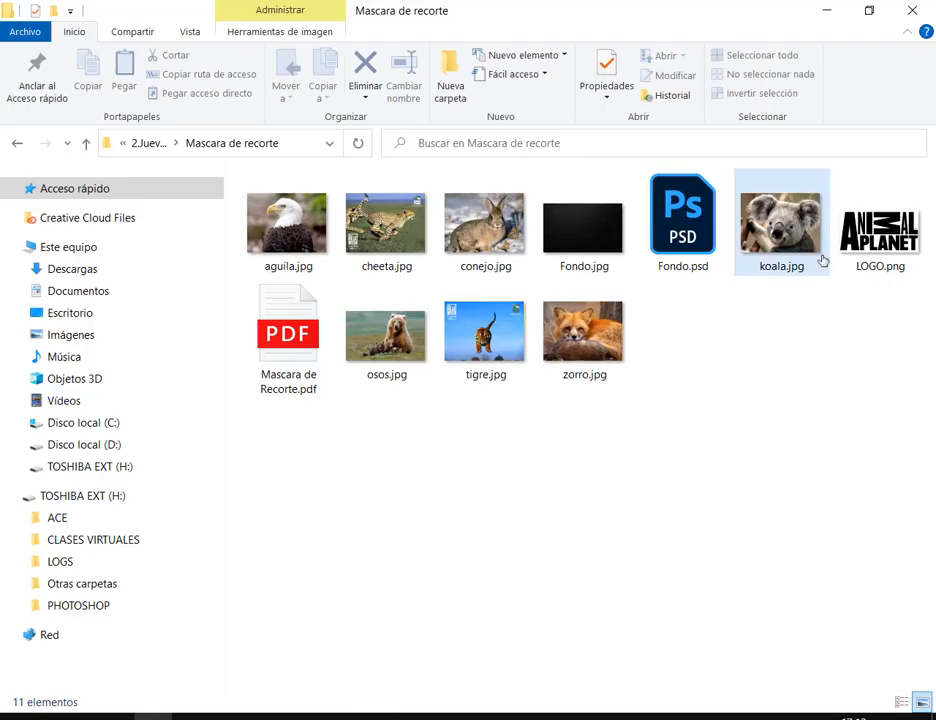
pyautogui.click(848, 268)
pyautogui.moveTo(848, 268); pyautogui.dragTo(539, 427)
pyautogui.click(618, 397)
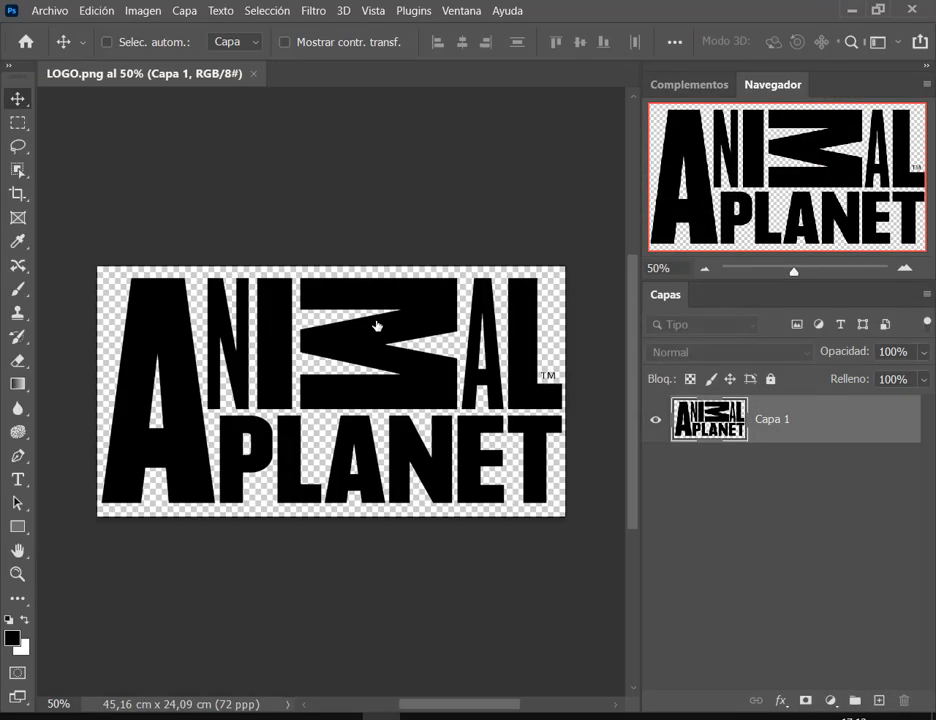
# Place conejo.jpg over the left part of the logo and clip it to the logo layer with a clipping mask.
pyautogui.click(153, 716)
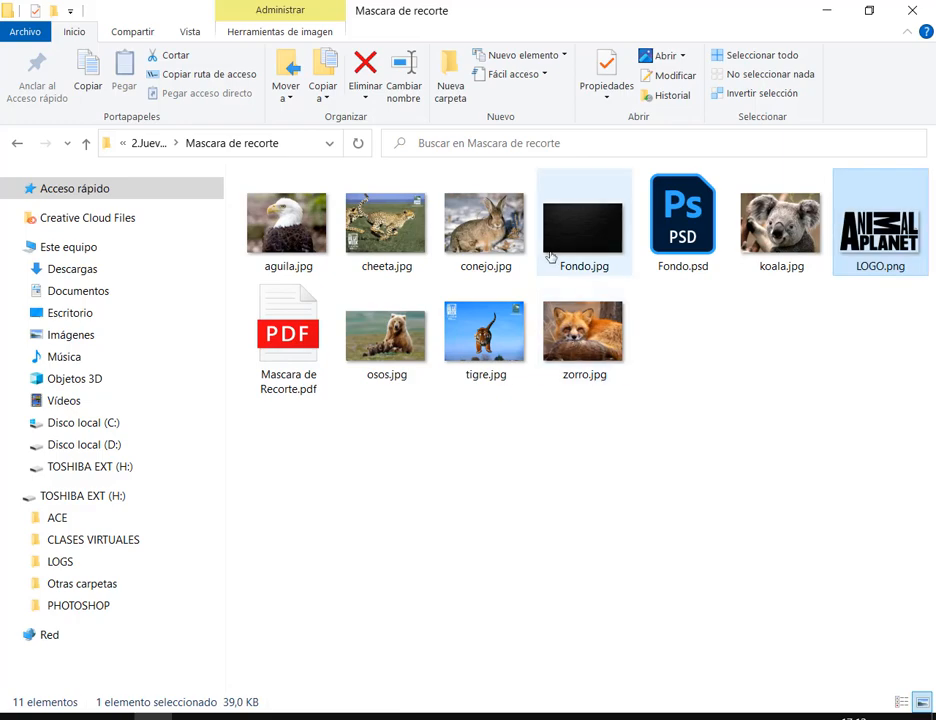
pyautogui.moveTo(484, 230); pyautogui.dragTo(340, 512)
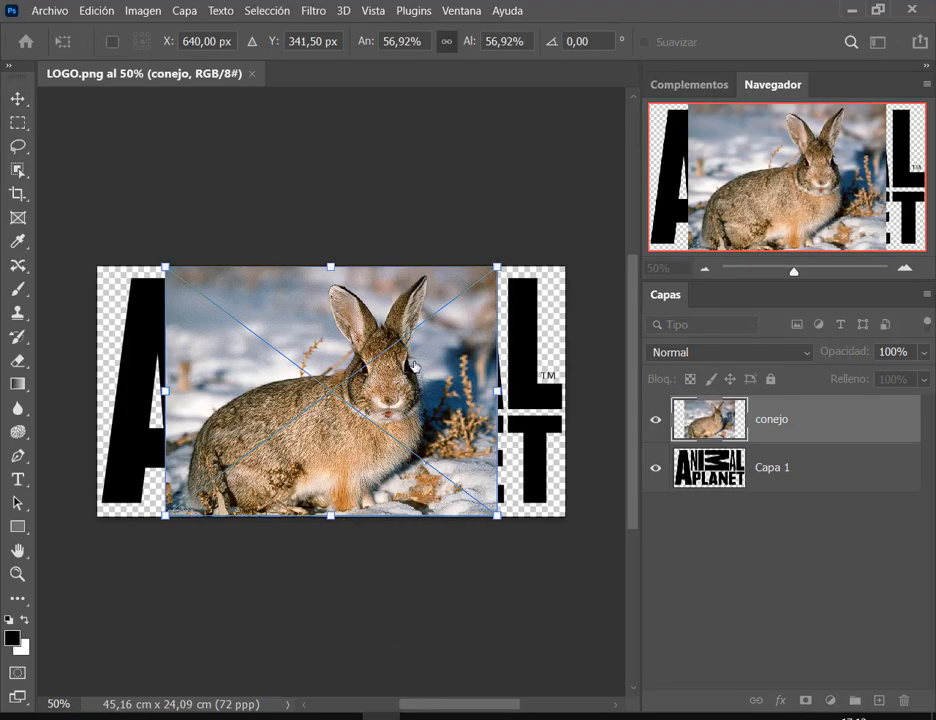
pyautogui.press('Return')
pyautogui.moveTo(415, 366); pyautogui.dragTo(334, 359)
pyautogui.rightClick(838, 432)
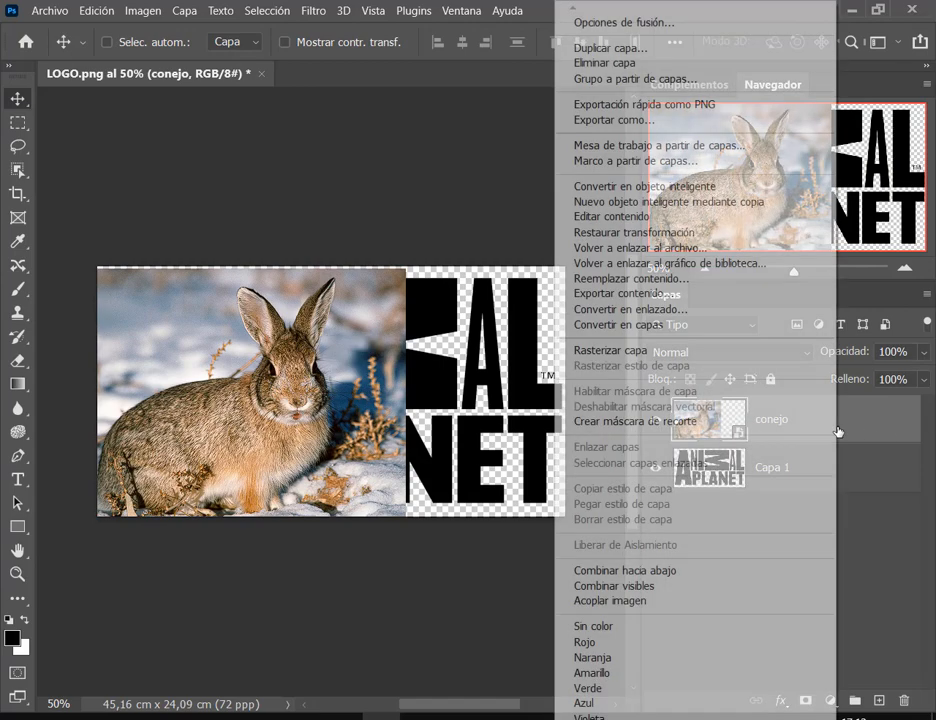
pyautogui.click(640, 421)
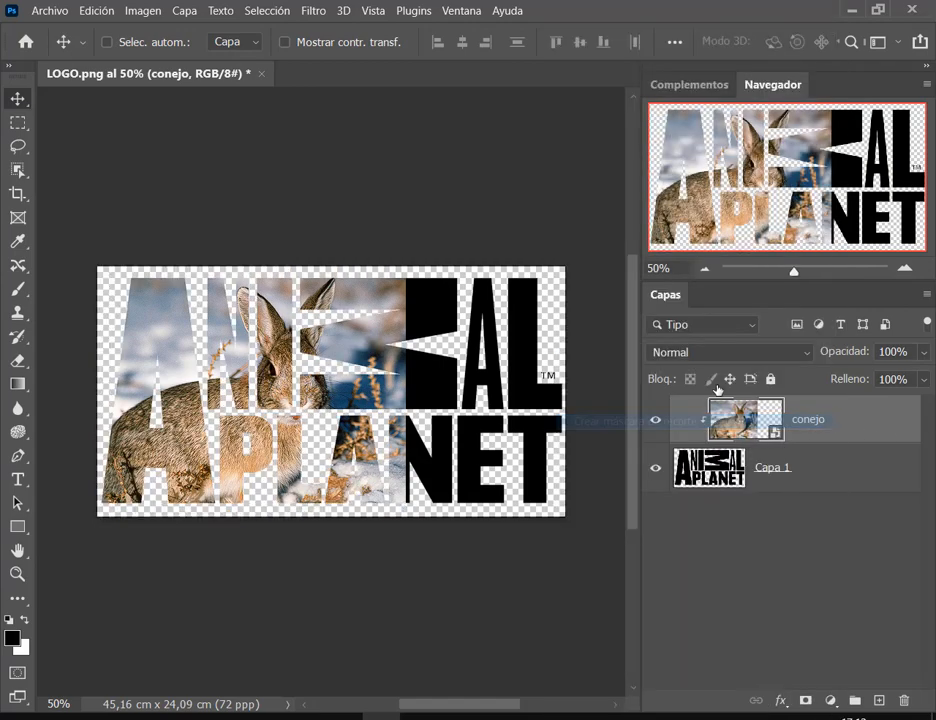
# Place zorro.jpg scaled to 39.71% over the logo's upper right letters and clip it with a clipping mask.
pyautogui.hotkey('alt', 'Tab')
pyautogui.moveTo(582, 337); pyautogui.dragTo(440, 400)
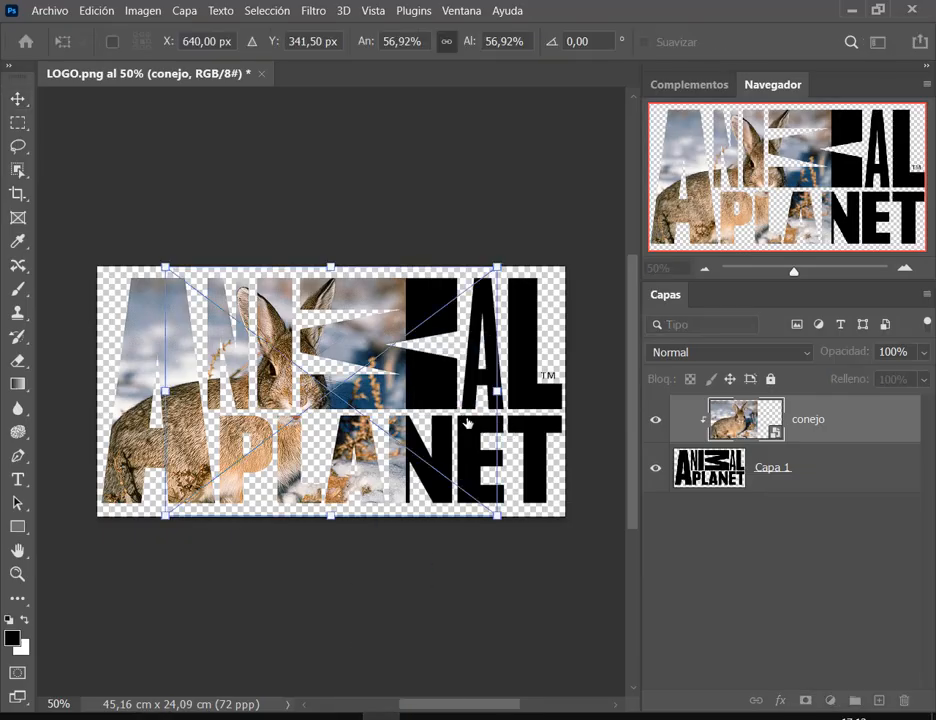
pyautogui.moveTo(442, 490); pyautogui.dragTo(488, 444)
pyautogui.moveTo(542, 239); pyautogui.dragTo(439, 313)
pyautogui.moveTo(375, 396); pyautogui.dragTo(491, 347)
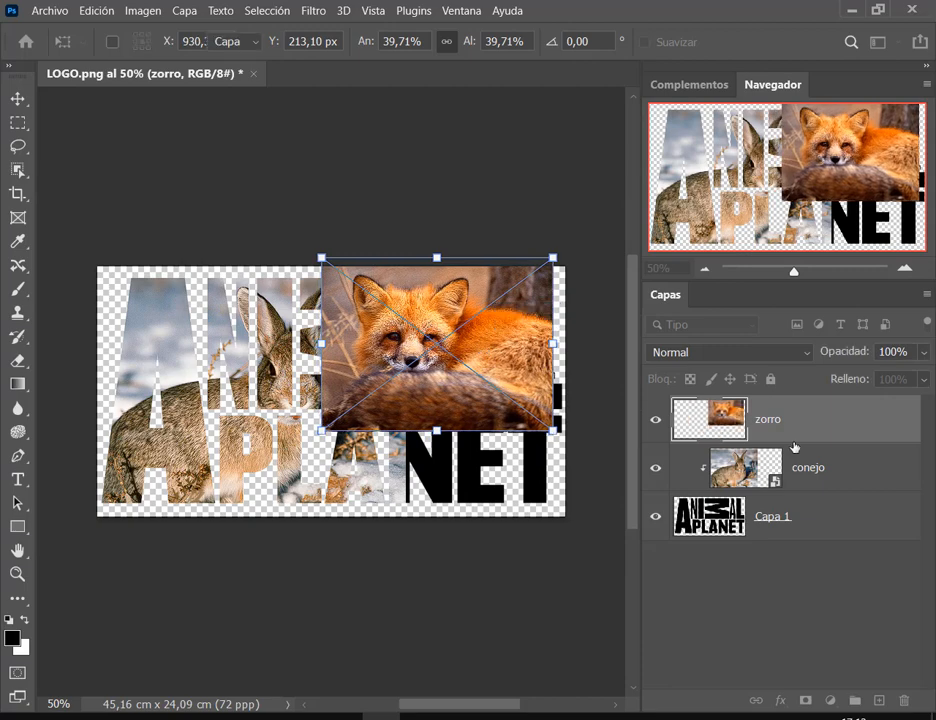
pyautogui.rightClick(810, 433)
pyautogui.click(711, 424)
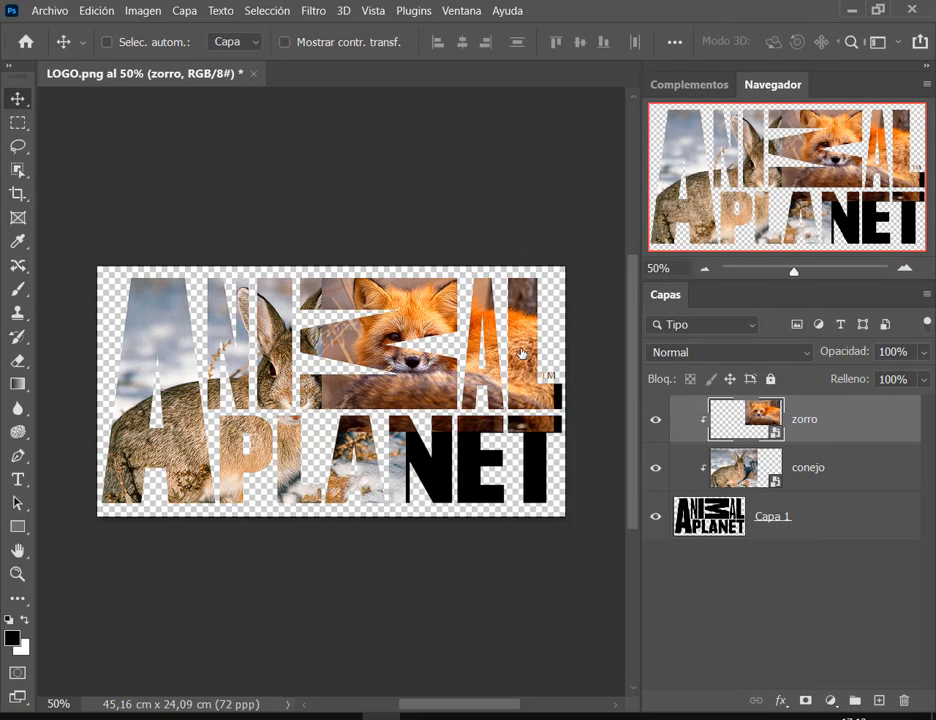
# Reposition the clipped fox image so it fills the logo's letters A and L in the upper row.
pyautogui.scroll(3, 537, 412)
pyautogui.moveTo(536, 412); pyautogui.dragTo(514, 386)
pyautogui.hscroll(2, 436, 382)
pyautogui.moveTo(436, 382); pyautogui.dragTo(489, 376)
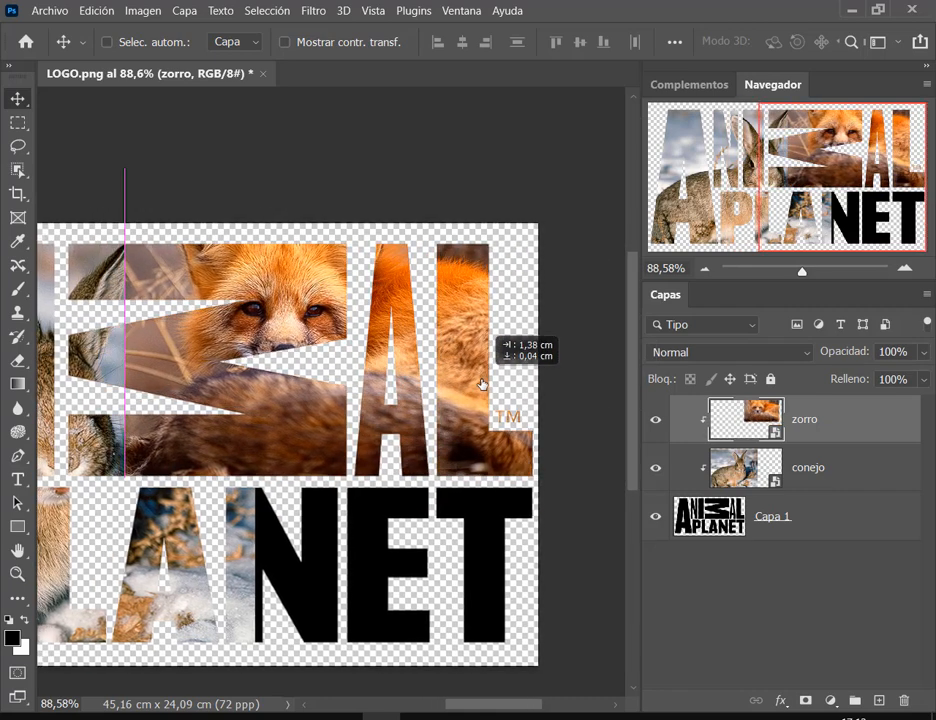
pyautogui.hscroll(-2, 451, 434)
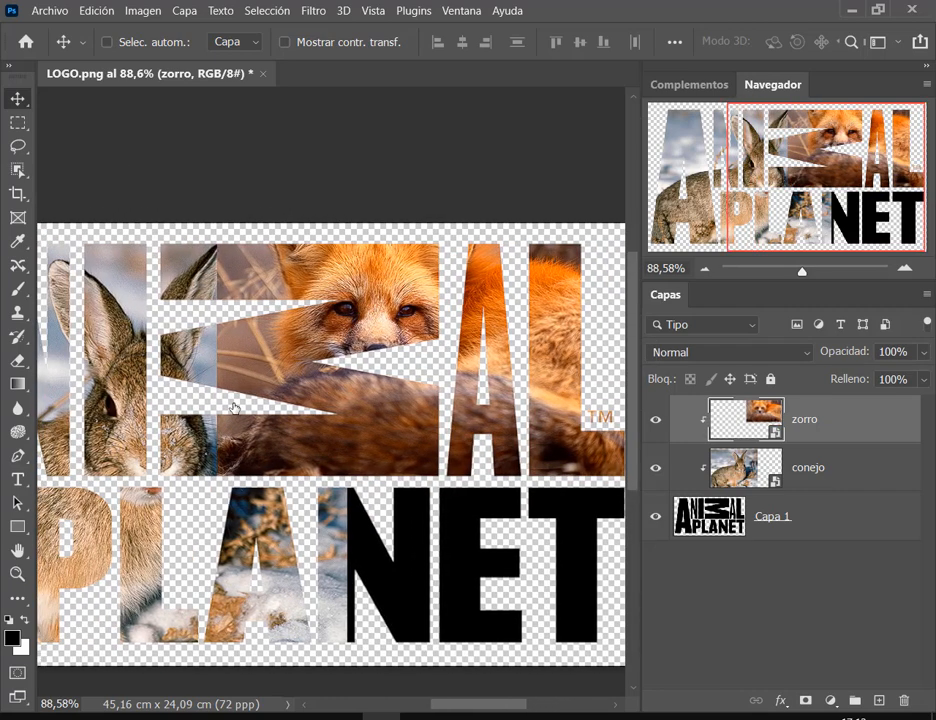
pyautogui.press('ctrl')
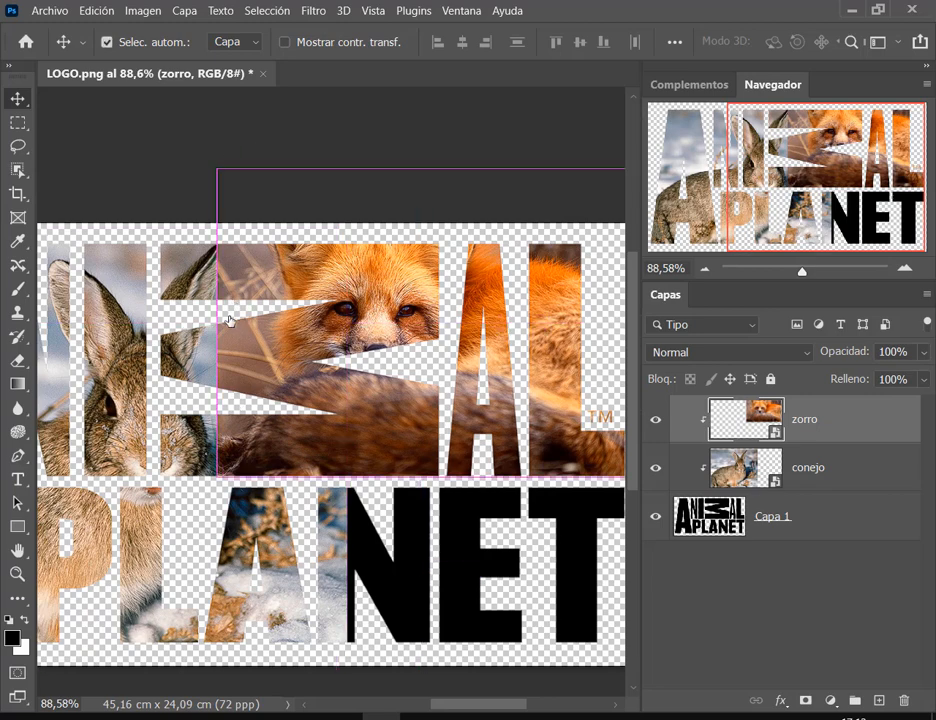
pyautogui.moveTo(155, 222)
pyautogui.mouseDown()
pyautogui.moveTo(219, 428)
pyautogui.moveTo(212, 483)
pyautogui.moveTo(222, 483)
pyautogui.mouseUp()
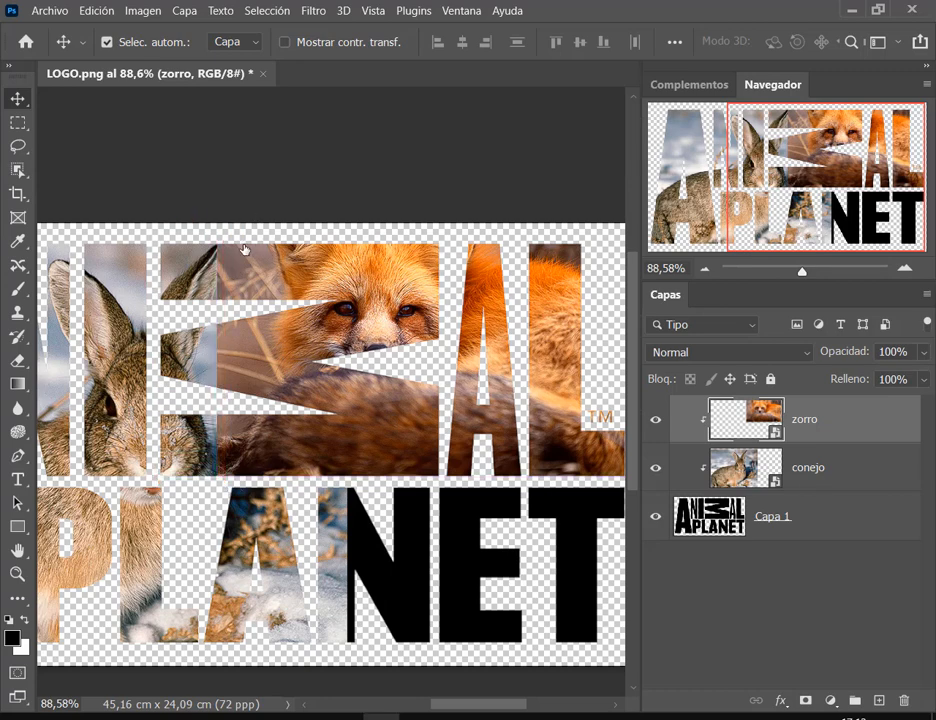
pyautogui.moveTo(156, 238)
pyautogui.mouseDown()
pyautogui.moveTo(428, 491)
pyautogui.moveTo(446, 489)
pyautogui.mouseUp()
pyautogui.moveTo(372, 150); pyautogui.dragTo(343, 276)
pyautogui.scroll(-2, 383, 392)
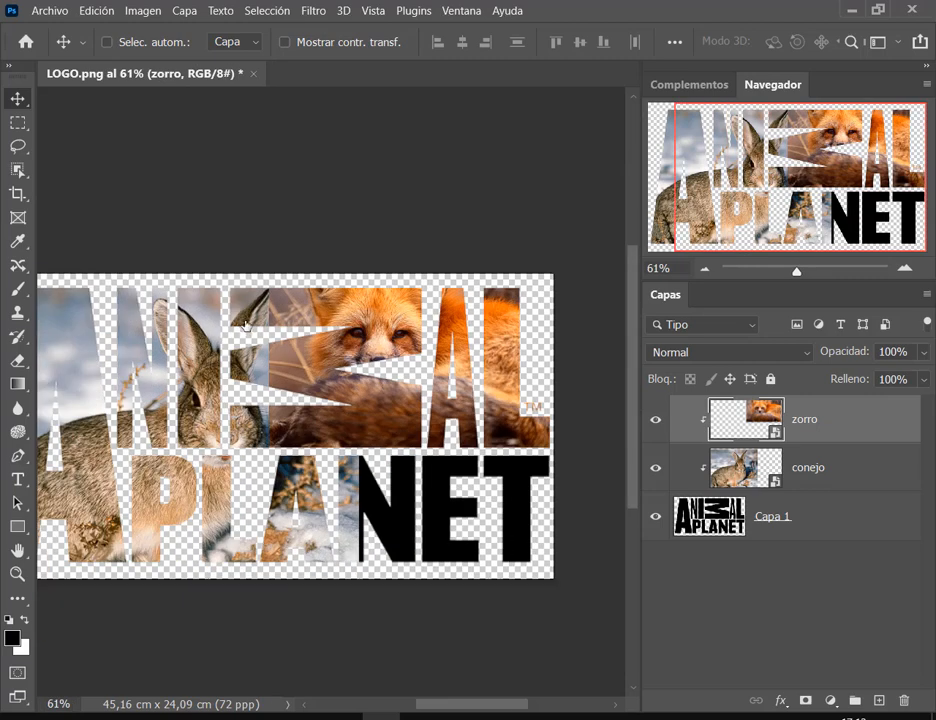
# Close LOGO.png without saving and point out the Collage Afrika folder inside 2.Jueves in File Explorer.
pyautogui.click(254, 79)
pyautogui.click(545, 274)
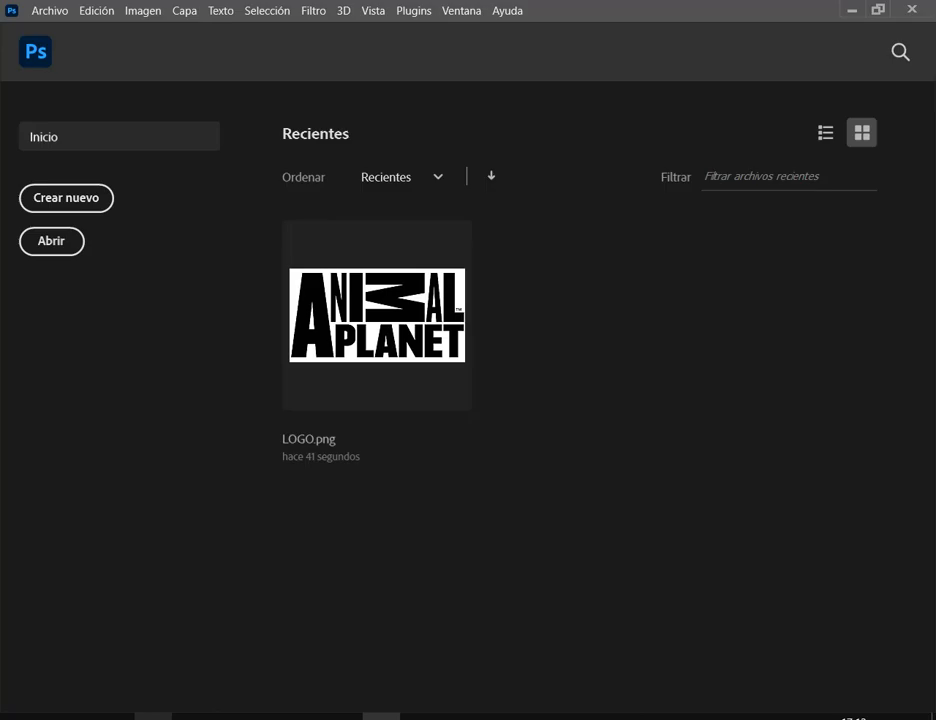
pyautogui.hotkey('alt', 'Tab')
pyautogui.click(520, 488)
pyautogui.click(146, 146)
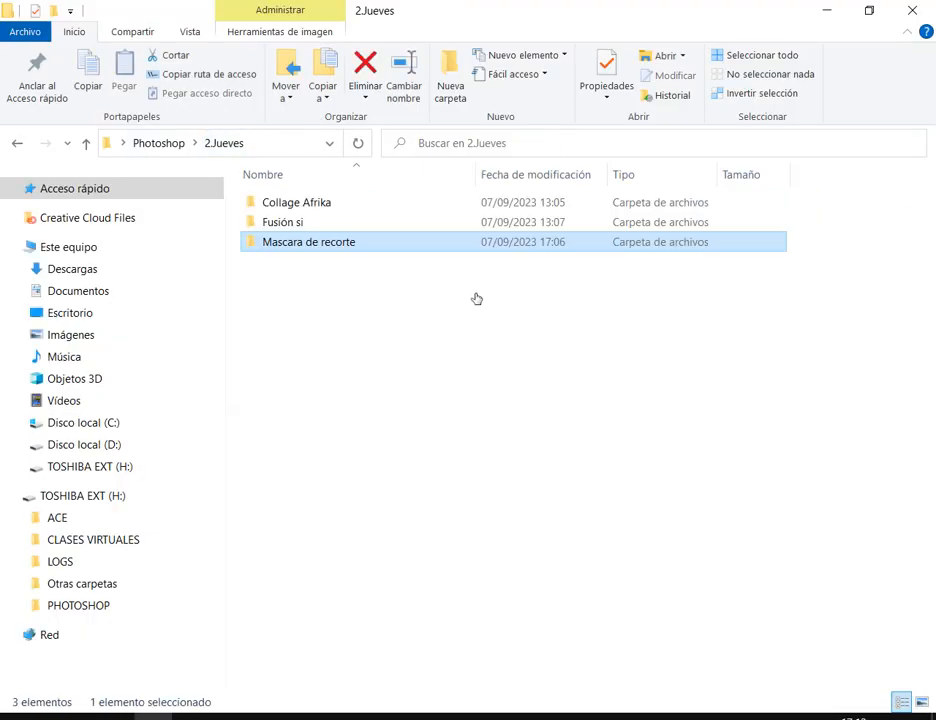
pyautogui.moveTo(238, 191); pyautogui.dragTo(352, 213)
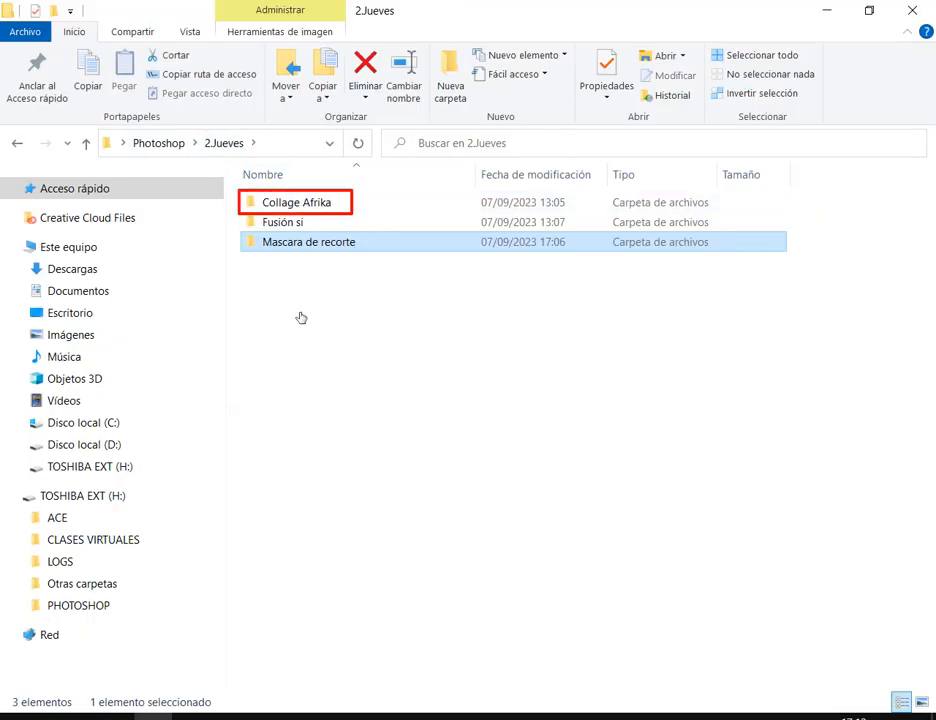
# Switch to the incognito browser window with the Clase 4 folder in Google Drive.
pyautogui.click(110, 640)
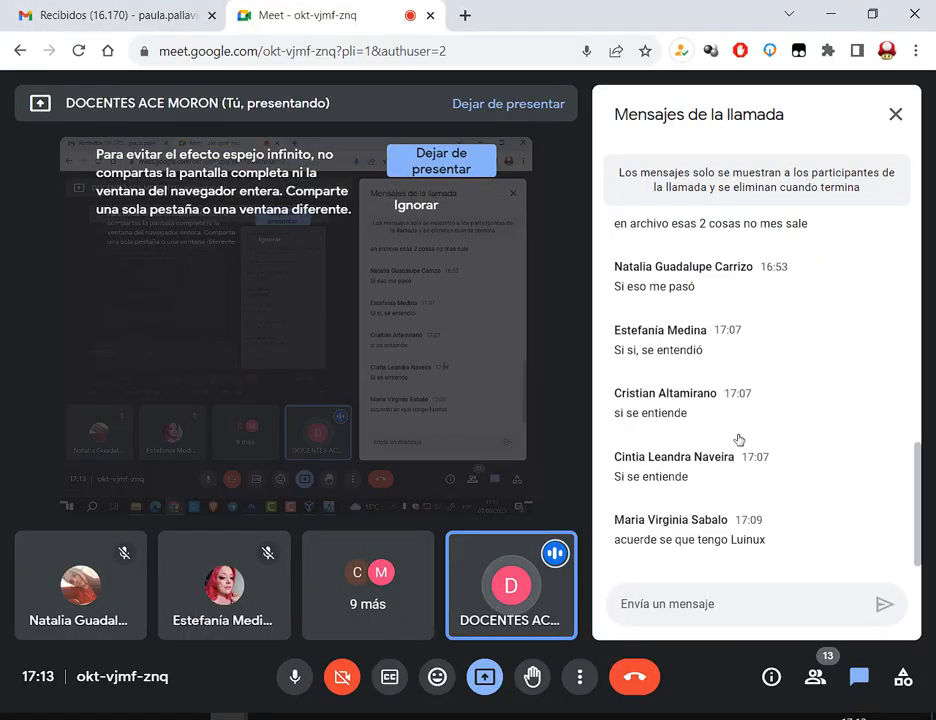
pyautogui.click(138, 12)
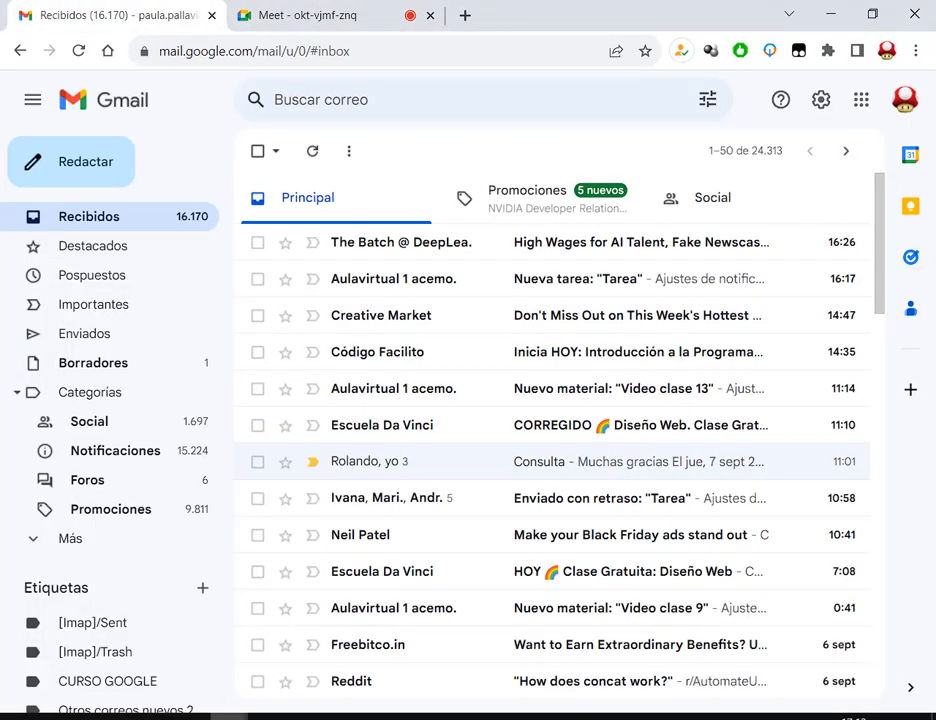
pyautogui.moveTo(229, 716)
pyautogui.click(259, 652)
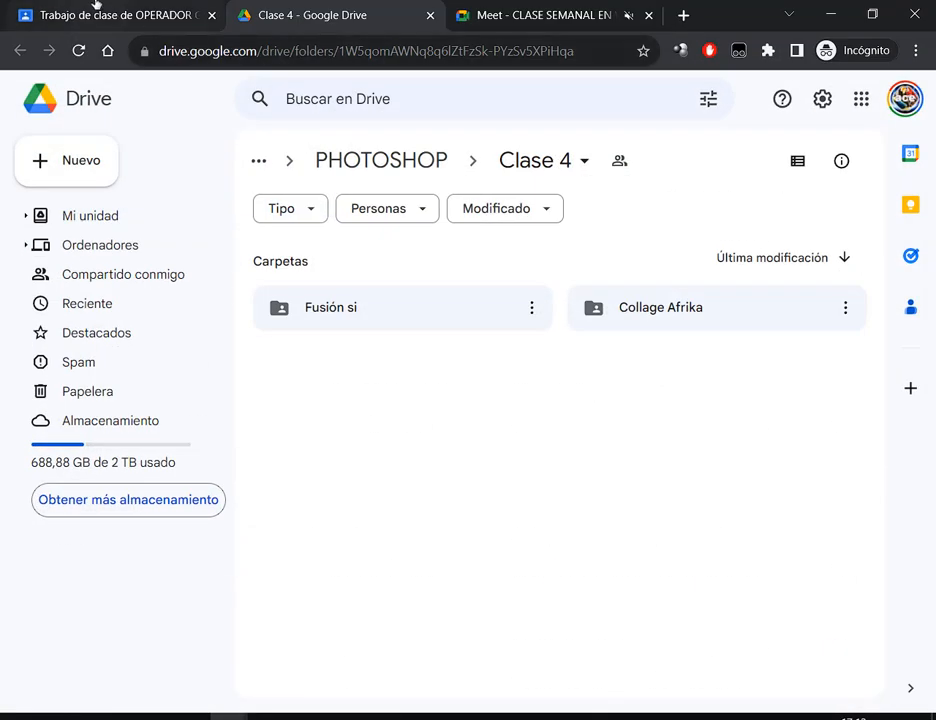
# Check the Photoshop - Clase 4 assignment on the Classroom coursework page and return to the Clase 4 Drive folder.
pyautogui.click(96, 6)
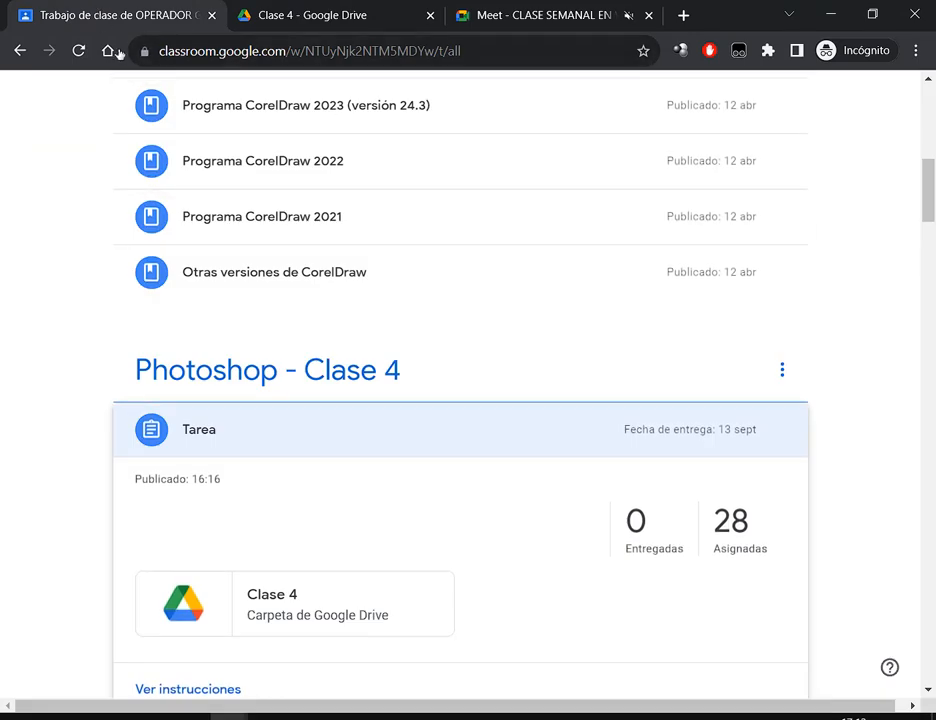
pyautogui.scroll(8, 210, 194)
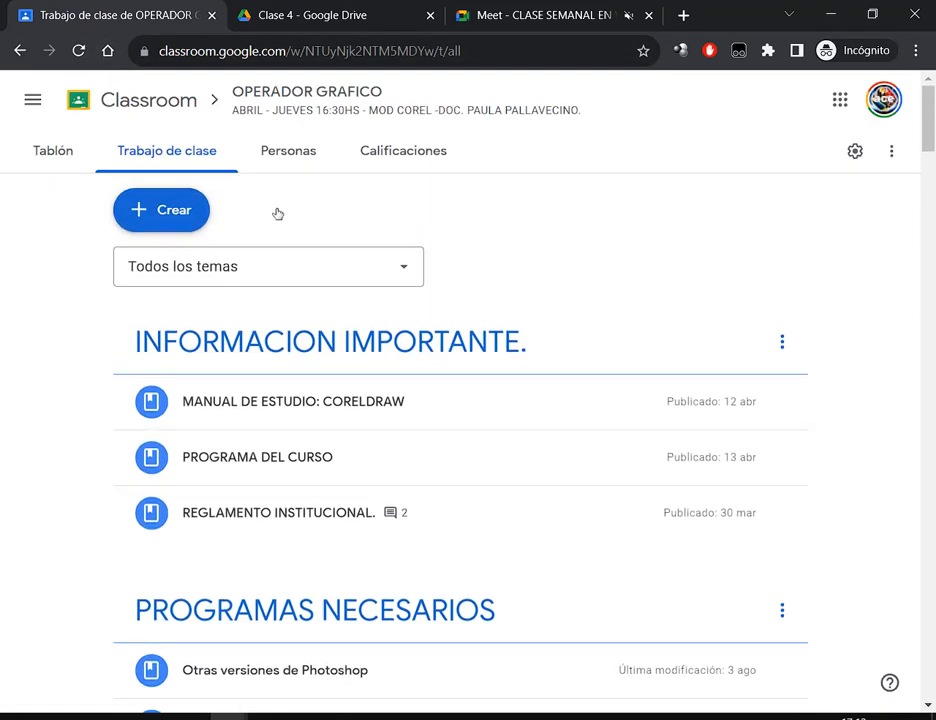
pyautogui.click(312, 8)
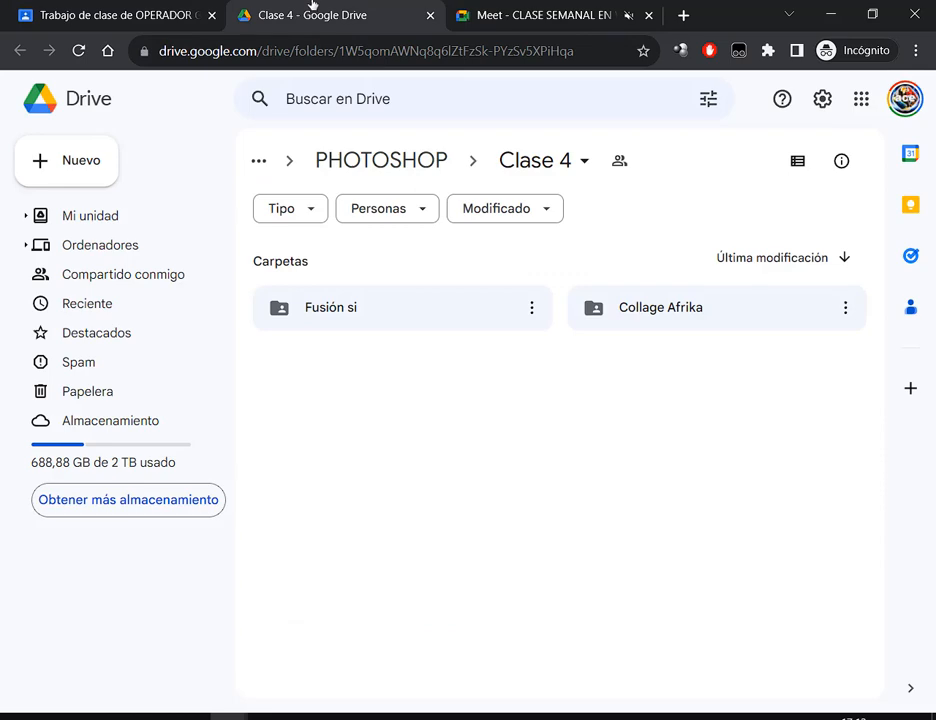
# Open the Collage Afrika folder in Drive and look through its animal and background images.
pyautogui.click(644, 311)
pyautogui.doubleClick(644, 311)
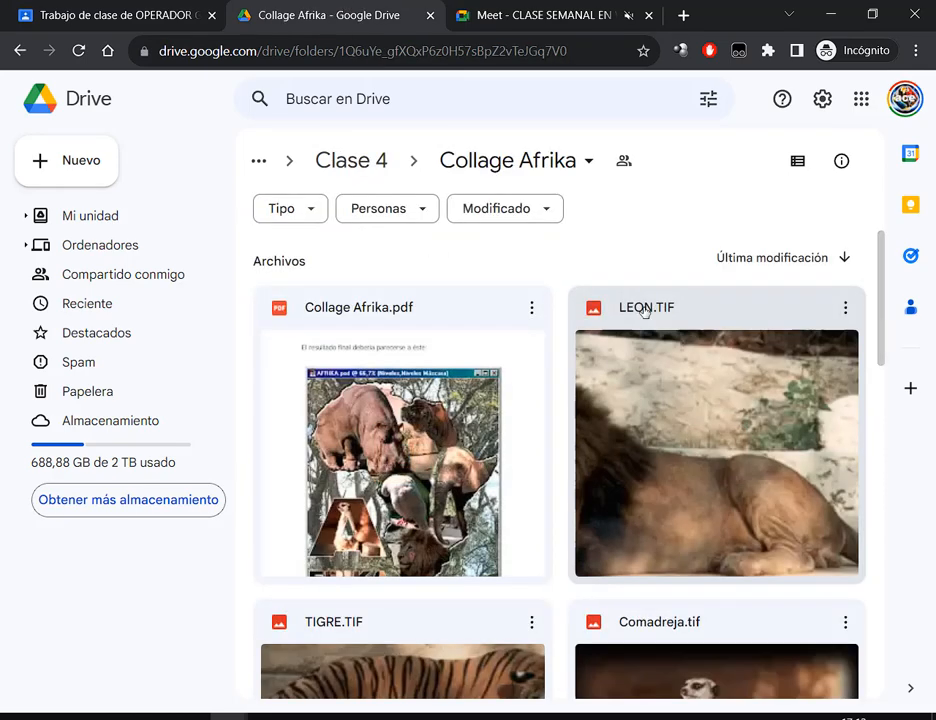
pyautogui.scroll(-2, 630, 340)
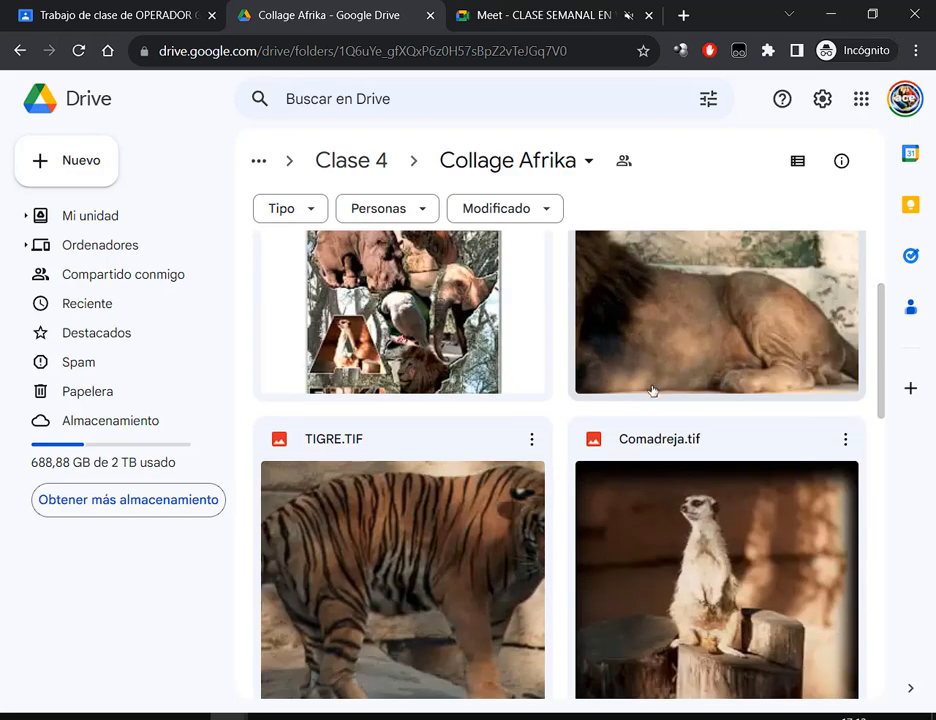
pyautogui.scroll(-8, 652, 390)
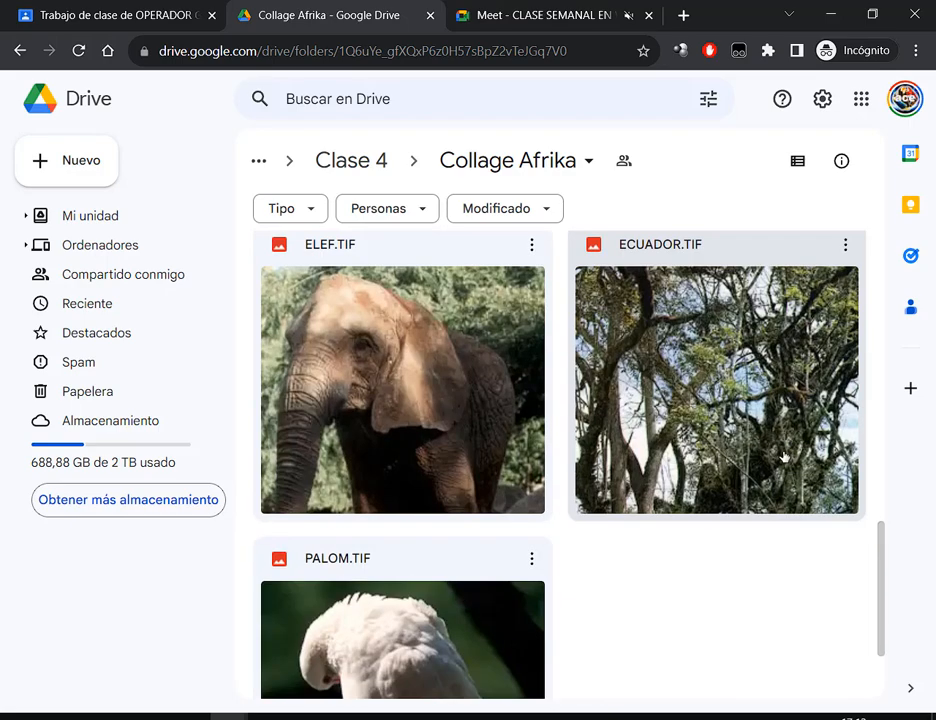
pyautogui.scroll(10, 725, 505)
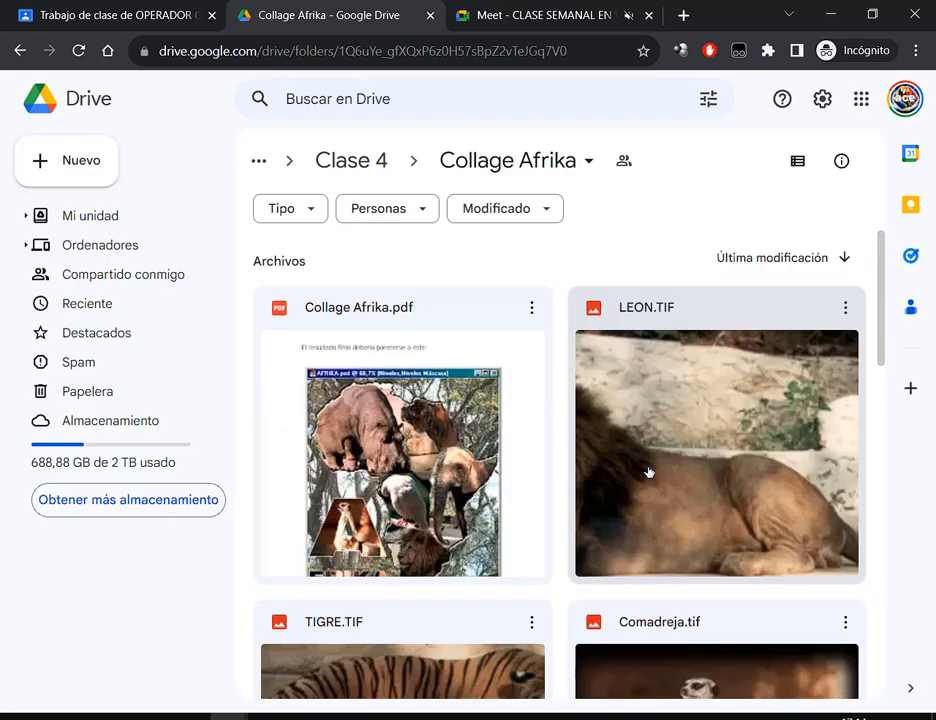
# Preview Collage Afrika.pdf, examine the finished collage with its image-filled AFRIKA lettering, and close the preview.
pyautogui.doubleClick(473, 341)
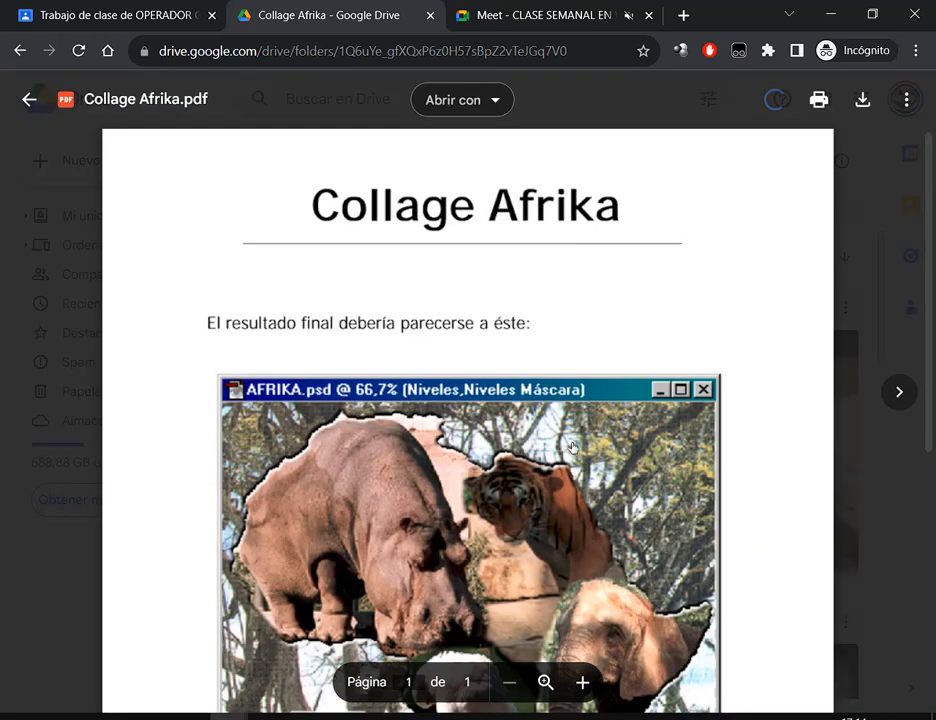
pyautogui.scroll(-3, 573, 447)
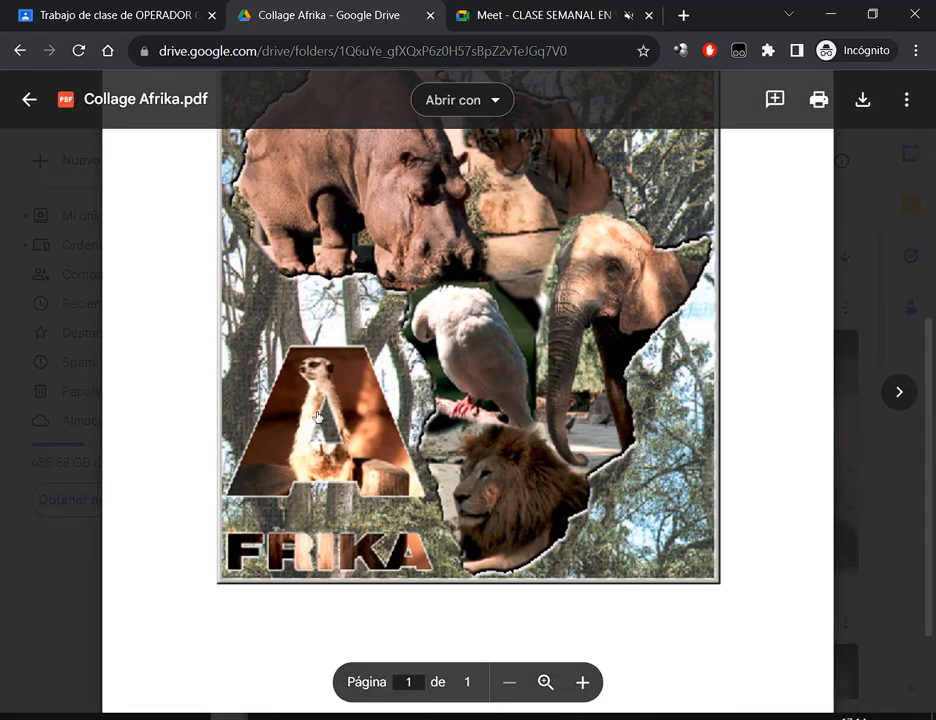
pyautogui.scroll(2, 428, 437)
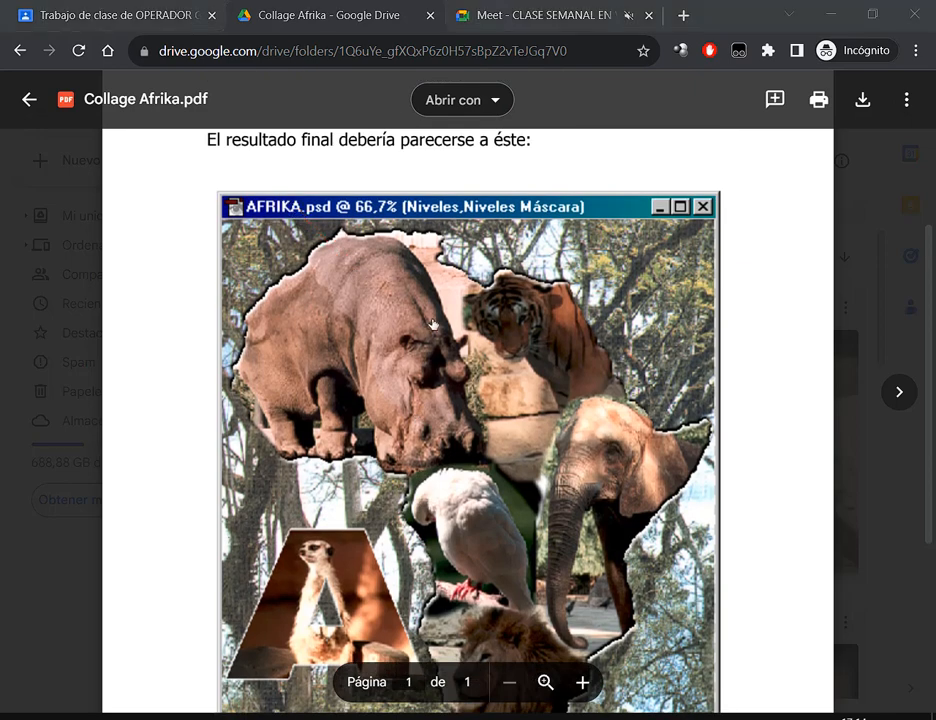
pyautogui.scroll(-2, 435, 327)
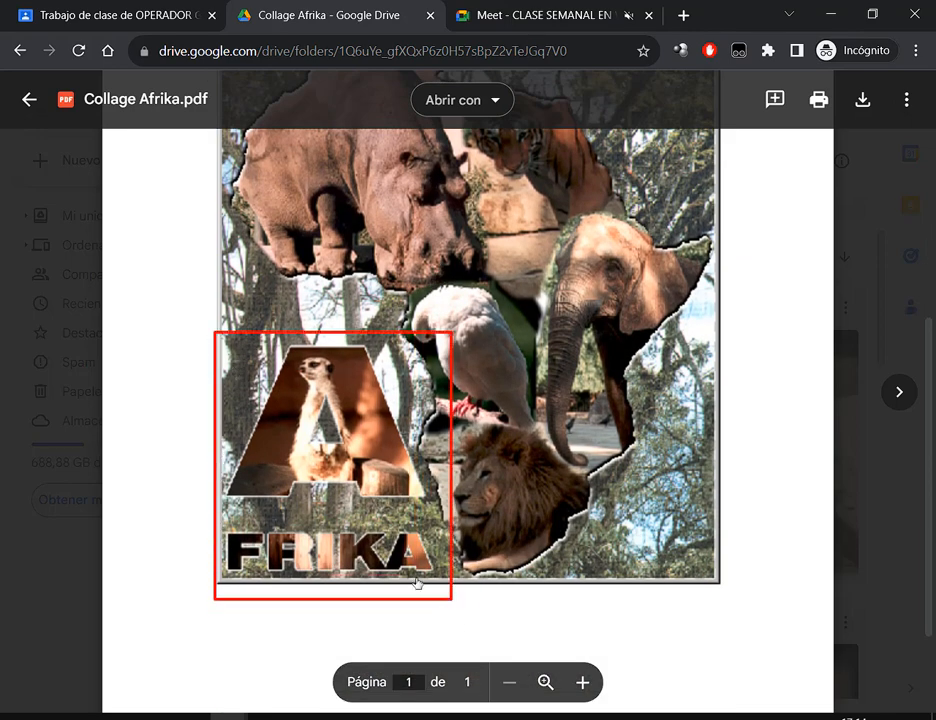
pyautogui.click(863, 522)
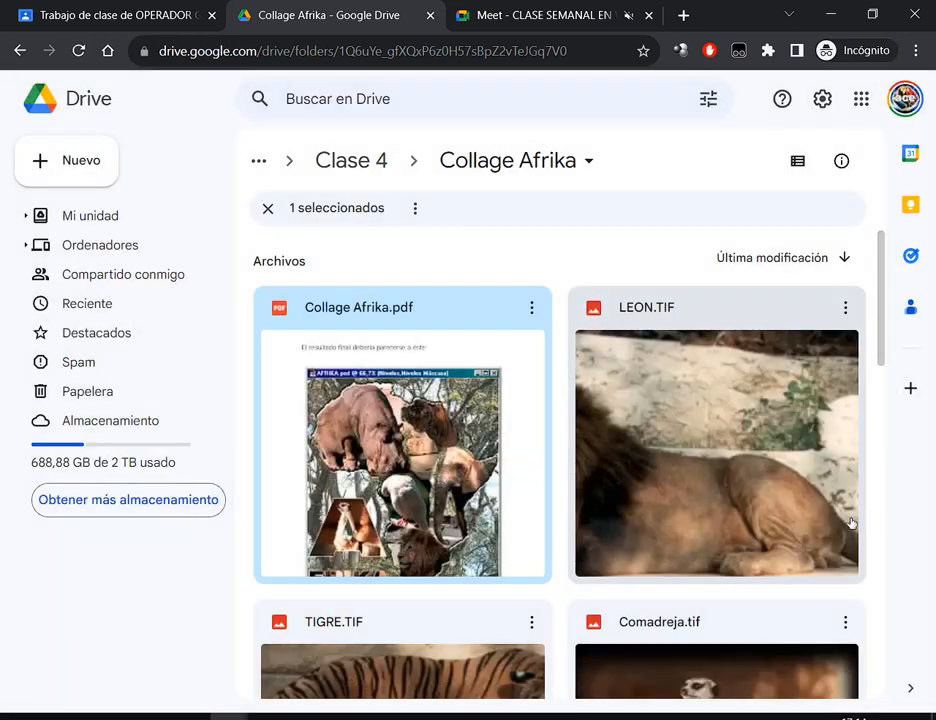
pyautogui.scroll(-1, 449, 637)
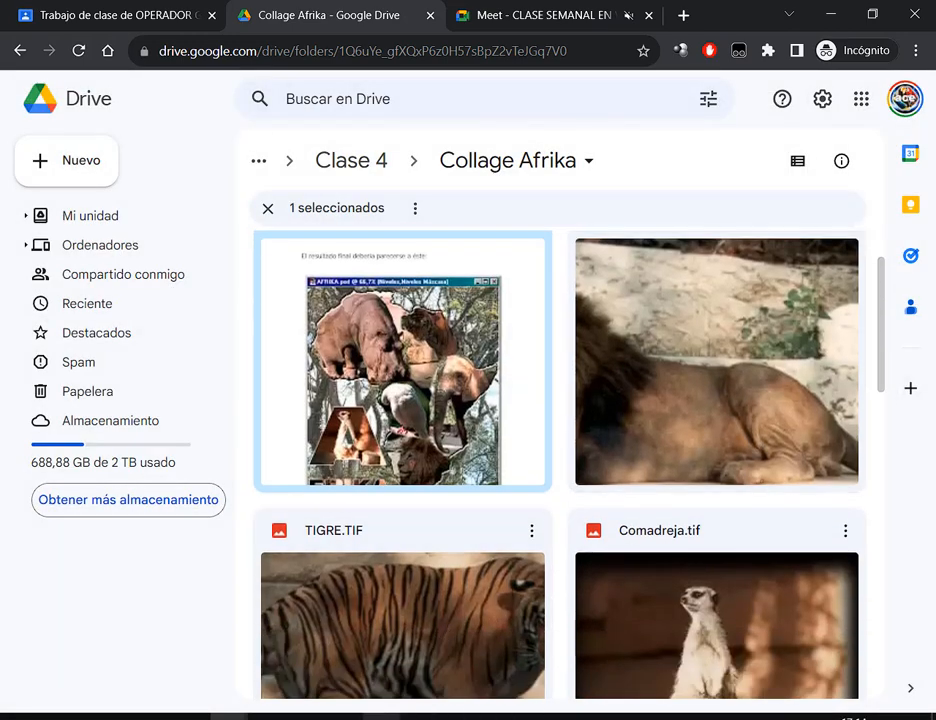
# Switch to Photoshop and open ECUADOR.TIF from the Collage Afrika folder inside 2.Jueves.
pyautogui.hotkey('alt', 'Tab')
pyautogui.click(50, 11)
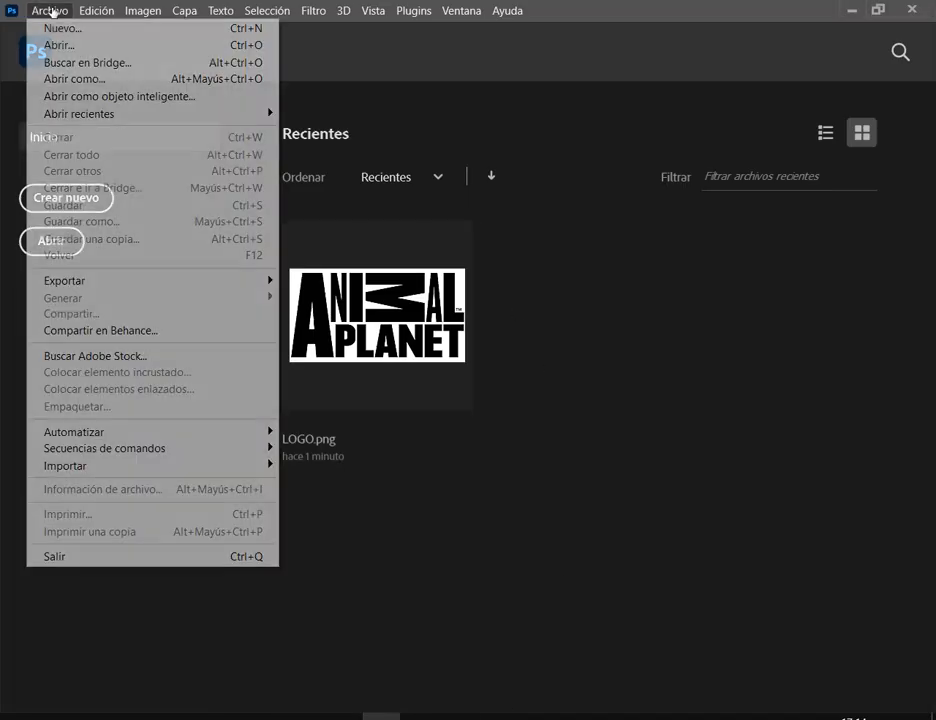
pyautogui.click(85, 52)
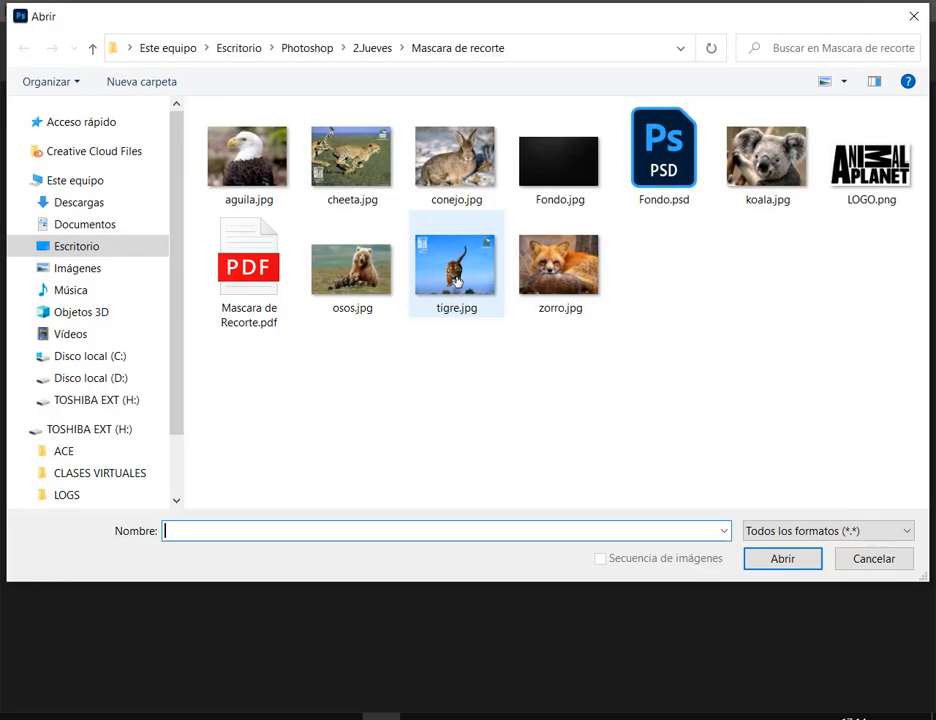
pyautogui.click(372, 47)
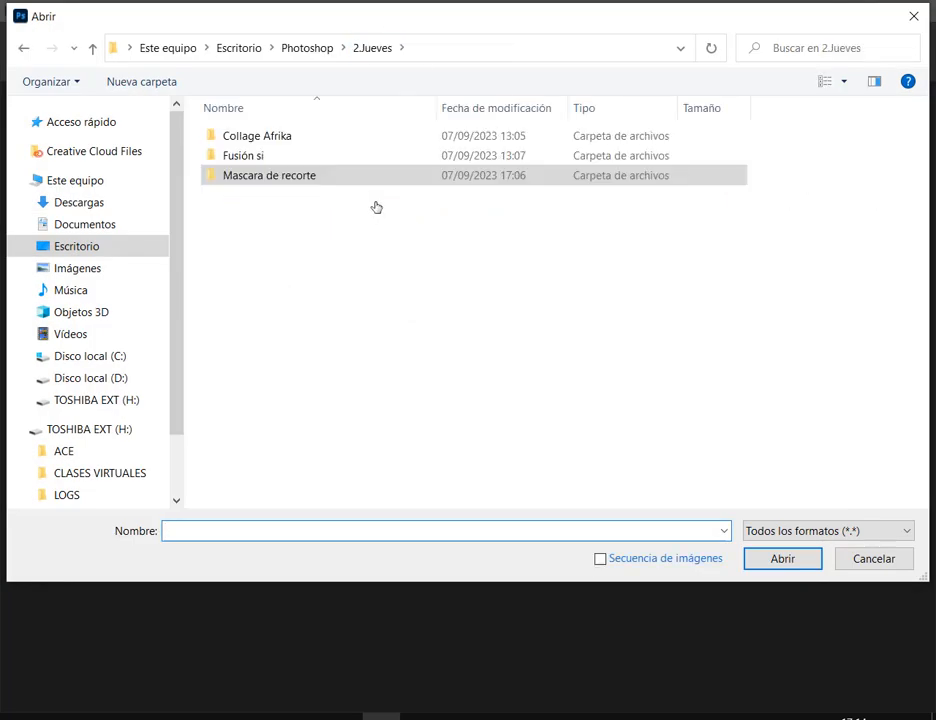
pyautogui.click(248, 139)
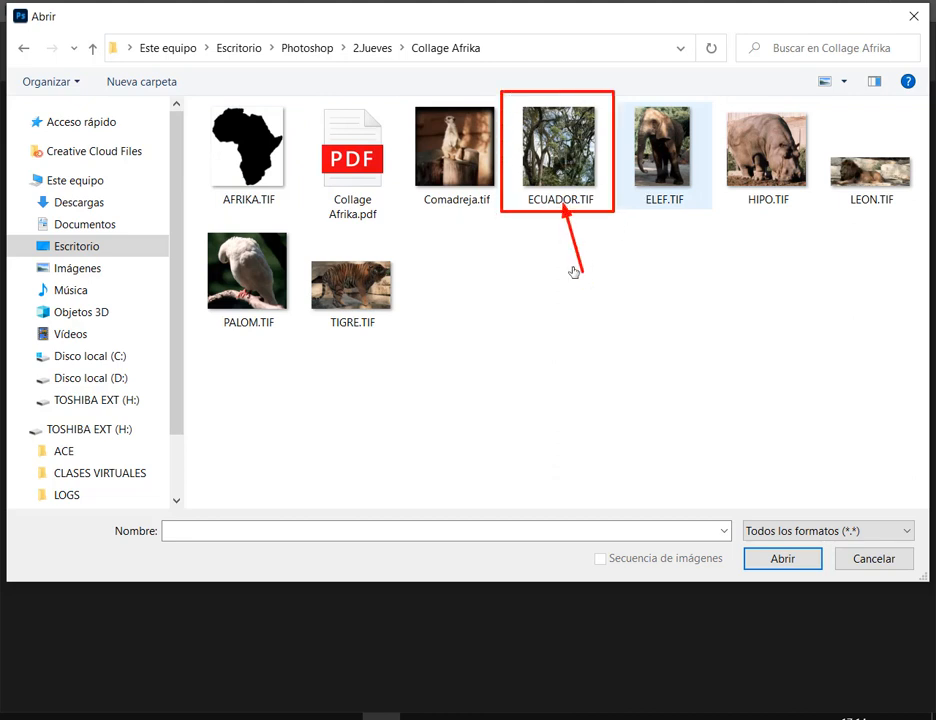
pyautogui.doubleClick(580, 160)
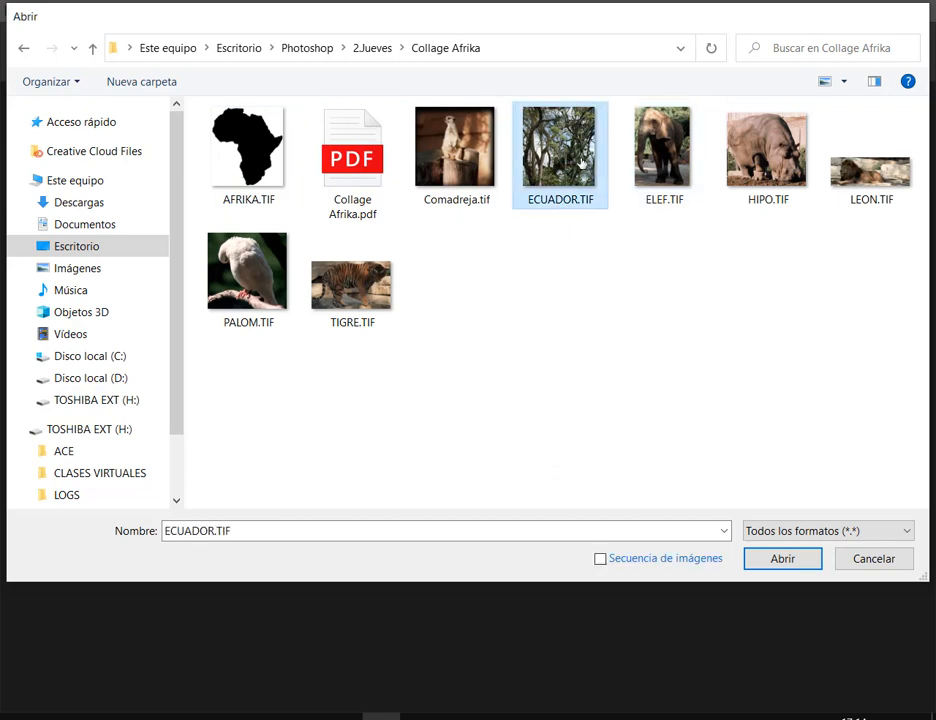
pyautogui.click(530, 381)
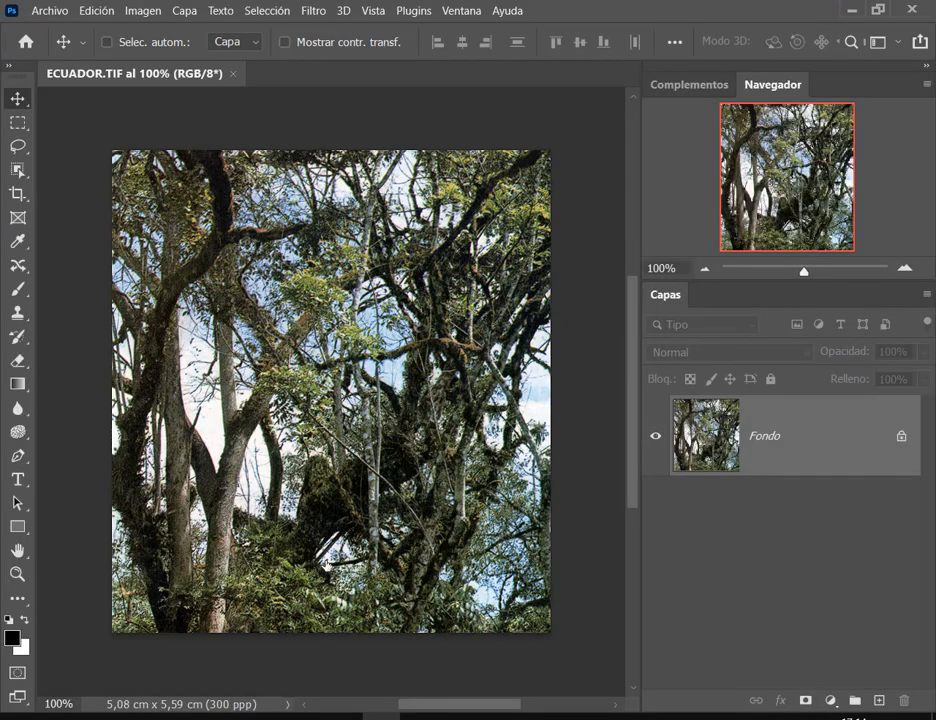
pyautogui.scroll(5, 340, 180)
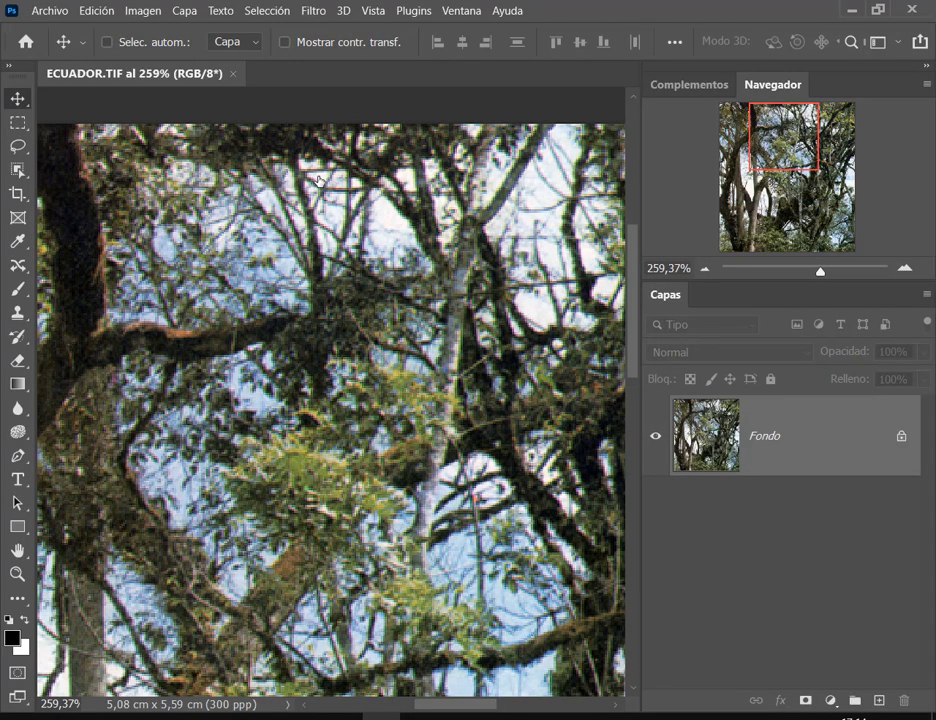
pyautogui.scroll(-2, 380, 292)
pyautogui.scroll(4, 222, 332)
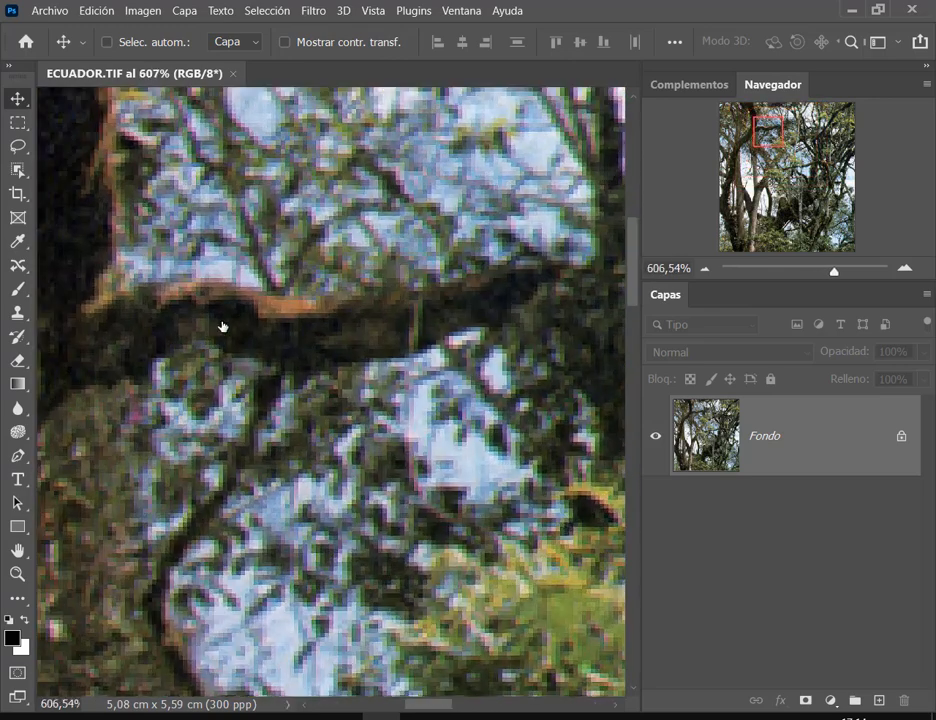
pyautogui.scroll(-4, 224, 324)
pyautogui.scroll(-4, 285, 379)
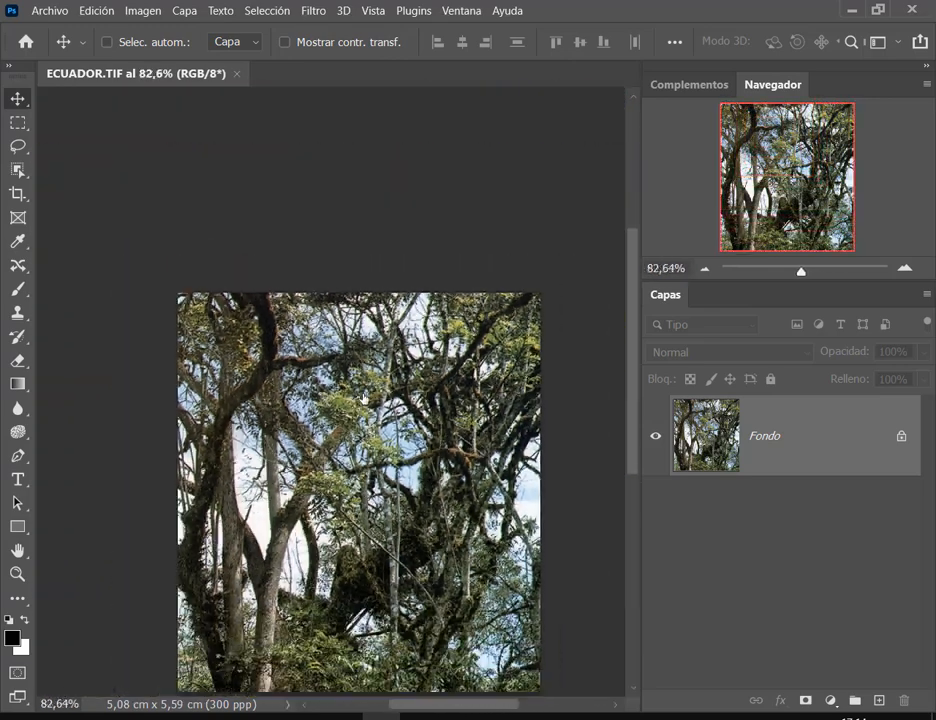
pyautogui.scroll(-3, 419, 352)
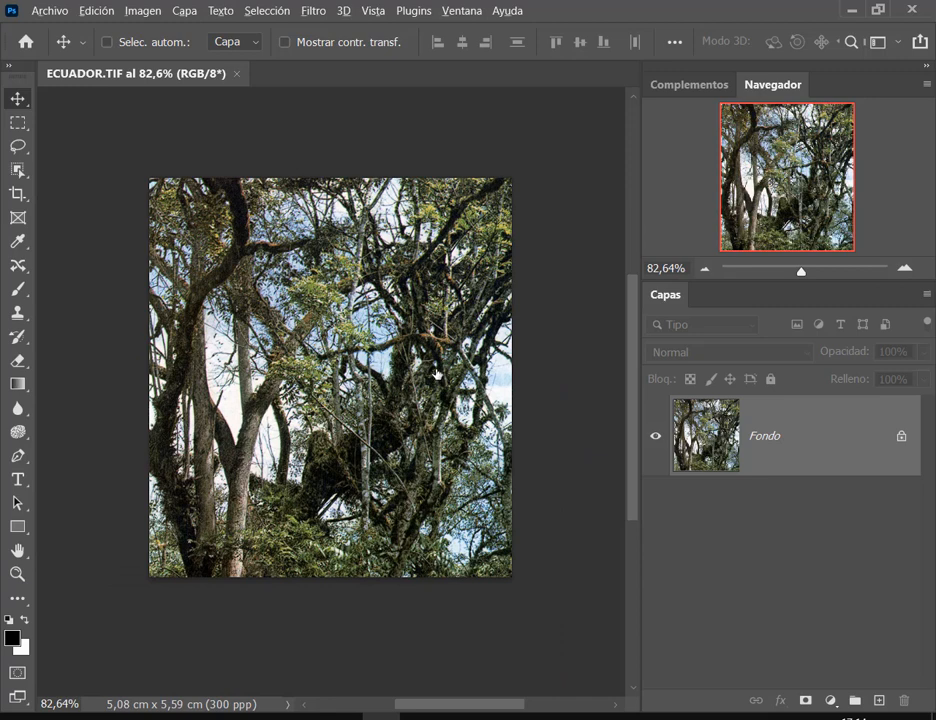
pyautogui.scroll(1, 457, 395)
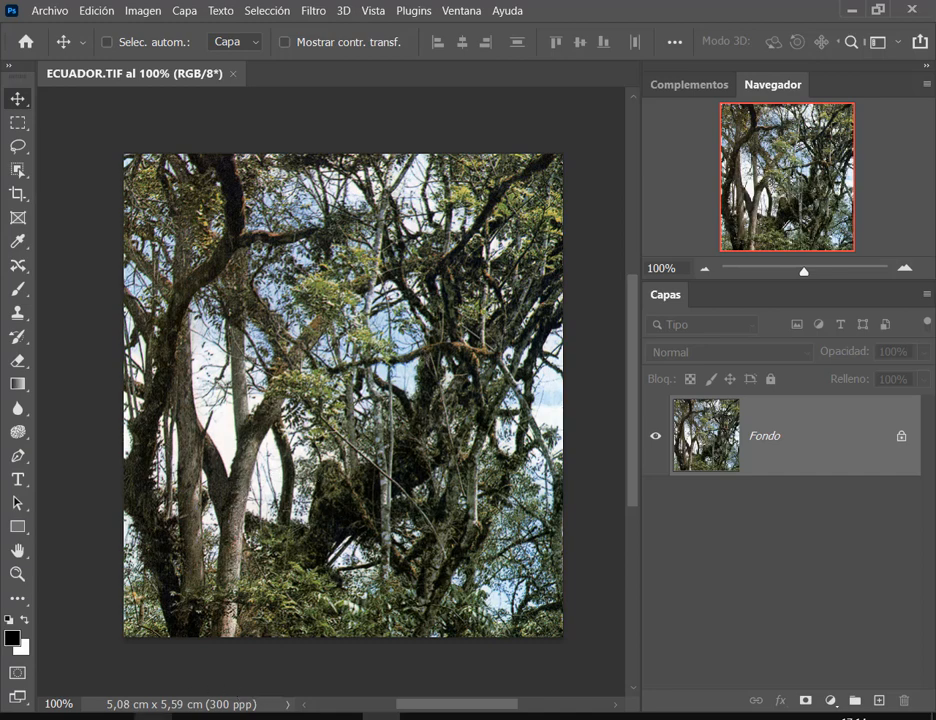
# Open Collage Afrika.pdf from the local Collage Afrika folder, close the Mascara de Recorte.pdf tab, and examine the reference collage.
pyautogui.hotkey('alt', 'Tab')
pyautogui.doubleClick(316, 207)
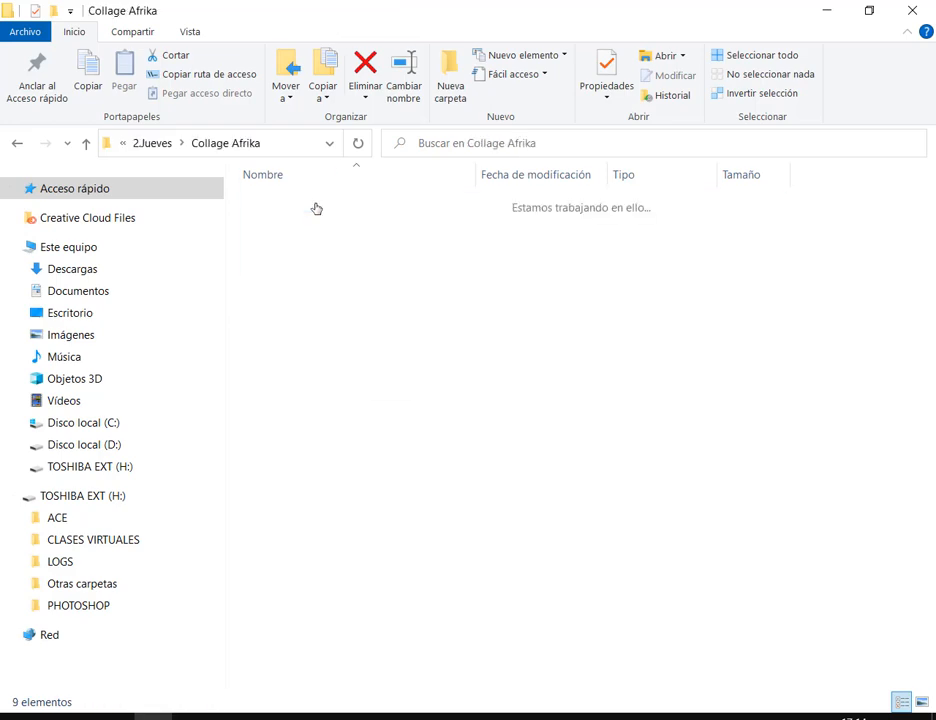
pyautogui.click(387, 222)
pyautogui.doubleClick(387, 222)
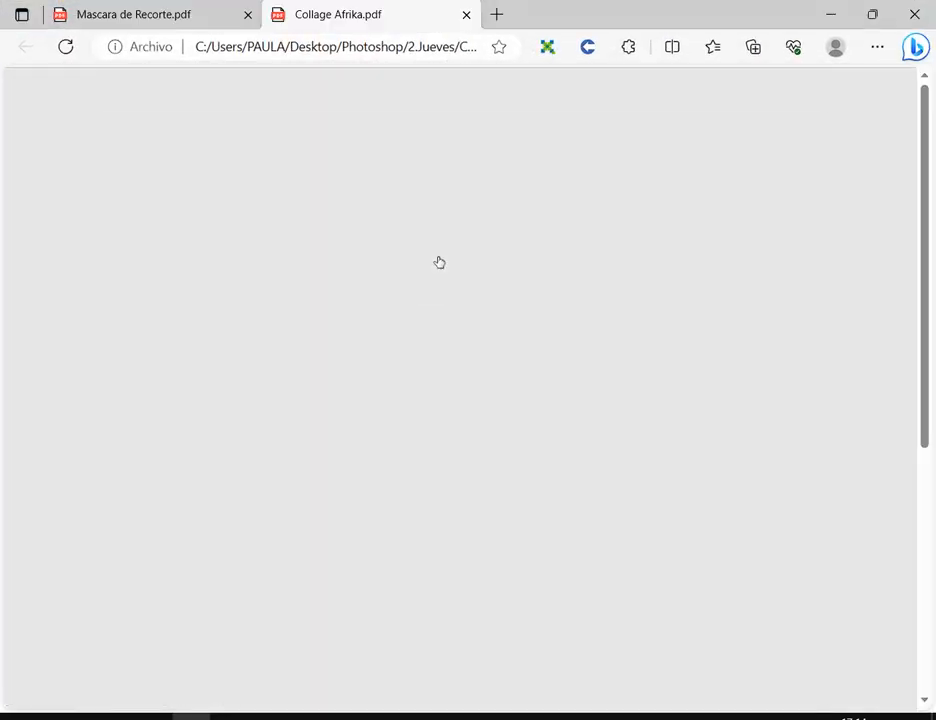
pyautogui.click(247, 14)
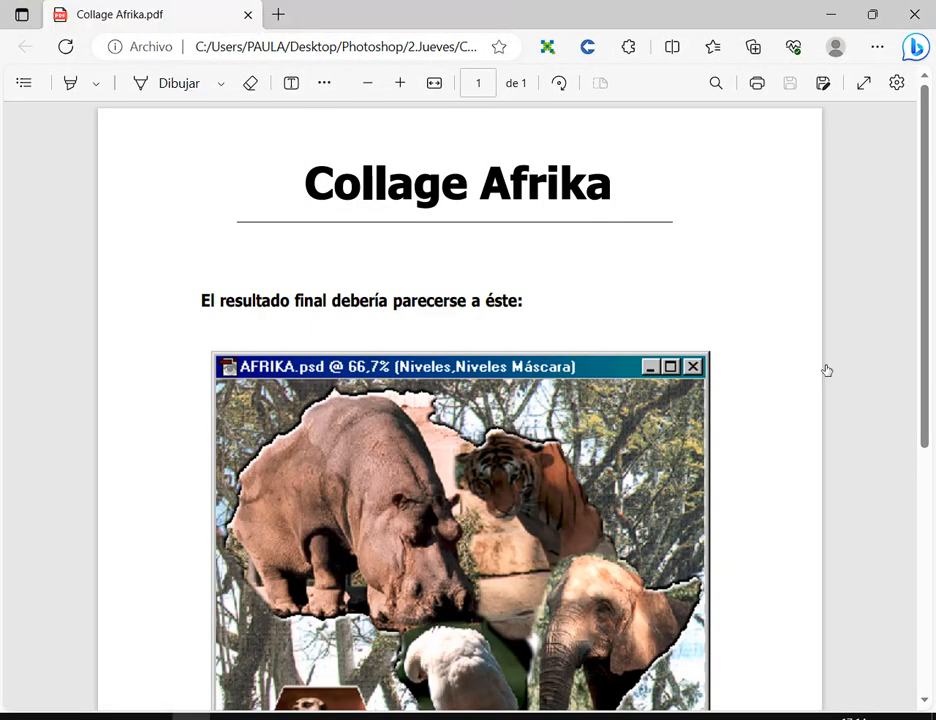
pyautogui.scroll(-3, 822, 369)
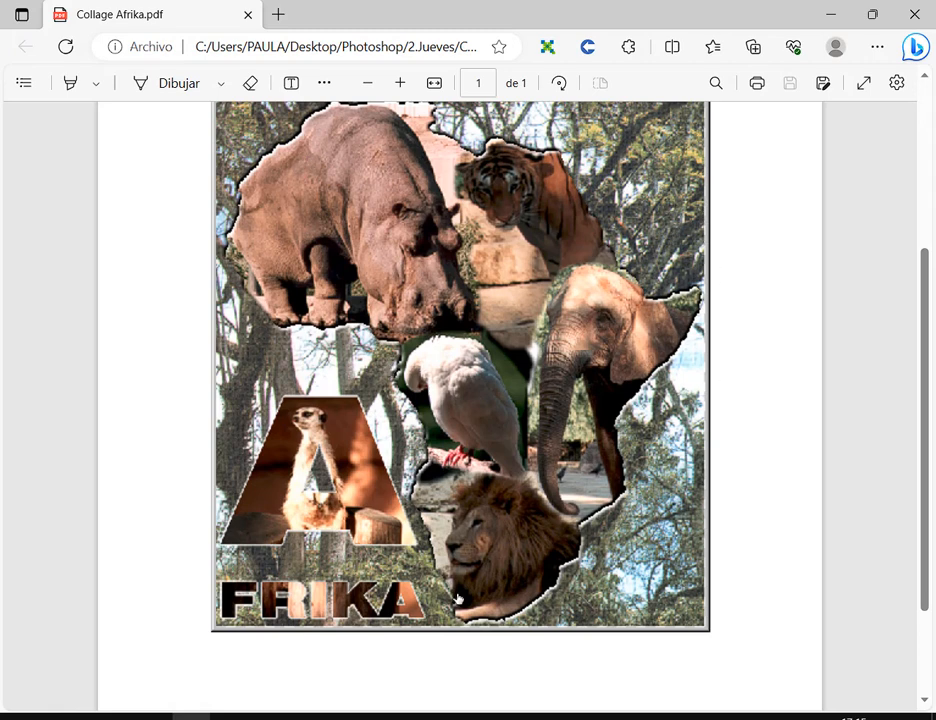
pyautogui.click(830, 14)
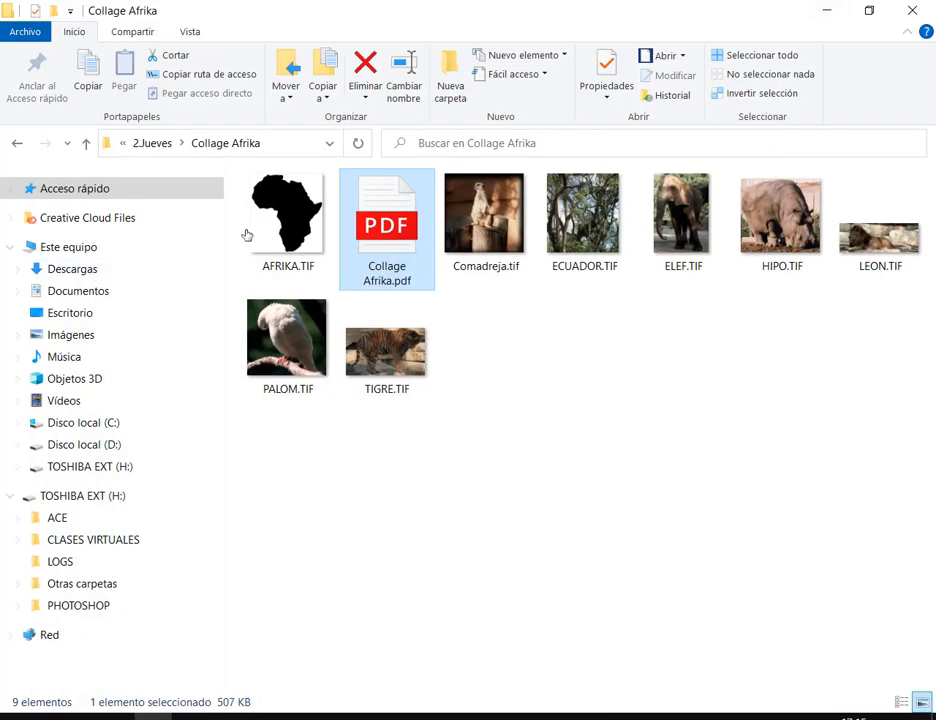
# View AFRIKA.TIF in the Fotos app and close the viewer.
pyautogui.click(295, 205)
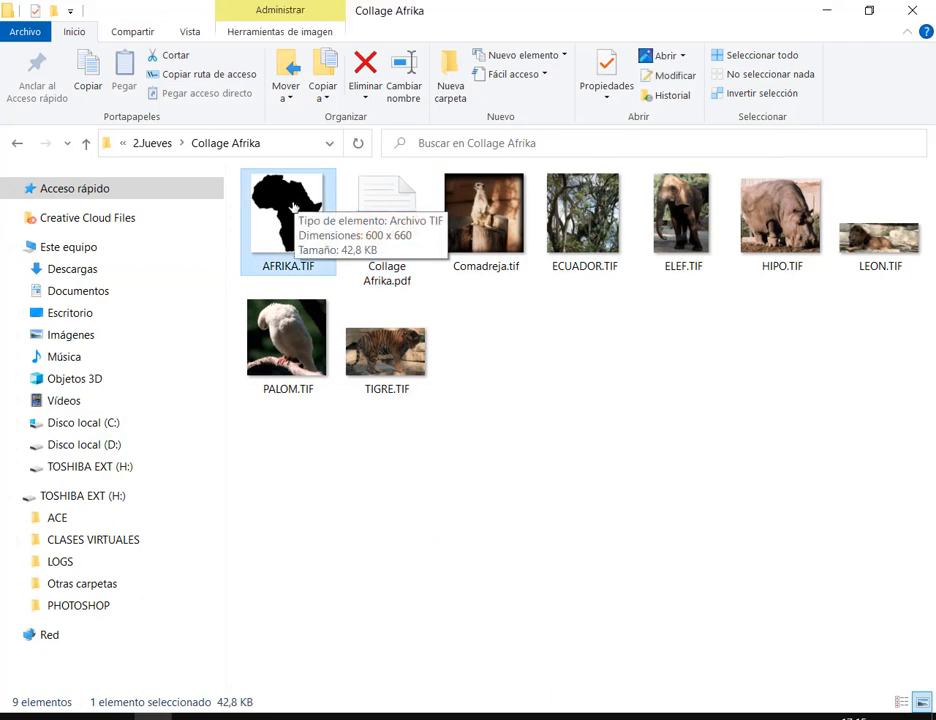
pyautogui.press('Return')
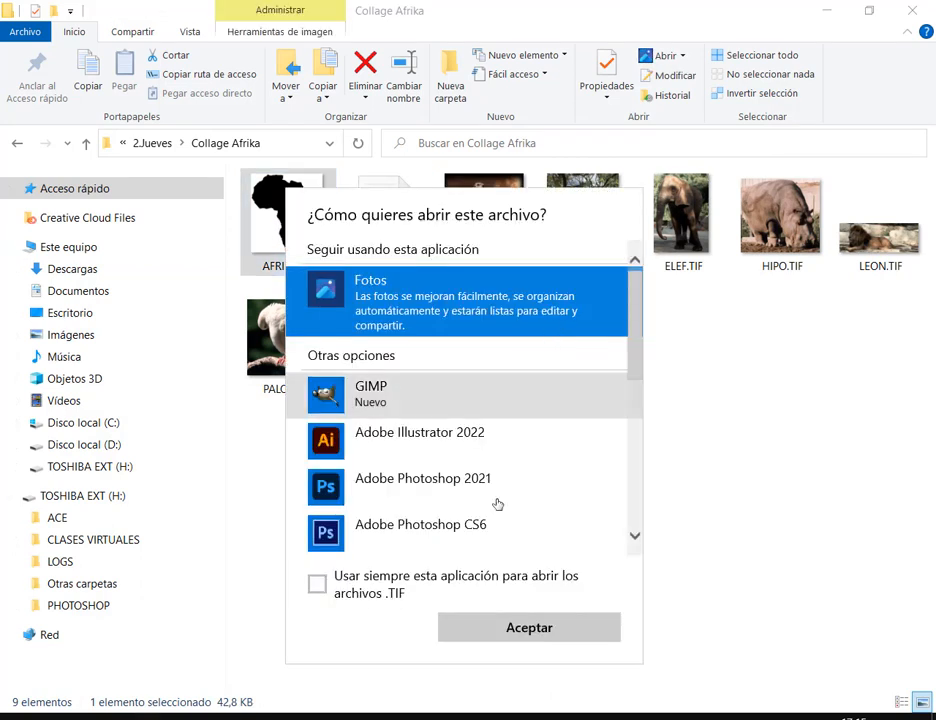
pyautogui.click(487, 630)
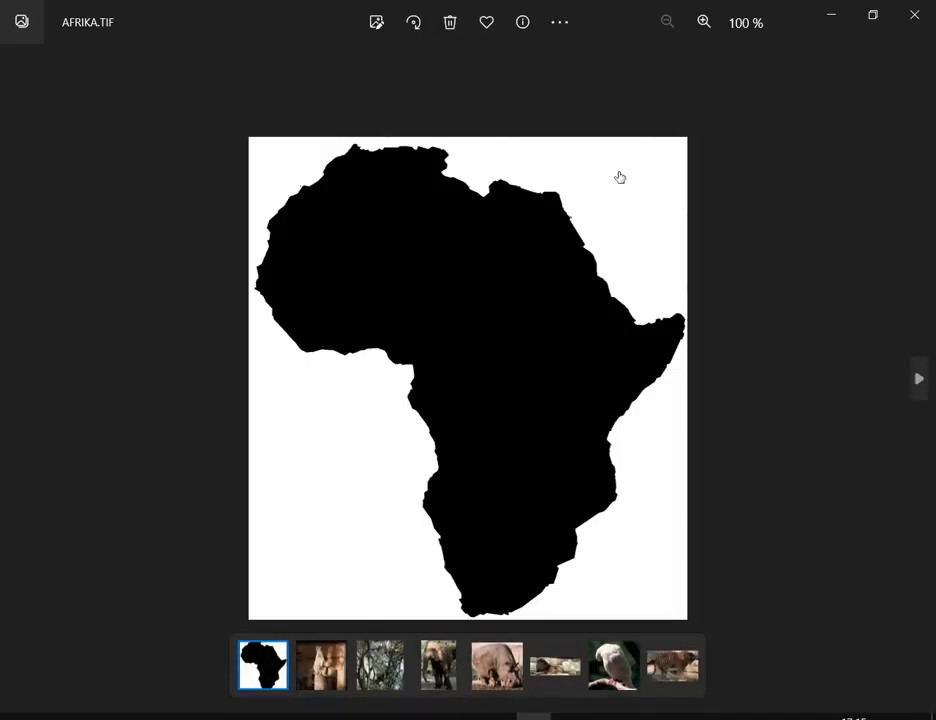
pyautogui.click(914, 14)
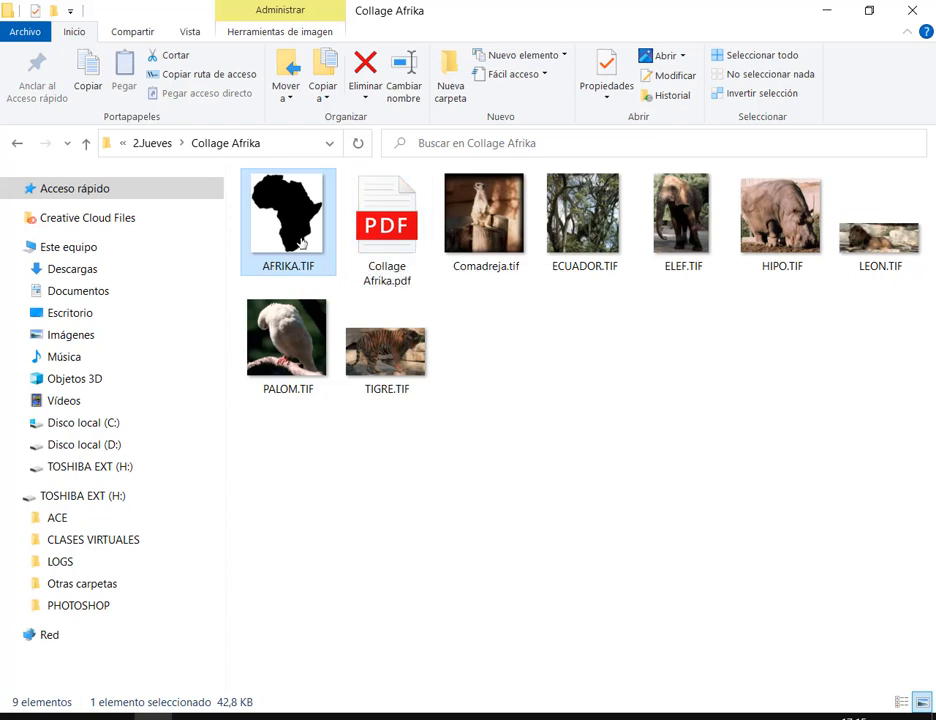
# Open AFRIKA.TIF from the Collage Afrika folder in Photoshop as a separate document, cancelling its placement into ECUADOR.TIF.
pyautogui.moveTo(300, 225); pyautogui.dragTo(332, 350)
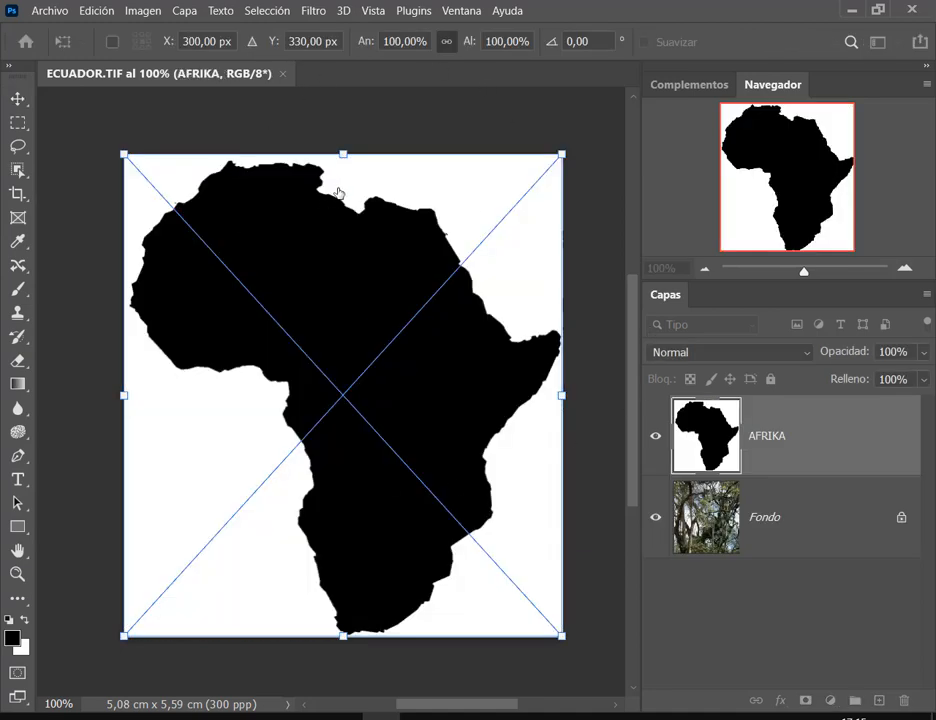
pyautogui.press('Escape')
pyautogui.hotkey('alt', 'Tab')
pyautogui.moveTo(287, 215); pyautogui.dragTo(322, 88)
pyautogui.click(513, 381)
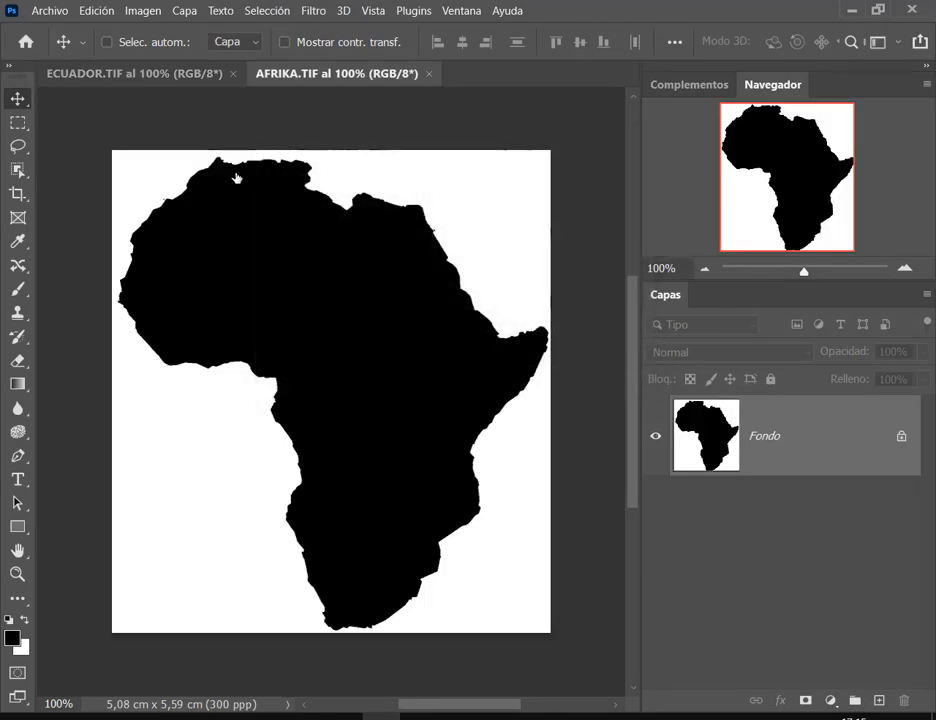
# Unlock the Fondo layer of AFRIKA.TIF so it becomes a regular editable layer.
pyautogui.press('ctrl')
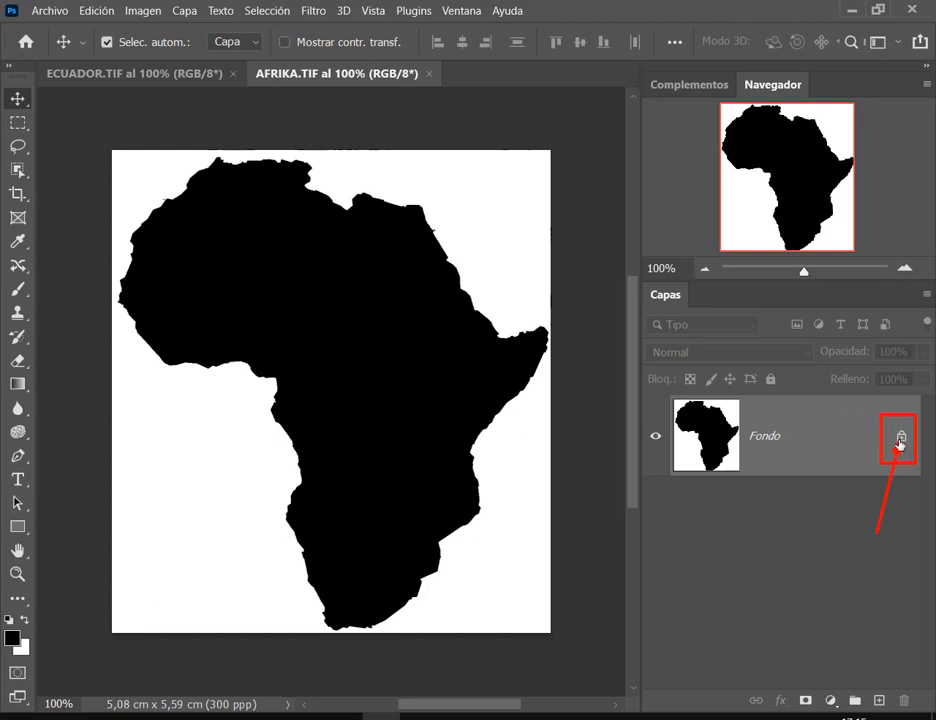
pyautogui.click(899, 436)
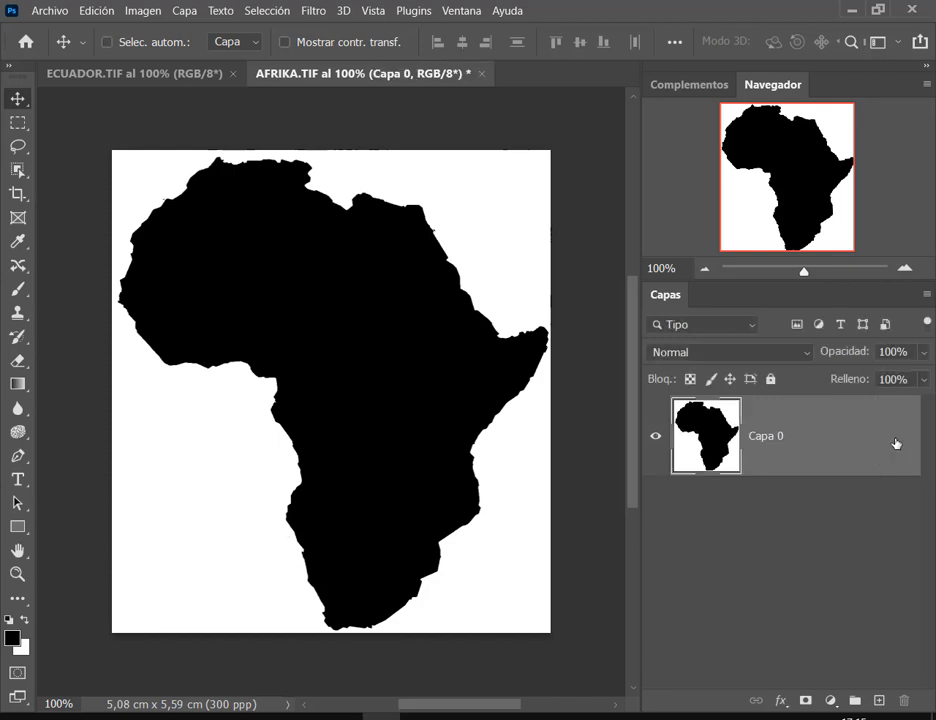
pyautogui.doubleClick(896, 443)
pyautogui.press('Escape')
# Select the white area around the Africa silhouette with the Magic Wand at tolerance 50, delete it and deselect.
pyautogui.click(17, 170)
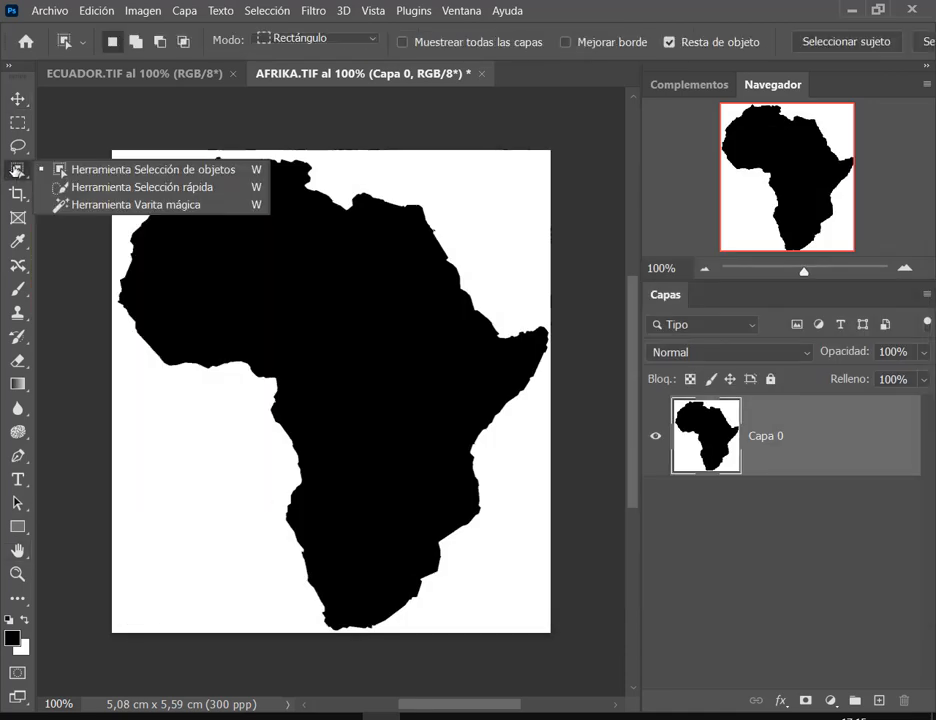
pyautogui.click(130, 204)
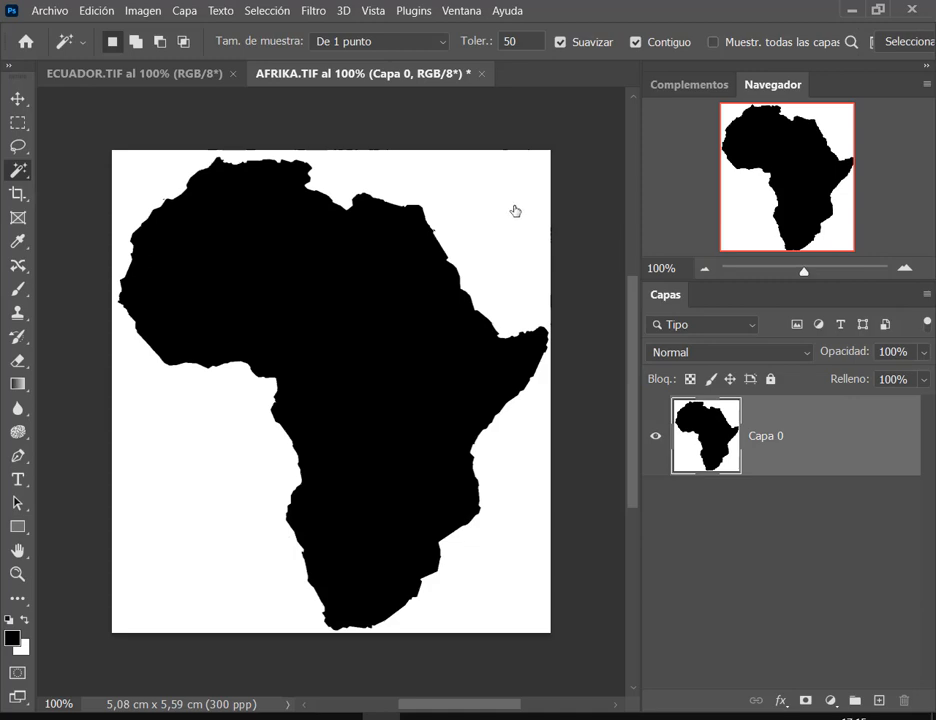
pyautogui.click(159, 171)
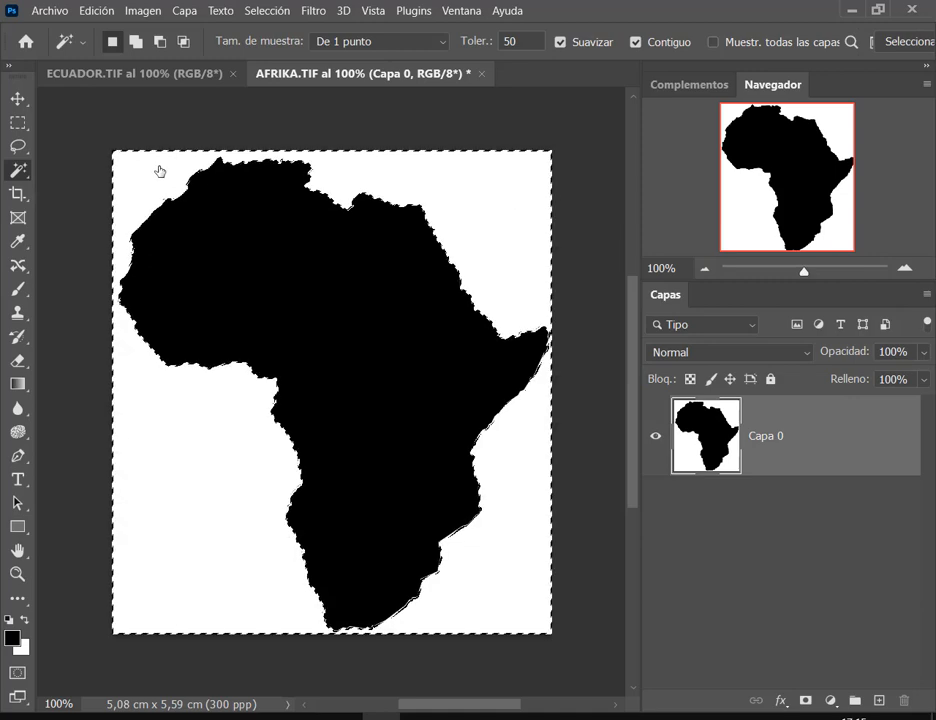
pyautogui.press('Delete')
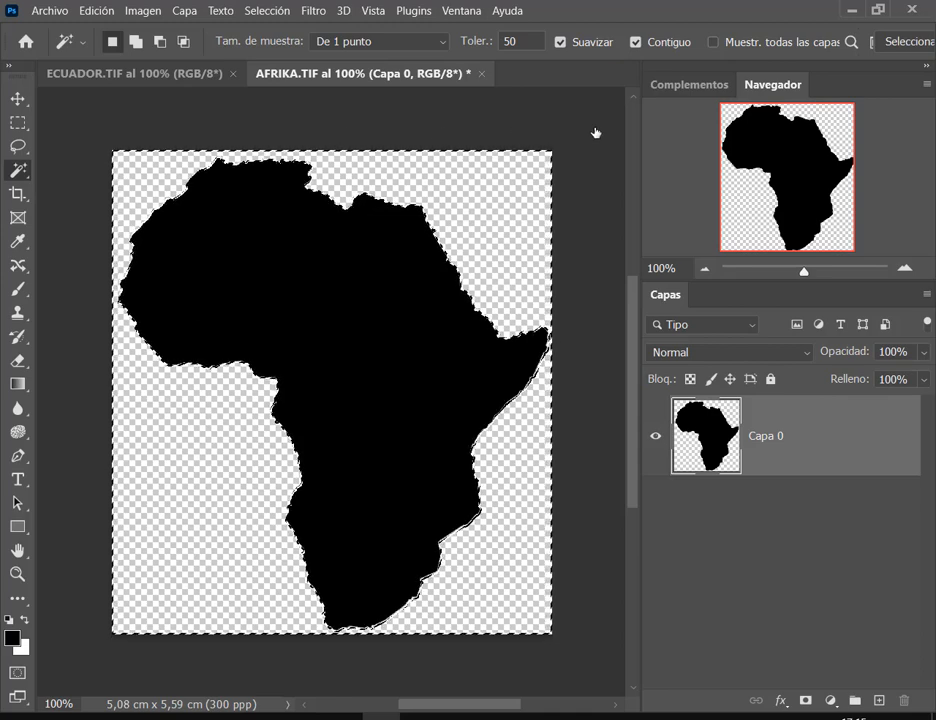
pyautogui.hotkey('ctrl', 'd')
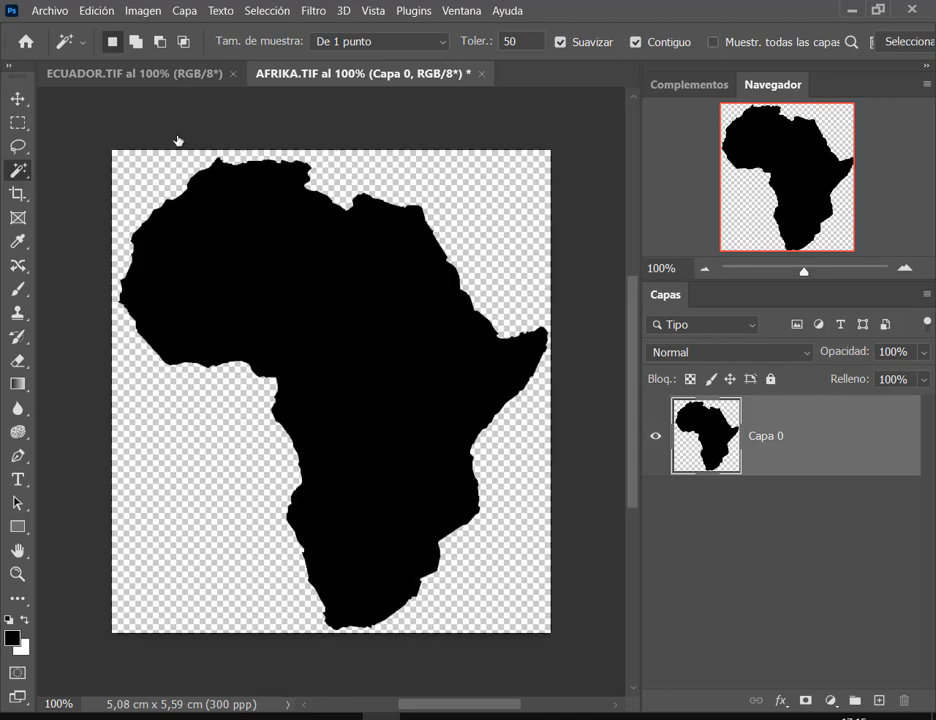
# Move the cut-out Africa silhouette into ECUADOR.TIF as a new layer and hide that layer.
pyautogui.press('v')
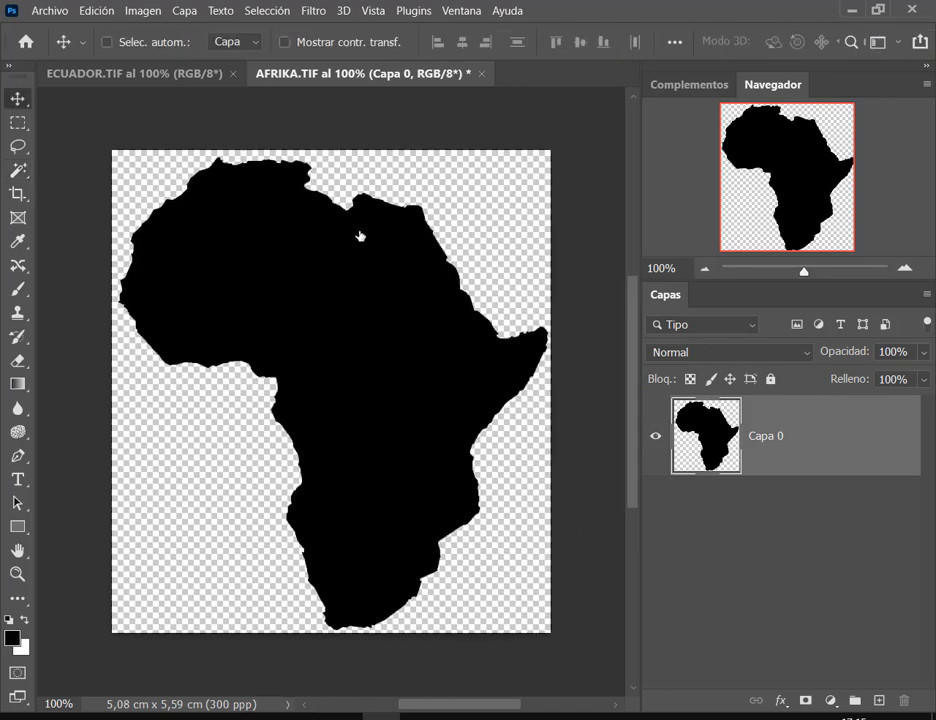
pyautogui.moveTo(269, 199); pyautogui.dragTo(198, 70)
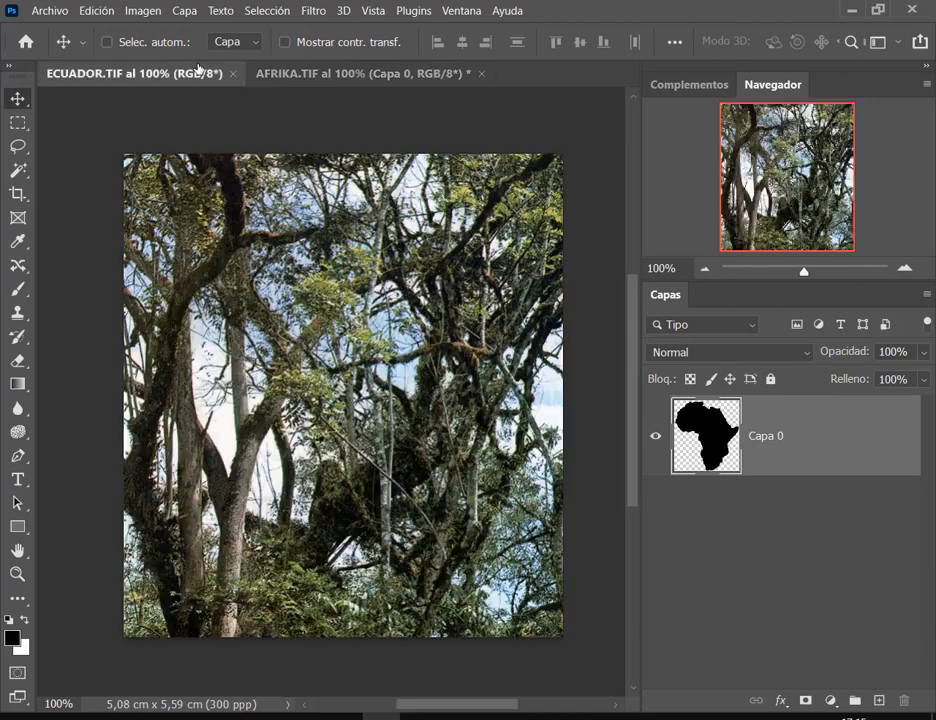
pyautogui.moveTo(322, 246); pyautogui.dragTo(384, 402)
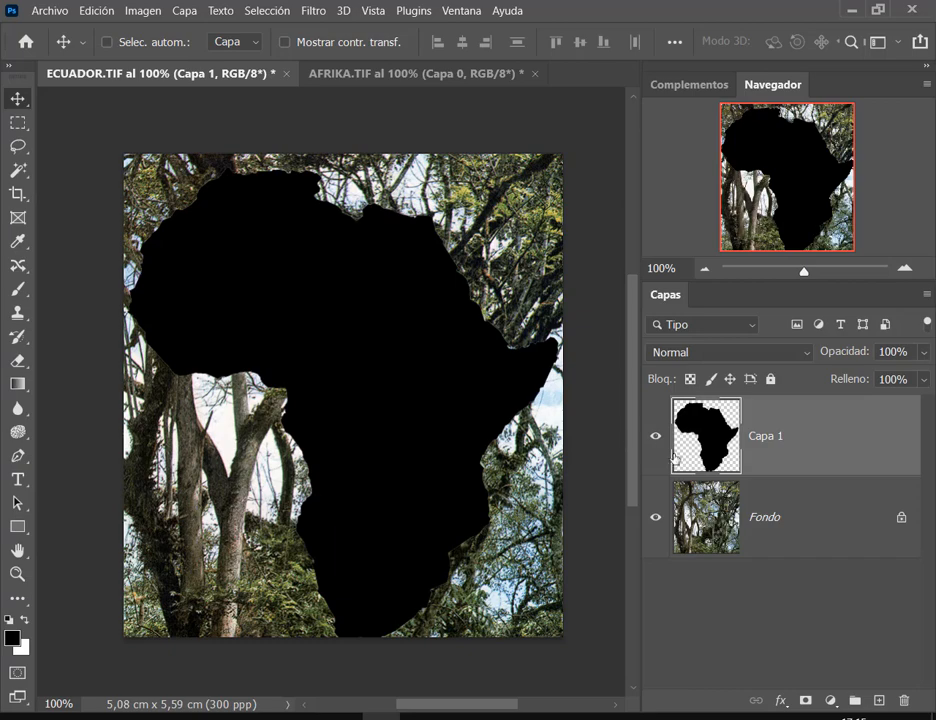
pyautogui.click(655, 436)
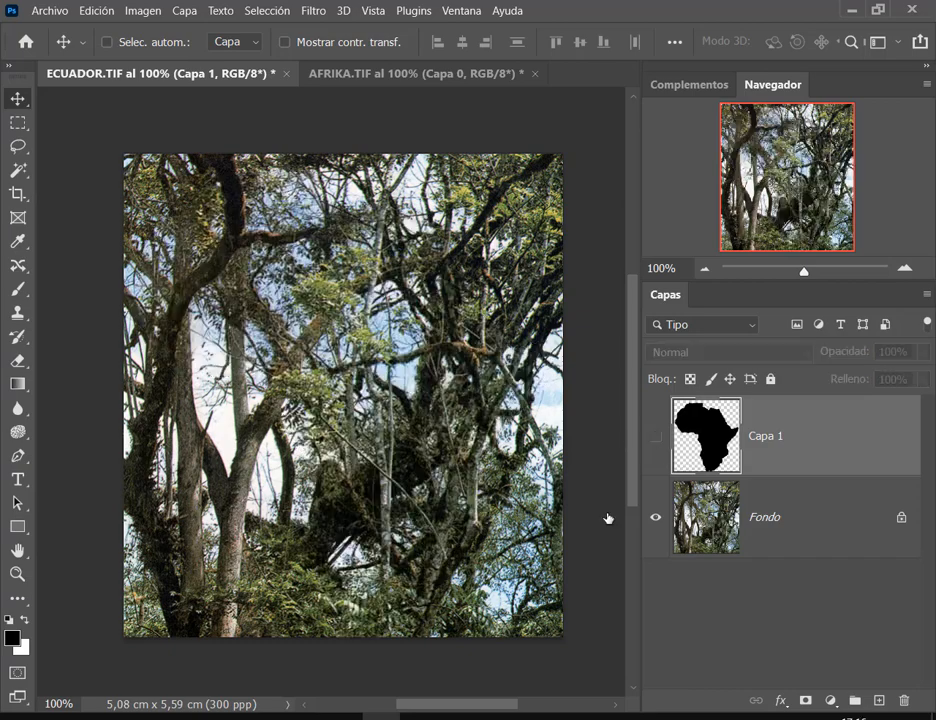
# Start placing AFRIKA.TIF into ECUADOR.TIF, then close the separate AFRIKA.TIF document without saving and abandon the placement.
pyautogui.click(160, 716)
pyautogui.moveTo(288, 215); pyautogui.dragTo(381, 406)
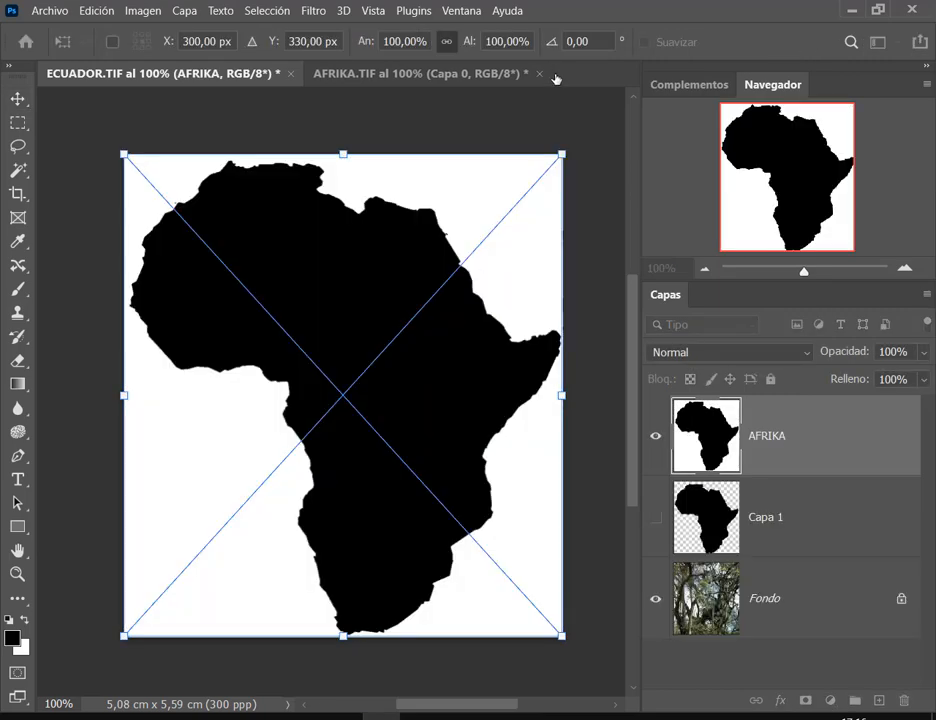
pyautogui.click(539, 74)
pyautogui.click(522, 274)
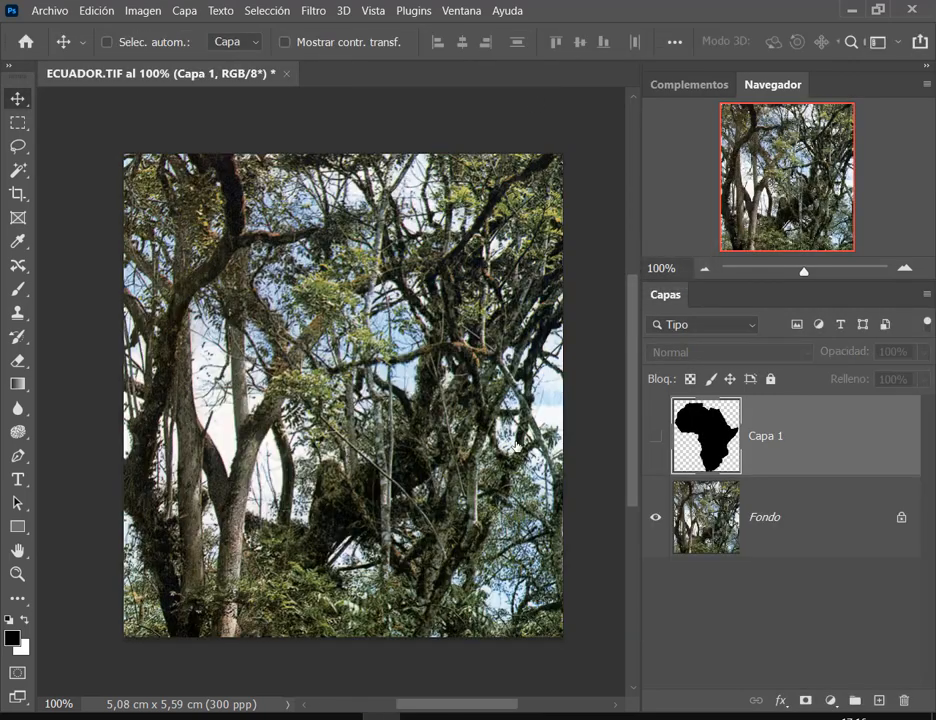
# Place AFRIKA.TIF from the Collage Afrika folder into ECUADOR.TIF as a smart object at its original size.
pyautogui.hotkey('alt', 'Tab')
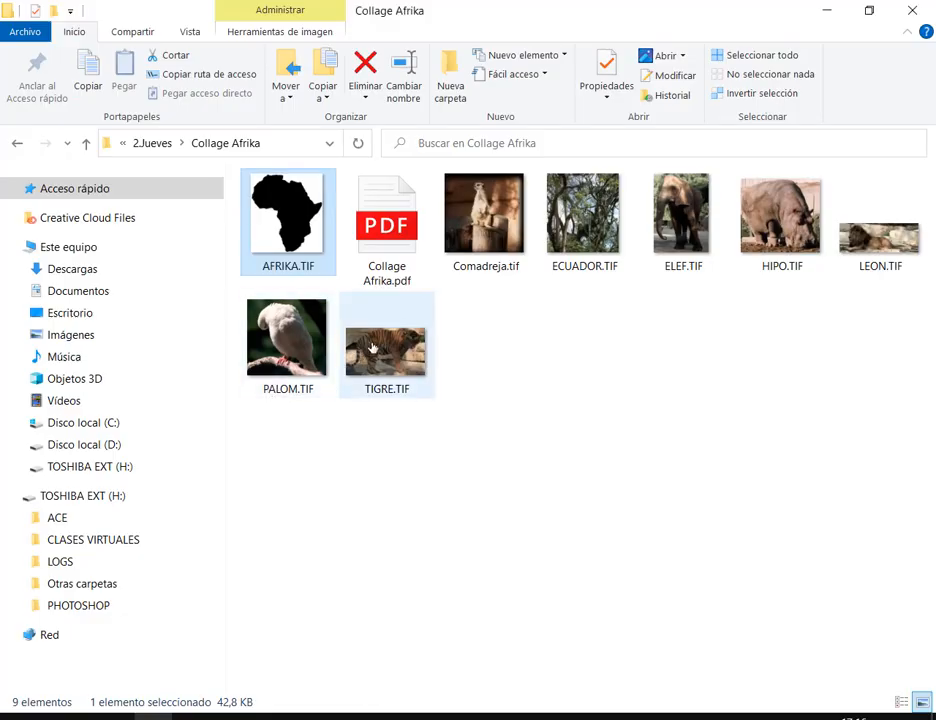
pyautogui.moveTo(287, 215); pyautogui.dragTo(397, 450)
pyautogui.press('Return')
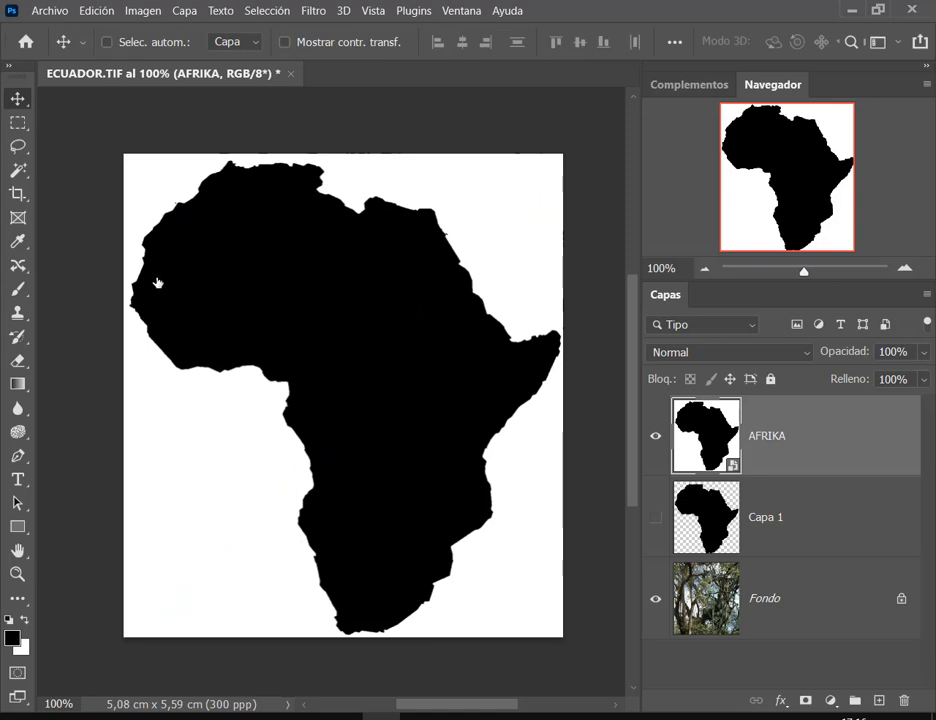
# Try to delete the white area of the AFRIKA smart object with a Magic Wand selection, then deselect.
pyautogui.press('ctrl')
pyautogui.click(18, 170)
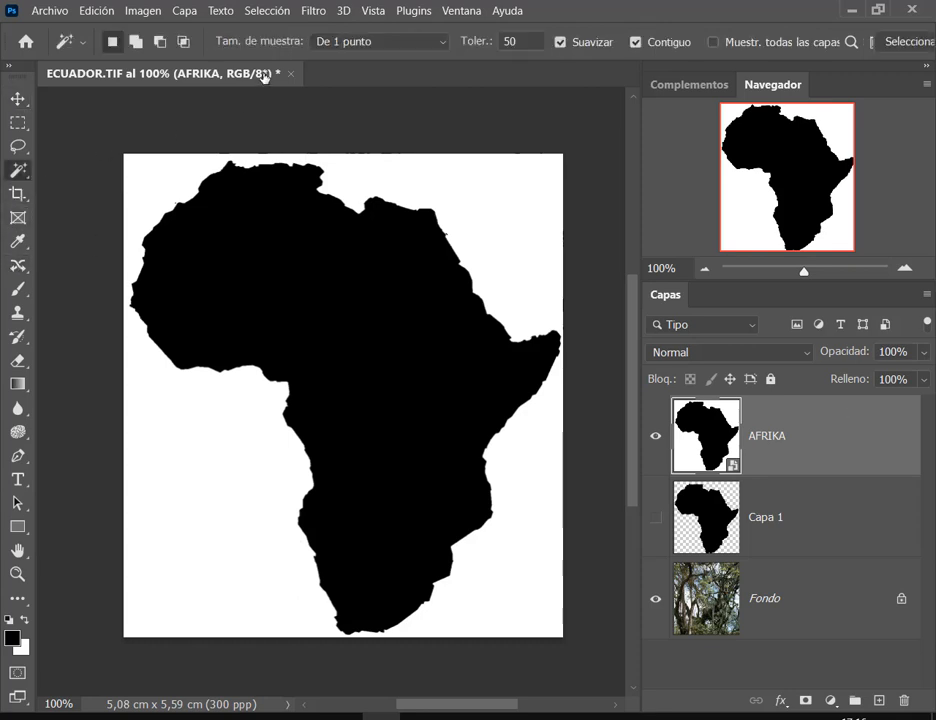
pyautogui.click(533, 216)
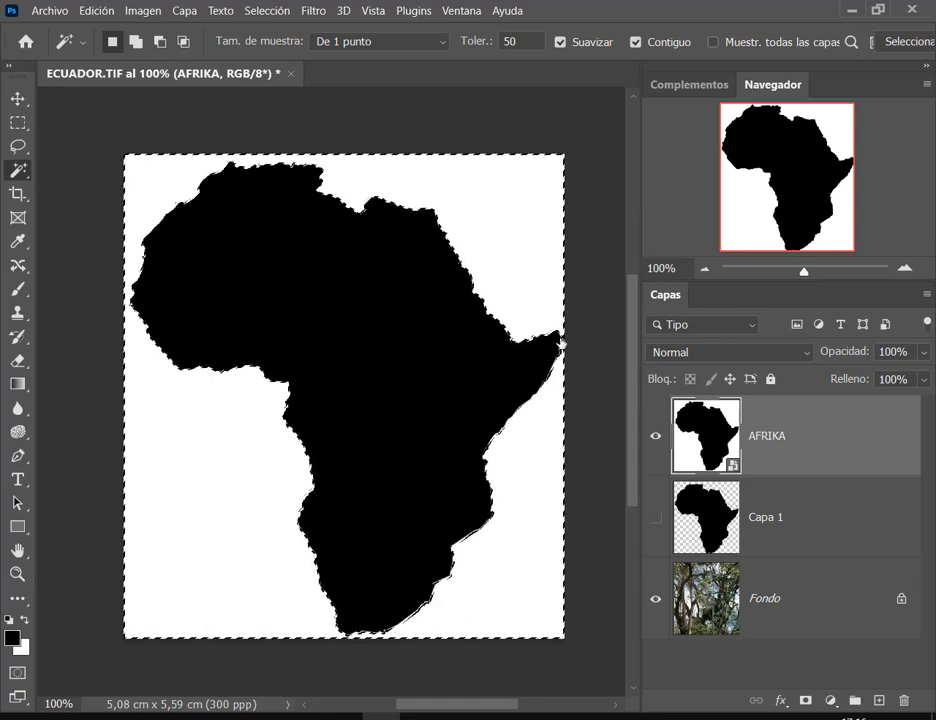
pyautogui.press('Delete')
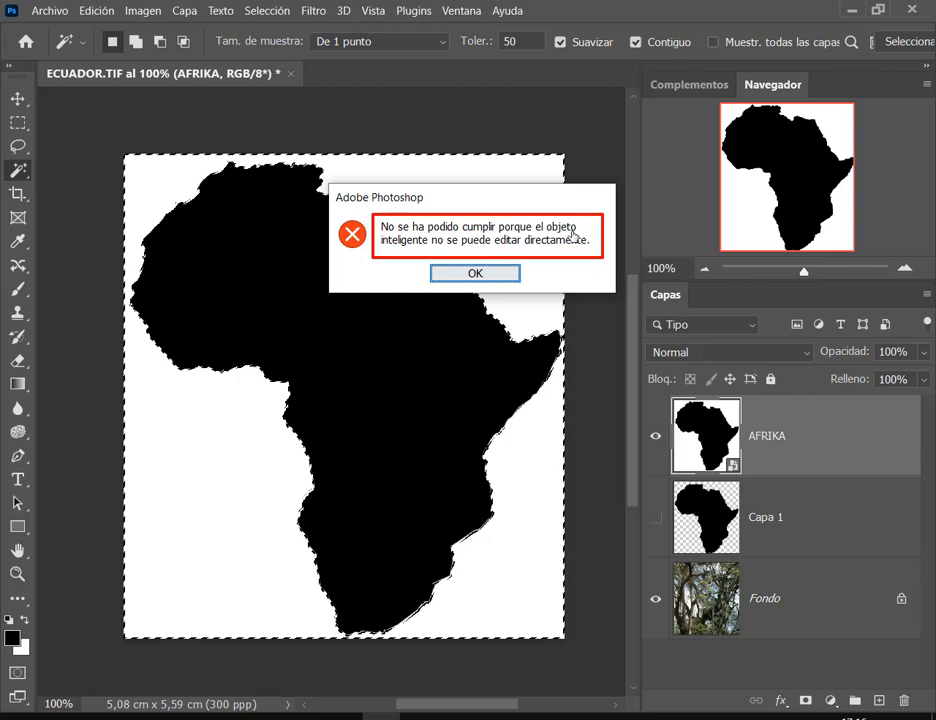
pyautogui.click(487, 272)
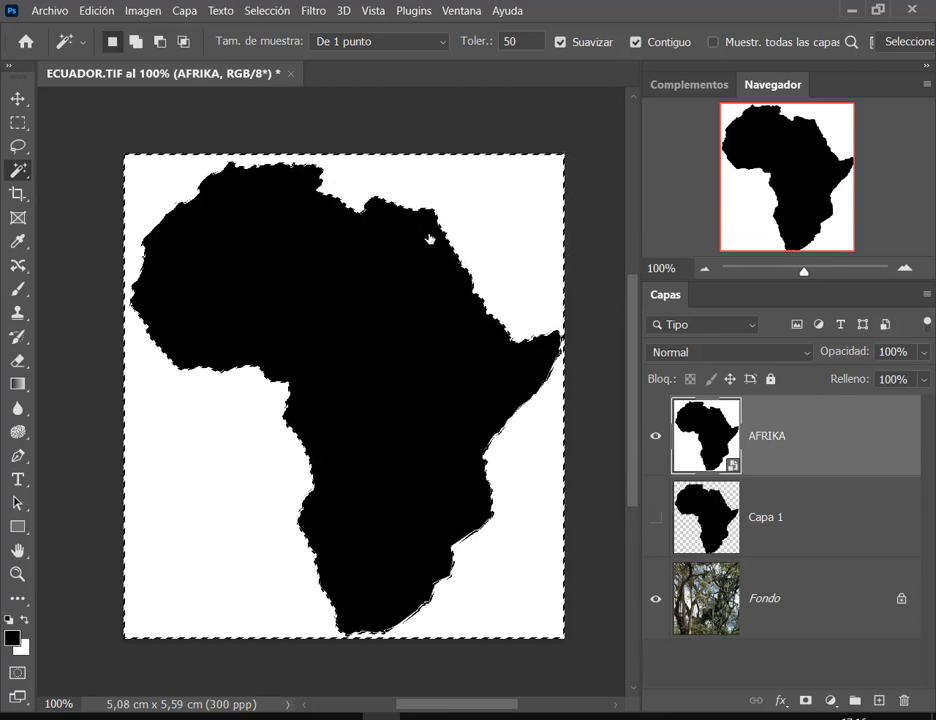
pyautogui.click(268, 11)
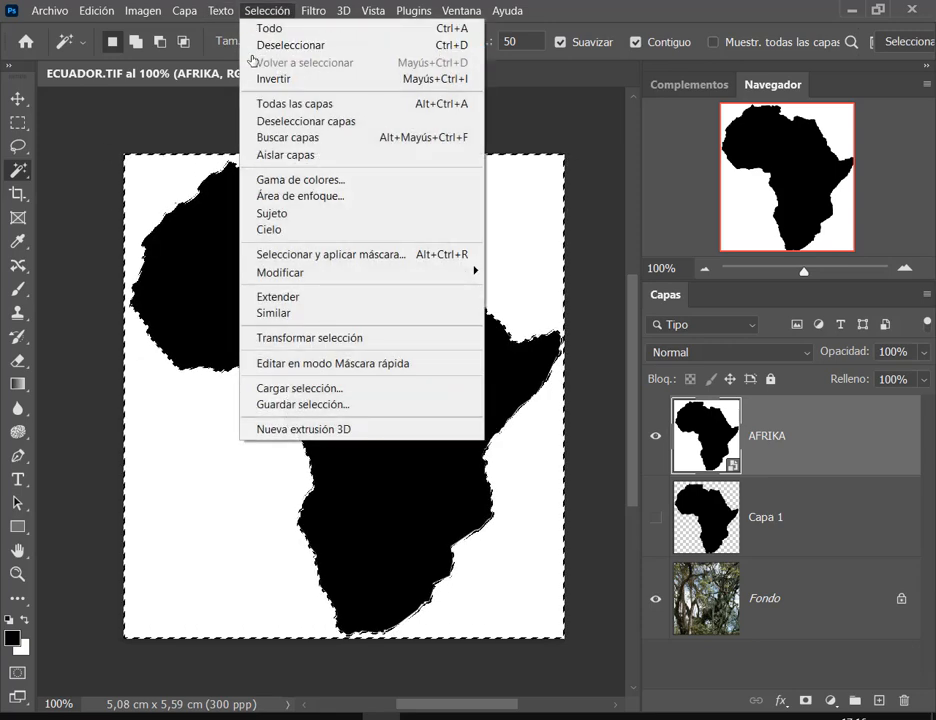
pyautogui.click(285, 45)
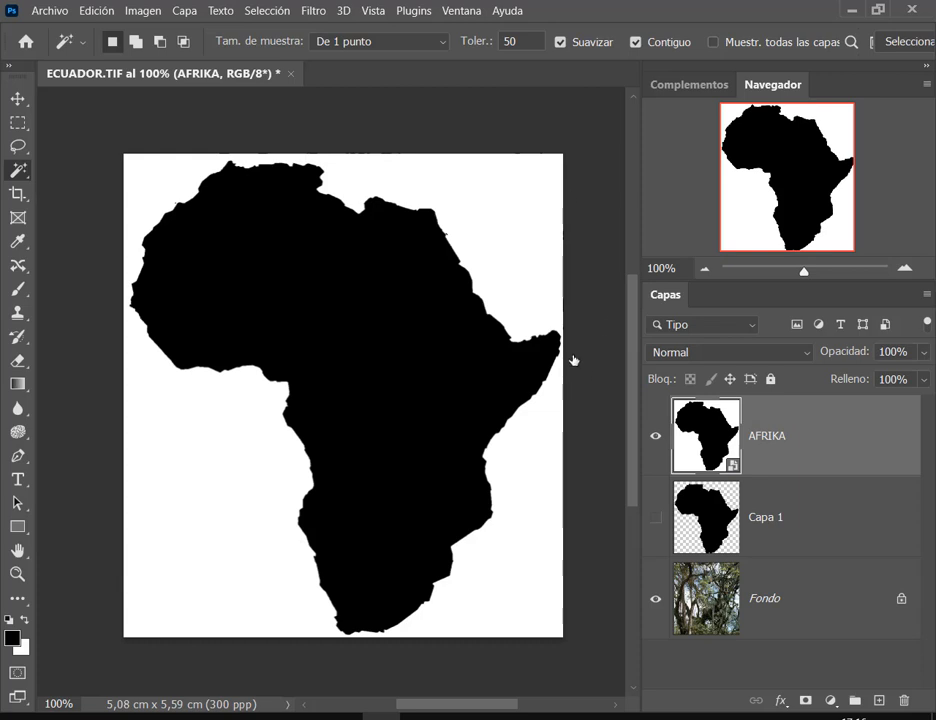
# Rasterize the AFRIKA smart object layer.
pyautogui.rightClick(735, 413)
pyautogui.click(779, 434)
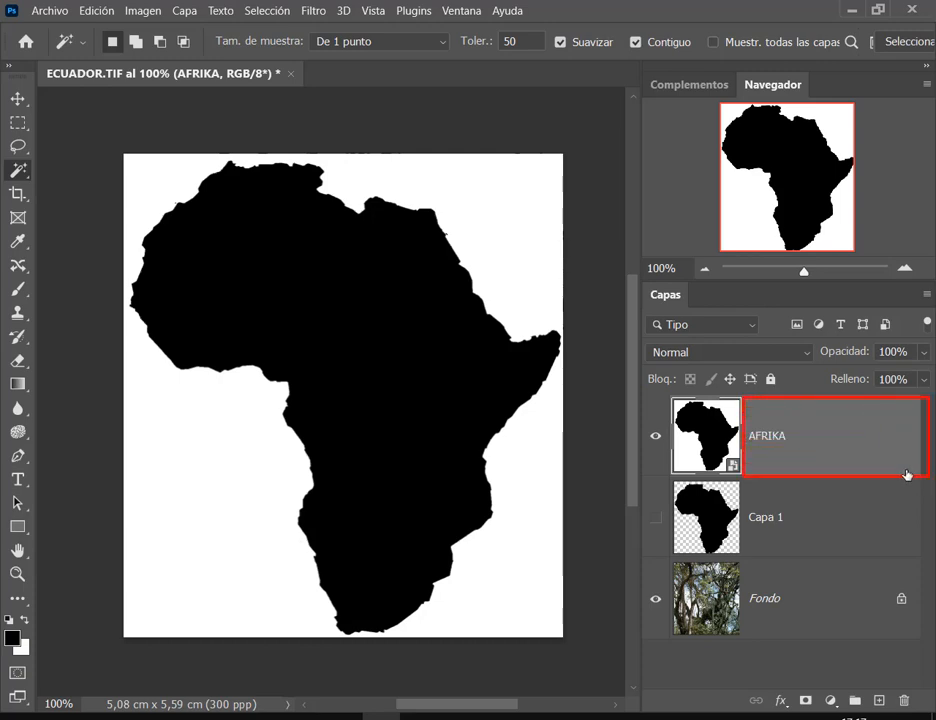
pyautogui.rightClick(838, 448)
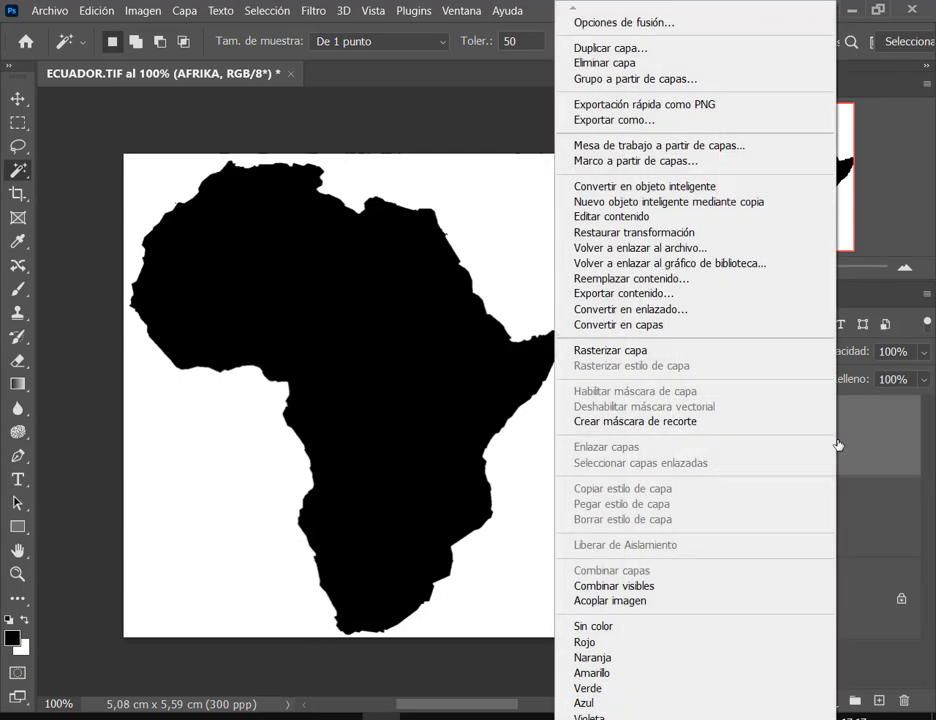
pyautogui.click(650, 353)
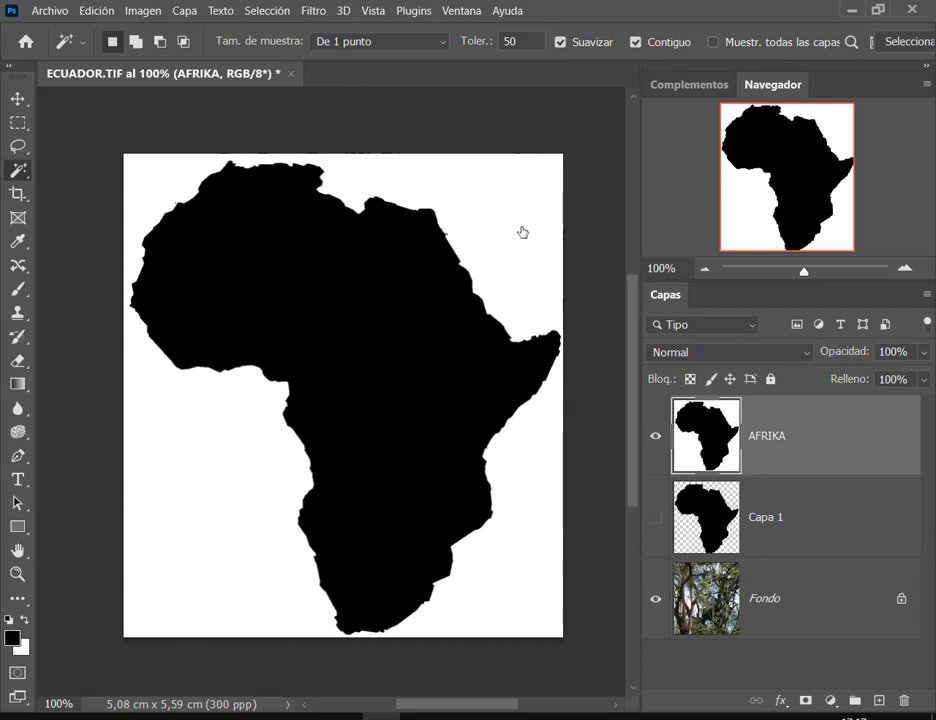
# Select the white area of the rasterized AFRIKA layer with the Magic Wand, delete it and deselect.
pyautogui.click(535, 255)
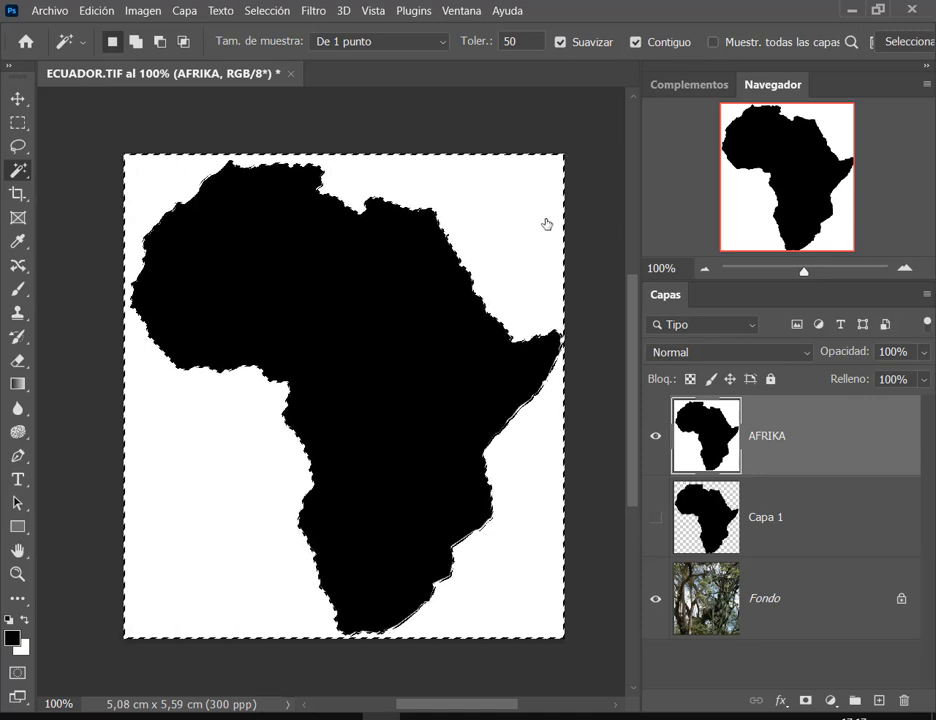
pyautogui.press('Delete')
pyautogui.hotkey('ctrl', 'd')
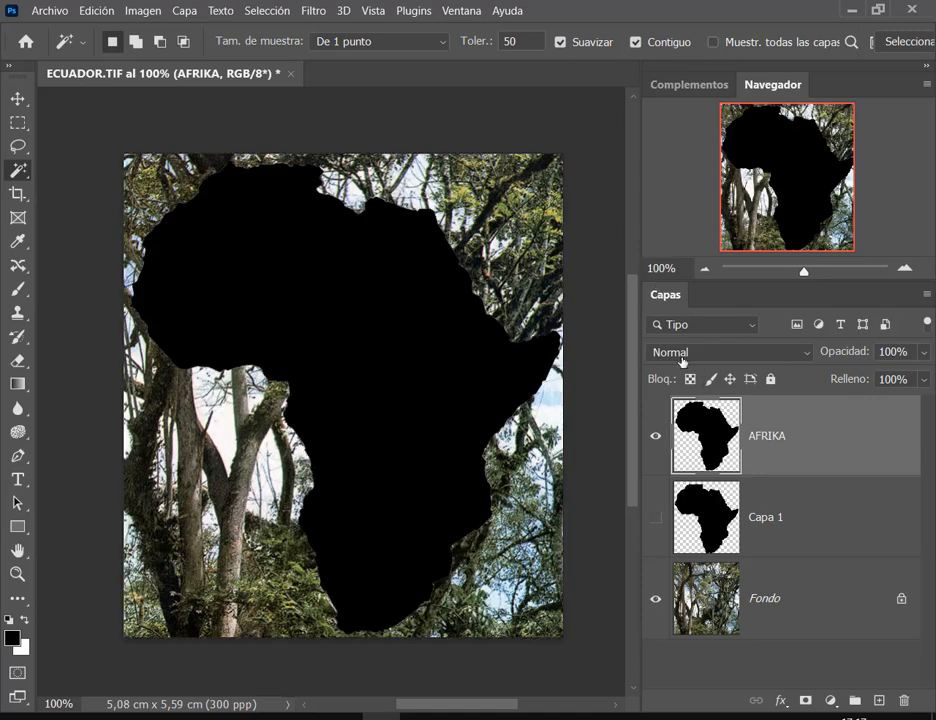
# Undo the white-area deletion and the rasterization so the AFRIKA layer is a smart object again.
pyautogui.hotkey('ctrl', 'z')
pyautogui.hotkey('ctrl', 'z')
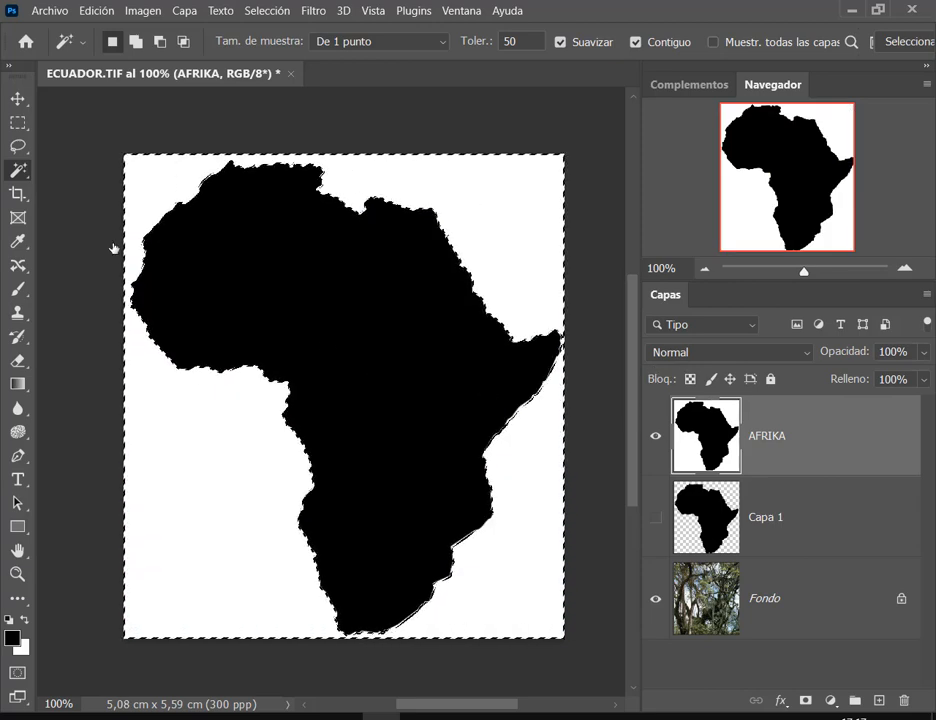
pyautogui.click(268, 11)
pyautogui.click(290, 44)
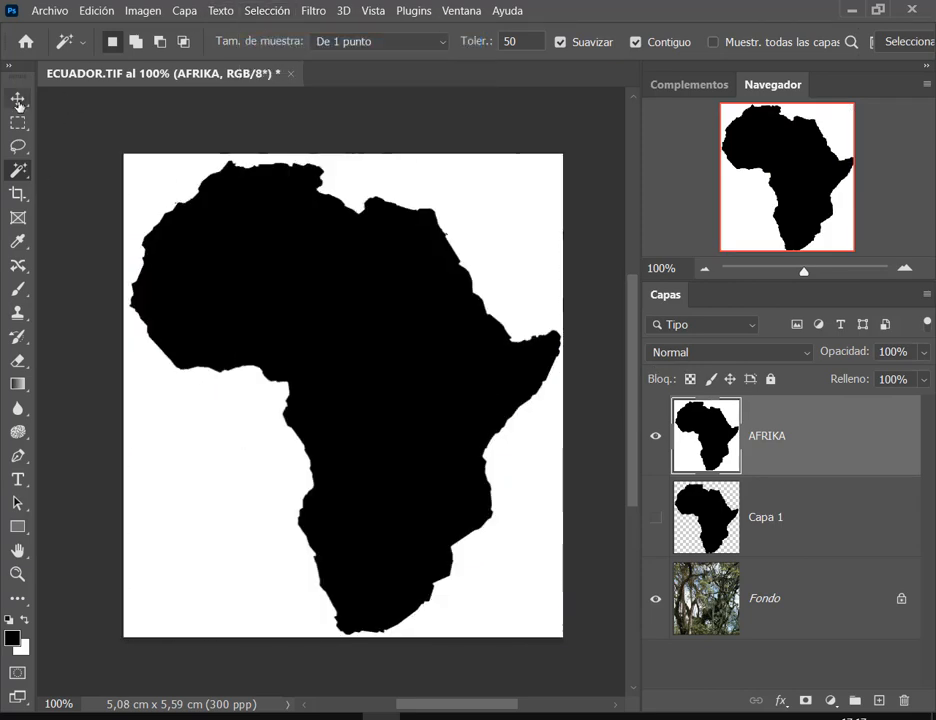
pyautogui.press('v')
pyautogui.hotkey('ctrl', 'z')
pyautogui.hotkey('ctrl', 'z')
pyautogui.hotkey('ctrl', 'z')
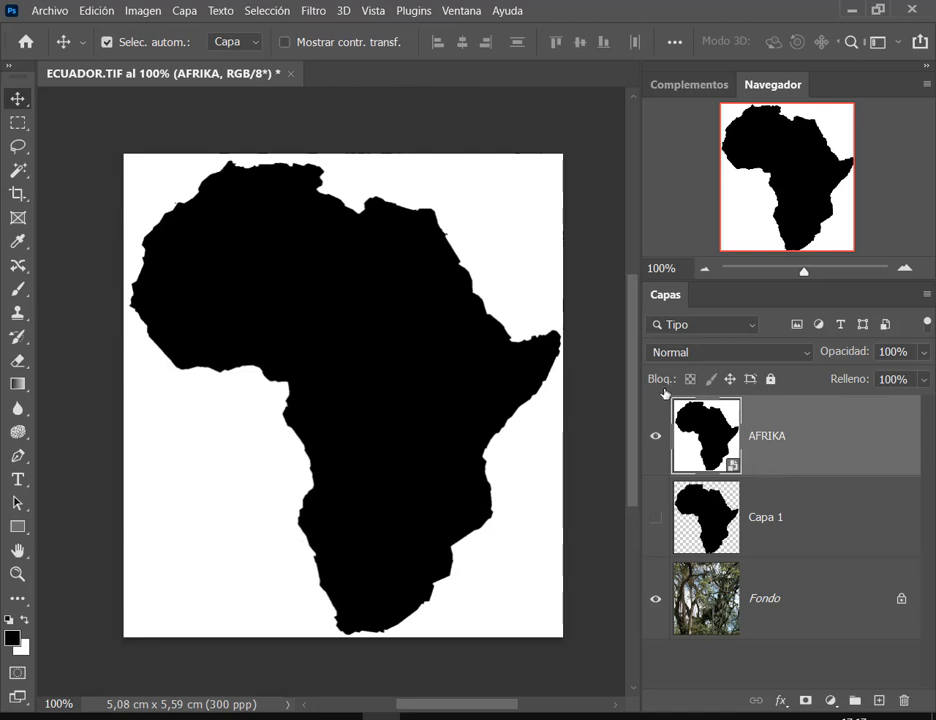
# Open the AFRIKA smart object's contents using the embedded colour profile and unlock its Fondo layer.
pyautogui.press('ctrl')
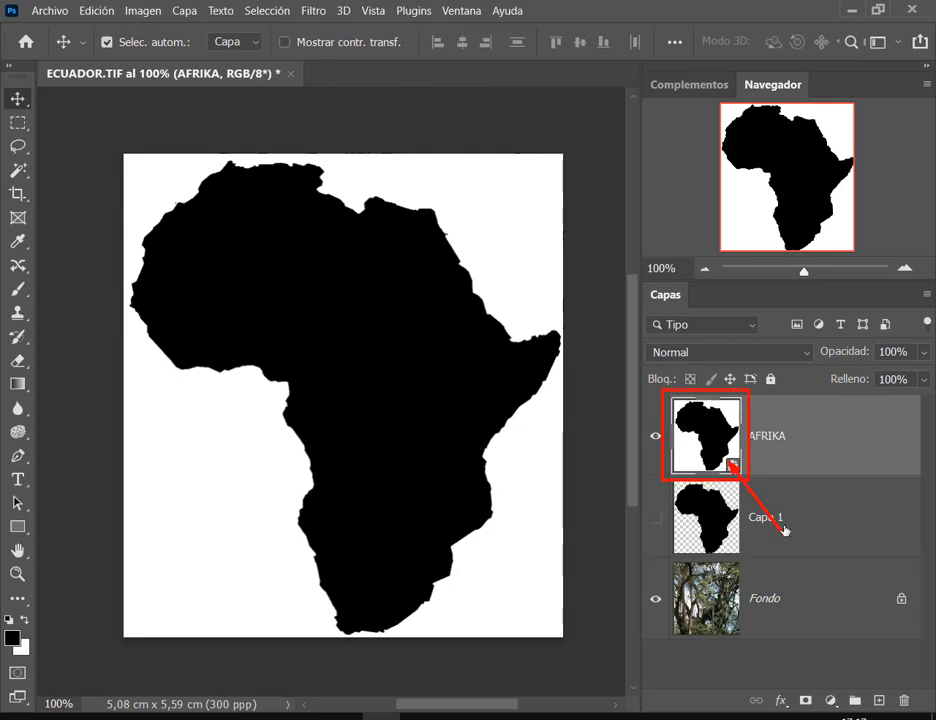
pyautogui.doubleClick(706, 438)
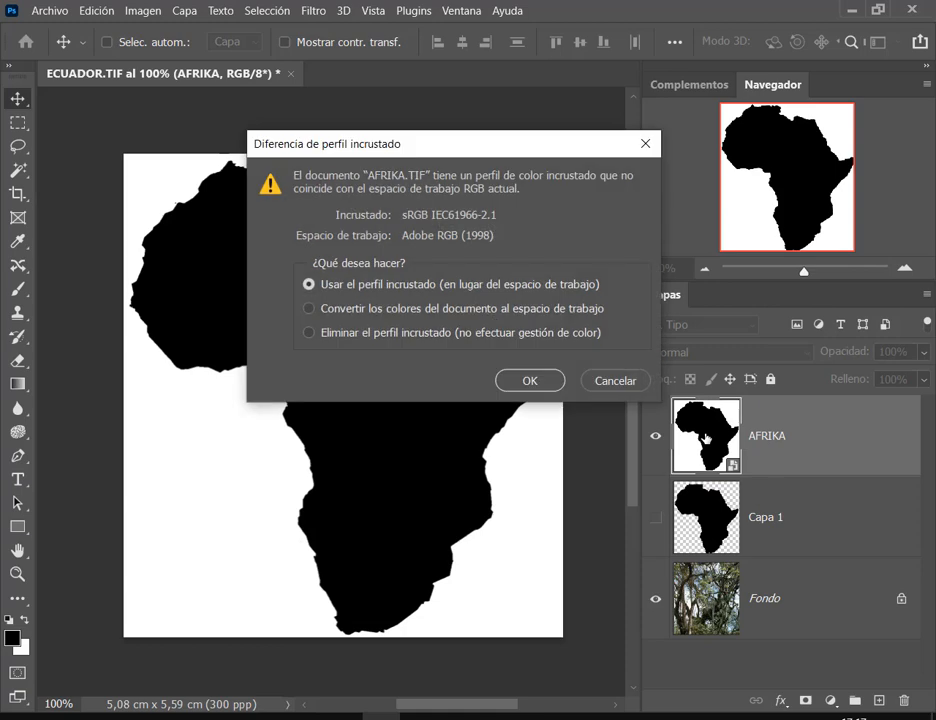
pyautogui.click(530, 381)
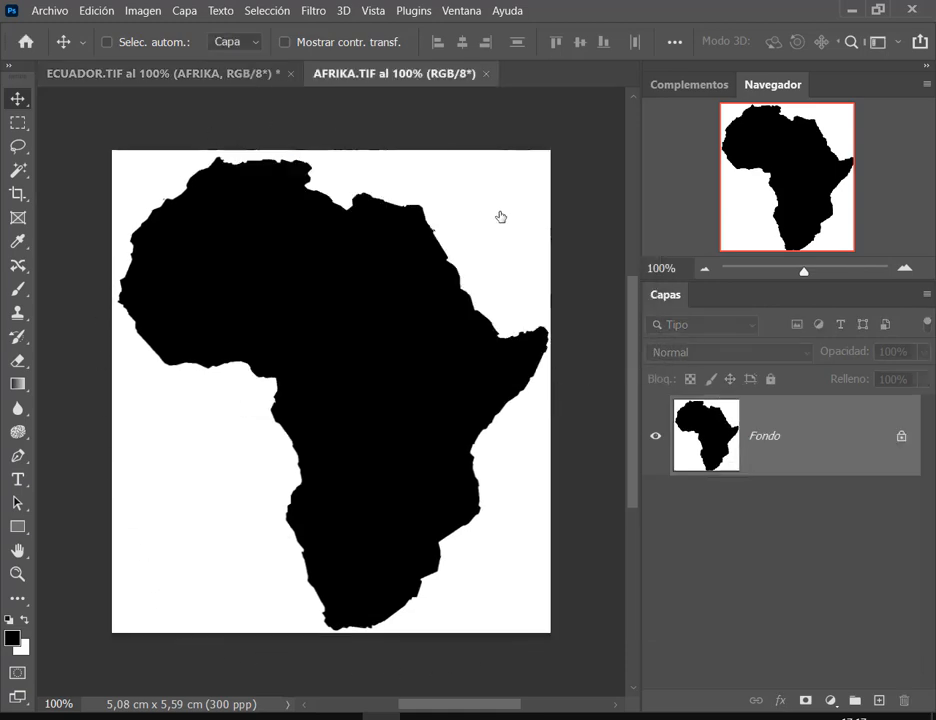
pyautogui.click(106, 42)
pyautogui.click(902, 437)
# Remove the white area from the smart object's contents with the Magic Wand, deselect and return to the Move tool.
pyautogui.click(17, 170)
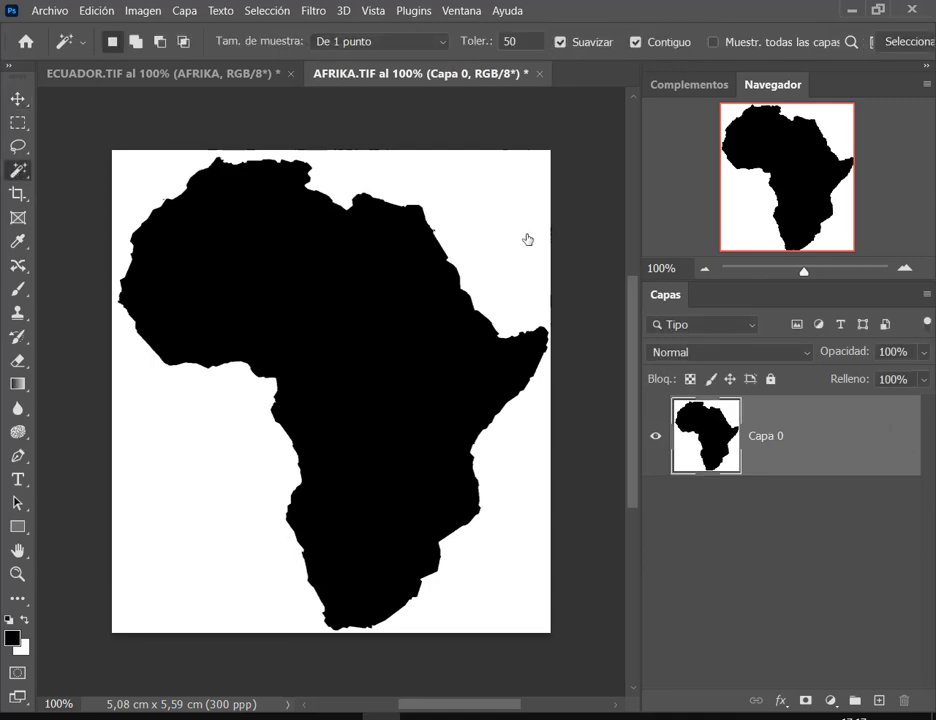
pyautogui.click(513, 231)
pyautogui.press('Delete')
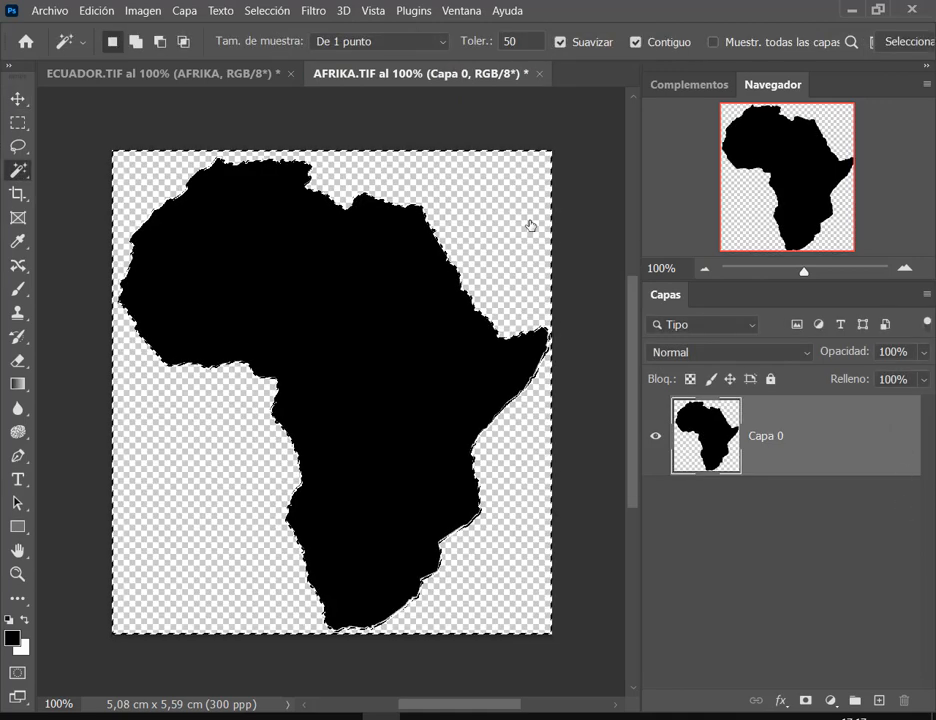
pyautogui.hotkey('ctrl', 'd')
pyautogui.press('v')
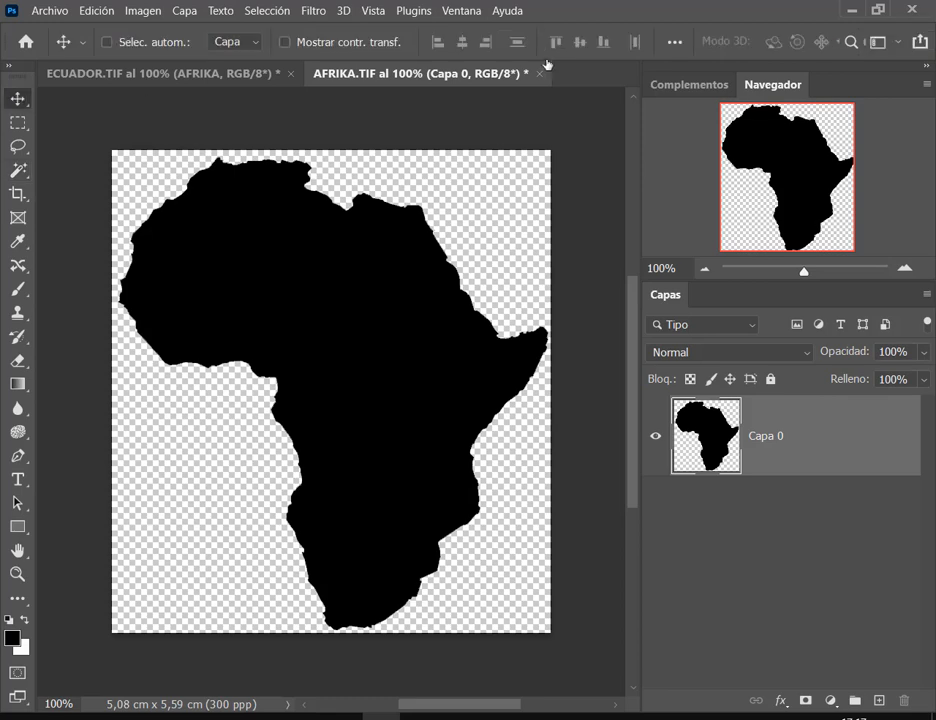
# Close the AFRIKA smart object's contents and save its changes as TIFF with LZW image compression and RLE layer compression.
pyautogui.click(540, 75)
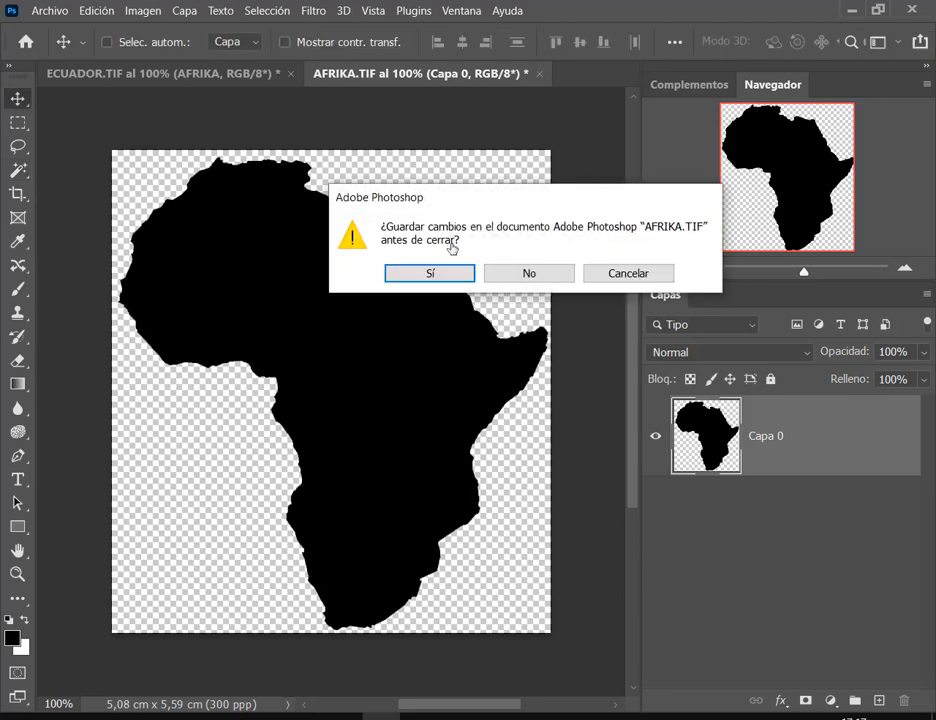
pyautogui.click(448, 272)
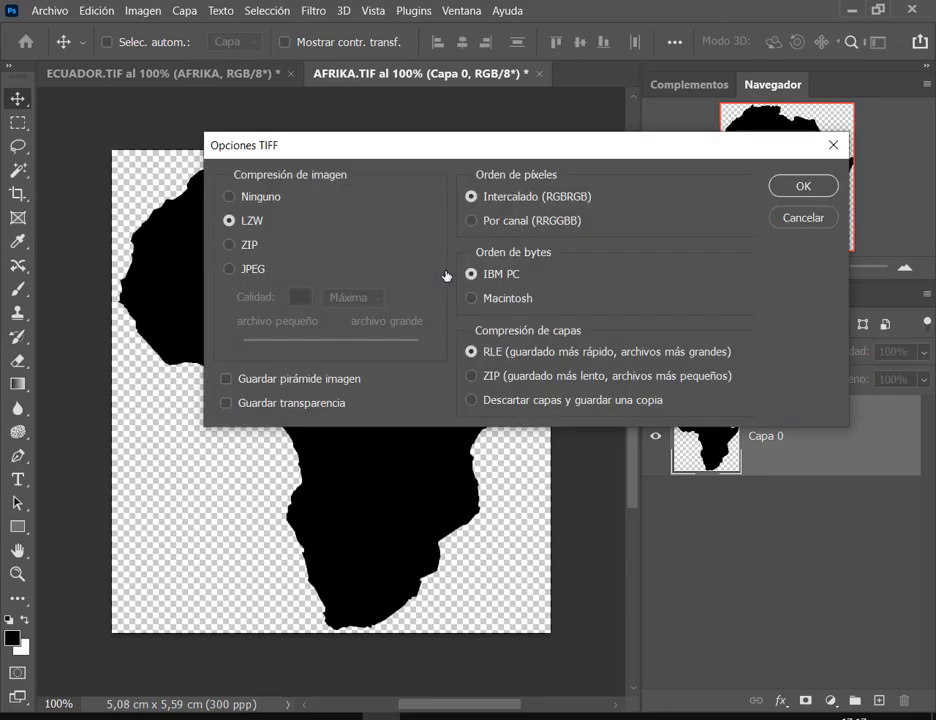
pyautogui.click(826, 190)
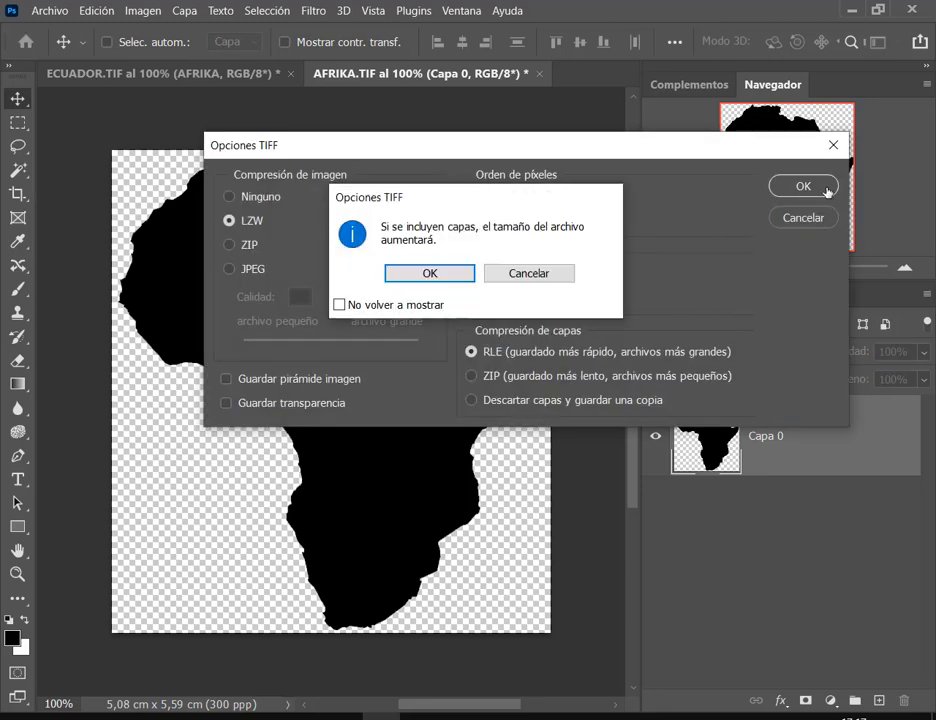
pyautogui.click(450, 276)
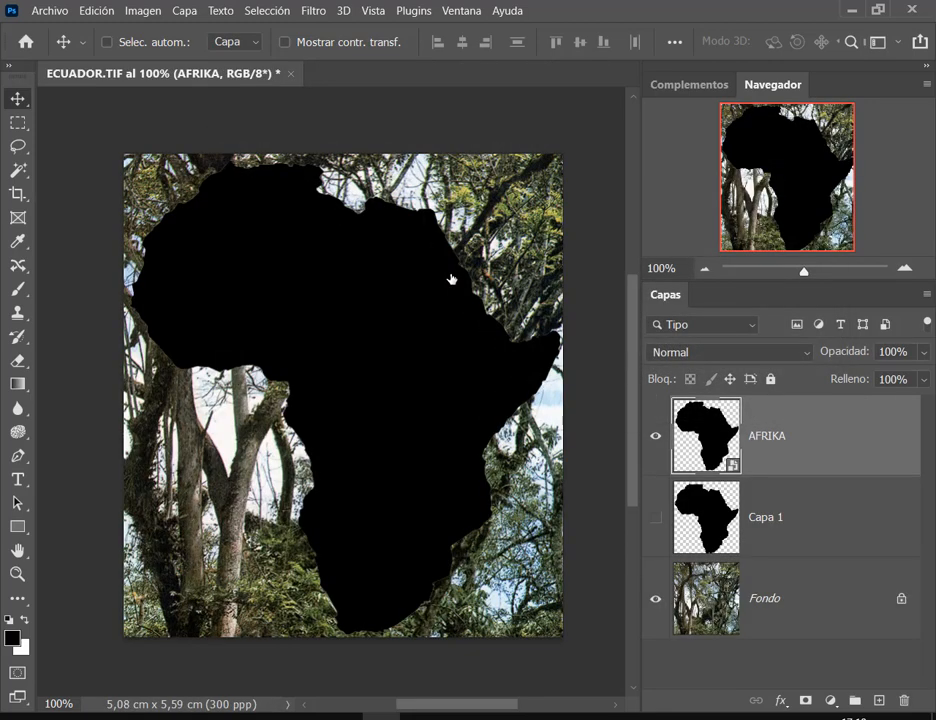
# Reopen the AFRIKA smart object's contents to inspect its separate document, then close it without changes.
pyautogui.press('ctrl')
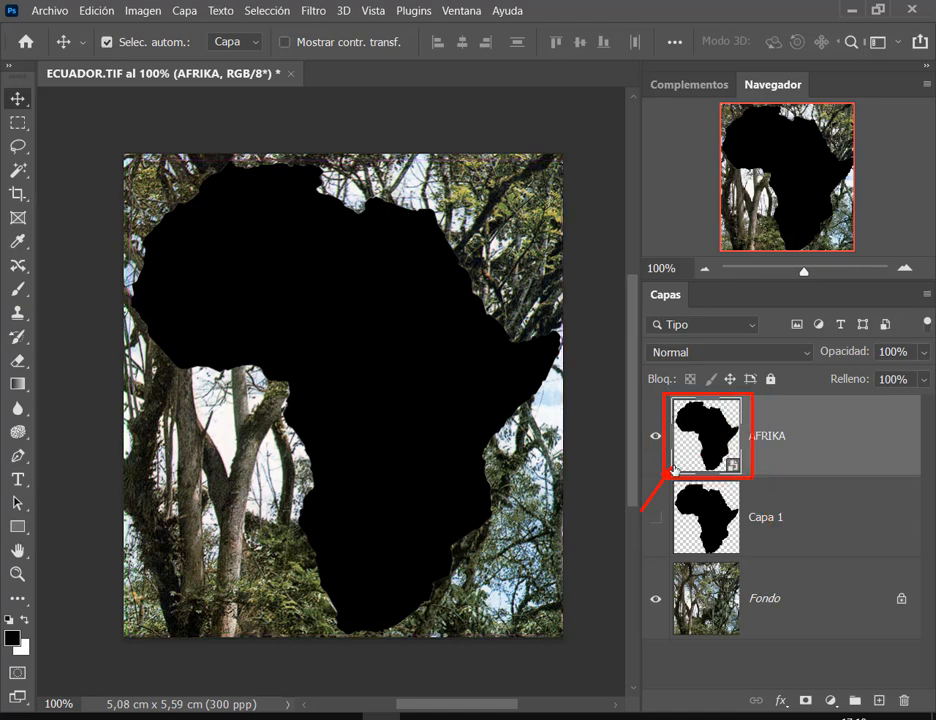
pyautogui.press('ctrl')
pyautogui.doubleClick(716, 440)
pyautogui.press('Return')
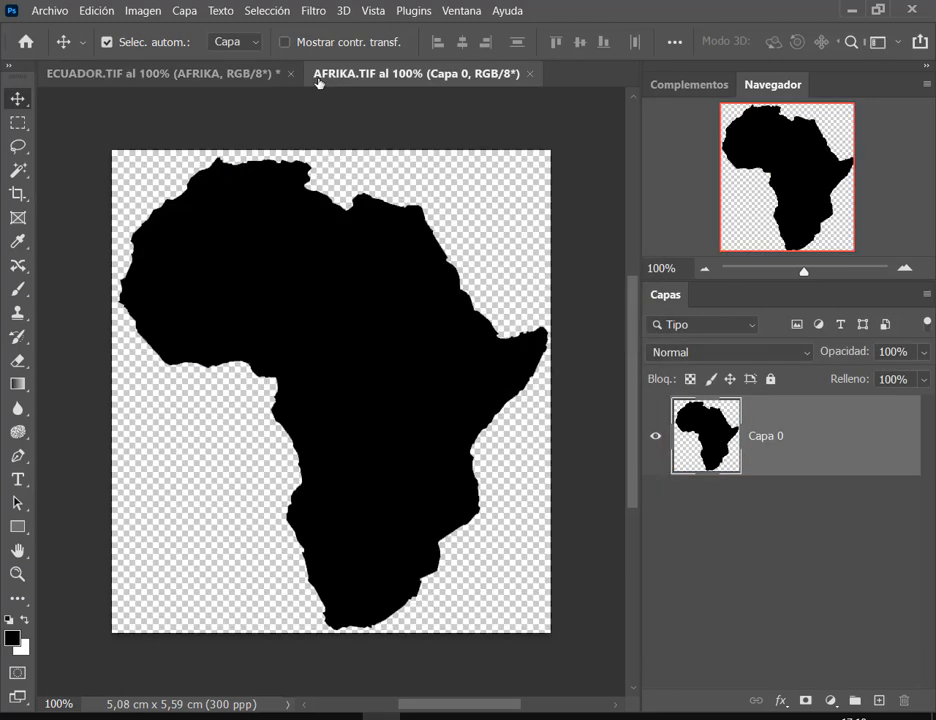
pyautogui.click(529, 74)
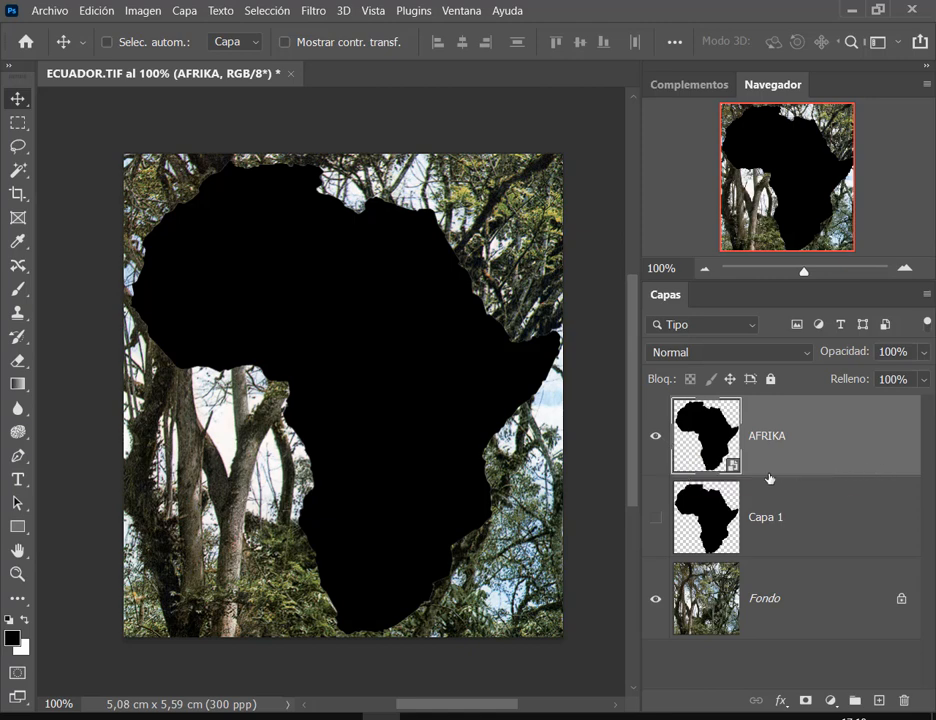
# Hide the AFRIKA smart object layer, show Capa 1 and make Capa 1 the active layer.
pyautogui.click(657, 437)
pyautogui.click(656, 519)
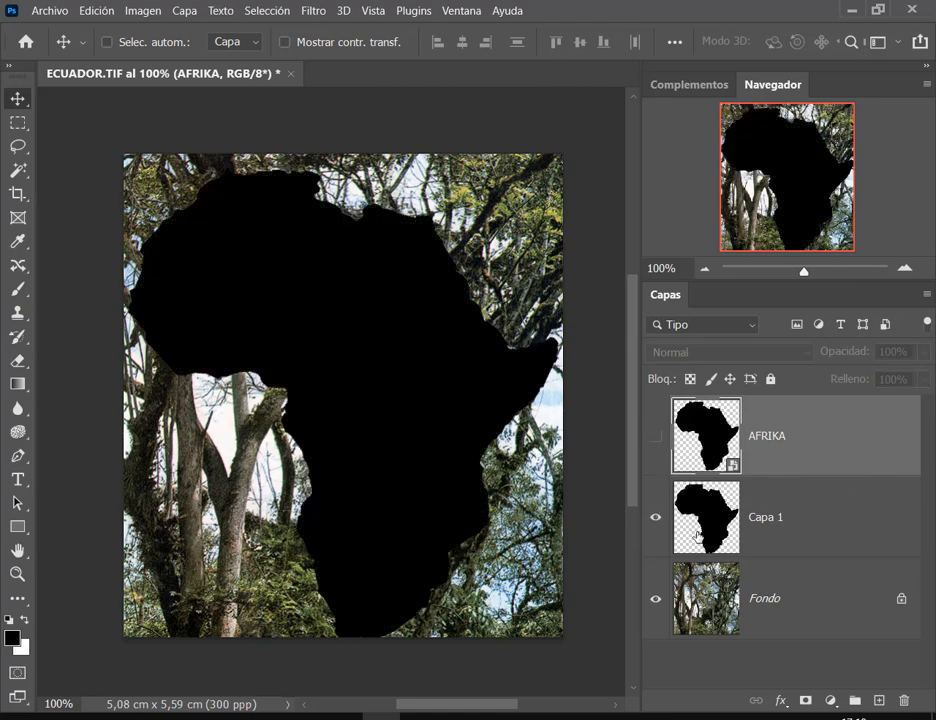
pyautogui.click(702, 536)
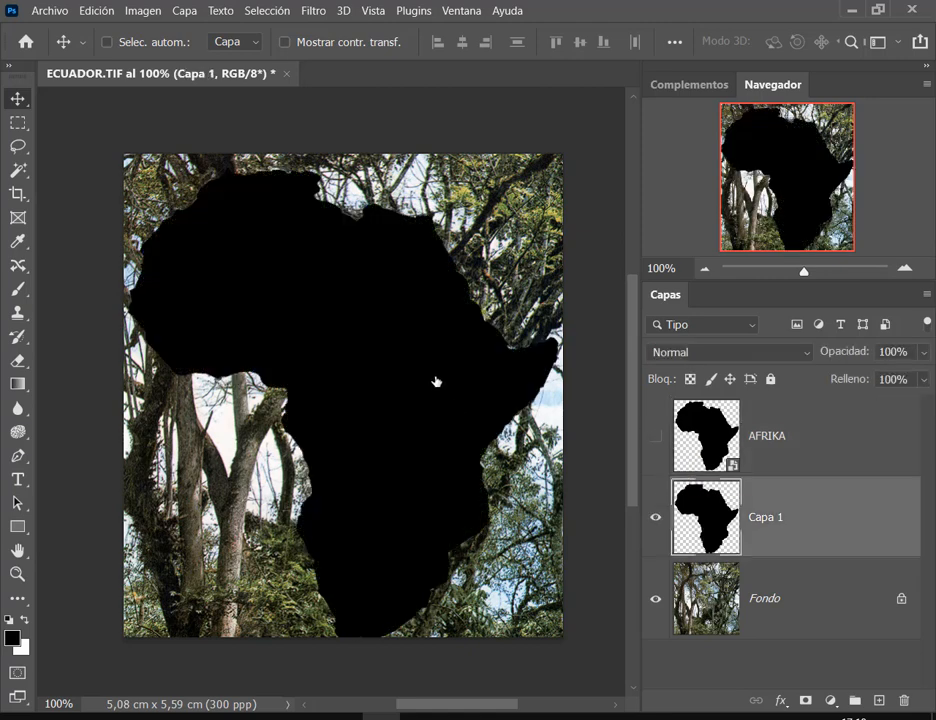
# Save the layered document in Photoshop format as ECUADOR.psd in the Collage Afrika folder.
pyautogui.click(37, 12)
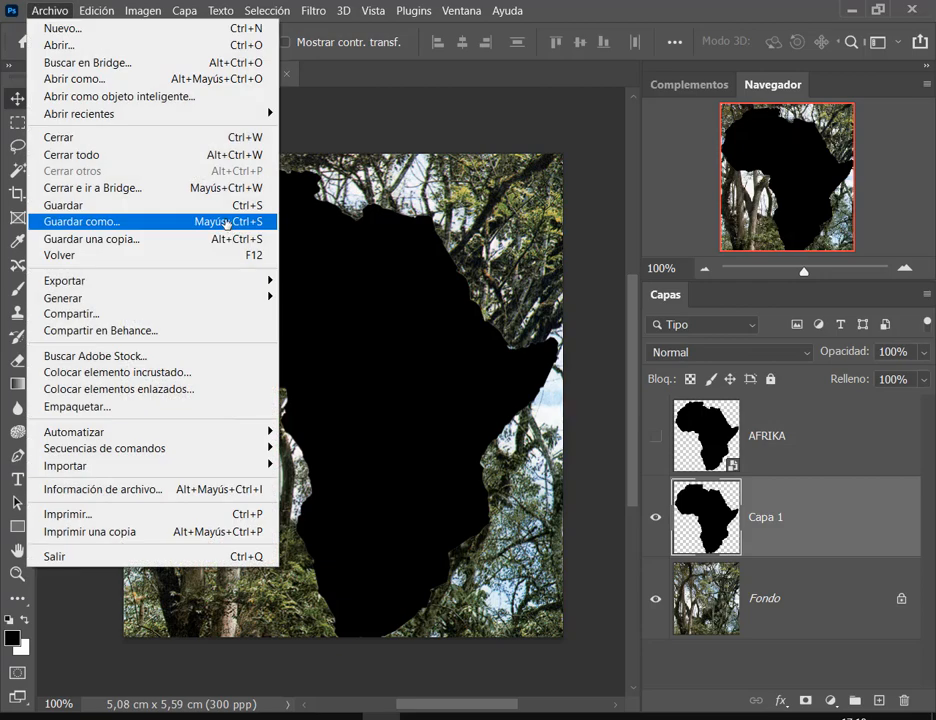
pyautogui.click(106, 220)
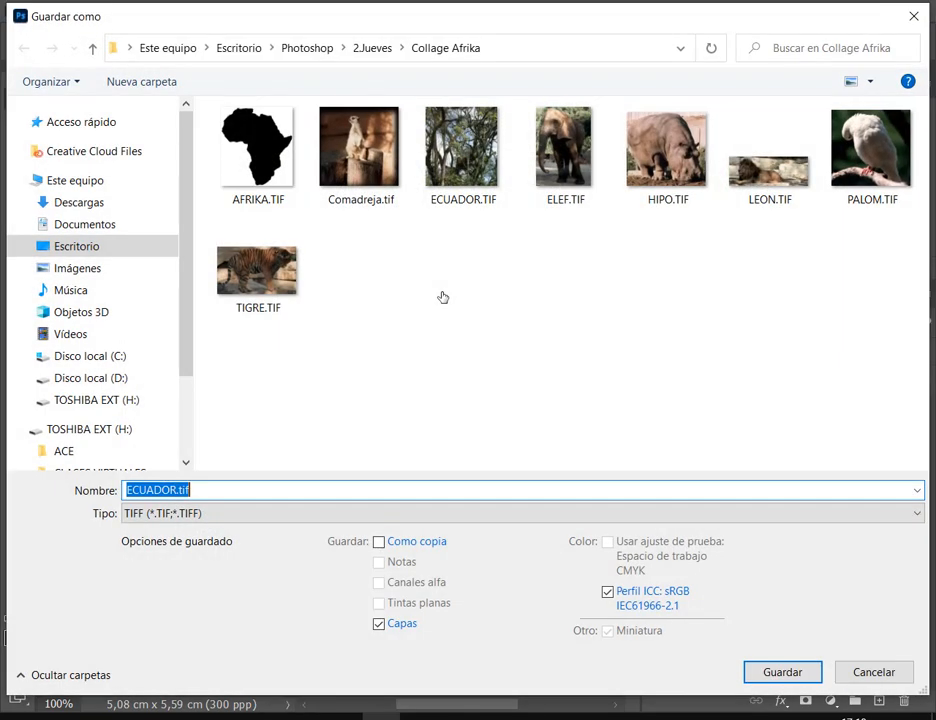
pyautogui.click(249, 513)
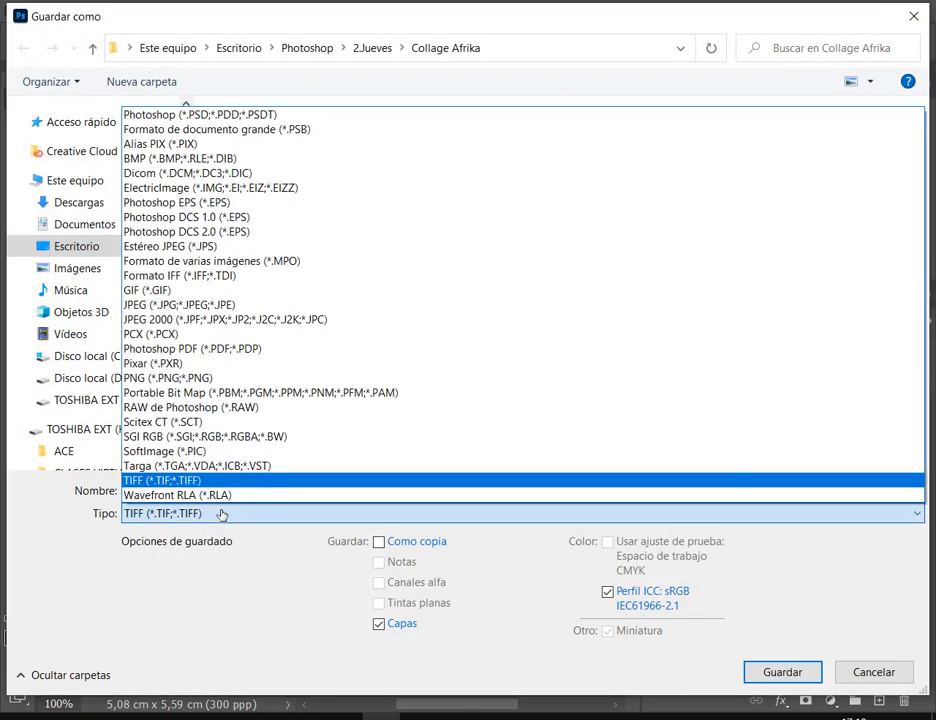
pyautogui.click(178, 114)
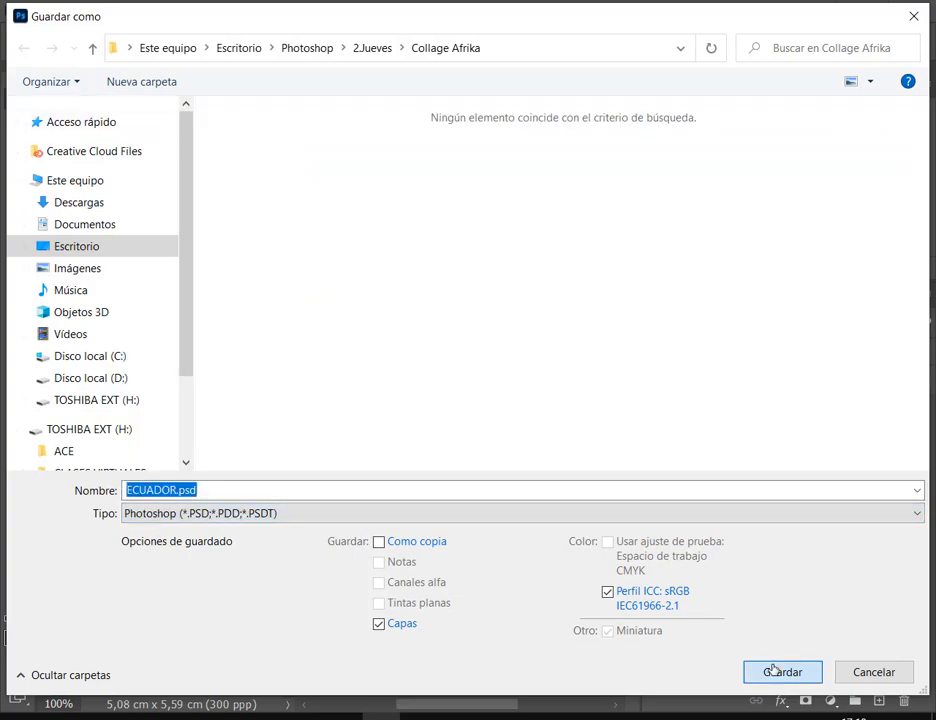
pyautogui.click(773, 672)
pyautogui.click(829, 203)
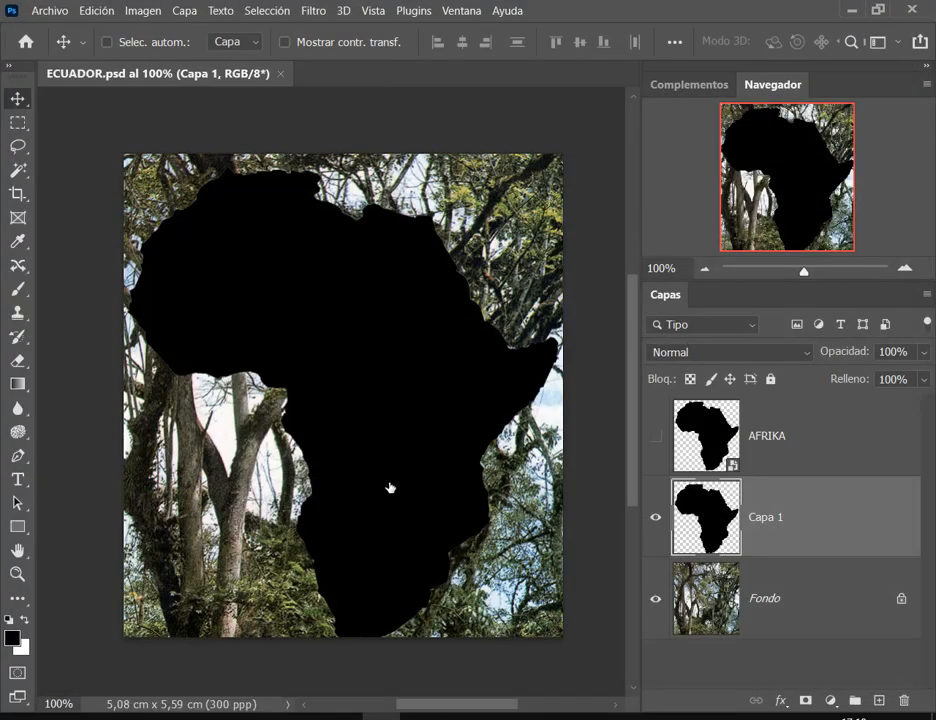
# Switch to the Google Meet call in Chrome and check the participants' chat messages.
pyautogui.moveTo(229, 716)
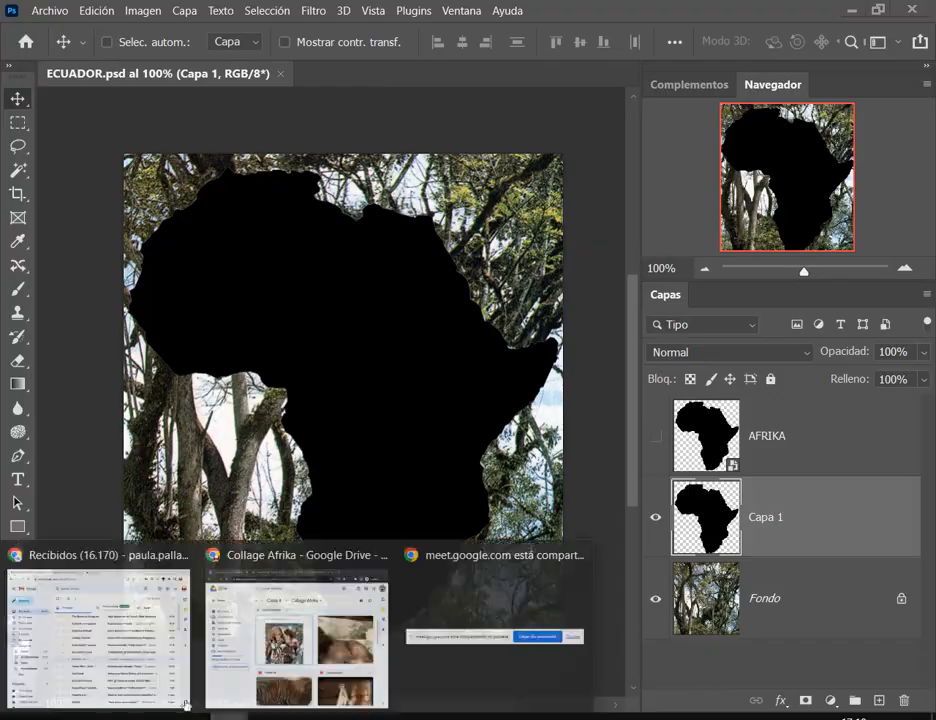
pyautogui.click(94, 627)
pyautogui.click(313, 15)
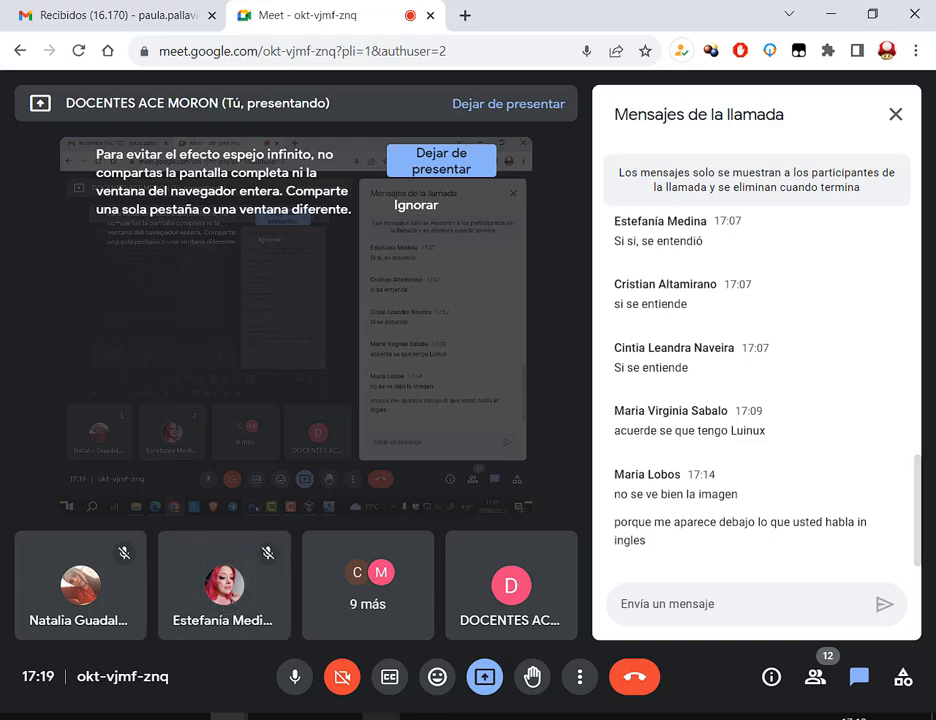
pyautogui.click(381, 716)
pyautogui.hotkey('alt', 'Tab')
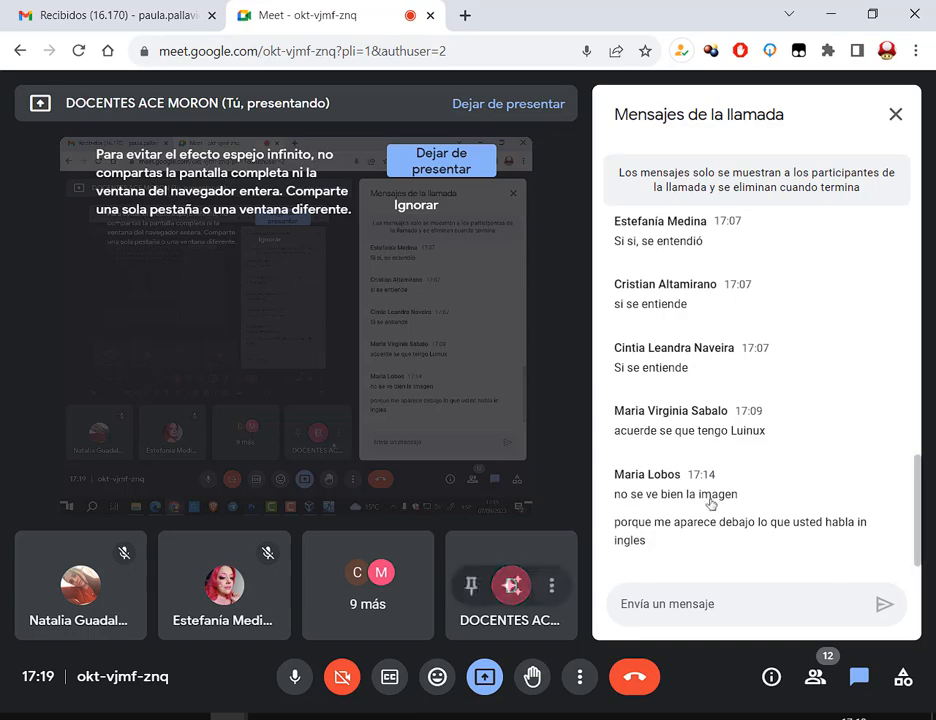
pyautogui.hotkey('alt', 'Tab')
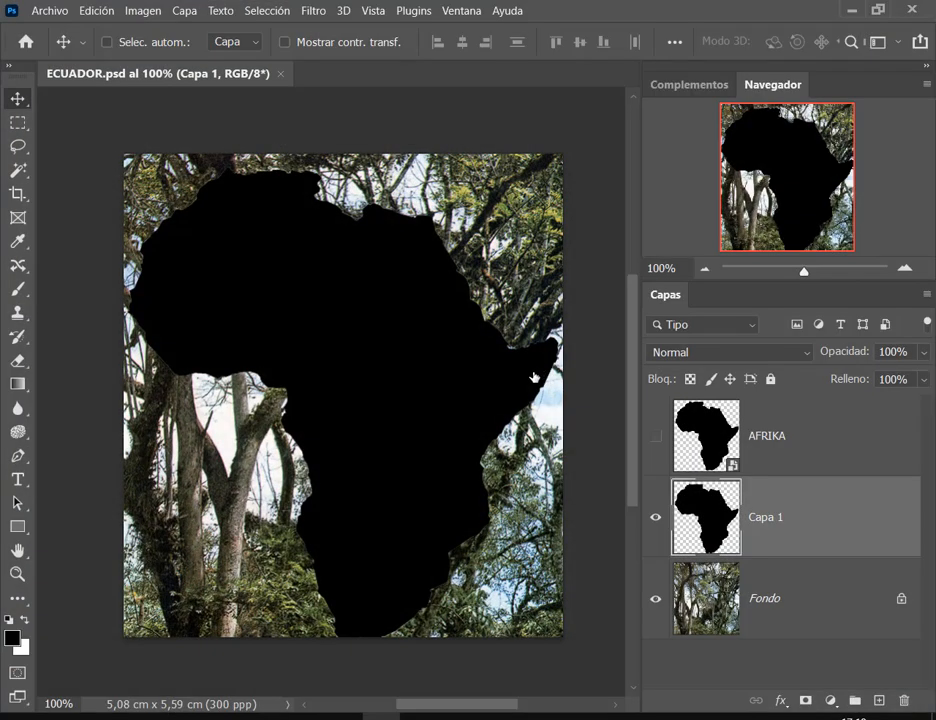
pyautogui.hotkey('alt', 'Tab')
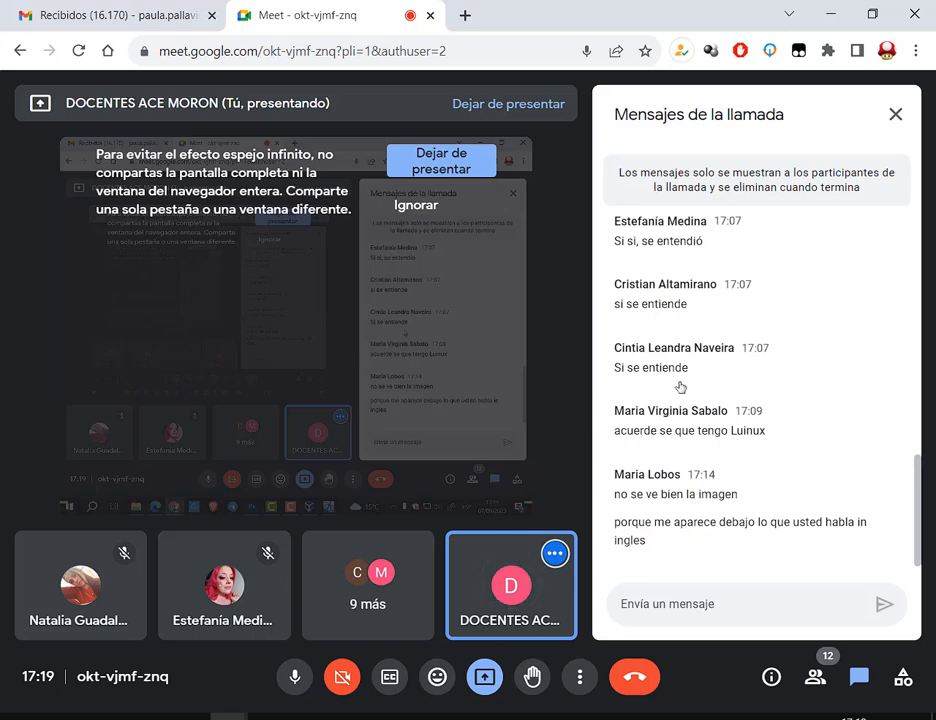
# Set the computer's speaker volume to 95 and return to the call's chat.
pyautogui.click(785, 717)
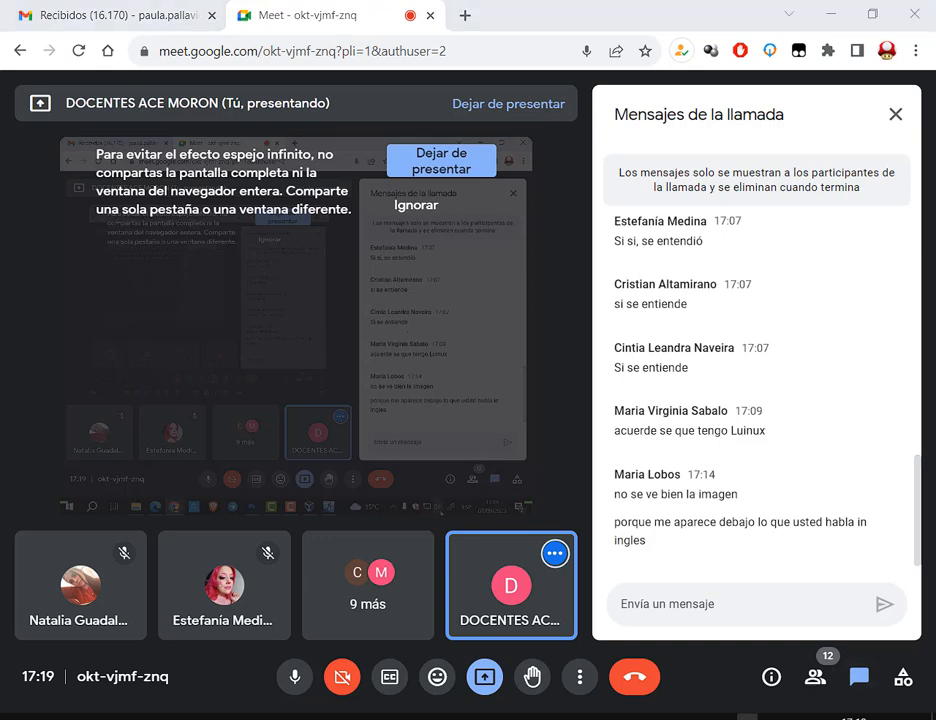
pyautogui.moveTo(819, 692); pyautogui.dragTo(863, 692)
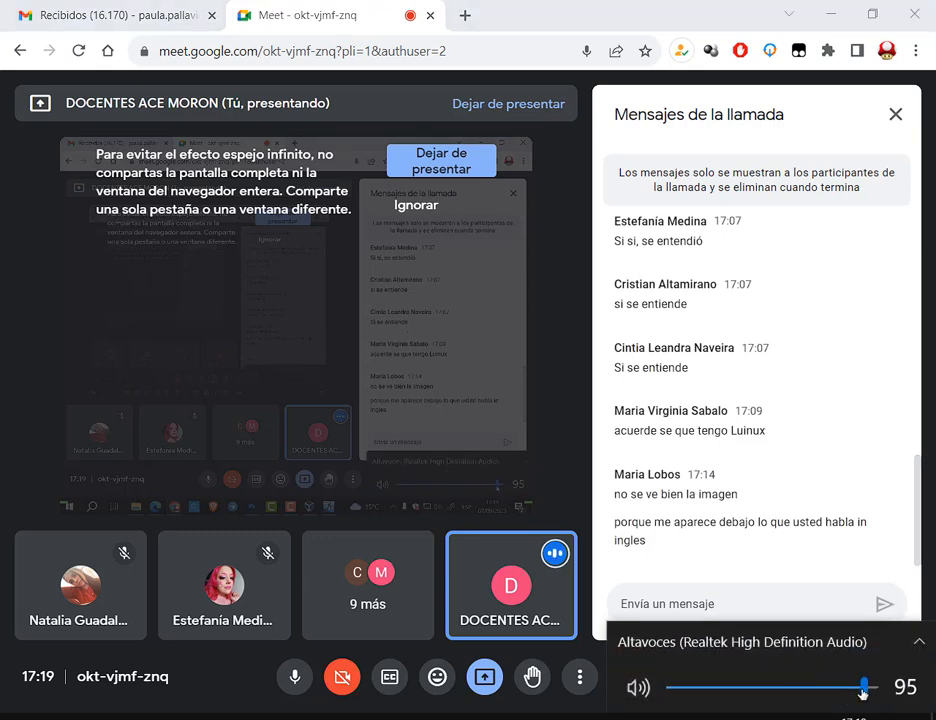
pyautogui.click(749, 22)
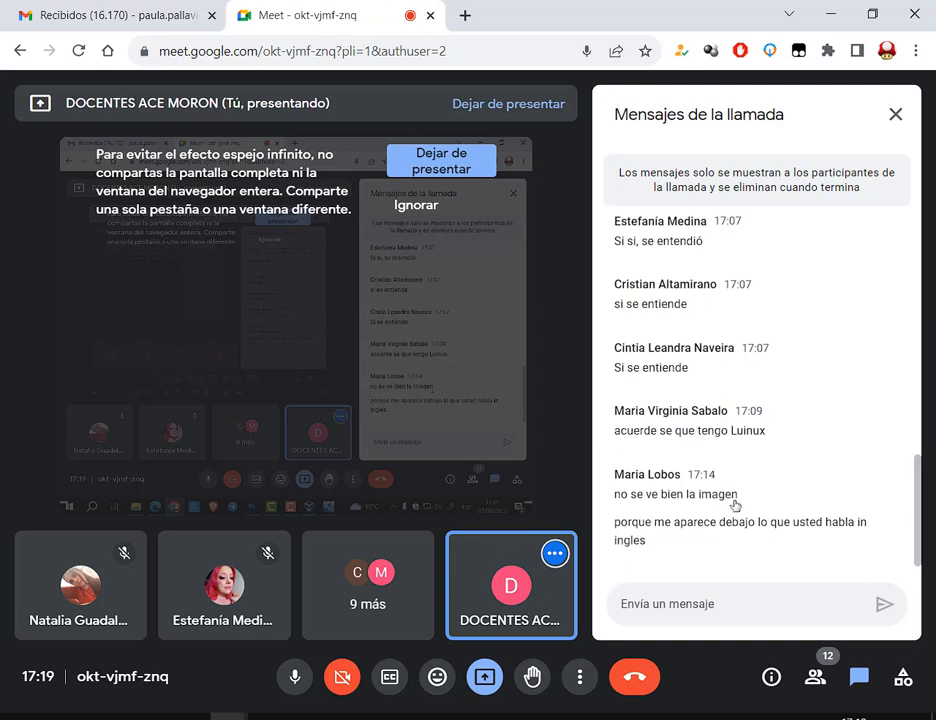
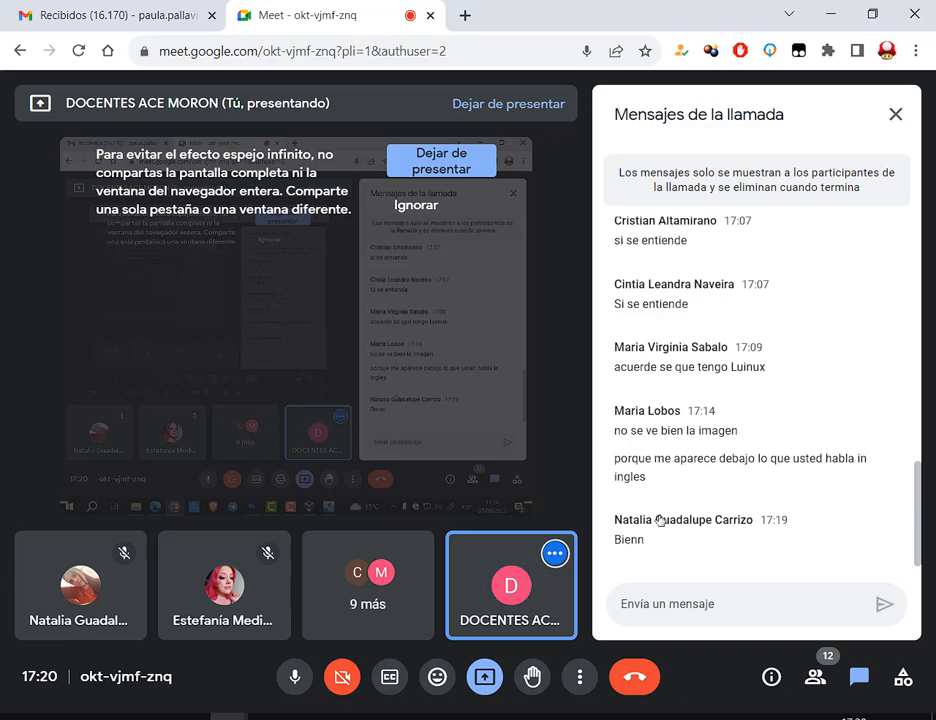
# Switch back to Photoshop and delete the hidden AFRIKA smart object layer.
pyautogui.hotkey('alt', 'Tab')
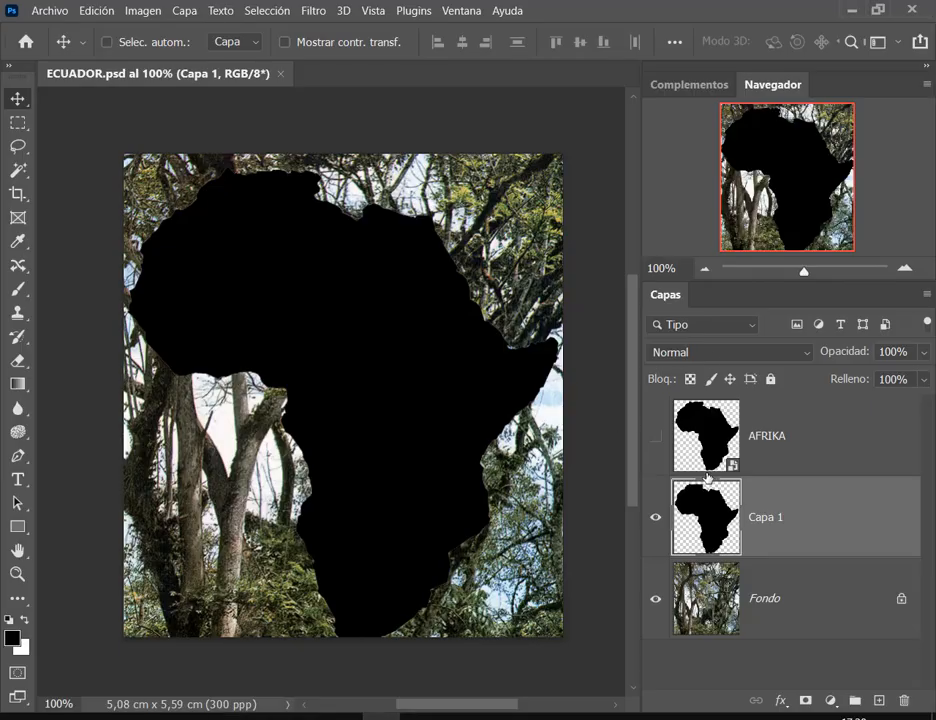
pyautogui.moveTo(710, 440); pyautogui.dragTo(906, 690)
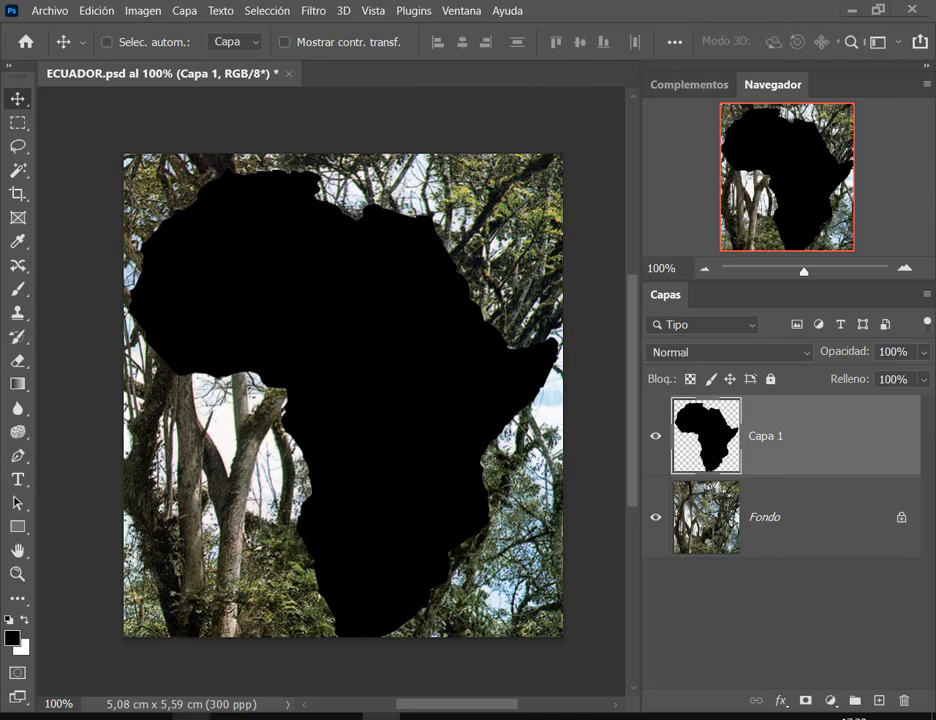
# Place HIPO.TIF from the Collage Afrika folder in File Explorer into the ECUADOR.psd document.
pyautogui.hotkey('alt', 'Tab')
pyautogui.hotkey('alt', 'Tab')
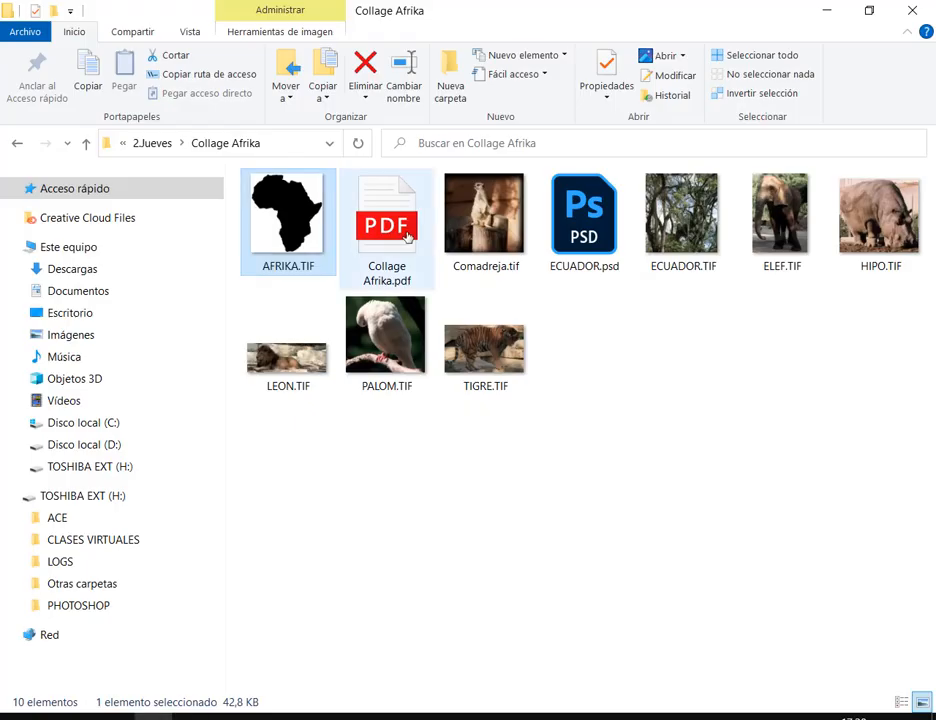
pyautogui.moveTo(906, 229); pyautogui.dragTo(226, 294)
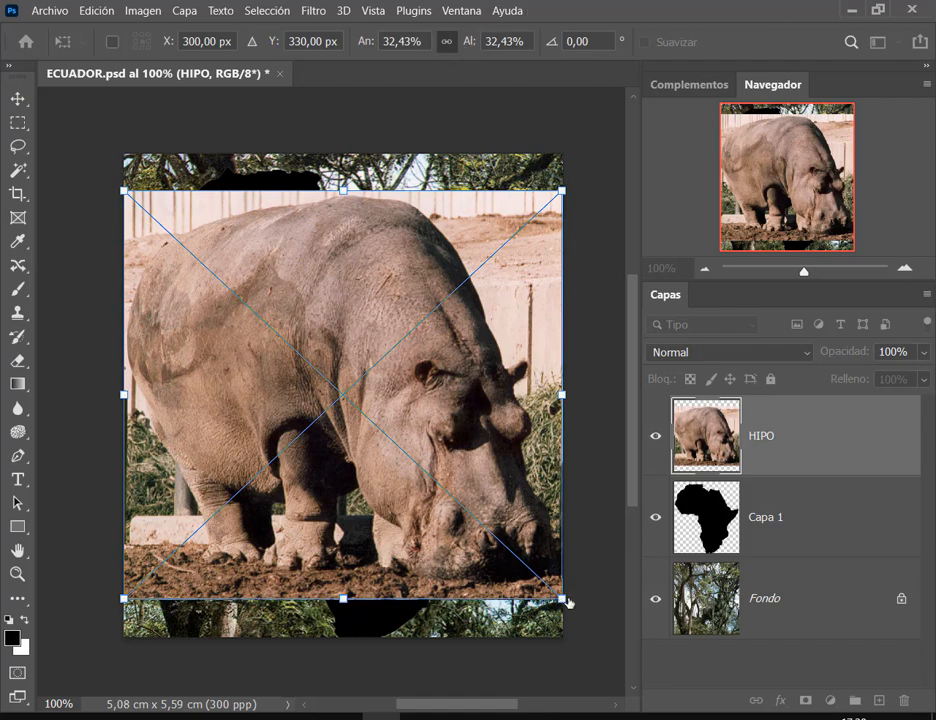
# Scale the placed HIPO image to about 19.5%, confirm it and position it over the upper-left part of the Africa silhouette.
pyautogui.moveTo(567, 601); pyautogui.dragTo(386, 351)
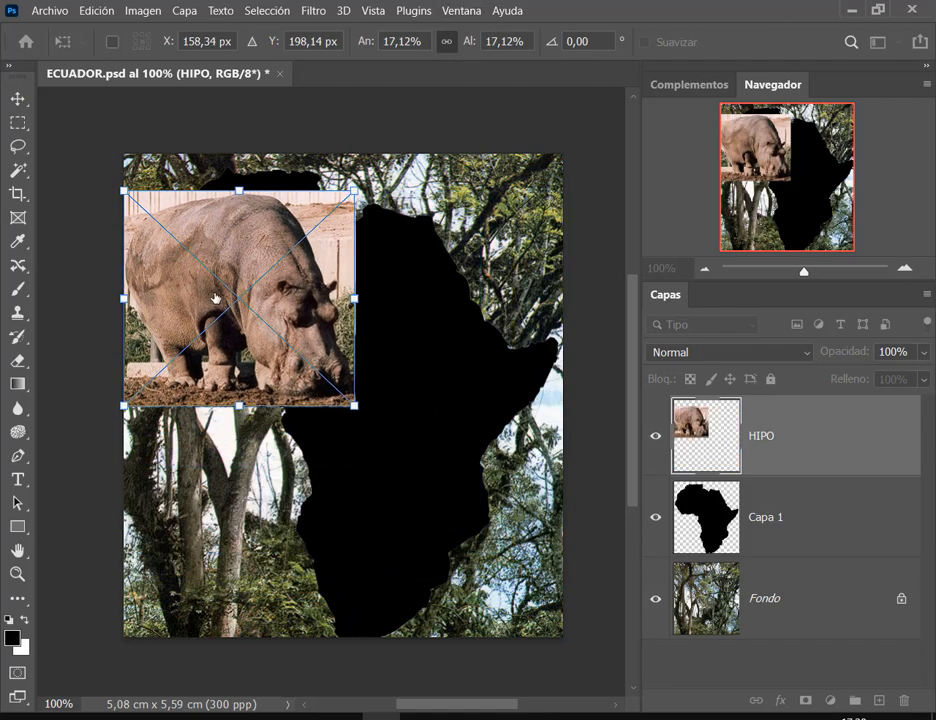
pyautogui.moveTo(215, 297); pyautogui.dragTo(237, 269)
pyautogui.moveTo(378, 384); pyautogui.dragTo(407, 407)
pyautogui.moveTo(377, 348); pyautogui.dragTo(359, 342)
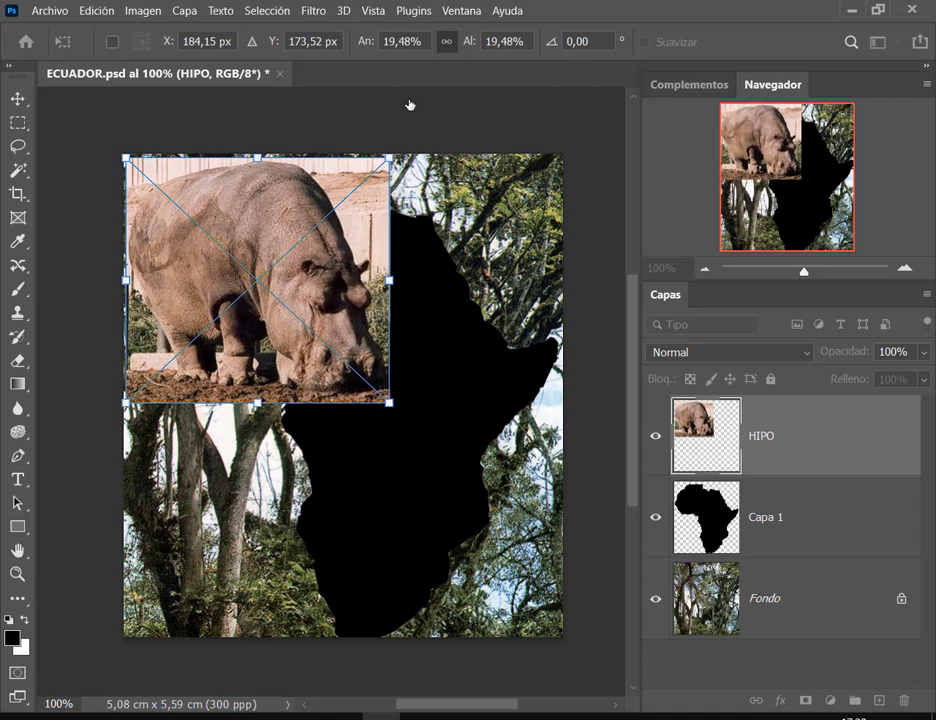
pyautogui.press('Return')
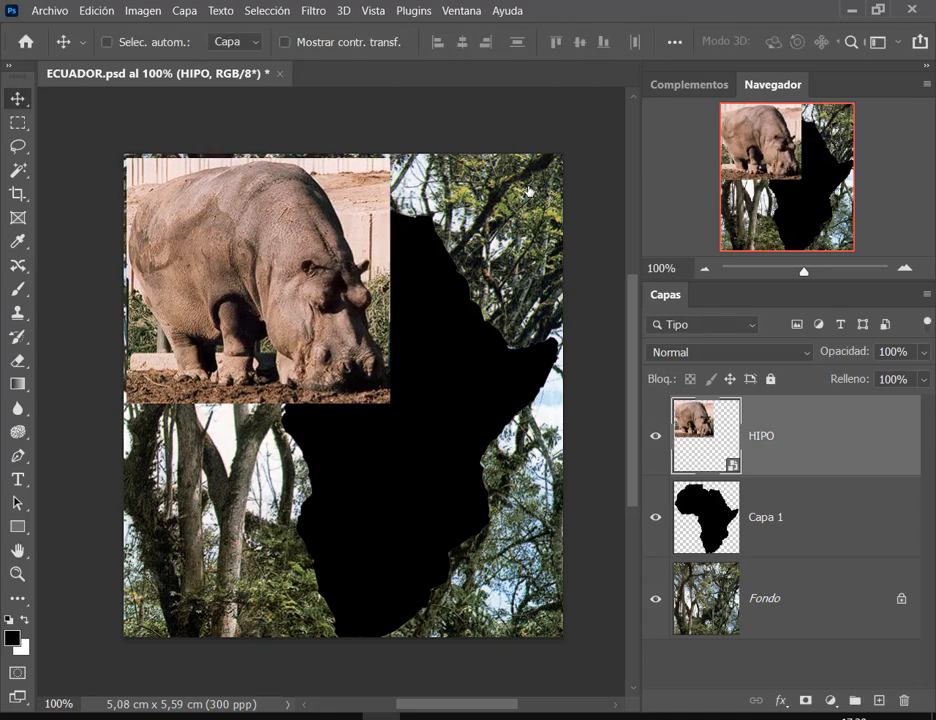
pyautogui.moveTo(164, 281)
pyautogui.mouseDown()
pyautogui.moveTo(225, 370)
pyautogui.moveTo(195, 277)
pyautogui.moveTo(155, 294)
pyautogui.mouseUp()
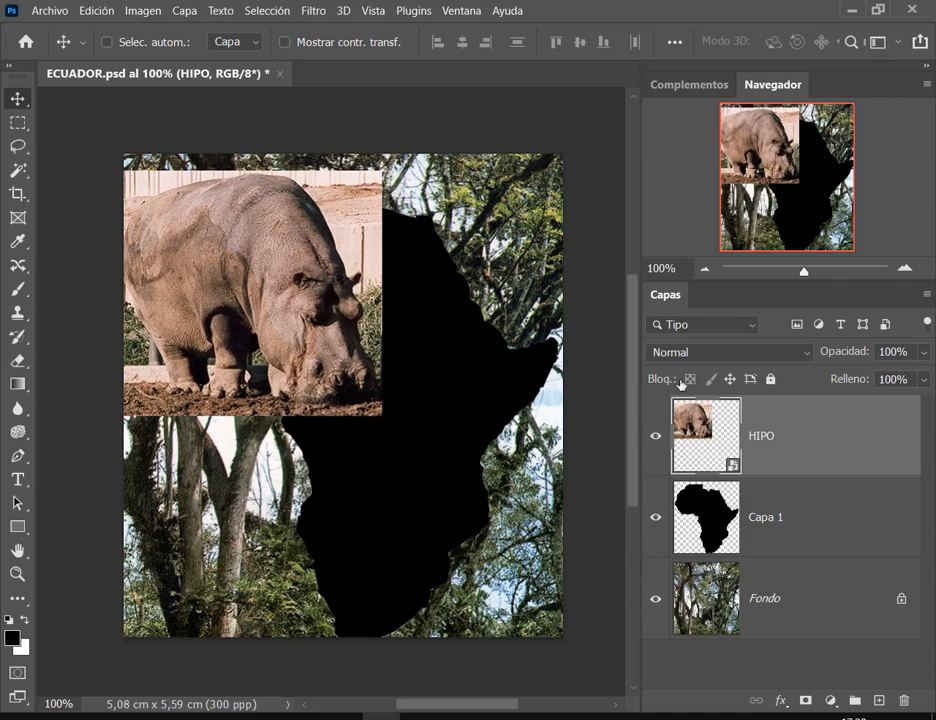
# Clip the HIPO layer to the Africa silhouette with a clipping mask and nudge the hippo slightly to the right.
pyautogui.rightClick(798, 439)
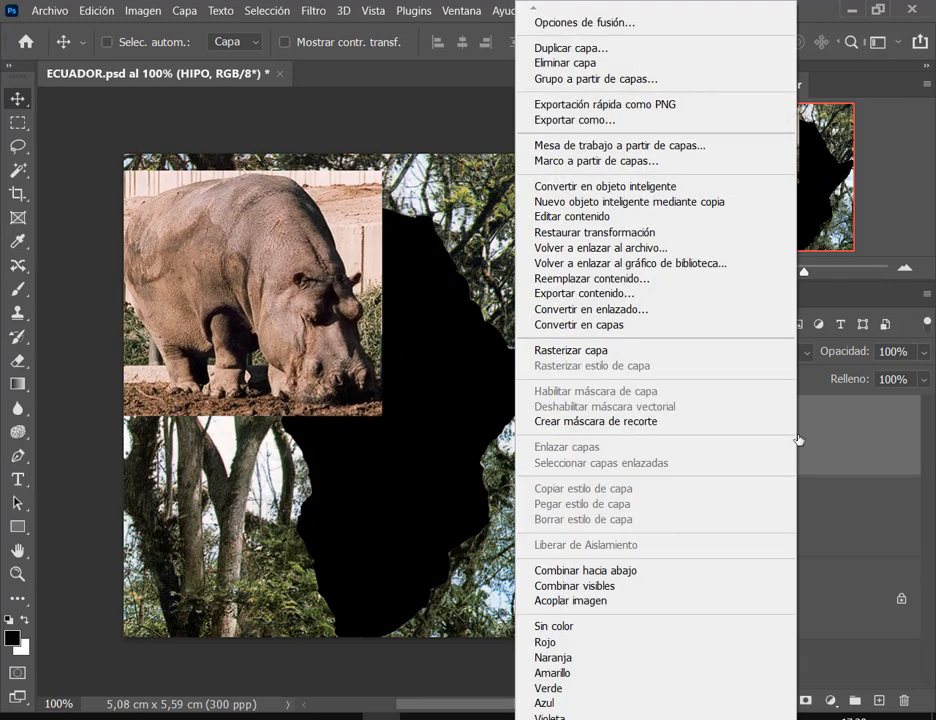
pyautogui.click(627, 421)
pyautogui.moveTo(388, 326)
pyautogui.mouseDown()
pyautogui.moveTo(404, 310)
pyautogui.moveTo(393, 328)
pyautogui.mouseUp()
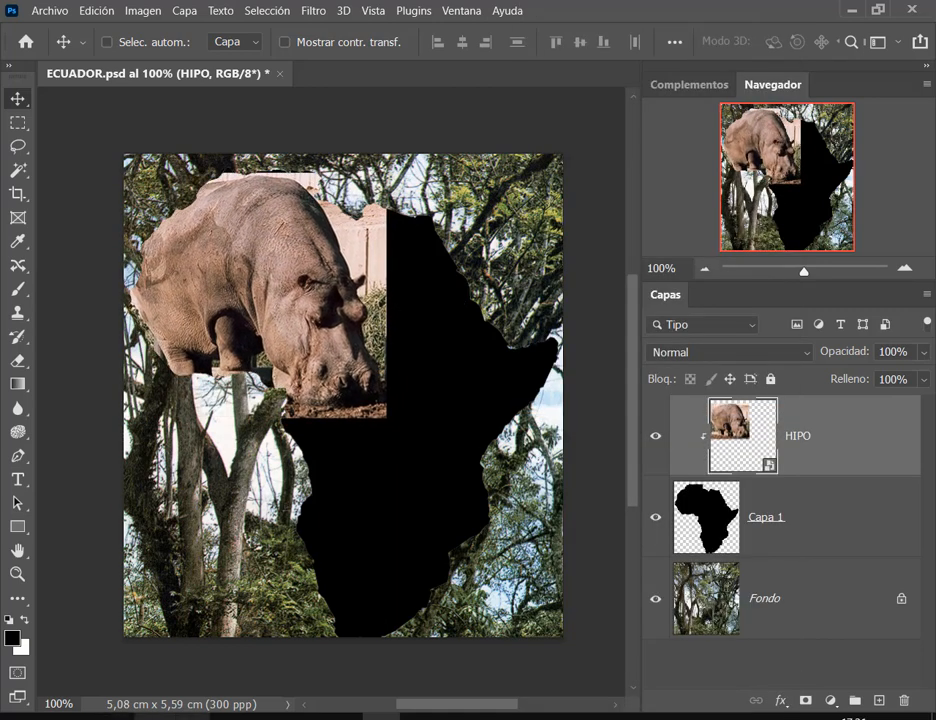
# Place TIGRE.TIF from the Collage Afrika folder in File Explorer into ECUADOR.psd and flip the tiger image horizontally.
pyautogui.hotkey('alt', 'Tab')
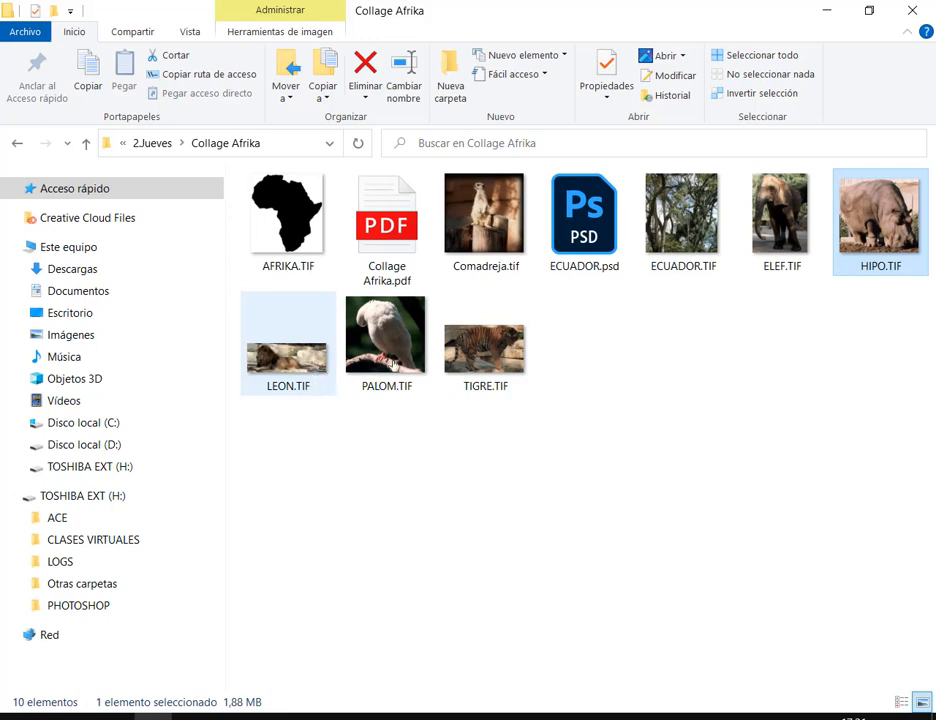
pyautogui.moveTo(485, 350); pyautogui.dragTo(400, 590)
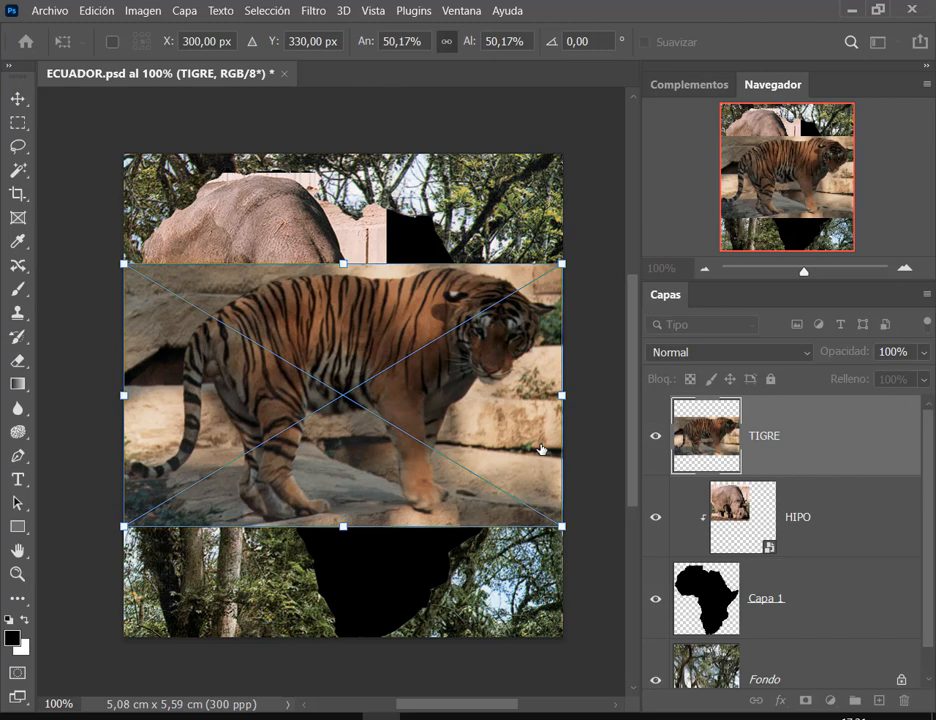
pyautogui.press('Return')
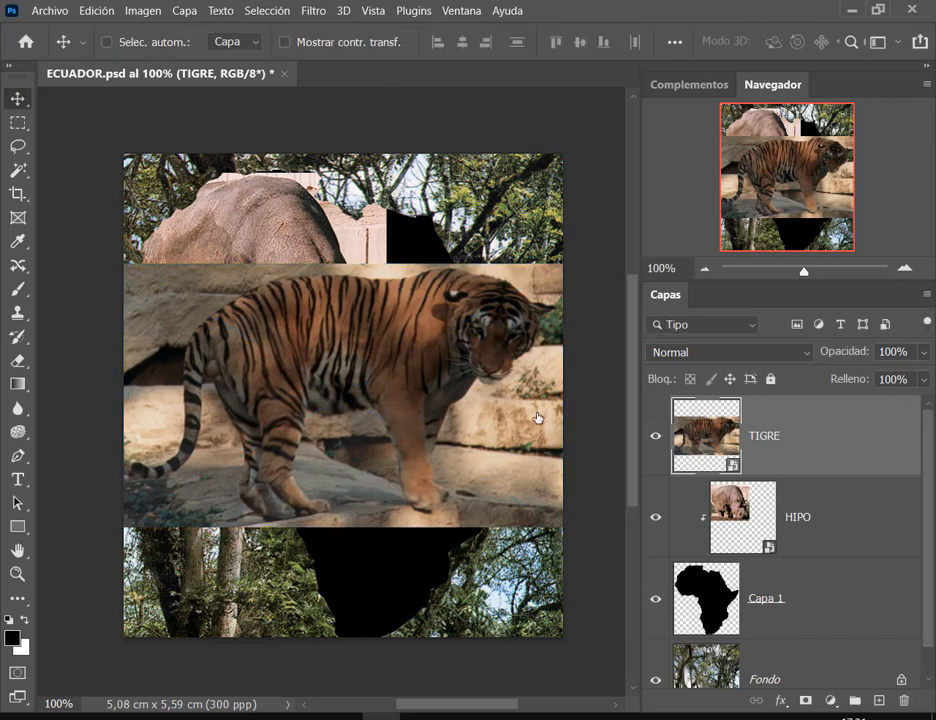
pyautogui.click(96, 12)
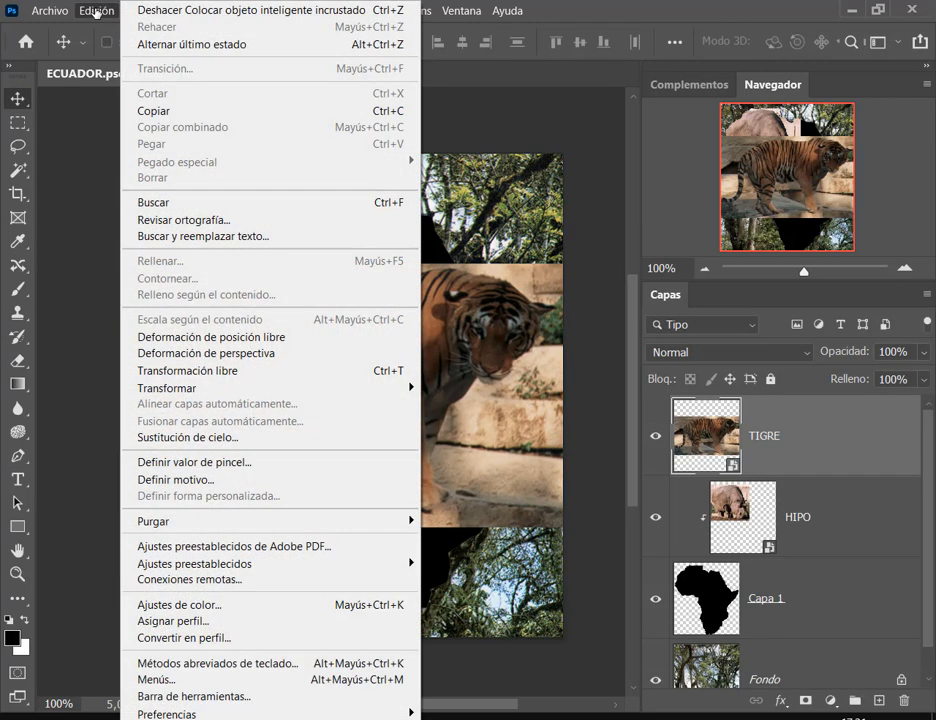
pyautogui.moveTo(273, 396)
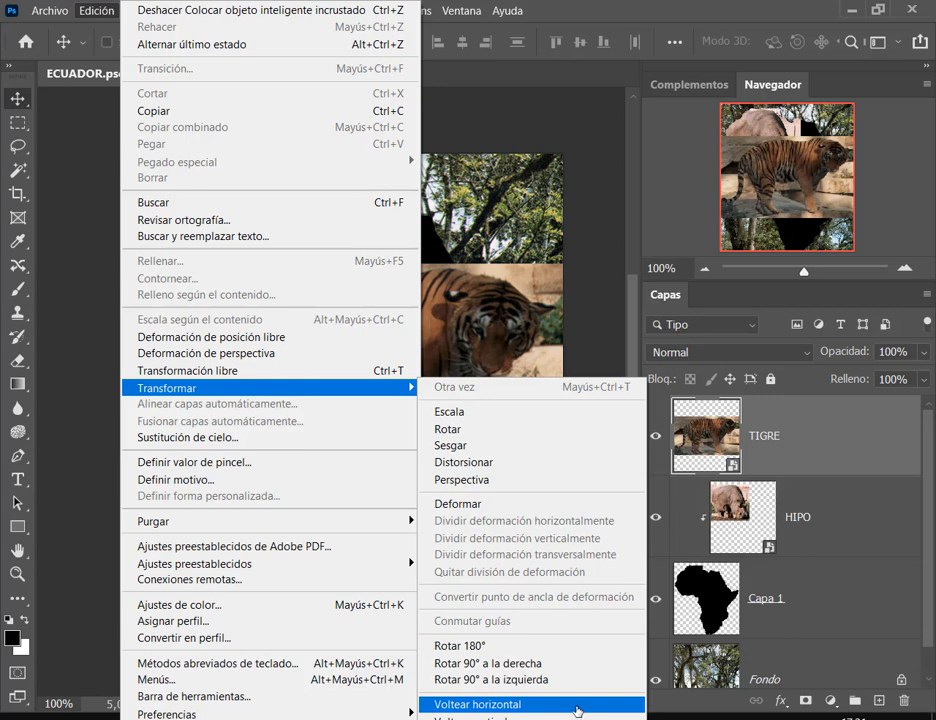
pyautogui.click(572, 707)
# Position the tiger over the upper-right part of the Africa silhouette and clip the TIGRE layer to it with a clipping mask.
pyautogui.moveTo(311, 347); pyautogui.dragTo(495, 310)
pyautogui.moveTo(433, 380); pyautogui.dragTo(452, 329)
pyautogui.rightClick(766, 448)
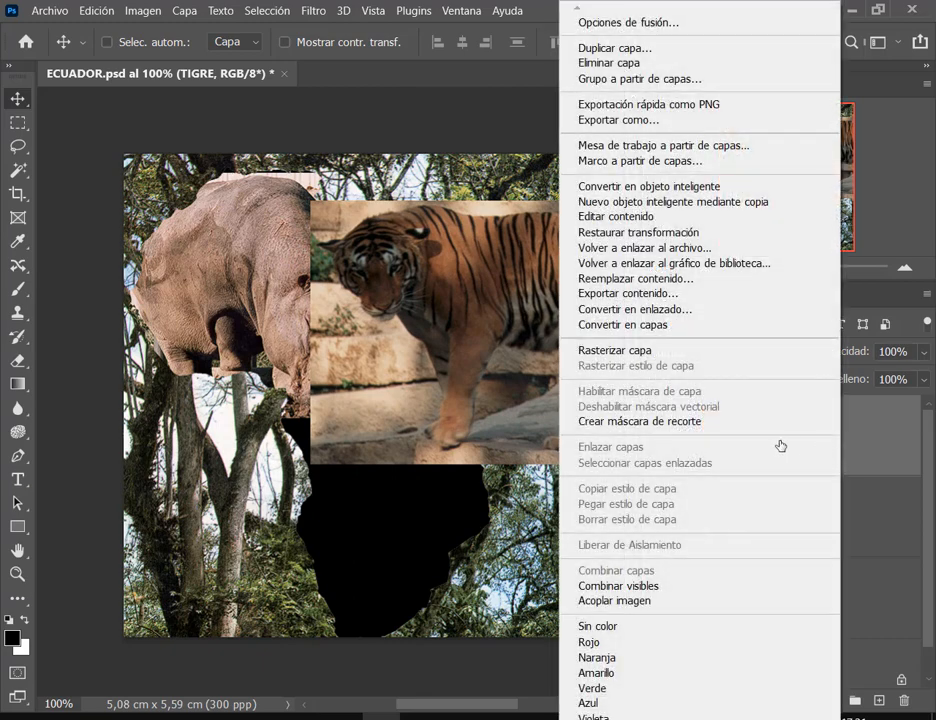
pyautogui.click(729, 421)
pyautogui.moveTo(414, 368); pyautogui.dragTo(449, 362)
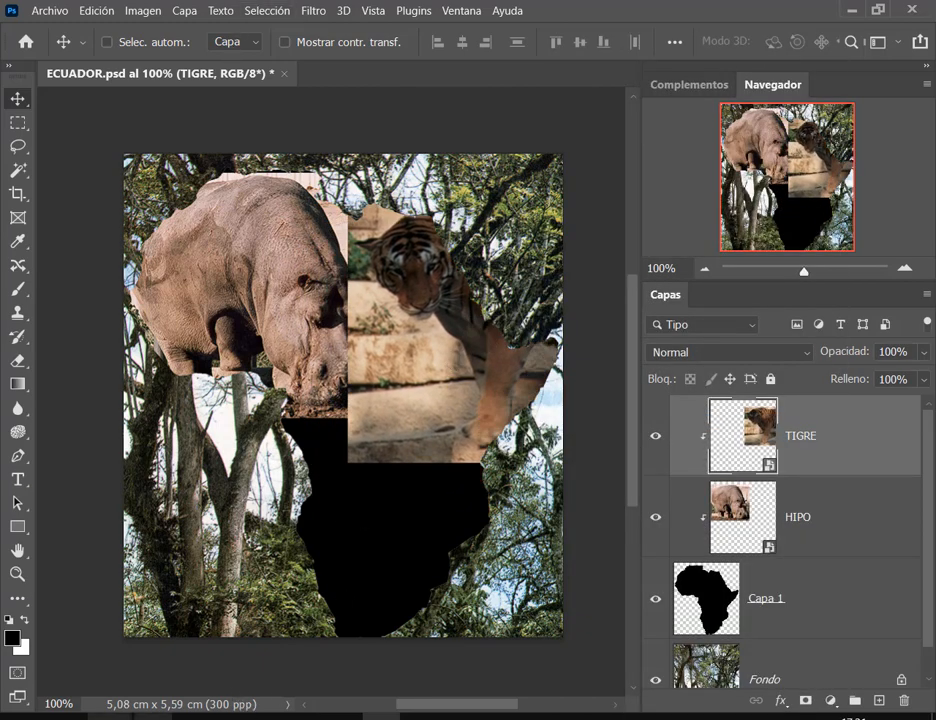
# Place ELEF.TIF from File Explorer into ECUADOR.psd scaled to about 28%, and clip its layer to the Africa silhouette.
pyautogui.hotkey('alt', 'Tab')
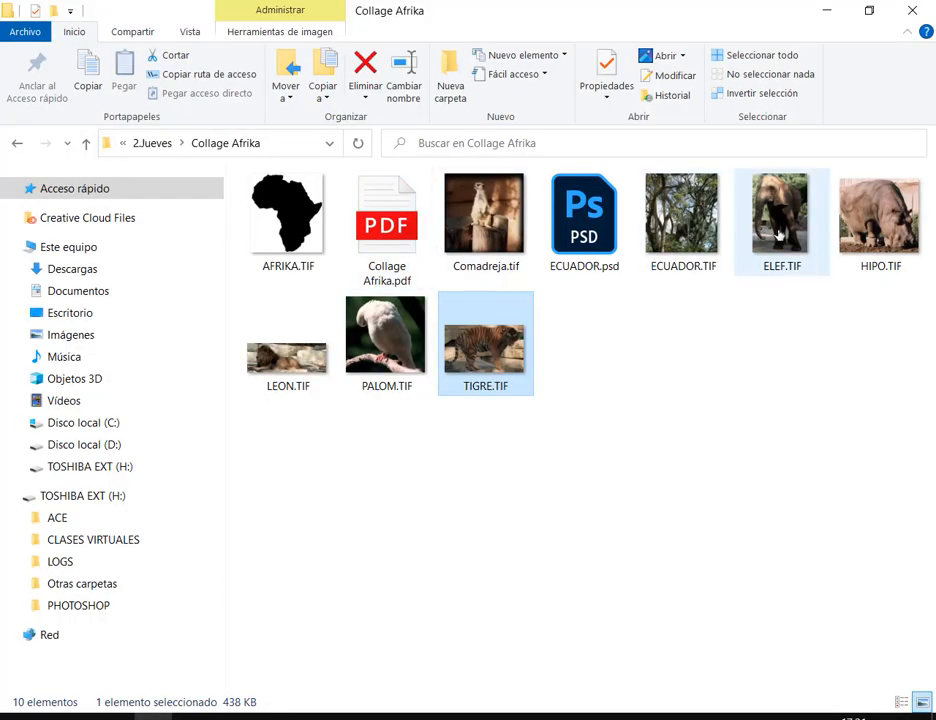
pyautogui.moveTo(779, 235); pyautogui.dragTo(403, 608)
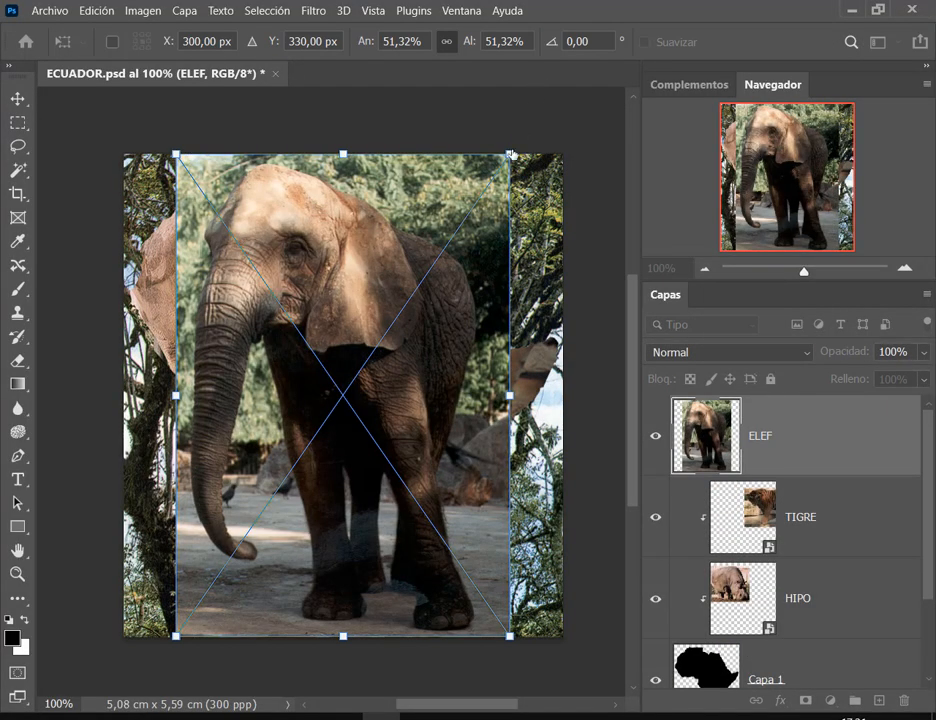
pyautogui.moveTo(511, 153); pyautogui.dragTo(358, 373)
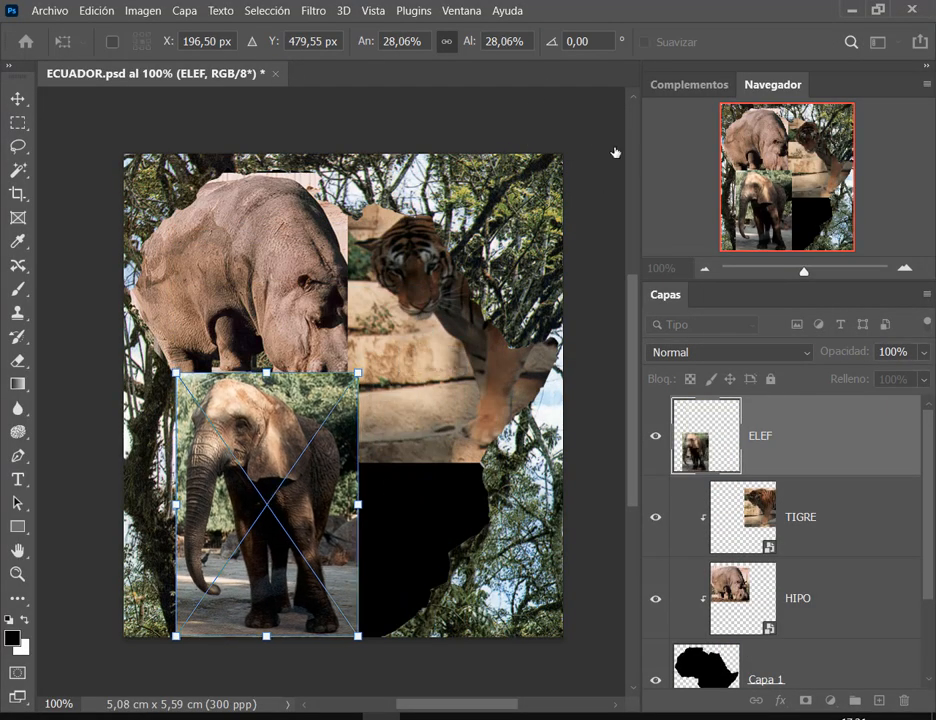
pyautogui.press('Return')
pyautogui.rightClick(852, 438)
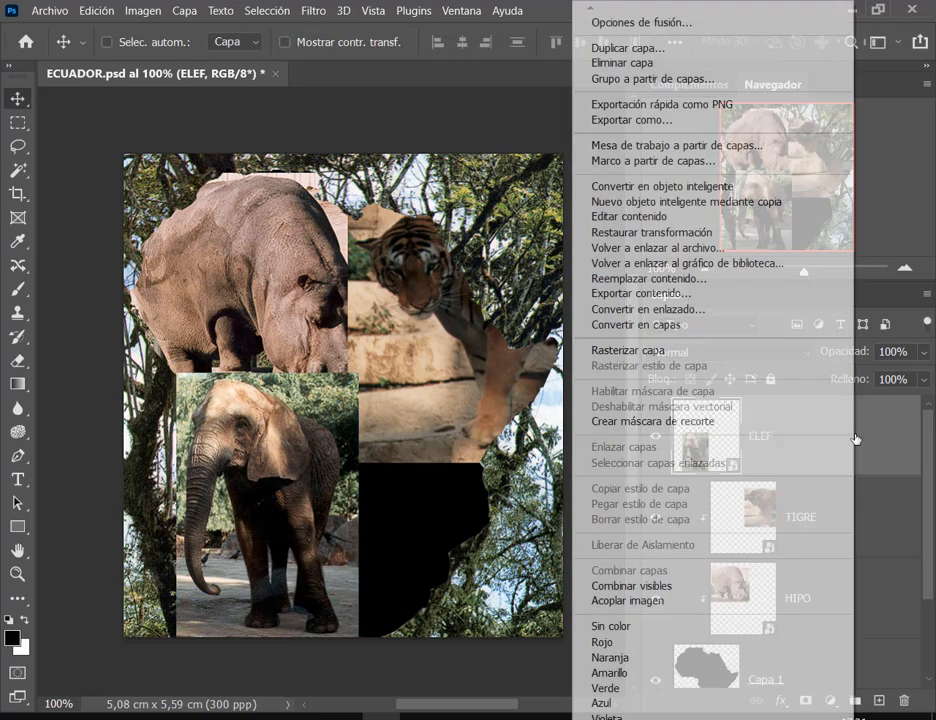
pyautogui.click(740, 422)
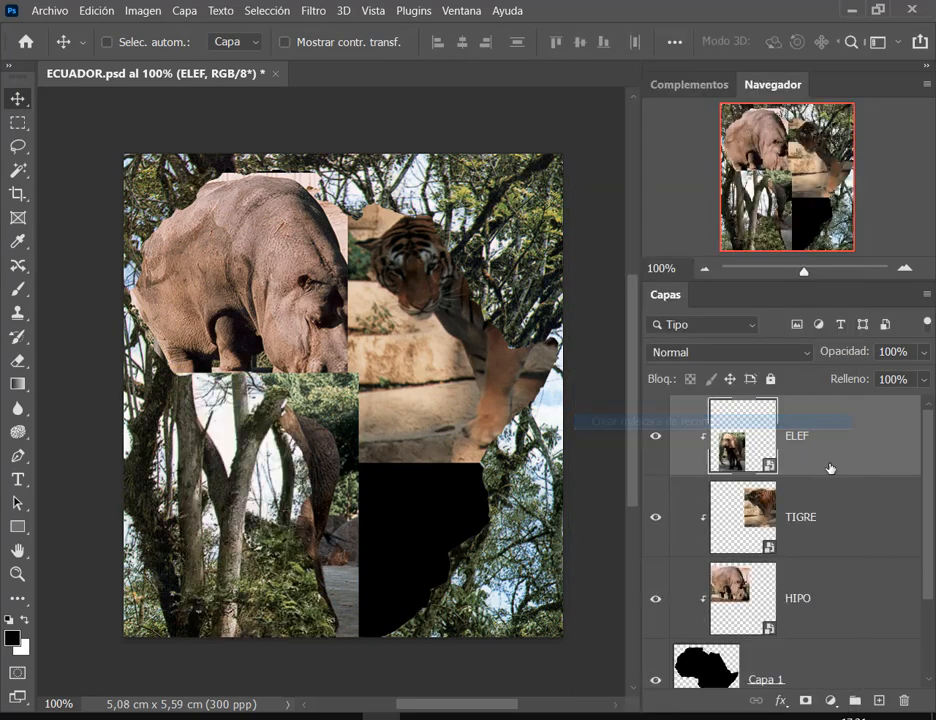
# Switch the layer thumbnails to small and move the elephant right, onto the lower part of the Africa silhouette.
pyautogui.rightClick(740, 445)
pyautogui.click(750, 220)
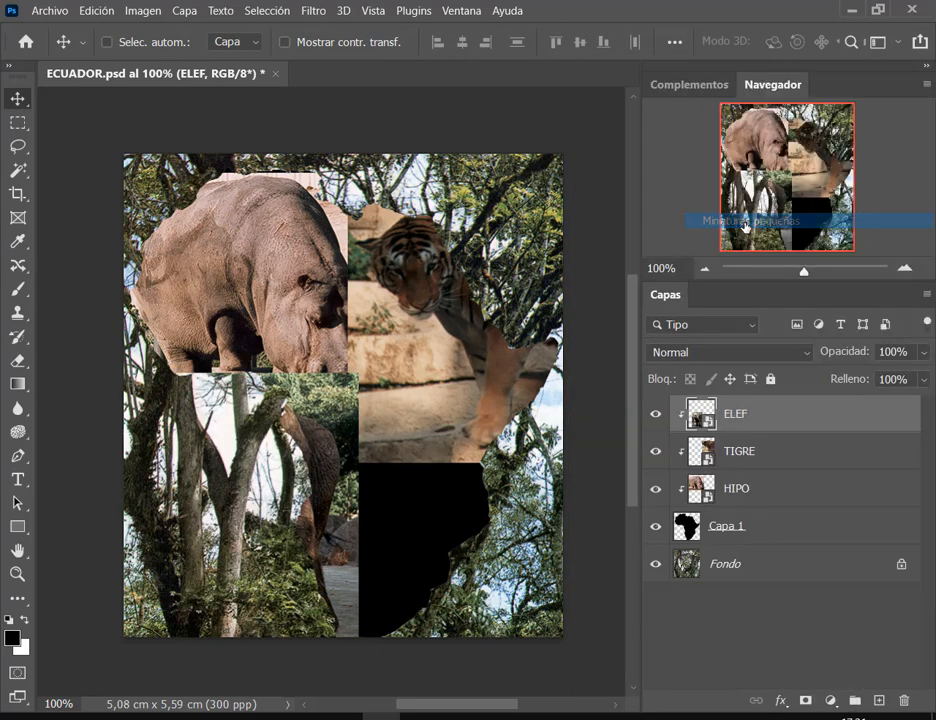
pyautogui.click(766, 412)
pyautogui.moveTo(290, 442); pyautogui.dragTo(507, 452)
# Scale the TIGRE layer to about 42.5% and reposition the tiger's head inside the upper-right part of the Africa silhouette.
pyautogui.click(752, 455)
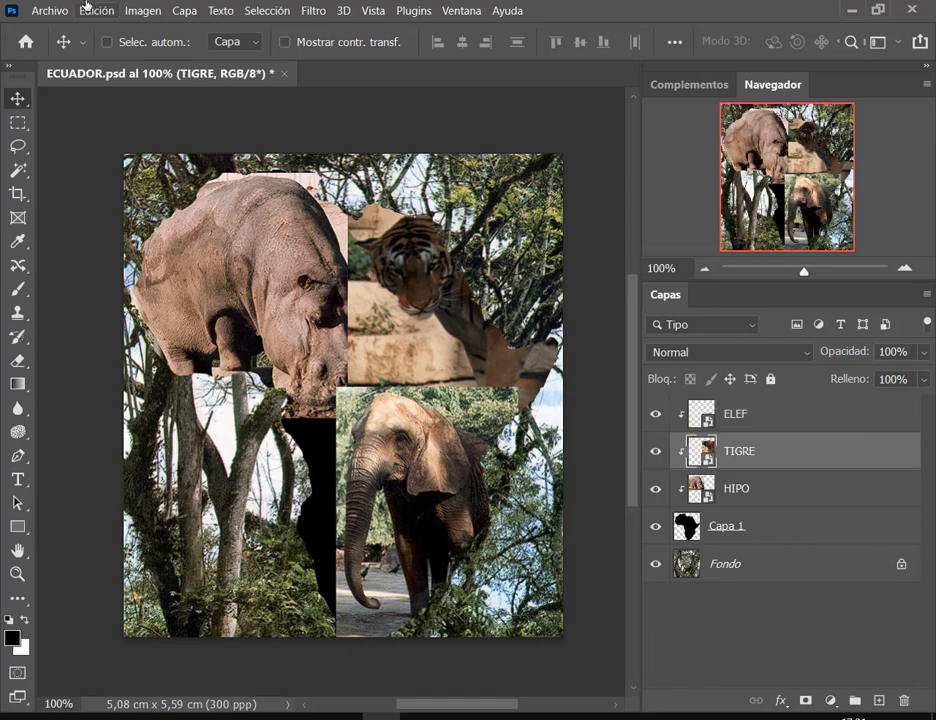
pyautogui.click(90, 10)
pyautogui.click(220, 370)
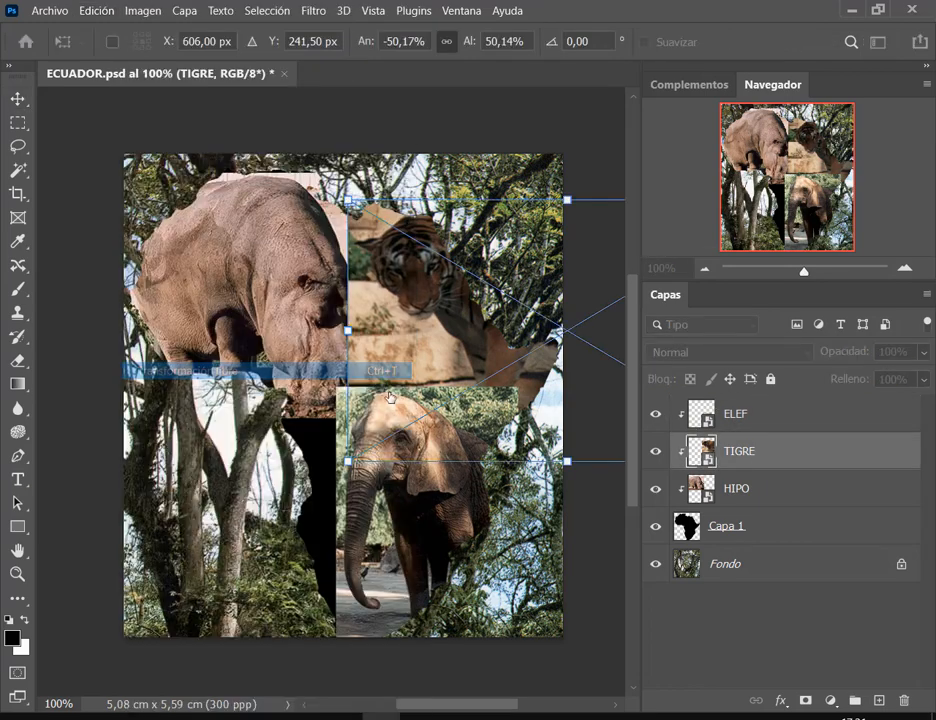
pyautogui.moveTo(348, 461); pyautogui.dragTo(415, 421)
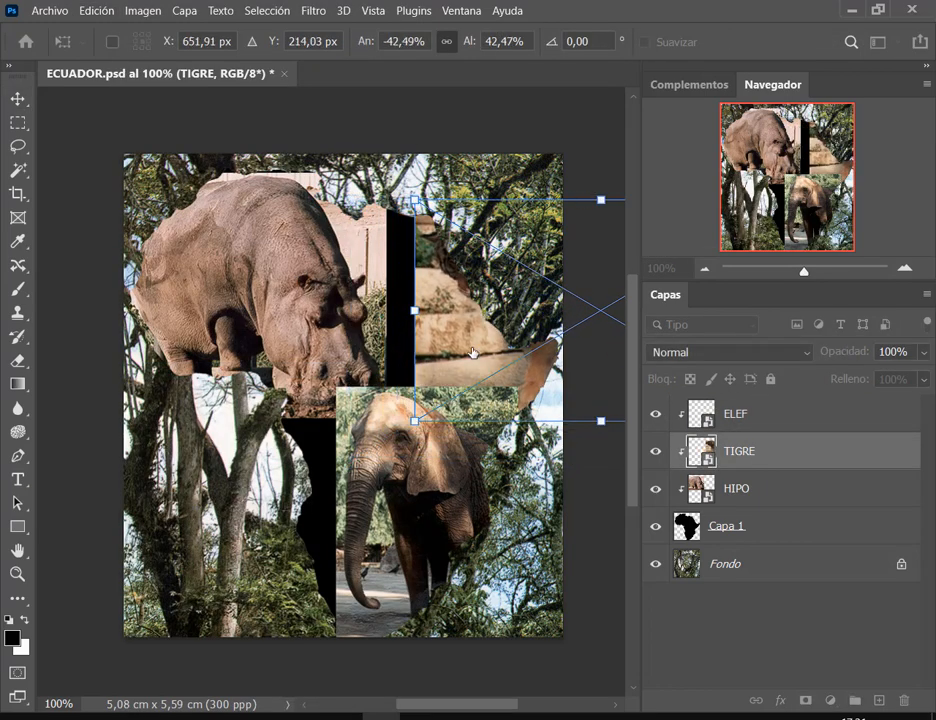
pyautogui.moveTo(473, 352); pyautogui.dragTo(428, 328)
pyautogui.press('Return')
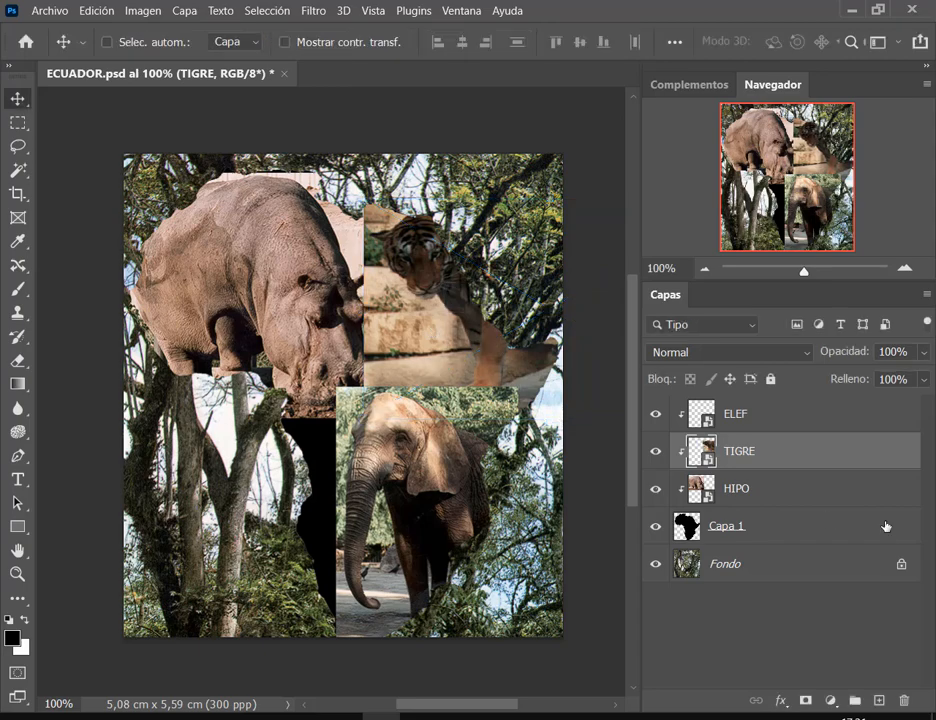
# Place PALOM.TIF from File Explorer above the ELEF layer, scaled down and positioned over the lower-middle of the canvas.
pyautogui.click(852, 425)
pyautogui.hotkey('alt', 'Tab')
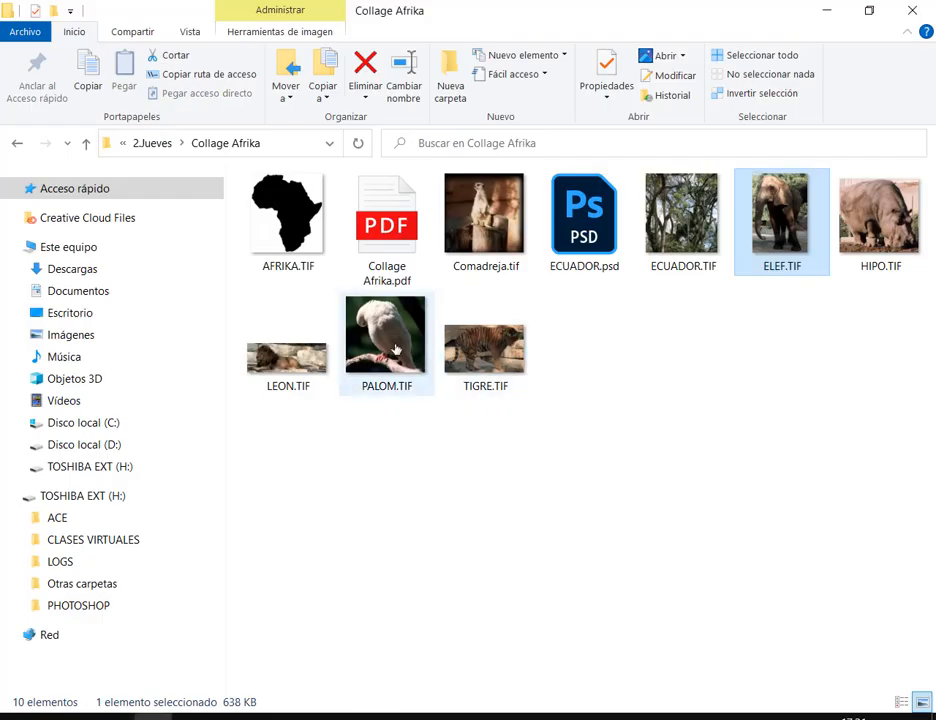
pyautogui.moveTo(386, 340); pyautogui.dragTo(475, 374)
pyautogui.moveTo(575, 183); pyautogui.dragTo(335, 437)
pyautogui.moveTo(242, 459); pyautogui.dragTo(348, 436)
pyautogui.press('Return')
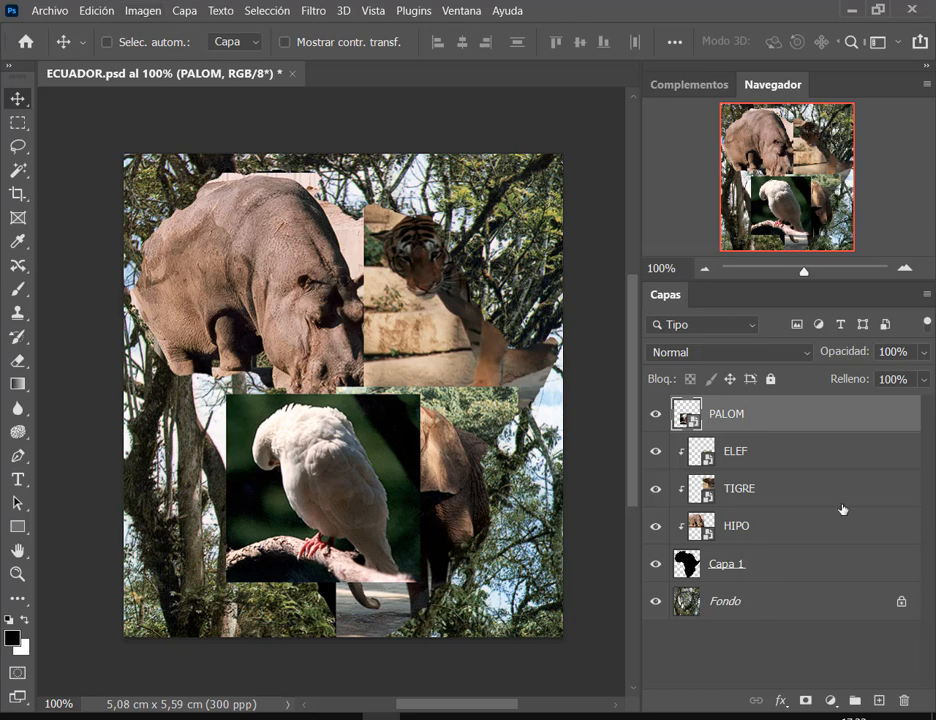
# Clip the PALOM layer to the Africa silhouette with a clipping mask and move the dove slightly right and down.
pyautogui.rightClick(800, 404)
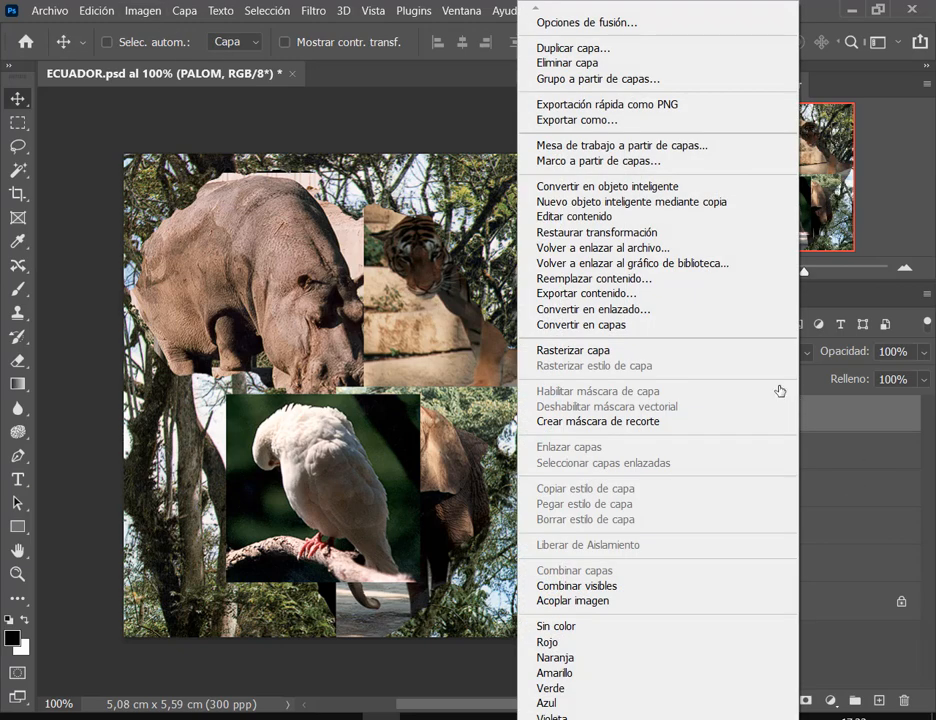
pyautogui.click(676, 421)
pyautogui.moveTo(305, 494); pyautogui.dragTo(376, 512)
pyautogui.hotkey('alt', 'Tab')
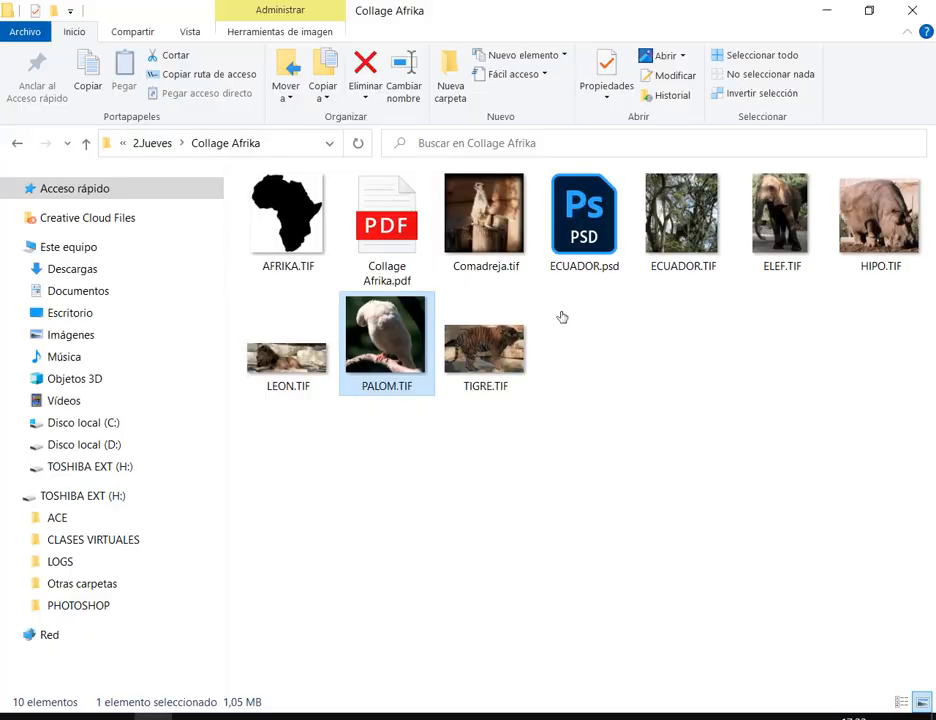
pyautogui.hotkey('alt', 'Tab')
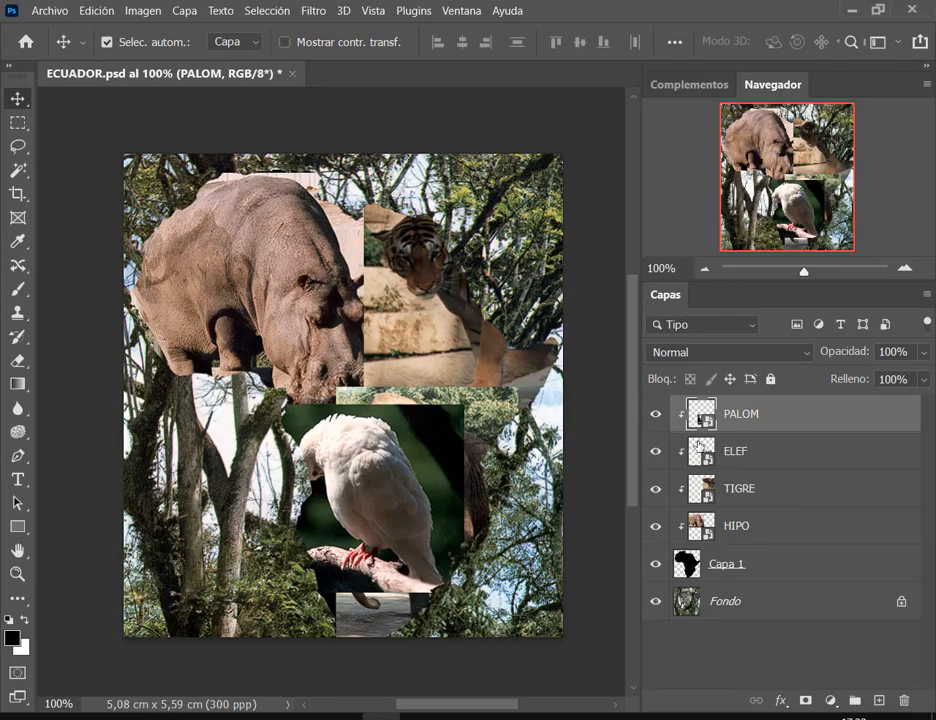
pyautogui.moveTo(731, 453); pyautogui.dragTo(775, 470)
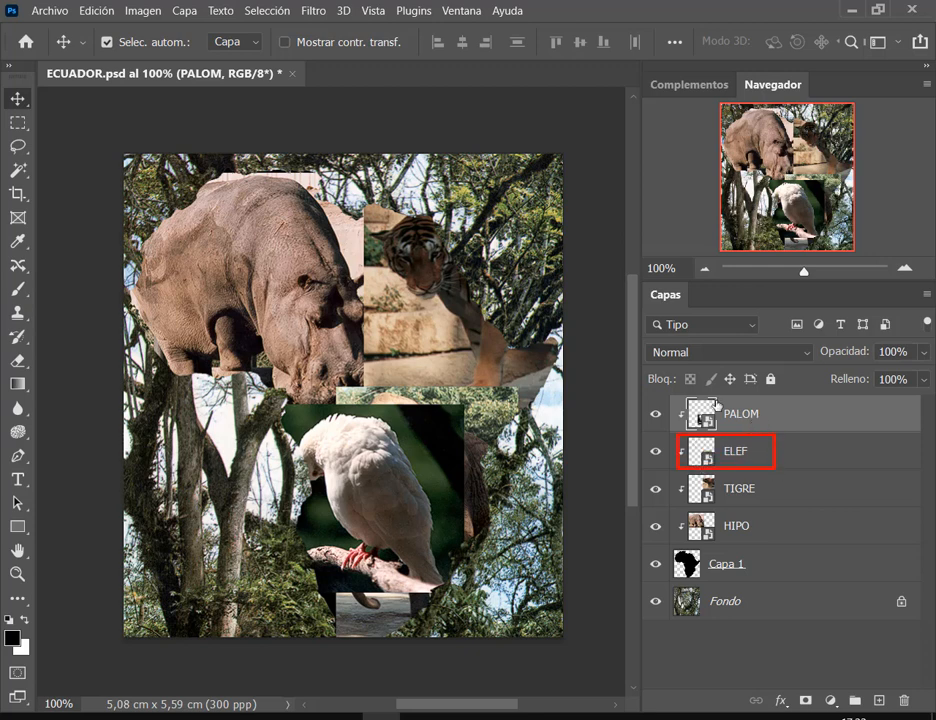
# Place LEON.TIF from File Explorer directly above the ELEF layer at 38.81%, positioned over the lower half of the canvas.
pyautogui.click(757, 452)
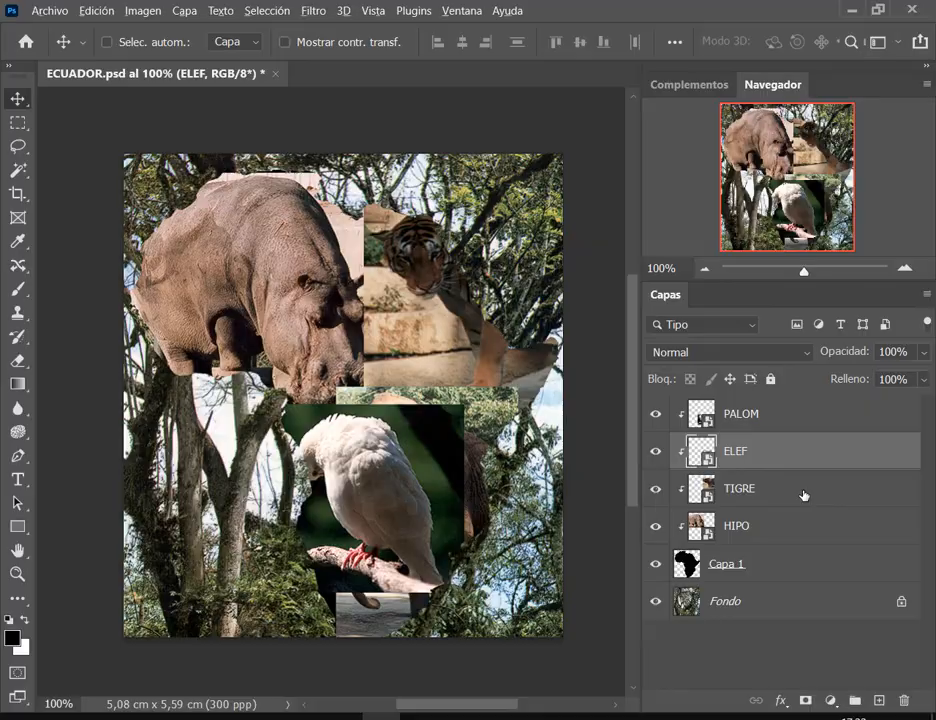
pyautogui.hotkey('alt', 'Tab')
pyautogui.moveTo(288, 355); pyautogui.dragTo(410, 588)
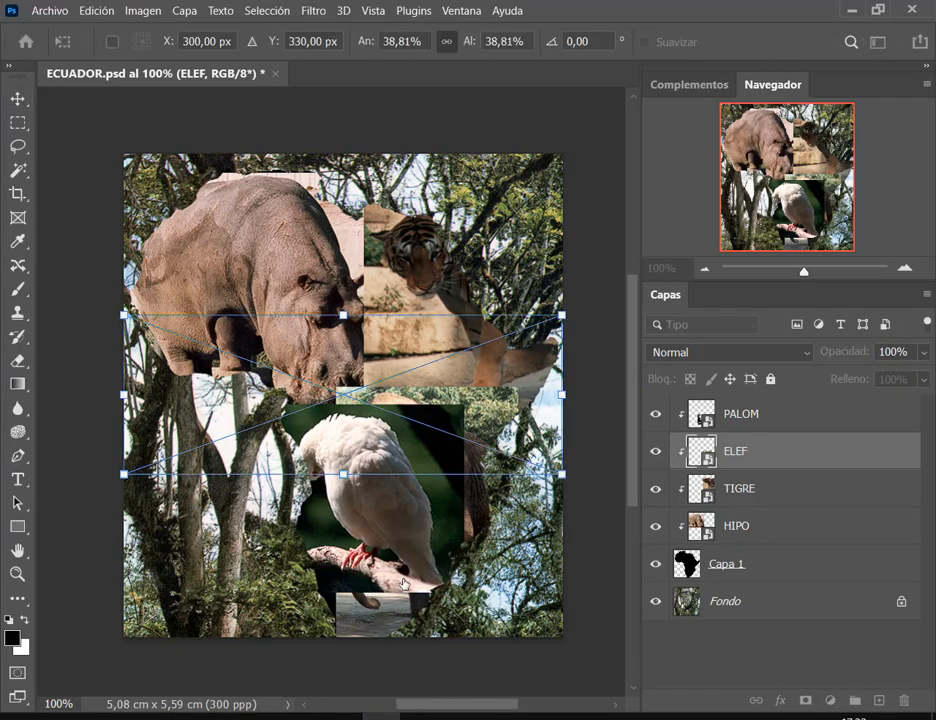
pyautogui.moveTo(455, 375); pyautogui.dragTo(484, 486)
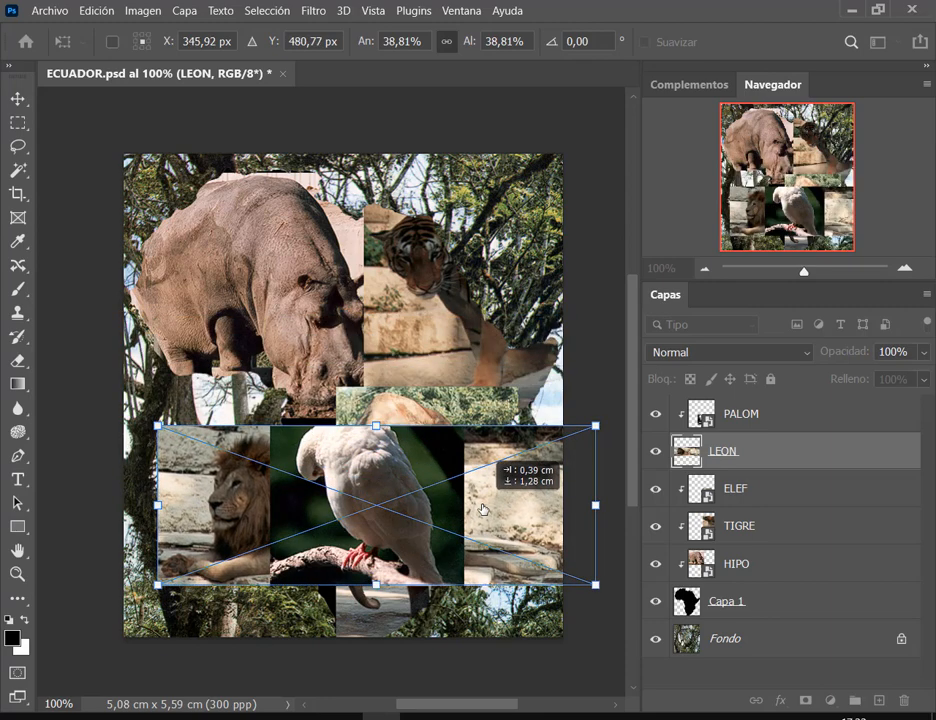
pyautogui.press('Return')
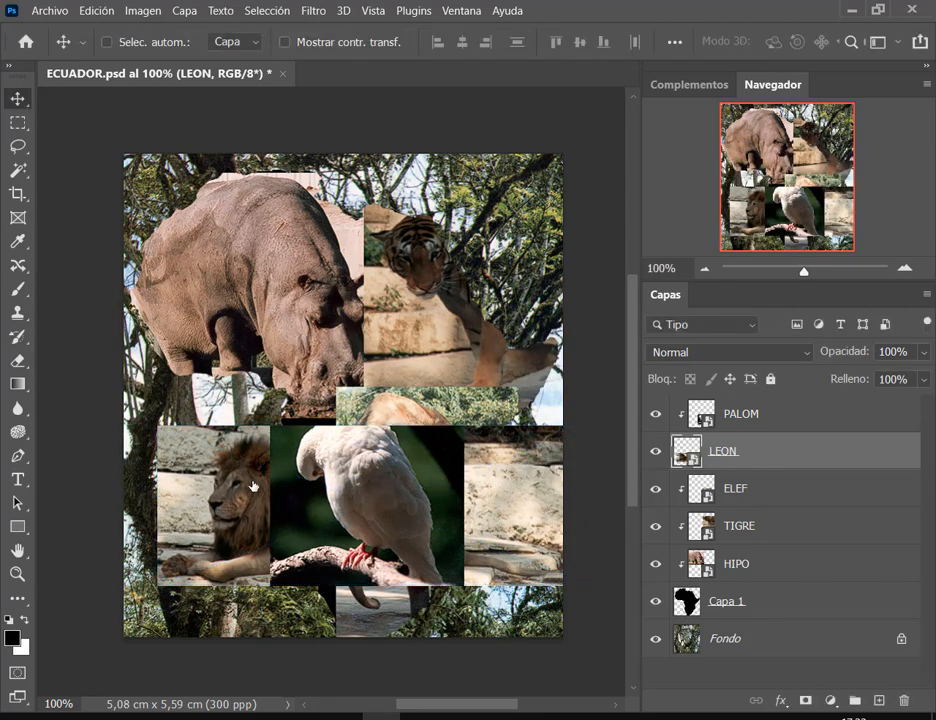
# Move the unclipped lion image up to the middle of the canvas.
pyautogui.moveTo(253, 487)
pyautogui.mouseDown()
pyautogui.moveTo(241, 446)
pyautogui.moveTo(283, 350)
pyautogui.moveTo(250, 442)
pyautogui.moveTo(253, 489)
pyautogui.mouseUp()
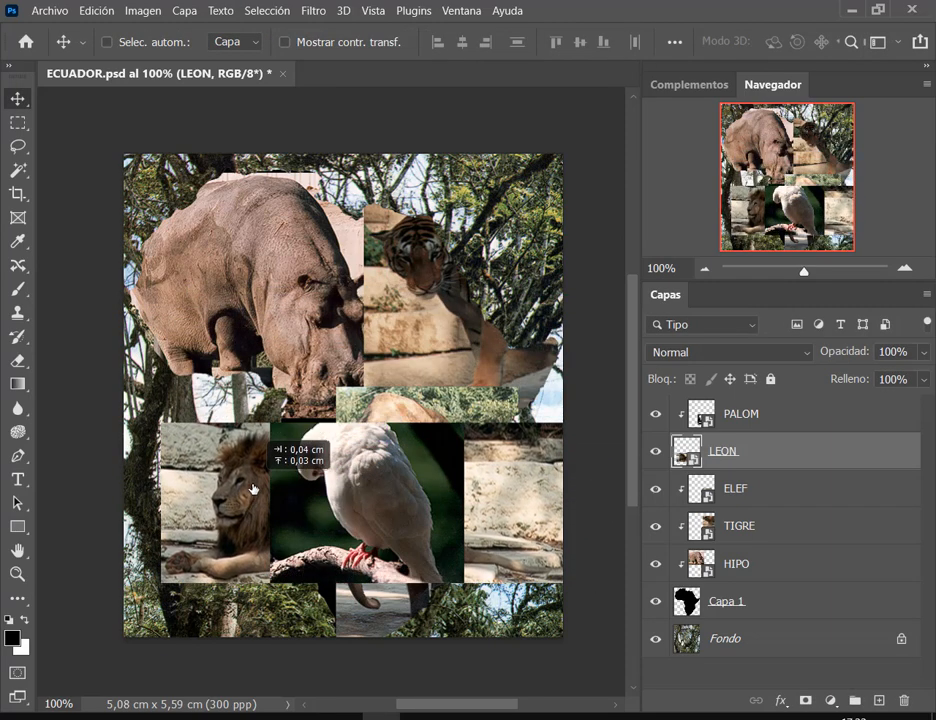
pyautogui.press('ctrl')
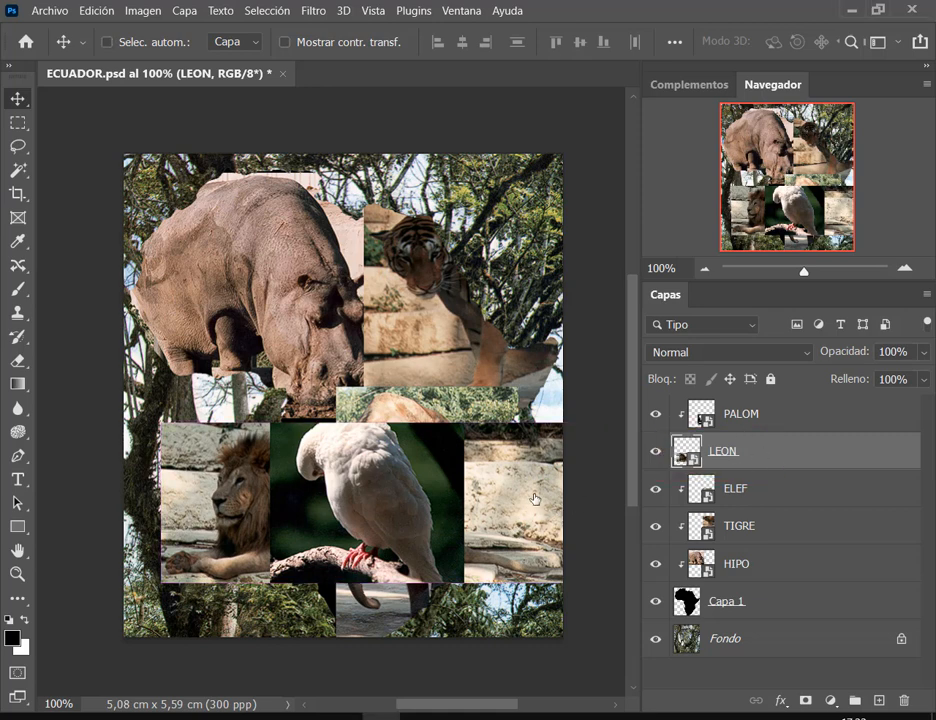
pyautogui.moveTo(379, 543); pyautogui.dragTo(357, 429)
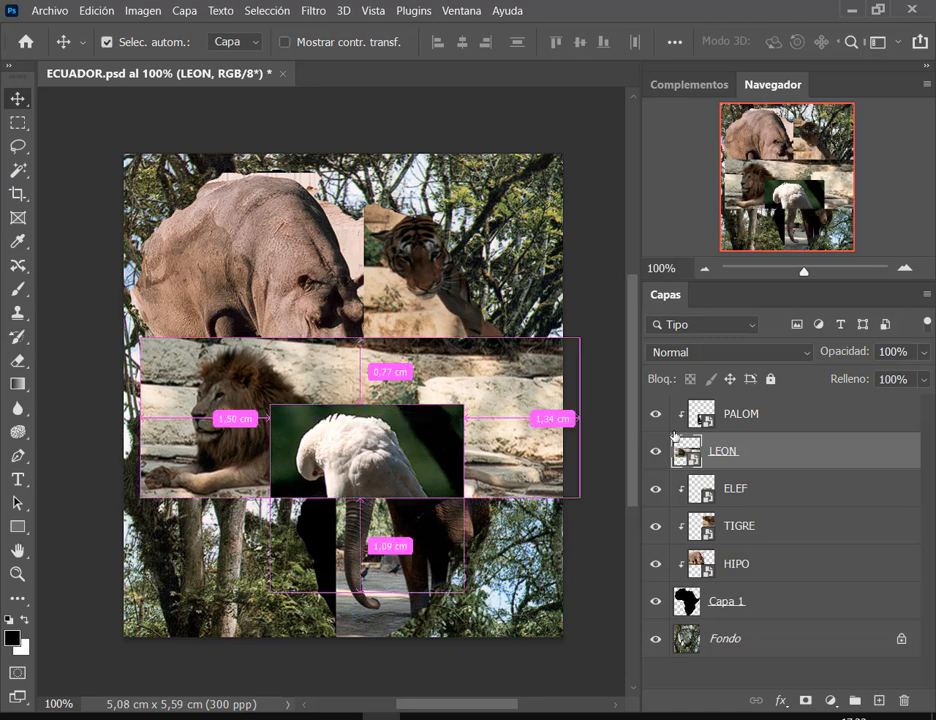
pyautogui.moveTo(671, 401); pyautogui.dragTo(690, 588)
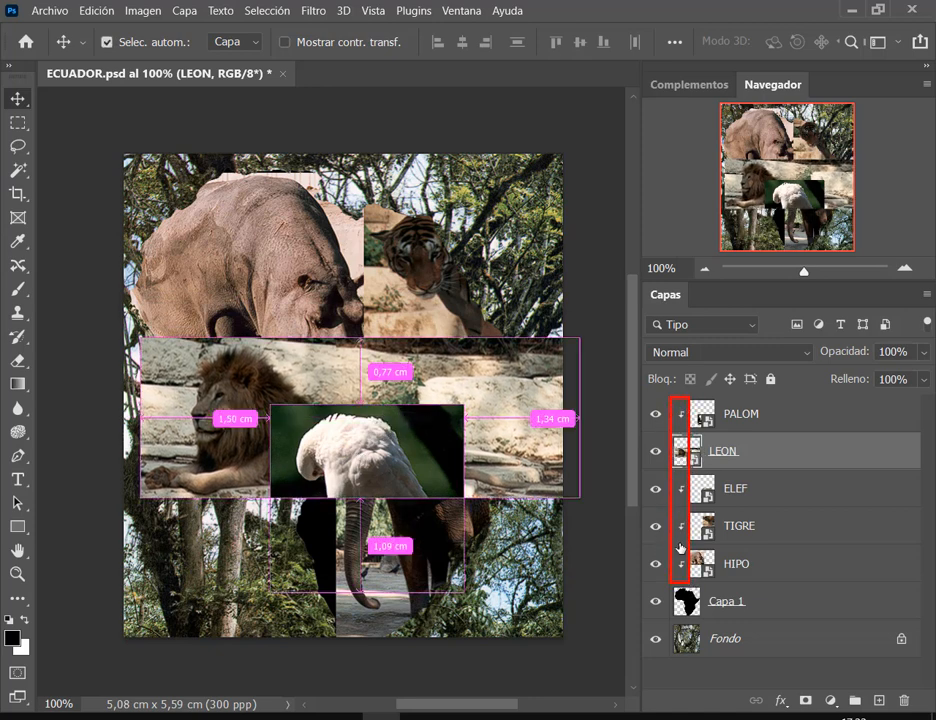
pyautogui.moveTo(668, 430); pyautogui.dragTo(751, 485)
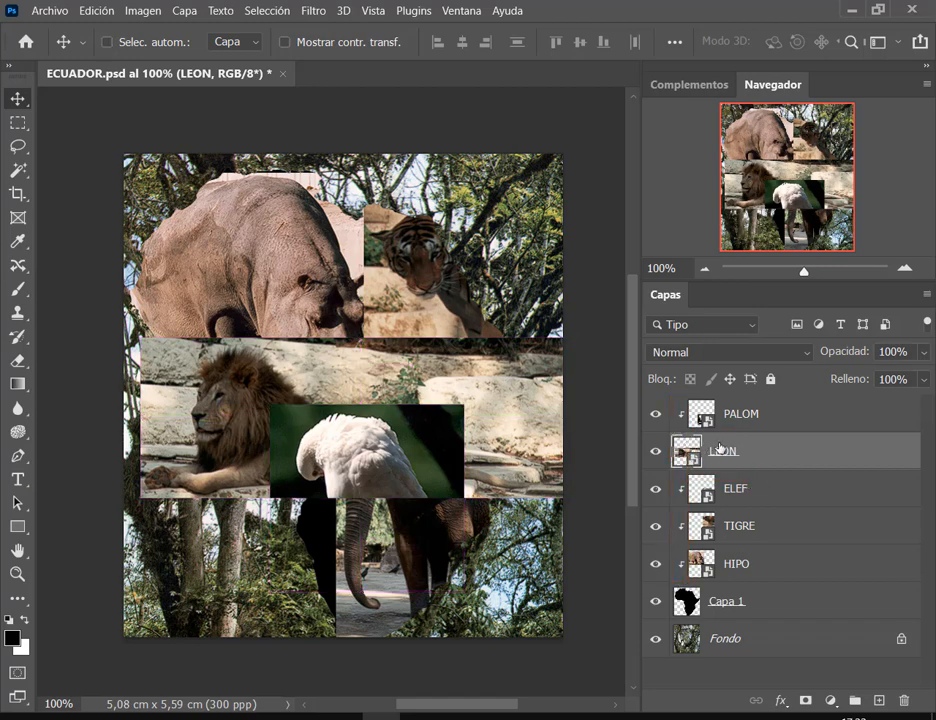
# Clip the LEON layer to the Africa silhouette and position the lion at its southern tip, stacked above the PALOM layer.
pyautogui.rightClick(849, 448)
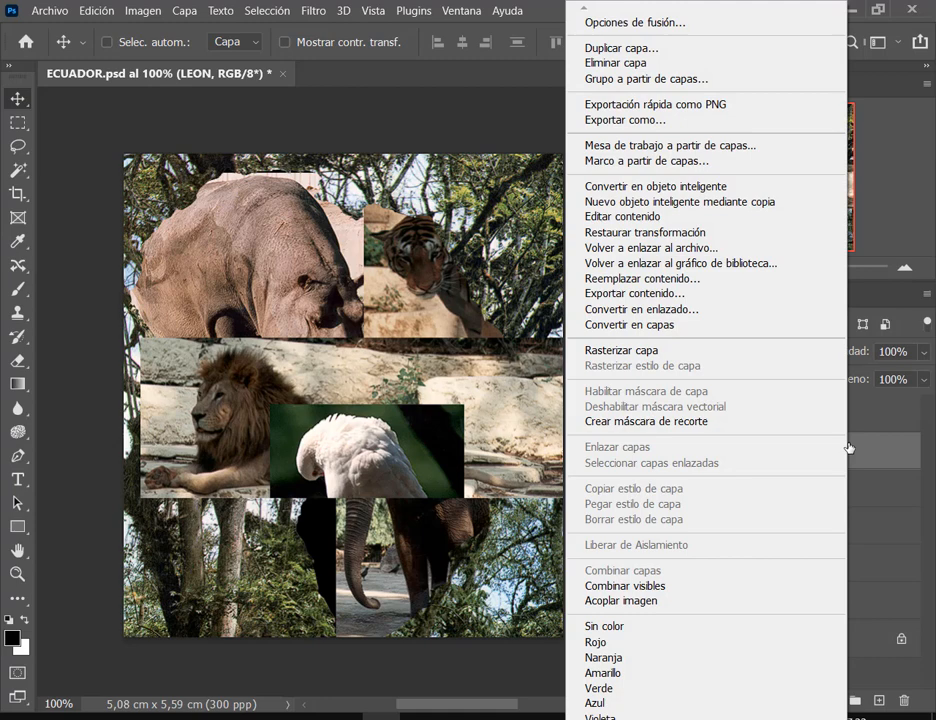
pyautogui.click(749, 425)
pyautogui.moveTo(437, 367); pyautogui.dragTo(410, 580)
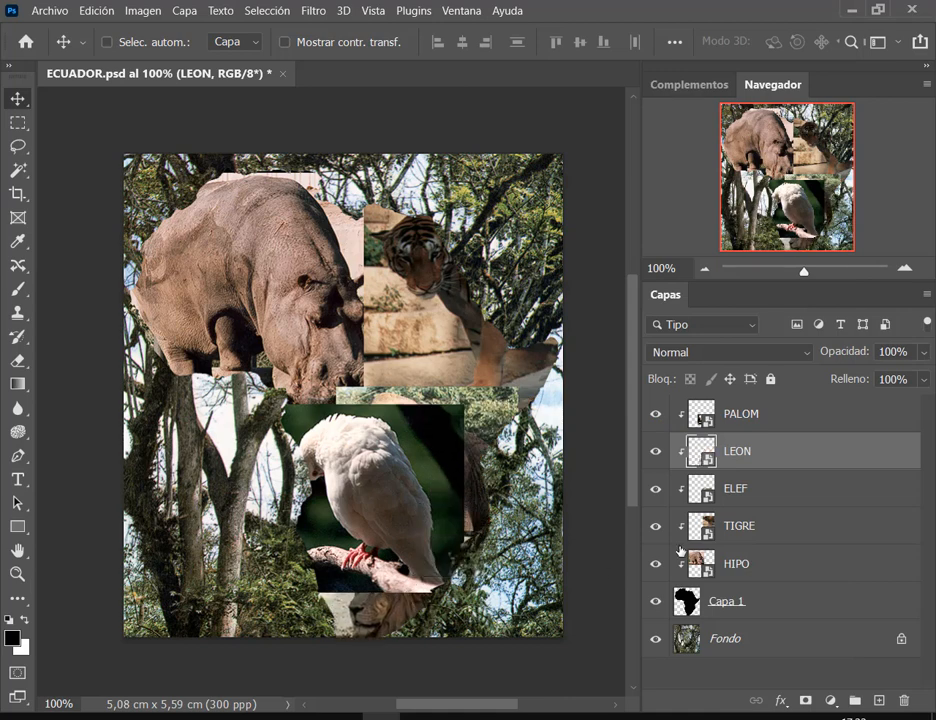
pyautogui.moveTo(772, 457); pyautogui.dragTo(793, 409)
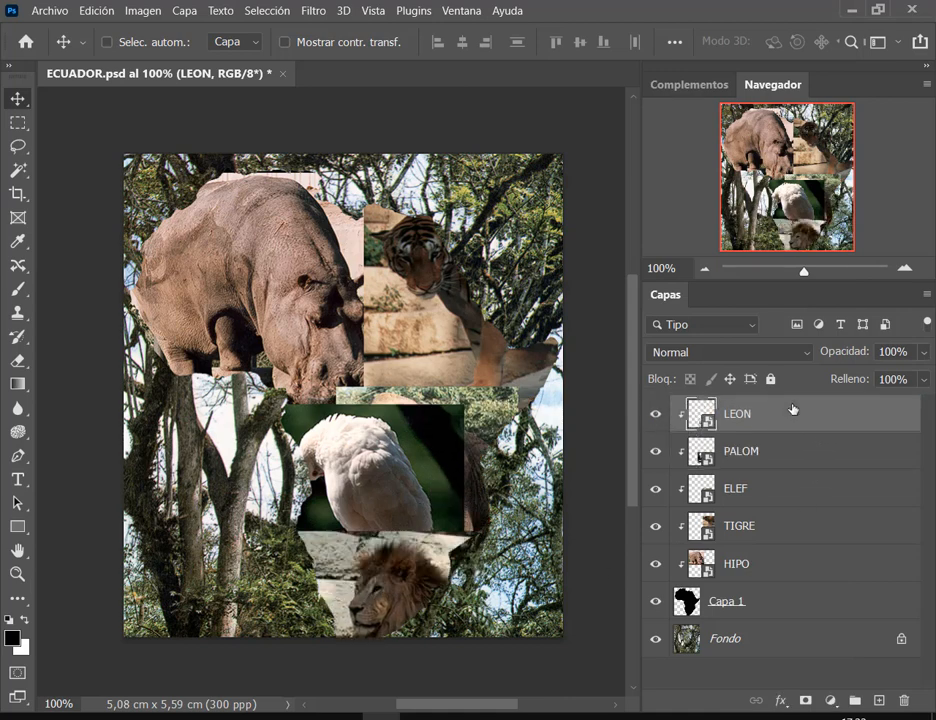
pyautogui.press('ctrl')
pyautogui.moveTo(684, 394)
pyautogui.mouseDown()
pyautogui.moveTo(779, 487)
pyautogui.moveTo(790, 592)
pyautogui.mouseUp()
pyautogui.moveTo(681, 396); pyautogui.dragTo(767, 433)
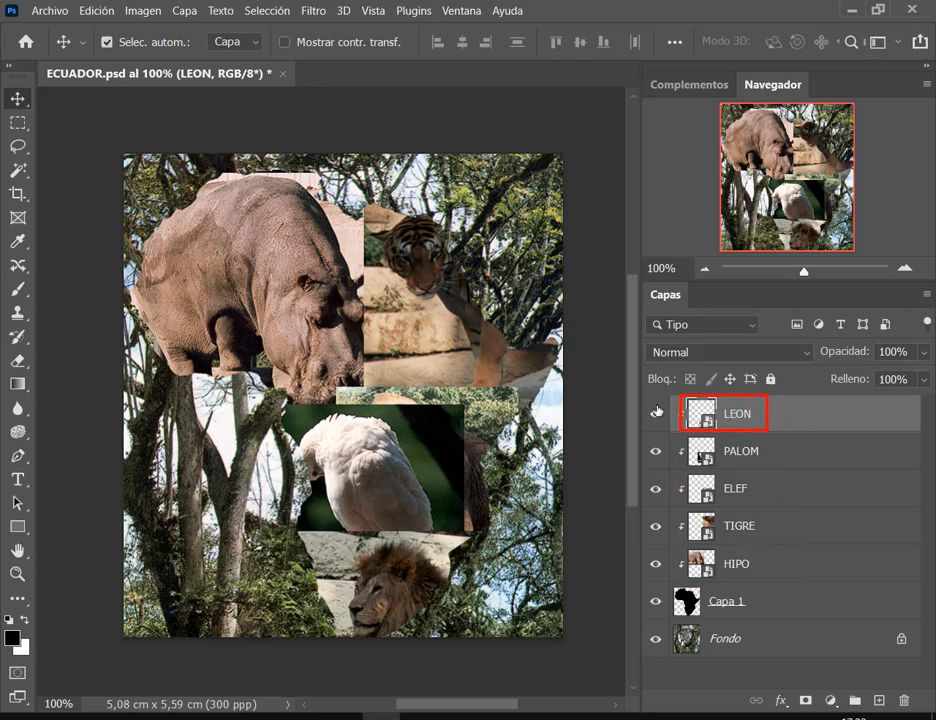
pyautogui.moveTo(656, 410)
pyautogui.mouseDown()
pyautogui.moveTo(700, 425)
pyautogui.moveTo(703, 470)
pyautogui.moveTo(698, 411)
pyautogui.mouseUp()
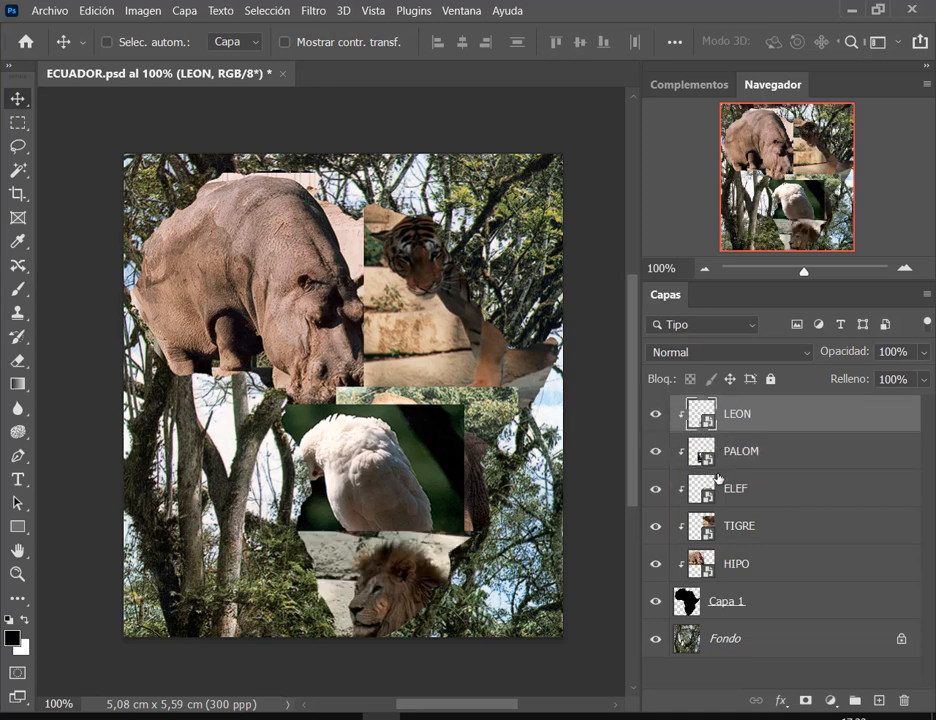
# Reorder the PALOM layer to sit directly below the ELEF layer and shift the dove image slightly up.
pyautogui.moveTo(703, 458); pyautogui.dragTo(706, 508)
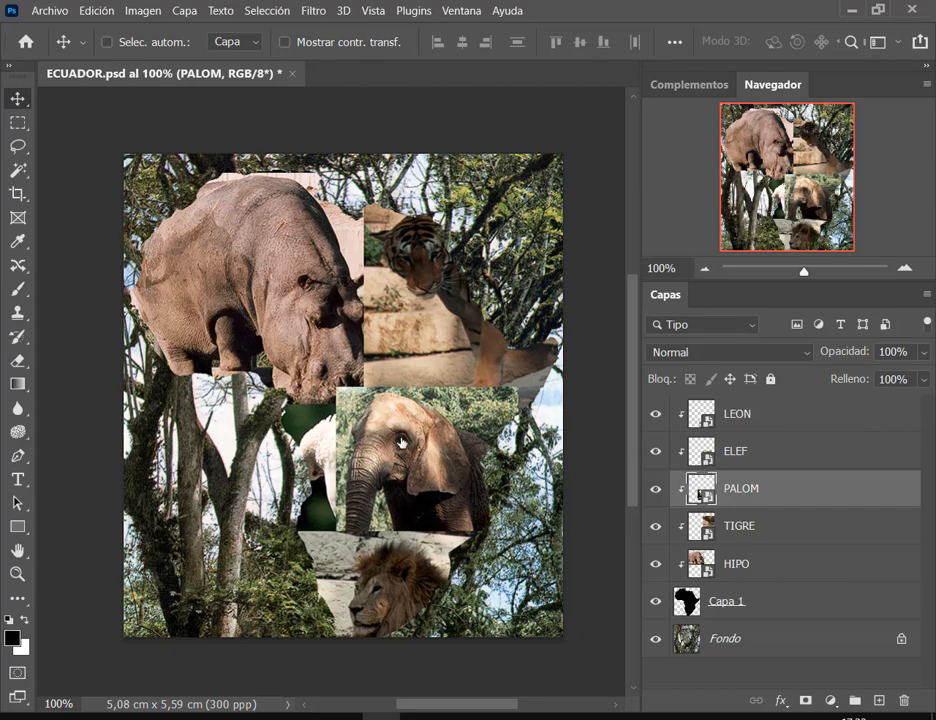
pyautogui.moveTo(329, 437); pyautogui.dragTo(338, 402)
pyautogui.scroll(2, 386, 479)
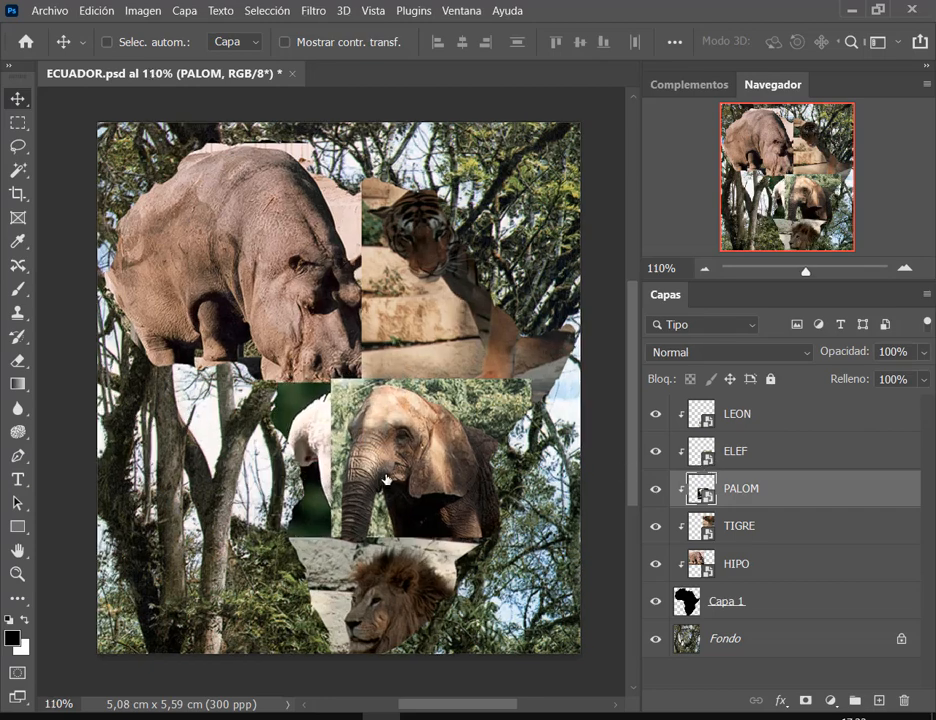
# Compare the arrangement of the animals with the finished reference in Collage Afrika.pdf, switching between the PDF and Photoshop.
pyautogui.hotkey('alt', 'Tab')
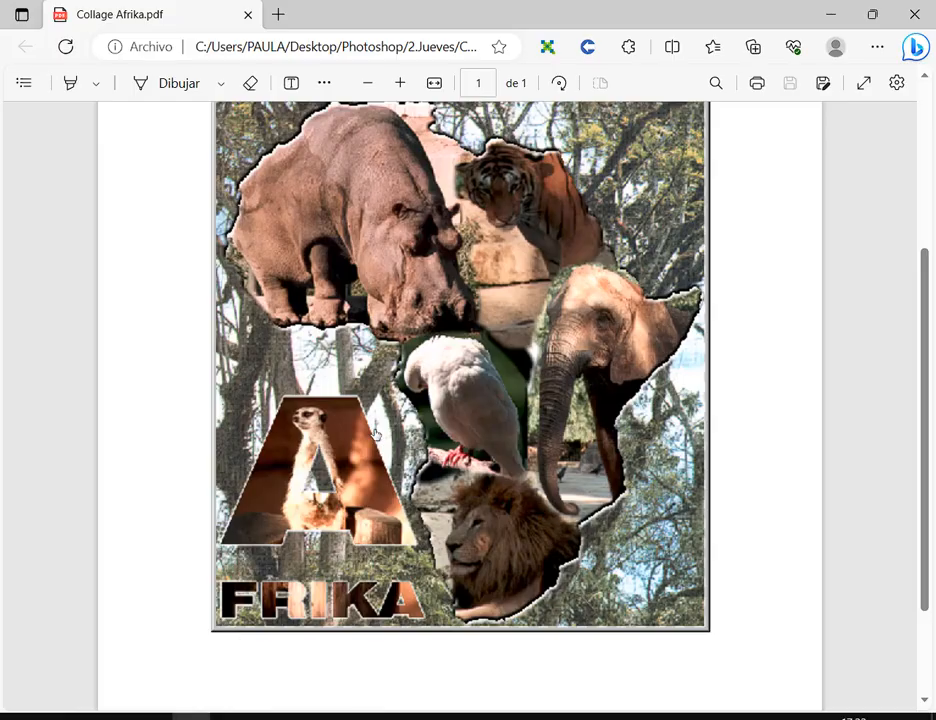
pyautogui.hotkey('alt', 'Tab')
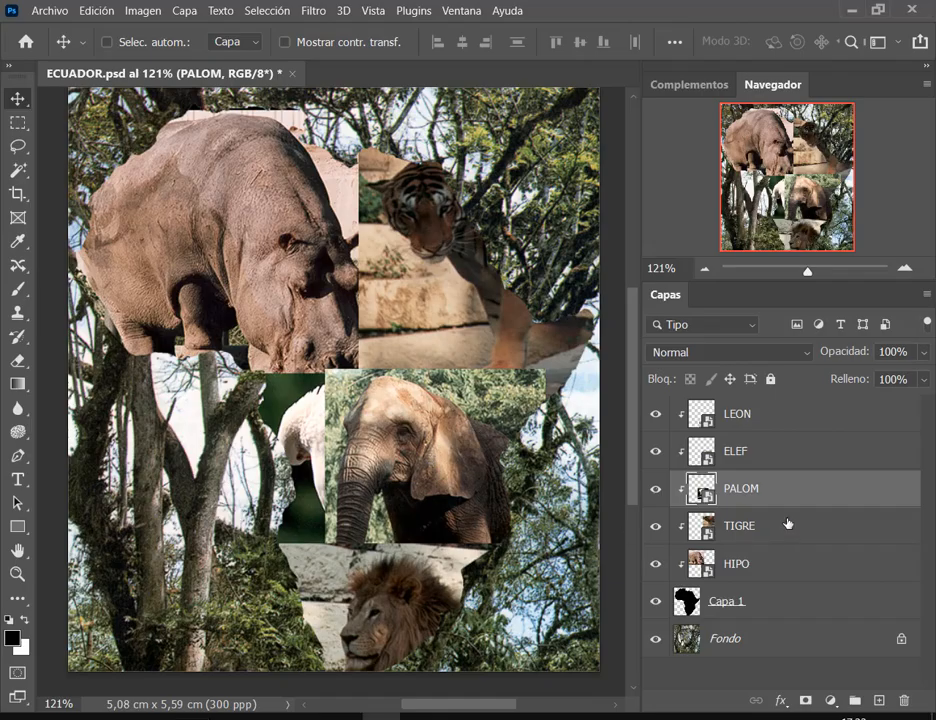
pyautogui.hotkey('alt', 'Tab')
pyautogui.hotkey('alt', 'Tab')
pyautogui.hotkey('alt', 'Tab')
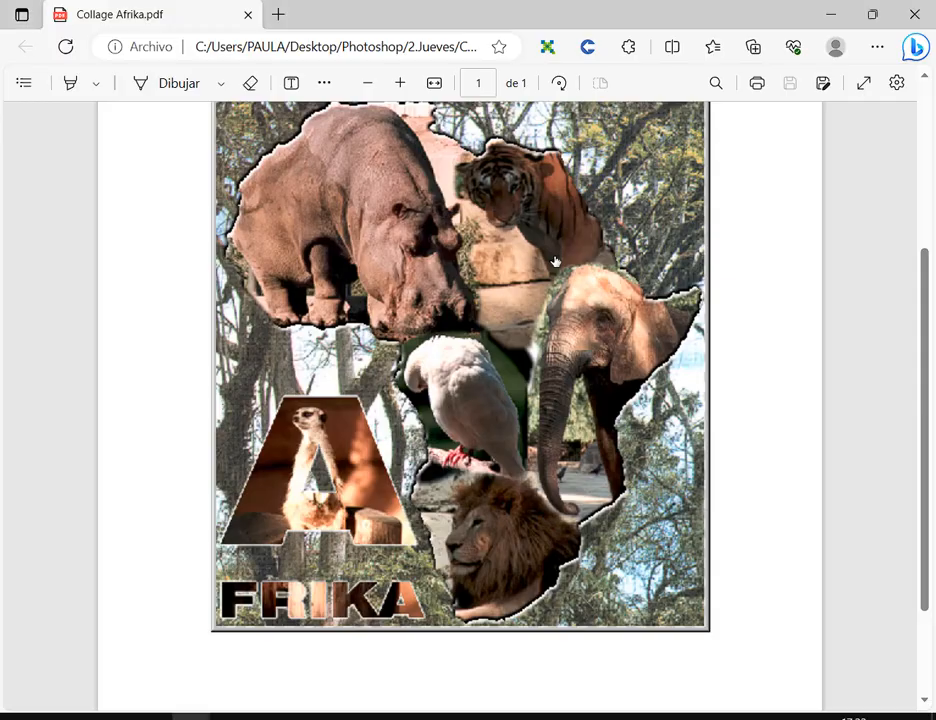
pyautogui.hotkey('alt', 'Tab')
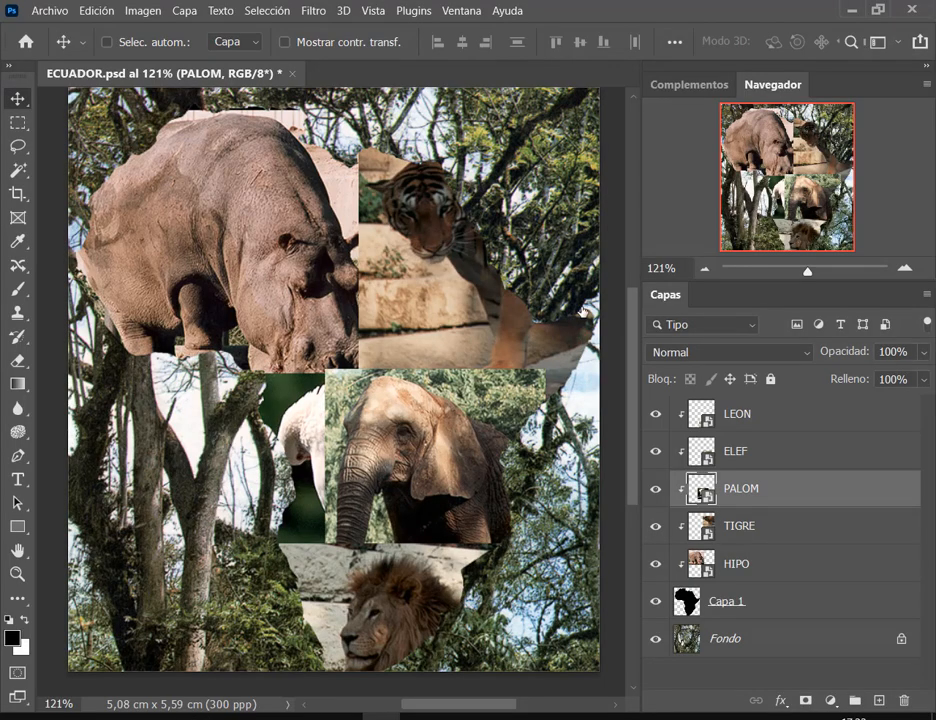
# Check the call messages in the Google Meet window and return to Photoshop.
pyautogui.moveTo(240, 716)
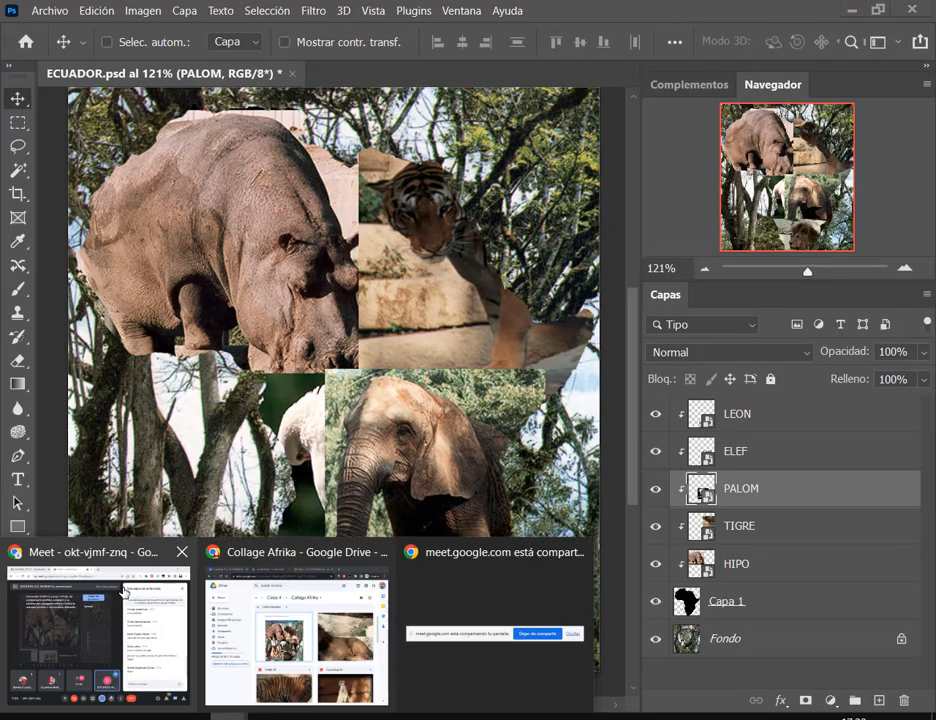
pyautogui.click(124, 591)
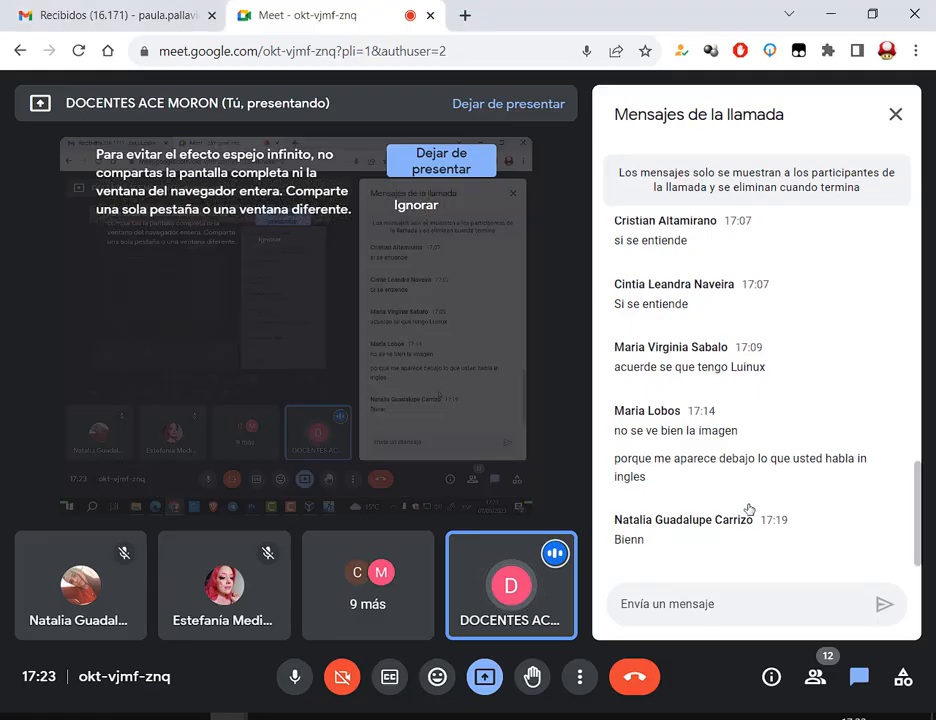
pyautogui.click(490, 716)
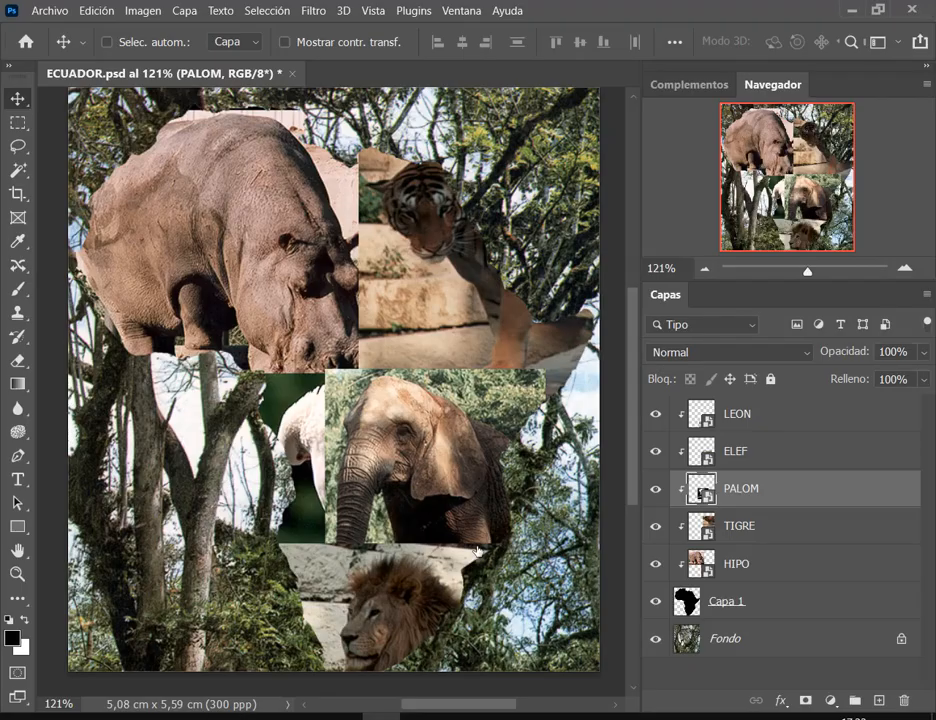
pyautogui.press('ctrl')
pyautogui.moveTo(717, 401)
pyautogui.mouseDown()
pyautogui.moveTo(796, 590)
pyautogui.moveTo(787, 585)
pyautogui.mouseUp()
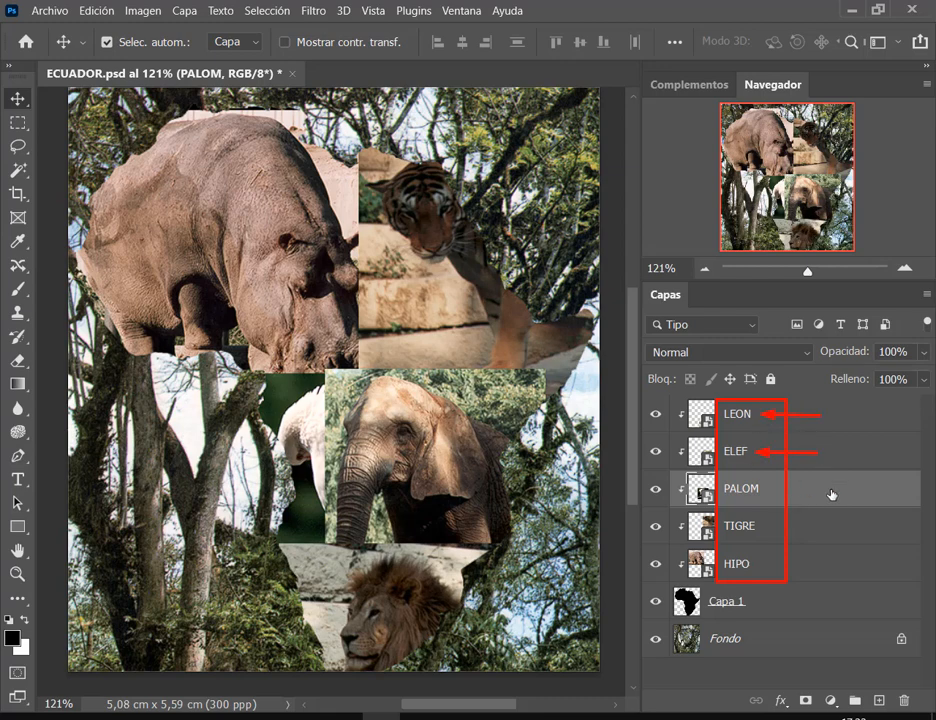
pyautogui.moveTo(830, 490); pyautogui.dragTo(781, 490)
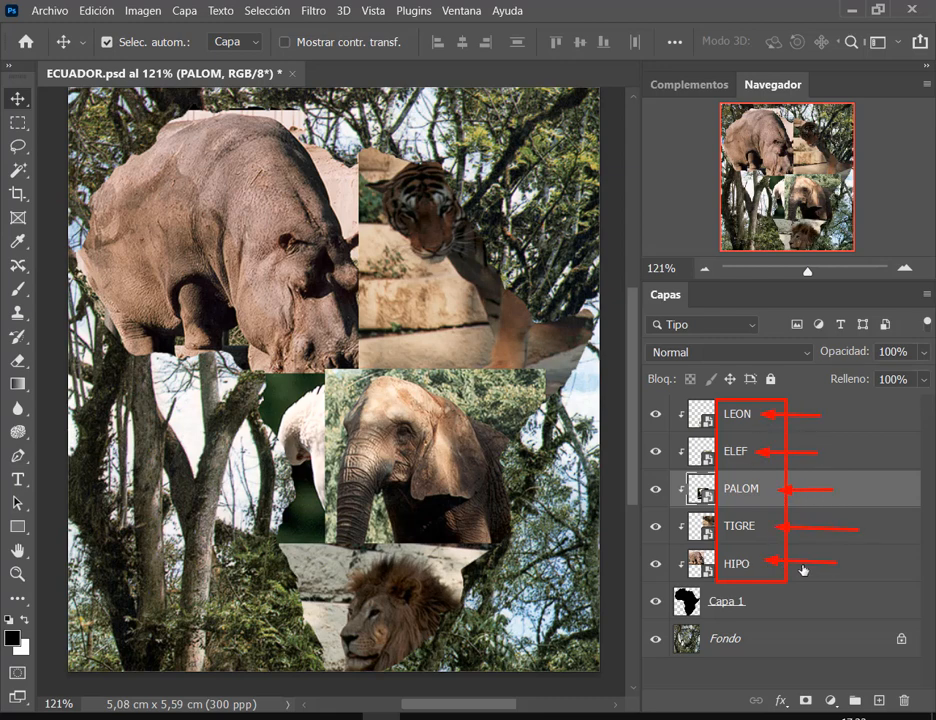
# Select the HIPO layer and move the hippopotamus slightly up and left inside the Africa silhouette.
pyautogui.click(755, 424)
pyautogui.hotkey('alt', '[')
pyautogui.hotkey('alt', '[')
pyautogui.hotkey('alt', '[')
pyautogui.hotkey('alt', '[')
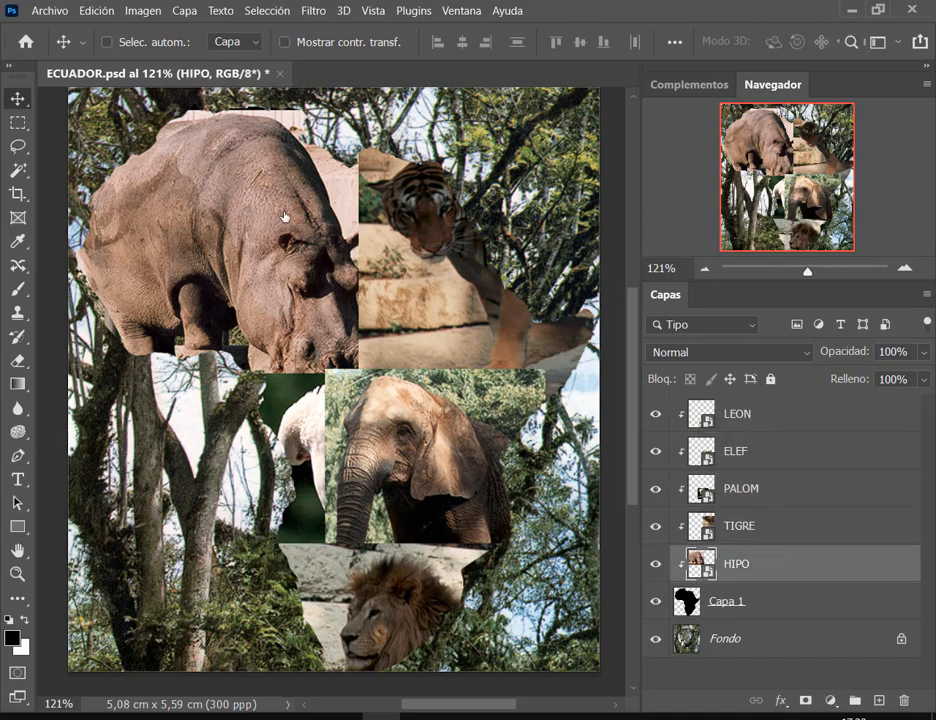
pyautogui.click(107, 42)
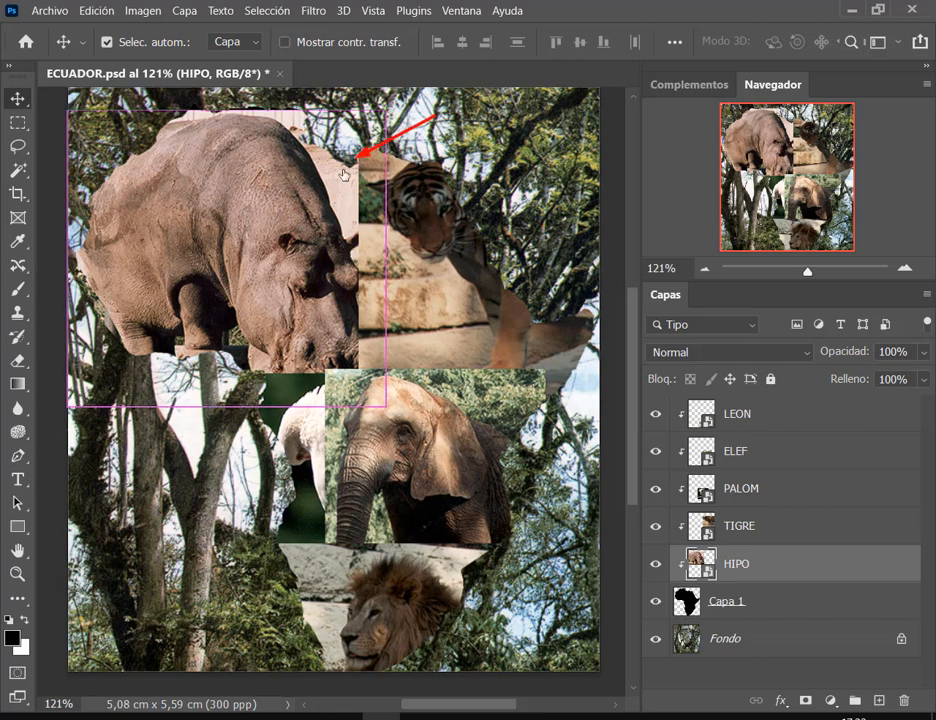
pyautogui.press('ctrl')
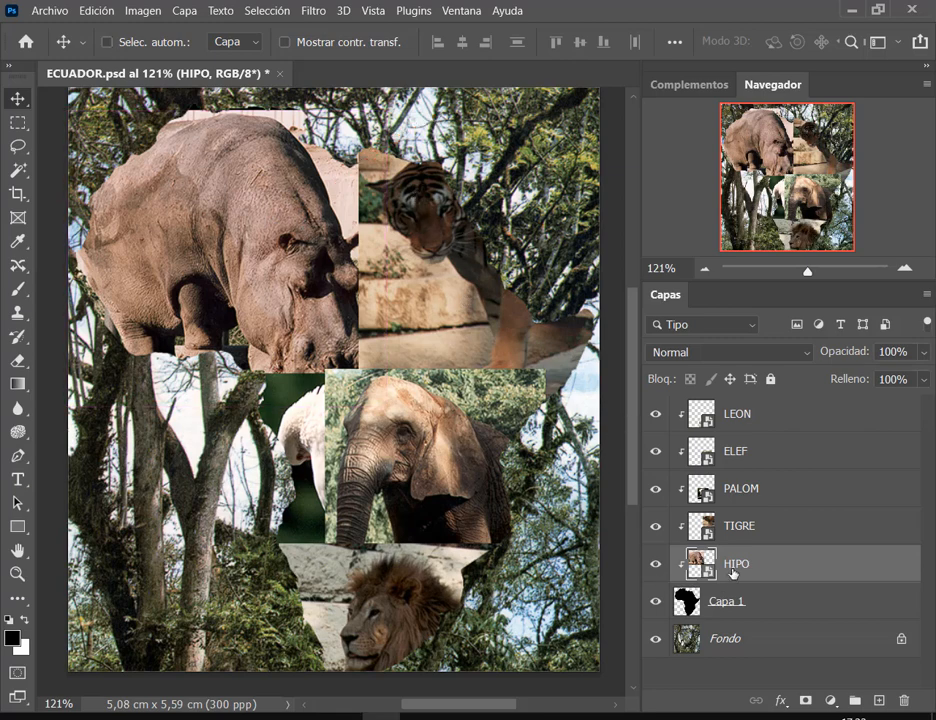
pyautogui.press('ctrl')
pyautogui.moveTo(293, 435)
pyautogui.mouseDown()
pyautogui.moveTo(291, 455)
pyautogui.moveTo(295, 407)
pyautogui.moveTo(280, 401)
pyautogui.mouseUp()
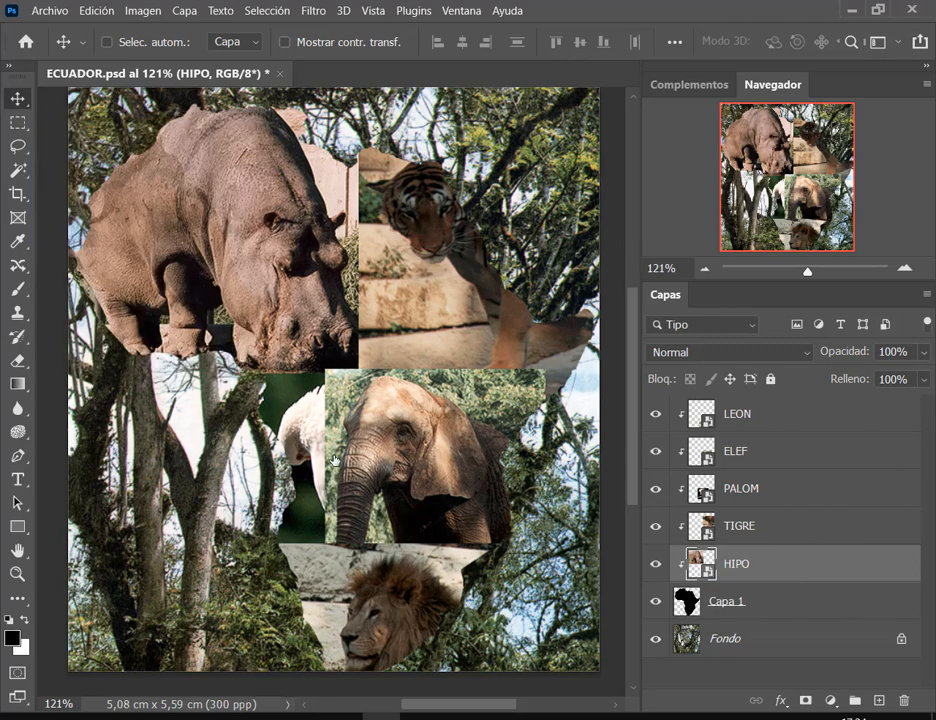
# Select the PALOM layer from the image's list of overlapping layers and move the dove to the left within the silhouette.
pyautogui.rightClick(295, 412)
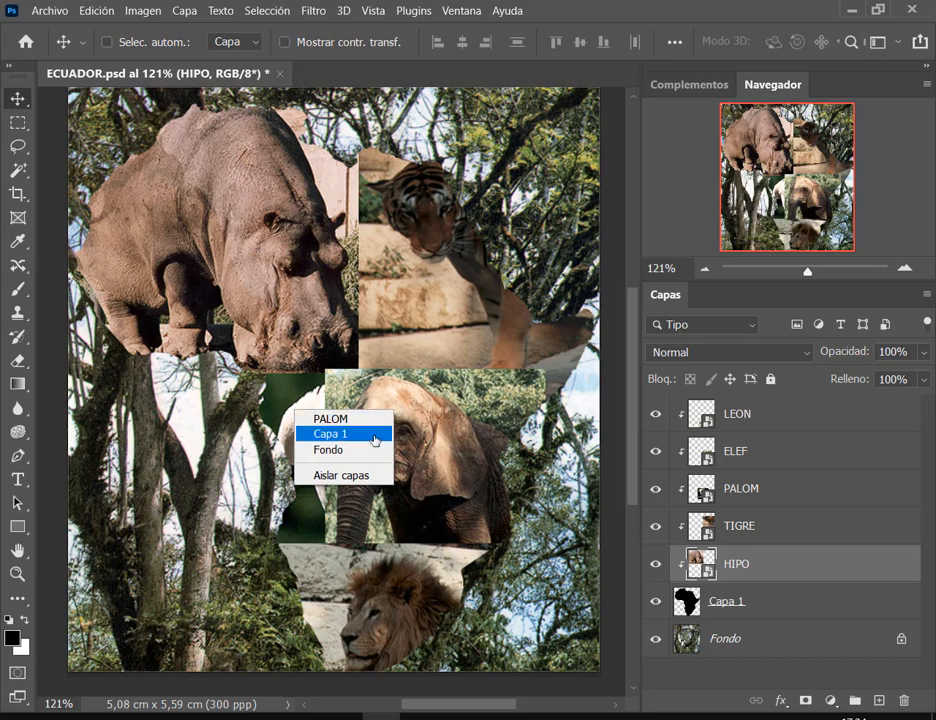
pyautogui.click(318, 424)
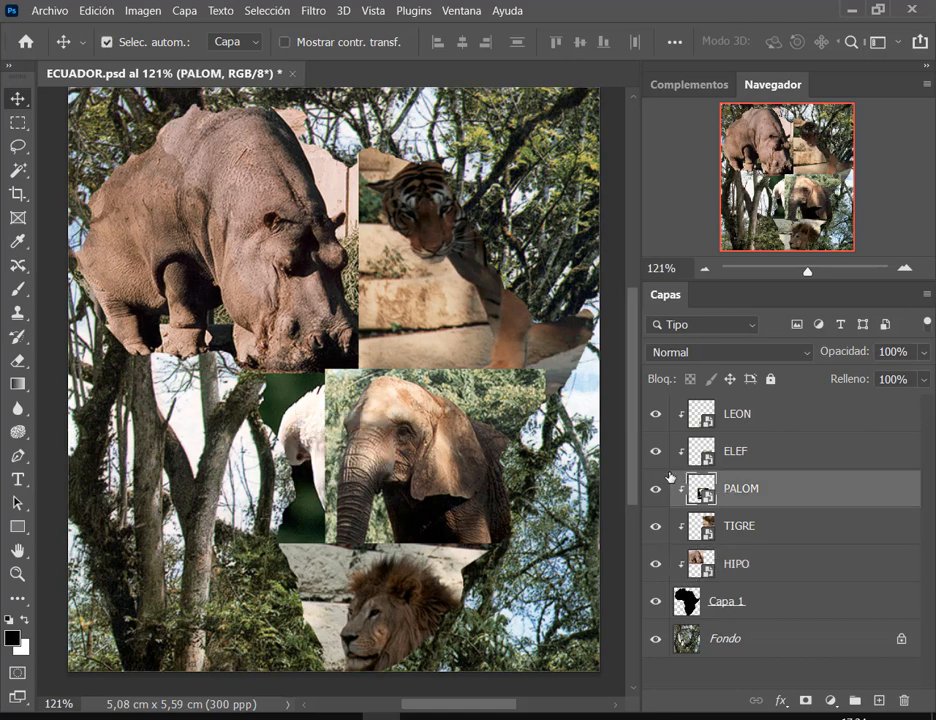
pyautogui.click(107, 42)
pyautogui.moveTo(325, 395); pyautogui.dragTo(274, 414)
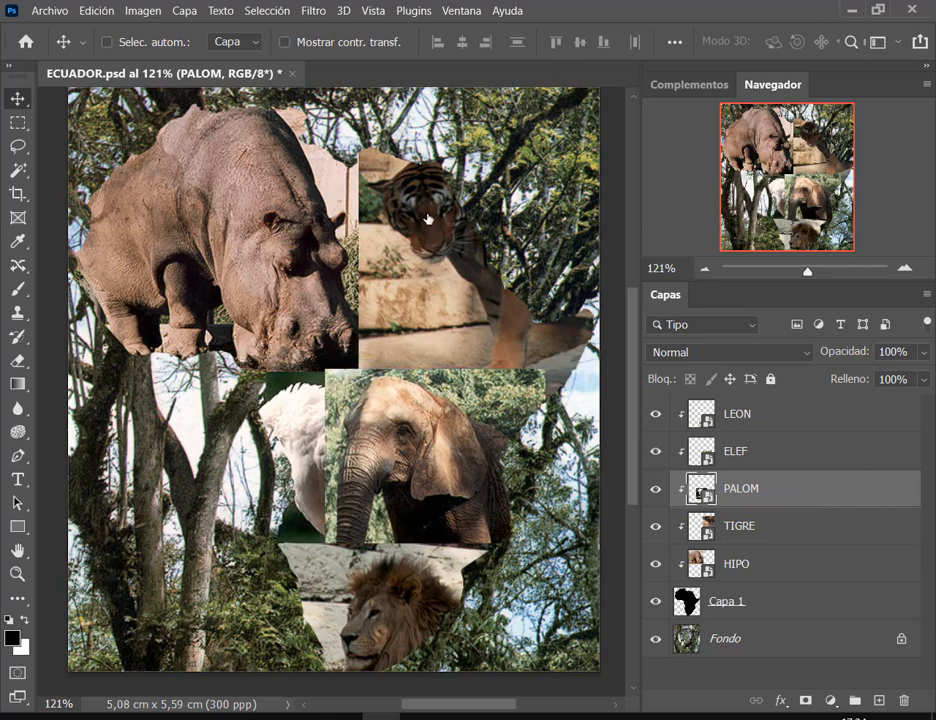
# Select the TIGRE layer from the layers under the tiger's face and move the tiger slightly left and down.
pyautogui.rightClick(428, 218)
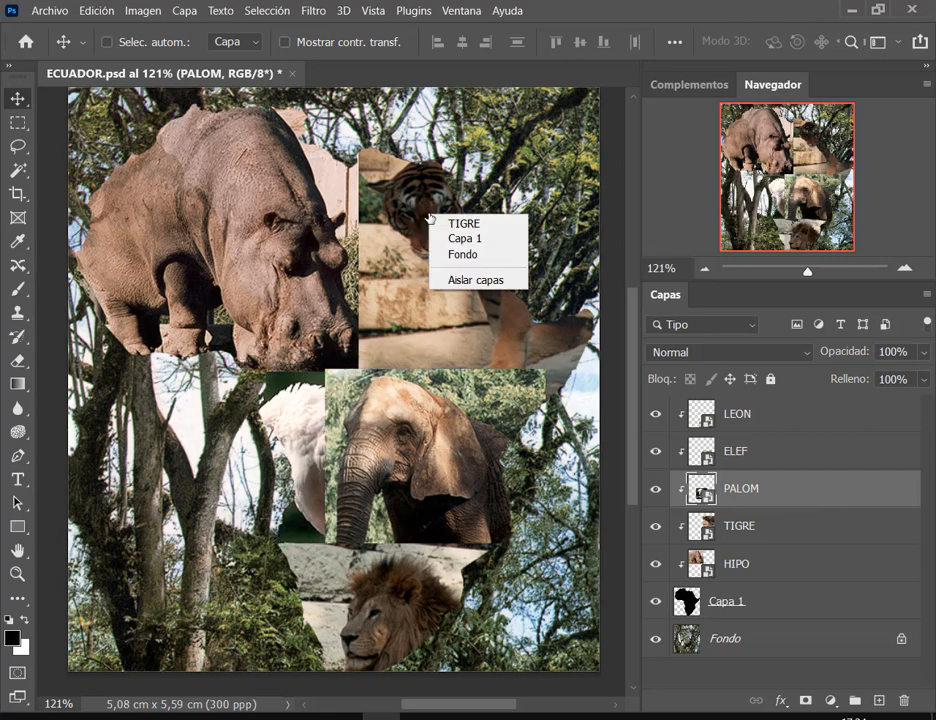
pyautogui.click(440, 221)
pyautogui.moveTo(445, 226)
pyautogui.mouseDown()
pyautogui.moveTo(450, 248)
pyautogui.moveTo(433, 226)
pyautogui.mouseUp()
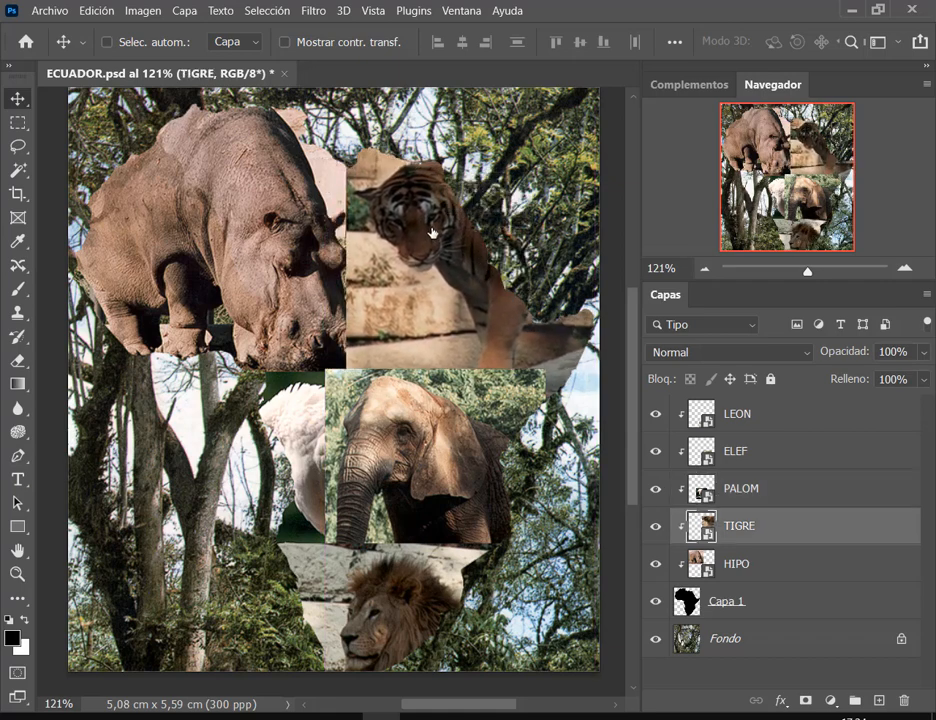
# Select the elephant, lion, tiger, hippopotamus and dove layers in turn directly on the canvas using temporary auto-select.
pyautogui.scroll(-3, 440, 240)
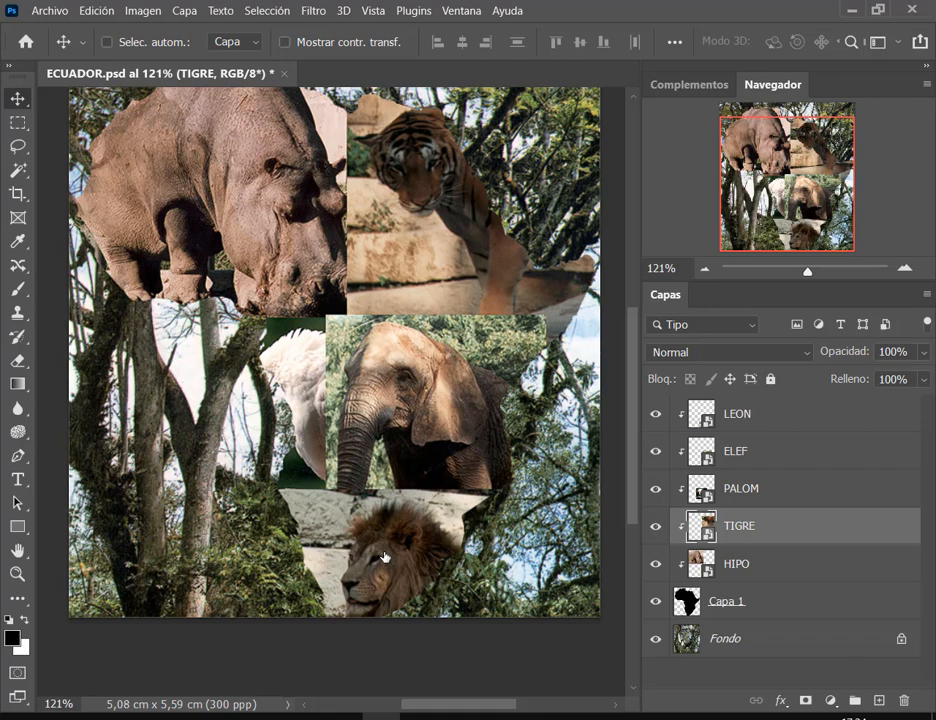
pyautogui.keyDown('ctrl'); pyautogui.click(415, 466); pyautogui.keyUp('ctrl')
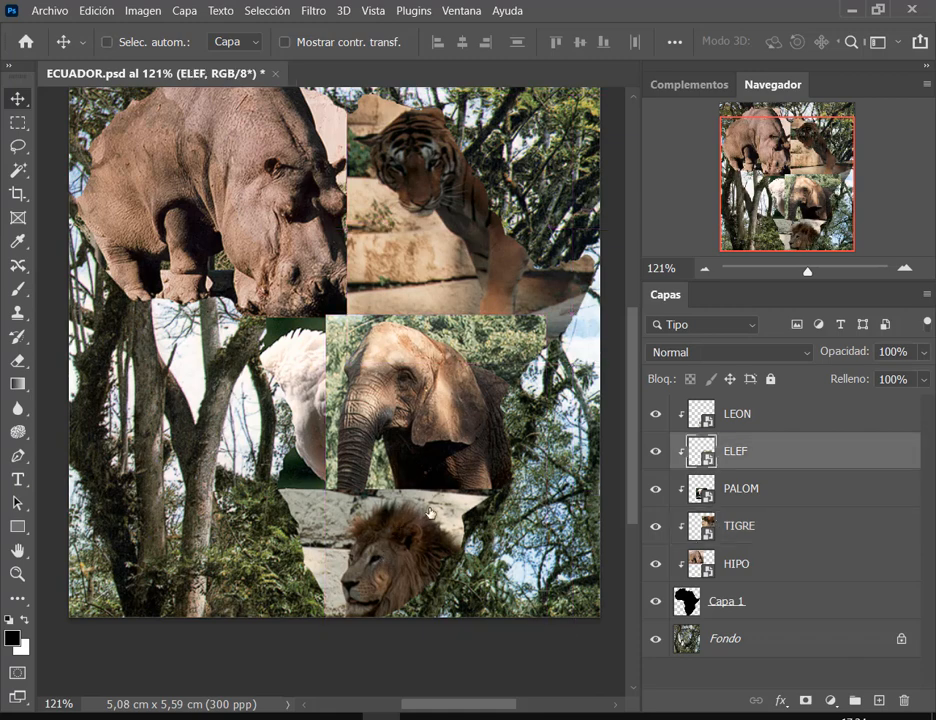
pyautogui.click(387, 533)
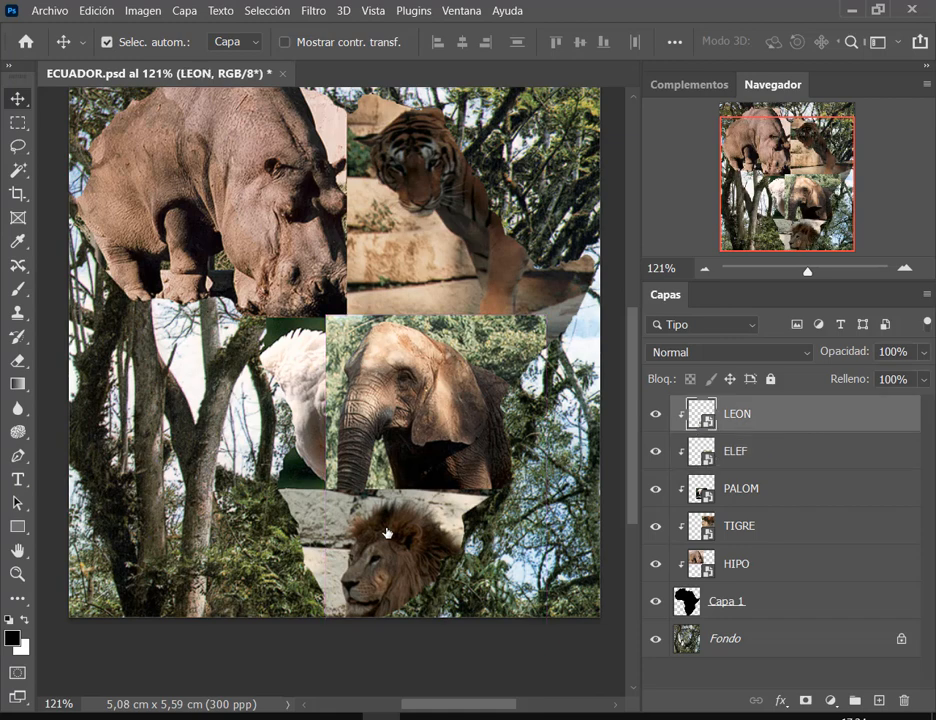
pyautogui.click(455, 205)
pyautogui.press('ctrl')
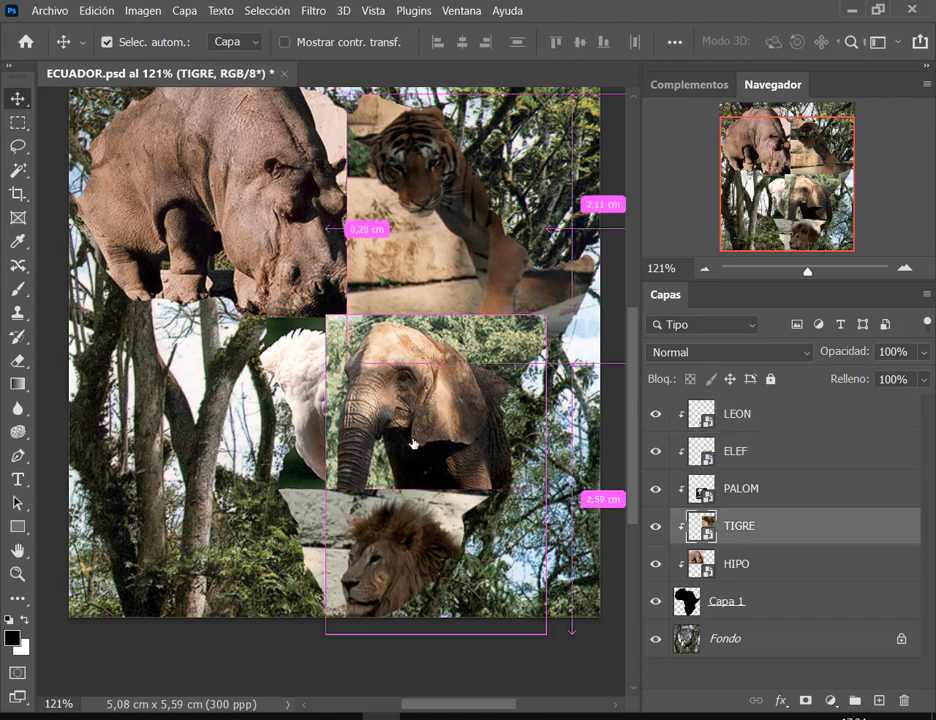
pyautogui.click(397, 383)
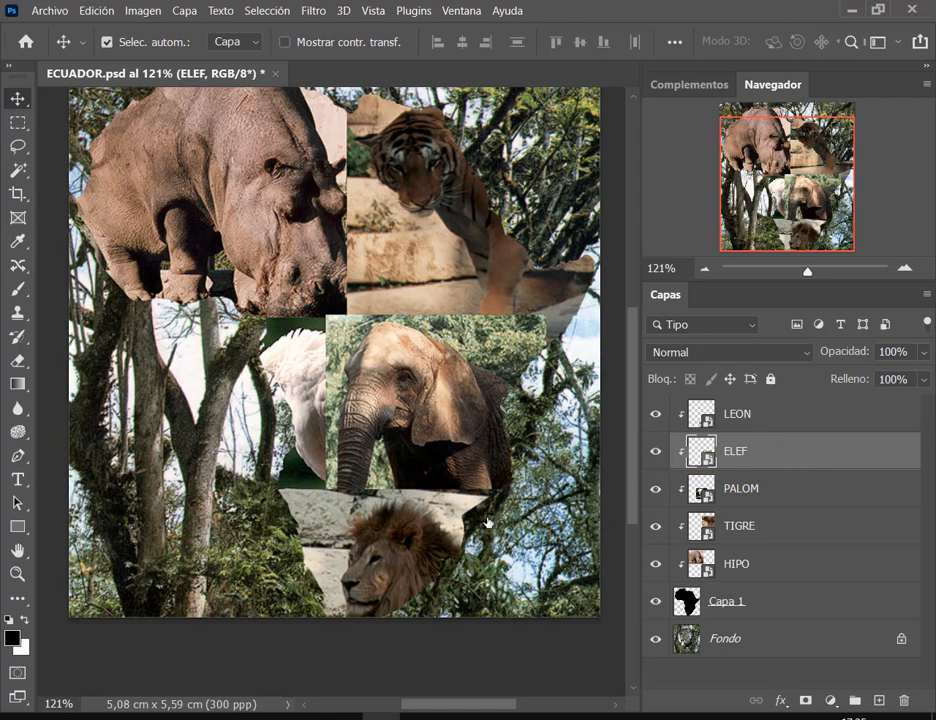
pyautogui.click(409, 533)
pyautogui.click(311, 285)
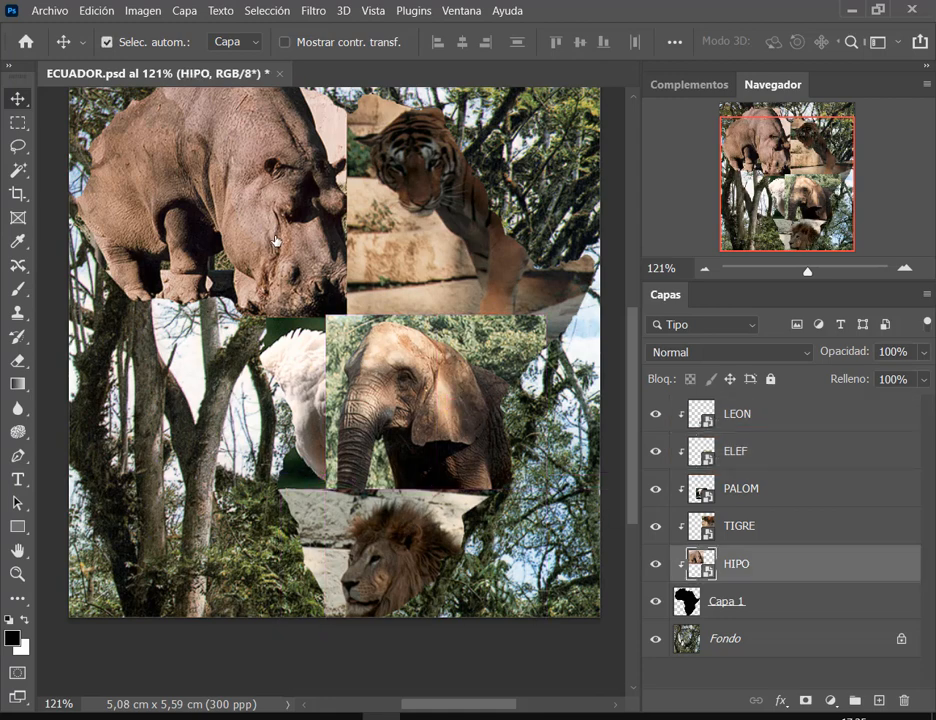
pyautogui.click(300, 418)
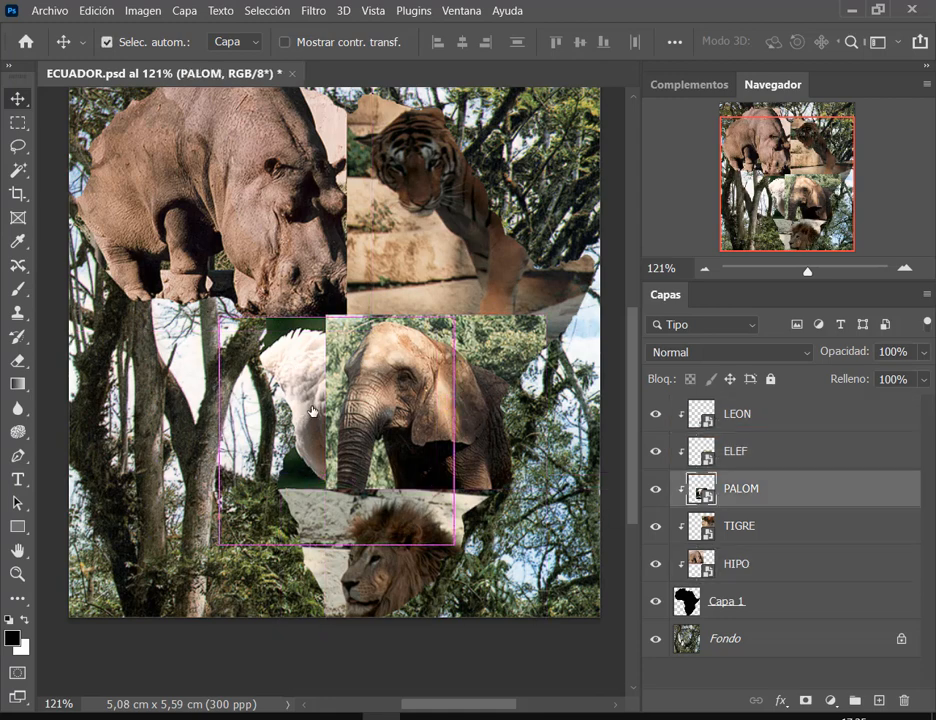
pyautogui.press('ctrl')
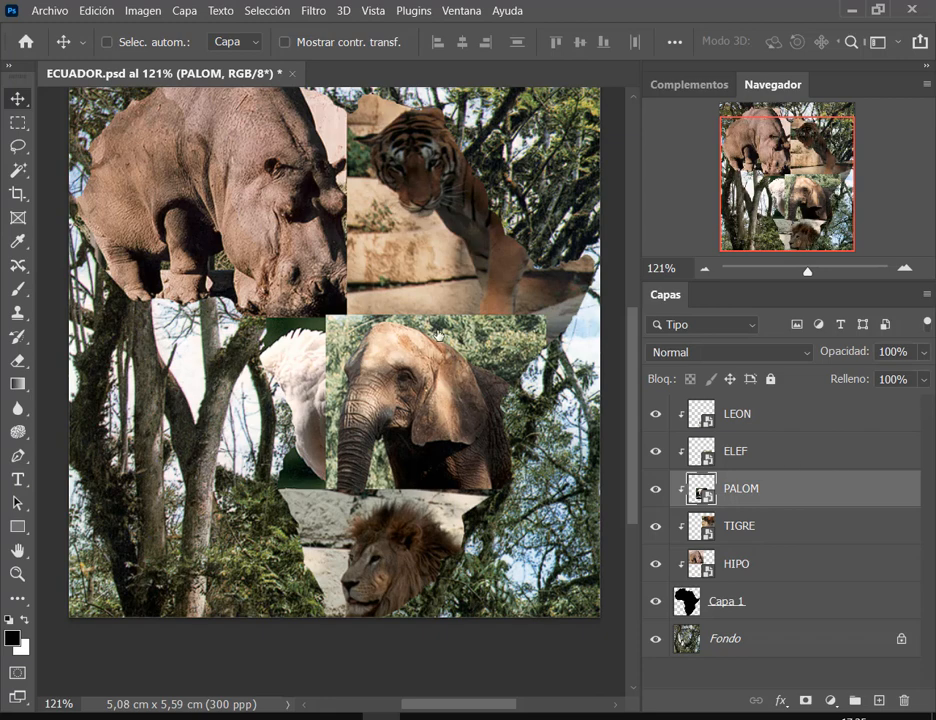
# Move the elephant right and slightly down to uncover more of the dove, and shift the tiger slightly right and up.
pyautogui.press('ctrl')
pyautogui.moveTo(394, 360); pyautogui.dragTo(438, 374)
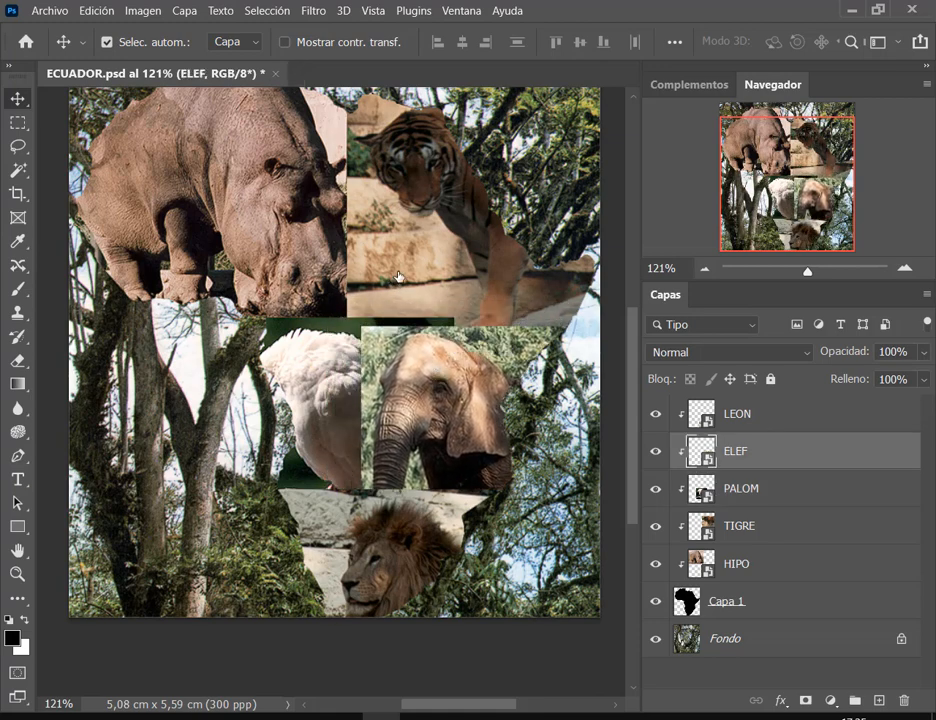
pyautogui.moveTo(412, 245); pyautogui.dragTo(421, 247)
# Move the hippopotamus slightly left and up, and shift the dove slightly to the right.
pyautogui.click(305, 218)
pyautogui.moveTo(305, 218); pyautogui.dragTo(295, 222)
pyautogui.moveTo(322, 385)
pyautogui.mouseDown()
pyautogui.moveTo(333, 362)
pyautogui.moveTo(325, 387)
pyautogui.mouseUp()
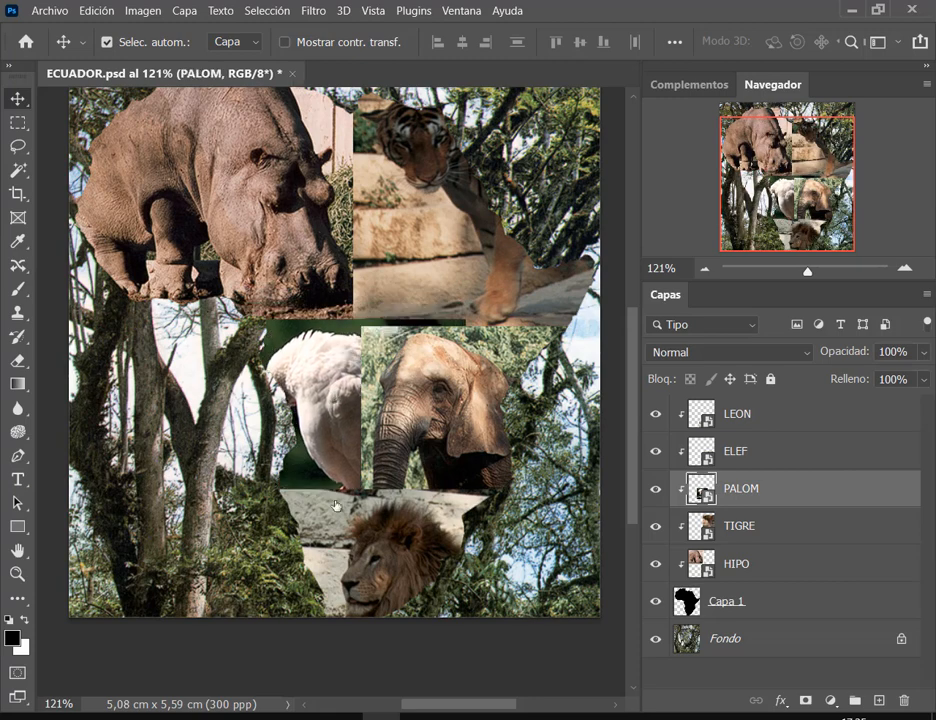
# Move the lion slightly down toward the southern tip and raise the dove slightly up and left to show its perch.
pyautogui.moveTo(345, 510)
pyautogui.mouseDown()
pyautogui.moveTo(361, 560)
pyautogui.moveTo(351, 529)
pyautogui.mouseUp()
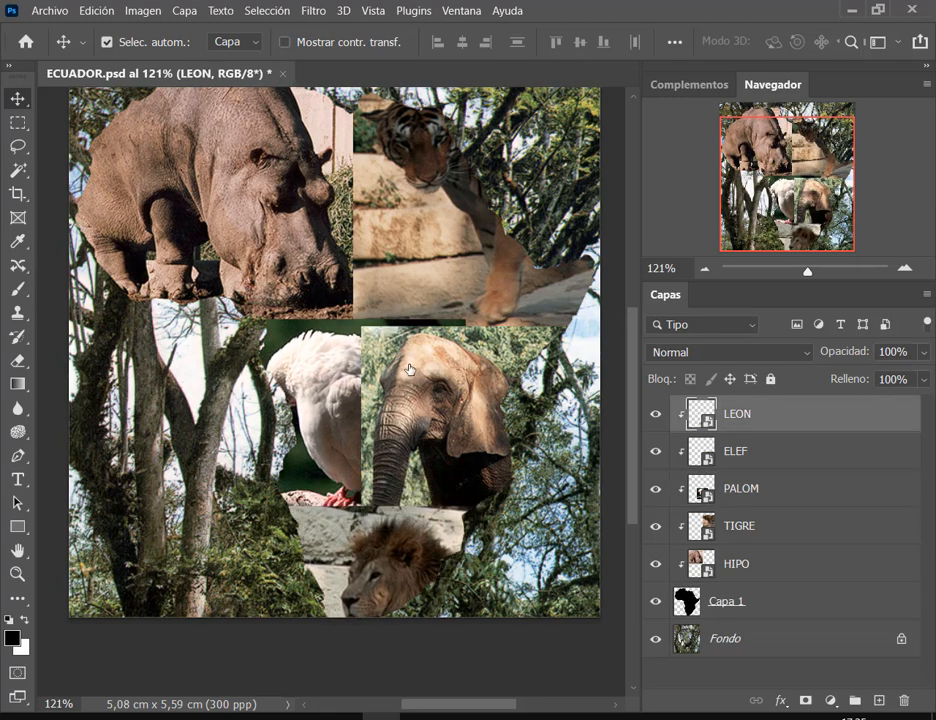
pyautogui.moveTo(345, 378)
pyautogui.mouseDown()
pyautogui.moveTo(356, 343)
pyautogui.moveTo(340, 390)
pyautogui.moveTo(337, 362)
pyautogui.mouseUp()
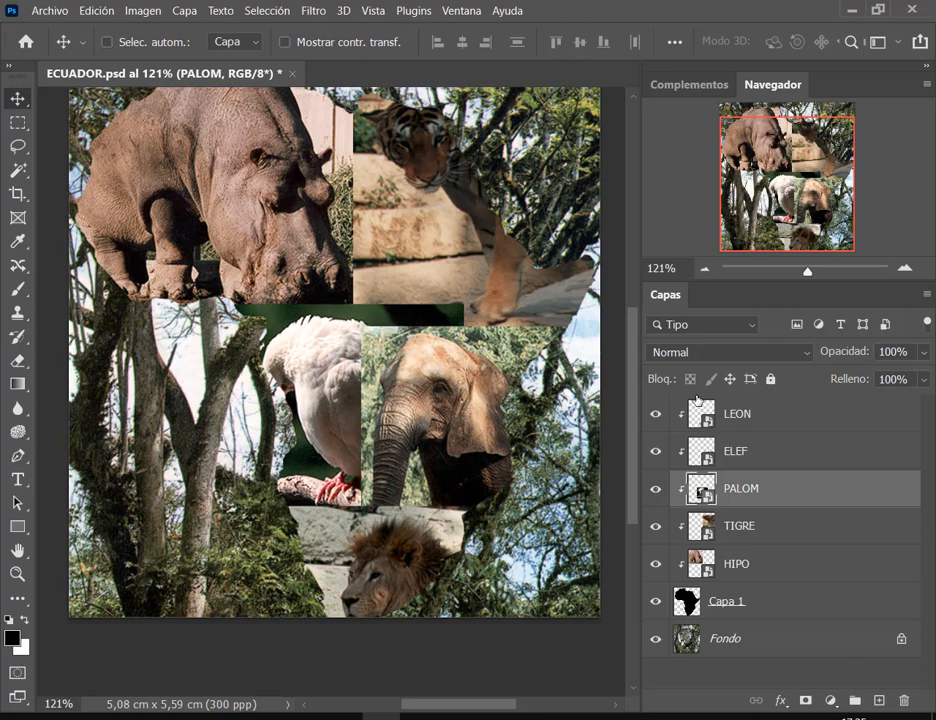
pyautogui.click(107, 42)
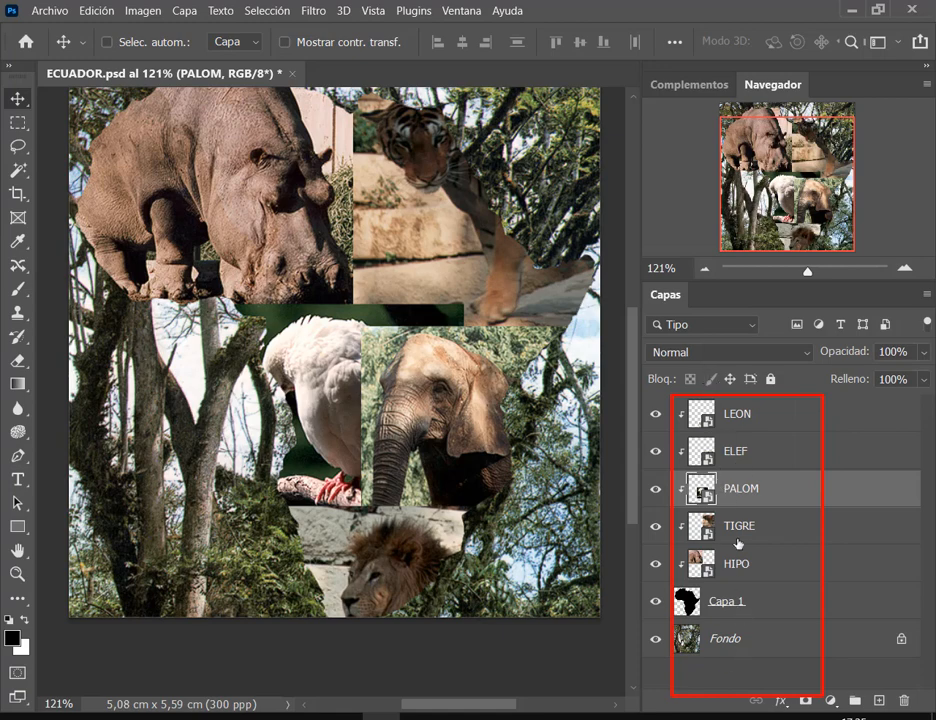
# Turn on layer auto-select and move the tiger photo right, away from the hippopotamus, to expose a strip of the black silhouette.
pyautogui.click(107, 42)
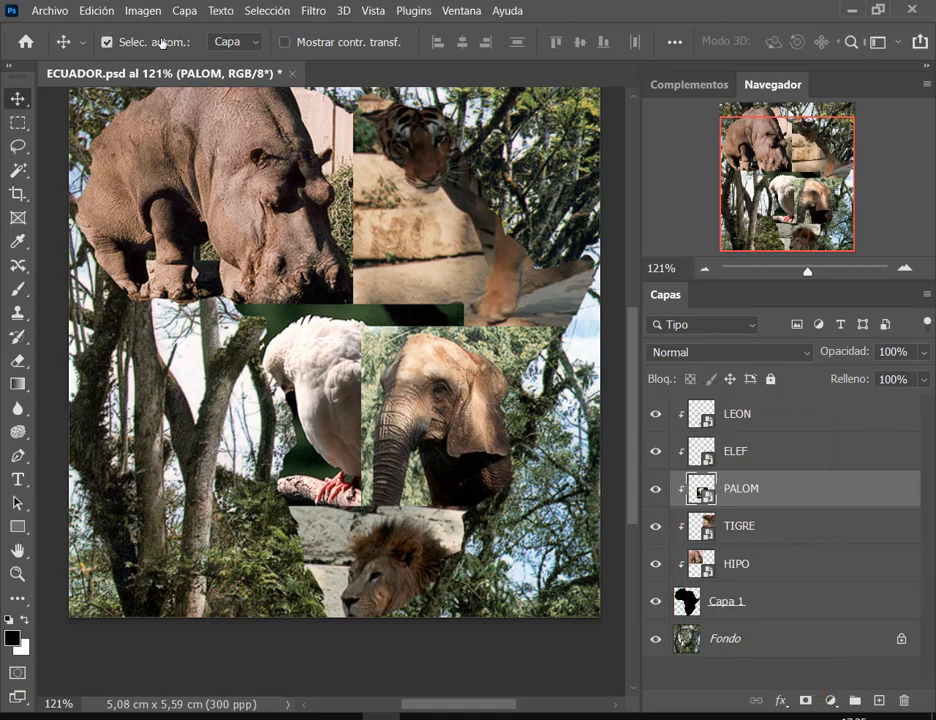
pyautogui.moveTo(412, 216)
pyautogui.mouseDown()
pyautogui.moveTo(422, 210)
pyautogui.moveTo(483, 234)
pyautogui.moveTo(416, 219)
pyautogui.moveTo(418, 211)
pyautogui.mouseUp()
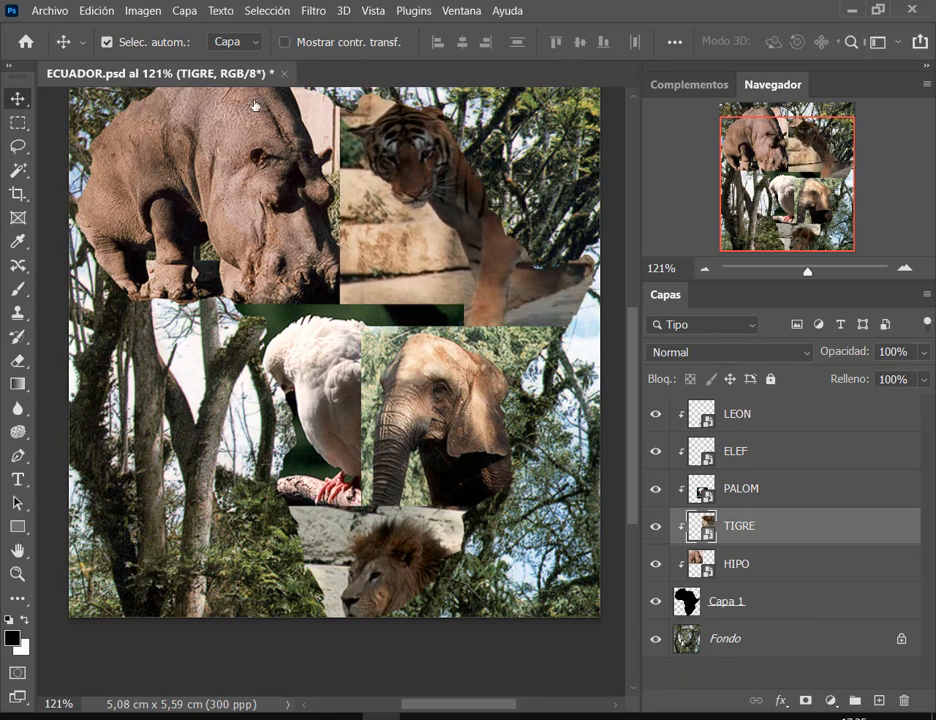
pyautogui.moveTo(203, 90); pyautogui.dragTo(215, 148)
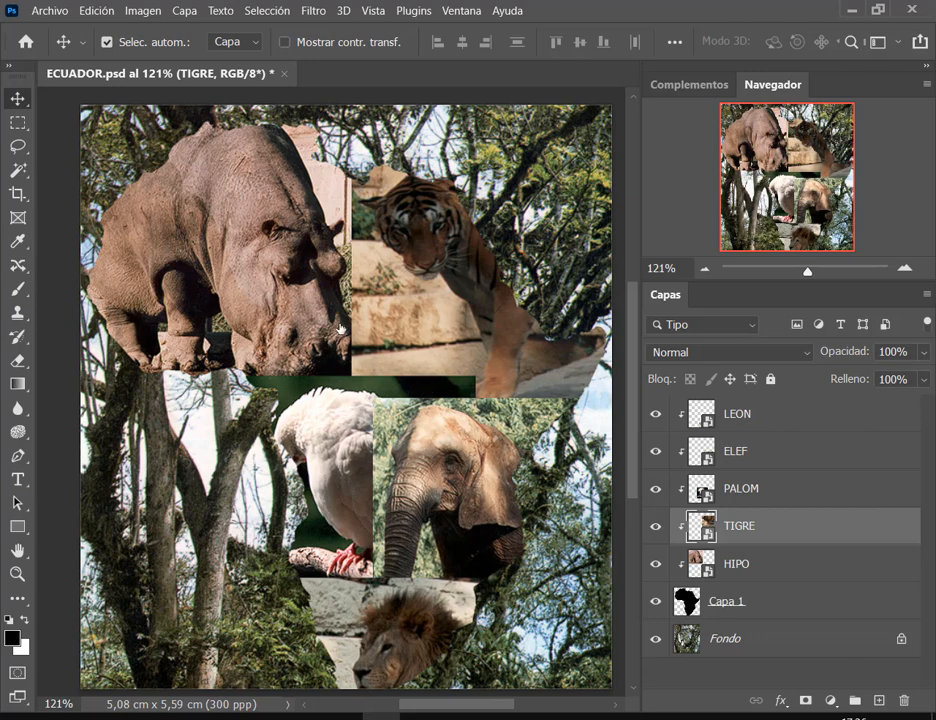
pyautogui.moveTo(390, 252); pyautogui.dragTo(406, 270)
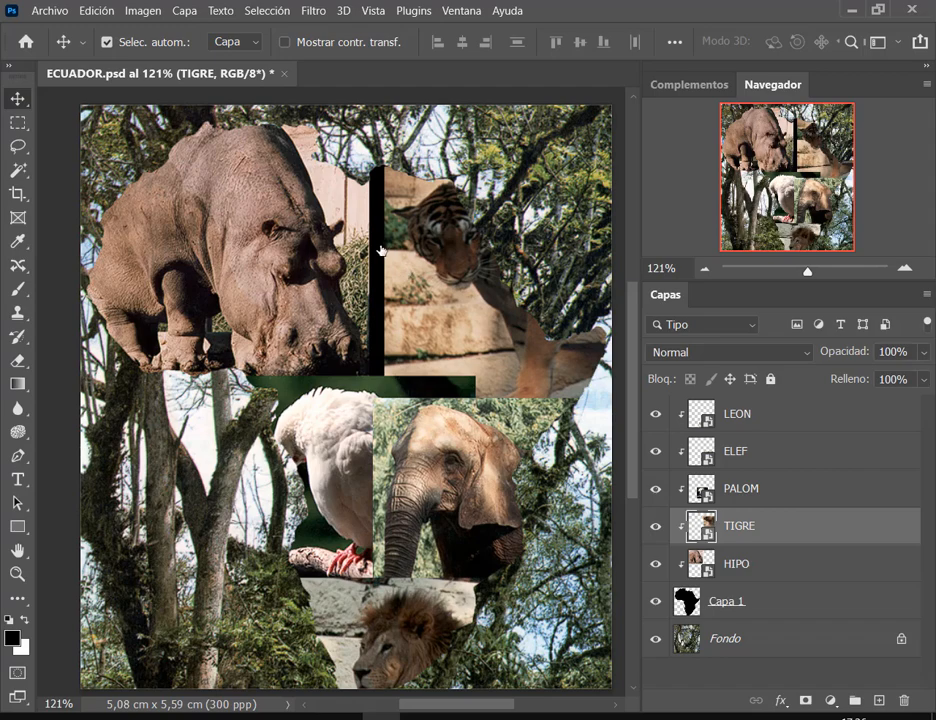
# Try moving the Africa silhouette layer Capa 1 down and left by its exposed black strip, and undo the shifts.
pyautogui.moveTo(363, 238); pyautogui.dragTo(388, 252)
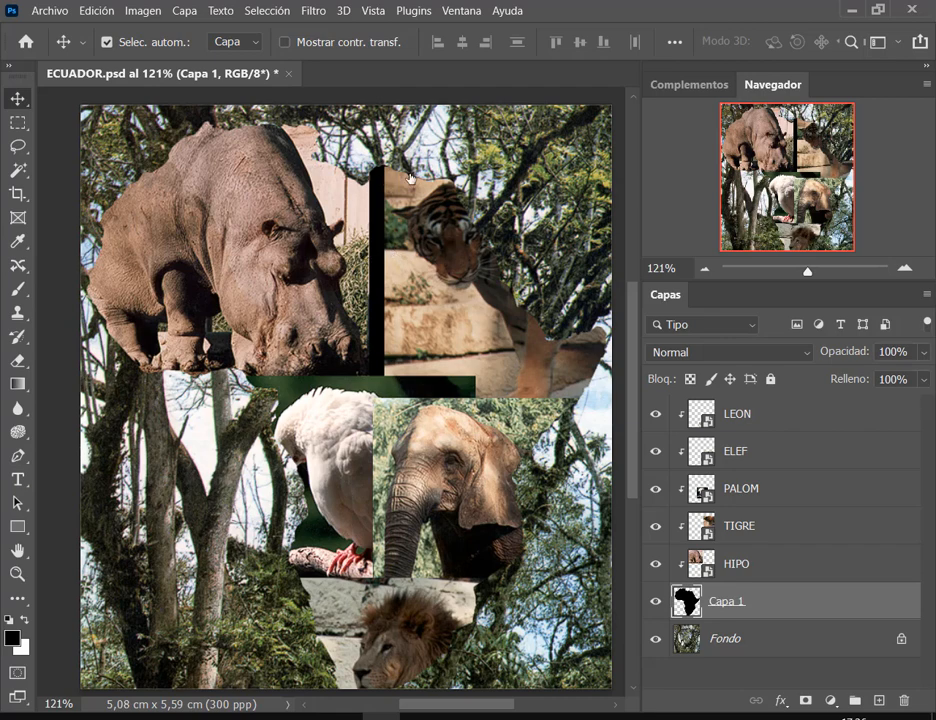
pyautogui.moveTo(290, 133); pyautogui.dragTo(236, 200)
pyautogui.press('ctrl')
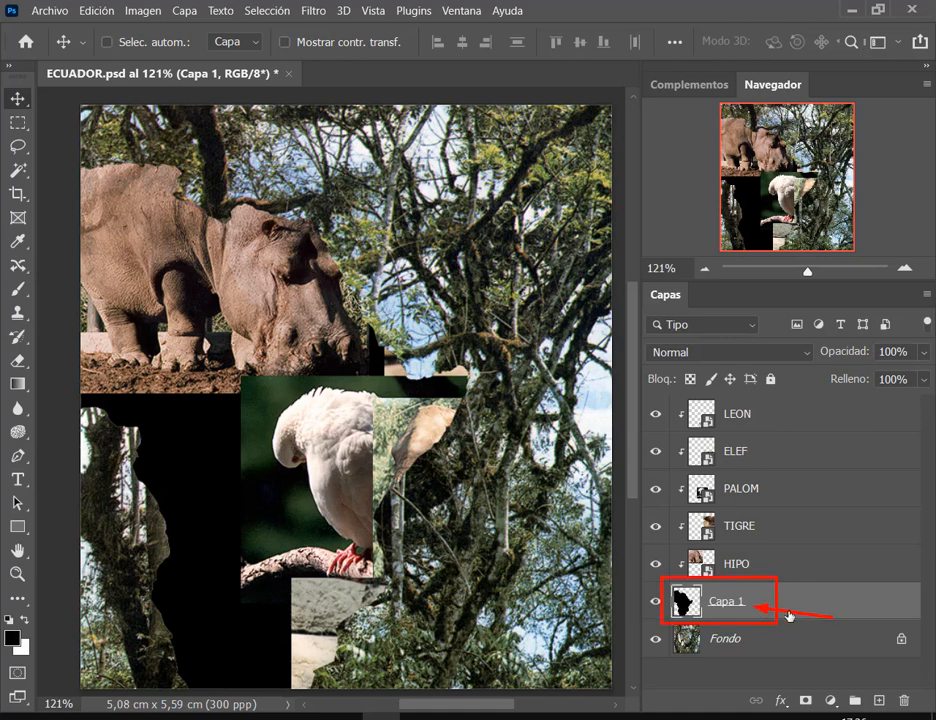
pyautogui.moveTo(527, 403); pyautogui.dragTo(434, 242)
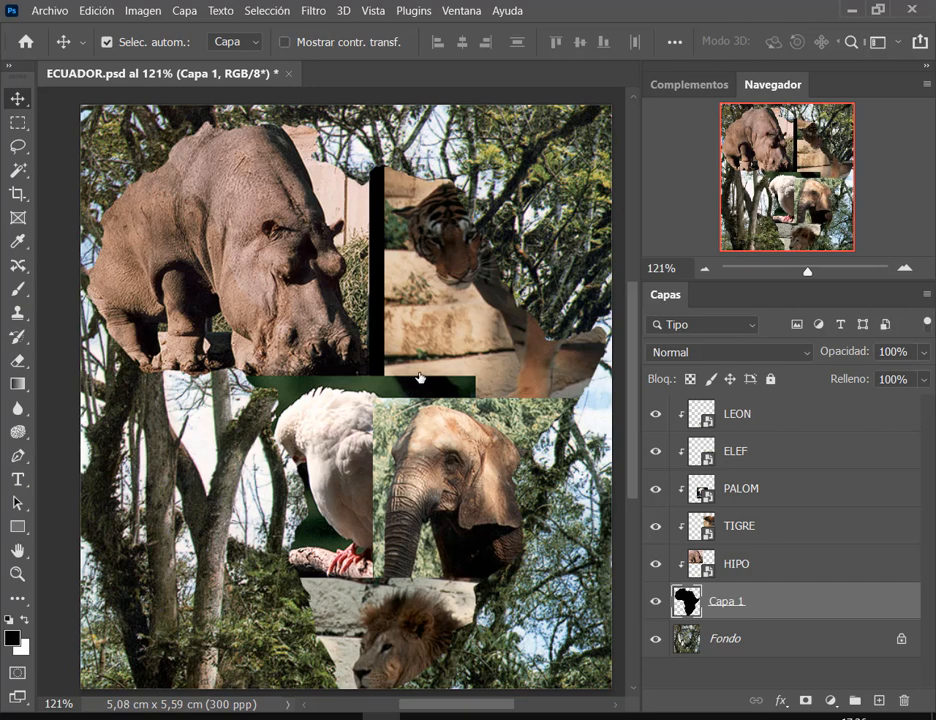
pyautogui.moveTo(419, 377); pyautogui.dragTo(432, 369)
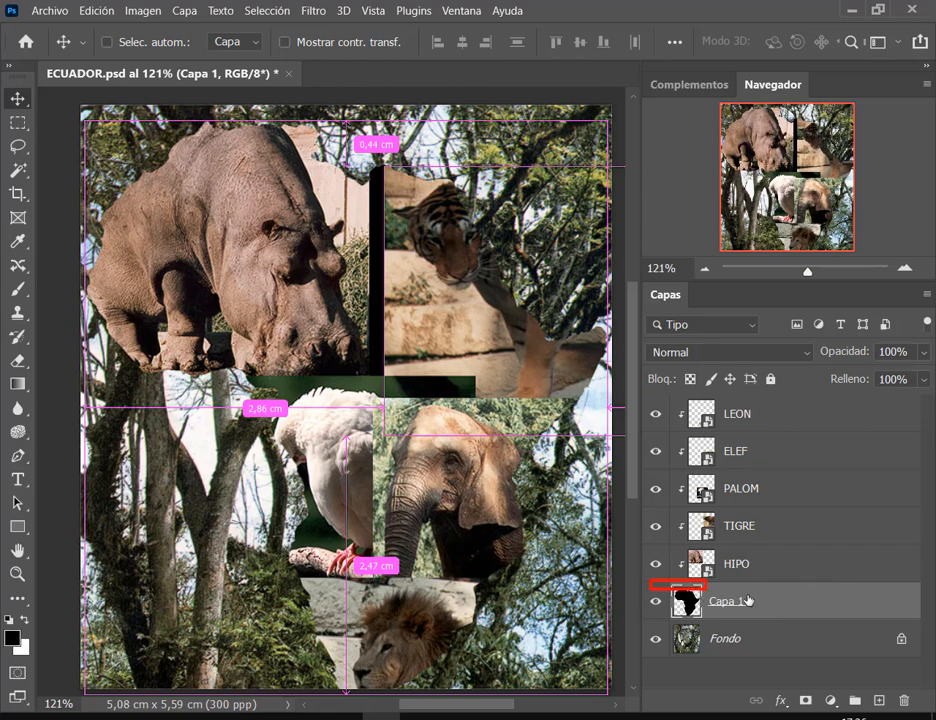
pyautogui.press('ctrl')
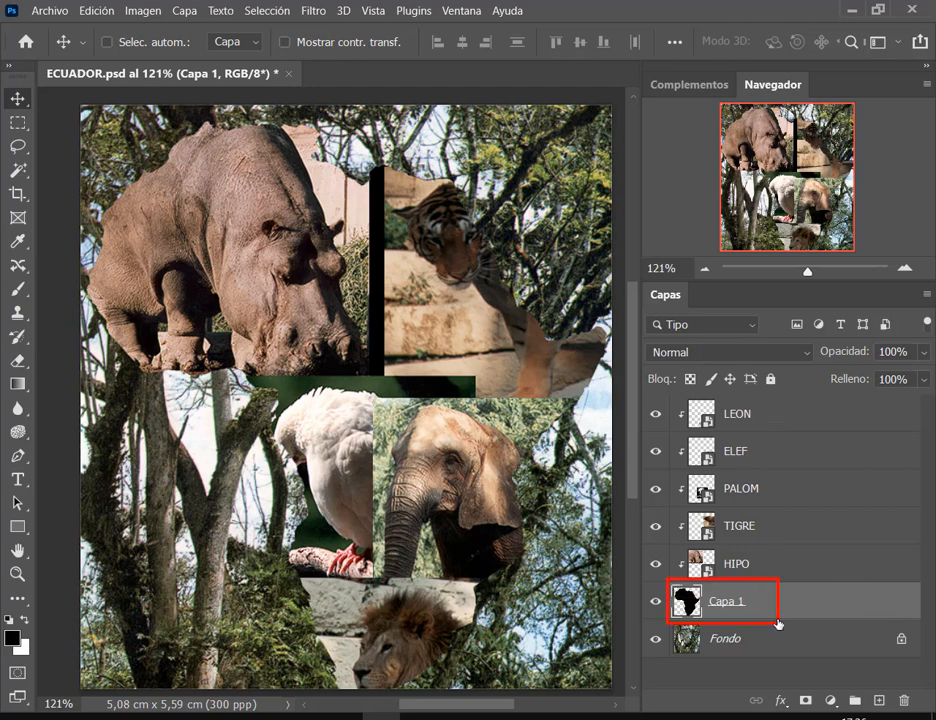
# Lock Capa 1 completely, test moving it by the black strip between the hippopotamus and tiger, and unlock it.
pyautogui.click(771, 379)
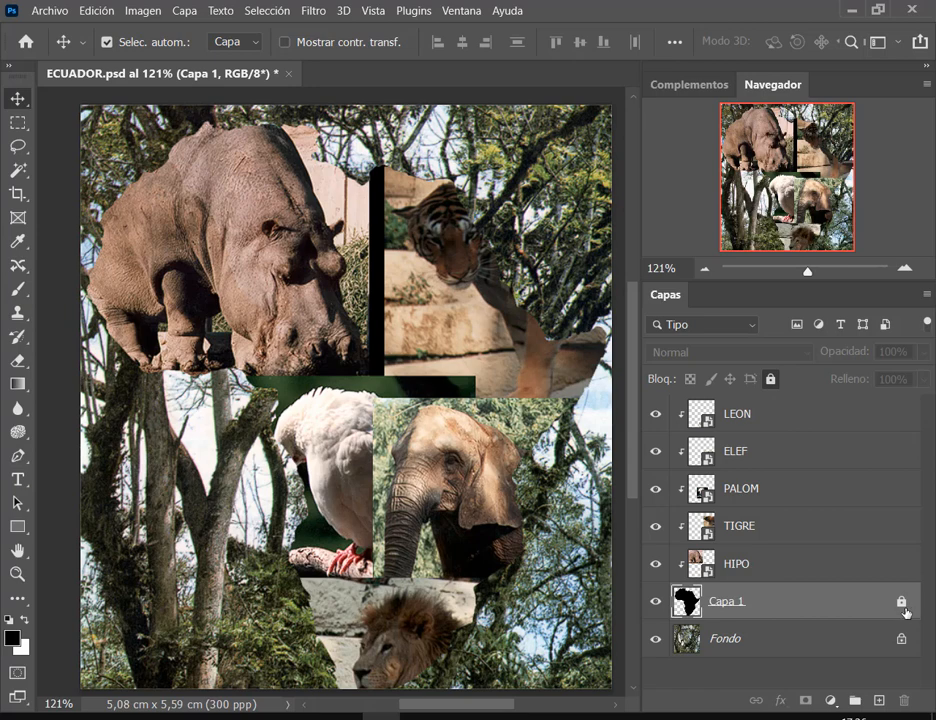
pyautogui.click(378, 318)
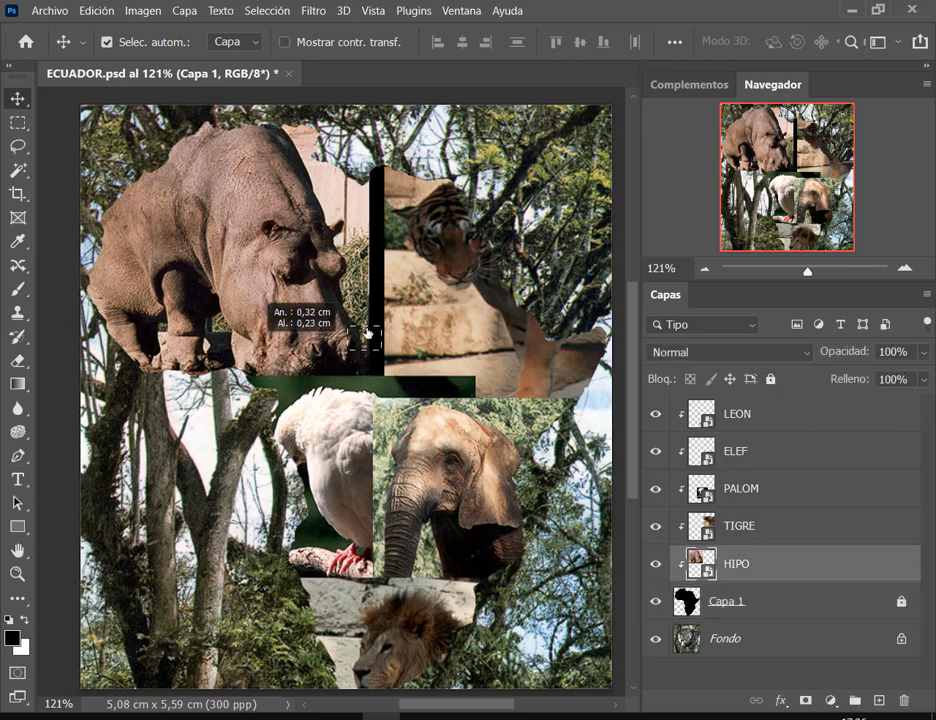
pyautogui.click(378, 292)
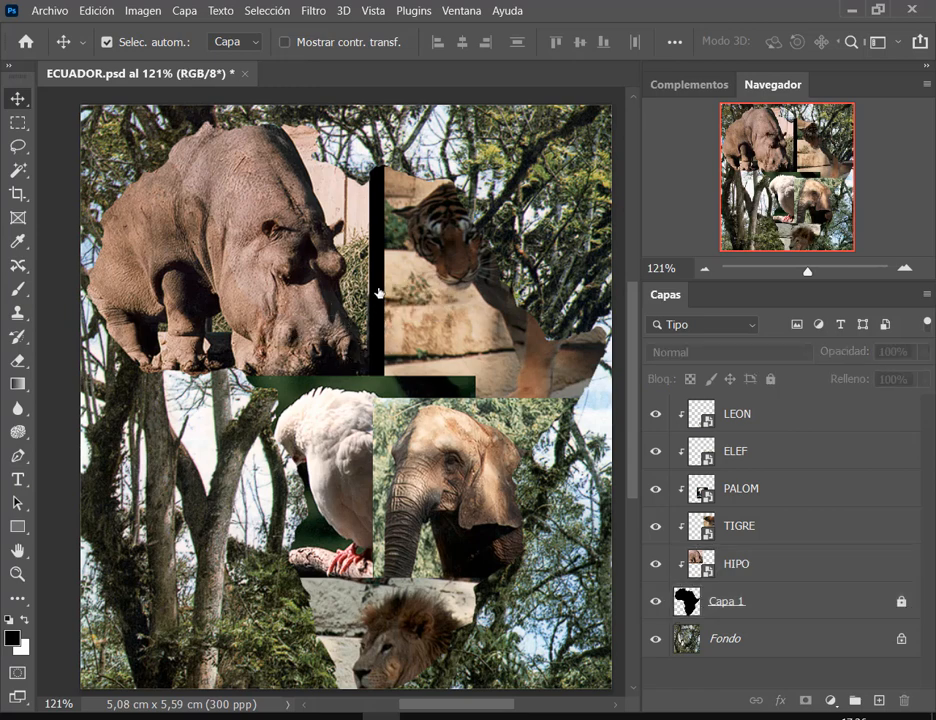
pyautogui.moveTo(378, 241)
pyautogui.mouseDown()
pyautogui.moveTo(376, 222)
pyautogui.moveTo(381, 257)
pyautogui.mouseUp()
pyautogui.moveTo(381, 200); pyautogui.dragTo(371, 230)
pyautogui.click(412, 304)
pyautogui.moveTo(420, 307); pyautogui.dragTo(401, 293)
pyautogui.click(436, 280)
pyautogui.click(854, 610)
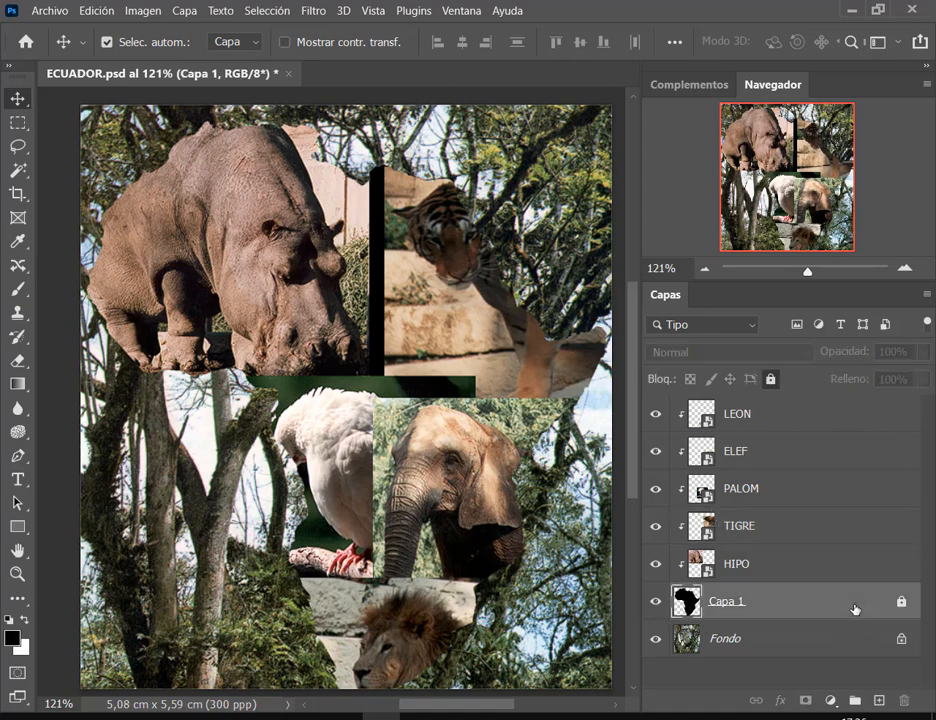
pyautogui.click(771, 380)
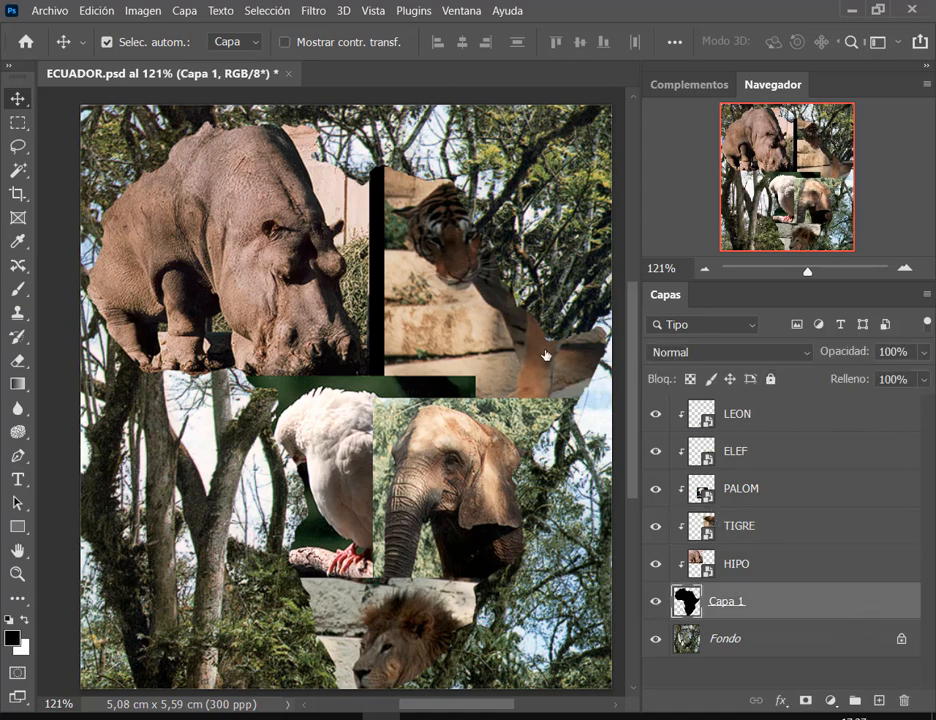
# With auto-select turned off, close the black gap by moving the tiger left and the hippopotamus right, and raise the dove slightly.
pyautogui.click(107, 42)
pyautogui.moveTo(449, 295); pyautogui.dragTo(438, 288)
pyautogui.keyDown('ctrl'); pyautogui.click(295, 295); pyautogui.keyUp('ctrl')
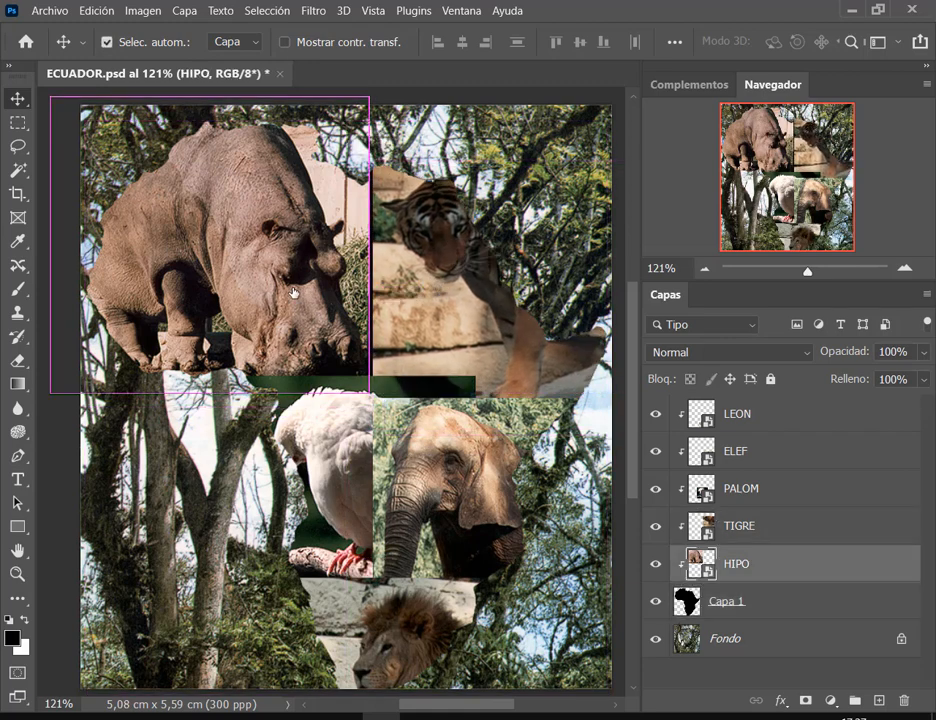
pyautogui.moveTo(295, 295); pyautogui.dragTo(303, 322)
pyautogui.keyDown('ctrl'); pyautogui.click(329, 444); pyautogui.keyUp('ctrl')
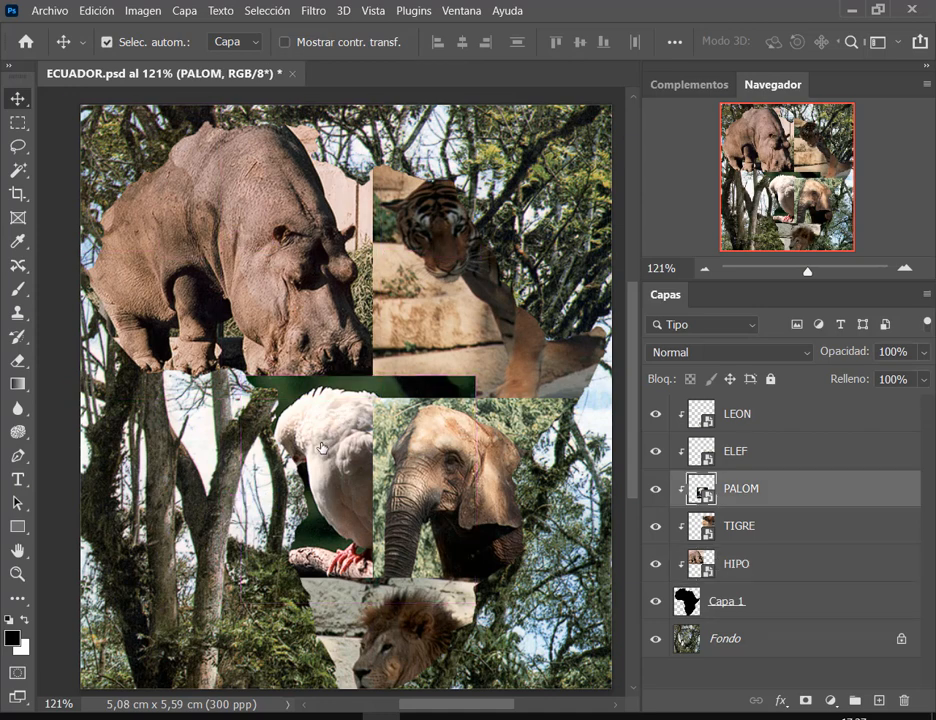
pyautogui.moveTo(329, 444)
pyautogui.mouseDown()
pyautogui.moveTo(338, 423)
pyautogui.moveTo(327, 432)
pyautogui.mouseUp()
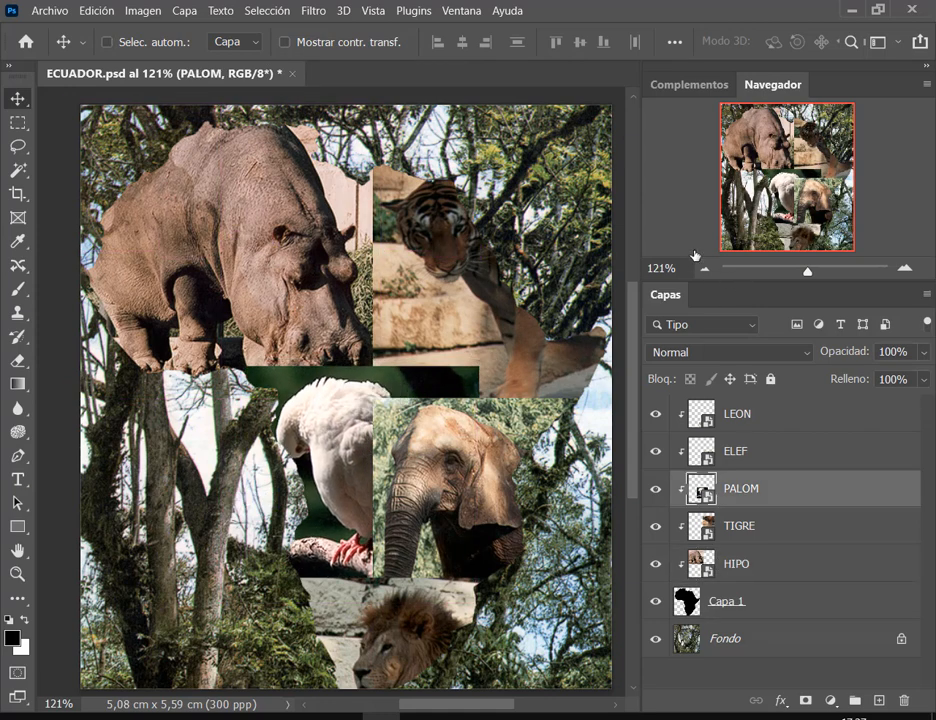
# Check the collage up close and as a whole, and save ECUADOR.psd.
pyautogui.scroll(2, 443, 384)
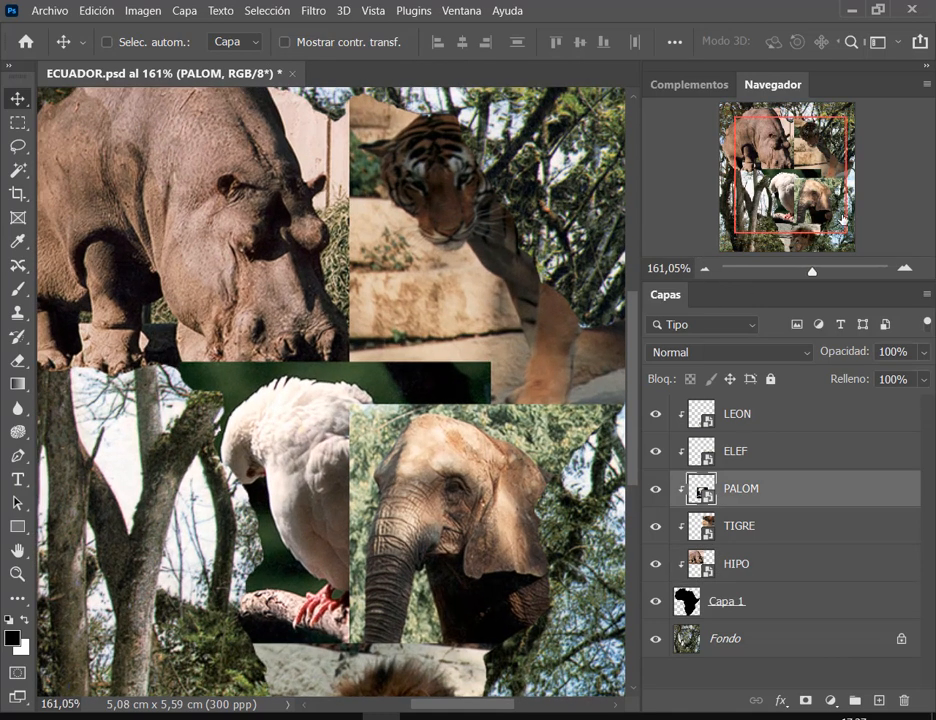
pyautogui.scroll(1, 600, 157)
pyautogui.moveTo(820, 231); pyautogui.dragTo(818, 237)
pyautogui.scroll(-4, 385, 503)
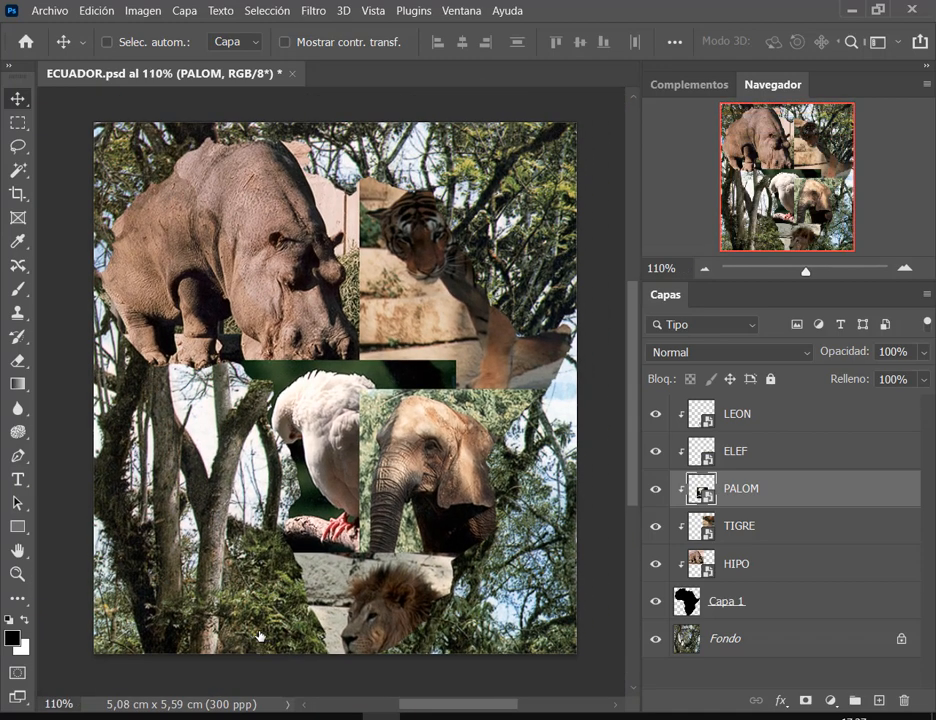
pyautogui.click(50, 10)
pyautogui.click(70, 205)
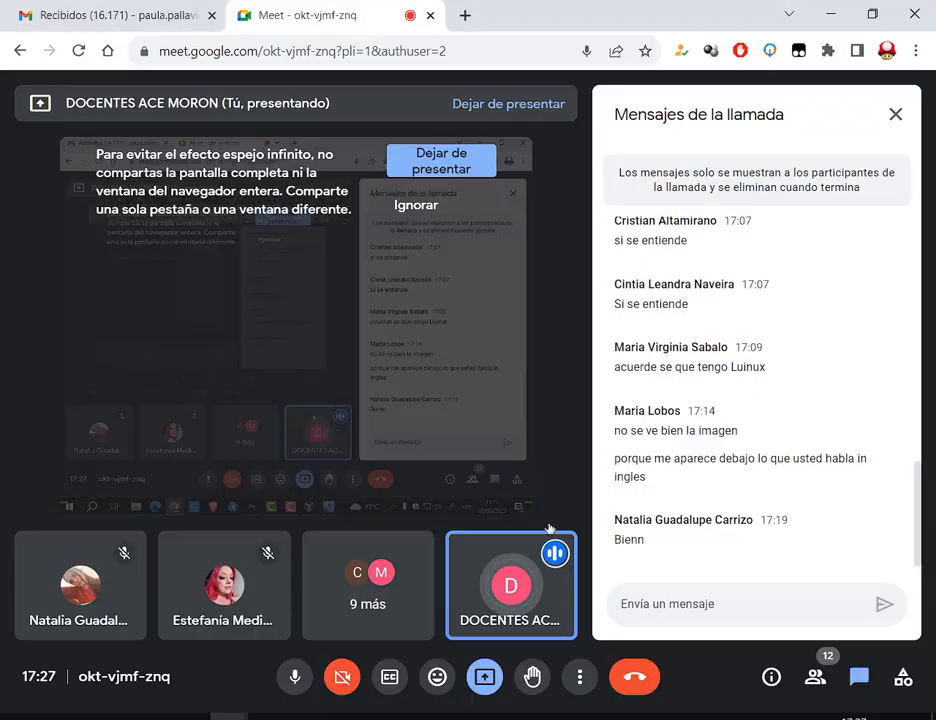
# Switch to the Google Meet call to check its chat, and return to Photoshop.
pyautogui.click(173, 713)
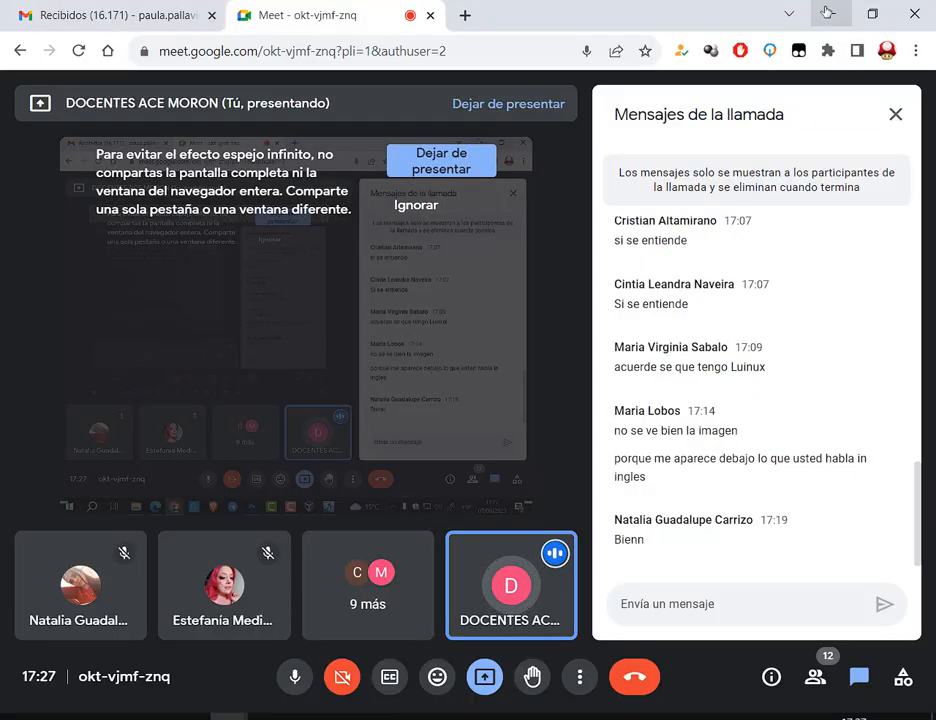
pyautogui.hotkey('alt', 'Tab')
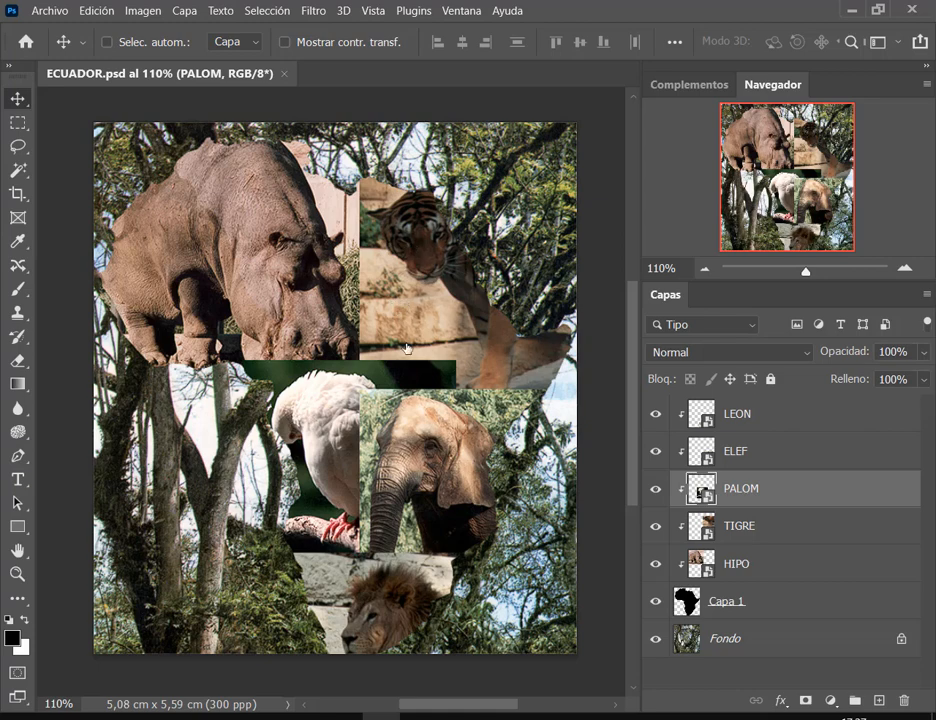
# Lower the dove so its photo starts level with the elephant photo, and move the lion slightly up and left.
pyautogui.moveTo(455, 393); pyautogui.dragTo(448, 423)
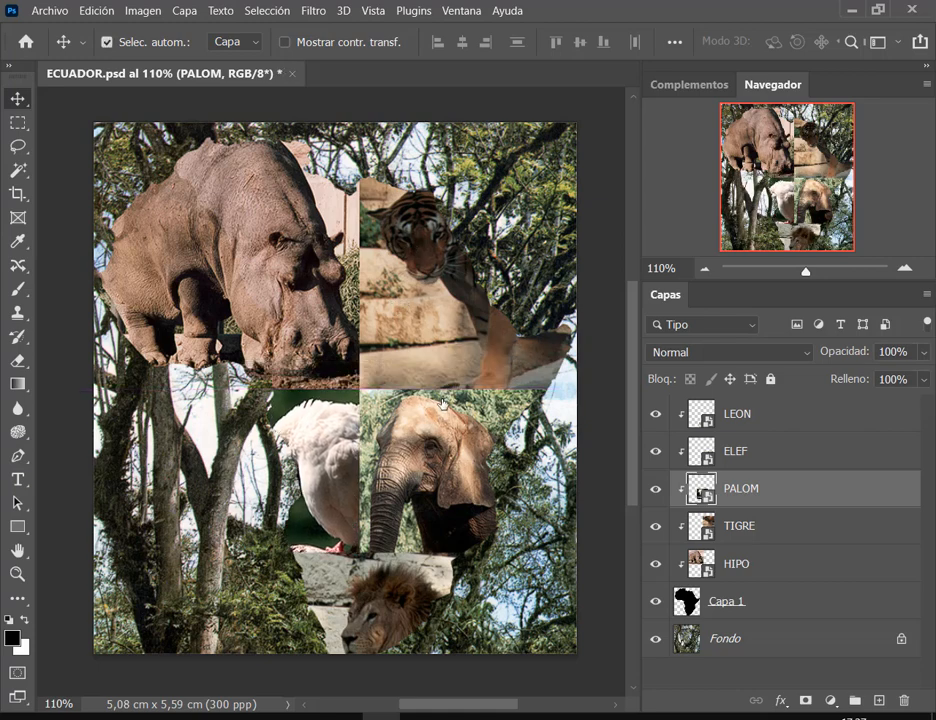
pyautogui.moveTo(405, 590); pyautogui.dragTo(366, 557)
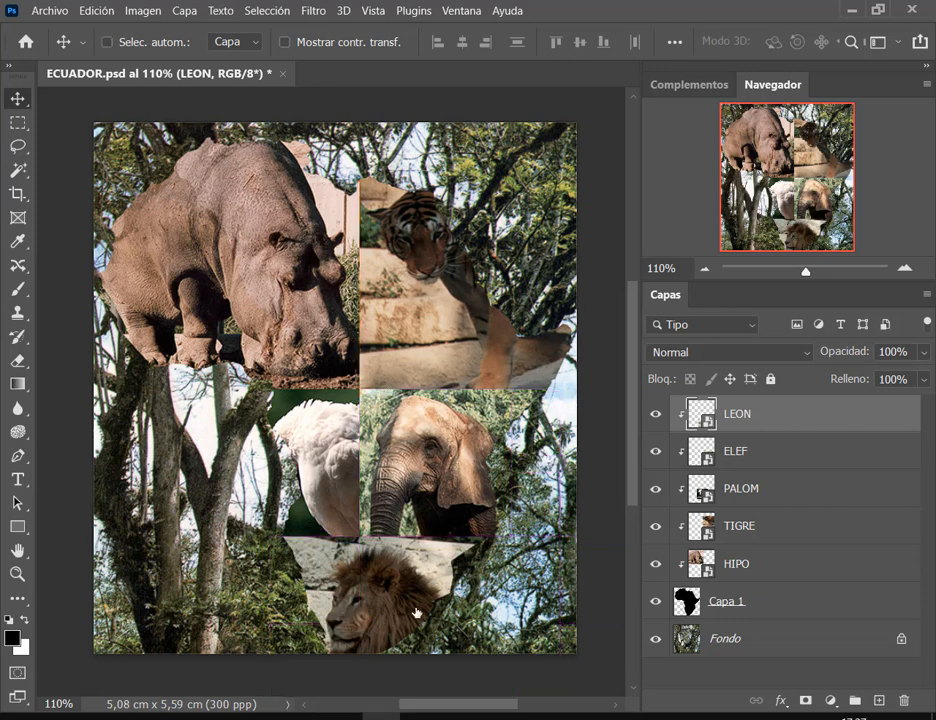
# Consult the Collage Afrika.pdf reference, and hide the PALOM, ELEF and LEON layers in ECUADOR.psd.
pyautogui.click(190, 716)
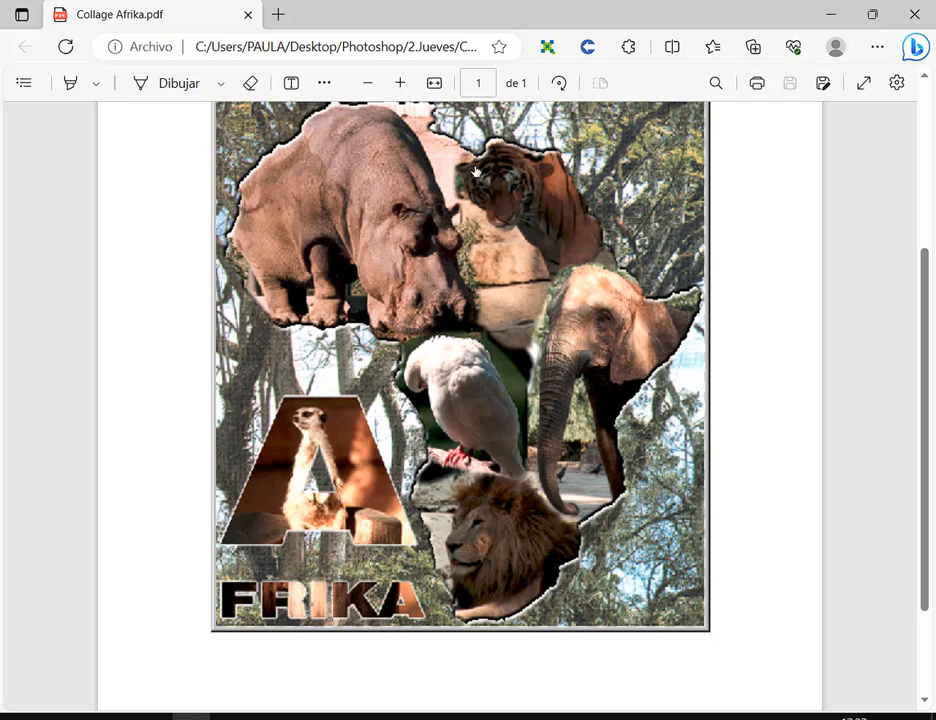
pyautogui.hotkey('alt', 'Tab')
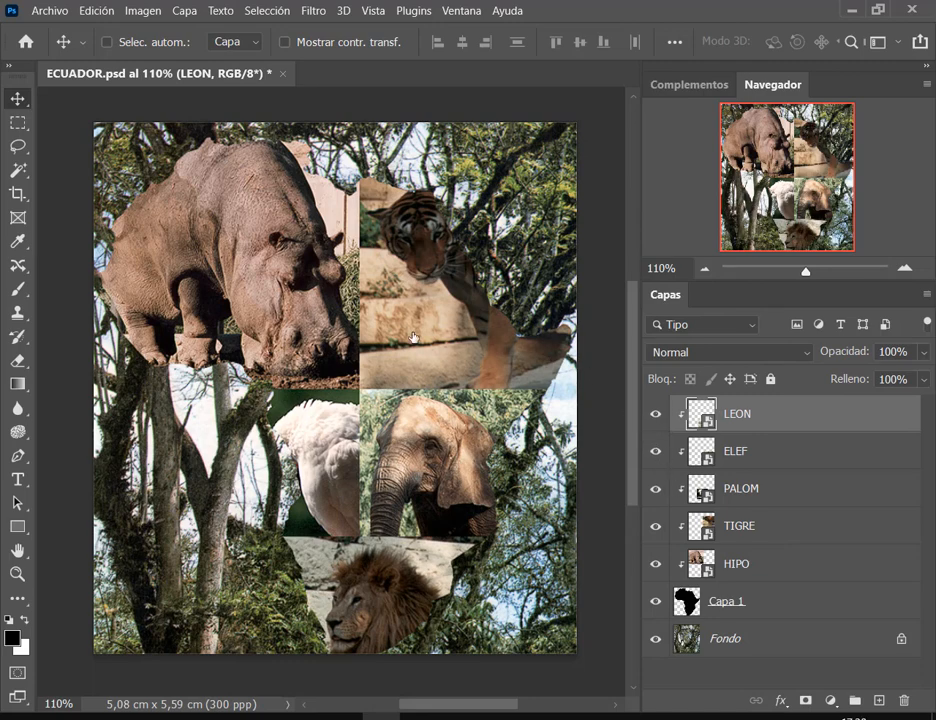
pyautogui.click(656, 489)
pyautogui.click(656, 451)
pyautogui.click(656, 414)
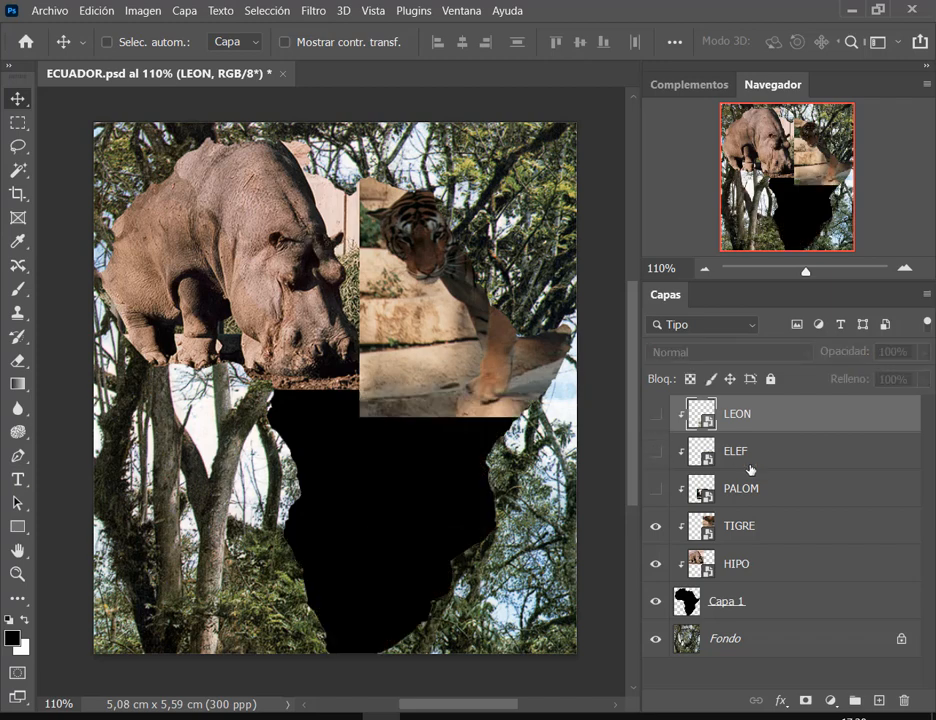
# Select the TIGRE layer and move the tiger photo left and slightly down so it overlaps the hippopotamus.
pyautogui.click(778, 536)
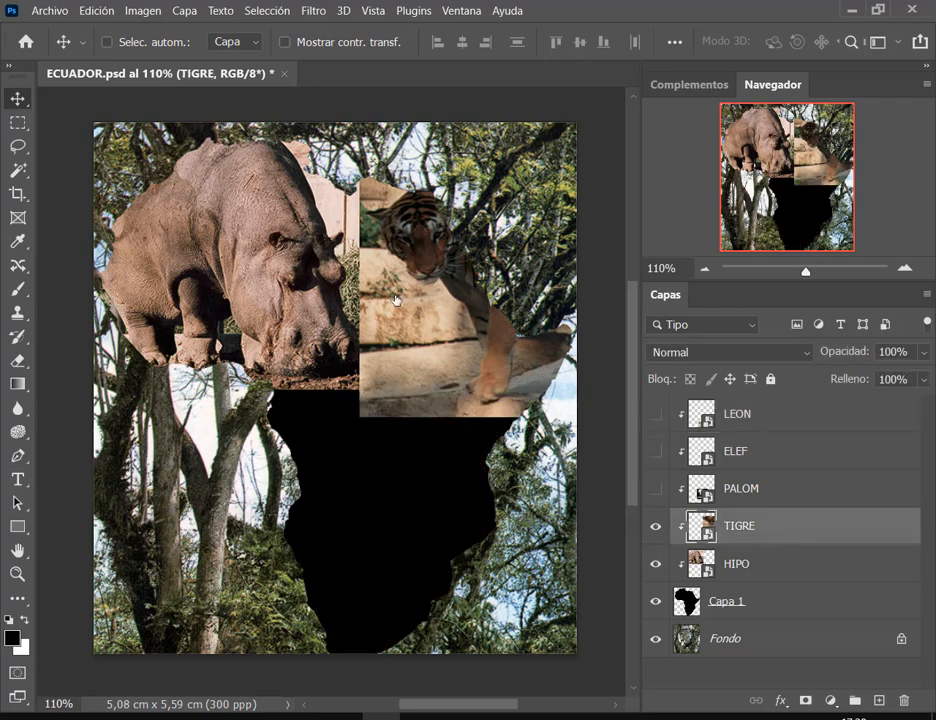
pyautogui.moveTo(389, 296); pyautogui.dragTo(409, 270)
pyautogui.scroll(5, 368, 249)
pyautogui.scroll(3, 368, 249)
pyautogui.scroll(-7, 401, 272)
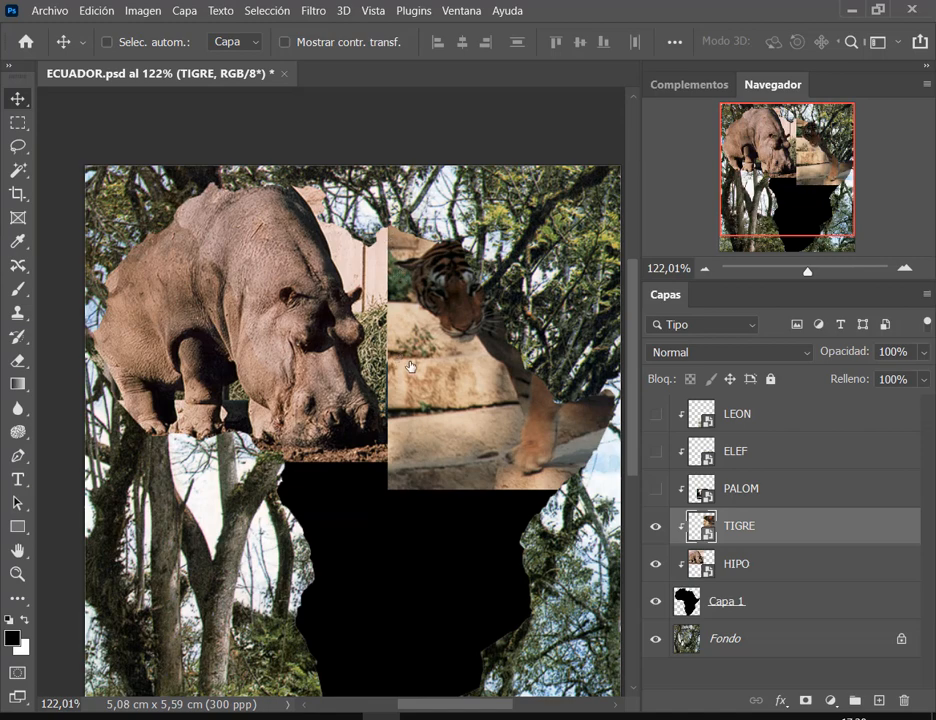
pyautogui.moveTo(485, 368); pyautogui.dragTo(445, 376)
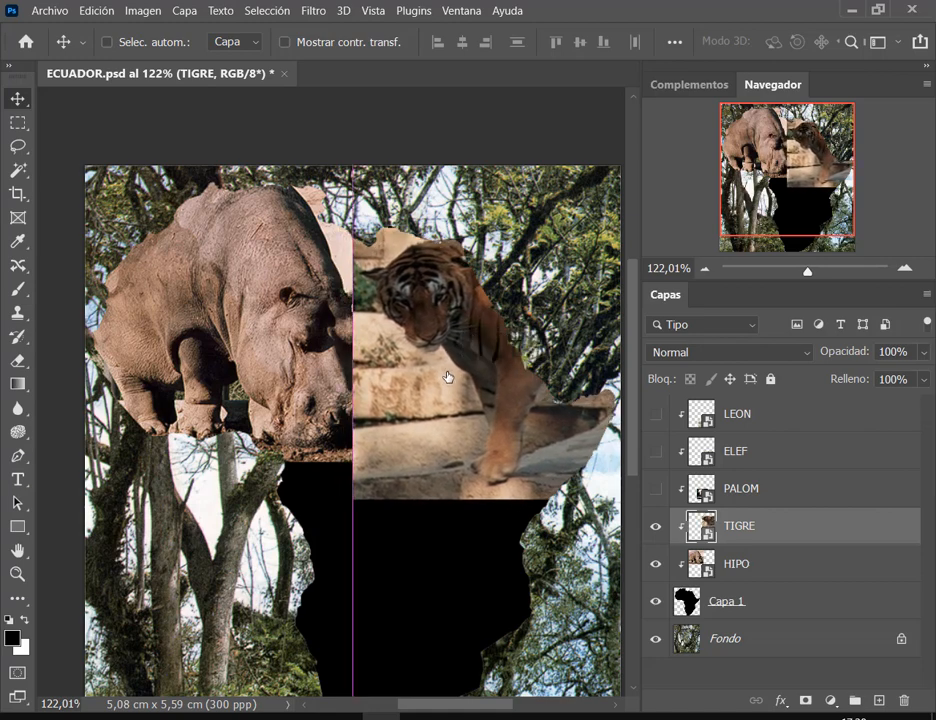
# Lower the TIGRE layer's opacity to 72% to shift it slightly left and up over the hippopotamus, and restore 100% opacity.
pyautogui.moveTo(855, 351); pyautogui.dragTo(826, 351)
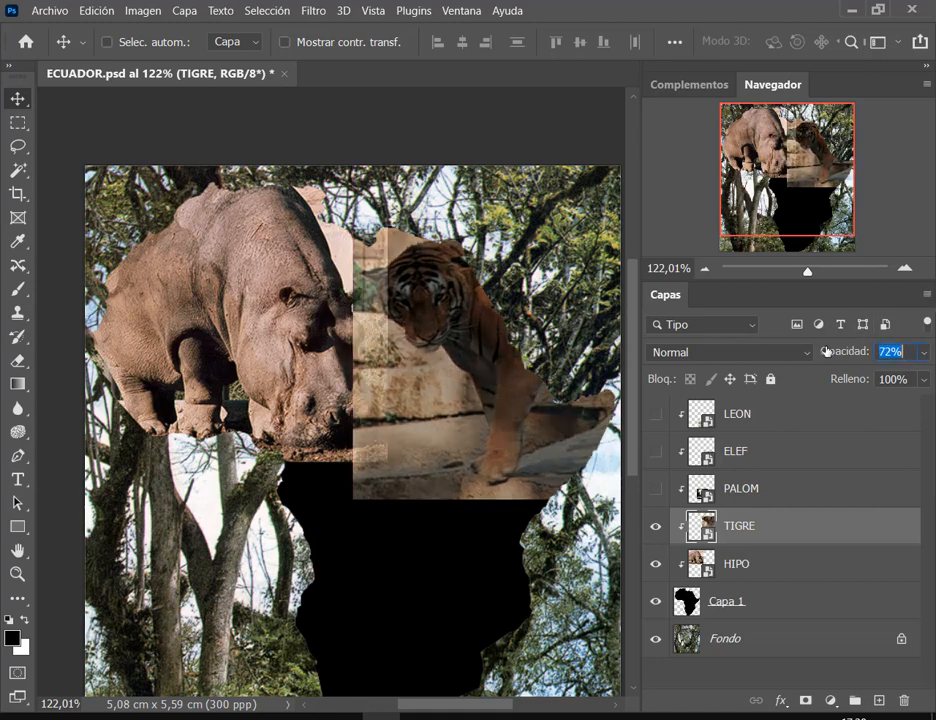
pyautogui.moveTo(447, 353); pyautogui.dragTo(425, 342)
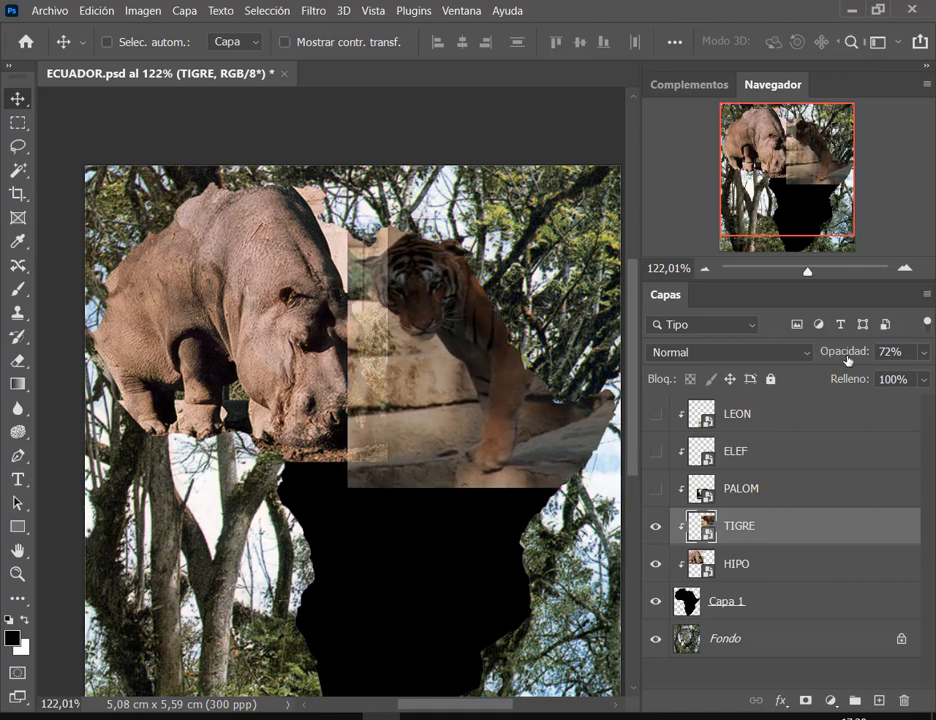
pyautogui.moveTo(846, 360); pyautogui.dragTo(925, 355)
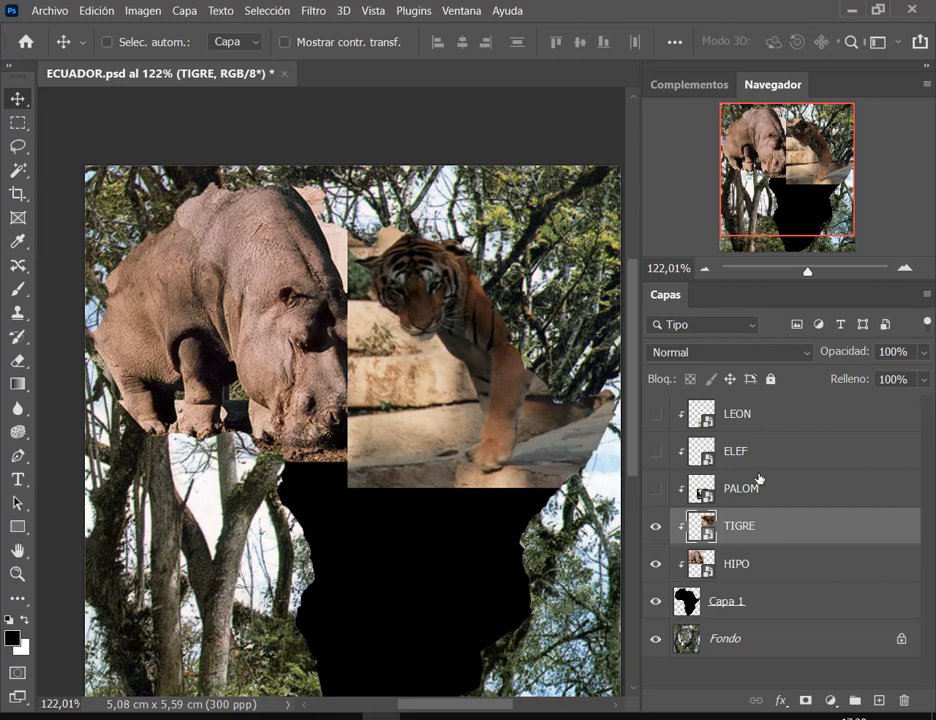
# Add a layer mask to the TIGRE layer.
pyautogui.press('ctrl')
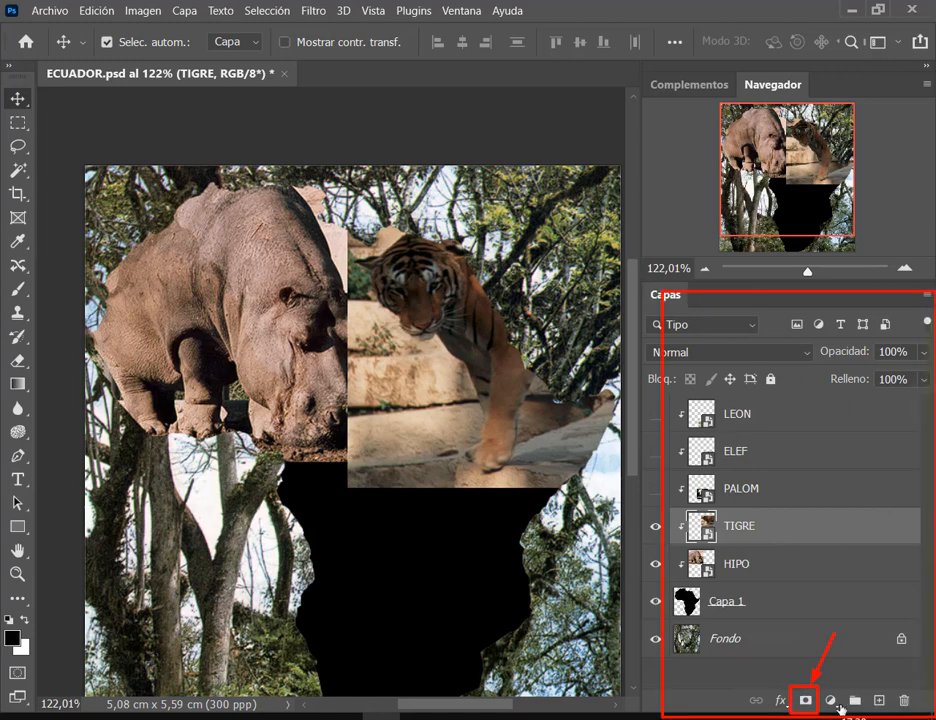
pyautogui.click(805, 700)
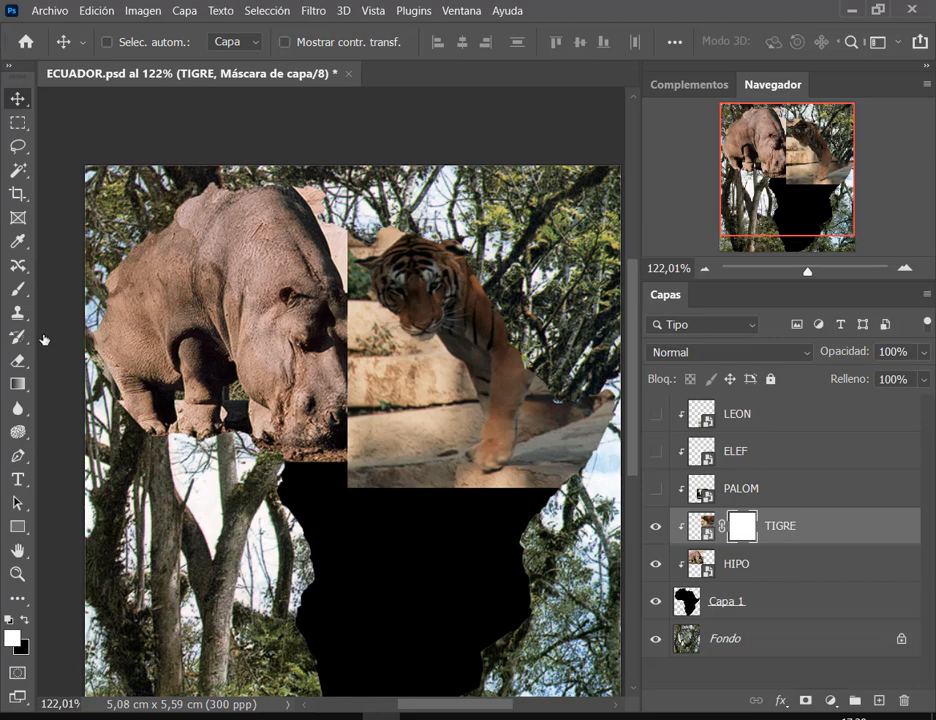
# Erase the tiger photo's edge over the hippopotamus's face on the TIGRE mask with a soft eraser at 72 px, then 30 px.
pyautogui.press('e')
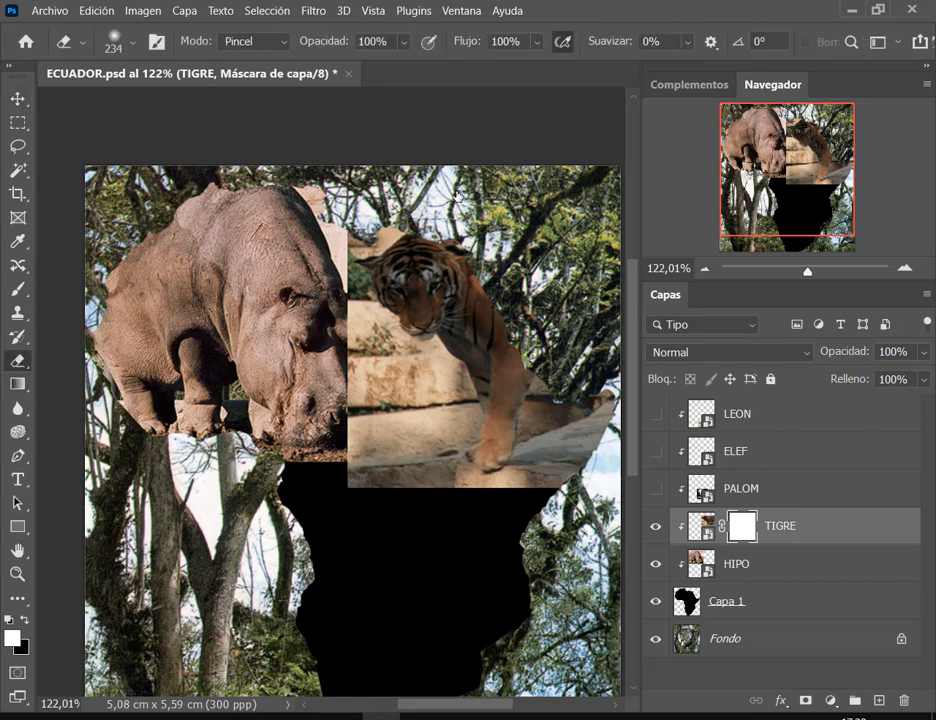
pyautogui.rightClick(424, 320)
pyautogui.write('72')
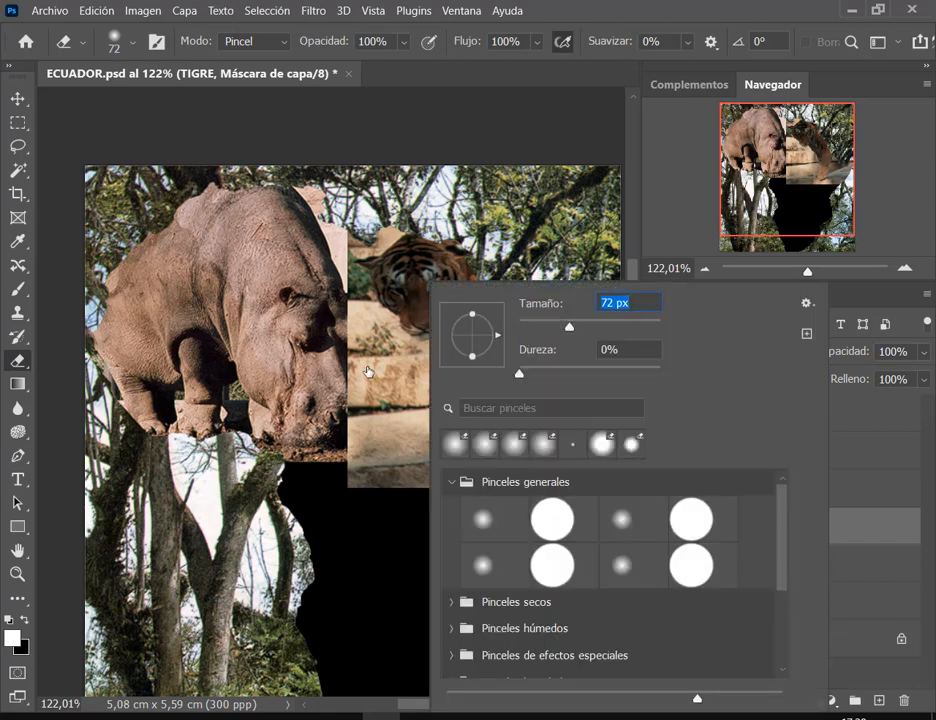
pyautogui.press('Return')
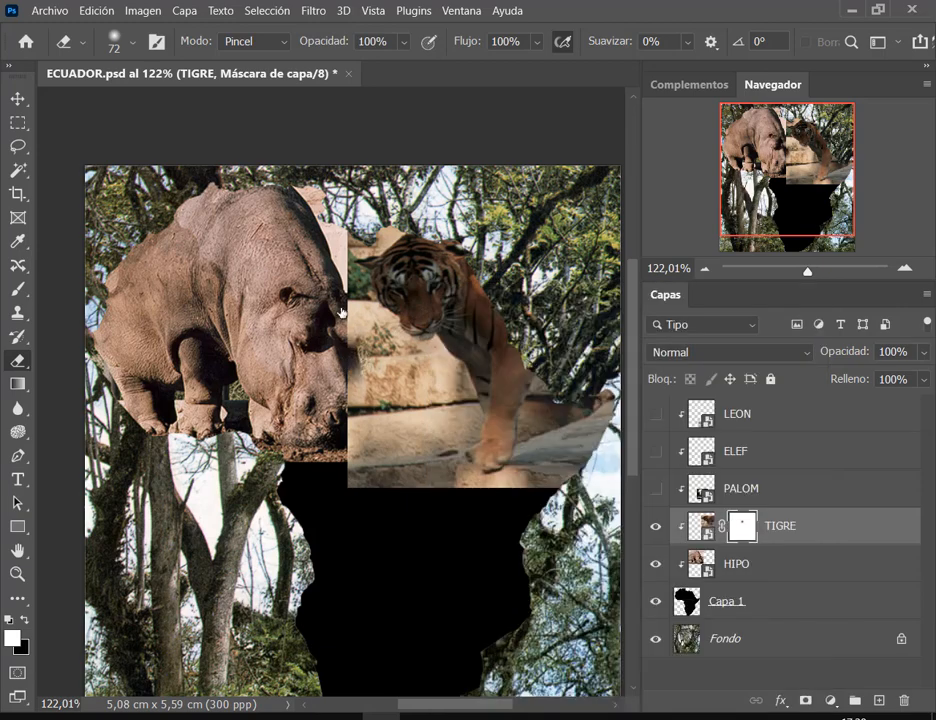
pyautogui.rightClick(395, 329)
pyautogui.write('30')
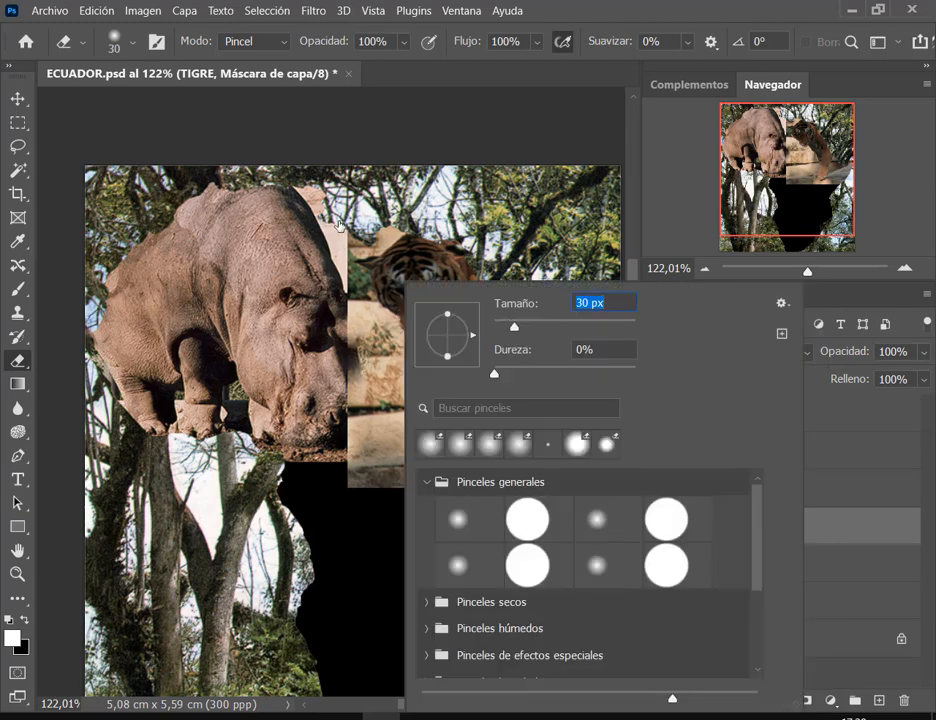
pyautogui.press('Return')
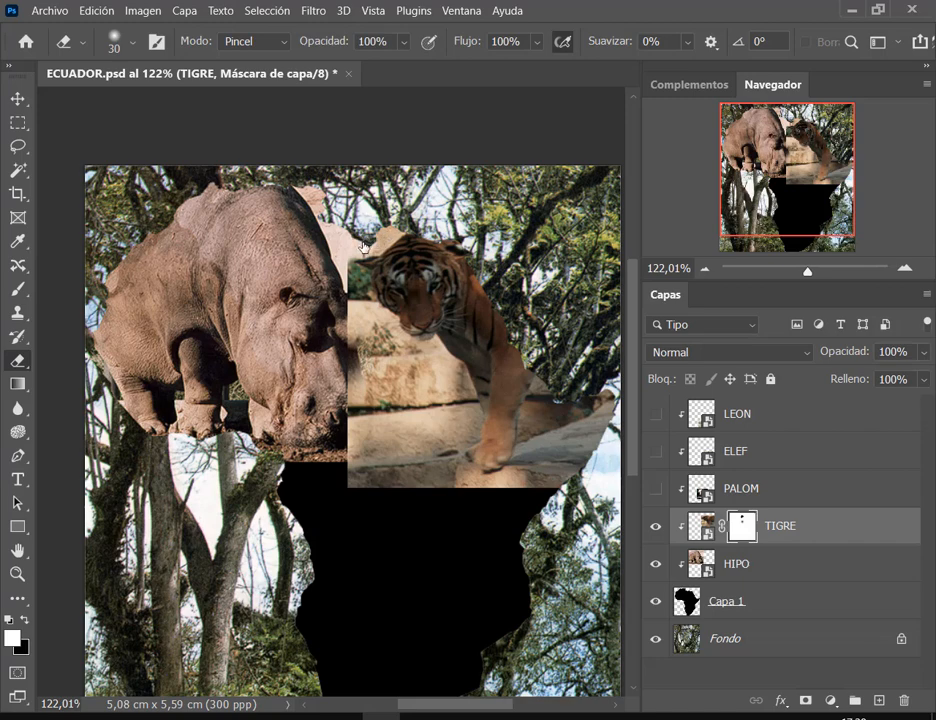
# Try erasing the rock beside and above the tiger's ear on the TIGRE mask, and undo the last eraser stroke.
pyautogui.click(364, 246)
pyautogui.moveTo(364, 246); pyautogui.dragTo(391, 232)
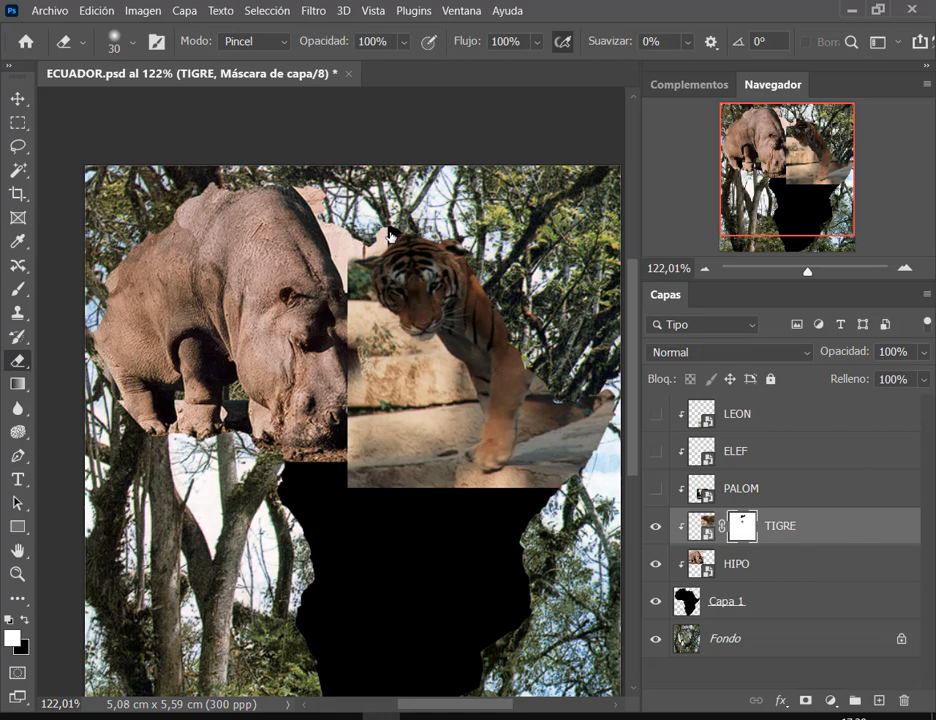
pyautogui.click(97, 11)
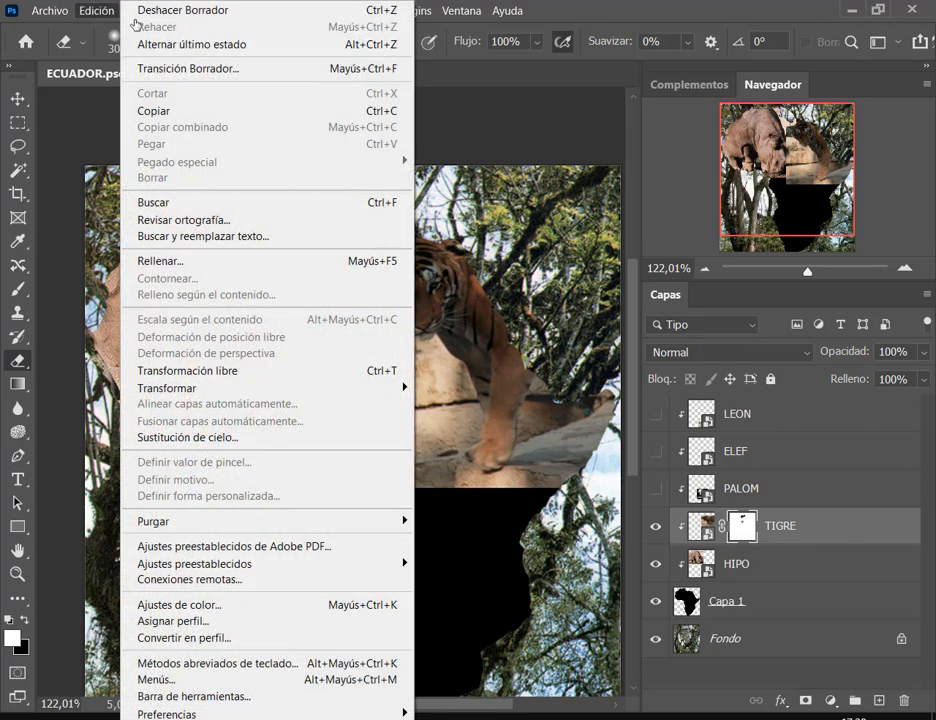
pyautogui.click(135, 14)
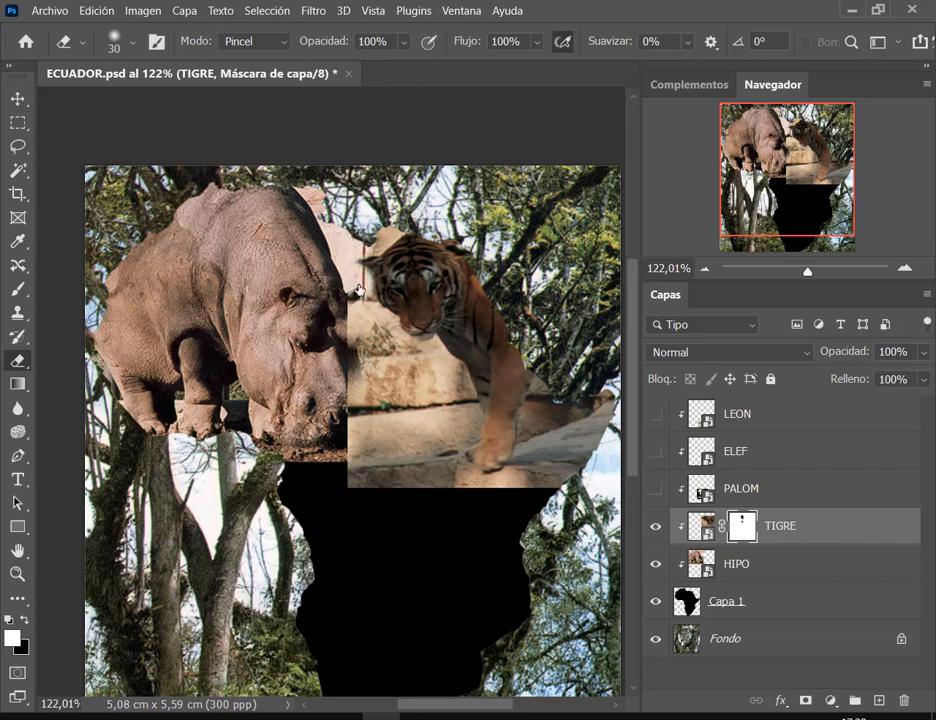
# Erase the tiger photo's straight edge along the hippopotamus's ear, face and snout on the TIGRE mask with the 30 px eraser.
pyautogui.click(356, 336)
pyautogui.click(364, 370)
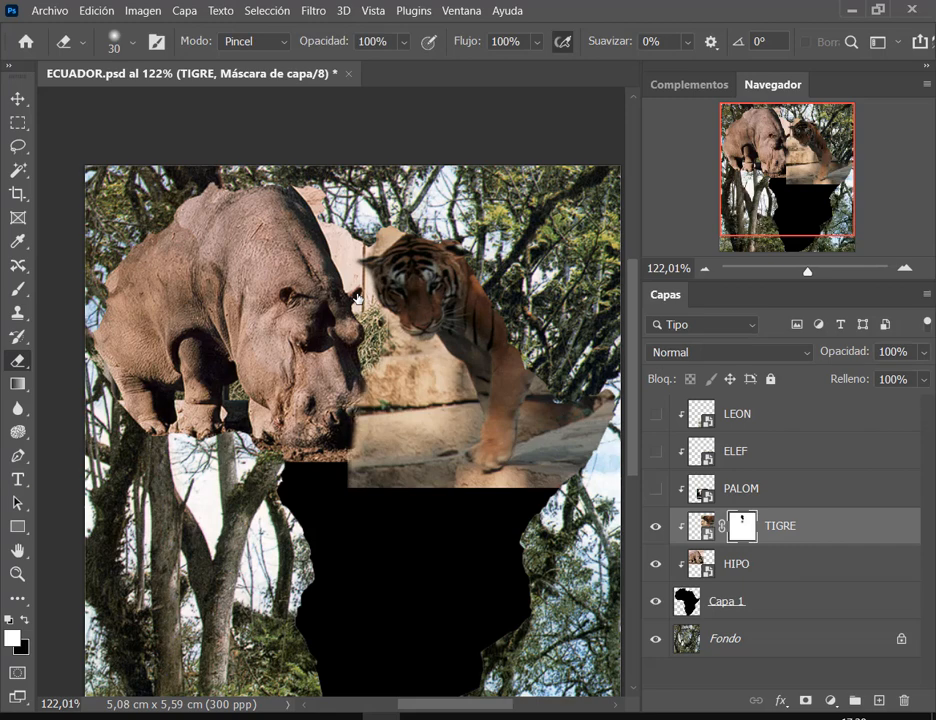
pyautogui.moveTo(357, 298); pyautogui.dragTo(341, 315)
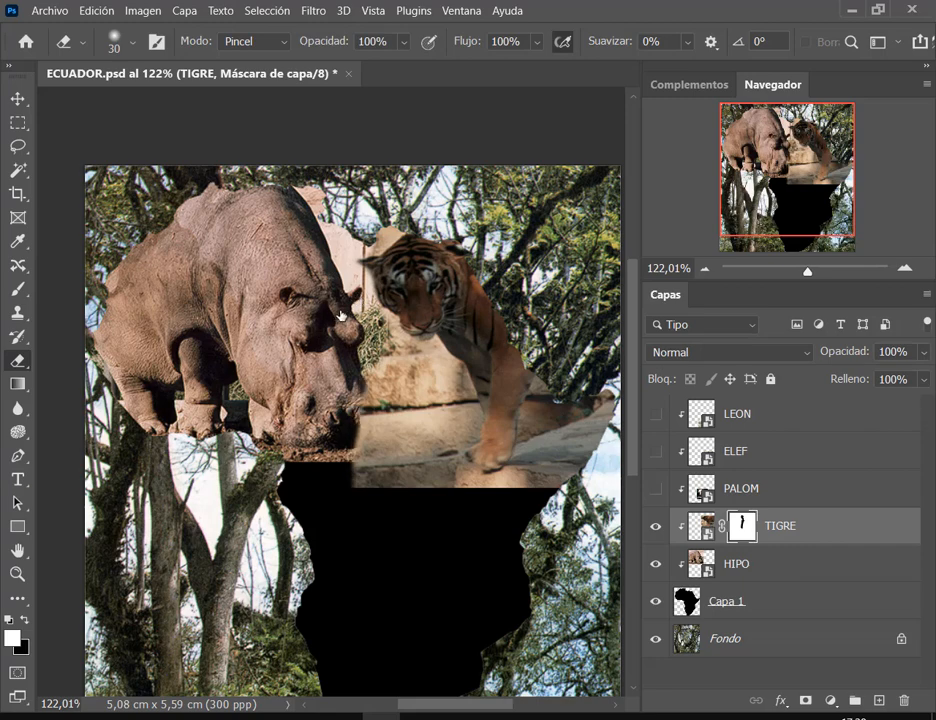
# Blend the tiger photo around the hippopotamus's snout on the TIGRE mask, enlarging the eraser to 41 px, then 59 px at 47% opacity.
pyautogui.rightClick(355, 310)
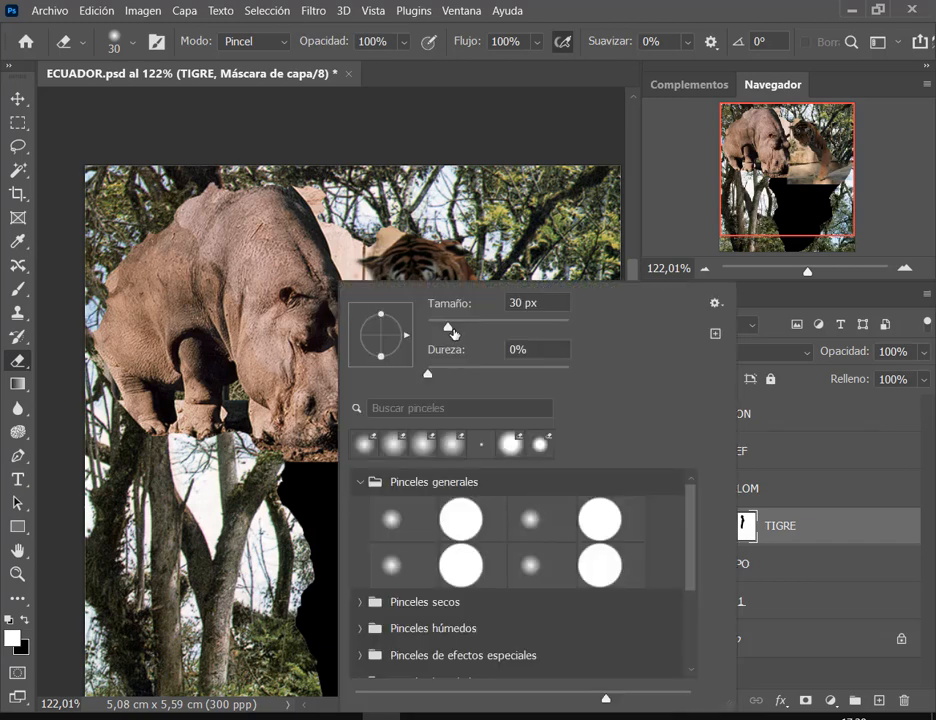
pyautogui.moveTo(453, 333); pyautogui.dragTo(456, 328)
pyautogui.moveTo(340, 42); pyautogui.dragTo(326, 42)
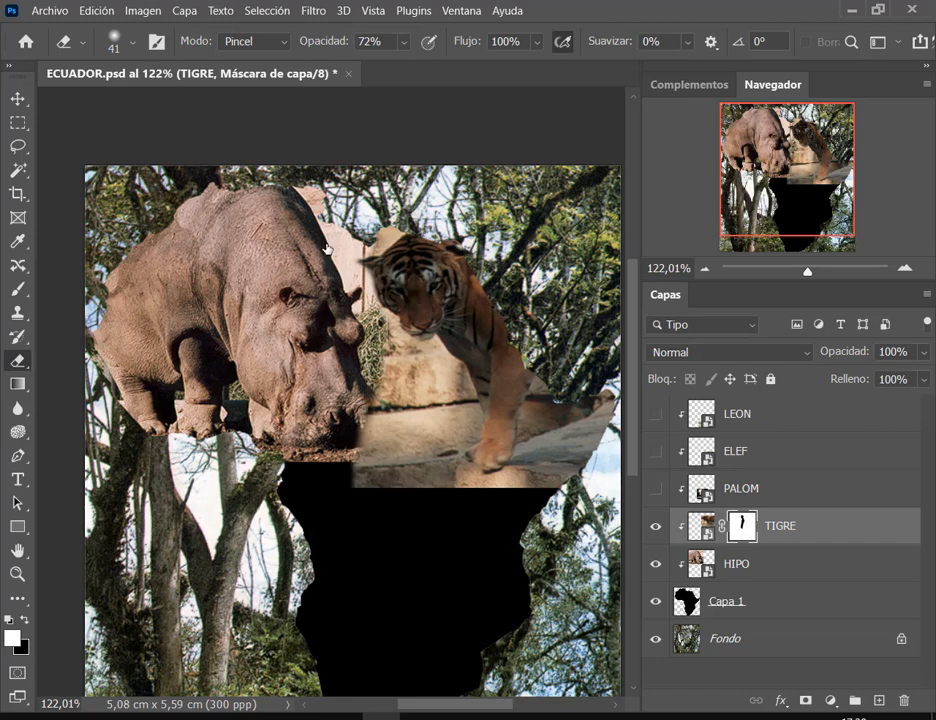
pyautogui.moveTo(325, 38); pyautogui.dragTo(298, 40)
pyautogui.rightClick(360, 407)
pyautogui.moveTo(486, 326); pyautogui.dragTo(498, 326)
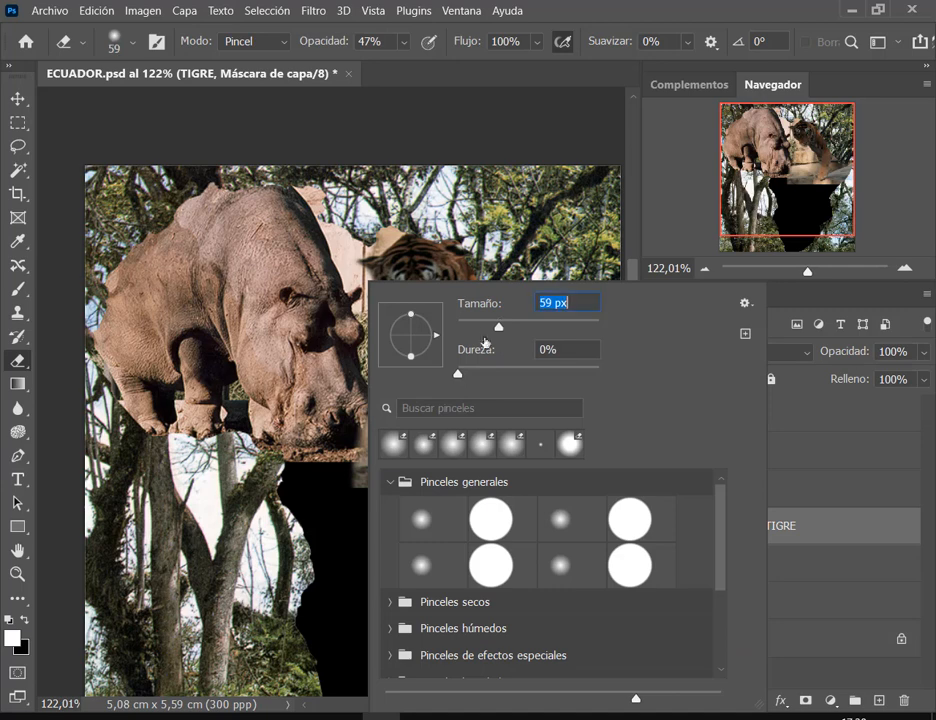
pyautogui.click(372, 396)
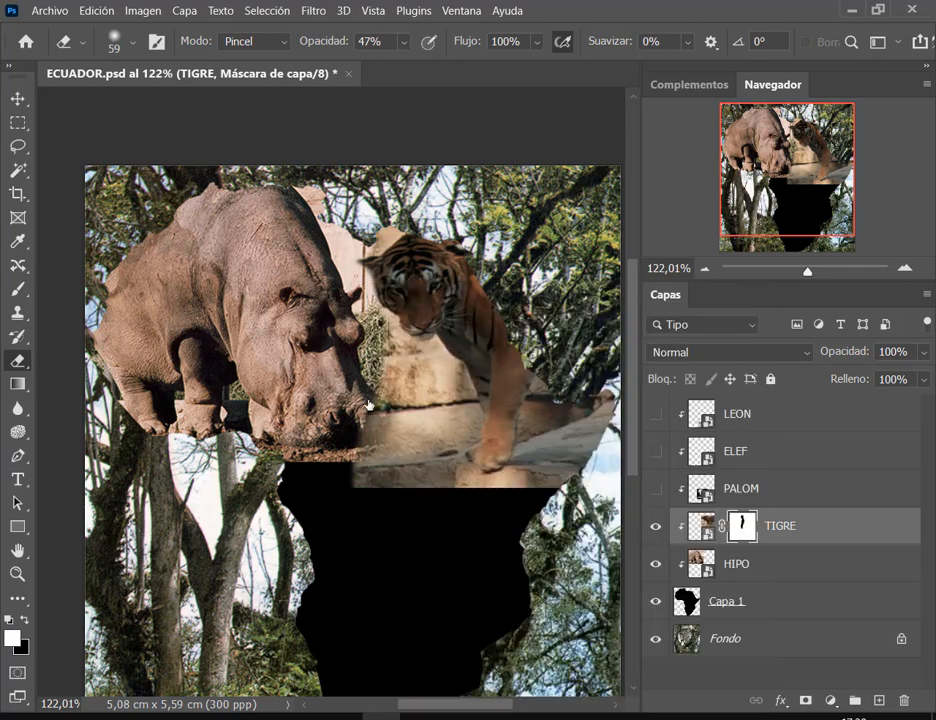
pyautogui.moveTo(369, 404)
pyautogui.mouseDown()
pyautogui.moveTo(361, 375)
pyautogui.moveTo(380, 368)
pyautogui.moveTo(385, 432)
pyautogui.moveTo(397, 393)
pyautogui.moveTo(372, 382)
pyautogui.moveTo(389, 396)
pyautogui.mouseUp()
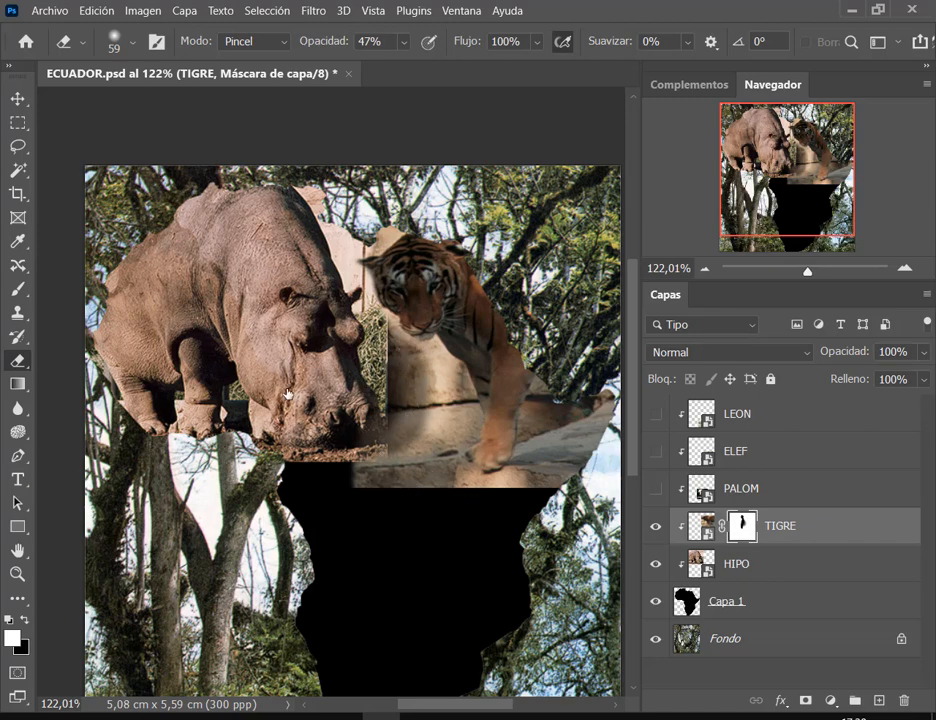
# Restore the over-erased rocks beside the snout by painting white on the TIGRE mask with a soft 43 px brush, lowering its opacity to 29%.
pyautogui.click(20, 290)
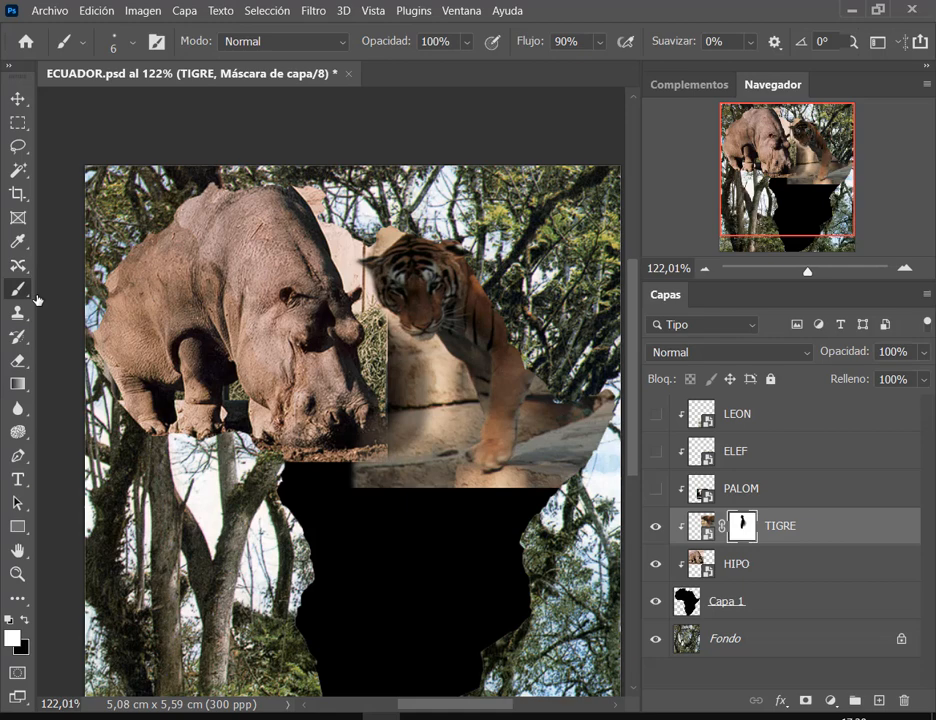
pyautogui.rightClick(424, 356)
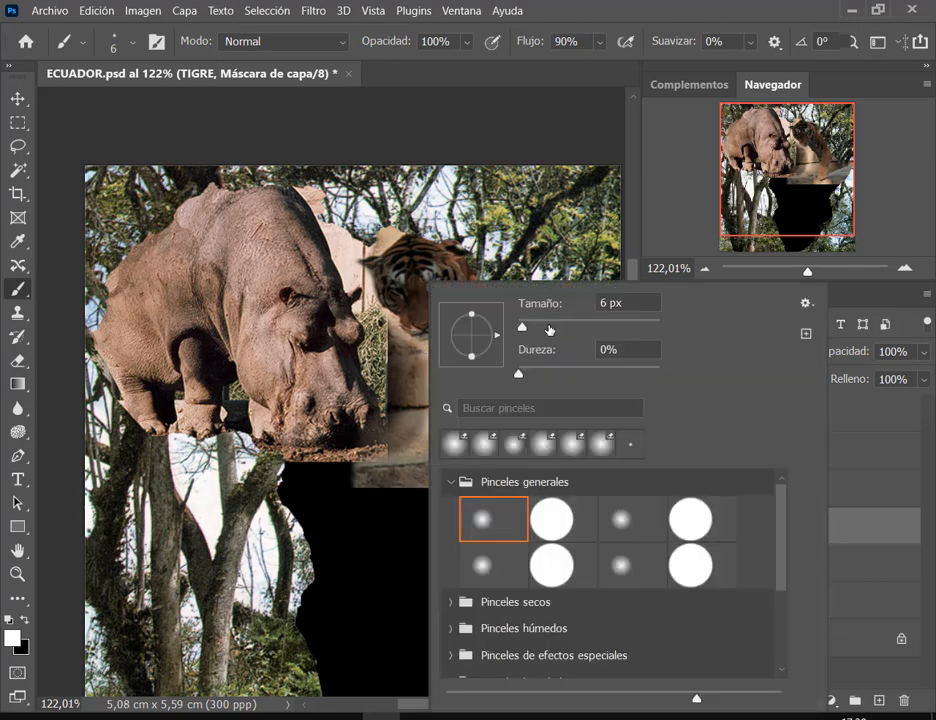
pyautogui.write('43')
pyautogui.press('Return')
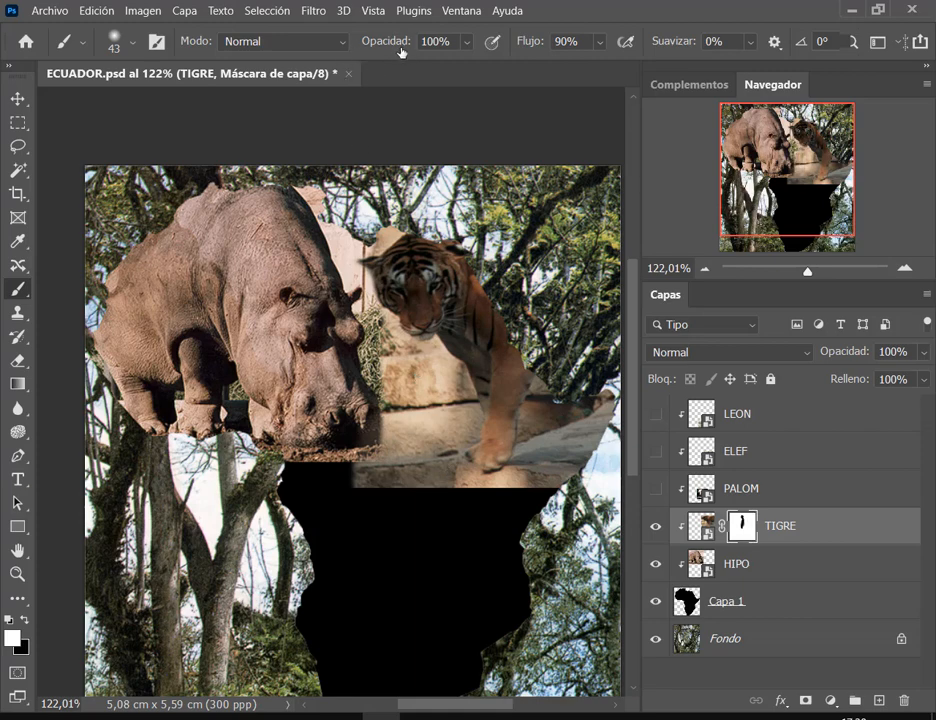
pyautogui.moveTo(401, 52); pyautogui.dragTo(313, 88)
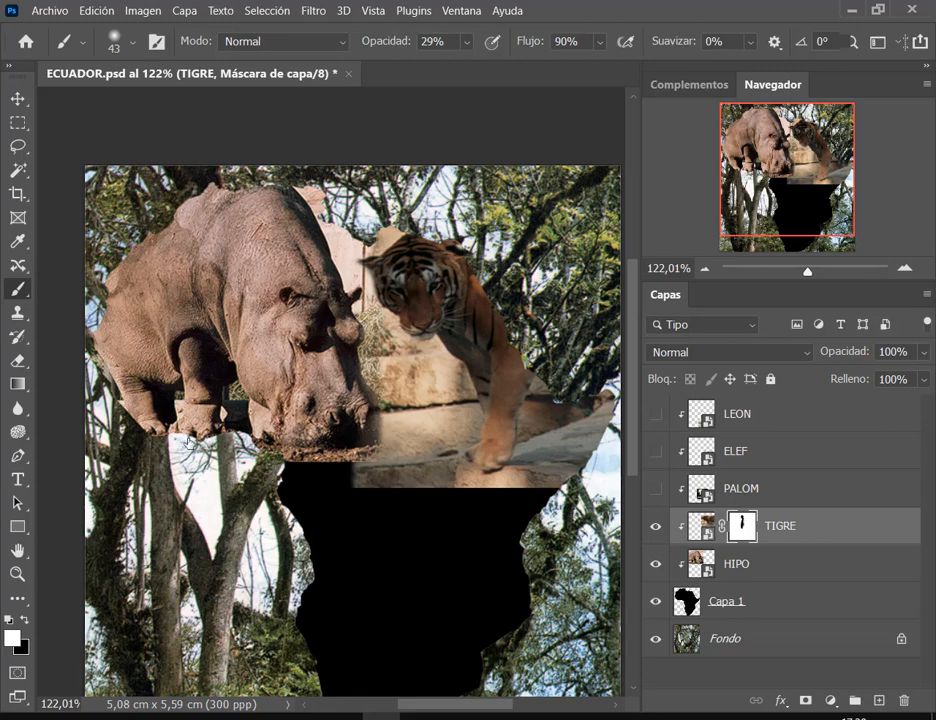
pyautogui.press('e')
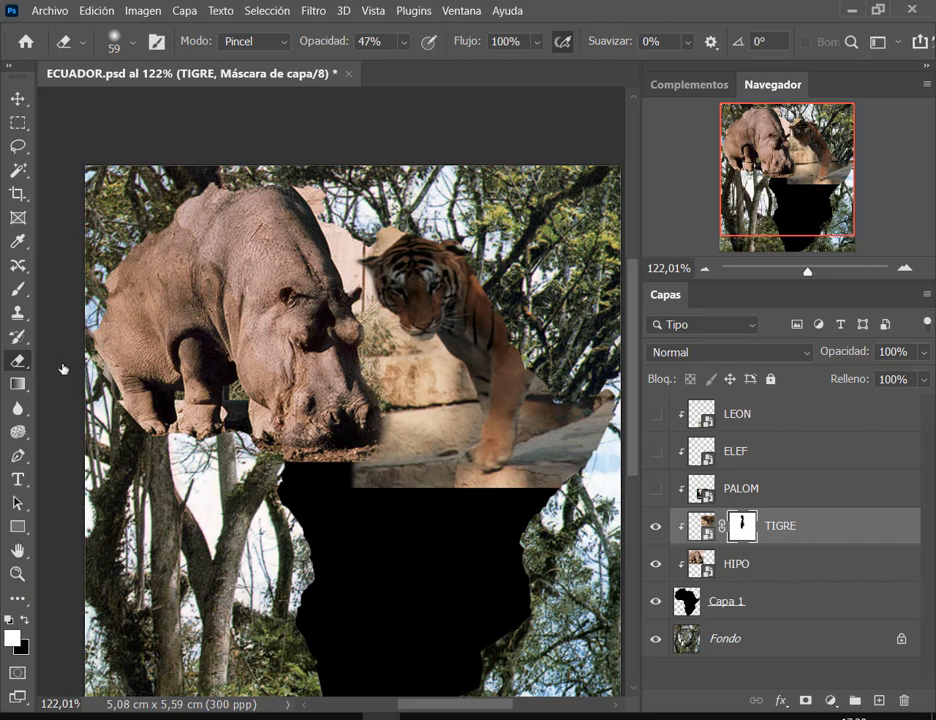
pyautogui.press('b')
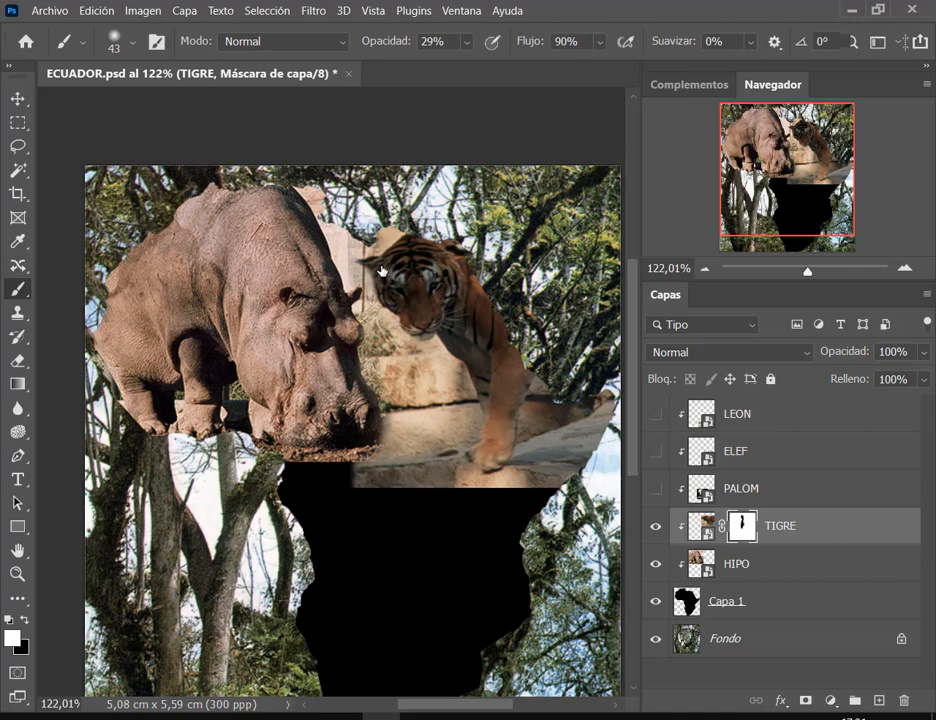
# Undo the last brush stroke on the TIGRE mask and save ECUADOR.psd.
pyautogui.click(98, 14)
pyautogui.click(100, 11)
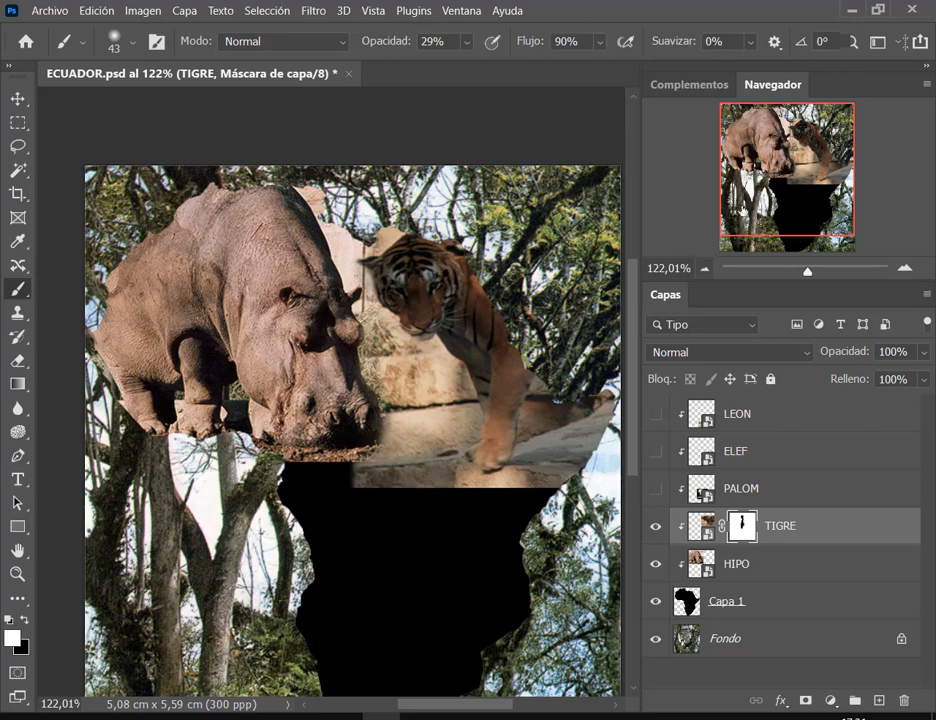
pyautogui.click(48, 10)
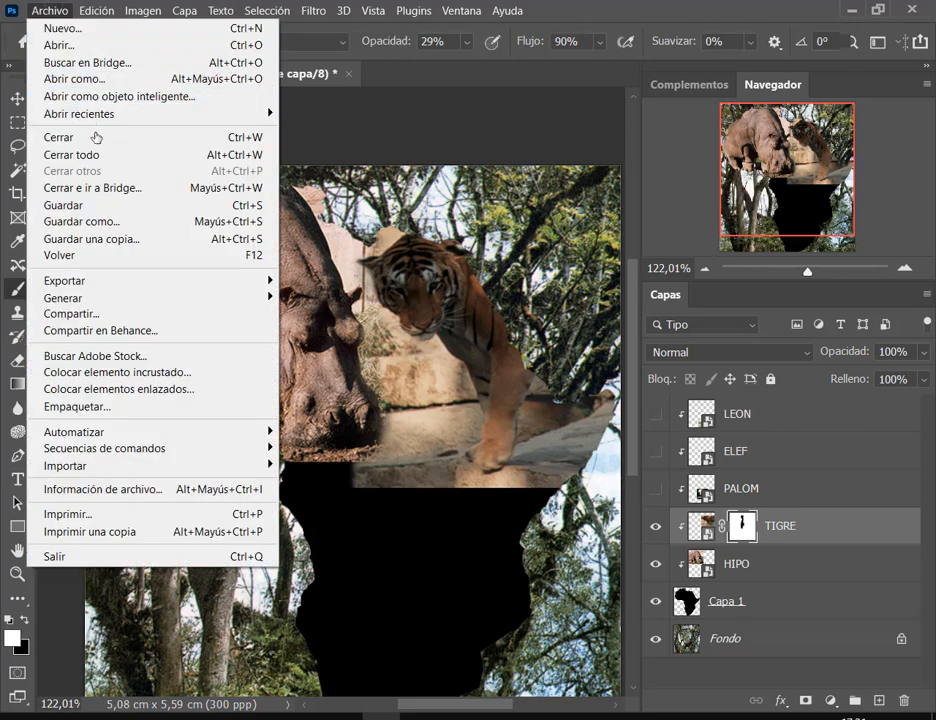
pyautogui.click(75, 205)
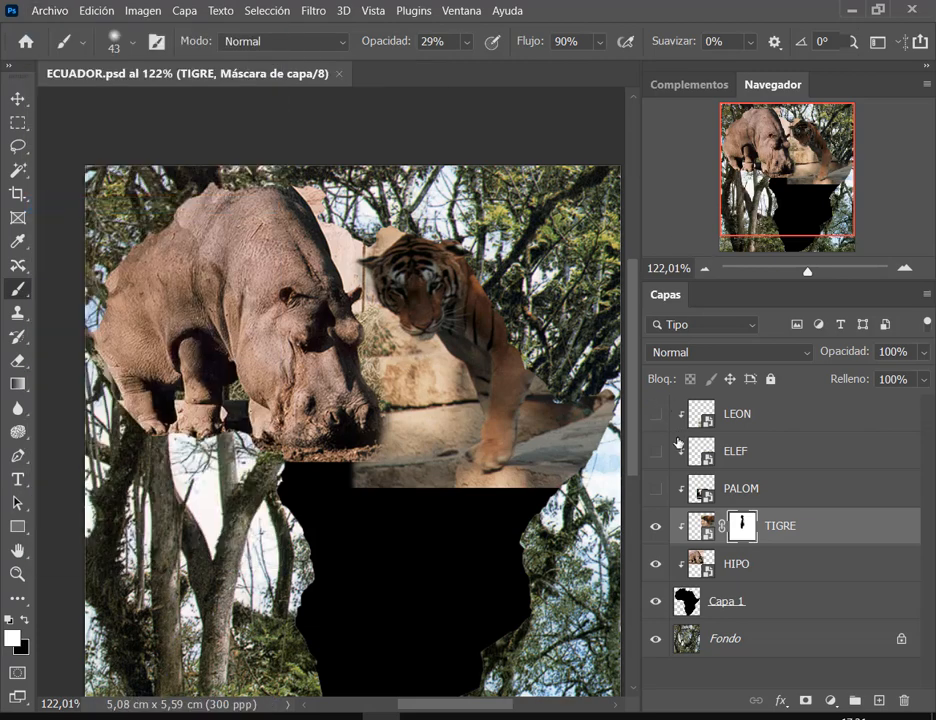
# Show the hidden PALOM and ELEF layers in the collage.
pyautogui.click(656, 489)
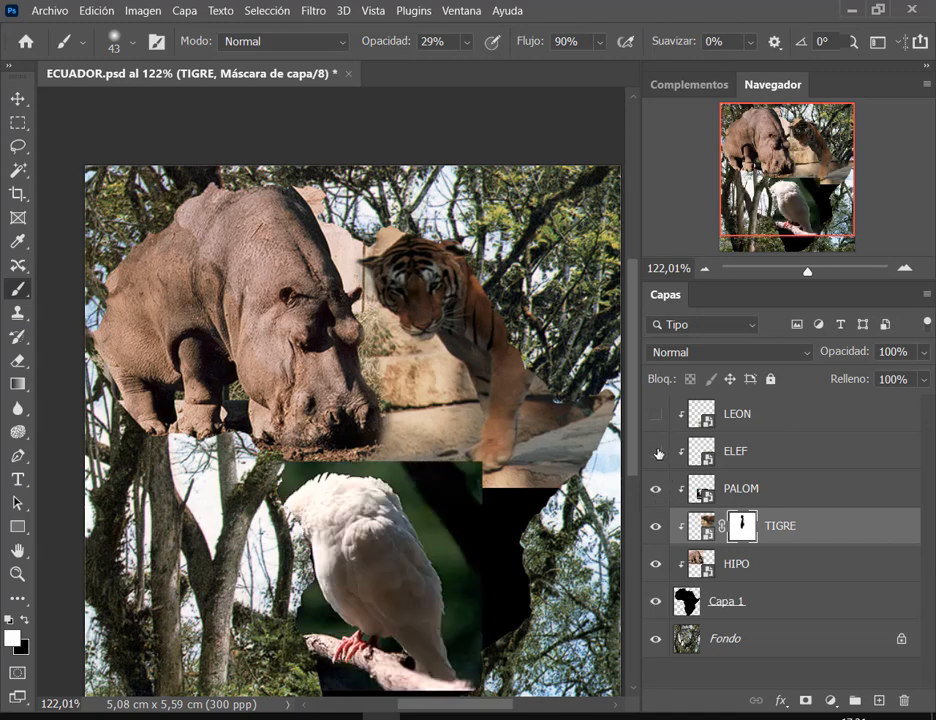
pyautogui.click(656, 451)
pyautogui.moveTo(789, 209); pyautogui.dragTo(788, 197)
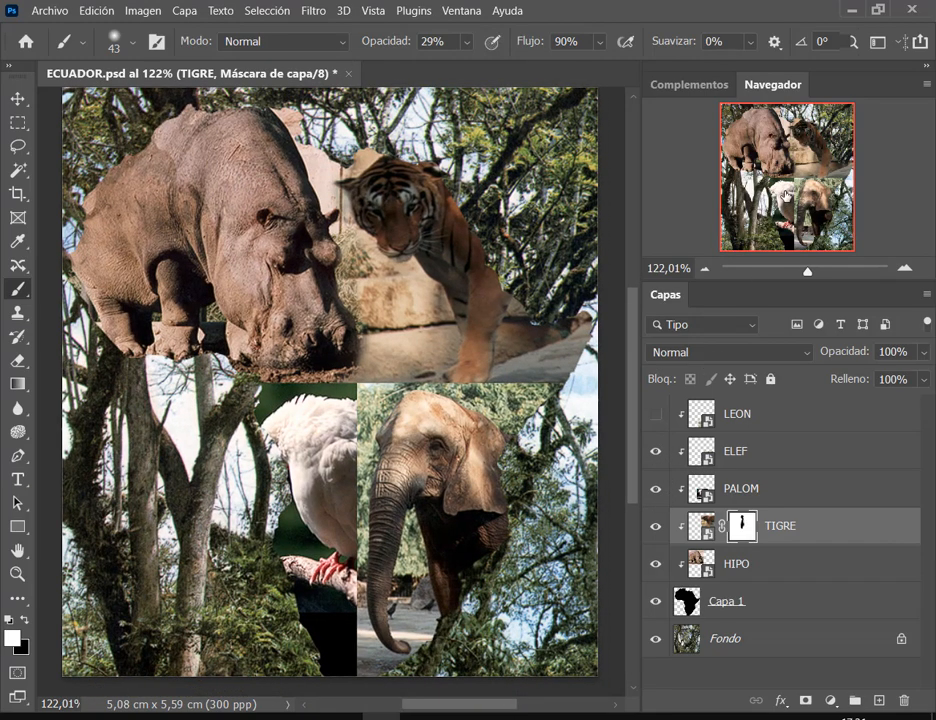
# Free-transform the PALOM dove layer, scaling it down to about 14.30% and moving it slightly right and up.
pyautogui.click(18, 98)
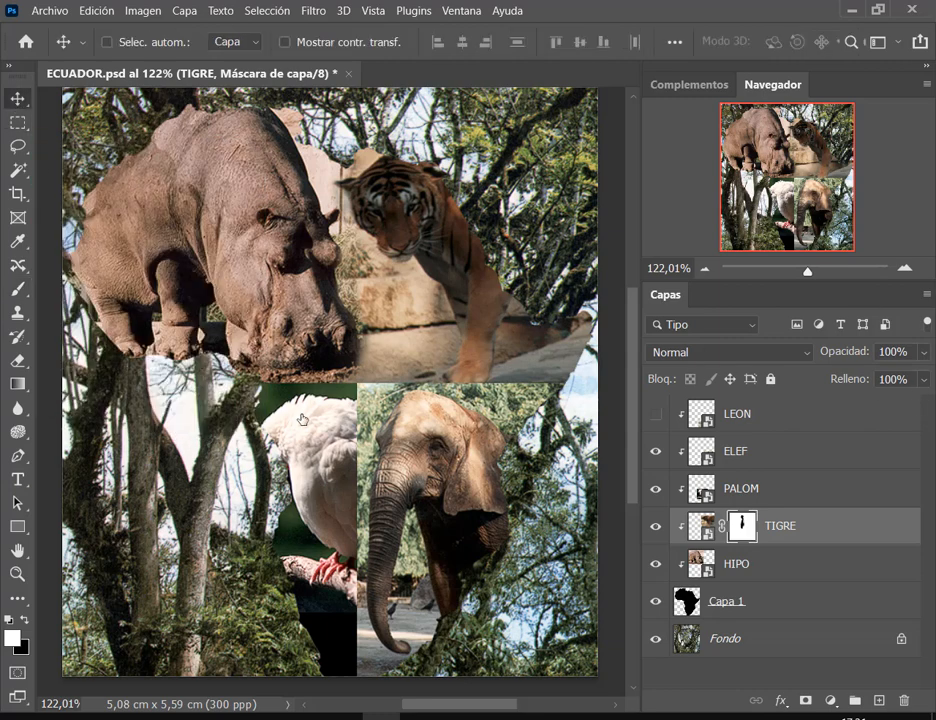
pyautogui.keyDown('ctrl'); pyautogui.click(302, 419); pyautogui.keyUp('ctrl')
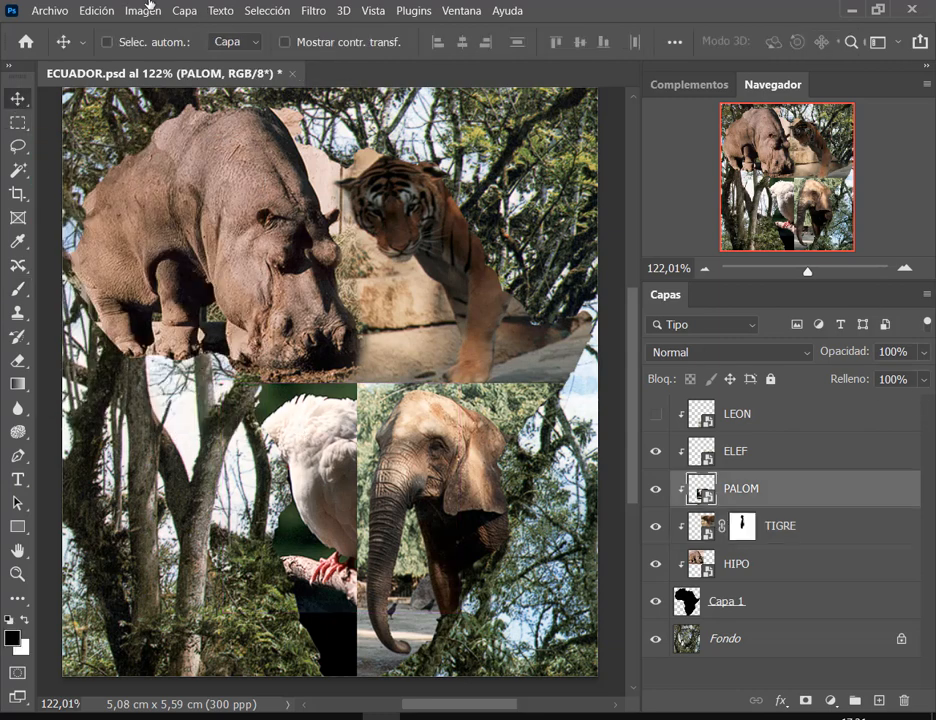
pyautogui.click(80, 12)
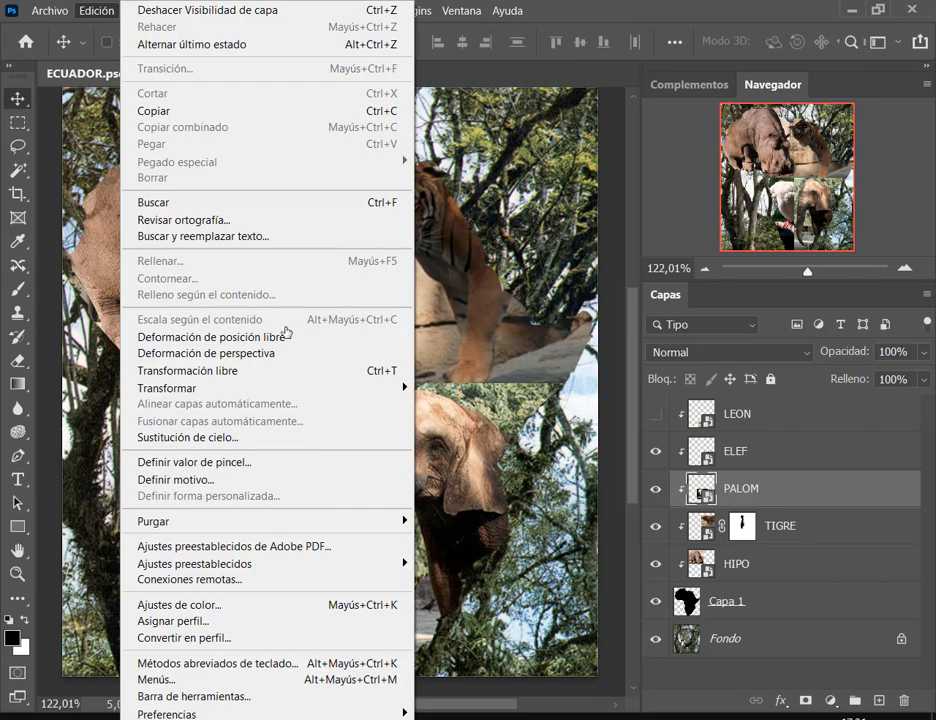
pyautogui.click(240, 371)
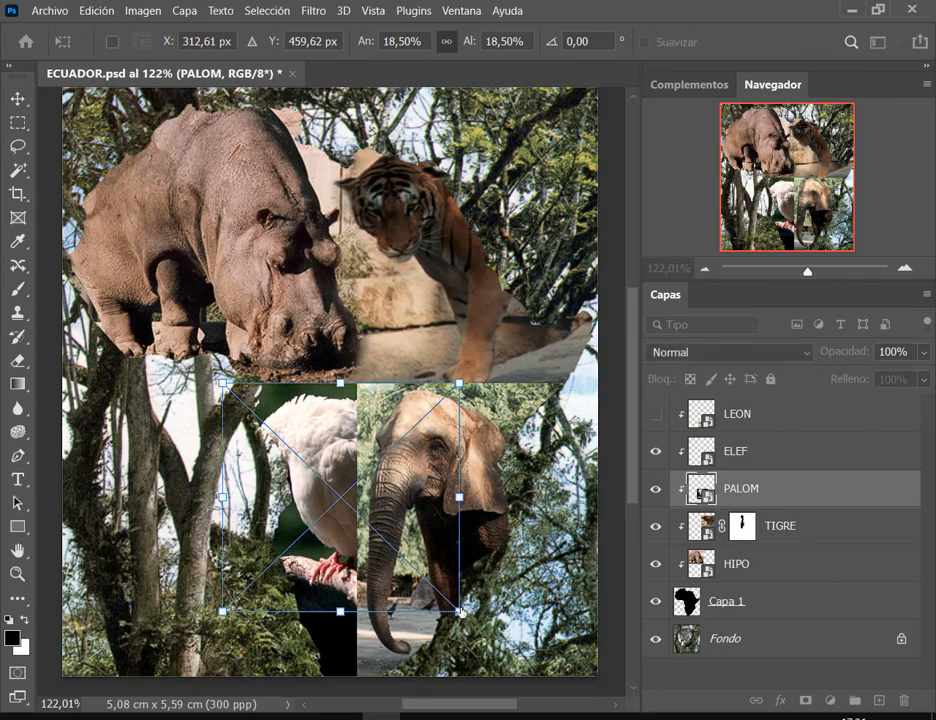
pyautogui.moveTo(460, 612); pyautogui.dragTo(407, 560)
pyautogui.moveTo(347, 483); pyautogui.dragTo(368, 479)
pyautogui.press('Return')
# Compare the dove's placement with the reference collage in Collage Afrika.pdf in the Edge browser, and return to Photoshop.
pyautogui.moveTo(338, 407)
pyautogui.mouseDown()
pyautogui.moveTo(339, 416)
pyautogui.moveTo(339, 408)
pyautogui.mouseUp()
pyautogui.hotkey('alt', 'Tab')
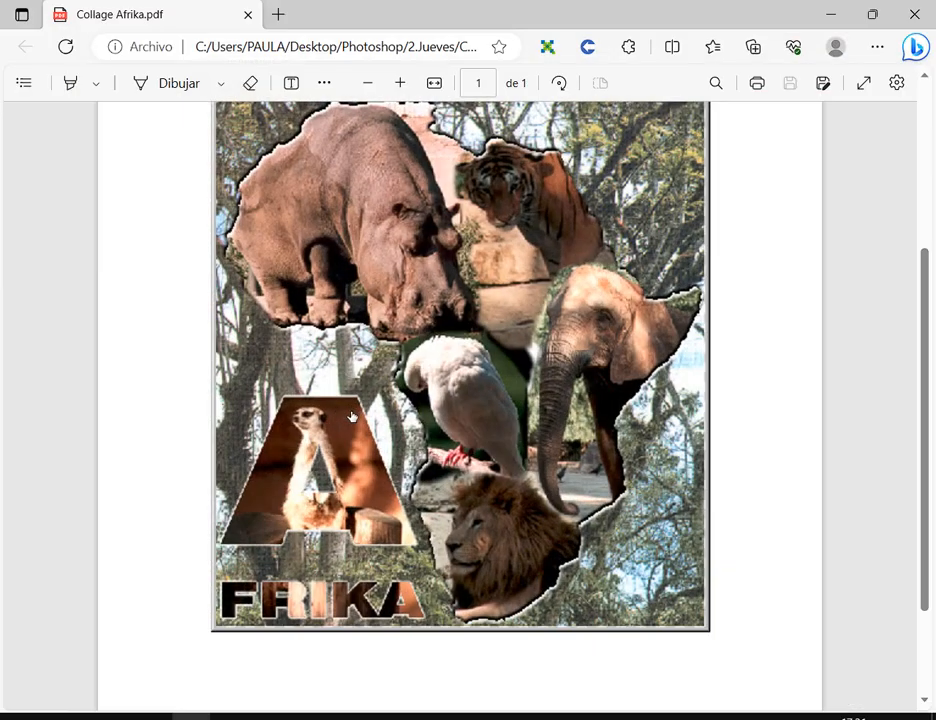
pyautogui.hotkey('alt', 'Tab')
# Lower the PALOM layer's opacity to 83% and shift the dove up, just below the hippo's snout.
pyautogui.moveTo(326, 446); pyautogui.dragTo(328, 432)
pyautogui.moveTo(848, 363); pyautogui.dragTo(831, 363)
pyautogui.scroll(5, 317, 403)
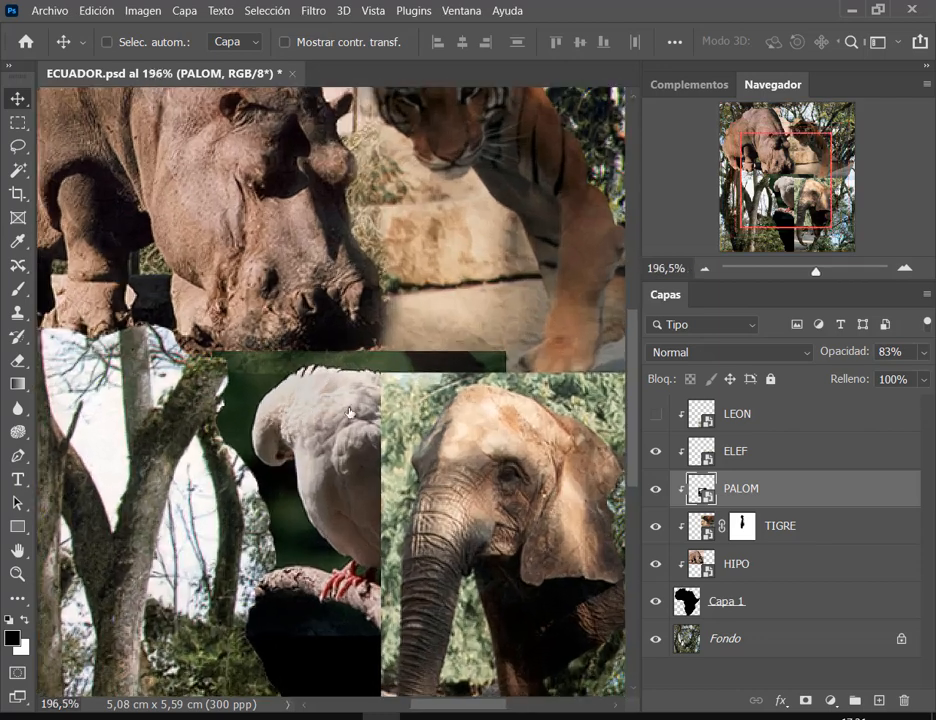
pyautogui.moveTo(348, 411)
pyautogui.mouseDown()
pyautogui.moveTo(355, 414)
pyautogui.moveTo(340, 407)
pyautogui.moveTo(342, 441)
pyautogui.moveTo(355, 407)
pyautogui.mouseUp()
# Scale the dove to about 15.38%, move it about 0.16 cm left and 0.04 cm up, and restore the PALOM layer's opacity to 100%.
pyautogui.scroll(-3, 403, 409)
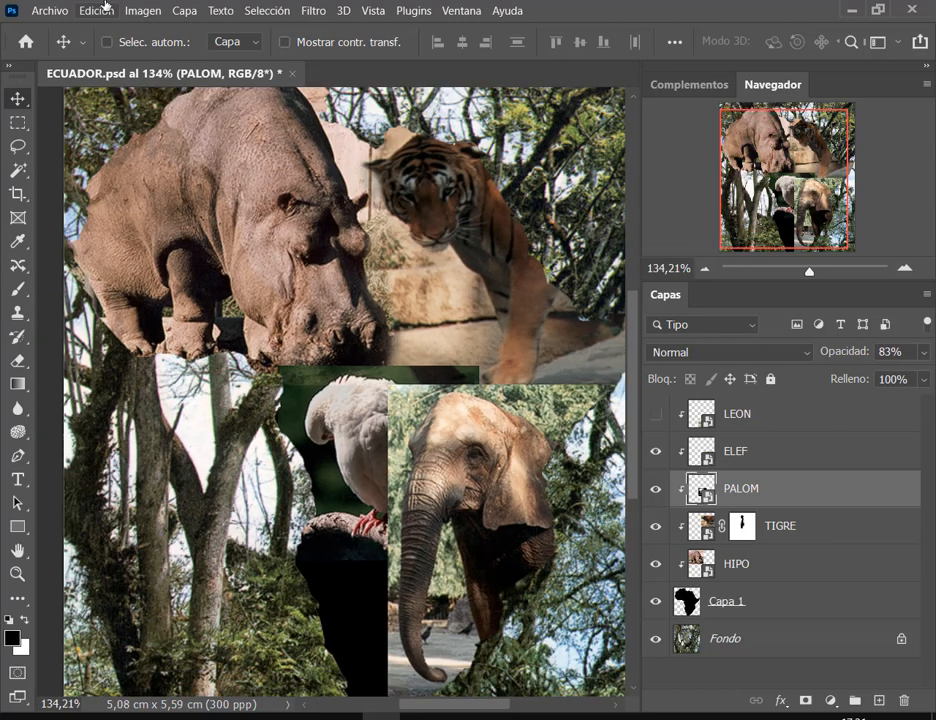
pyautogui.click(100, 10)
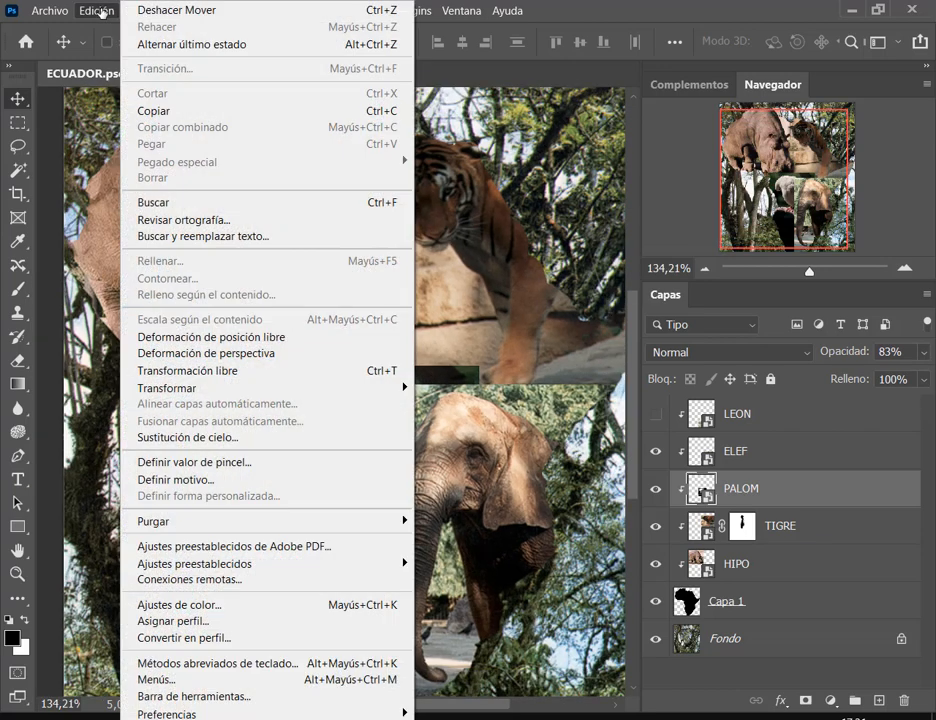
pyautogui.click(212, 372)
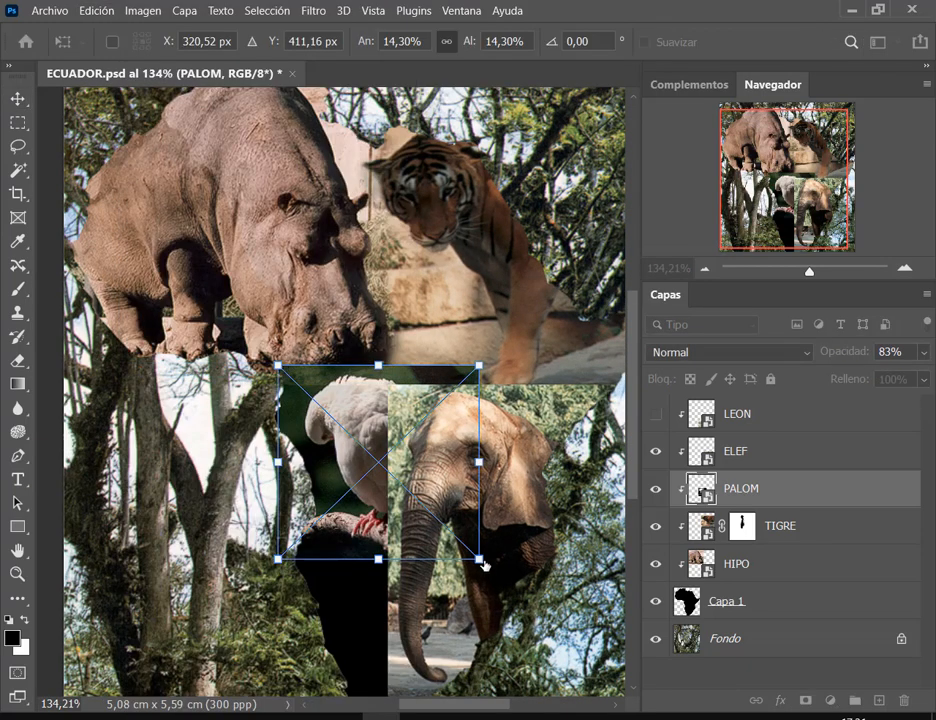
pyautogui.moveTo(479, 559); pyautogui.dragTo(494, 574)
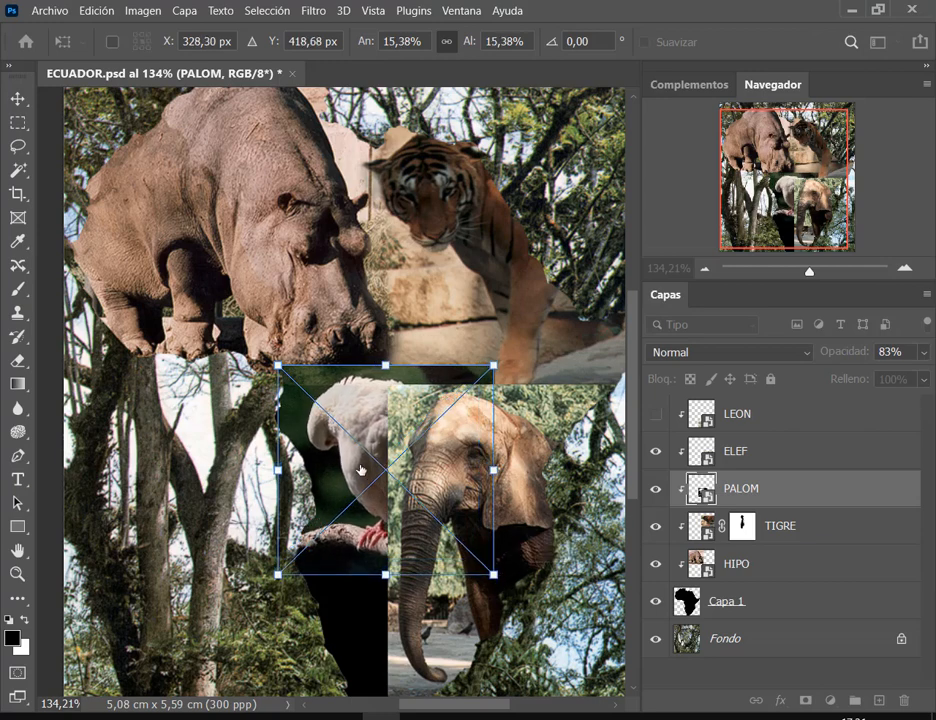
pyautogui.moveTo(361, 470); pyautogui.dragTo(342, 464)
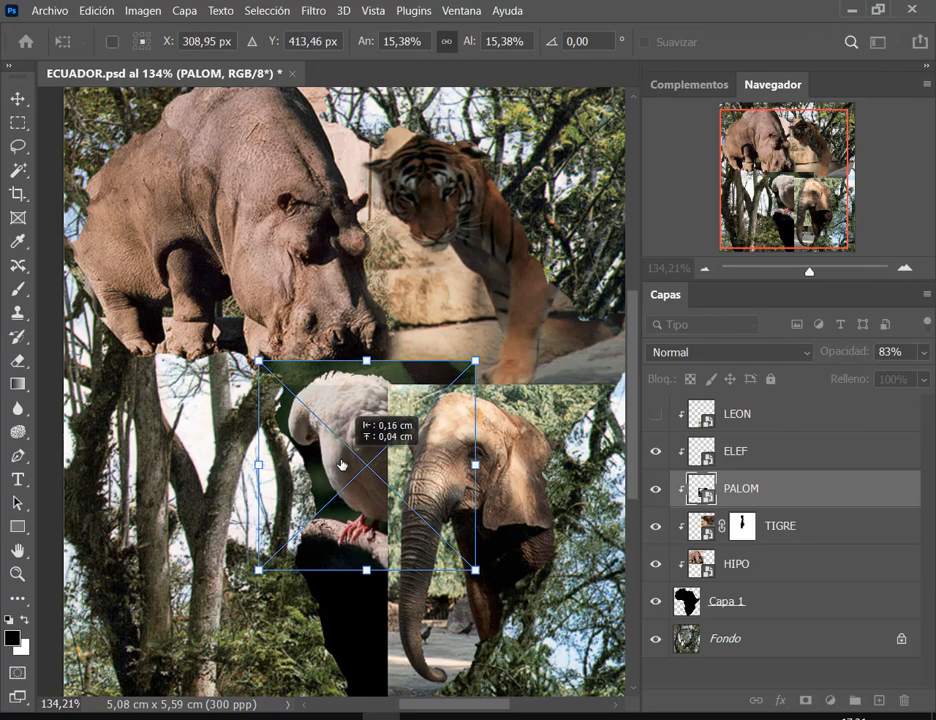
pyautogui.press('Return')
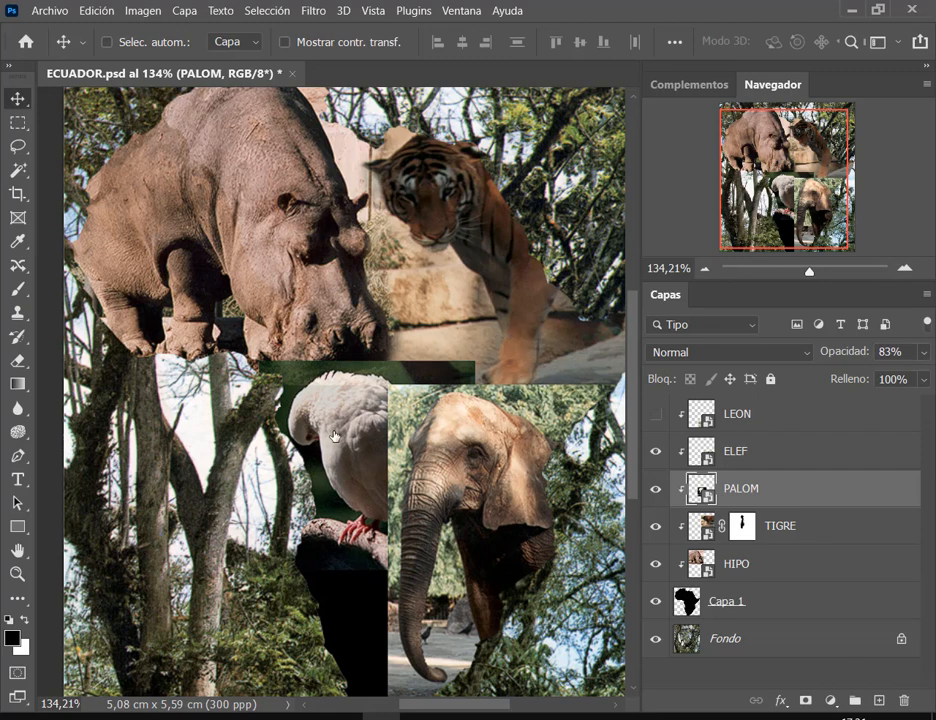
pyautogui.moveTo(840, 360); pyautogui.dragTo(862, 360)
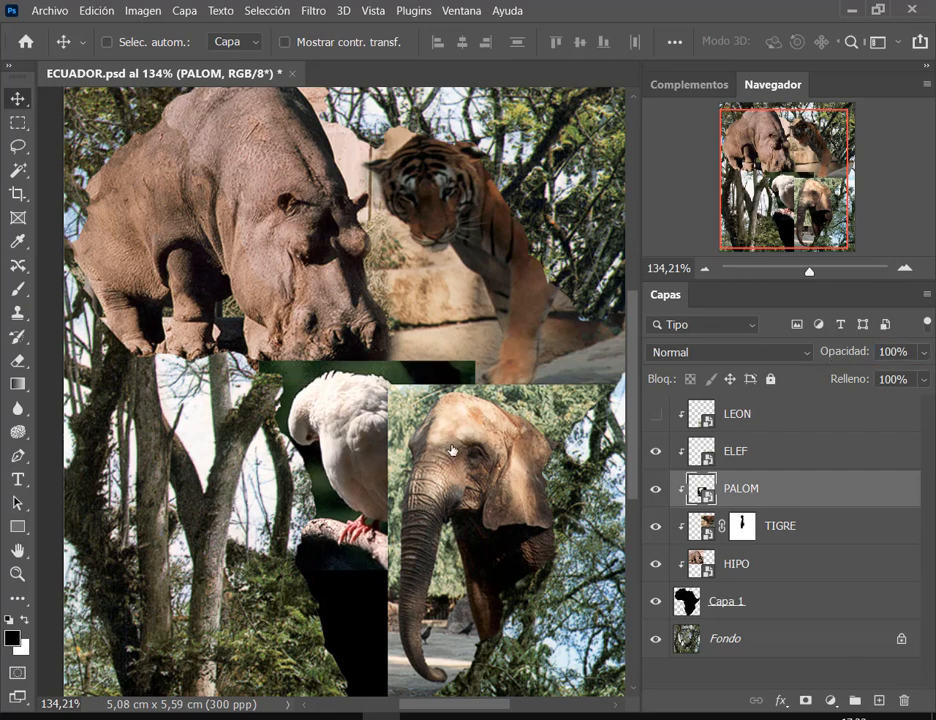
# Move the elephant slightly right and up with the ELEF layer temporarily at 48% opacity, and restore its opacity to 100%.
pyautogui.moveTo(445, 461); pyautogui.dragTo(380, 420)
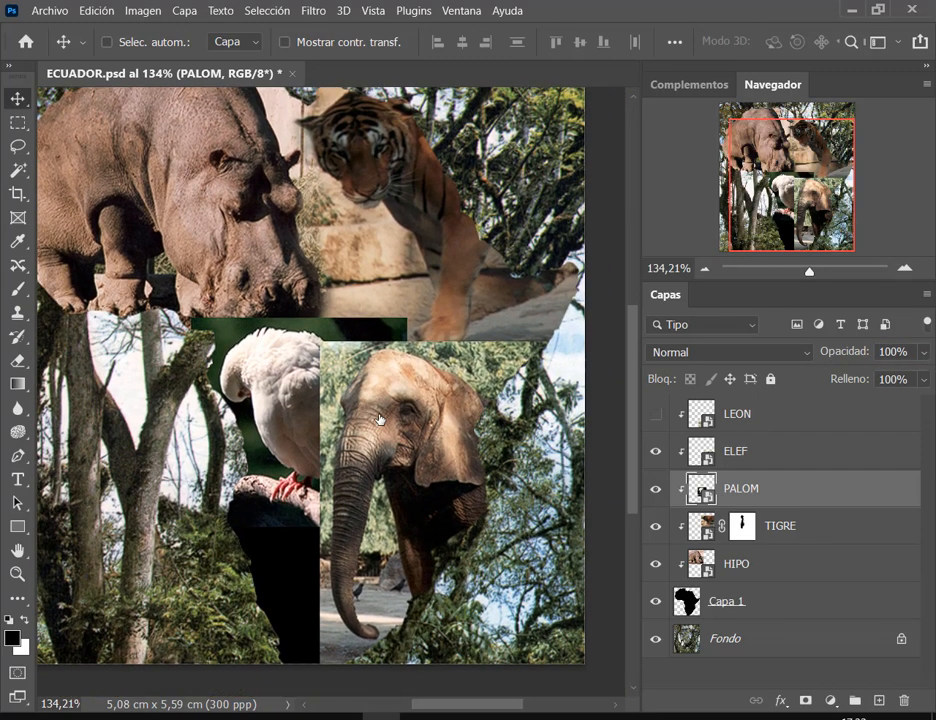
pyautogui.click(770, 455)
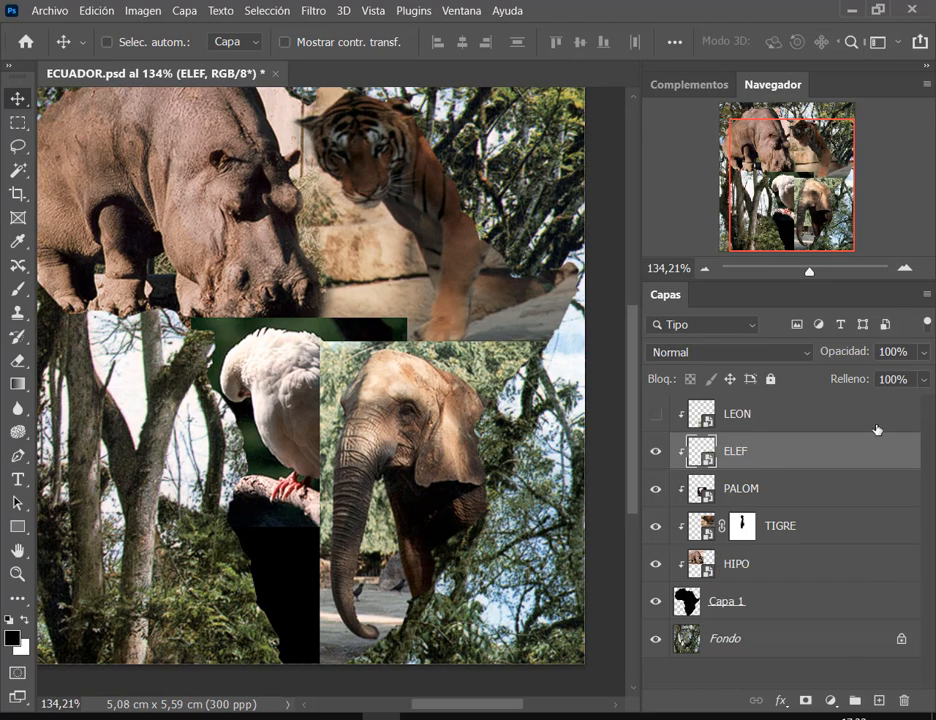
pyautogui.moveTo(818, 341); pyautogui.dragTo(930, 375)
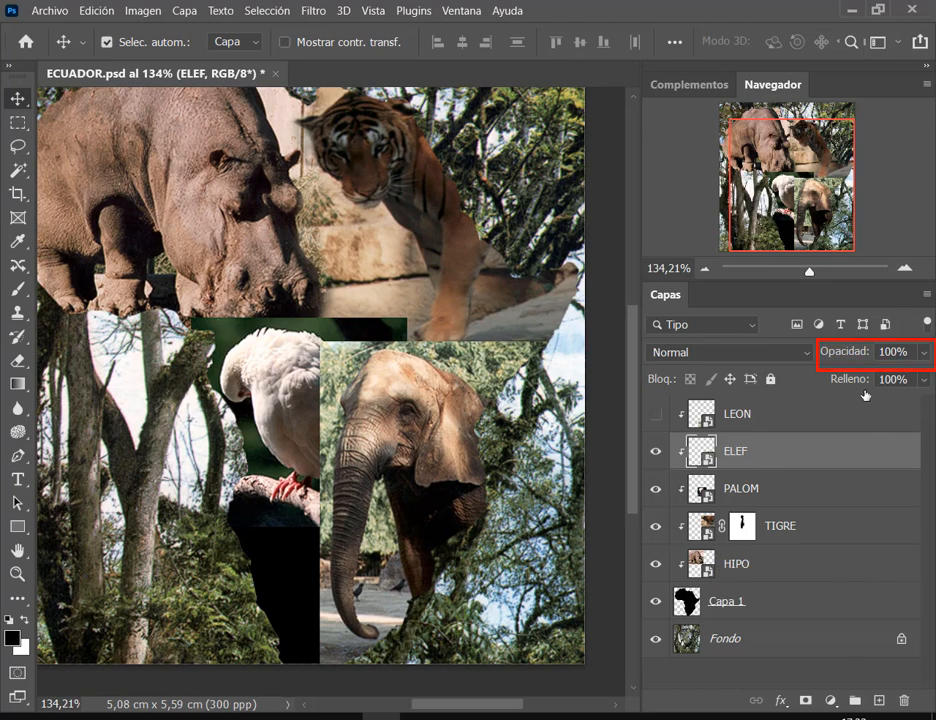
pyautogui.moveTo(848, 352); pyautogui.dragTo(822, 358)
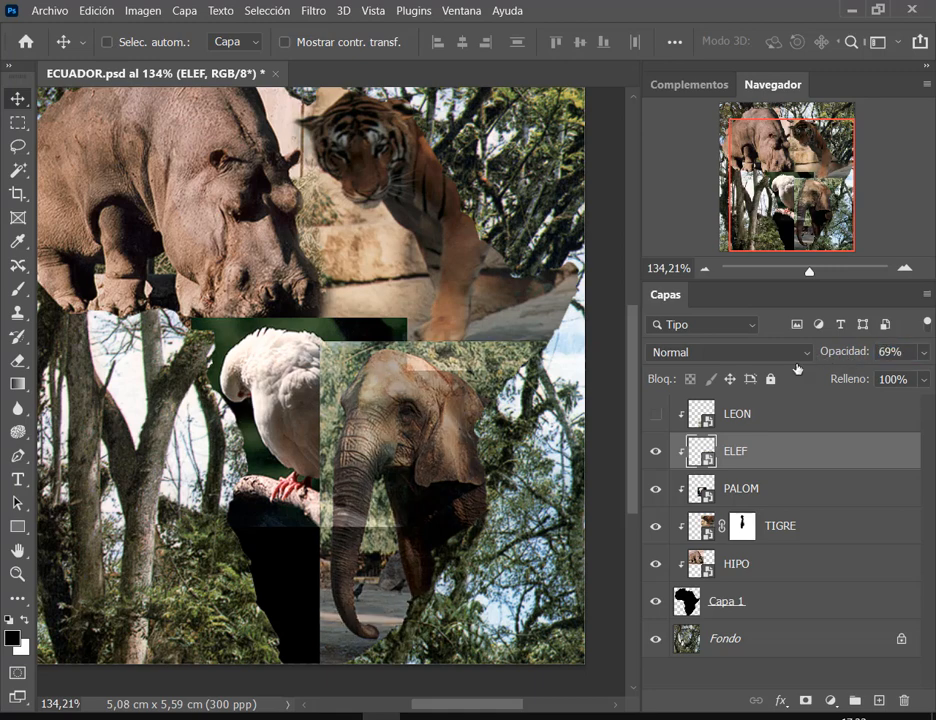
pyautogui.press('ctrl')
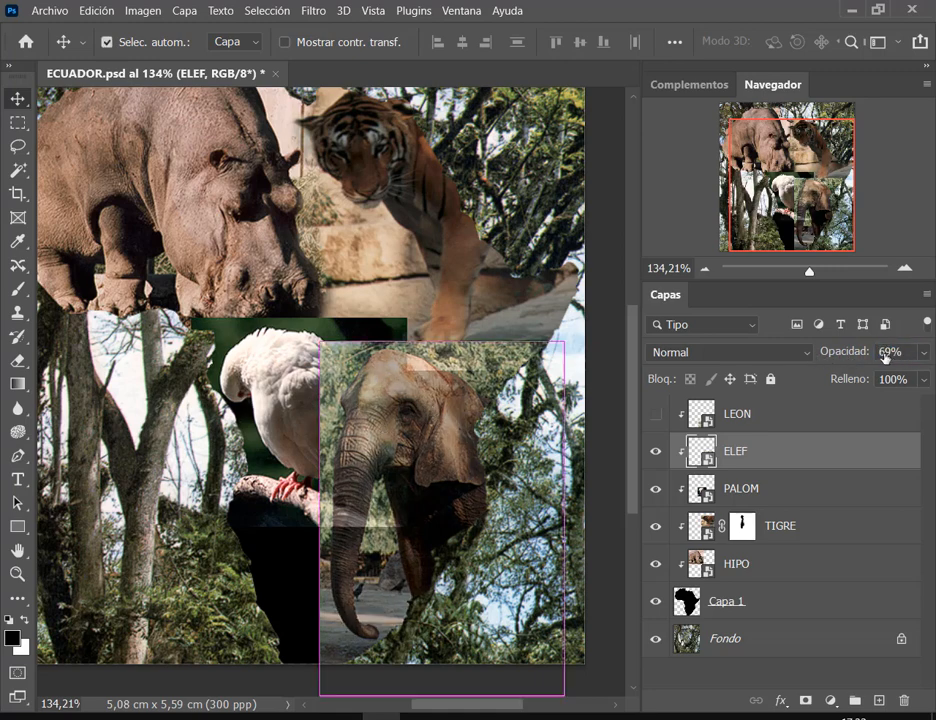
pyautogui.moveTo(845, 352); pyautogui.dragTo(770, 352)
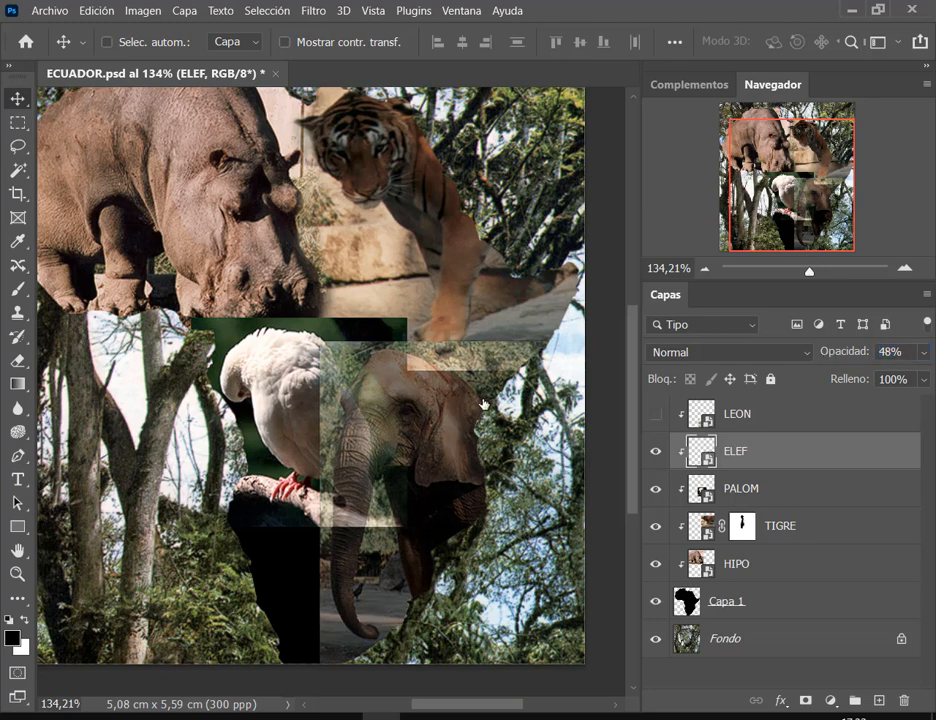
pyautogui.moveTo(456, 385)
pyautogui.mouseDown()
pyautogui.moveTo(449, 389)
pyautogui.moveTo(470, 383)
pyautogui.moveTo(446, 372)
pyautogui.moveTo(447, 393)
pyautogui.moveTo(447, 383)
pyautogui.mouseUp()
pyautogui.moveTo(829, 354); pyautogui.dragTo(932, 347)
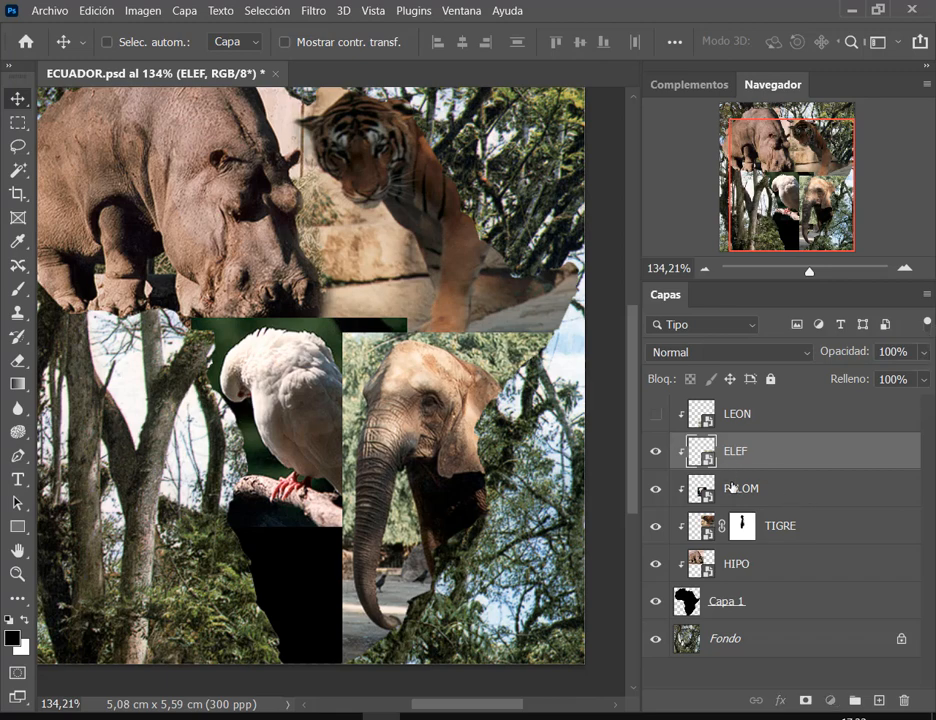
# Add a layer mask to PALOM and erase the dove photo's hard upper edge with the Eraser at 100% opacity.
pyautogui.click(732, 488)
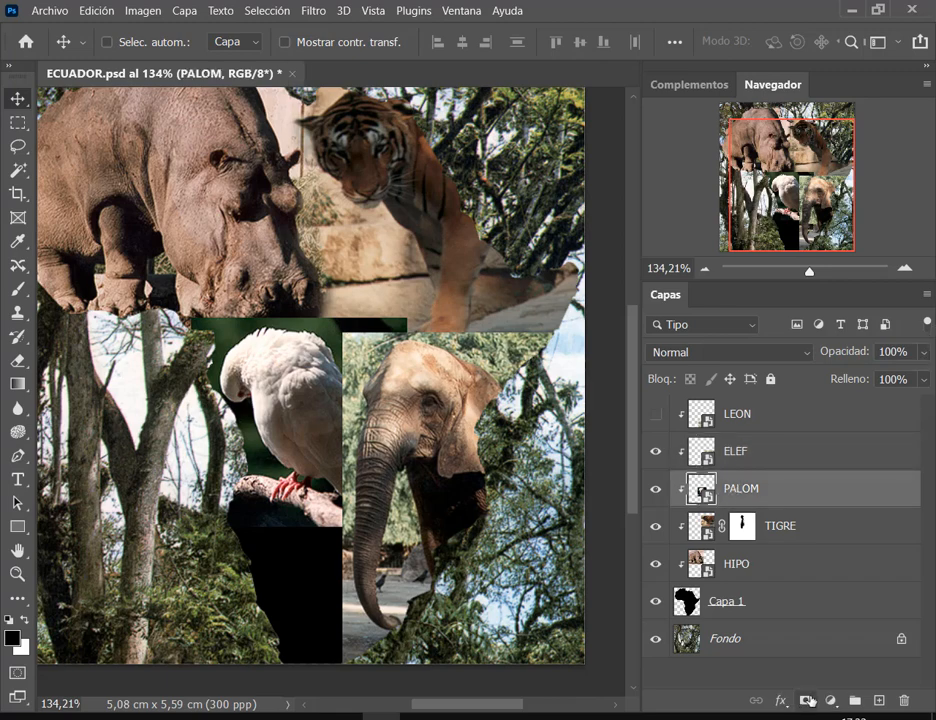
pyautogui.click(806, 700)
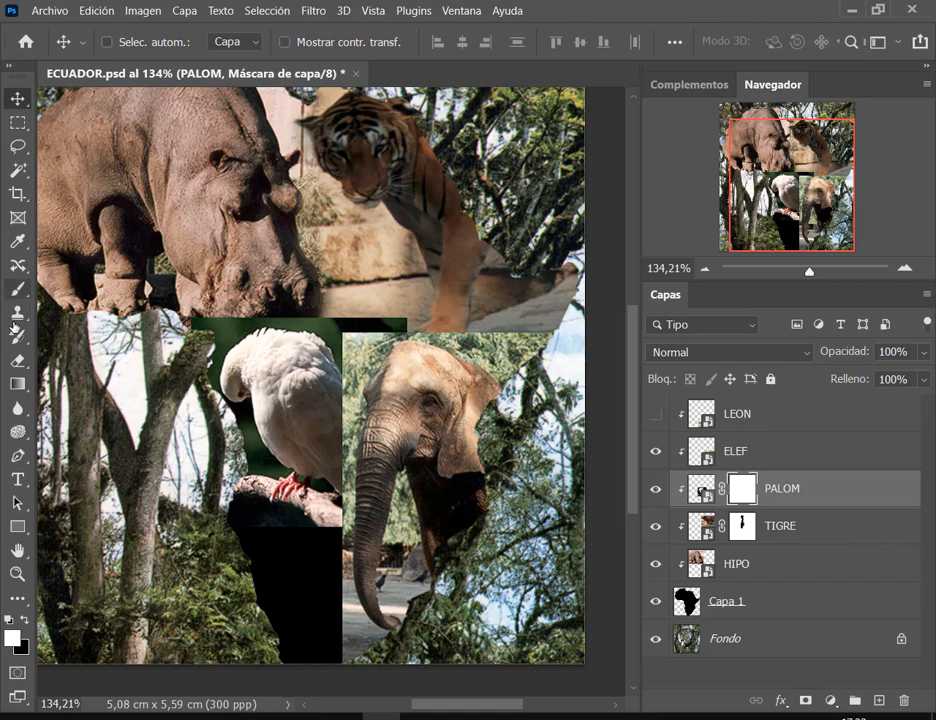
pyautogui.press('e')
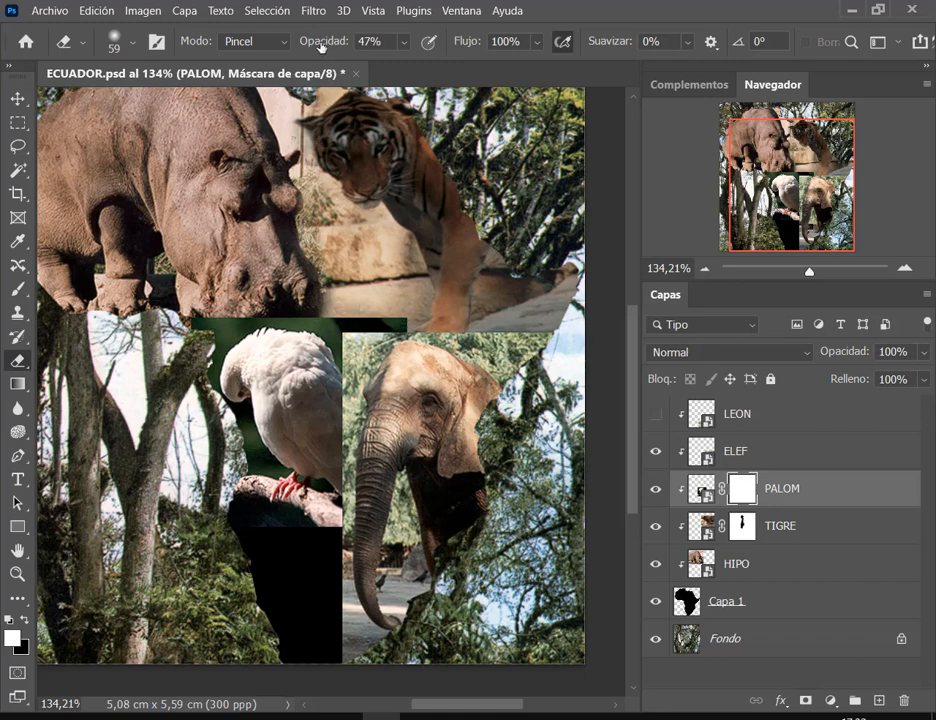
pyautogui.press('2')
pyautogui.press('0')
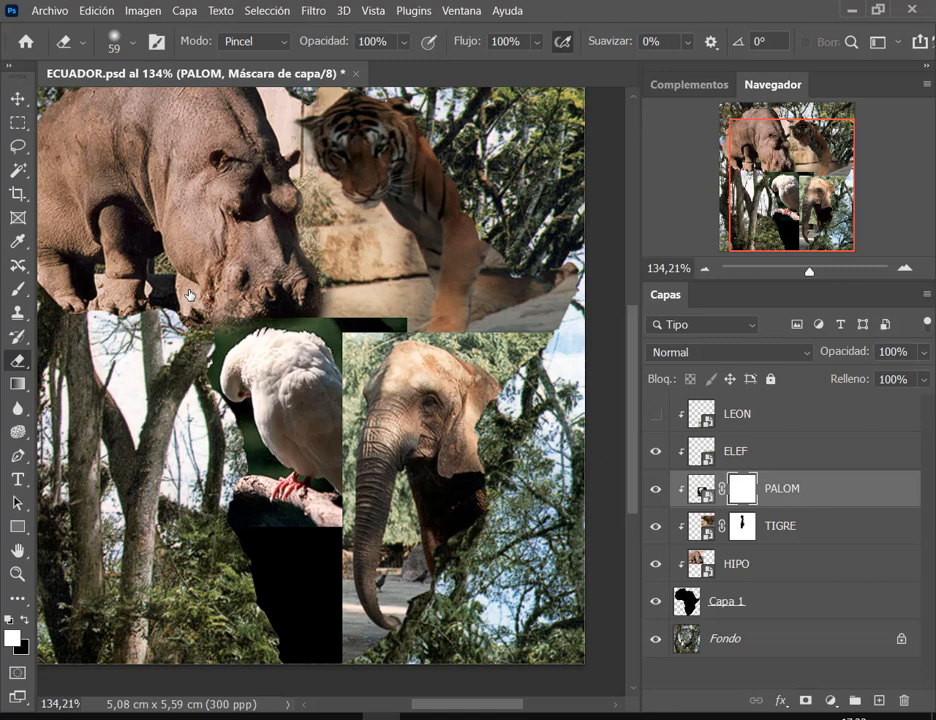
pyautogui.moveTo(355, 296); pyautogui.dragTo(416, 298)
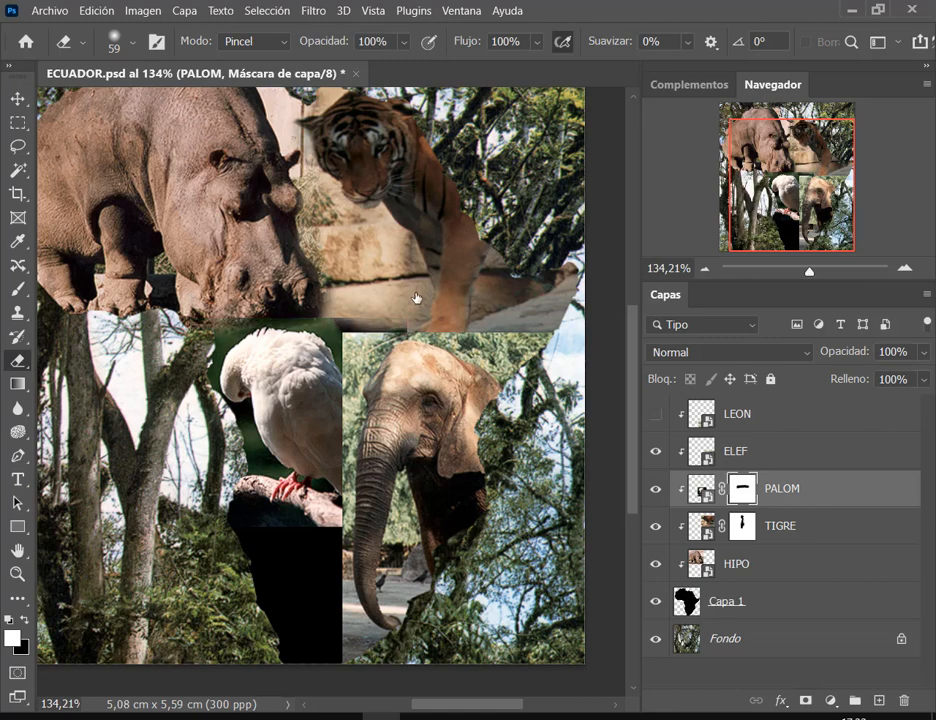
# Soften the dove photo's remaining upper edge with a lower-opacity Eraser and set its opacity to 44%.
pyautogui.moveTo(340, 42); pyautogui.dragTo(333, 45)
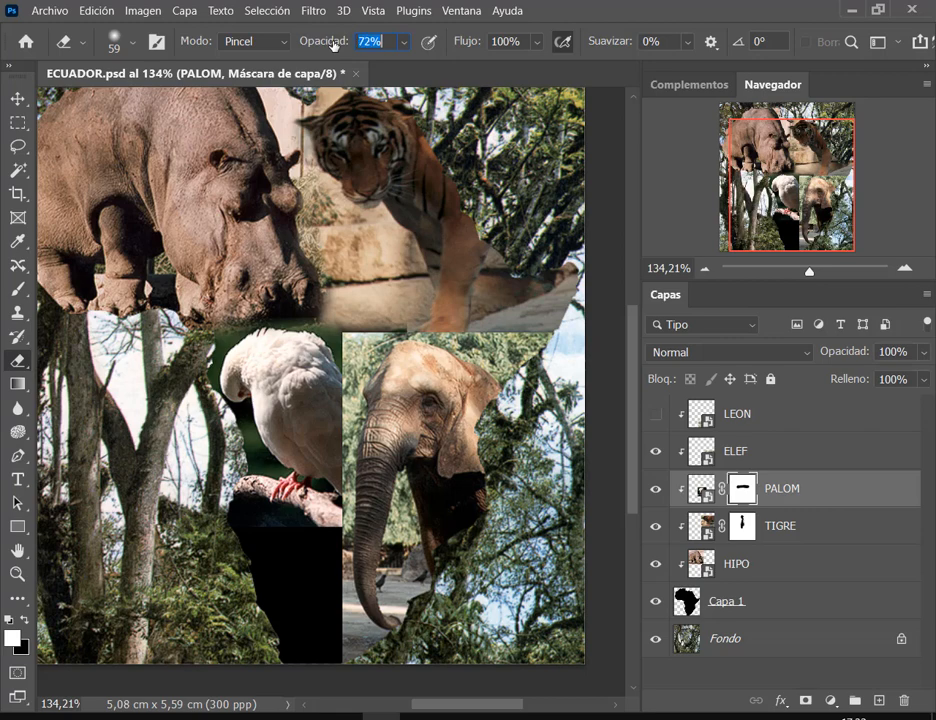
pyautogui.write('49')
pyautogui.press('Return')
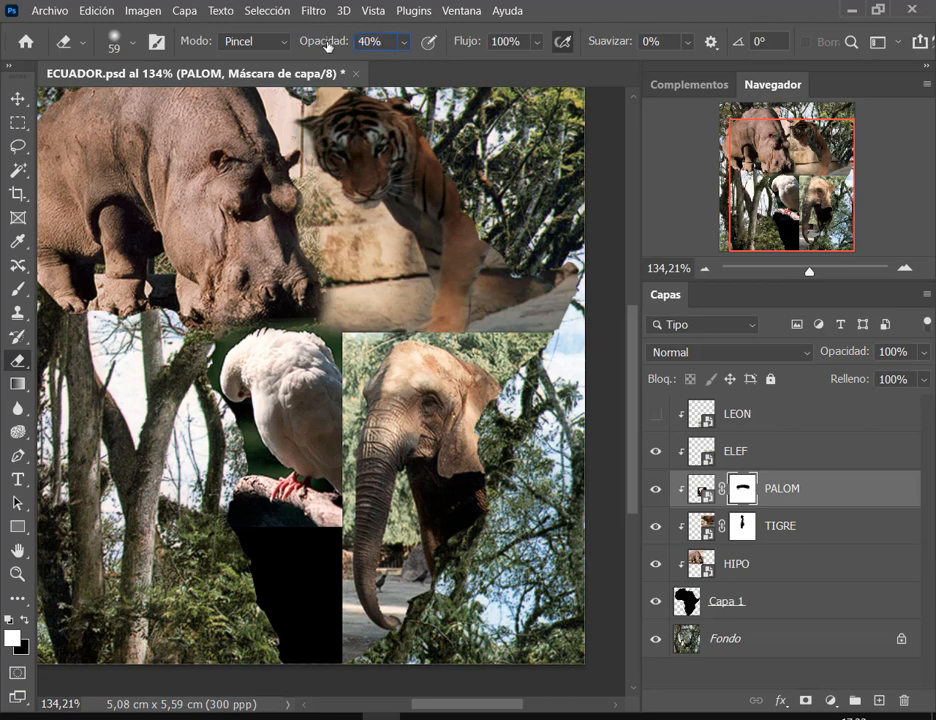
pyautogui.press('Up')
pyautogui.press('Up')
pyautogui.press('Up')
pyautogui.press('Up')
# Add a layer mask to ELEF and erase the elephant photo's upper and left edges with the Eraser at 100% opacity.
pyautogui.click(703, 177)
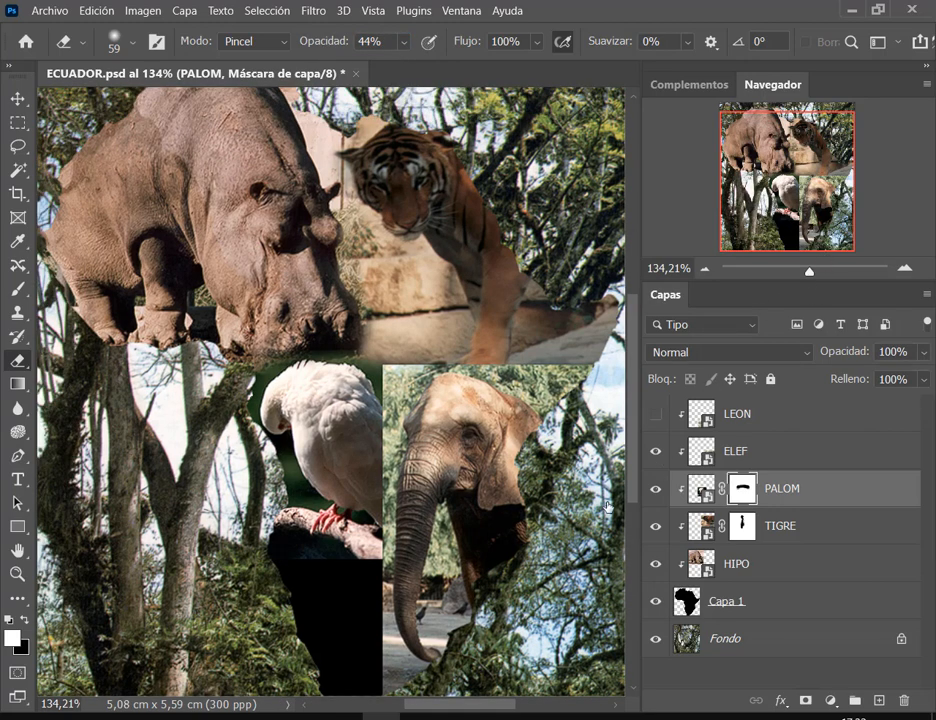
pyautogui.moveTo(465, 706); pyautogui.dragTo(480, 709)
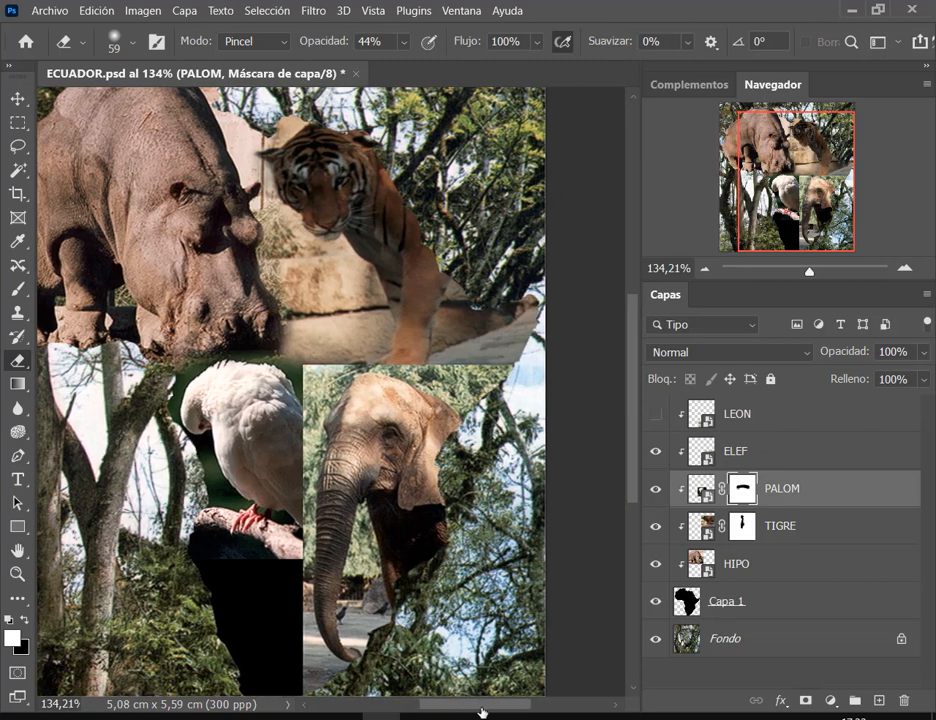
pyautogui.scroll(-1, 633, 456)
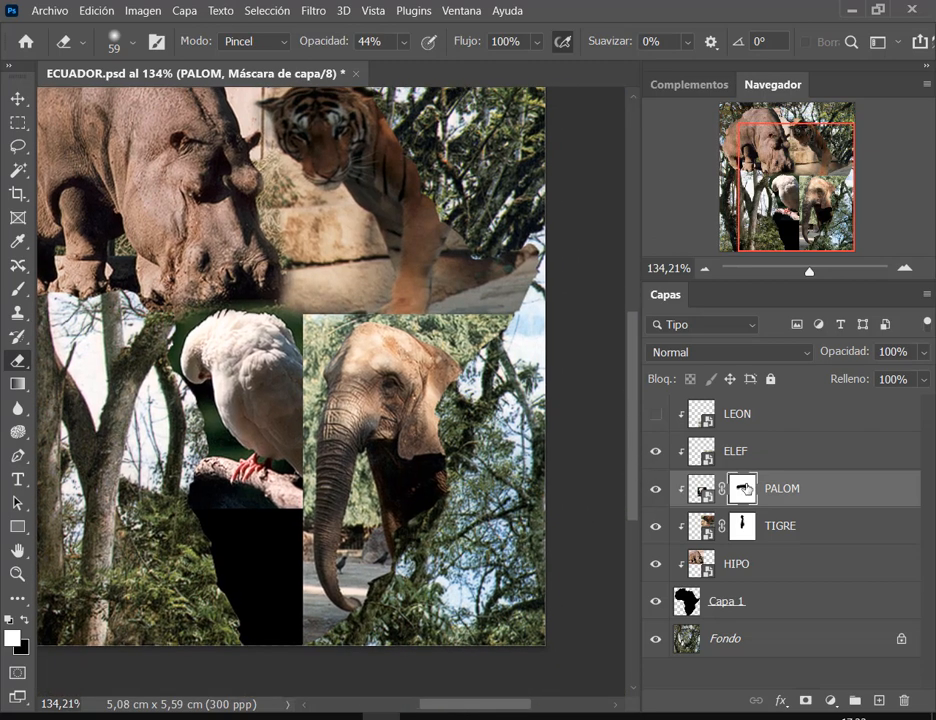
pyautogui.click(748, 451)
pyautogui.click(805, 700)
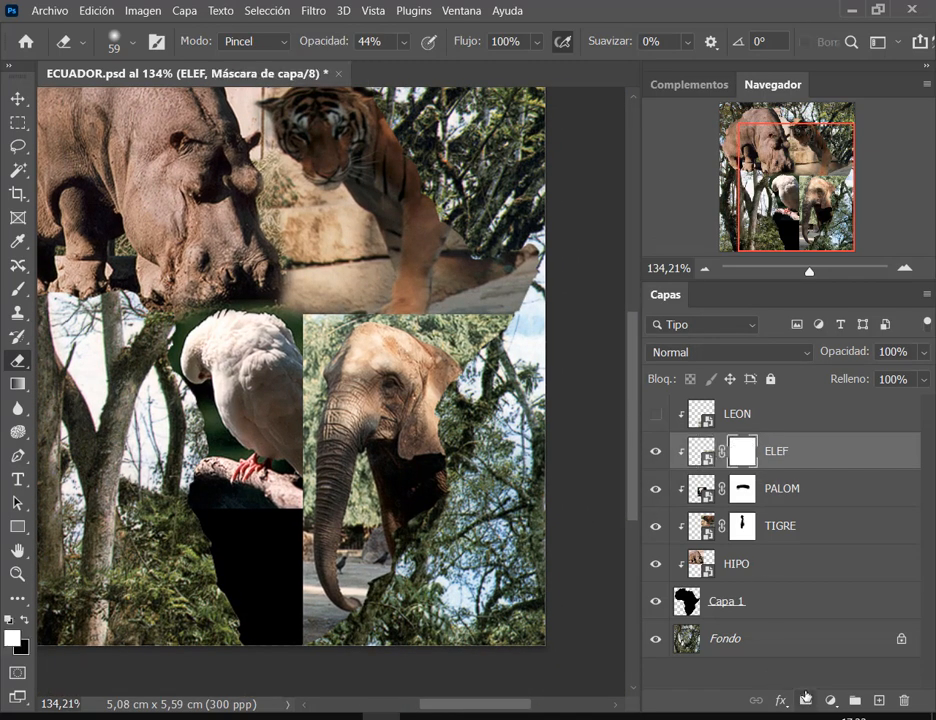
pyautogui.moveTo(355, 50); pyautogui.dragTo(420, 50)
pyautogui.moveTo(476, 274); pyautogui.dragTo(510, 291)
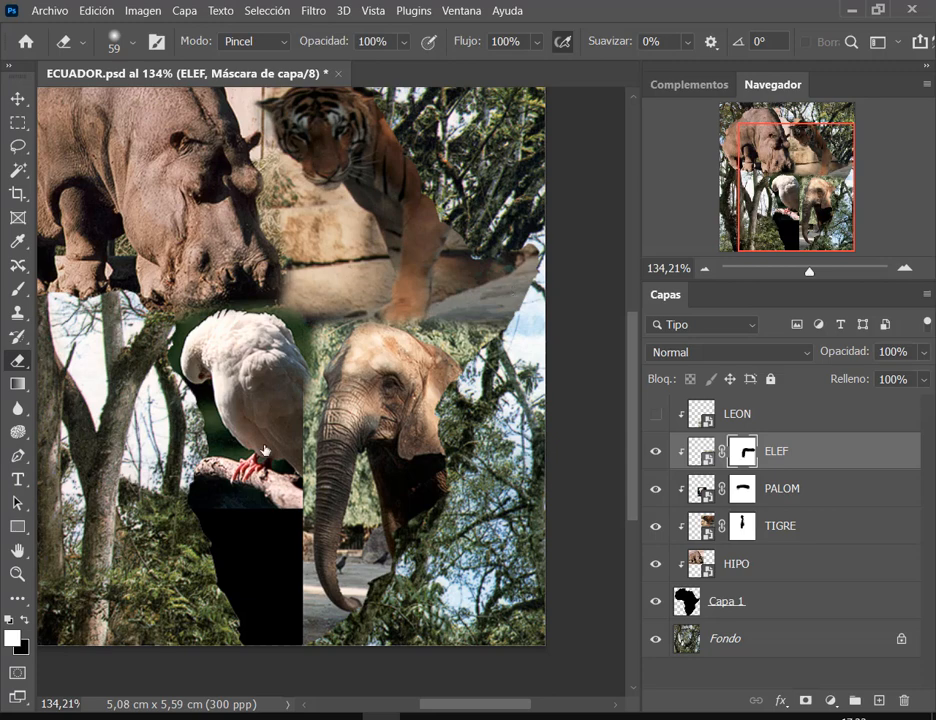
# Erase the remaining left edge of the elephant photo on the ELEF mask with a 37 px Eraser at 100% opacity.
pyautogui.rightClick(278, 434)
pyautogui.moveTo(405, 332); pyautogui.dragTo(399, 332)
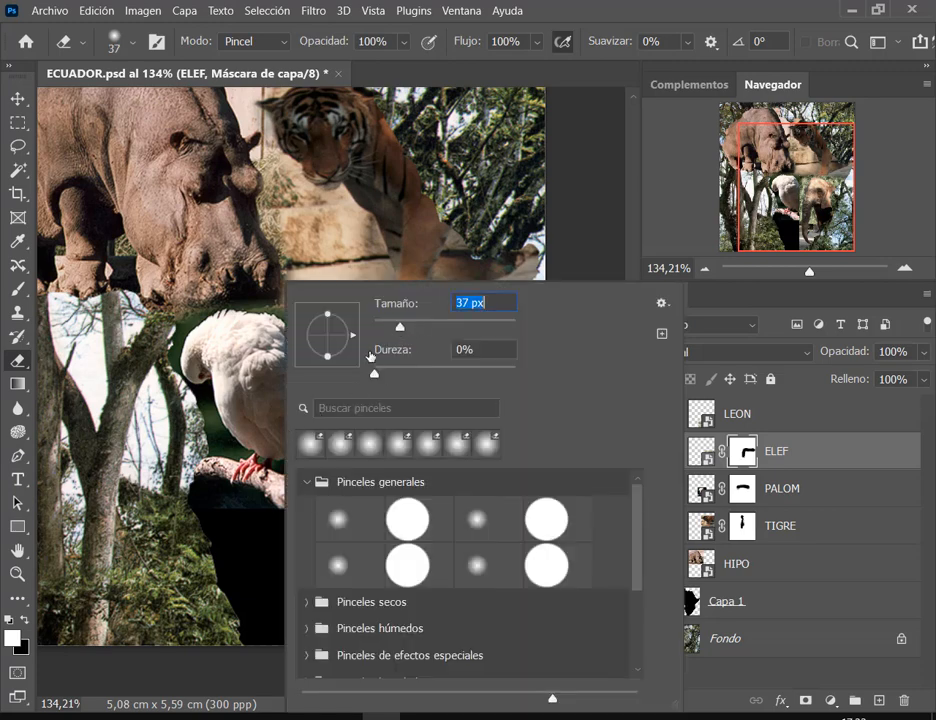
pyautogui.click(252, 407)
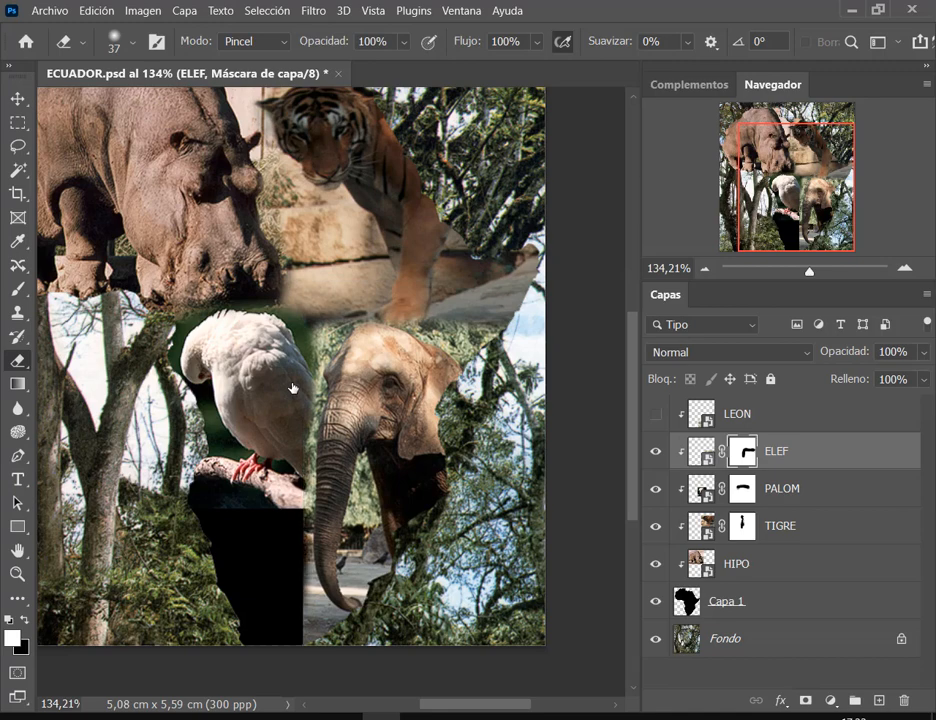
pyautogui.moveTo(292, 388); pyautogui.dragTo(282, 564)
# Soften the elephant photo's edges beside the dove and tiger on the ELEF mask with a 49 px Eraser at 38% opacity.
pyautogui.moveTo(341, 43); pyautogui.dragTo(274, 44)
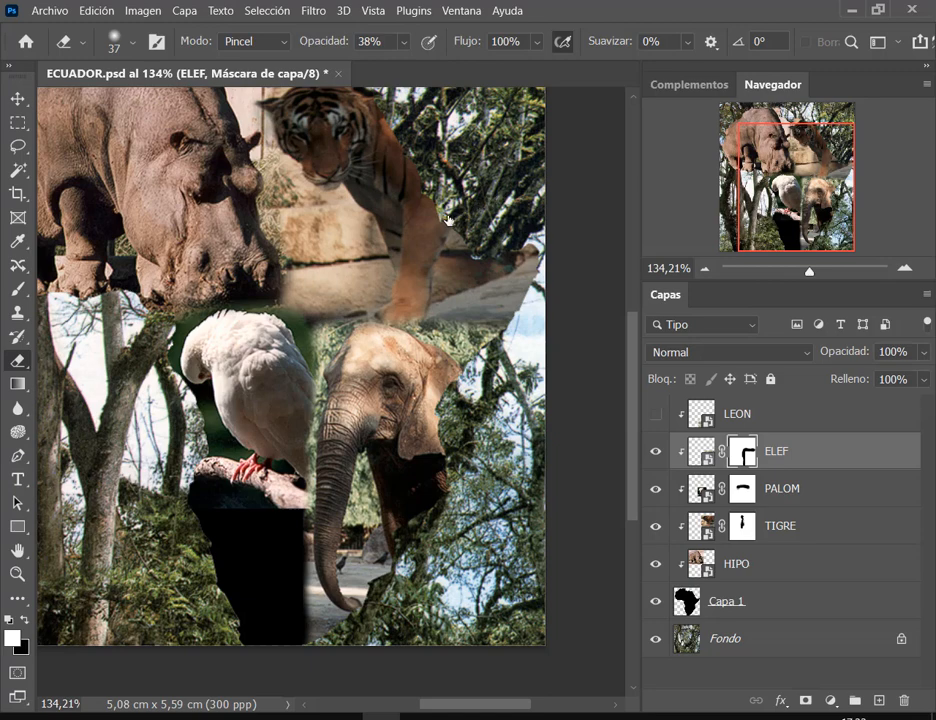
pyautogui.rightClick(488, 233)
pyautogui.moveTo(575, 267); pyautogui.dragTo(579, 261)
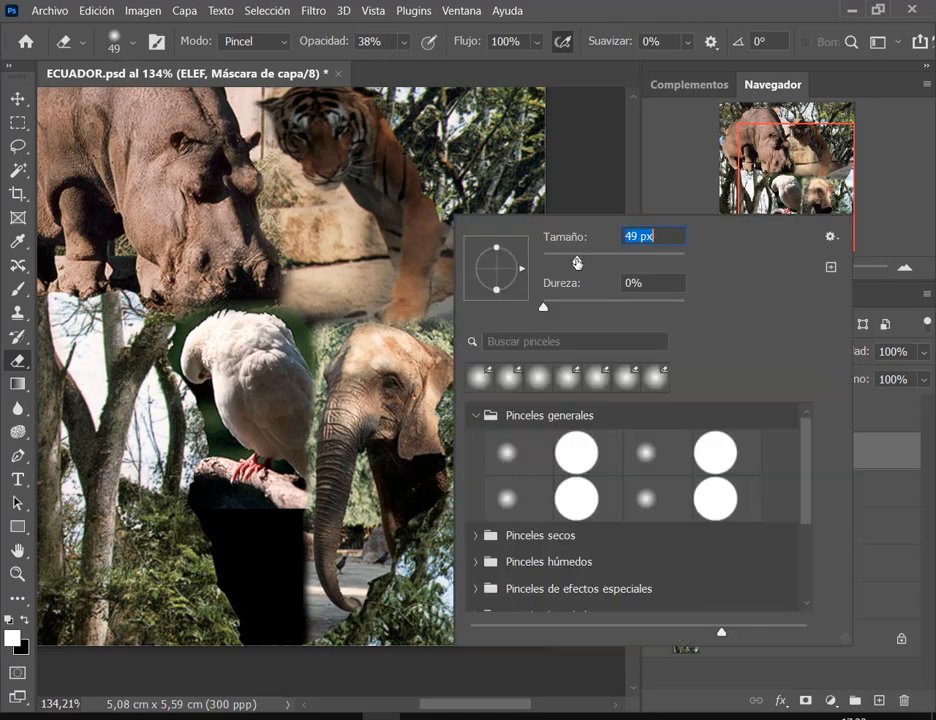
pyautogui.click(391, 267)
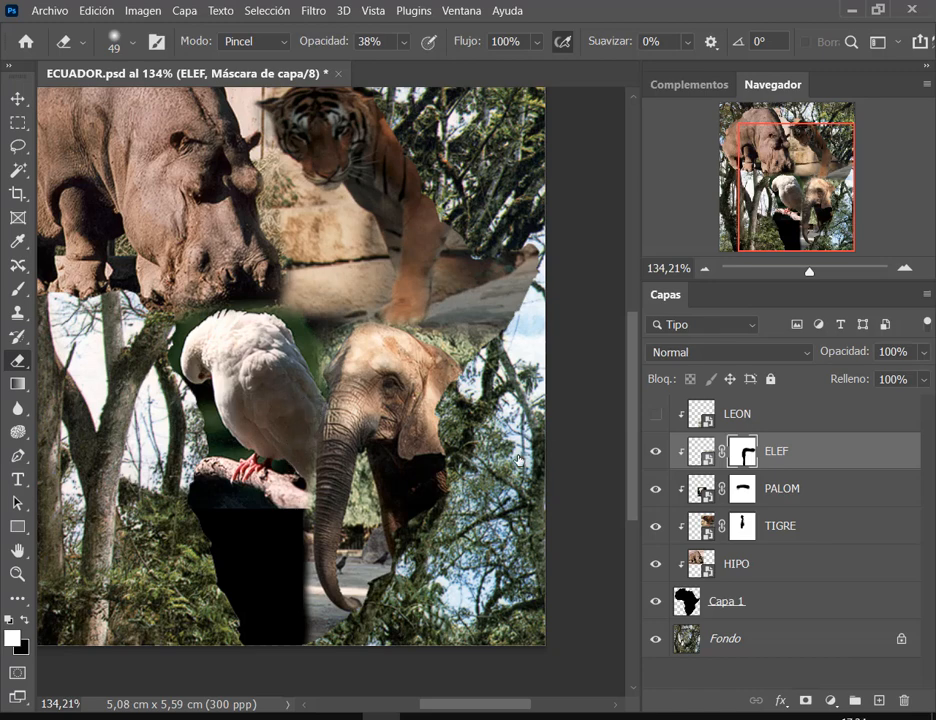
# Toggle the visibility of the ELEF and PALOM layers to examine how the elephant, dove and tiger photos overlap.
pyautogui.click(656, 451)
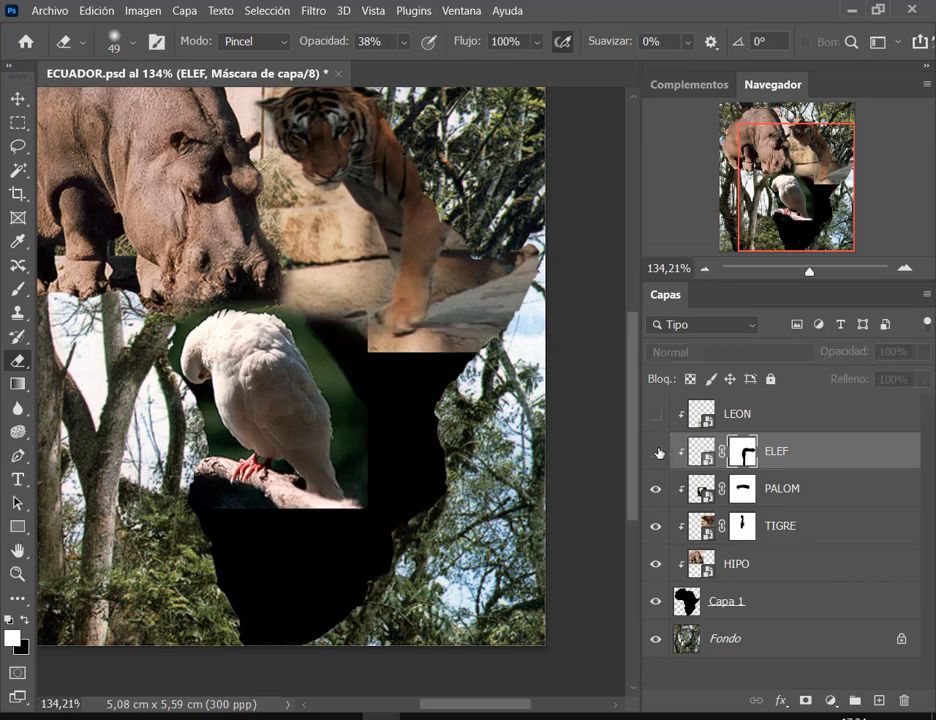
pyautogui.click(656, 451)
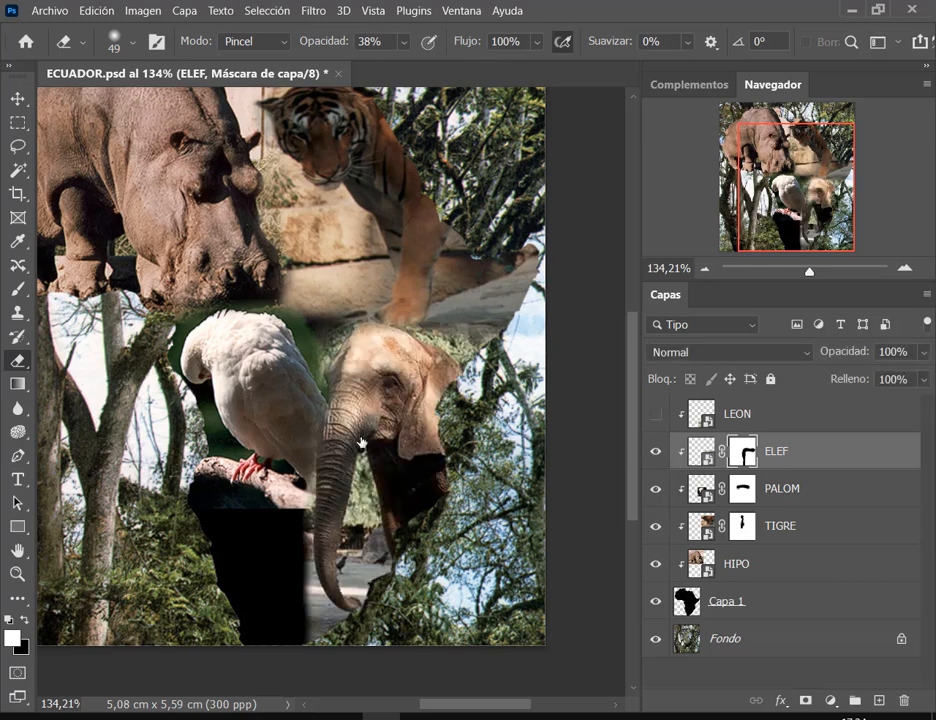
pyautogui.click(656, 451)
pyautogui.click(656, 489)
pyautogui.click(657, 489)
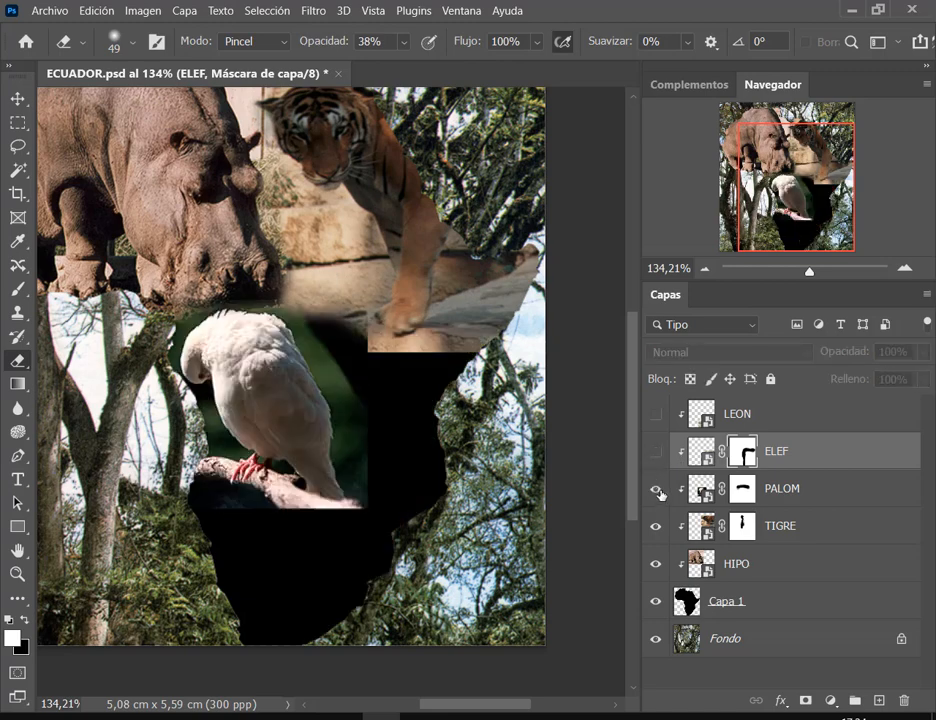
pyautogui.click(657, 490)
pyautogui.click(657, 490)
pyautogui.click(657, 450)
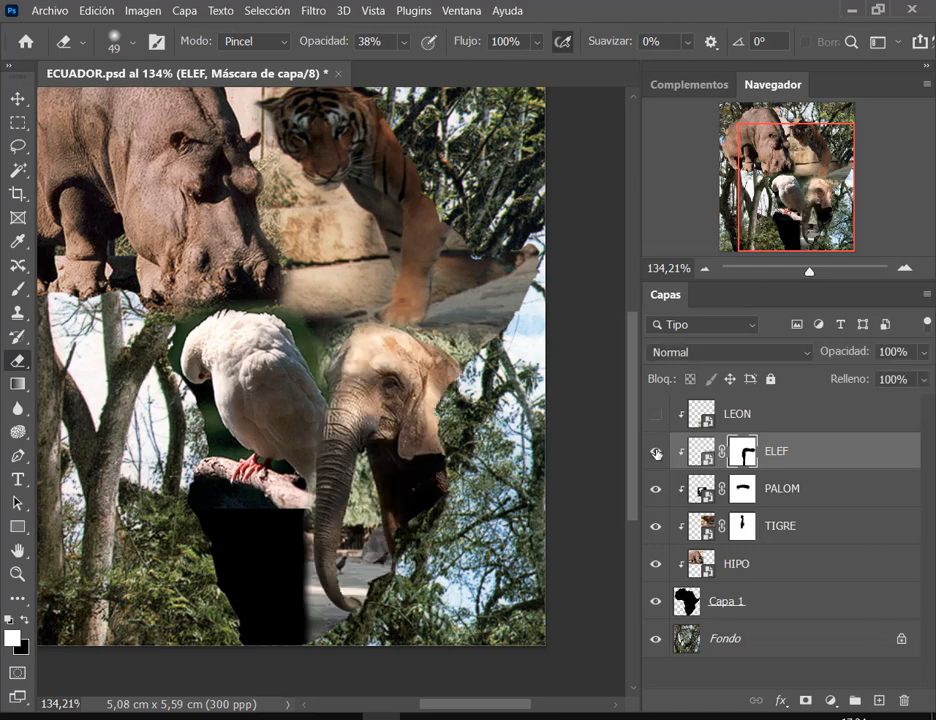
pyautogui.click(655, 451)
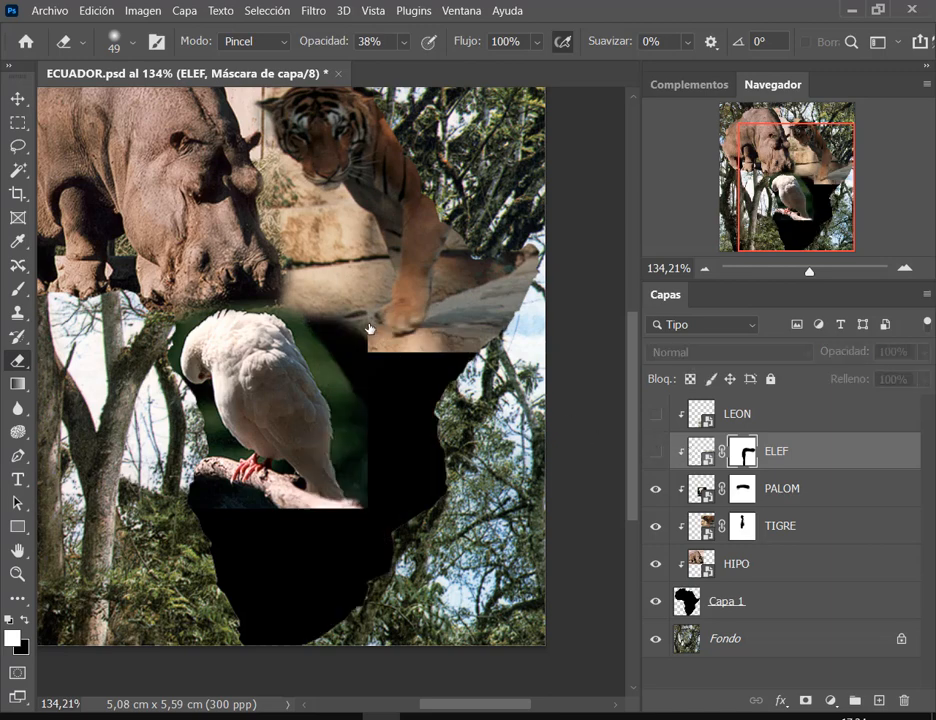
pyautogui.hotkey('ctrl', ',')
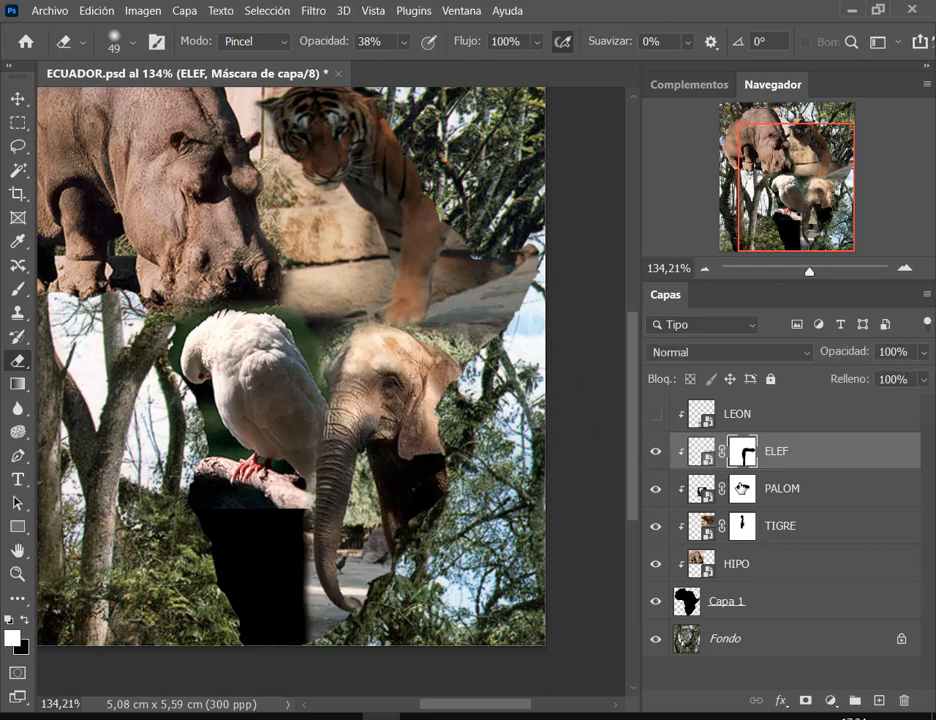
# Refine the blend between the dove and the elephant on the ELEF mask with the Eraser at 55% opacity.
pyautogui.hotkey('alt', '[')
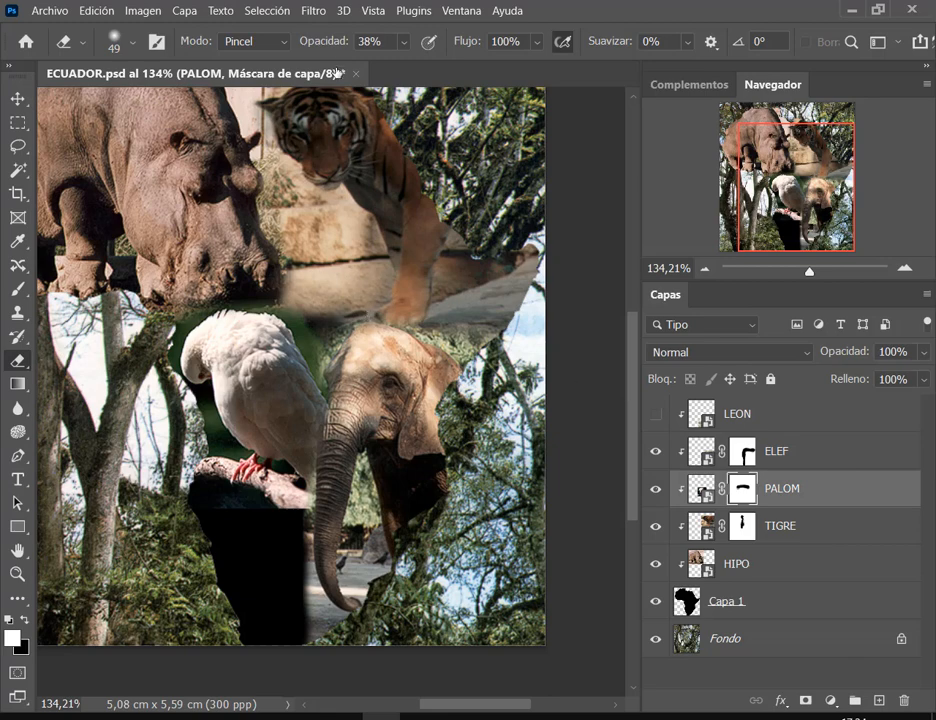
pyautogui.press('0')
pyautogui.moveTo(334, 40); pyautogui.dragTo(328, 44)
pyautogui.hotkey('alt', ']')
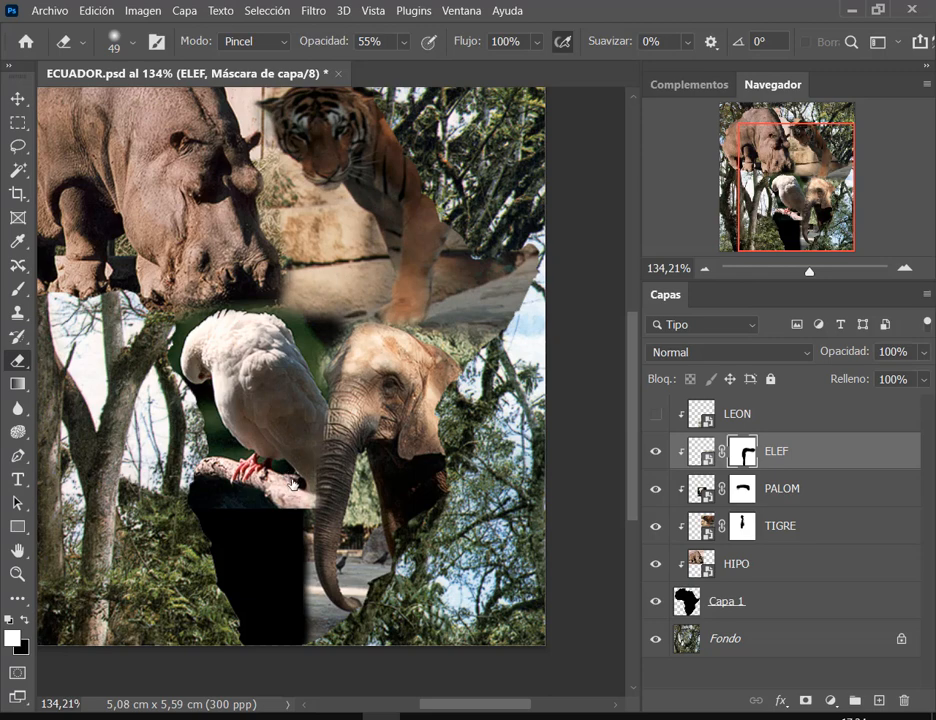
pyautogui.rightClick(306, 420)
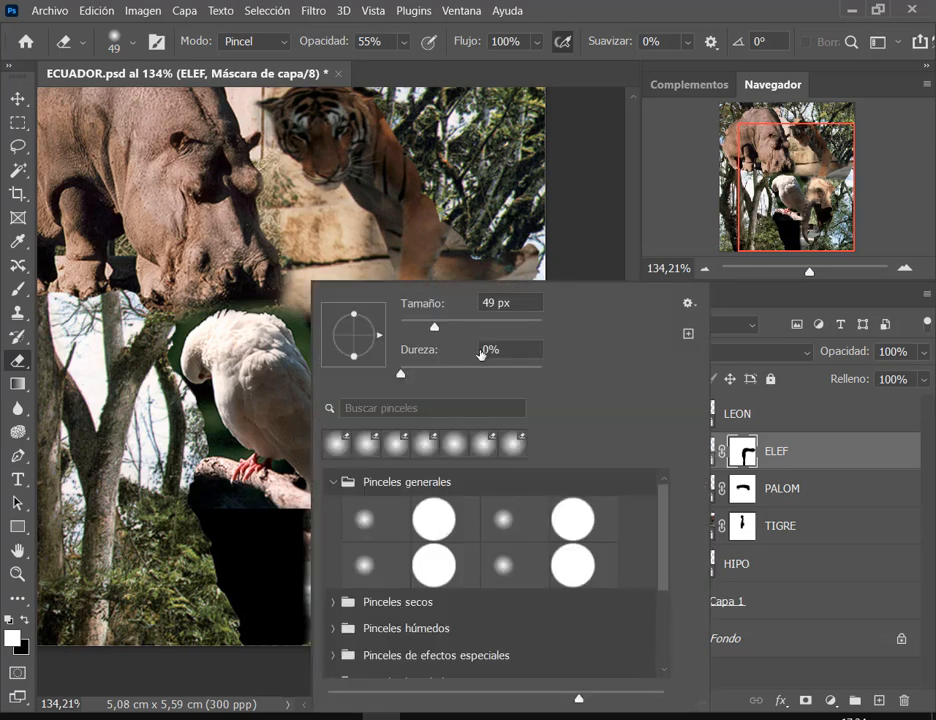
pyautogui.click(417, 22)
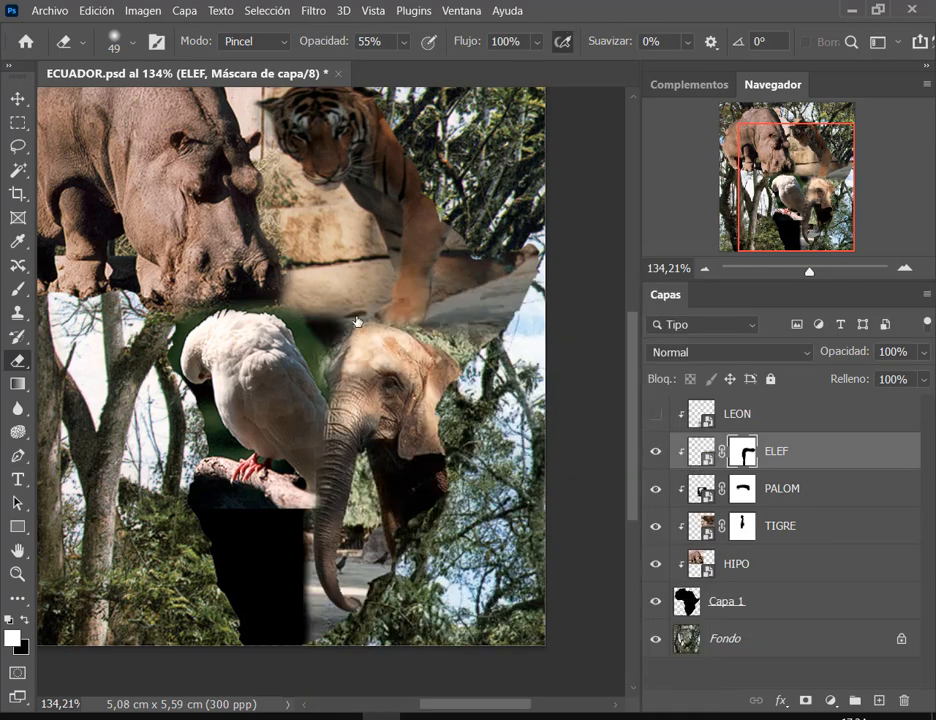
pyautogui.rightClick(348, 365)
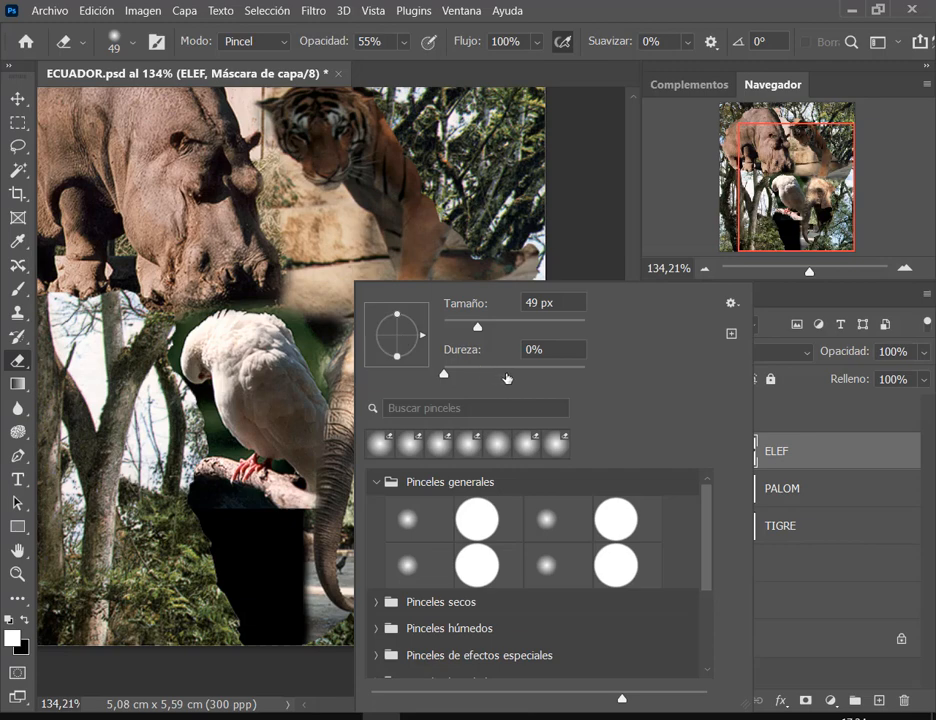
pyautogui.click(506, 372)
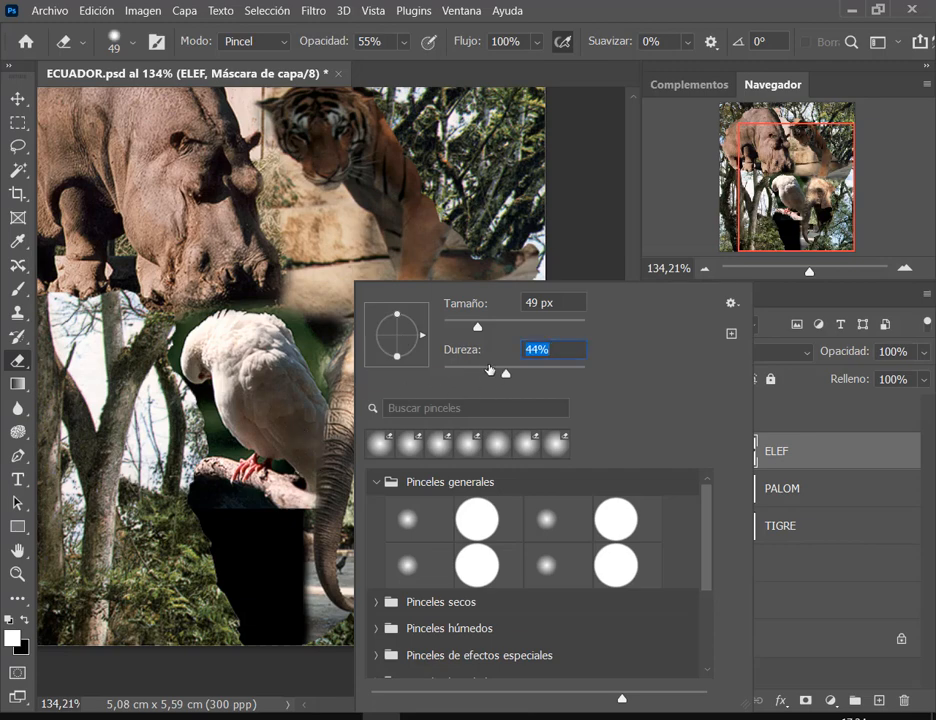
pyautogui.moveTo(506, 374); pyautogui.dragTo(330, 275)
pyautogui.hotkey('ctrl', 'z')
# Restore the elephant trunk's left edge on the ELEF mask with a 43 px Brush in white, and raise the Brush opacity to 100%.
pyautogui.press('b')
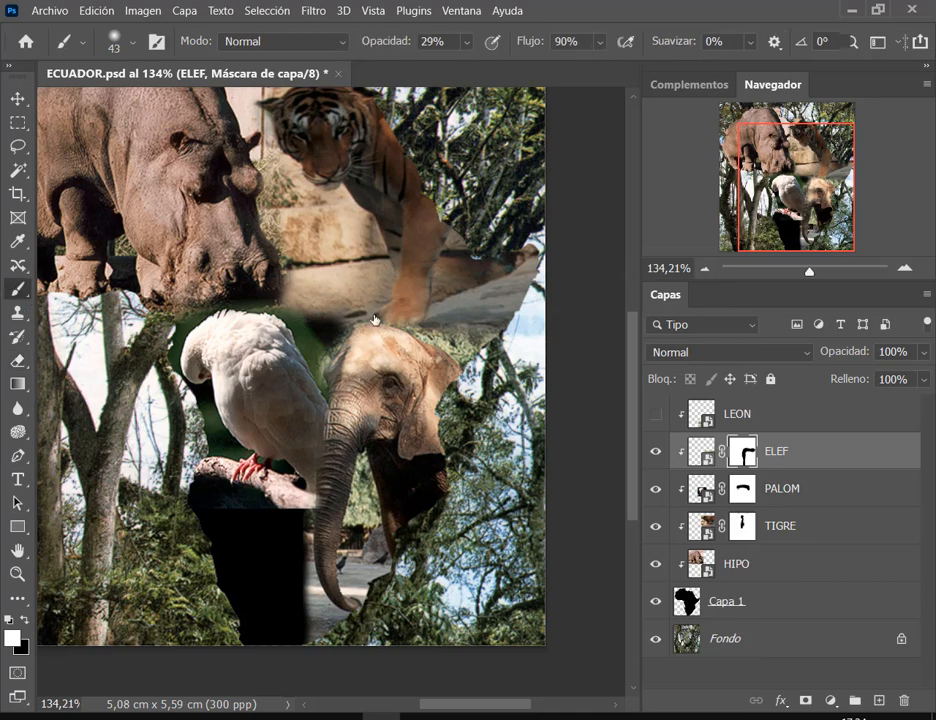
pyautogui.rightClick(355, 415)
pyautogui.moveTo(455, 374); pyautogui.dragTo(499, 374)
pyautogui.click(343, 443)
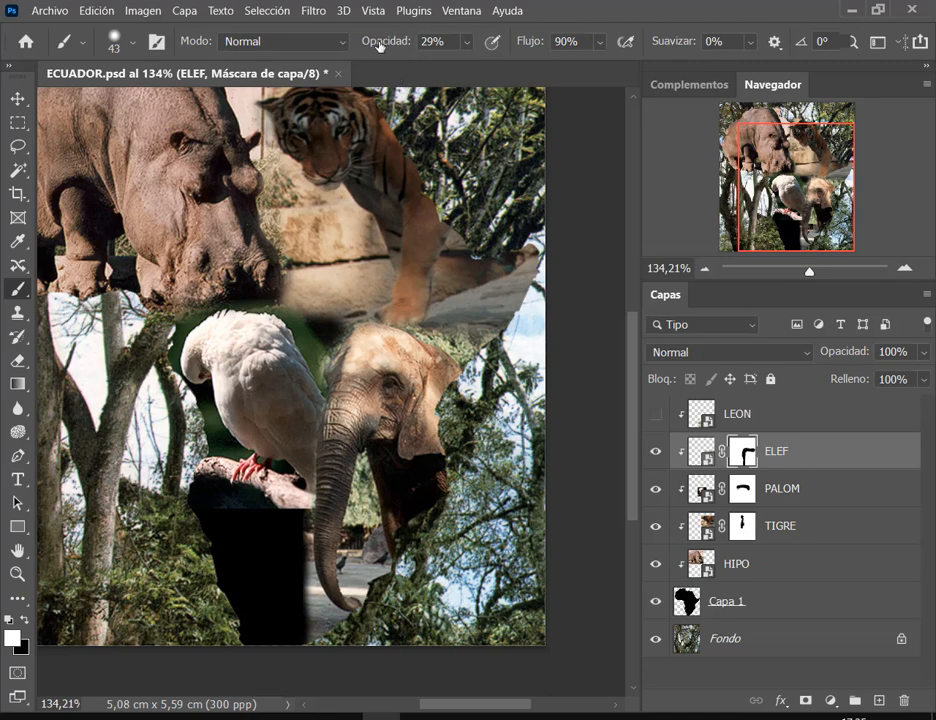
pyautogui.moveTo(380, 42); pyautogui.dragTo(594, 85)
# Refine the dove and elephant boundary on the ELEF mask with a 30 px Eraser at 46% opacity and 28% hardness.
pyautogui.press('e')
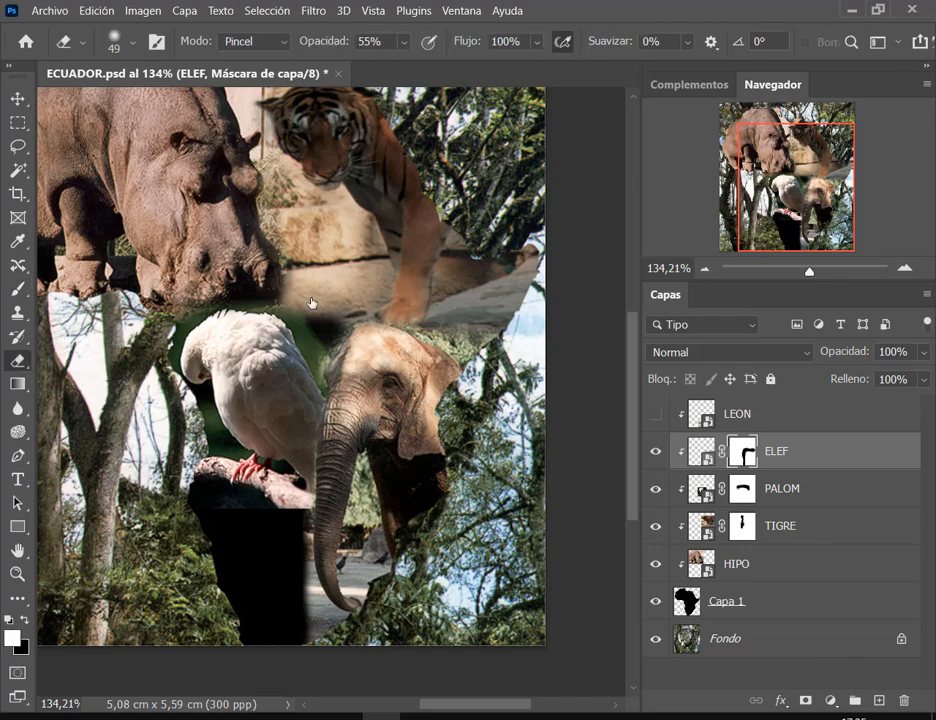
pyautogui.rightClick(313, 300)
pyautogui.write('30')
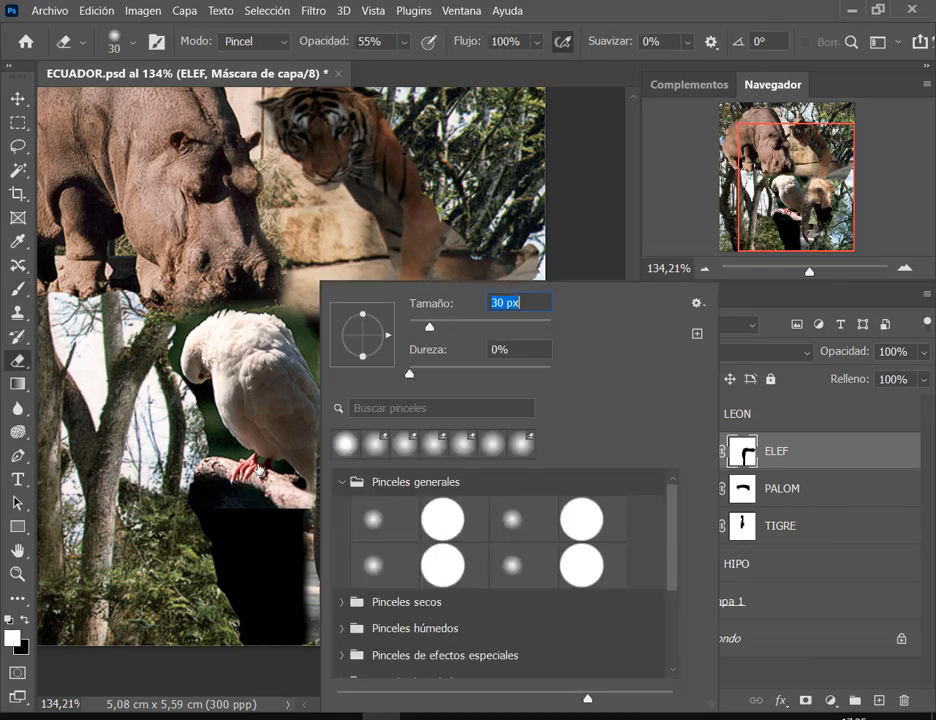
pyautogui.press('Return')
pyautogui.press('4')
pyautogui.press('6')
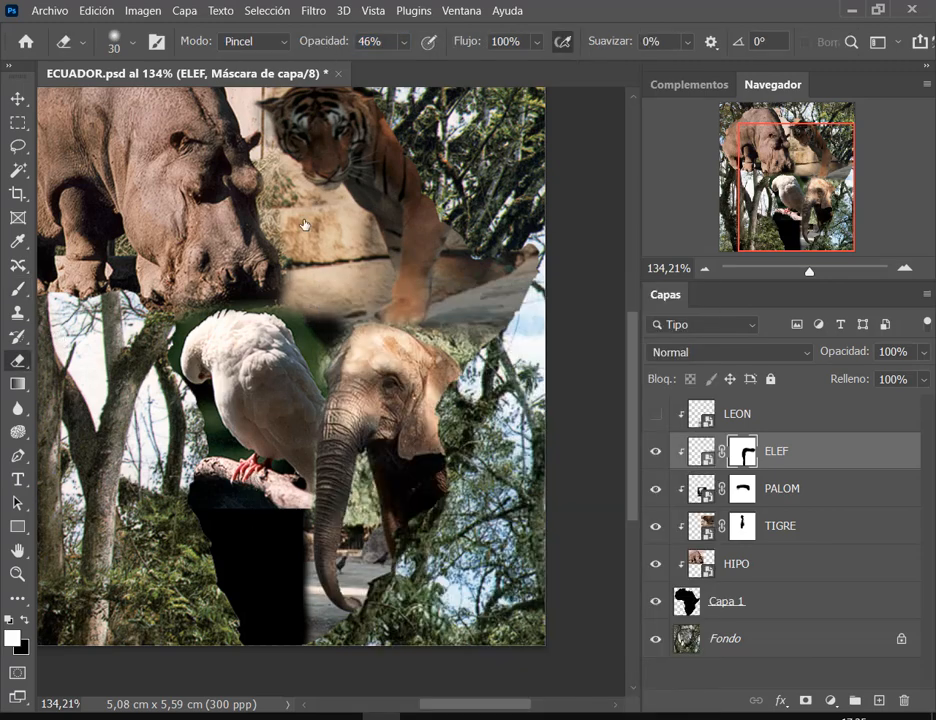
pyautogui.rightClick(330, 408)
pyautogui.press('Tab')
pyautogui.write('28')
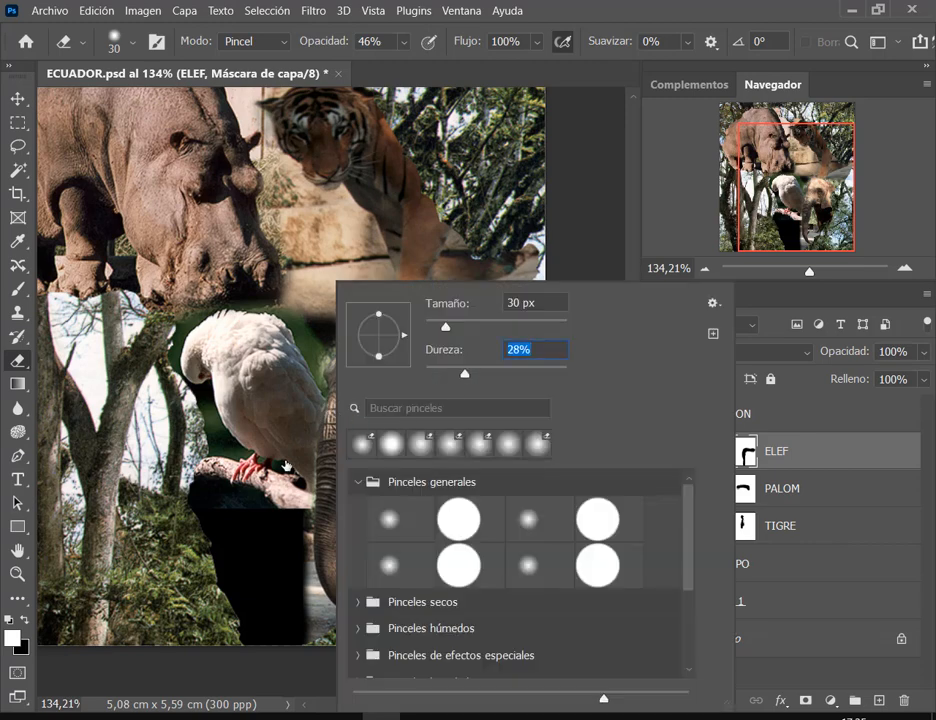
pyautogui.press('Return')
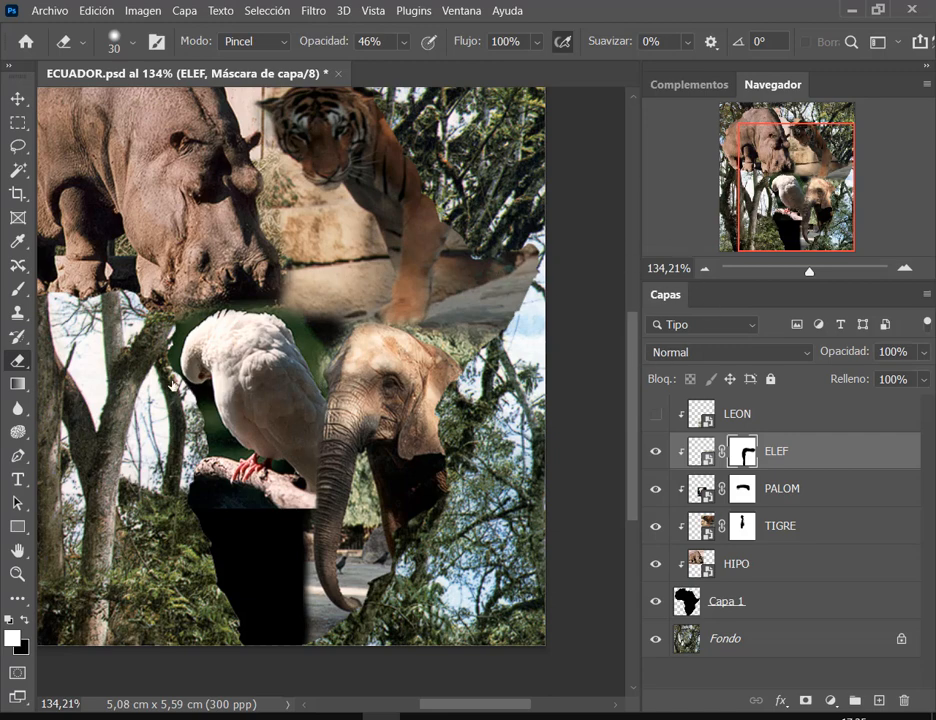
# Try painting along the elephant trunk's left edge on the ELEF mask with the Brush at 100% opacity, and undo the strokes.
pyautogui.press('b')
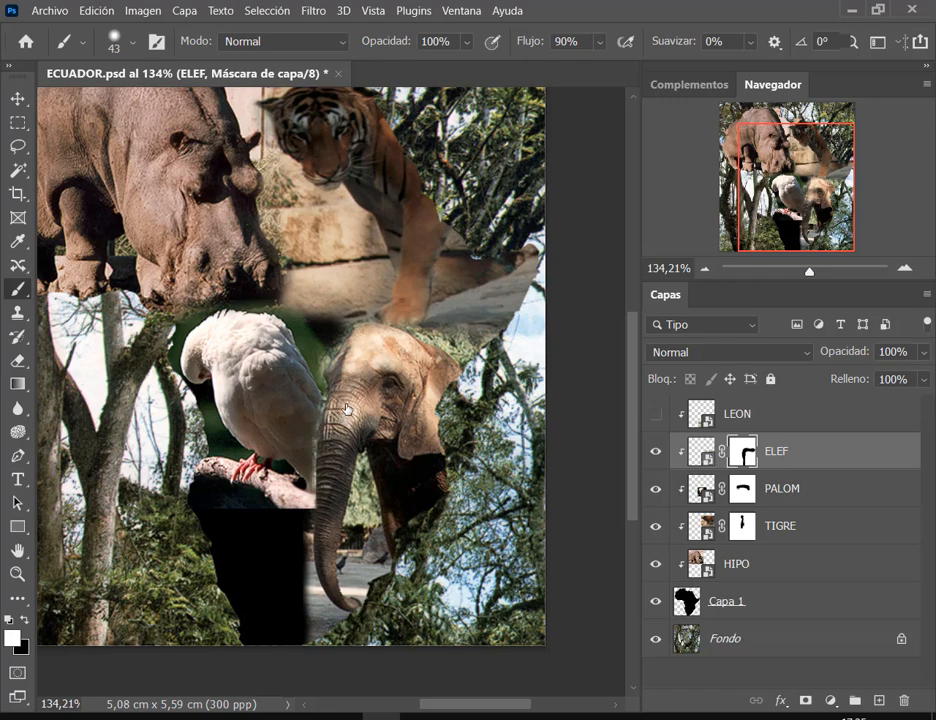
pyautogui.click(97, 11)
pyautogui.click(150, 10)
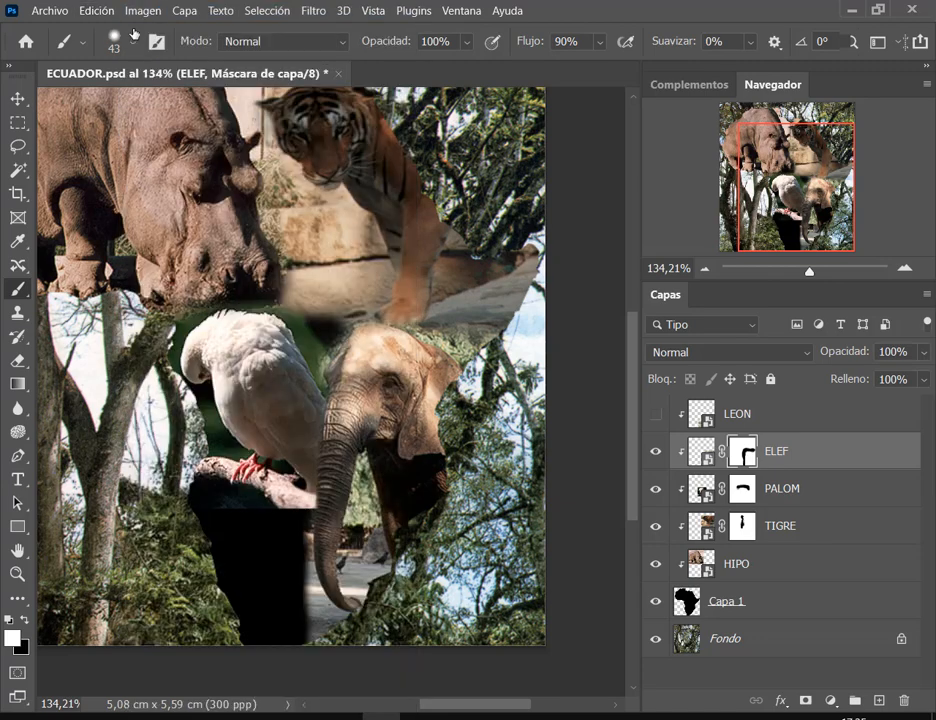
pyautogui.rightClick(398, 298)
pyautogui.moveTo(545, 377); pyautogui.dragTo(351, 428)
pyautogui.click(352, 411)
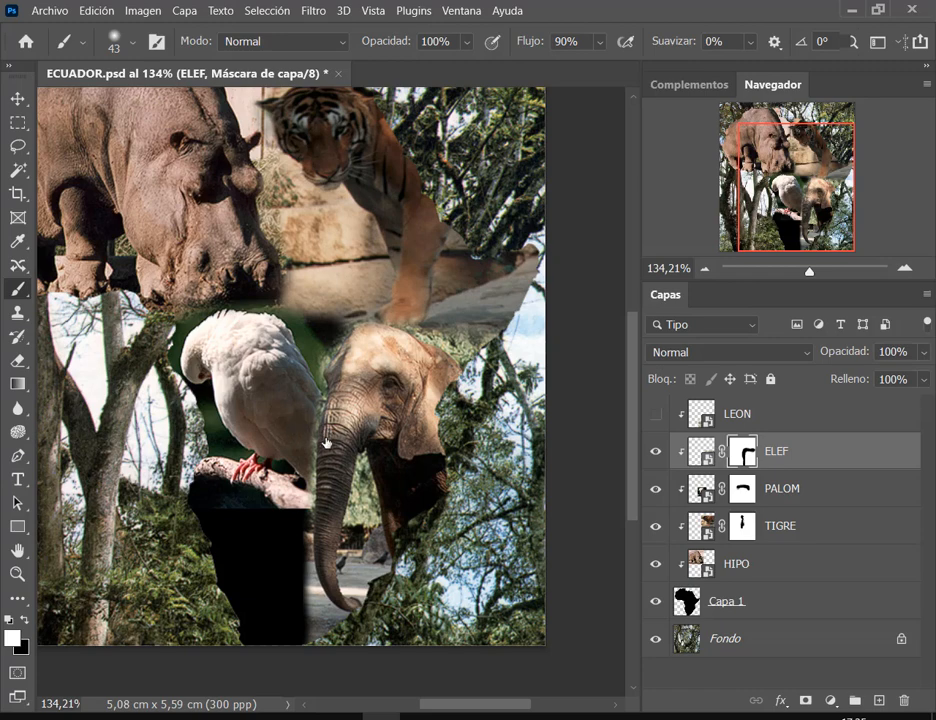
pyautogui.click(97, 11)
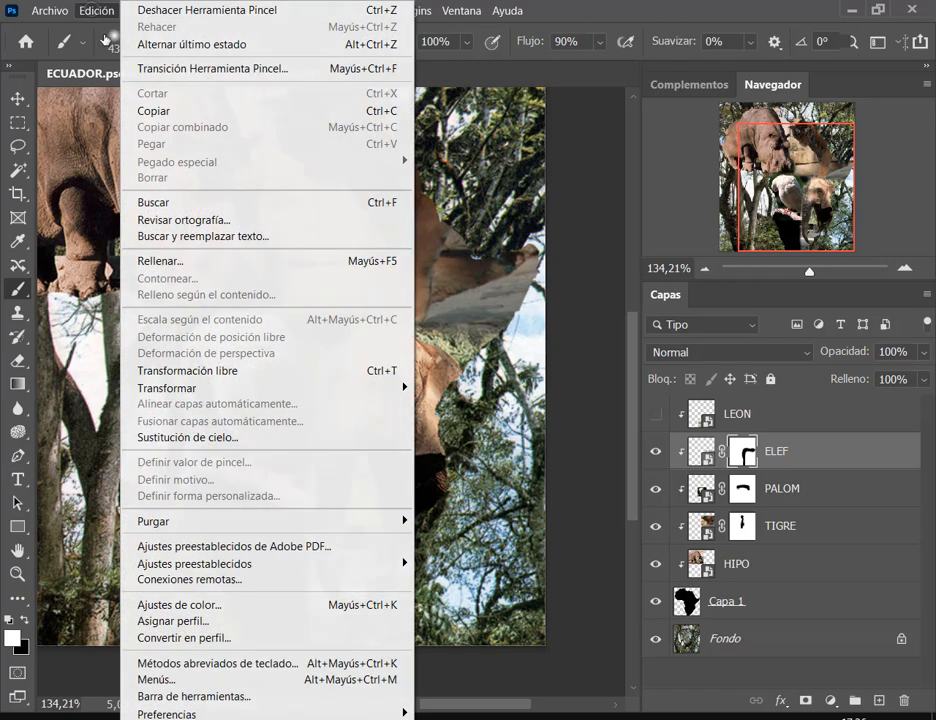
pyautogui.click(146, 9)
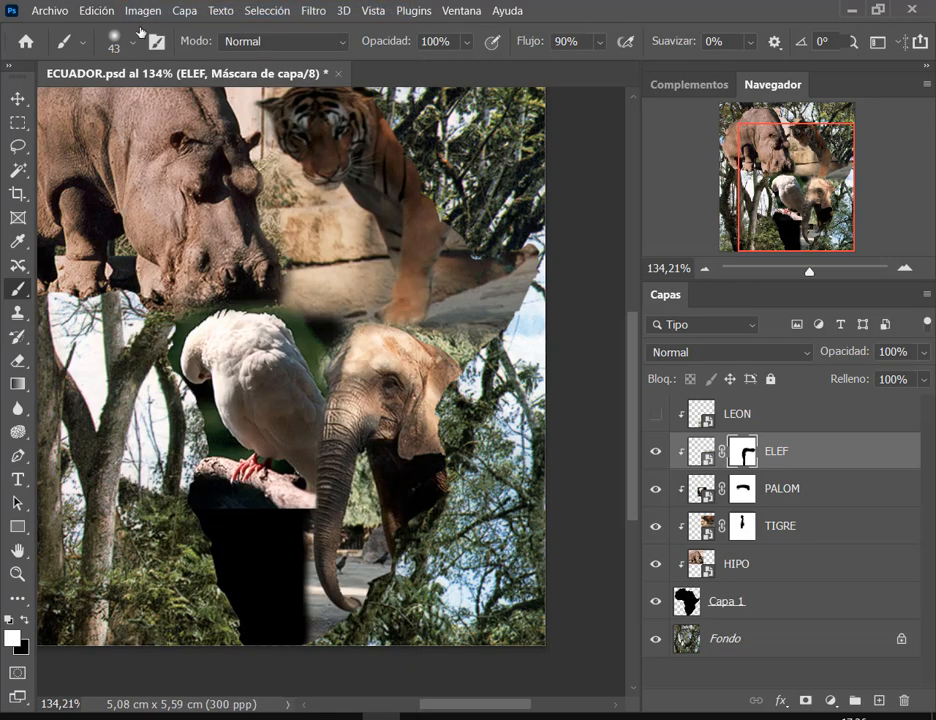
# Show the LEON layer, move the lion photo slightly up and left at a temporary 65% opacity, and restore its opacity to 100%.
pyautogui.click(17, 92)
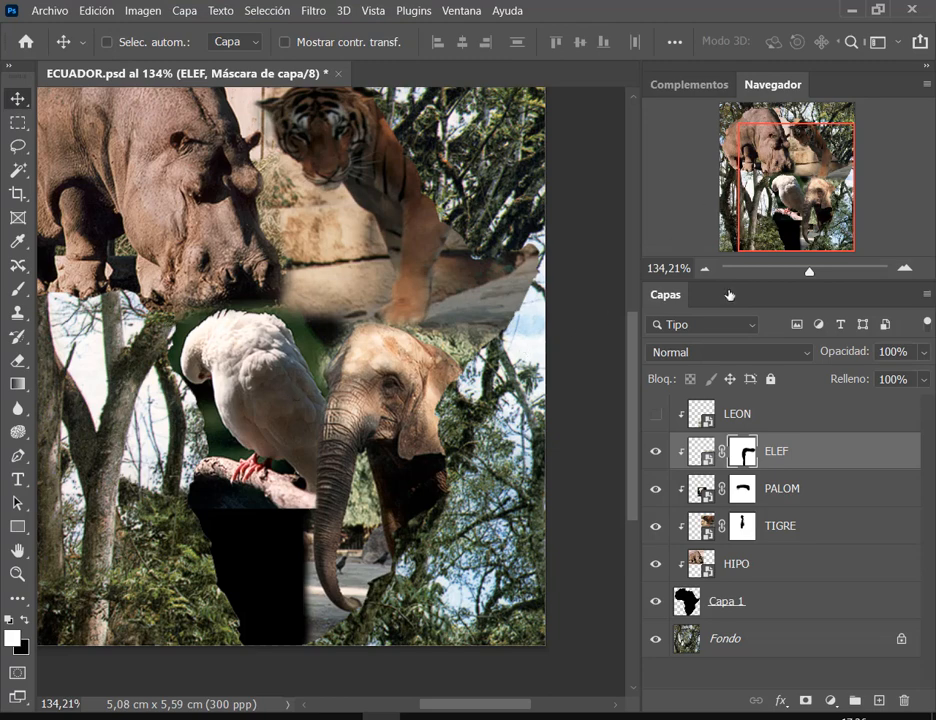
pyautogui.click(656, 413)
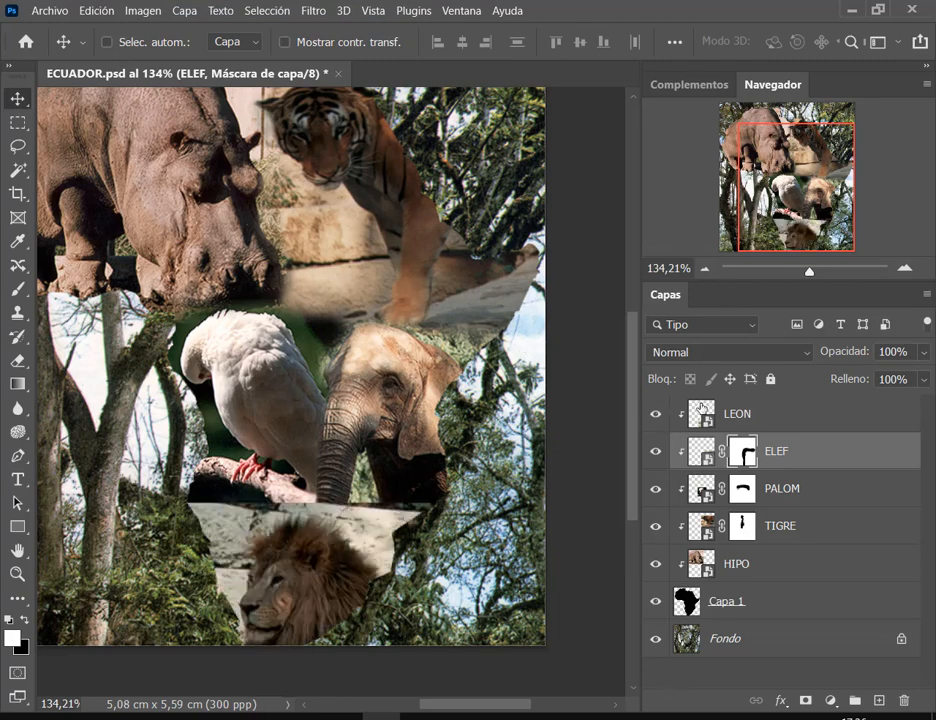
pyautogui.click(700, 405)
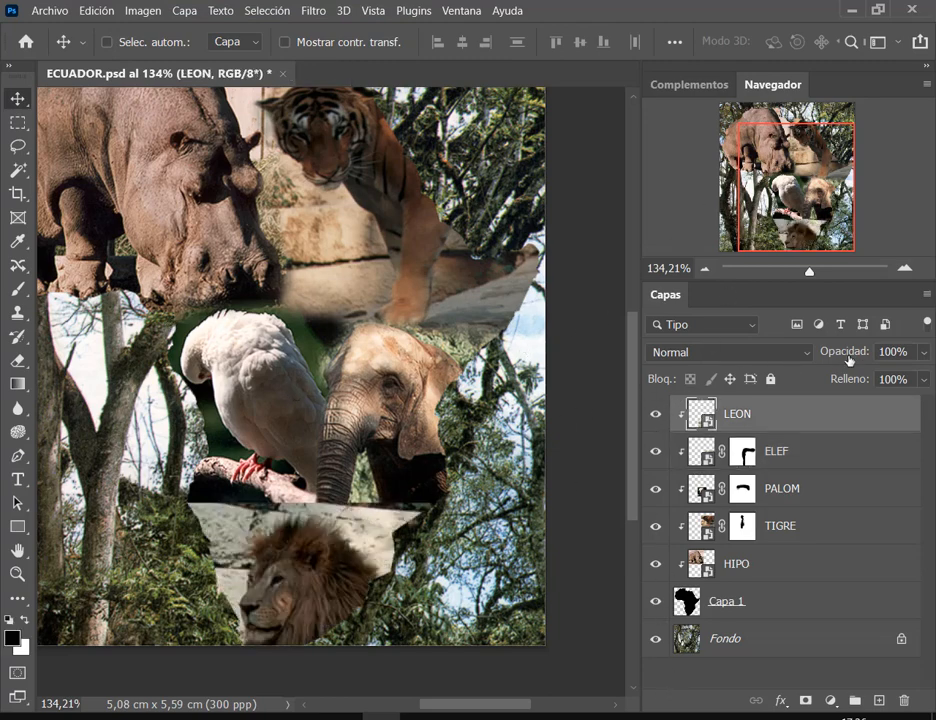
pyautogui.moveTo(848, 360); pyautogui.dragTo(855, 355)
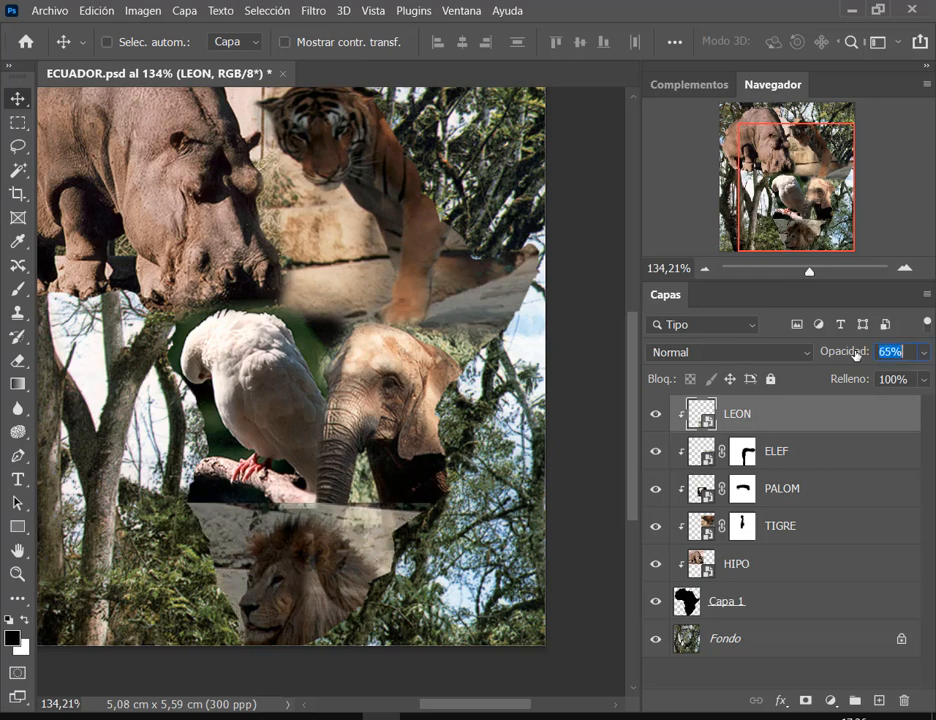
pyautogui.moveTo(349, 551); pyautogui.dragTo(340, 521)
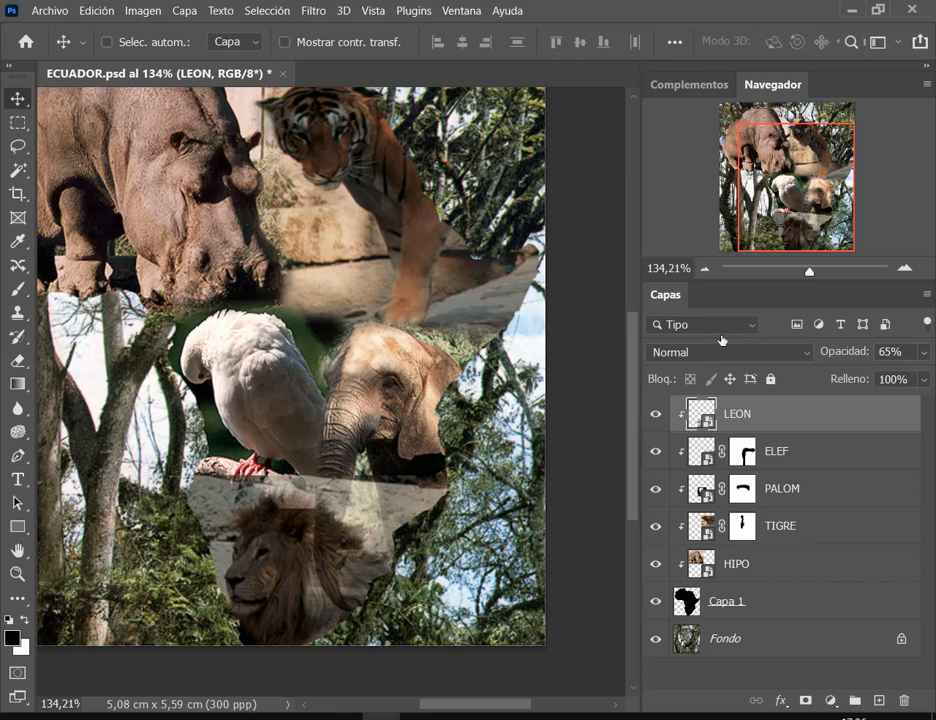
pyautogui.moveTo(821, 352); pyautogui.dragTo(933, 390)
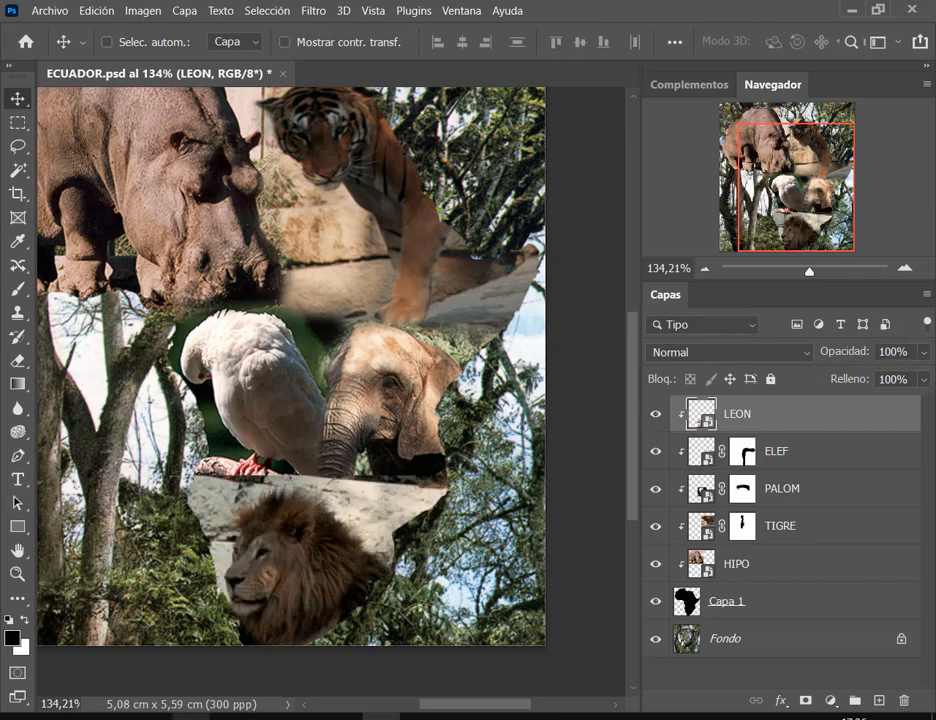
# Check the reference PDF, scale the lion photo to 35.87% at a temporary 74% opacity, and restore its opacity to 100%.
pyautogui.hotkey('alt', 'Tab')
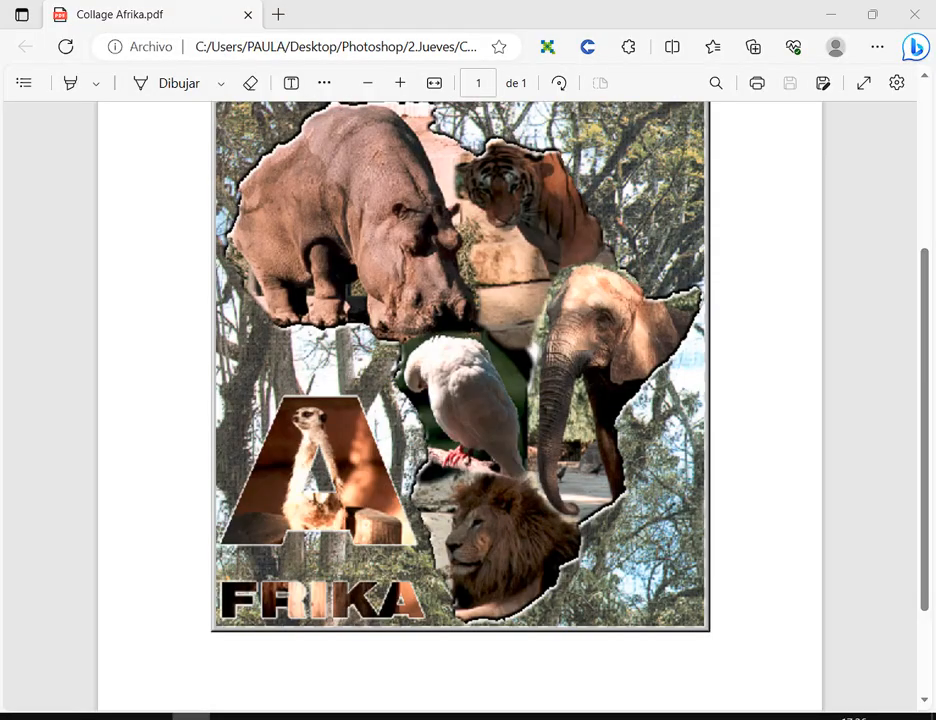
pyautogui.hotkey('alt', 'Tab')
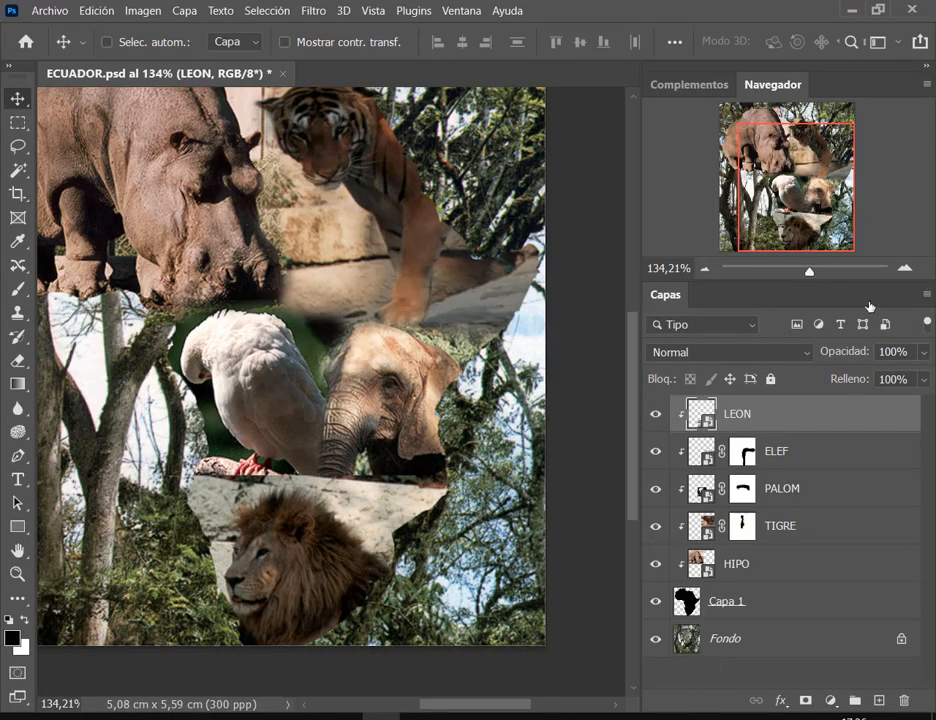
pyautogui.moveTo(800, 359); pyautogui.dragTo(843, 357)
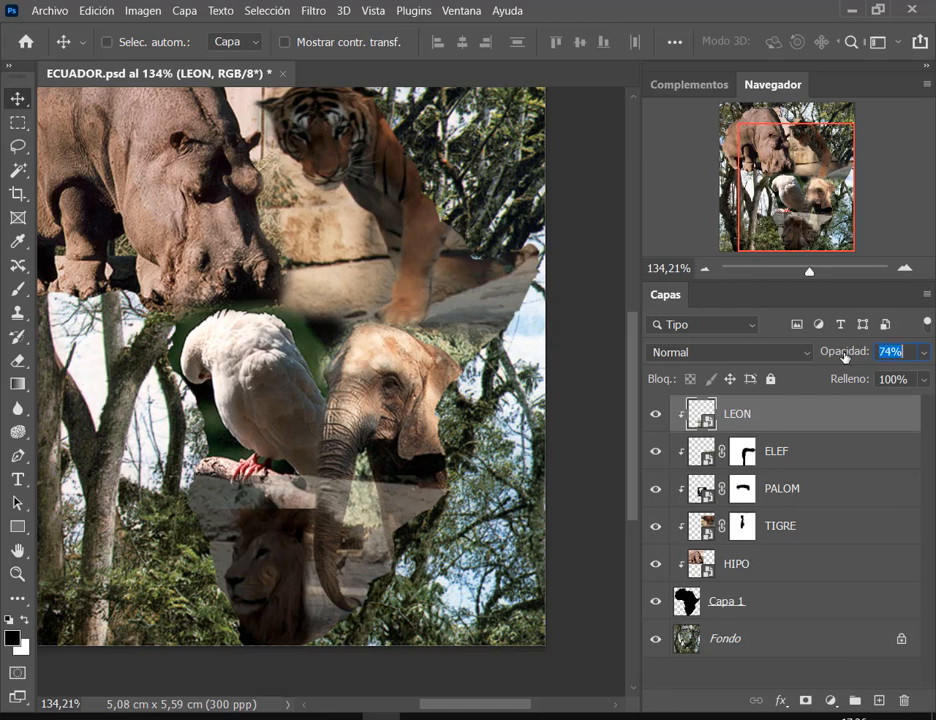
pyautogui.click(97, 11)
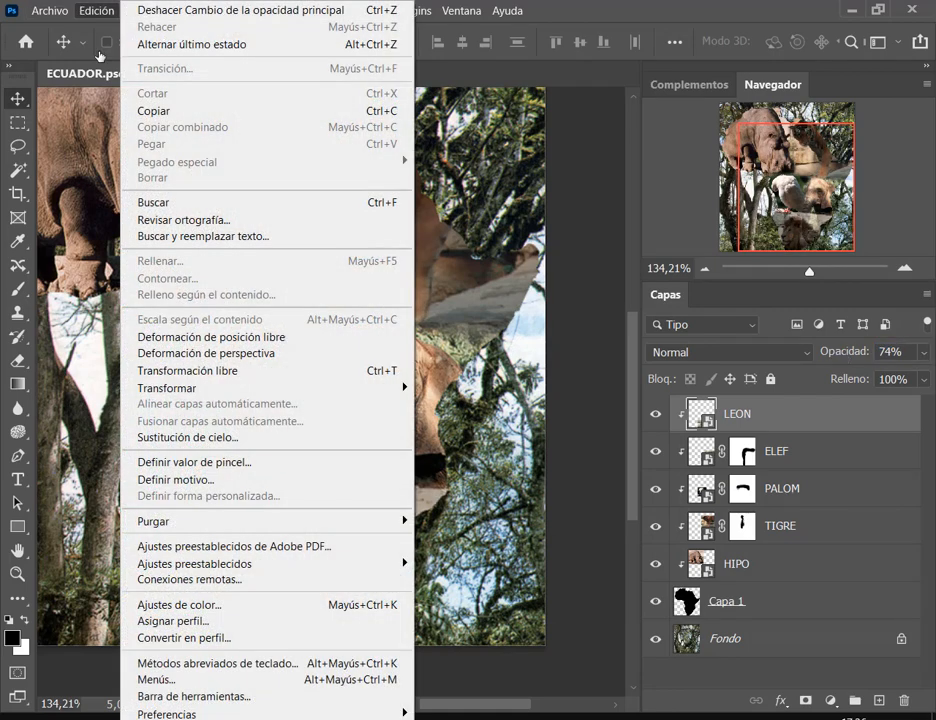
pyautogui.click(240, 370)
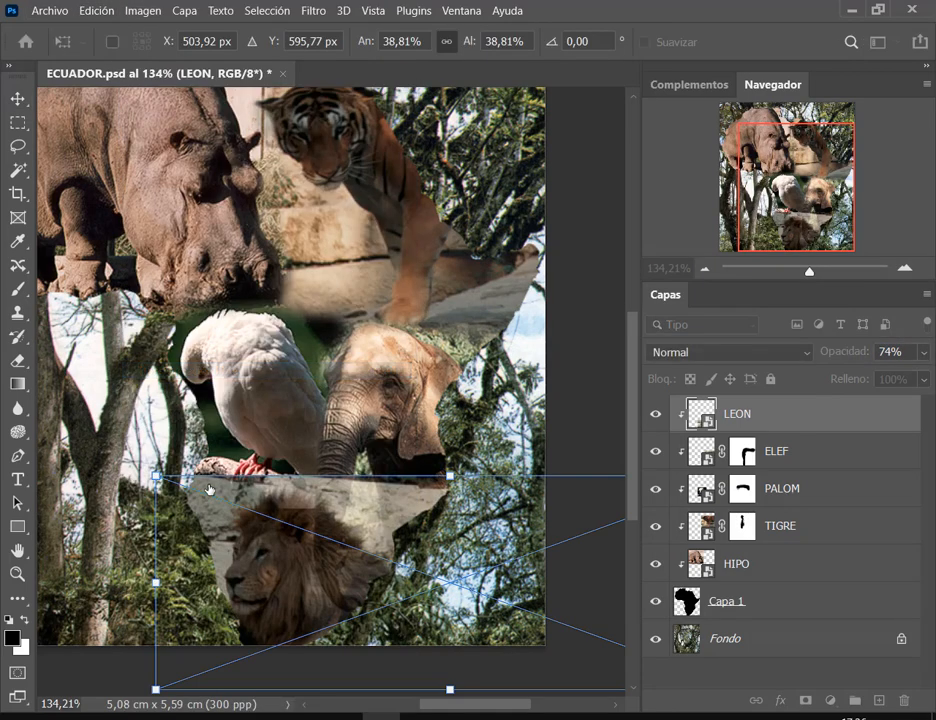
pyautogui.moveTo(156, 477); pyautogui.dragTo(197, 504)
pyautogui.moveTo(288, 568); pyautogui.dragTo(243, 563)
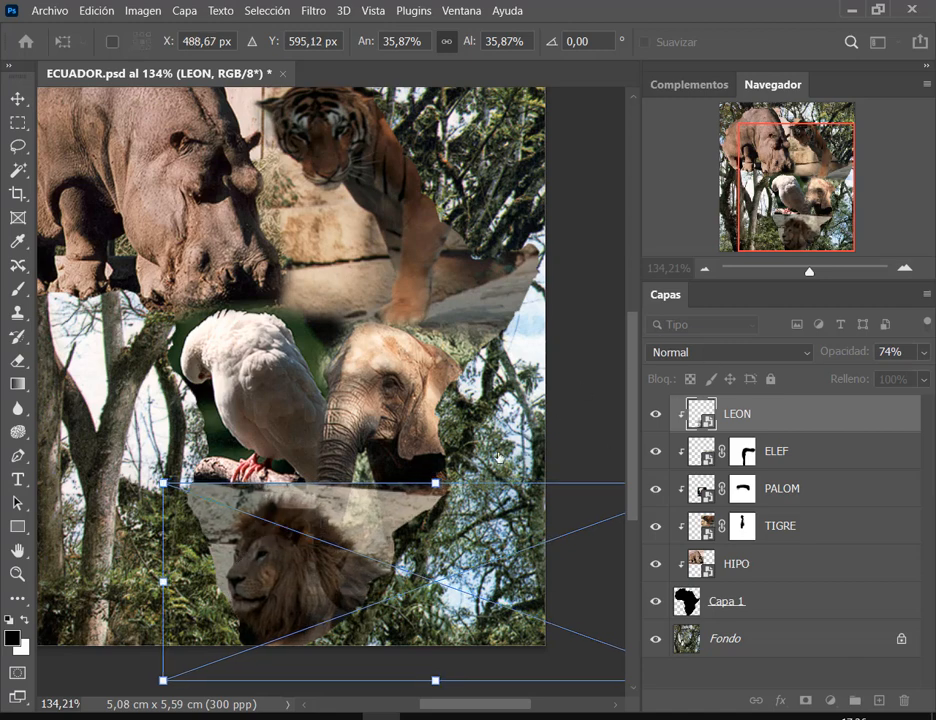
pyautogui.press('Return')
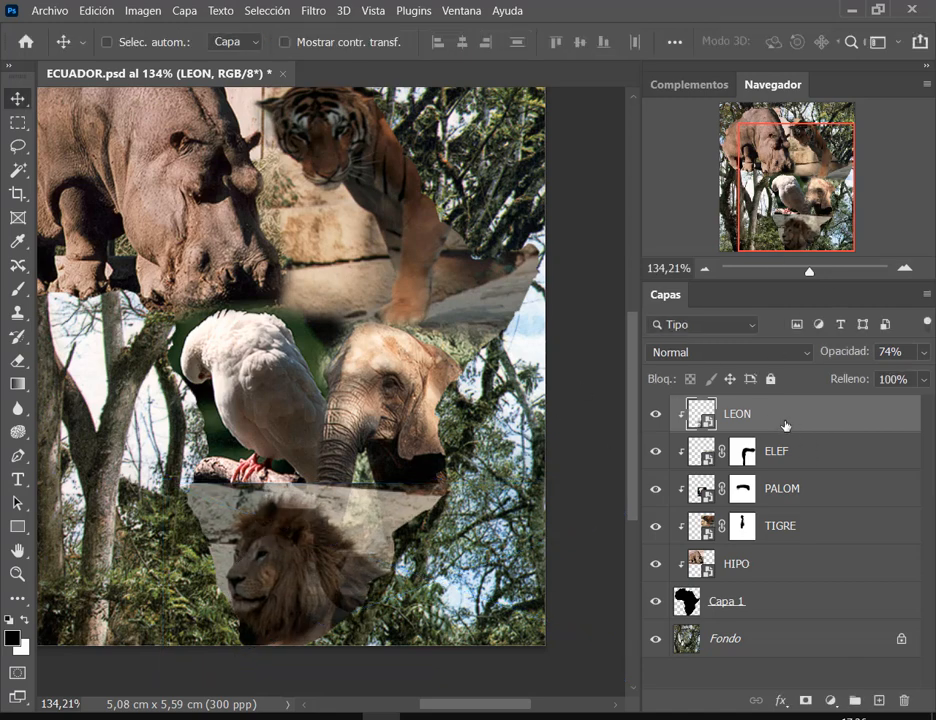
pyautogui.moveTo(853, 363); pyautogui.dragTo(915, 355)
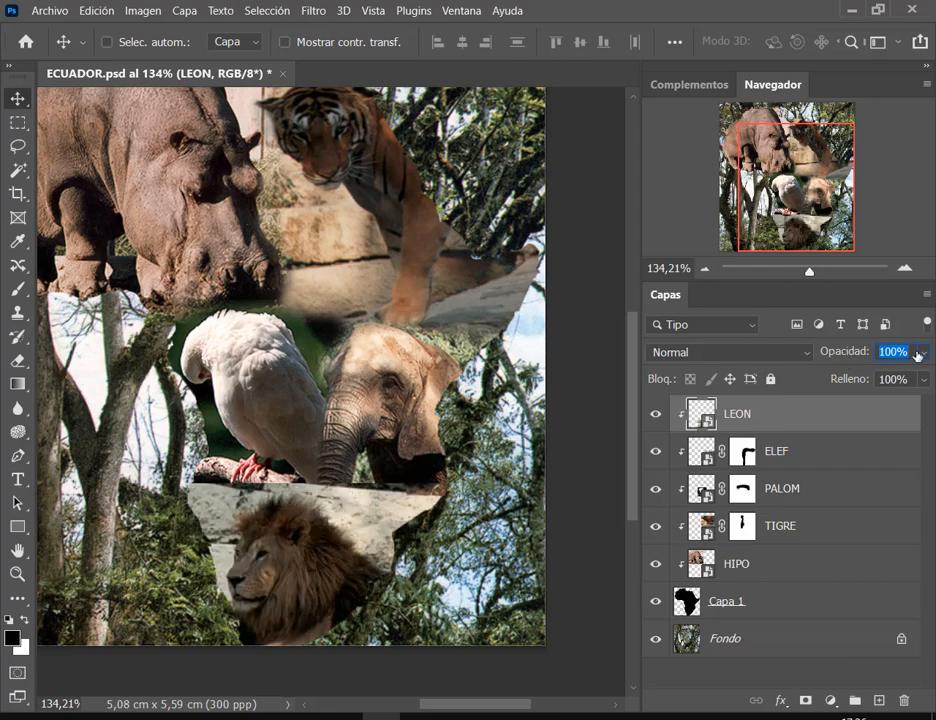
# Move the LEON layer below ELEF, and erase the ELEF mask beside the trunk over the lion's mane with a 30 px Eraser.
pyautogui.click(355, 450)
pyautogui.moveTo(748, 426); pyautogui.dragTo(735, 472)
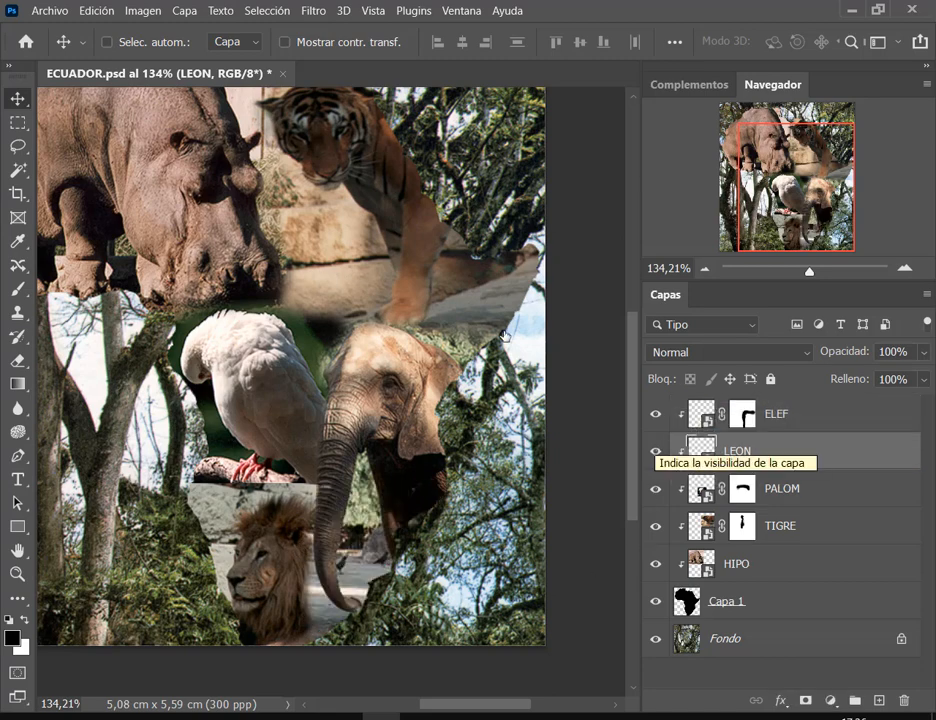
pyautogui.click(742, 413)
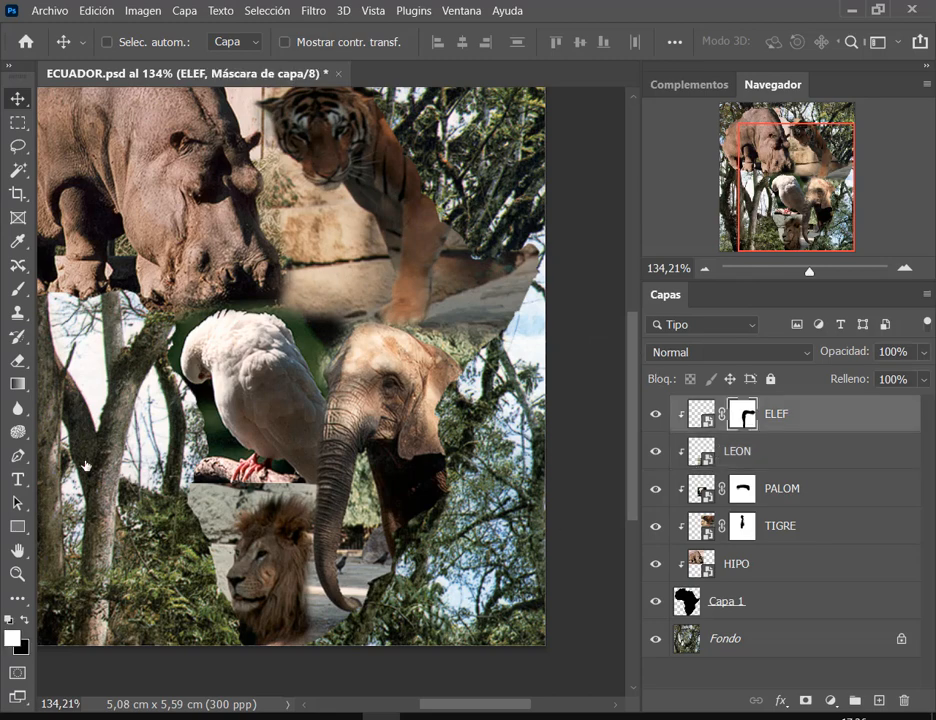
pyautogui.click(17, 360)
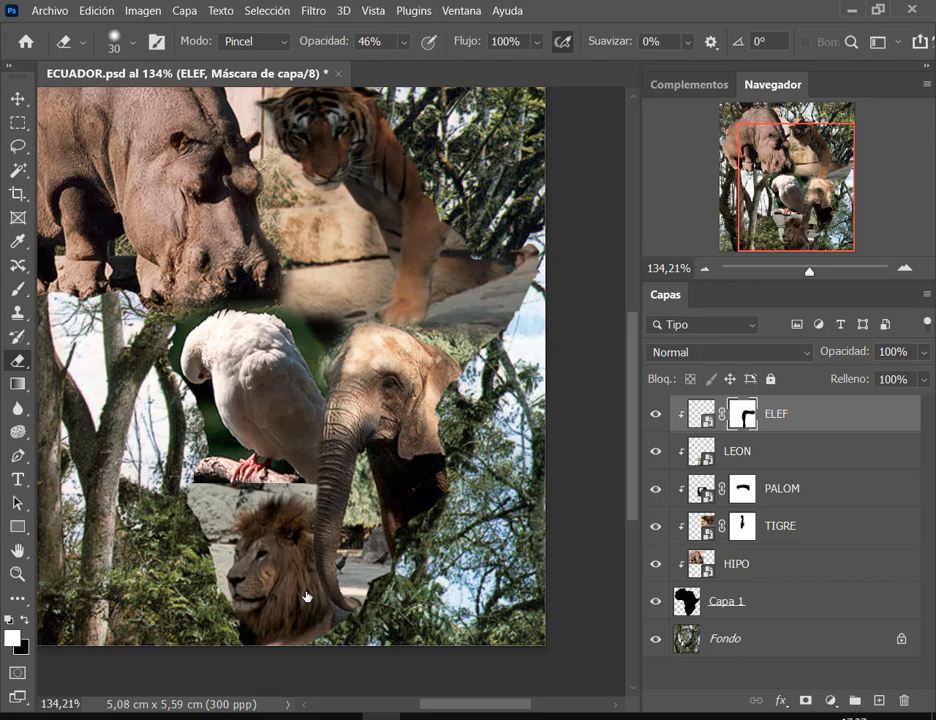
# Add a layer mask to LEON, and erase the lion photo's upper edge beneath the dove's branch, lowering the Eraser to 44% opacity.
pyautogui.click(742, 451)
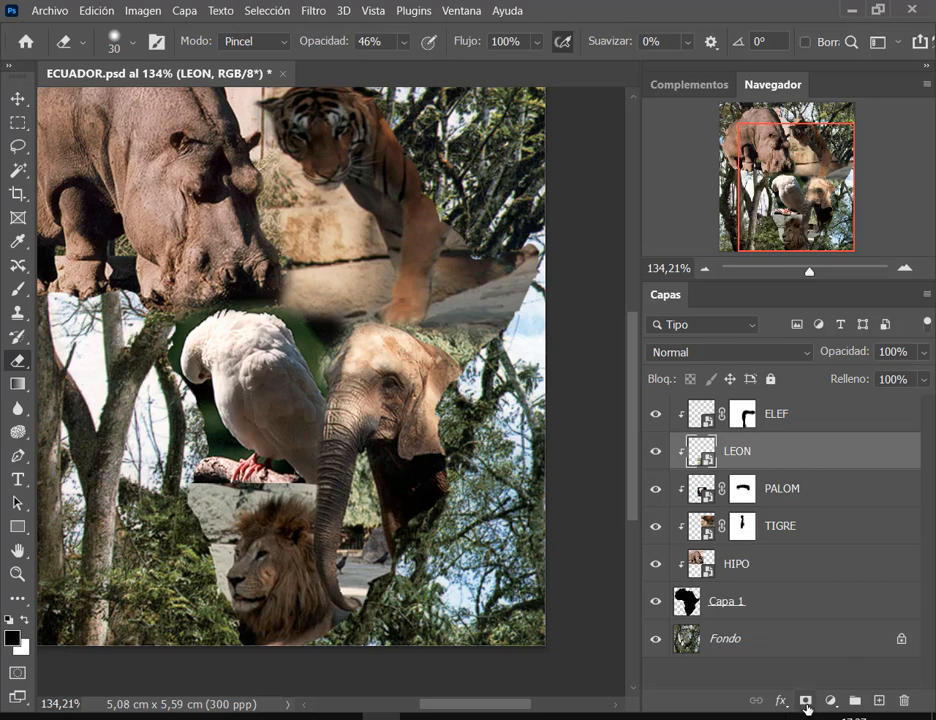
pyautogui.click(806, 700)
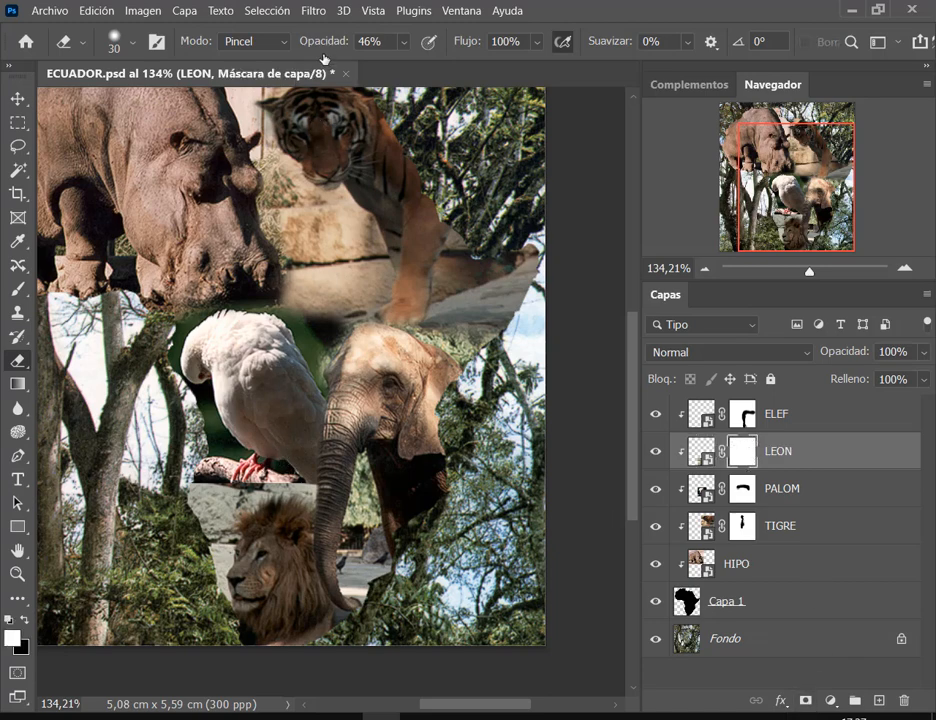
pyautogui.moveTo(320, 42); pyautogui.dragTo(360, 42)
pyautogui.click(293, 460)
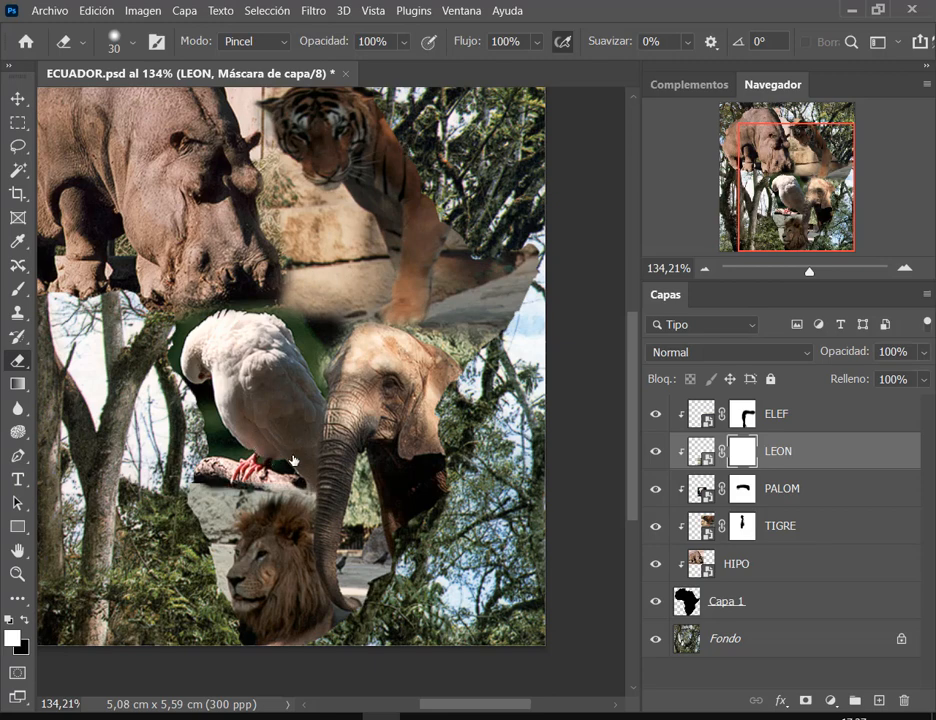
pyautogui.moveTo(350, 44); pyautogui.dragTo(219, 42)
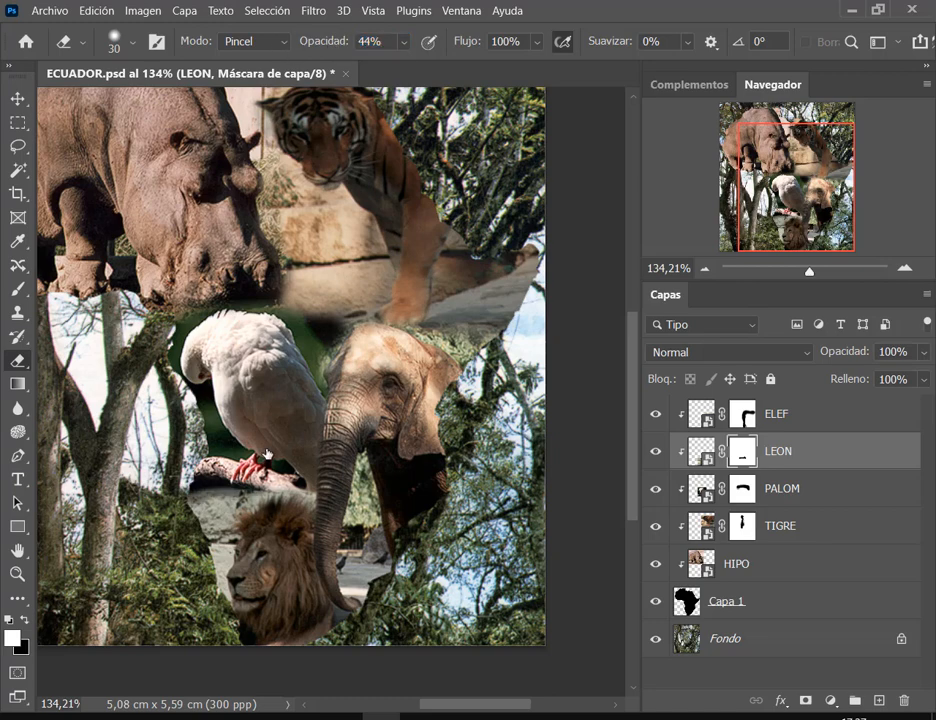
# Soften the transition below the branch on the LEON mask with a 50 px Eraser at 0% hardness and 30% opacity, comparing with LEON hidden.
pyautogui.rightClick(268, 460)
pyautogui.moveTo(402, 375); pyautogui.dragTo(364, 374)
pyautogui.press('Return')
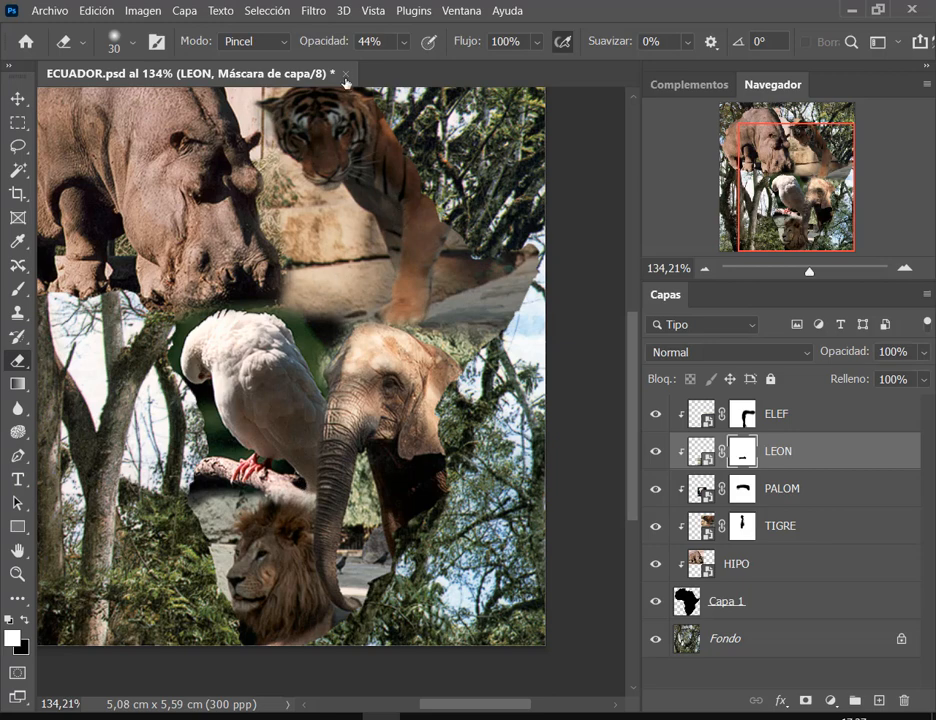
pyautogui.press('3')
pyautogui.rightClick(276, 398)
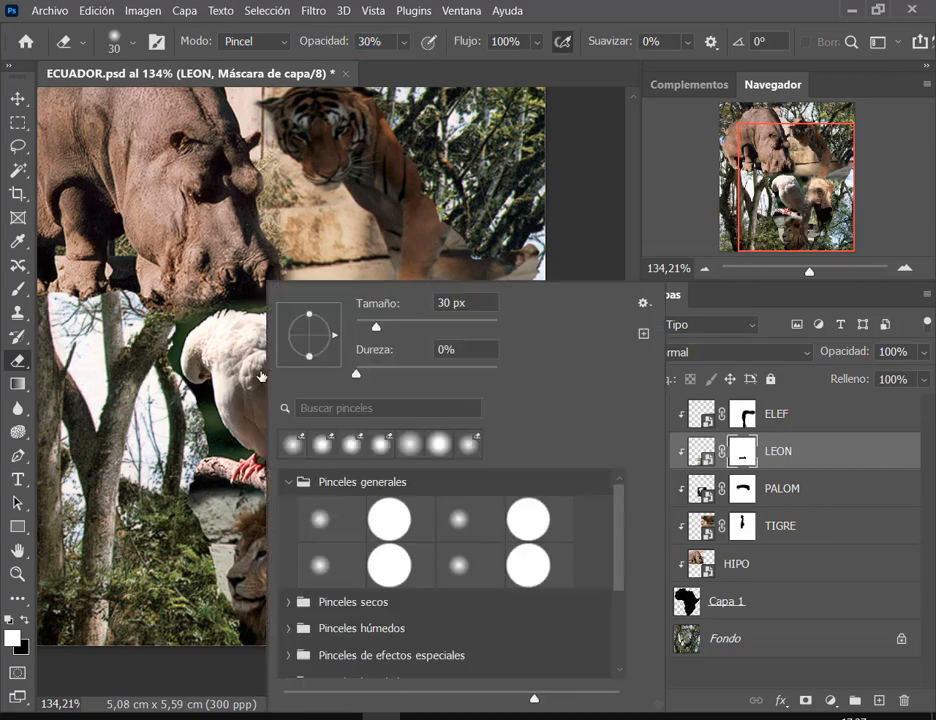
pyautogui.moveTo(376, 331); pyautogui.dragTo(390, 331)
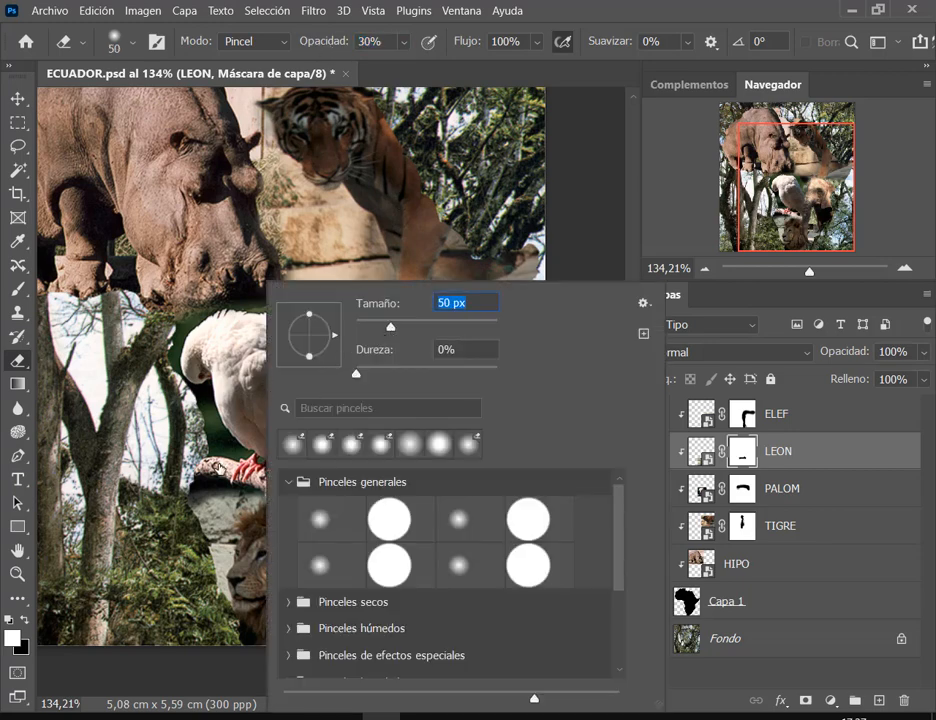
pyautogui.press('Return')
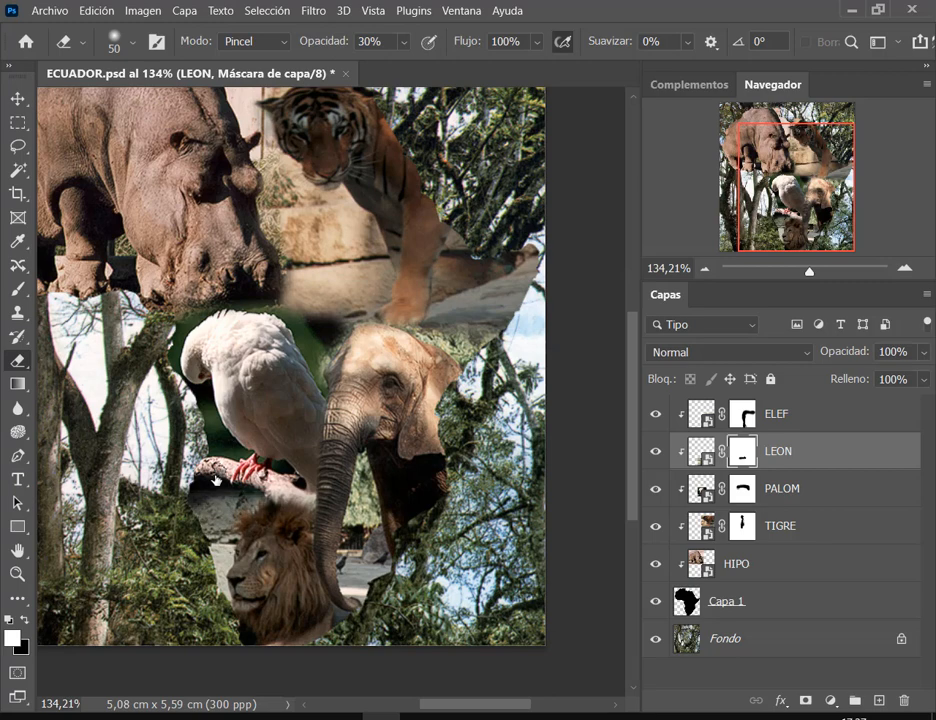
pyautogui.moveTo(216, 487); pyautogui.dragTo(209, 481)
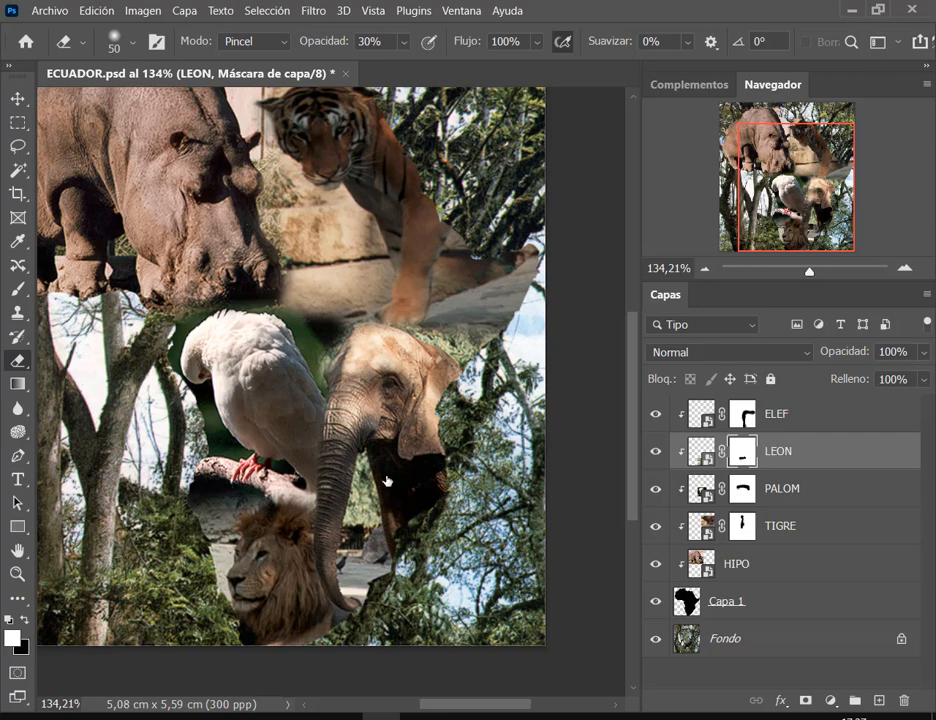
pyautogui.click(656, 451)
pyautogui.click(657, 452)
# Set the Brush opacity to 38%, save the collage document, and activate the Move tool.
pyautogui.click(17, 289)
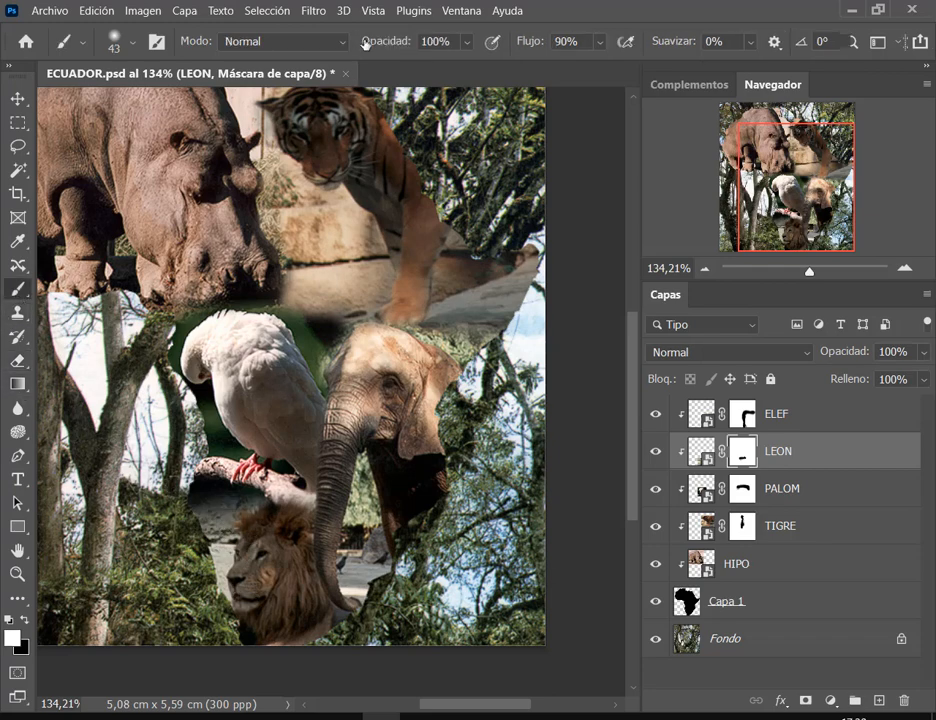
pyautogui.moveTo(386, 42); pyautogui.dragTo(383, 46)
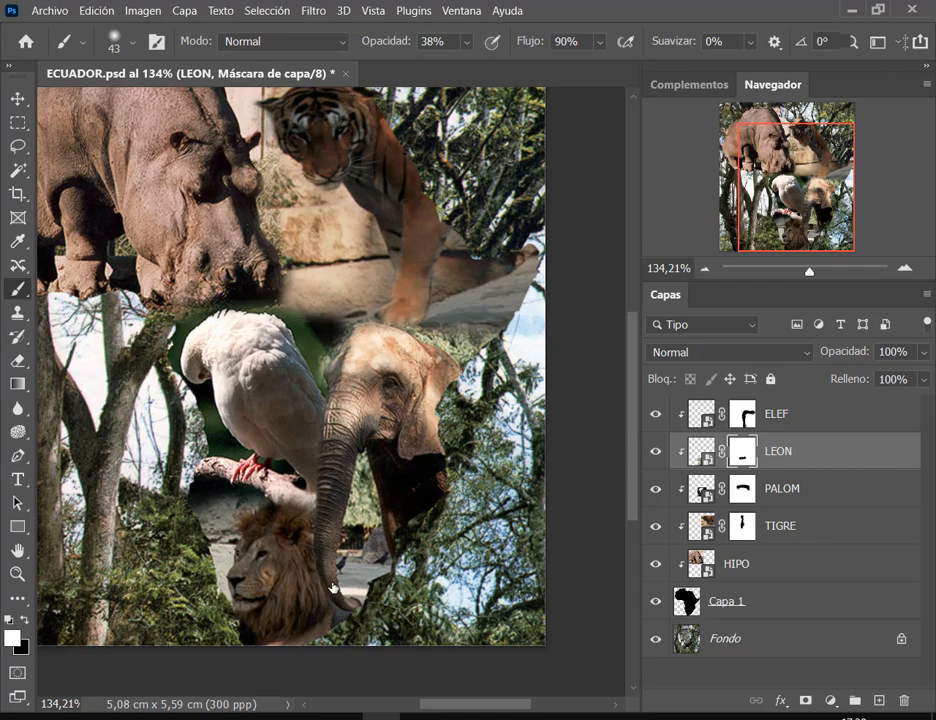
pyautogui.scroll(-3, 353, 247)
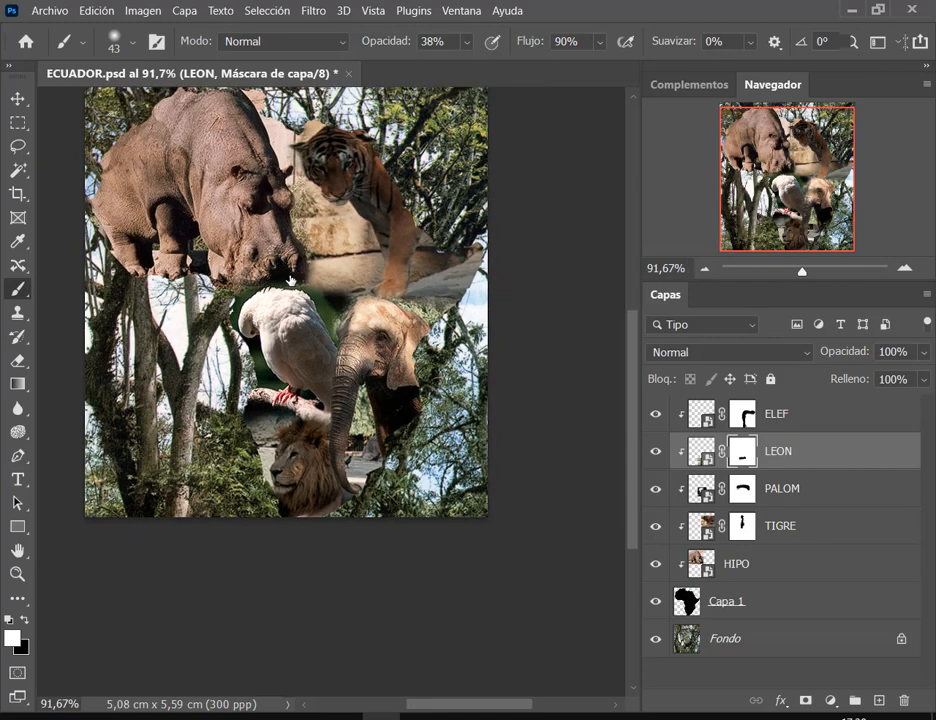
pyautogui.click(50, 10)
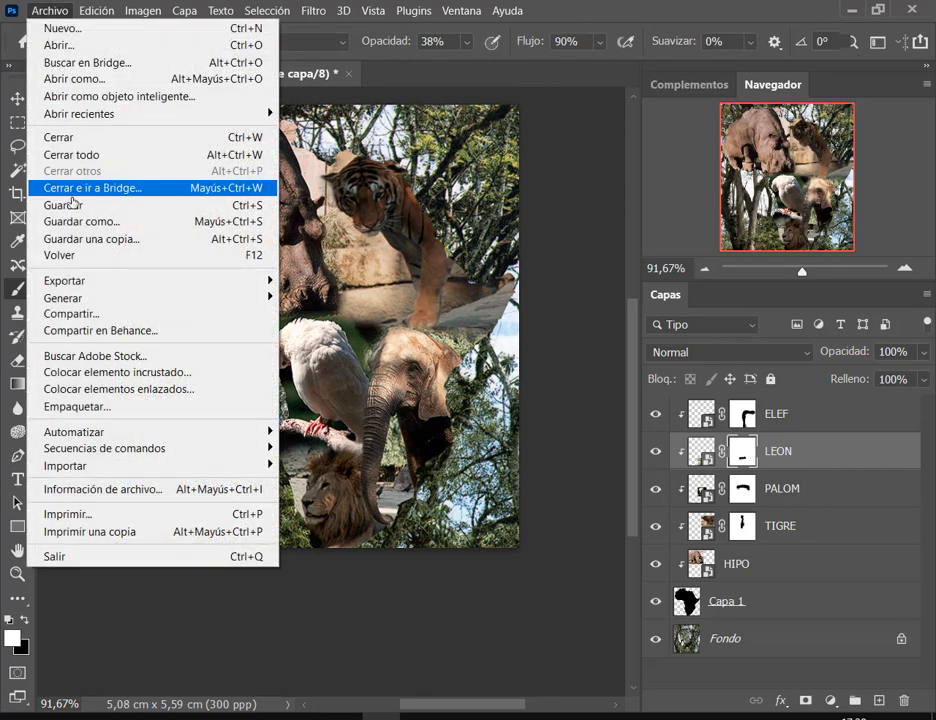
pyautogui.click(72, 203)
pyautogui.press('v')
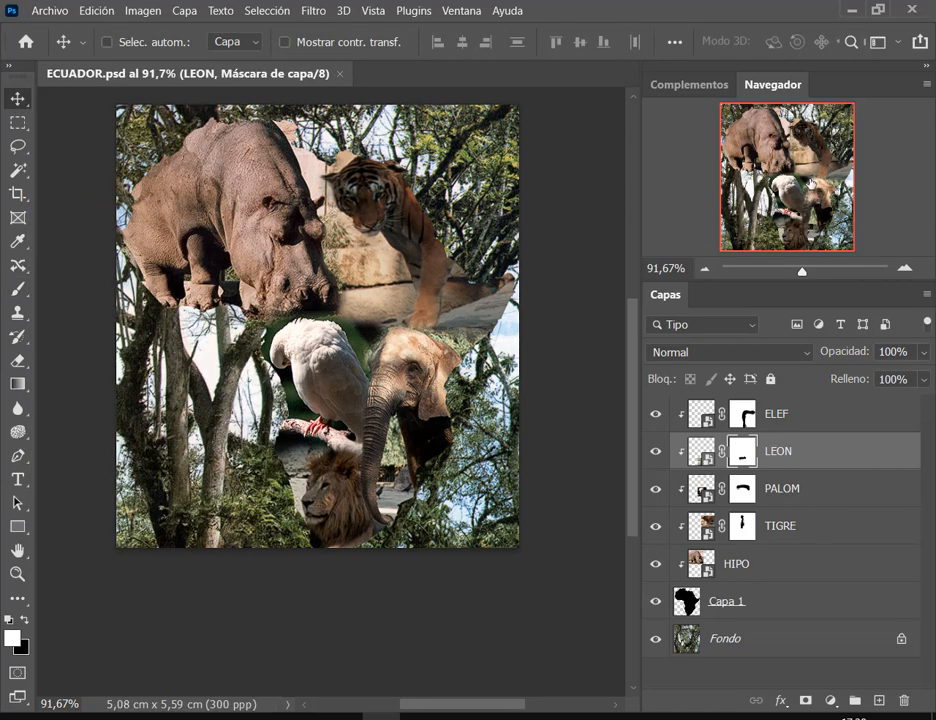
# Switch to the Google Meet call to read the participants' chat messages, and review the lettering in the reference collage PDF.
pyautogui.click(94, 626)
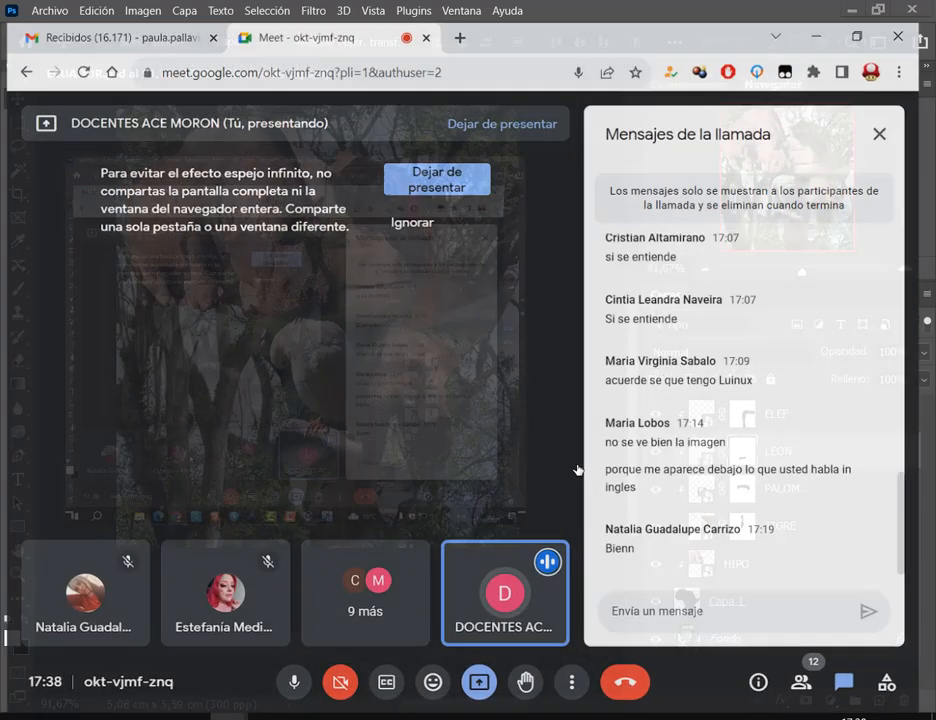
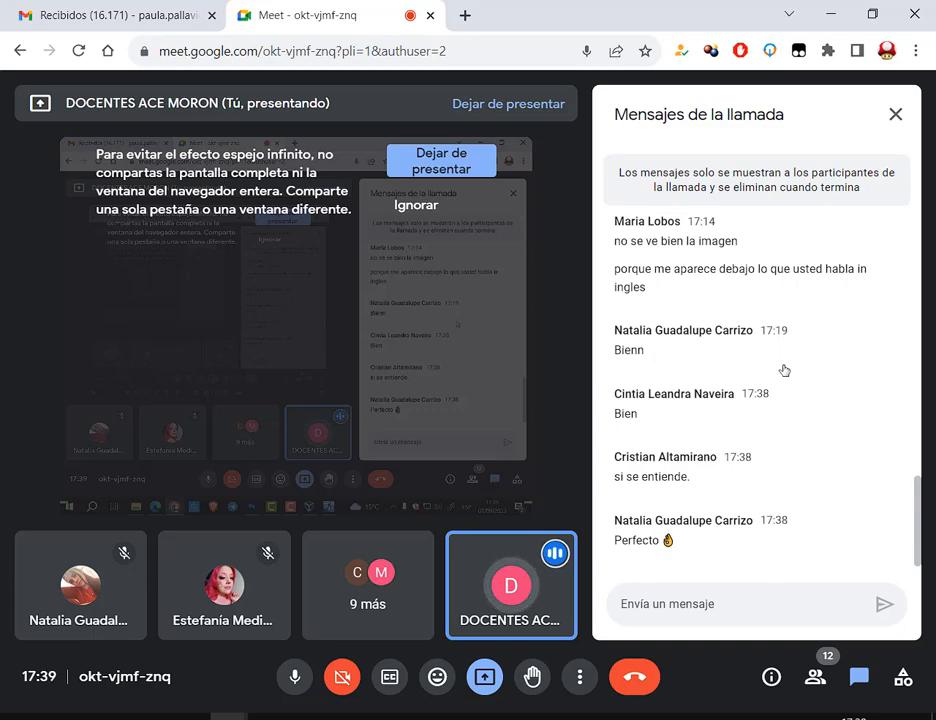
pyautogui.hotkey('alt', 'Tab')
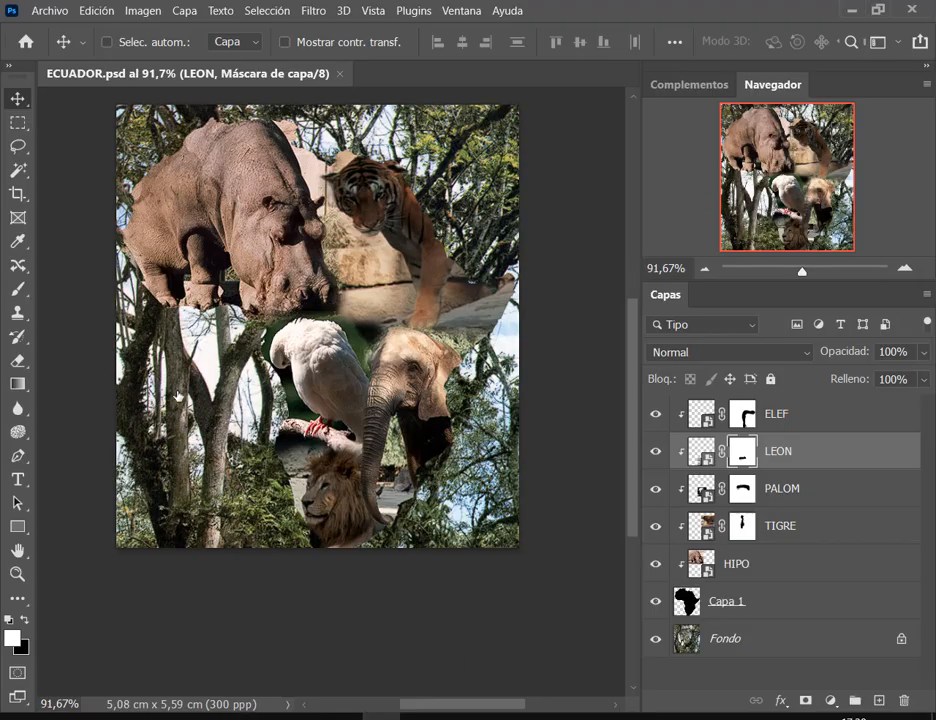
pyautogui.hotkey('alt', 'Tab')
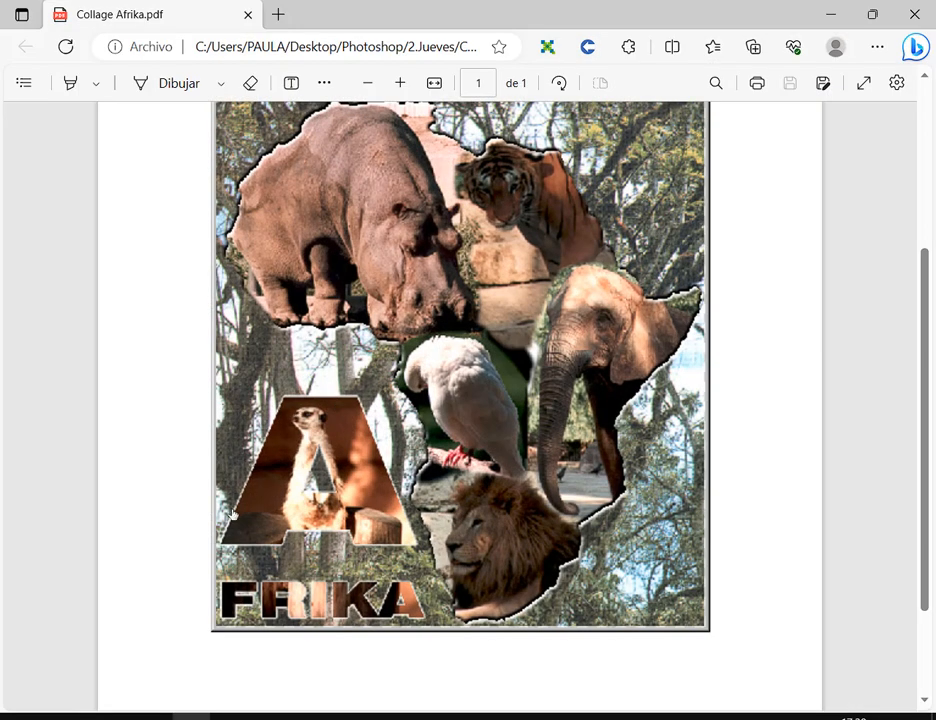
pyautogui.click(831, 14)
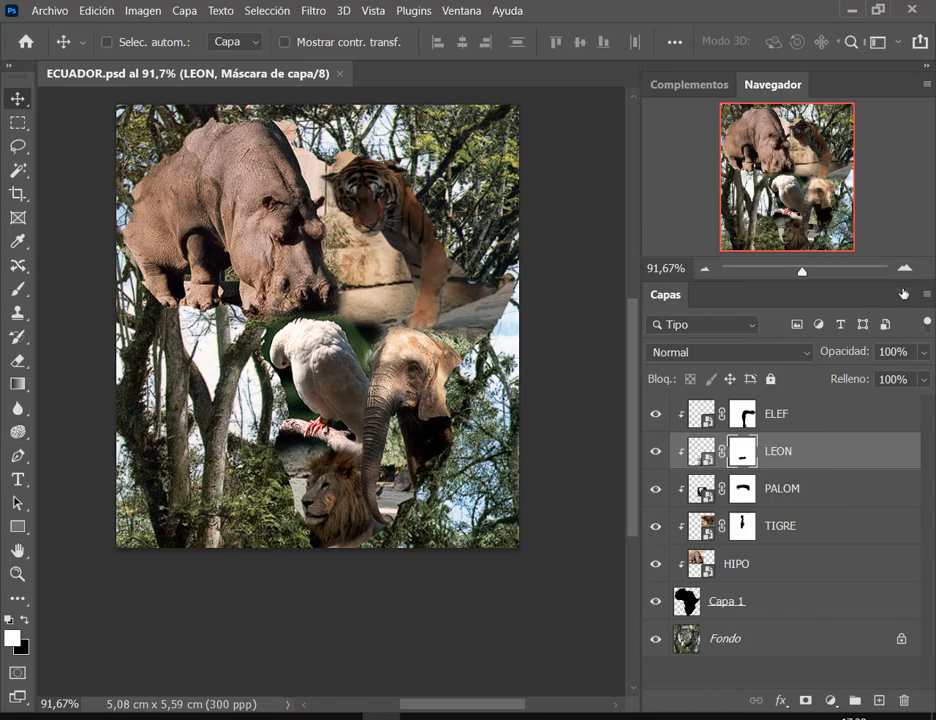
# Select the ELEF layer as the insertion point for the lettering and activate the Horizontal Type tool.
pyautogui.hotkey('ctrl', '1')
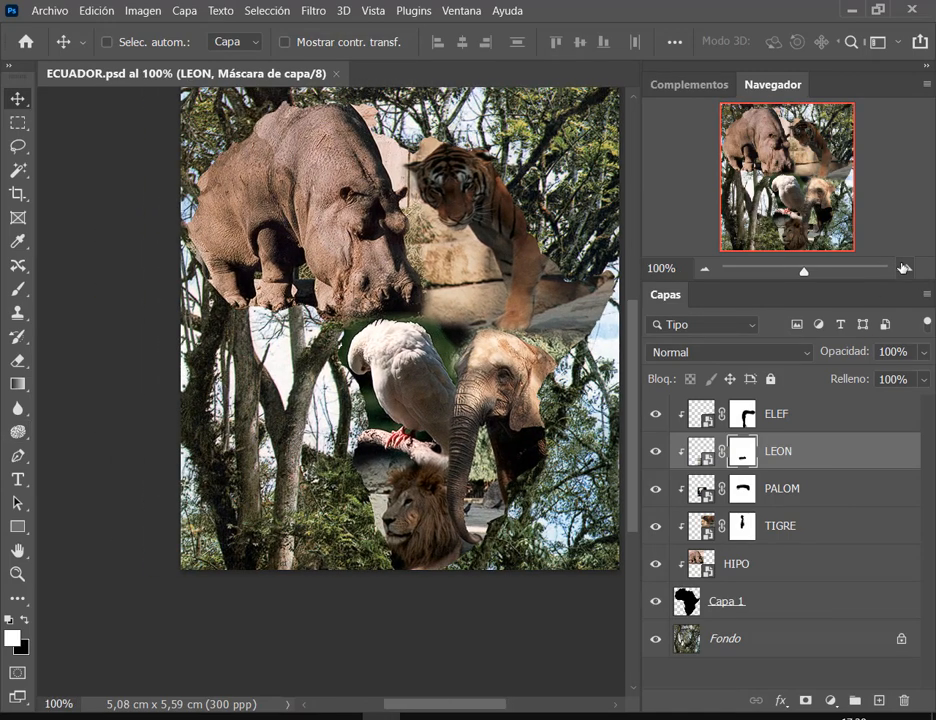
pyautogui.hotkey('ctrl', '+')
pyautogui.moveTo(750, 251); pyautogui.dragTo(696, 304)
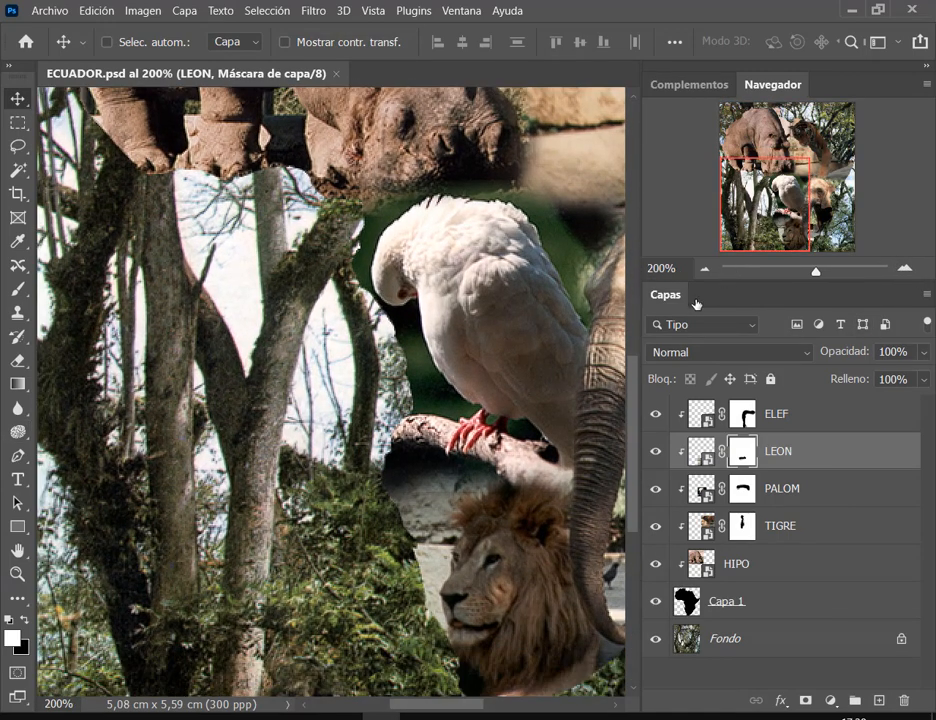
pyautogui.click(784, 415)
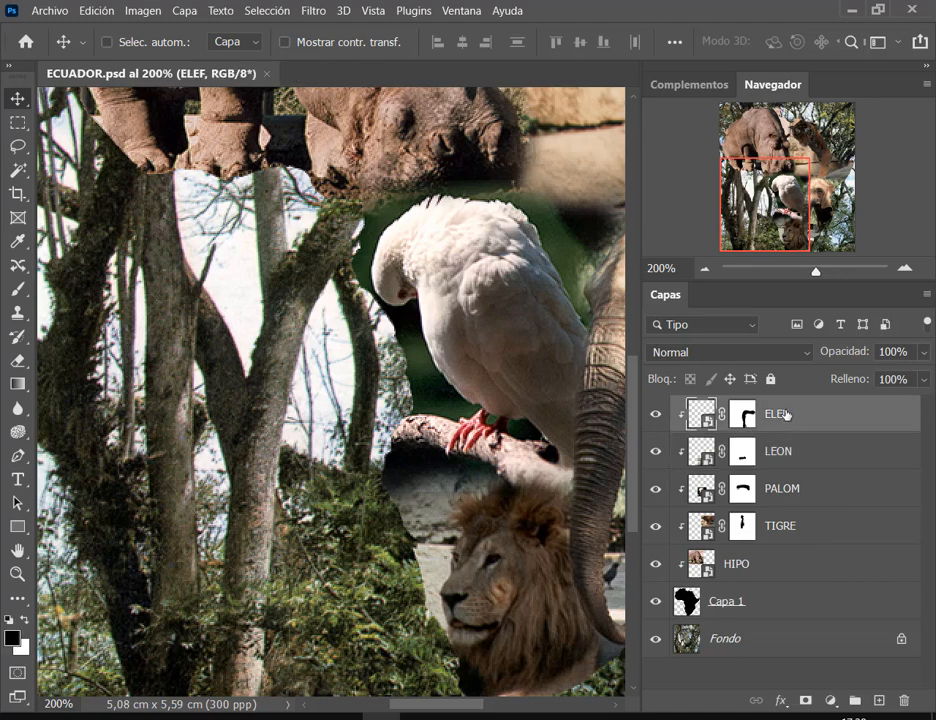
pyautogui.press('ctrl')
pyautogui.scroll(-2, 426, 449)
pyautogui.hscroll(-3, 426, 449)
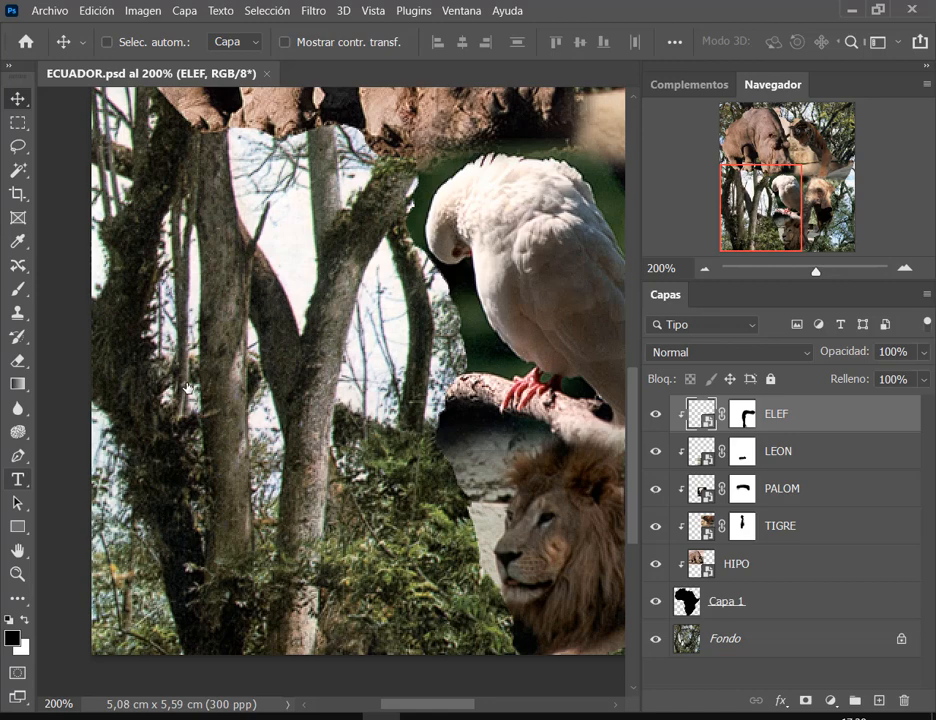
pyautogui.click(17, 479)
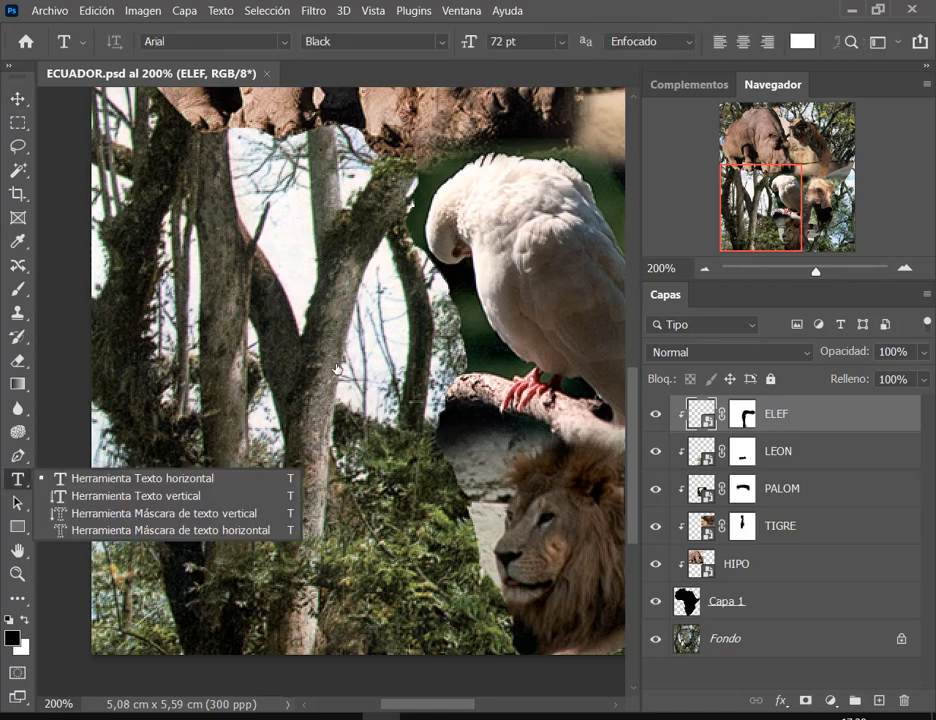
pyautogui.click(137, 480)
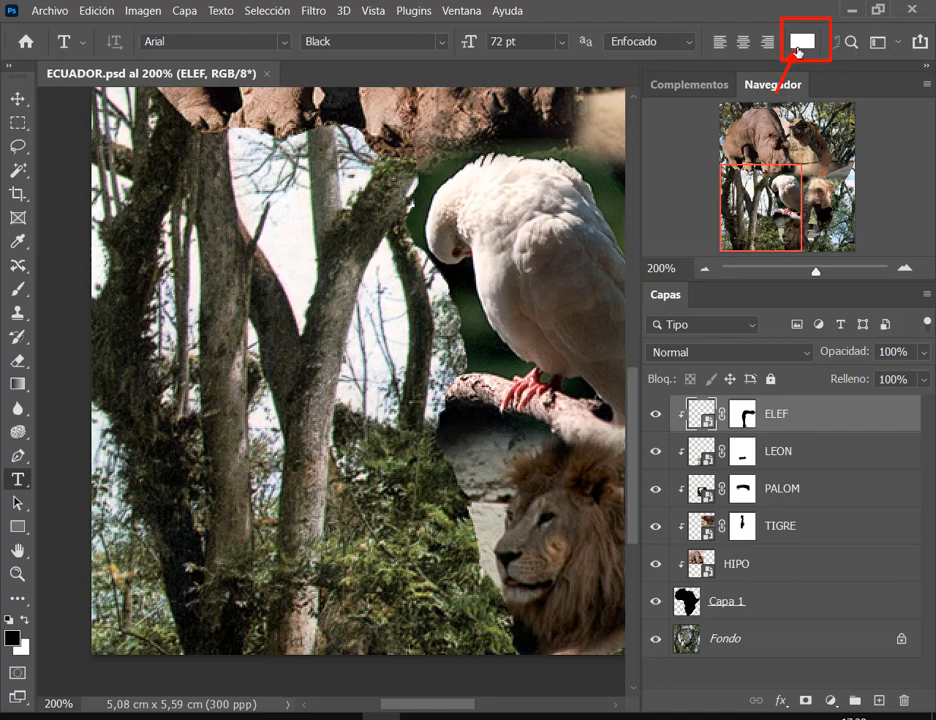
# Set the text colour to white (#ffffff) and the Arial font style to Black.
pyautogui.click(797, 46)
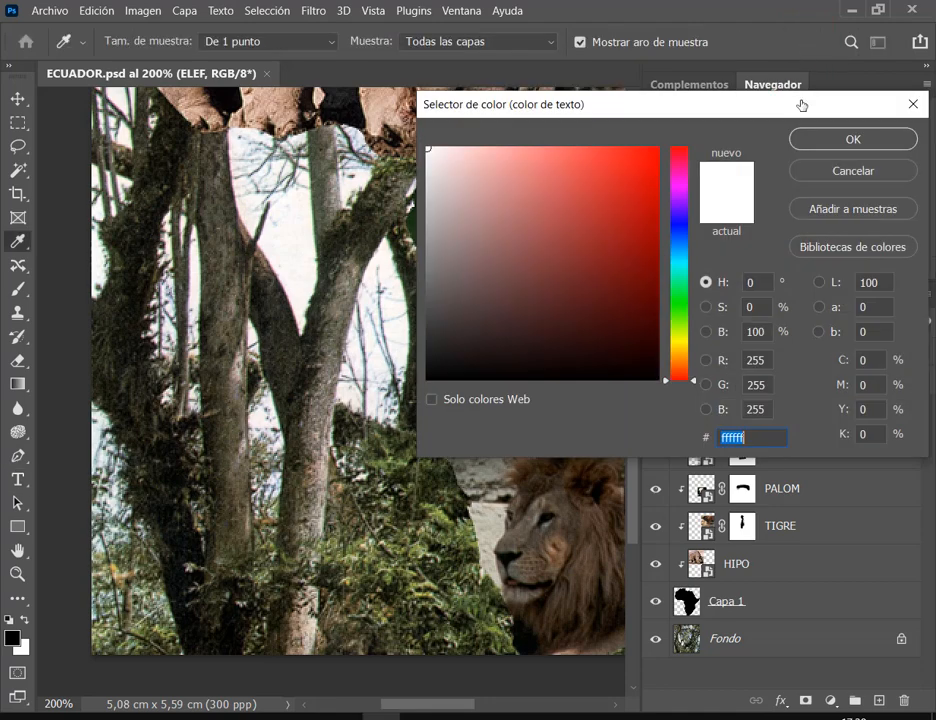
pyautogui.click(839, 178)
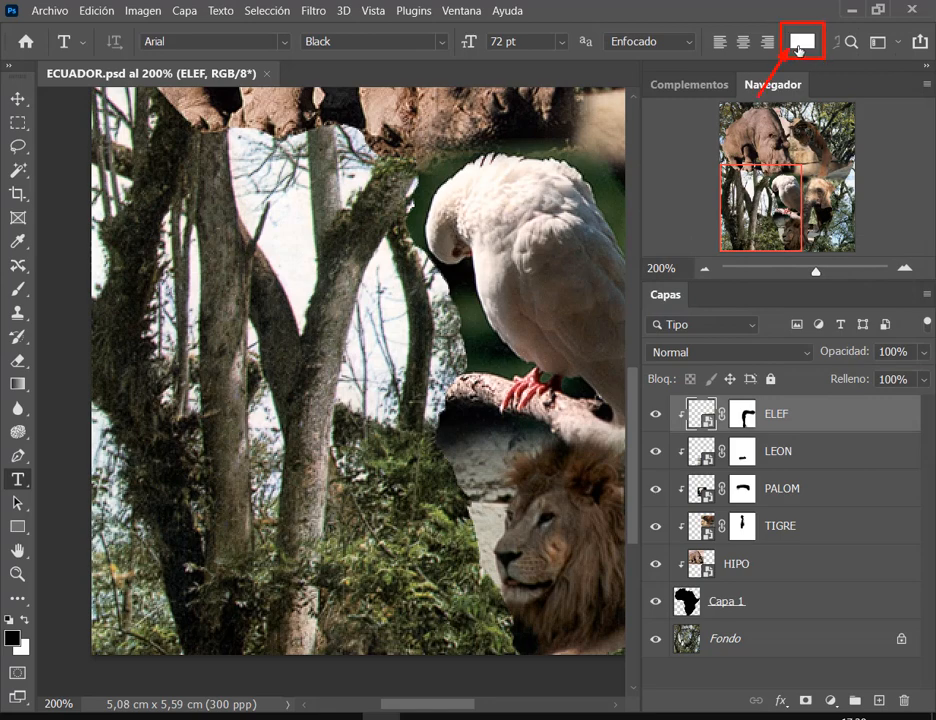
pyautogui.click(800, 46)
pyautogui.click(552, 180)
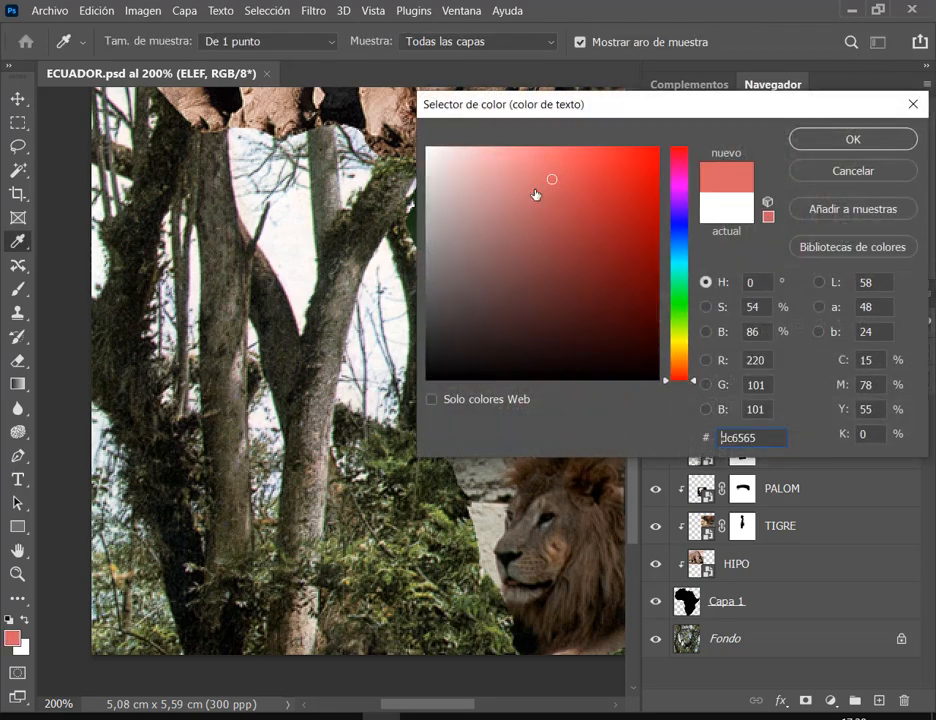
pyautogui.moveTo(560, 249); pyautogui.dragTo(427, 148)
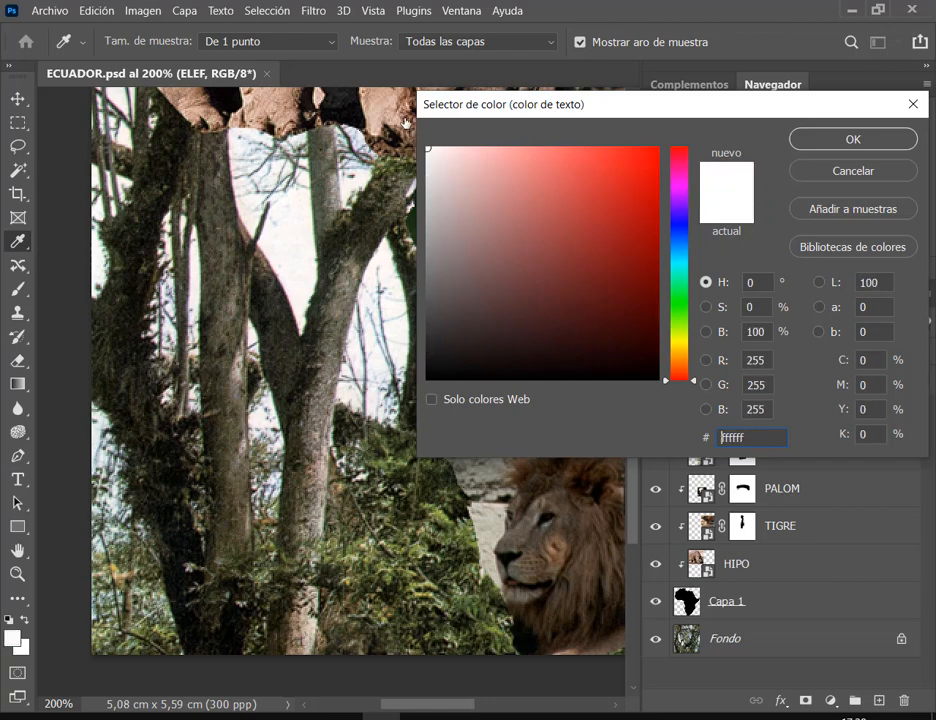
pyautogui.click(889, 148)
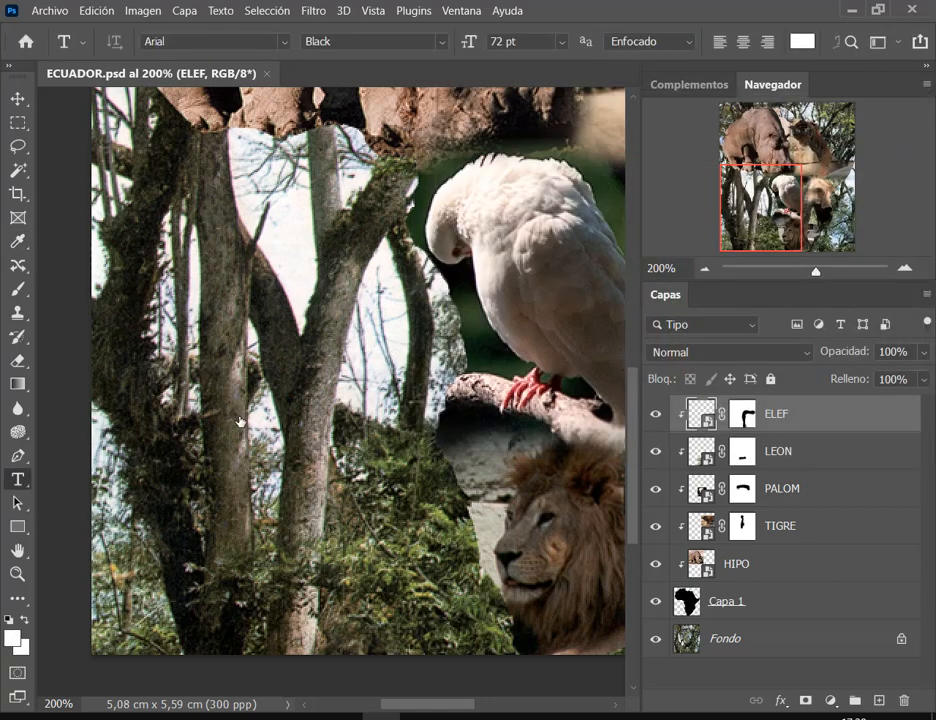
pyautogui.click(441, 42)
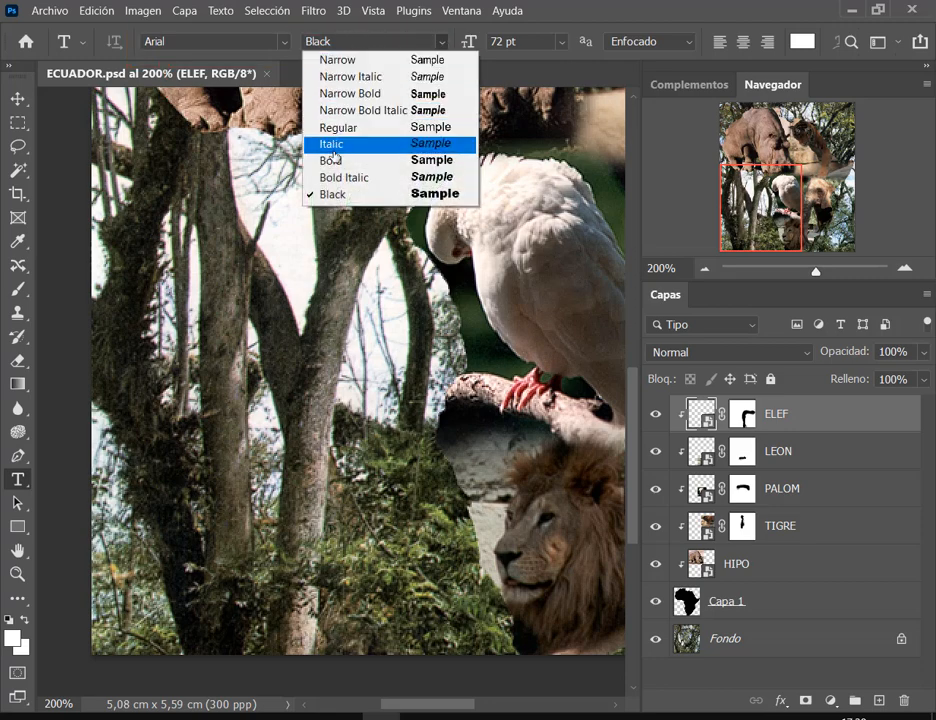
pyautogui.click(348, 195)
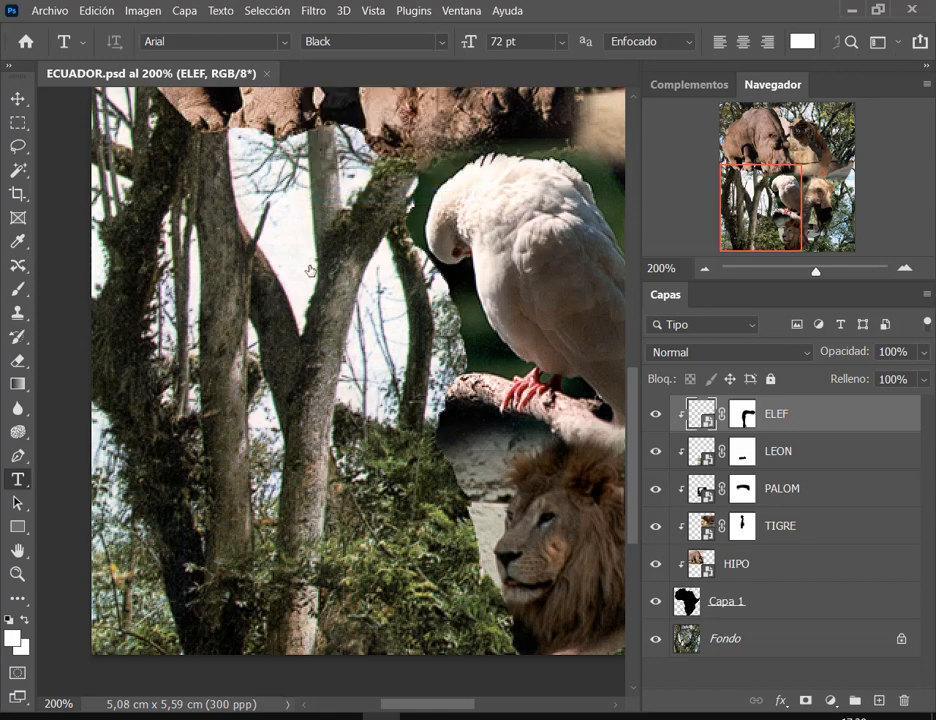
# Place 14 pt text over the tree trunks beside the lion, with A on one line and FRIKA on the next.
pyautogui.click(225, 452)
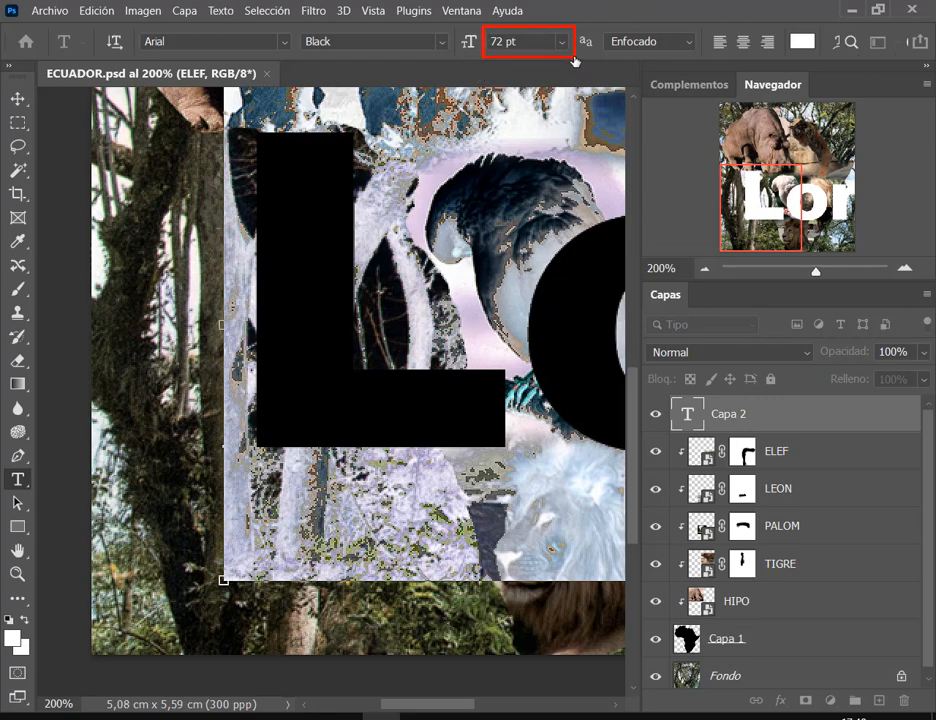
pyautogui.click(562, 41)
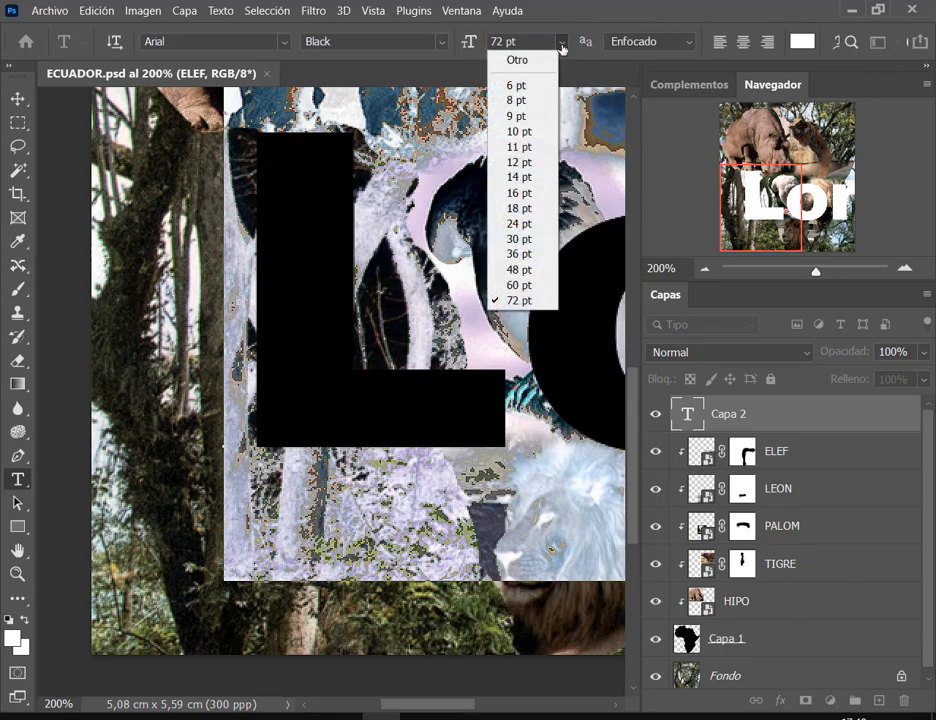
pyautogui.click(520, 177)
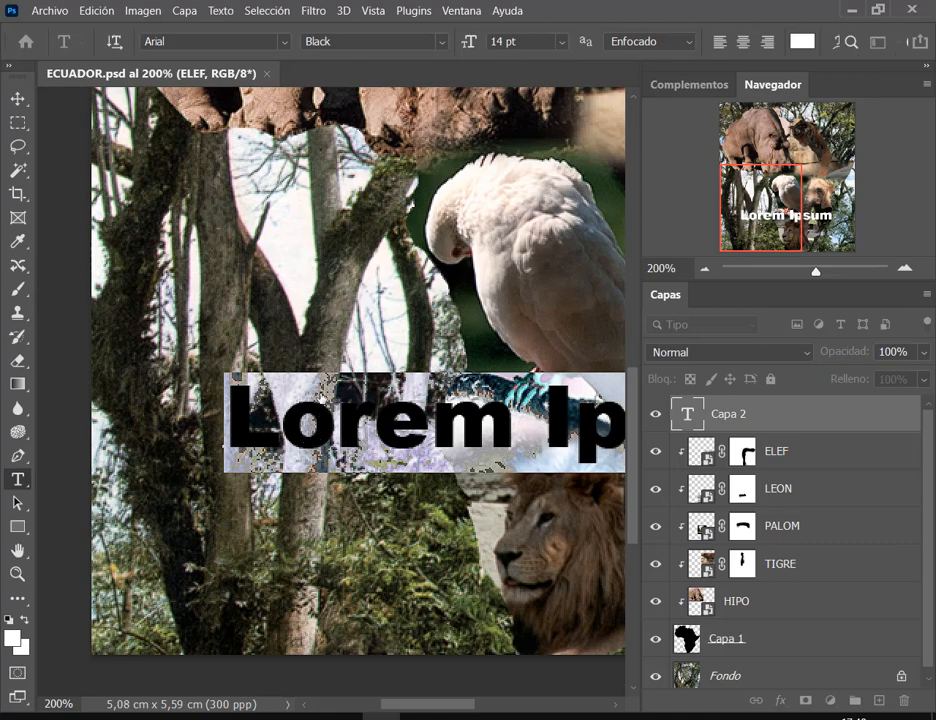
pyautogui.write('a')
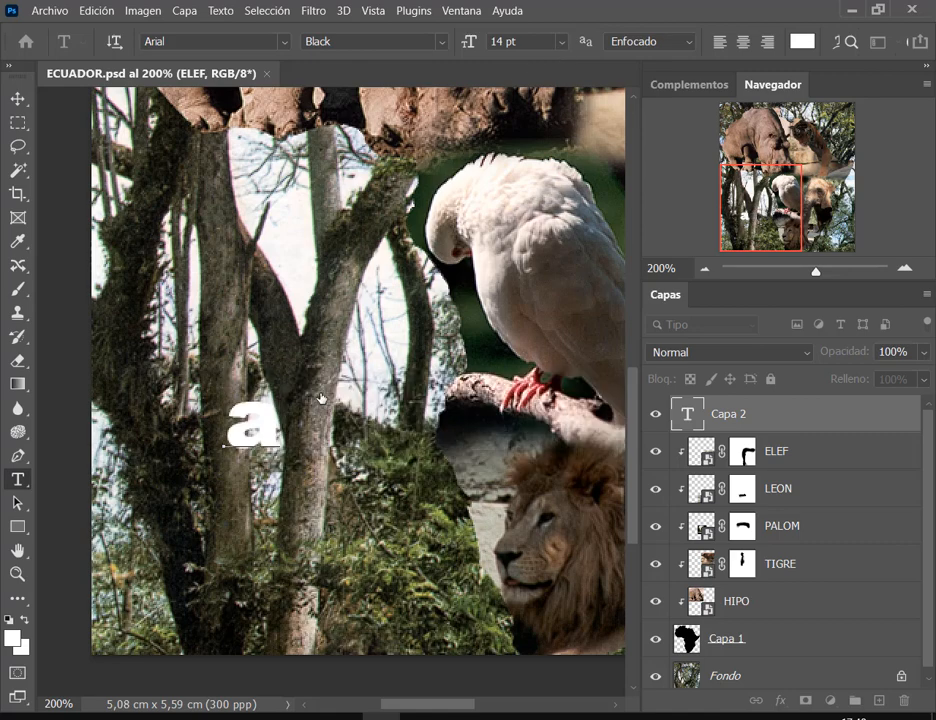
pyautogui.press('BackSpace')
pyautogui.write('A')
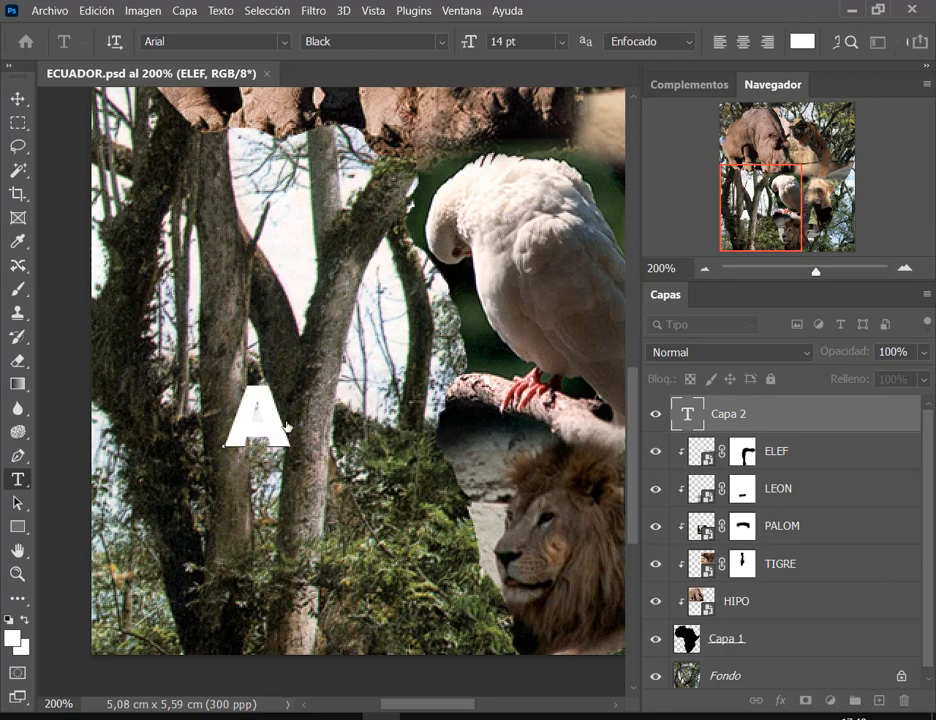
# Move the A FRIKA text up so the A sits on the hippopotamus and FRIKA lies inside the canvas beside the lion.
pyautogui.click(15, 99)
pyautogui.moveTo(260, 484); pyautogui.dragTo(309, 423)
pyautogui.scroll(-3, 330, 390)
pyautogui.scroll(-4, 330, 390)
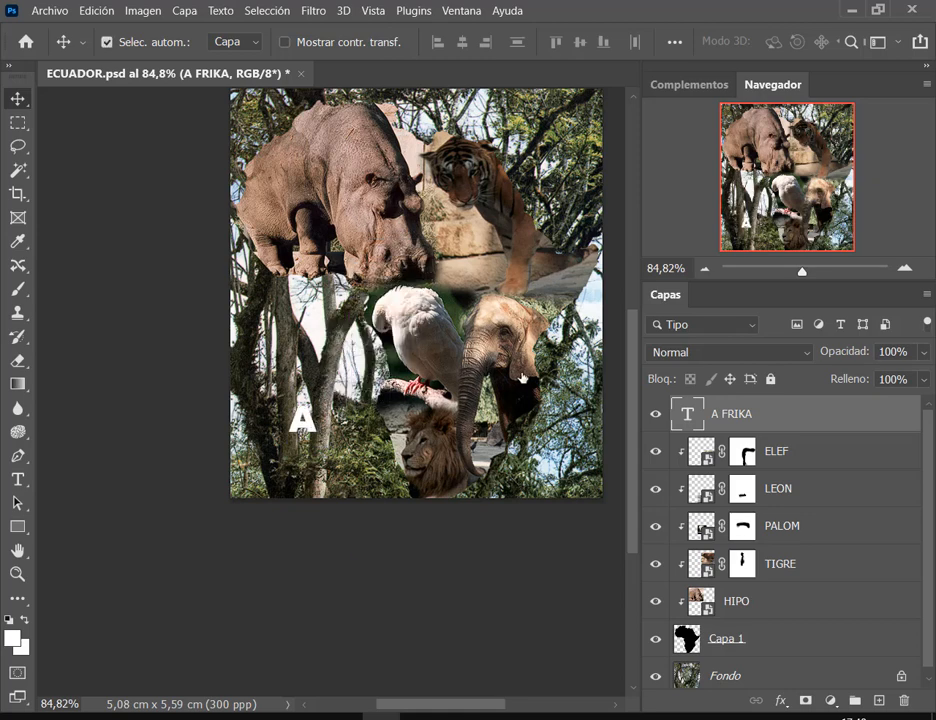
pyautogui.press('ctrl')
pyautogui.scroll(3, 309, 462)
pyautogui.moveTo(358, 427); pyautogui.dragTo(243, 230)
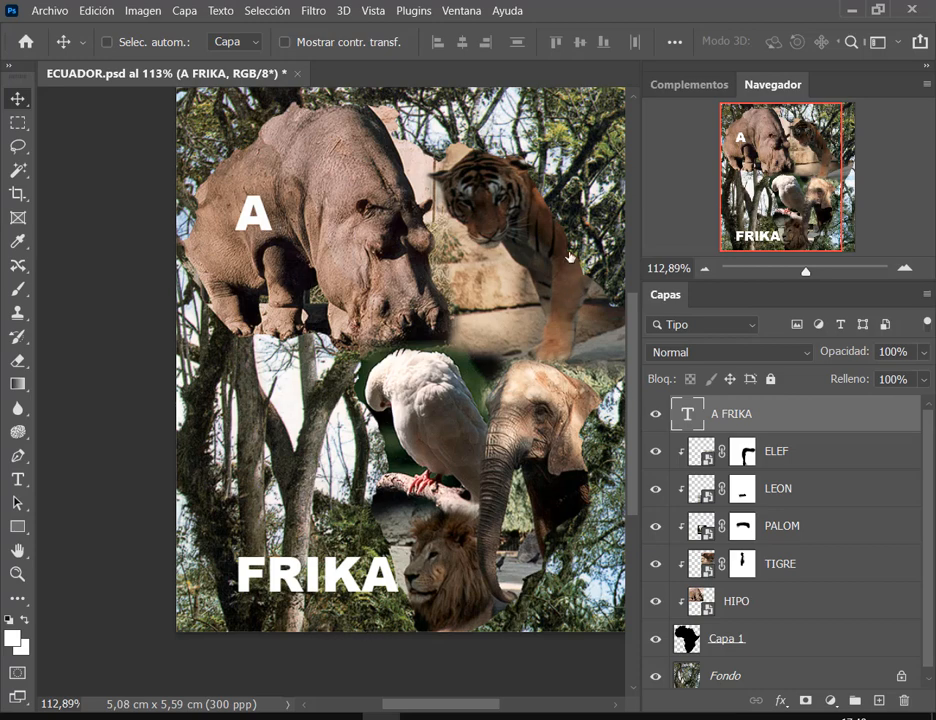
# Open the Character settings, set the A FRIKA text's leading to 6 pt, and move the text down so FRIKA sits beside the lion.
pyautogui.click(461, 11)
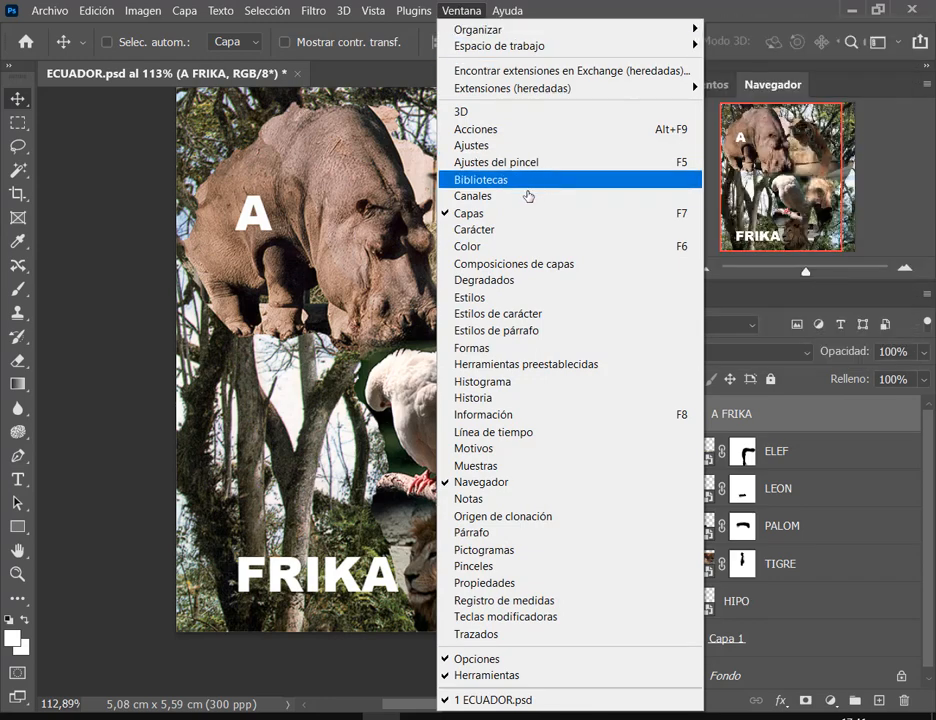
pyautogui.click(474, 236)
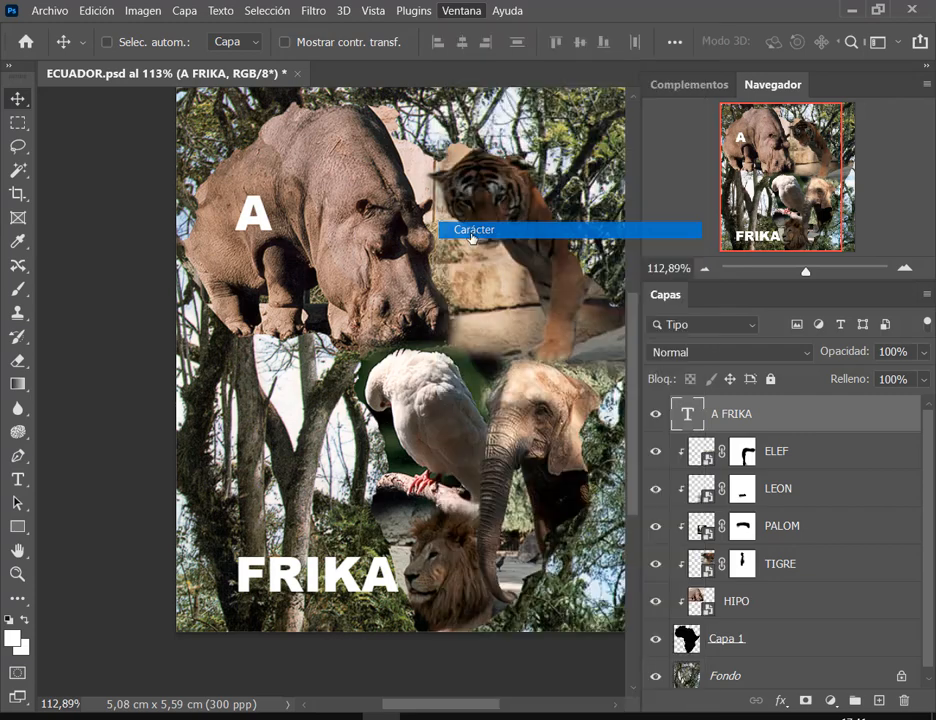
pyautogui.moveTo(403, 253); pyautogui.dragTo(520, 132)
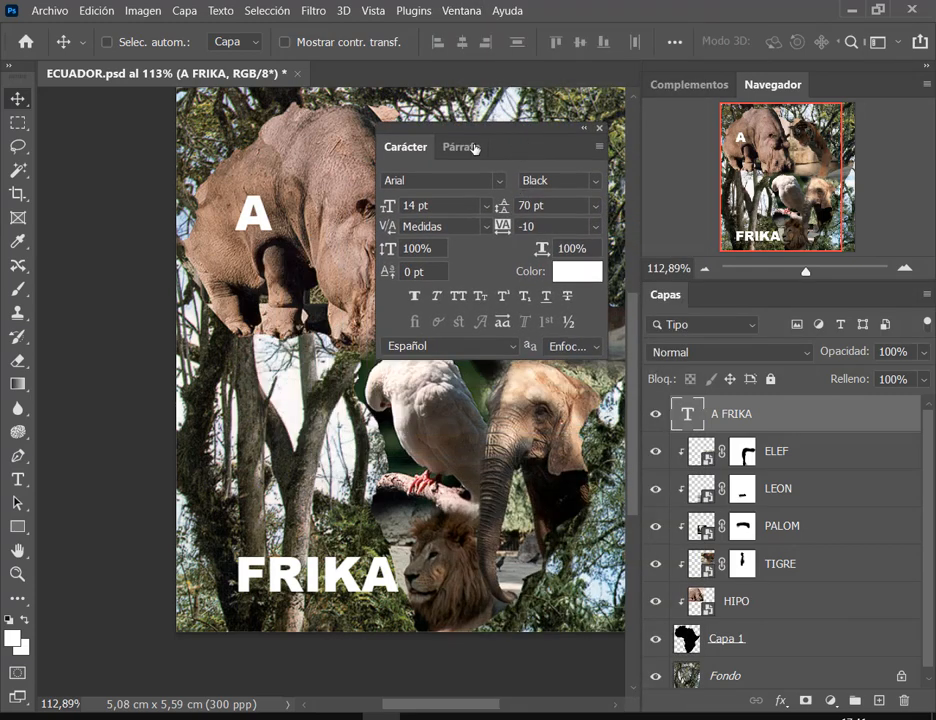
pyautogui.press('ctrl')
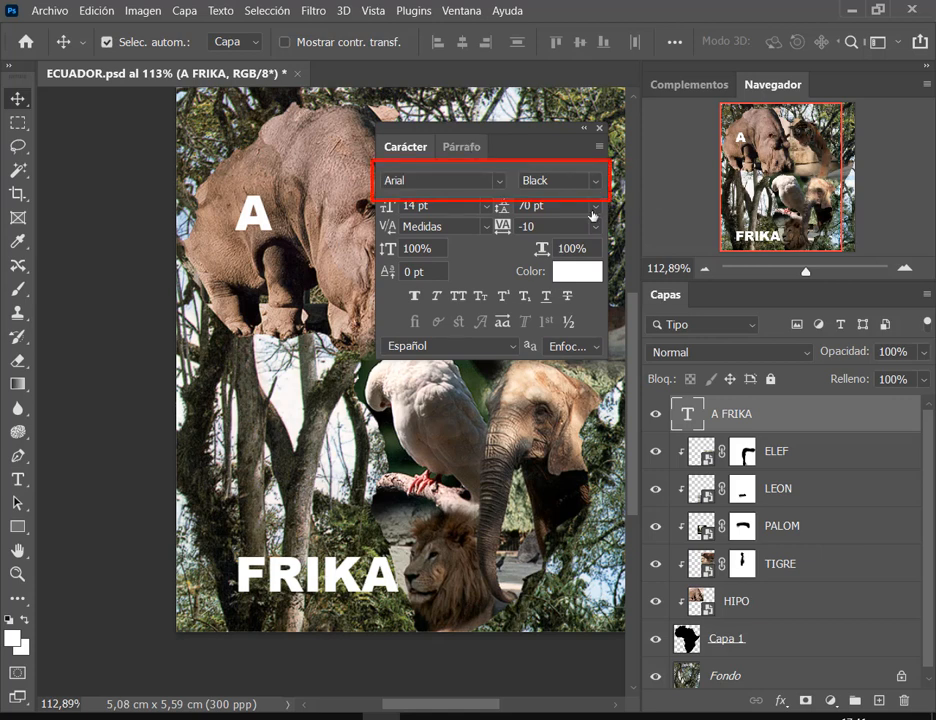
pyautogui.click(18, 480)
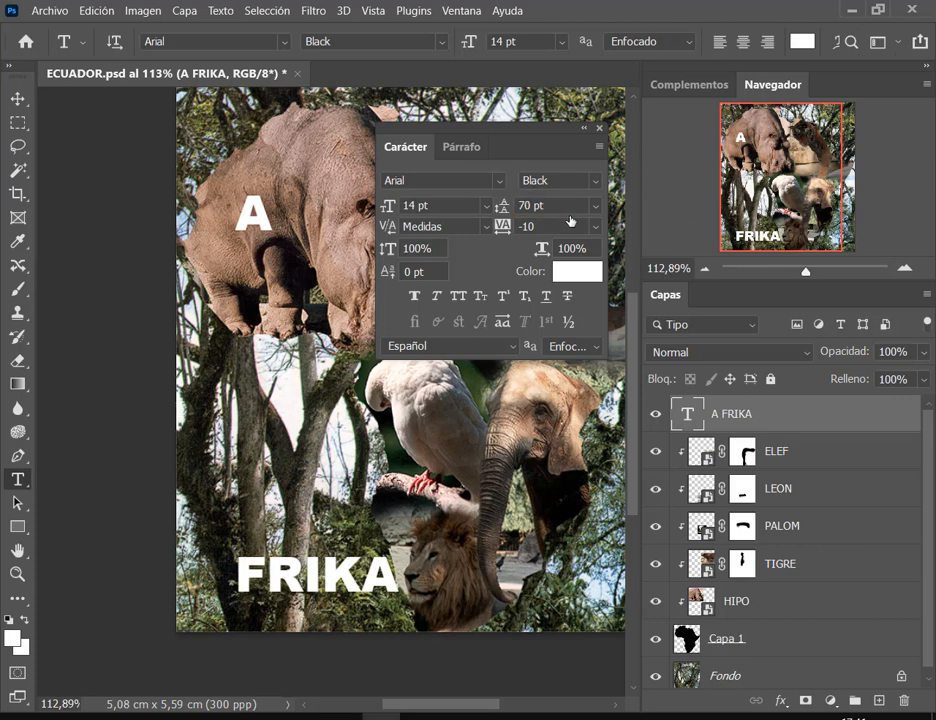
pyautogui.click(596, 210)
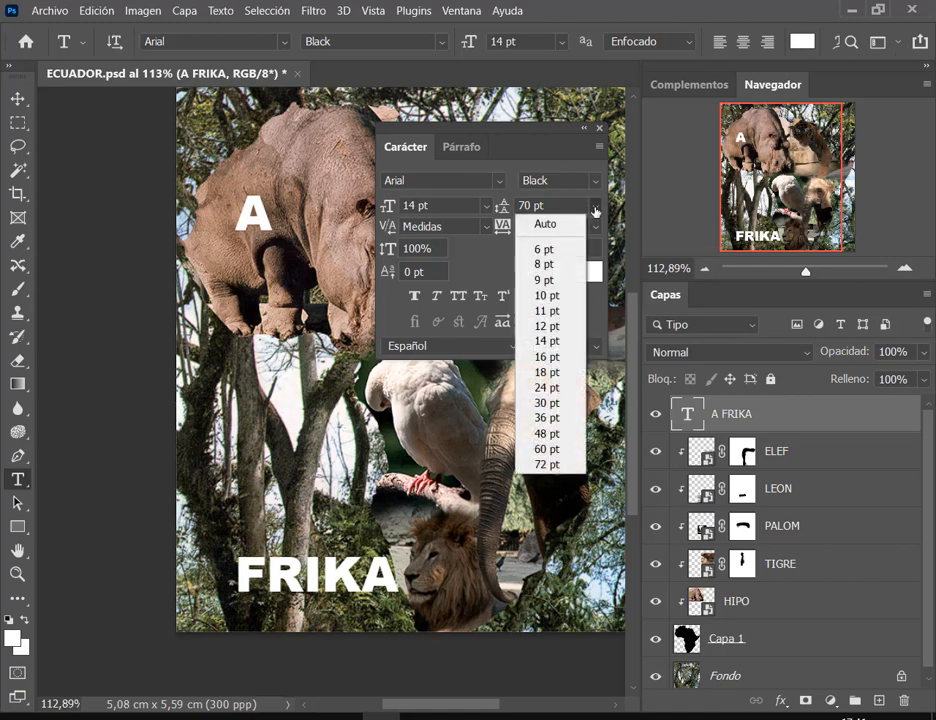
pyautogui.click(544, 266)
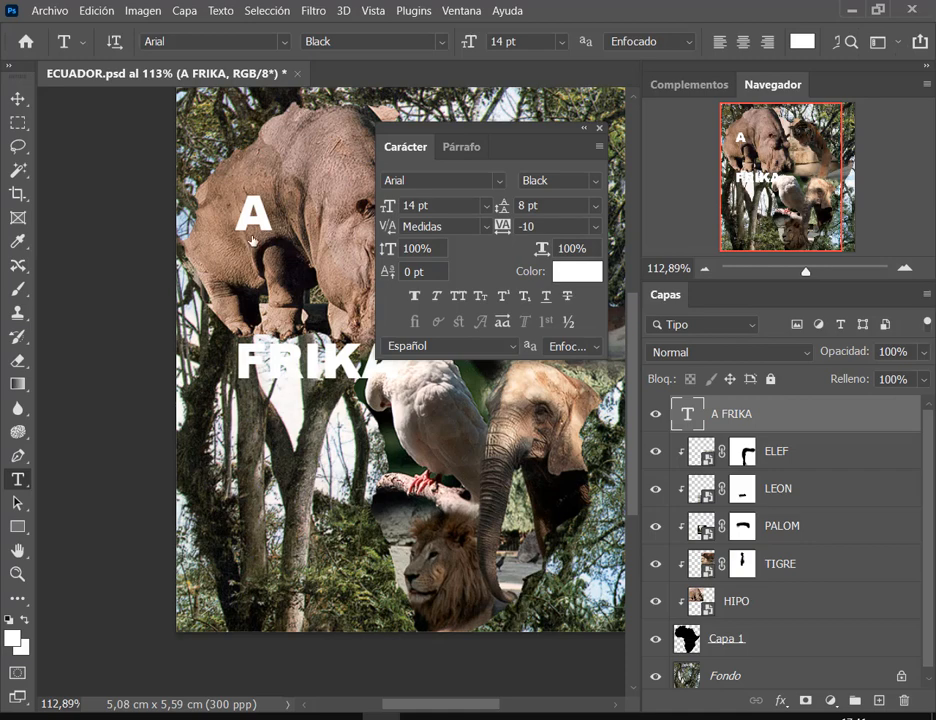
pyautogui.click(597, 210)
pyautogui.click(556, 247)
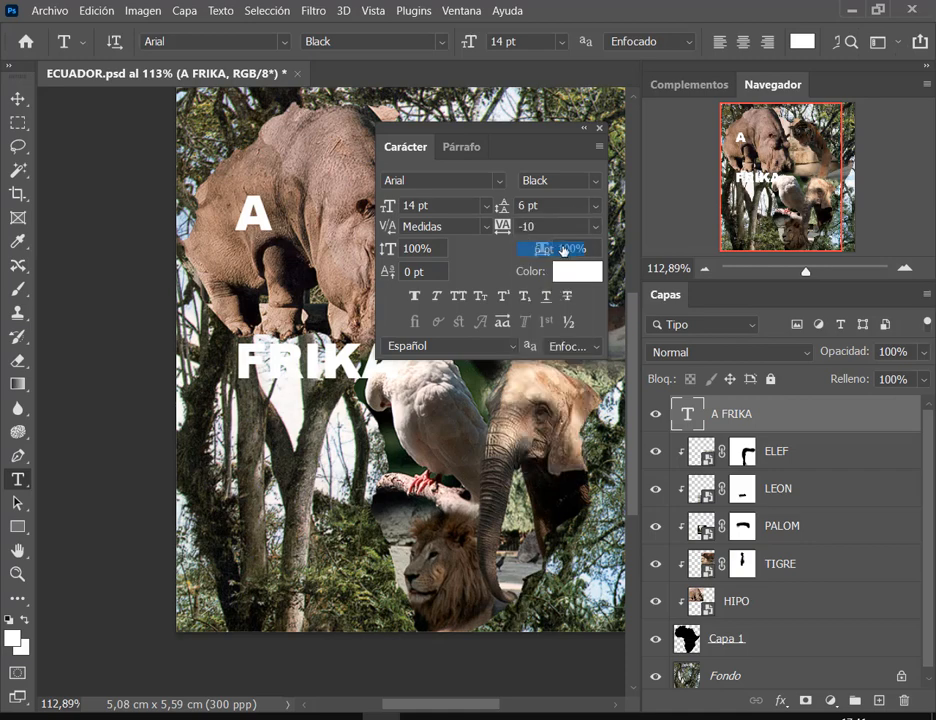
pyautogui.click(18, 98)
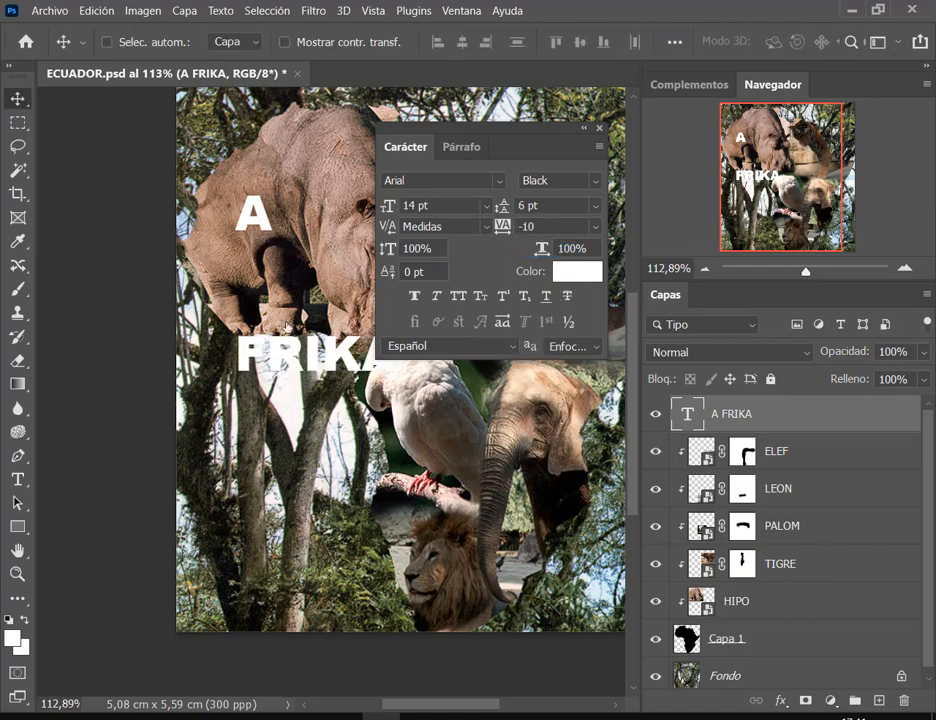
pyautogui.moveTo(304, 361); pyautogui.dragTo(300, 586)
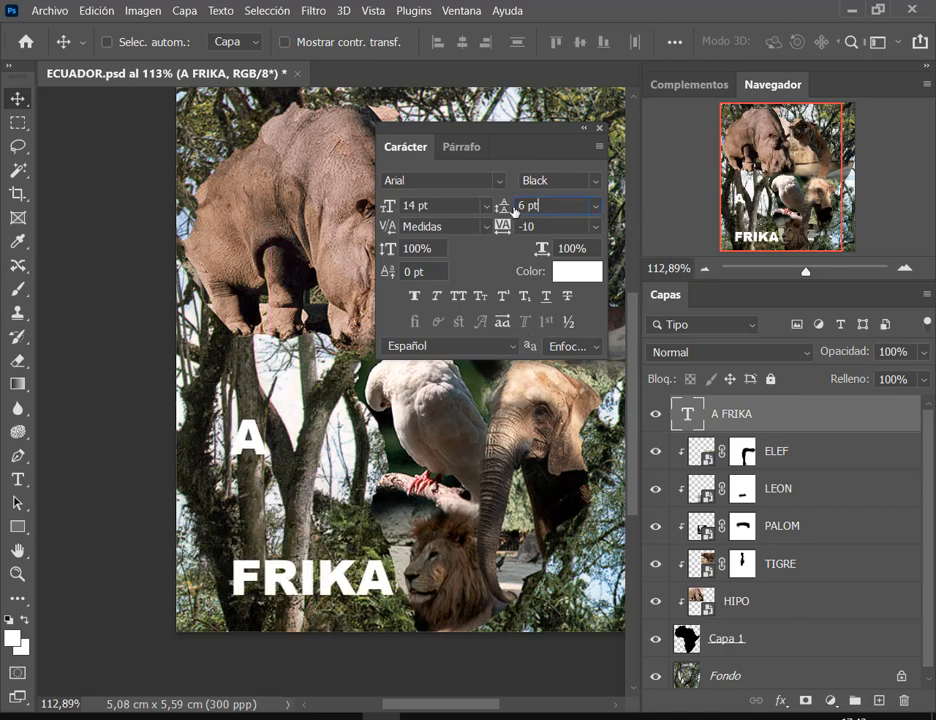
# Enter 0 as the A FRIKA text's leading, accept the 0,01 pt minimum, and move the text down near the collage's lower edge.
pyautogui.moveTo(501, 204); pyautogui.dragTo(481, 211)
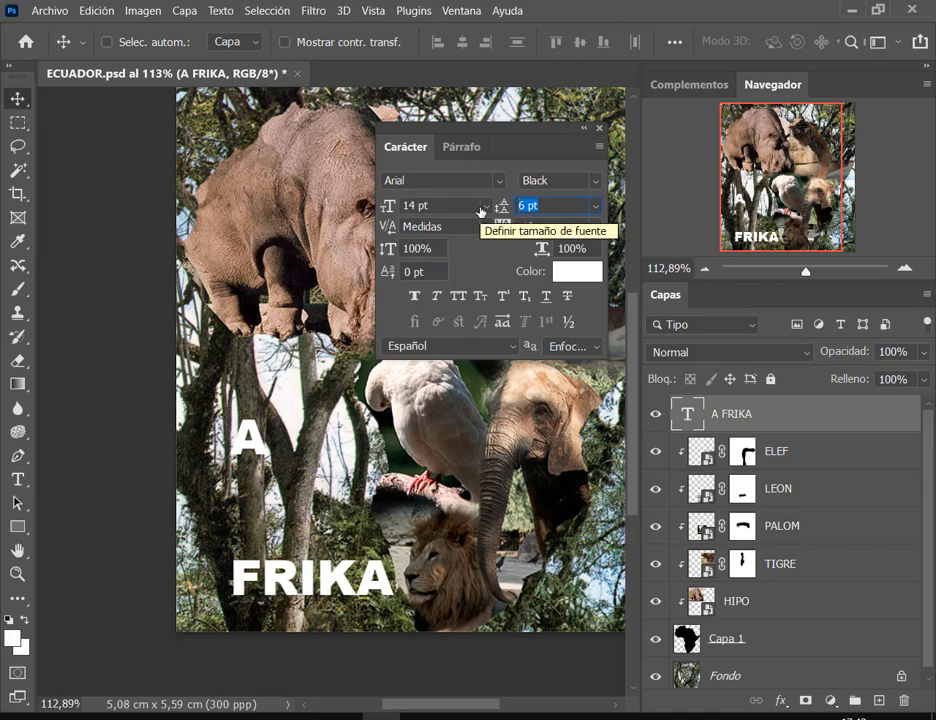
pyautogui.write('0')
pyautogui.press('Return')
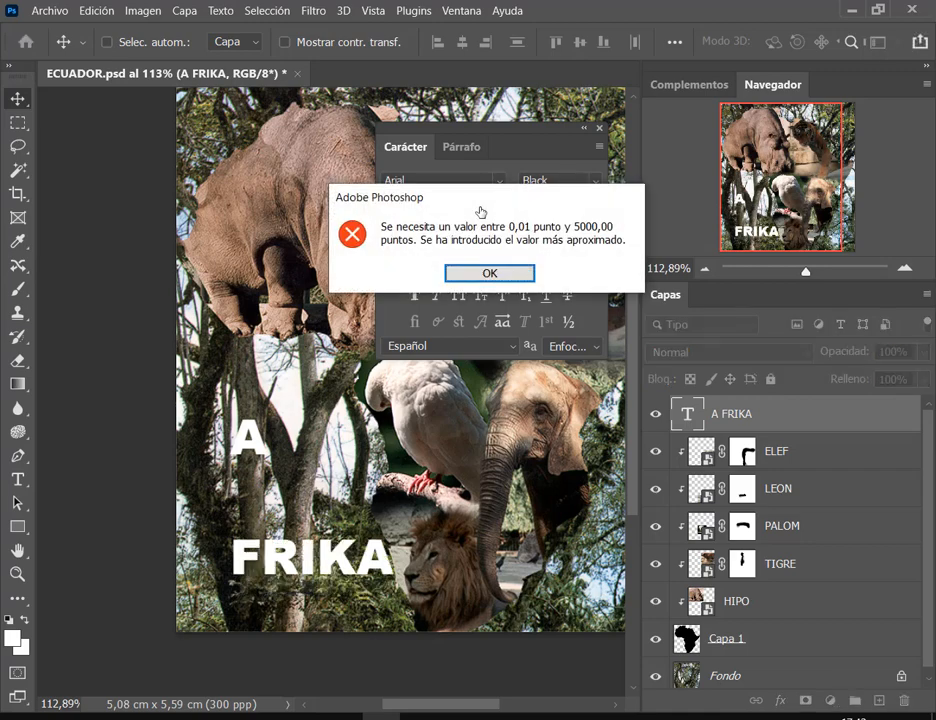
pyautogui.moveTo(527, 199); pyautogui.dragTo(506, 58)
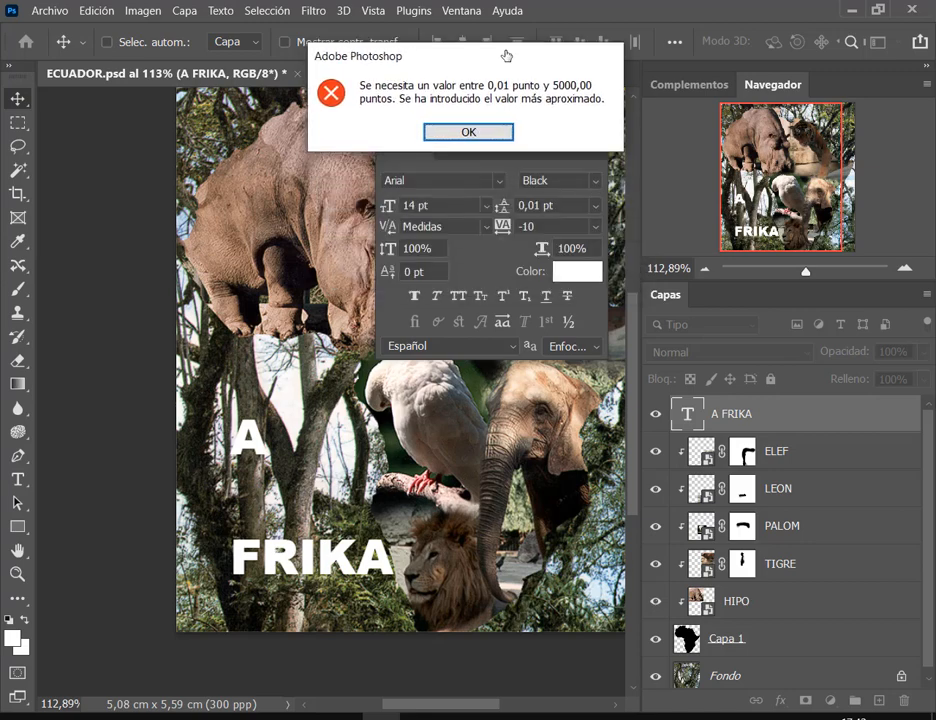
pyautogui.press('Return')
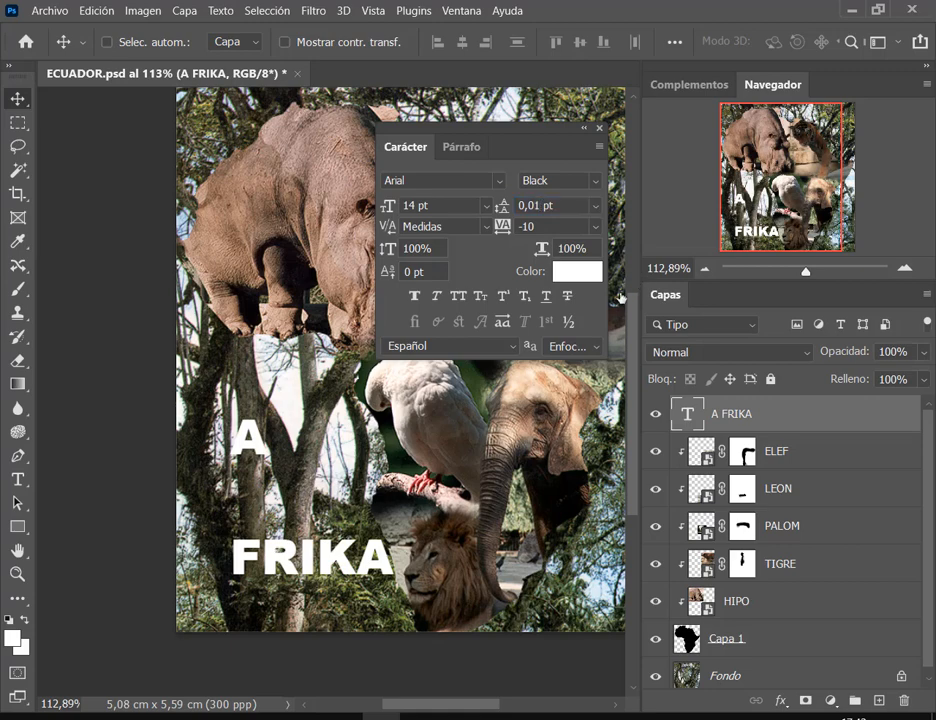
pyautogui.moveTo(337, 557); pyautogui.dragTo(336, 585)
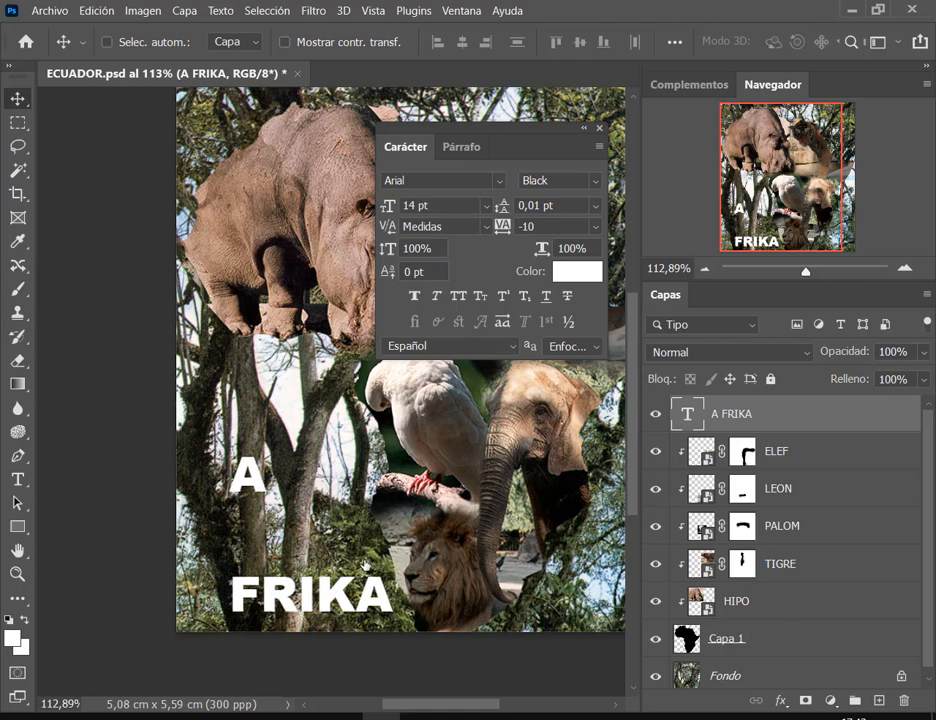
# Open the Paragraph settings separately from the Character settings and place the two side by side over the collage.
pyautogui.click(473, 148)
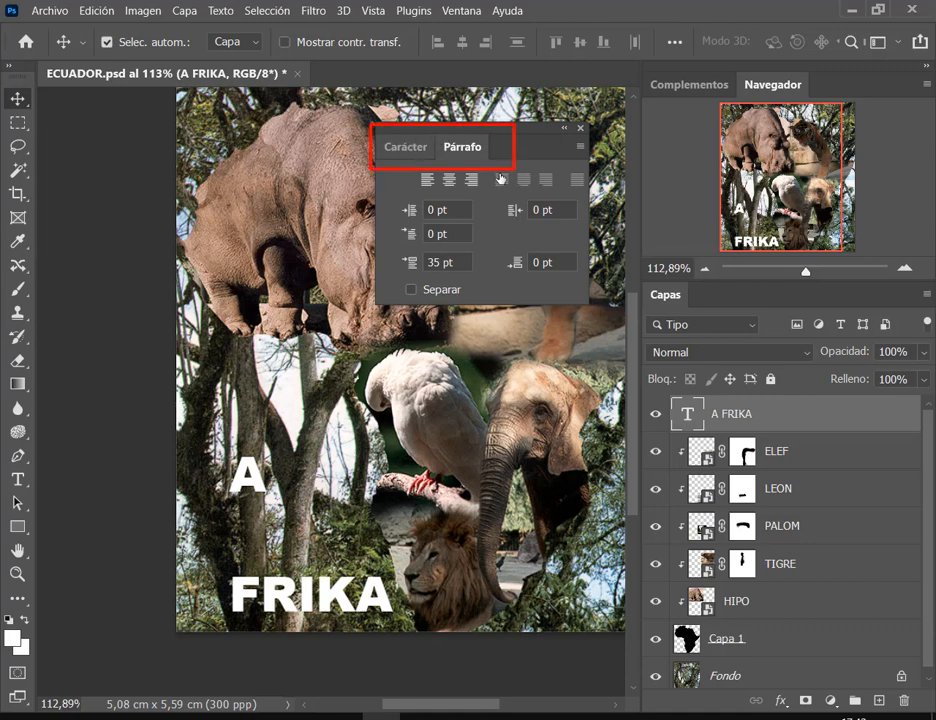
pyautogui.moveTo(470, 147); pyautogui.dragTo(122, 270)
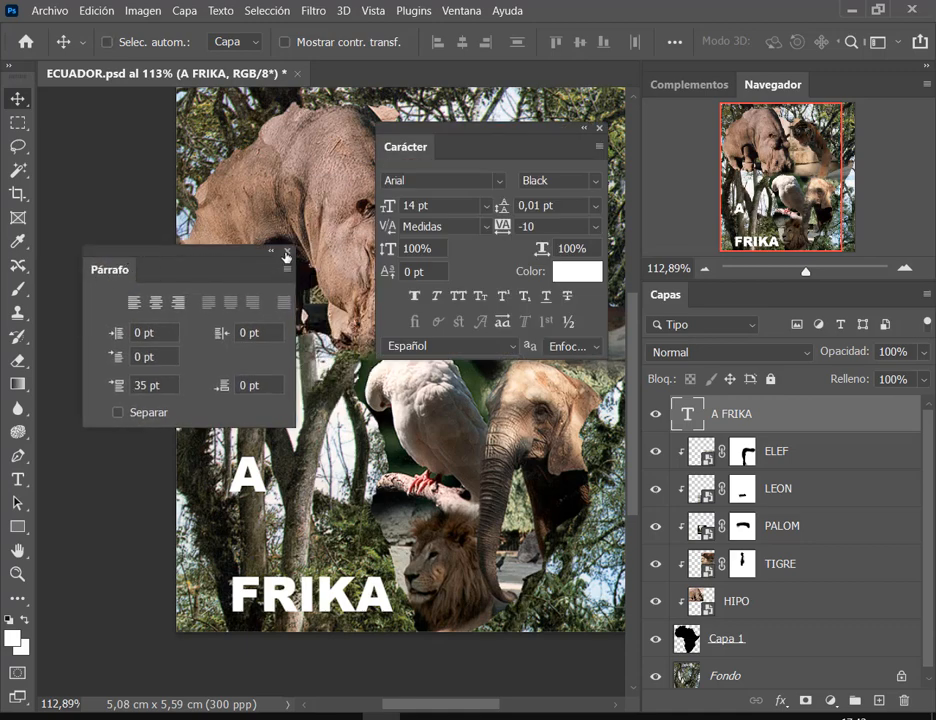
pyautogui.click(287, 253)
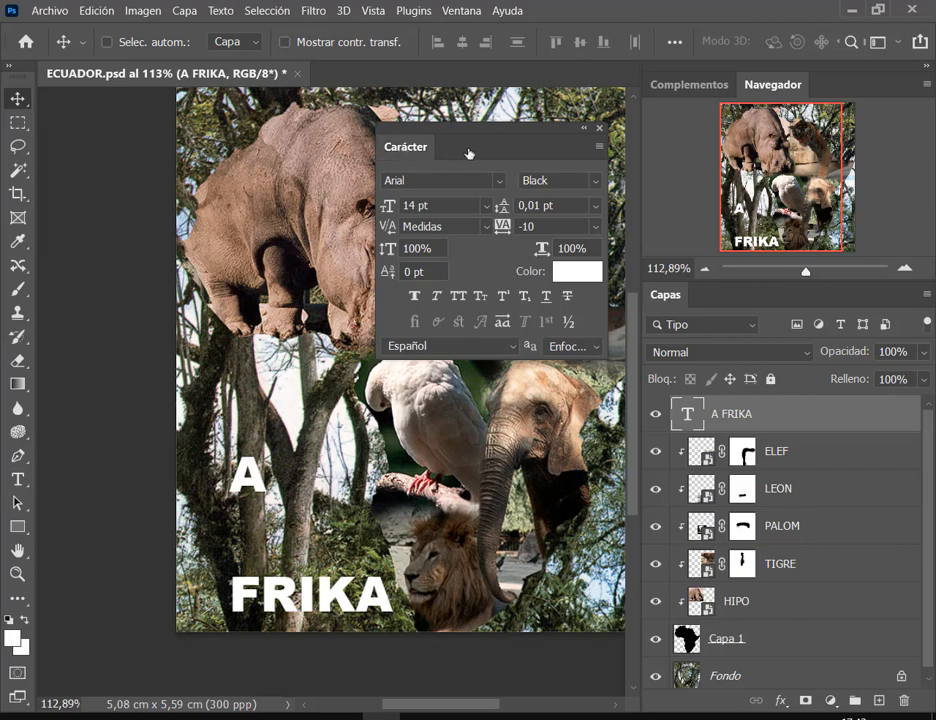
pyautogui.click(463, 11)
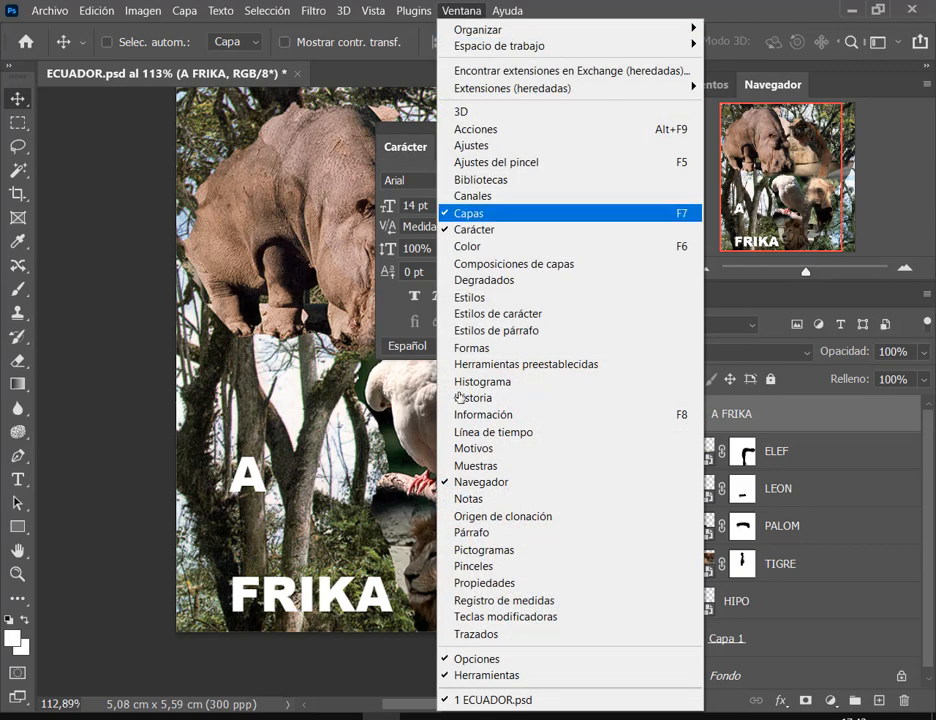
pyautogui.click(476, 533)
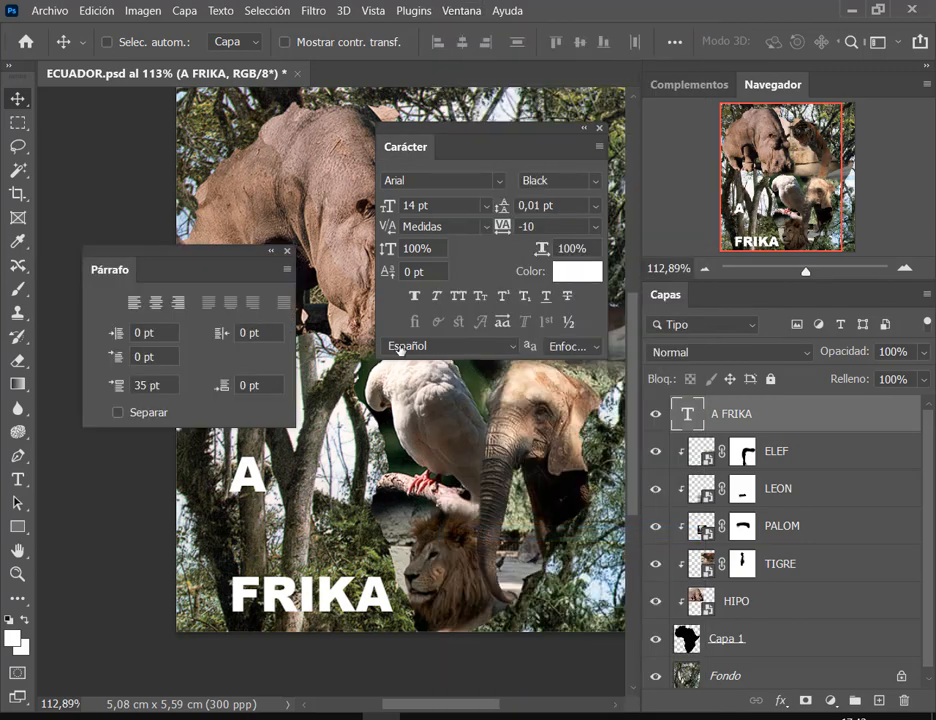
pyautogui.moveTo(235, 270); pyautogui.dragTo(245, 165)
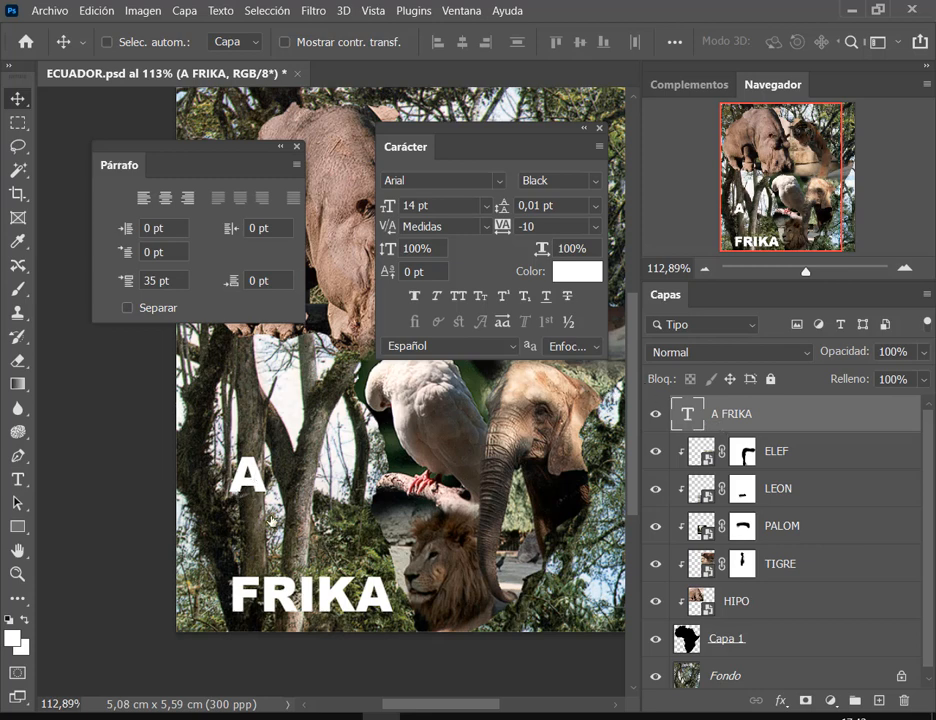
# Enter 0,01 pt as the A FRIKA text's leading again and move the text up and left over the tree trunks.
pyautogui.press('ctrl')
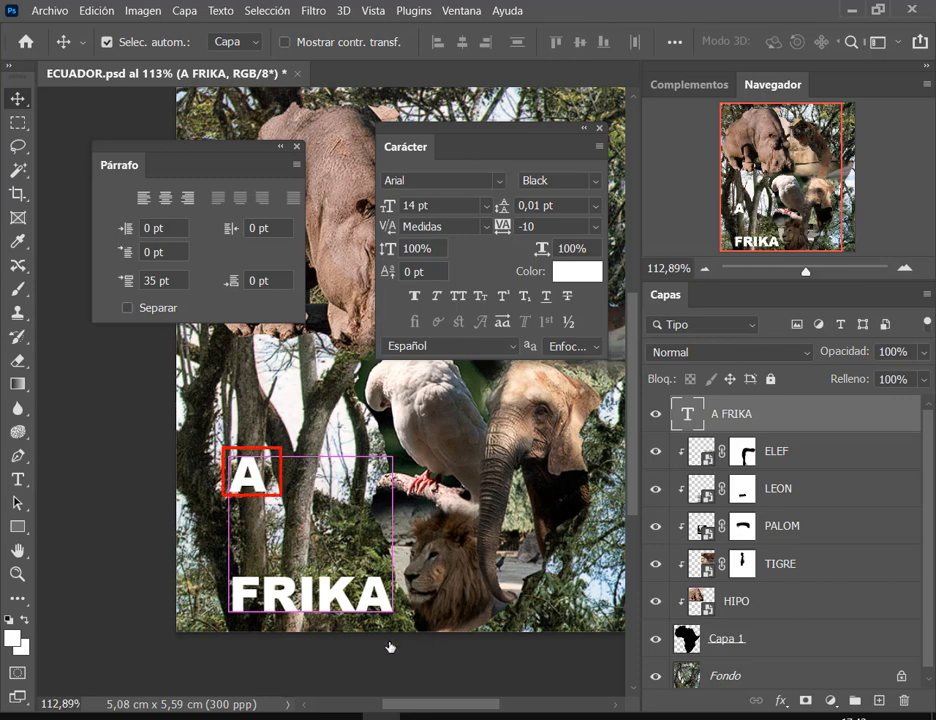
pyautogui.moveTo(227, 562)
pyautogui.mouseDown()
pyautogui.moveTo(351, 621)
pyautogui.moveTo(397, 616)
pyautogui.mouseUp()
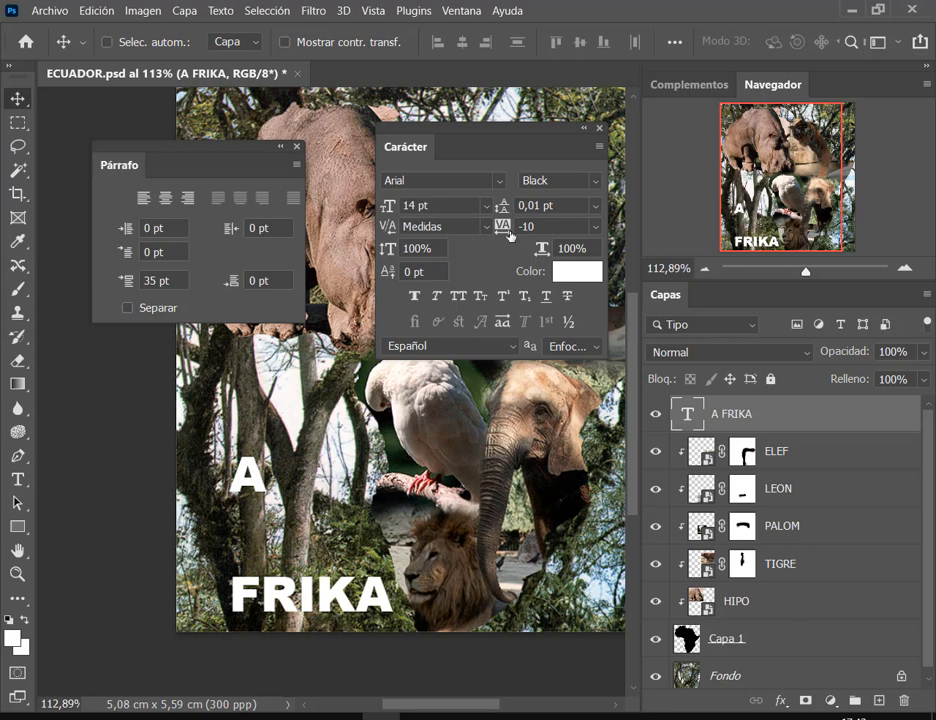
pyautogui.moveTo(505, 207)
pyautogui.mouseDown()
pyautogui.moveTo(526, 207)
pyautogui.moveTo(517, 207)
pyautogui.mouseUp()
pyautogui.write('0,01')
pyautogui.press('Return')
pyautogui.hotkey('ctrl', 'z')
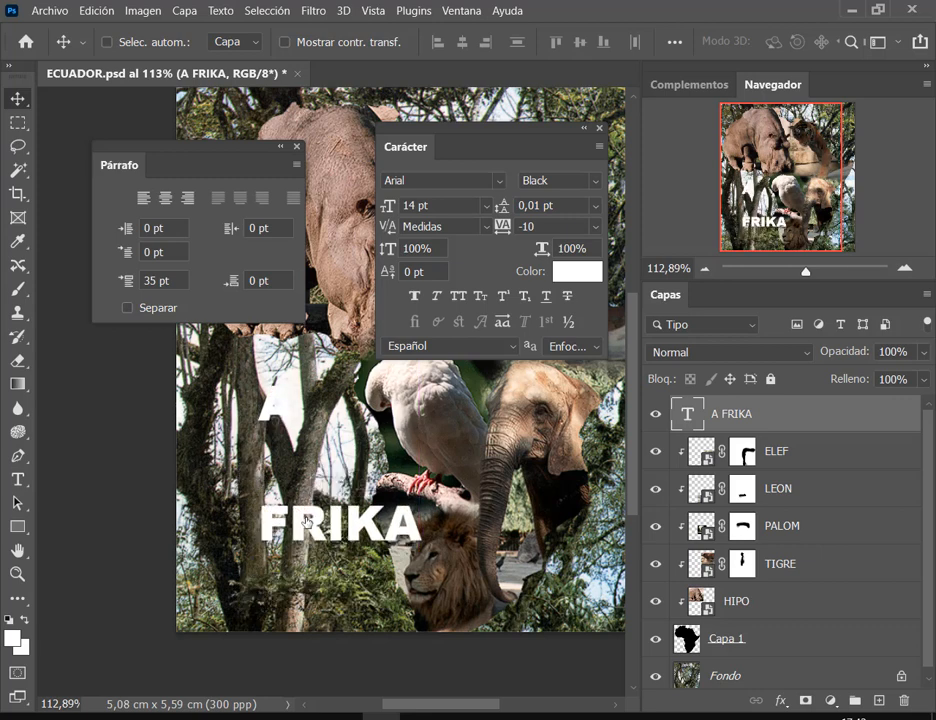
pyautogui.hotkey('ctrl', 'z')
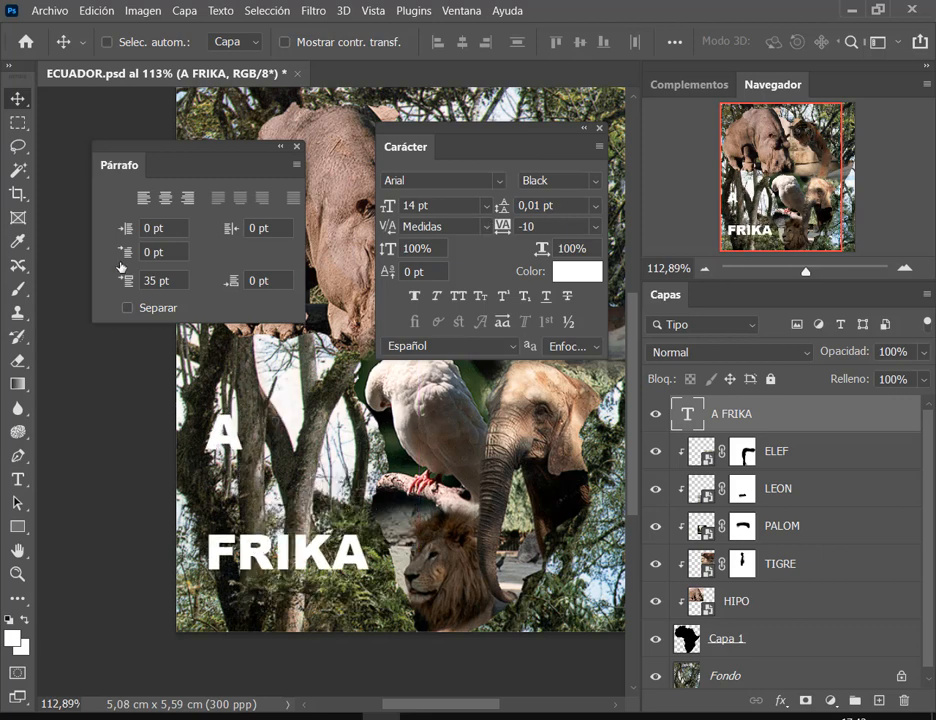
# Set the A FRIKA text's space before paragraph to 0 pt and regroup the Paragraph settings with the Character settings.
pyautogui.press('ctrl')
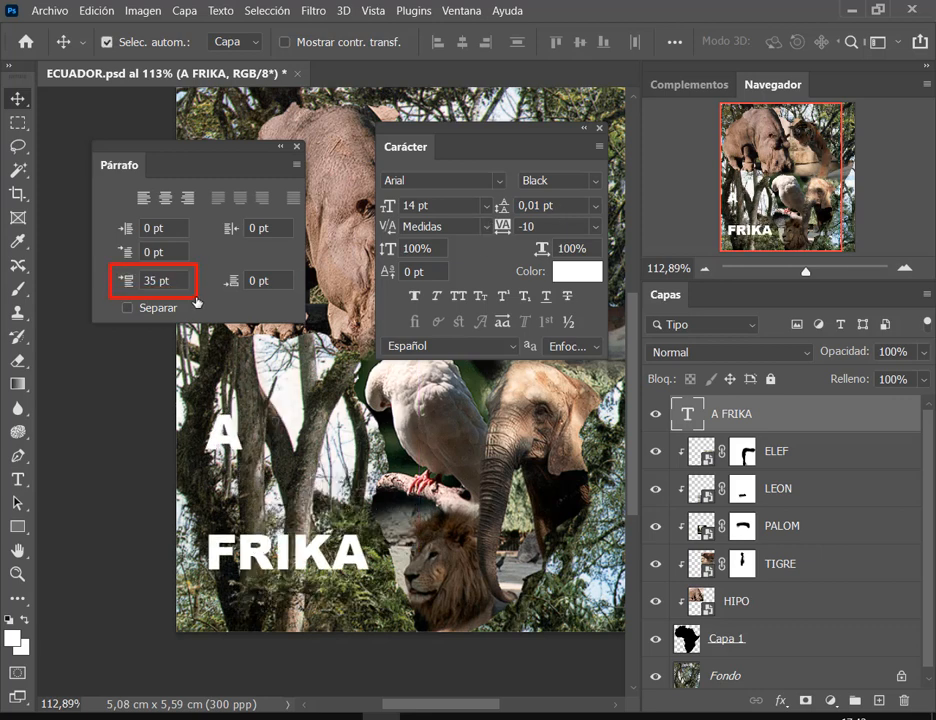
pyautogui.click(176, 288)
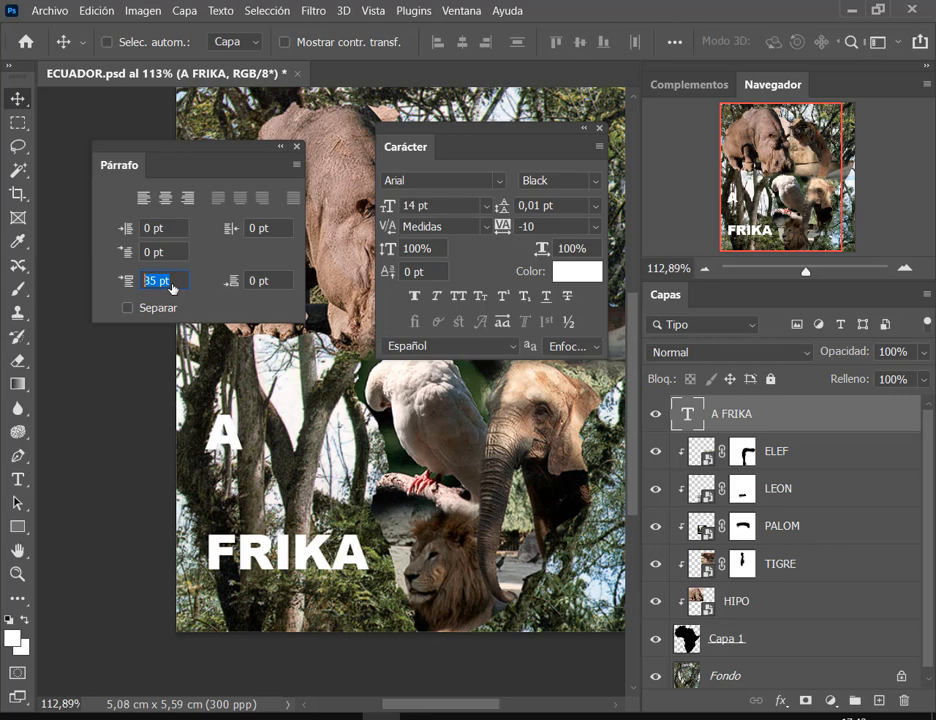
pyautogui.write('0')
pyautogui.press('Return')
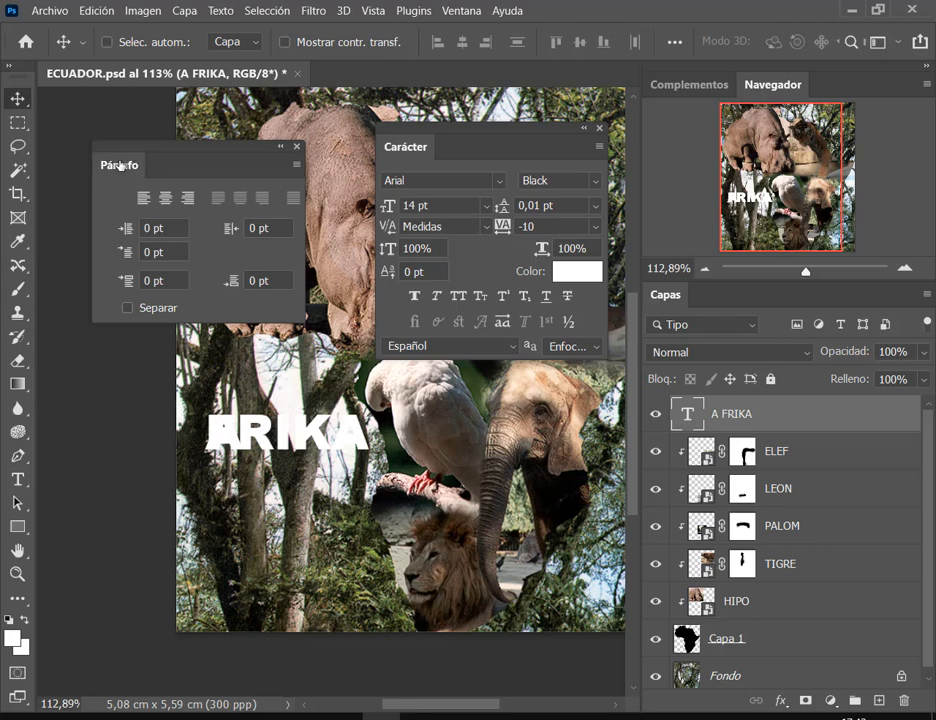
pyautogui.moveTo(138, 165); pyautogui.dragTo(476, 115)
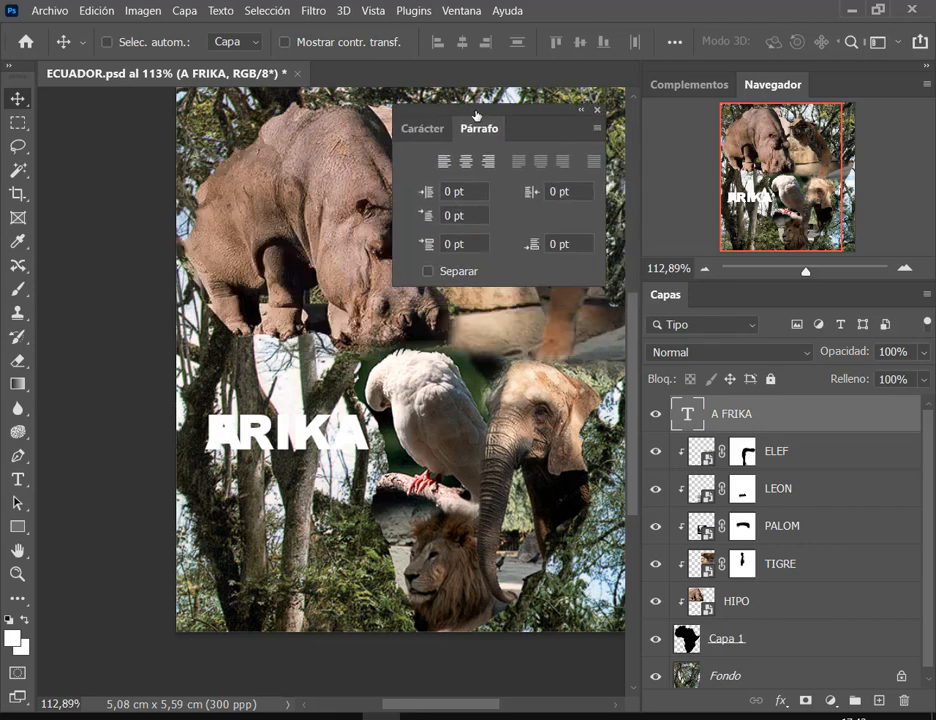
pyautogui.press('ctrl')
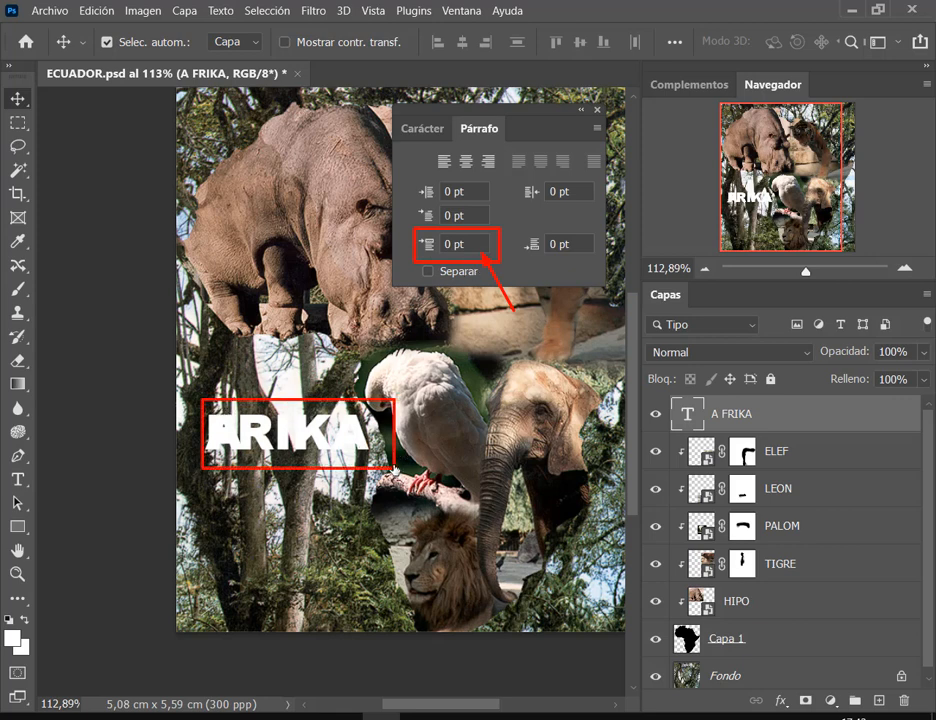
# Try 30 pt leading on the A FRIKA text and settle on 12 pt.
pyautogui.click(436, 129)
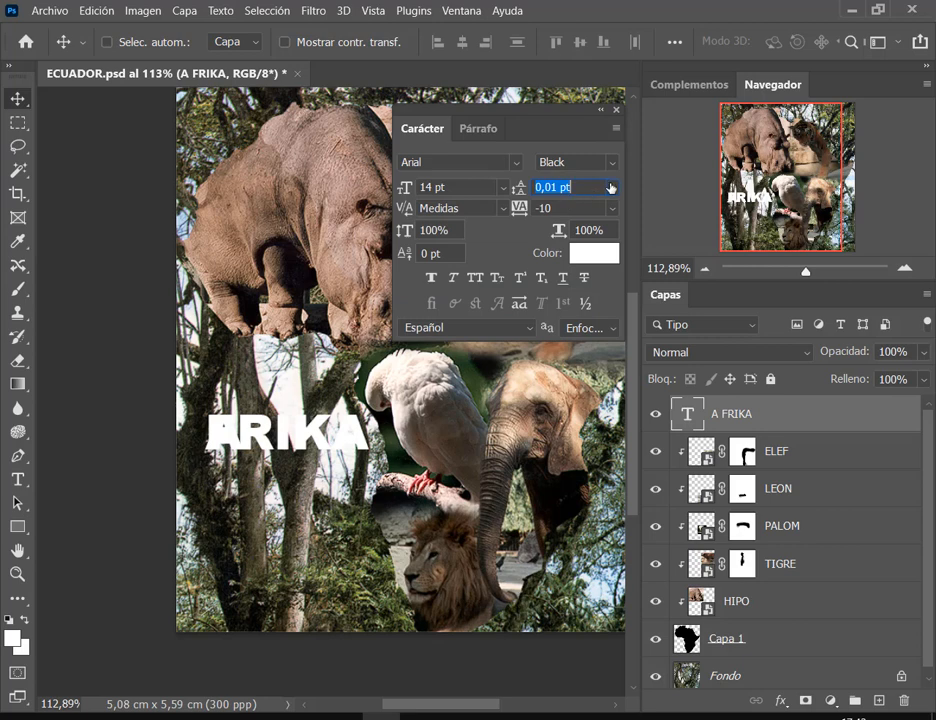
pyautogui.click(610, 187)
pyautogui.click(580, 384)
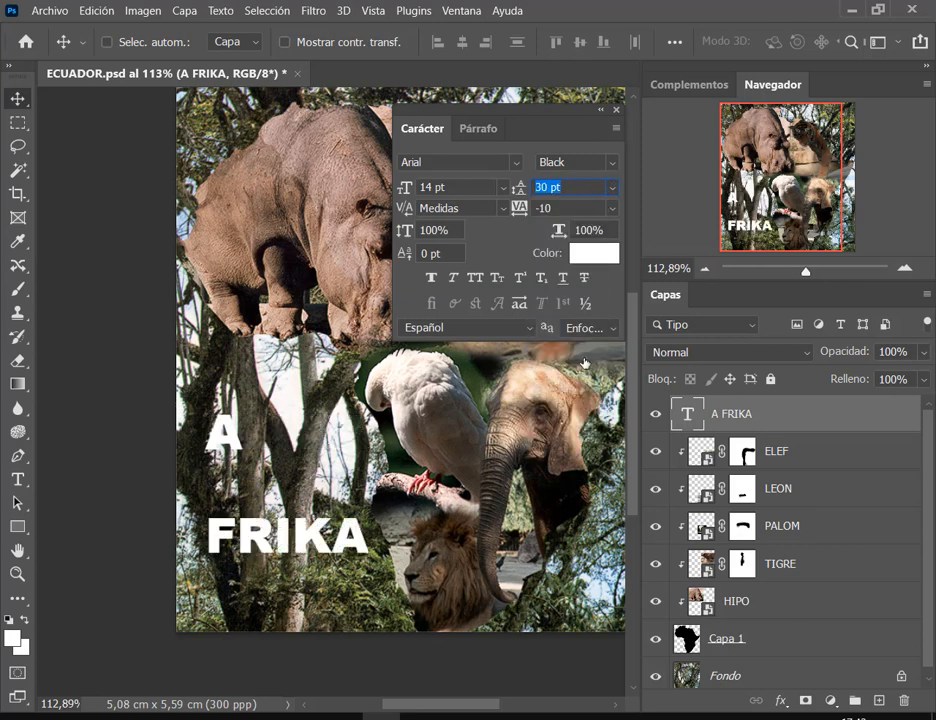
pyautogui.click(612, 187)
pyautogui.click(566, 307)
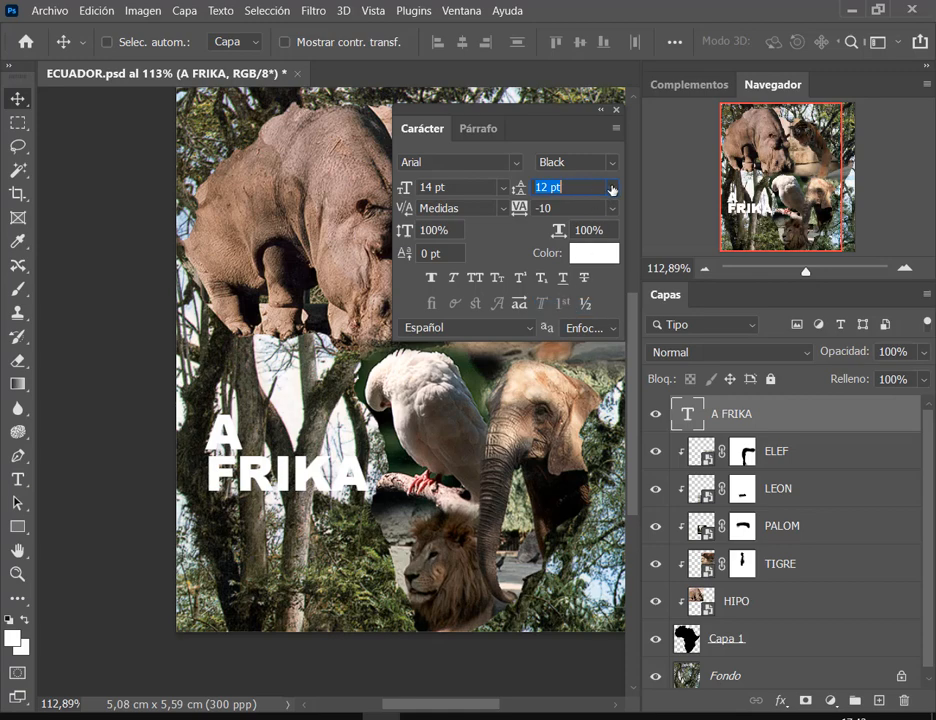
# Close the text settings and move the A FRIKA text down near the canvas's lower-left corner, beside the lion.
pyautogui.click(615, 114)
pyautogui.moveTo(305, 425); pyautogui.dragTo(300, 498)
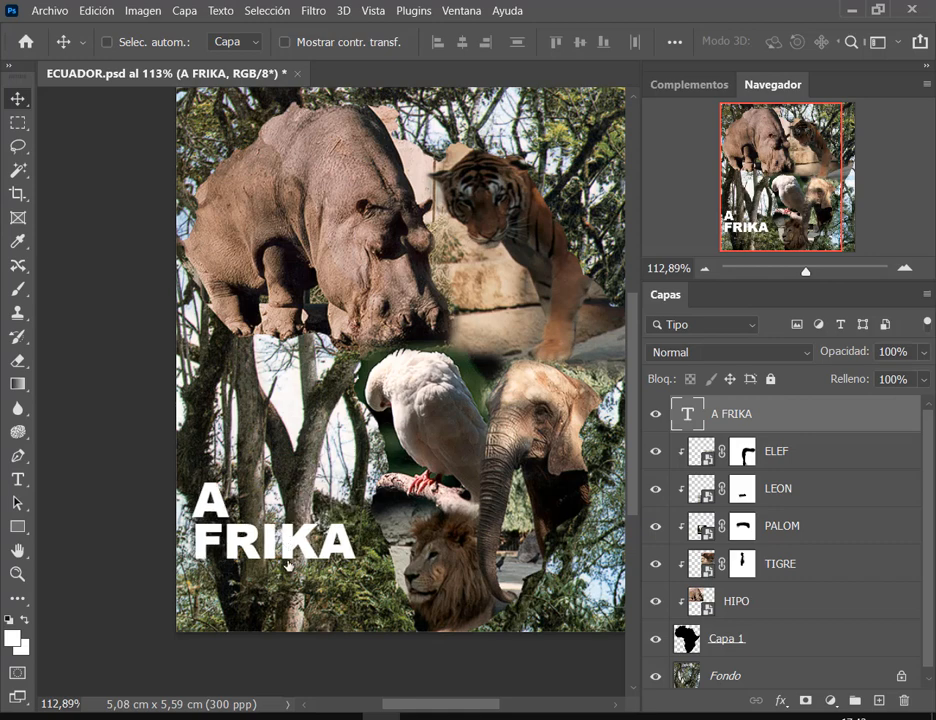
pyautogui.scroll(4, 288, 565)
pyautogui.moveTo(294, 545); pyautogui.dragTo(300, 557)
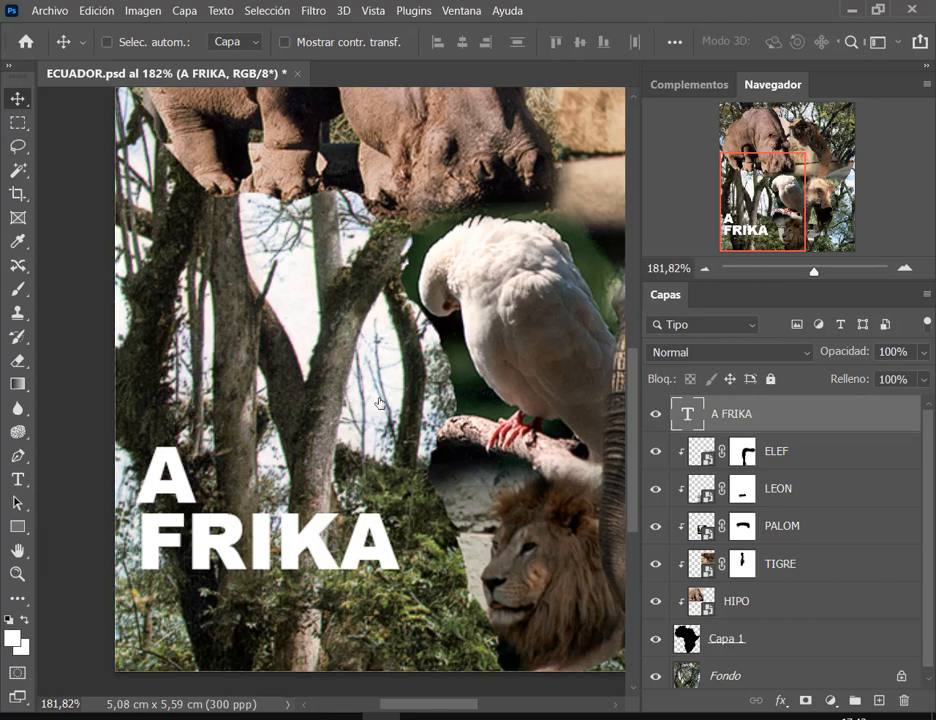
# Reopen the Character settings and compare the A FRIKA text's character and paragraph spacing values.
pyautogui.click(460, 10)
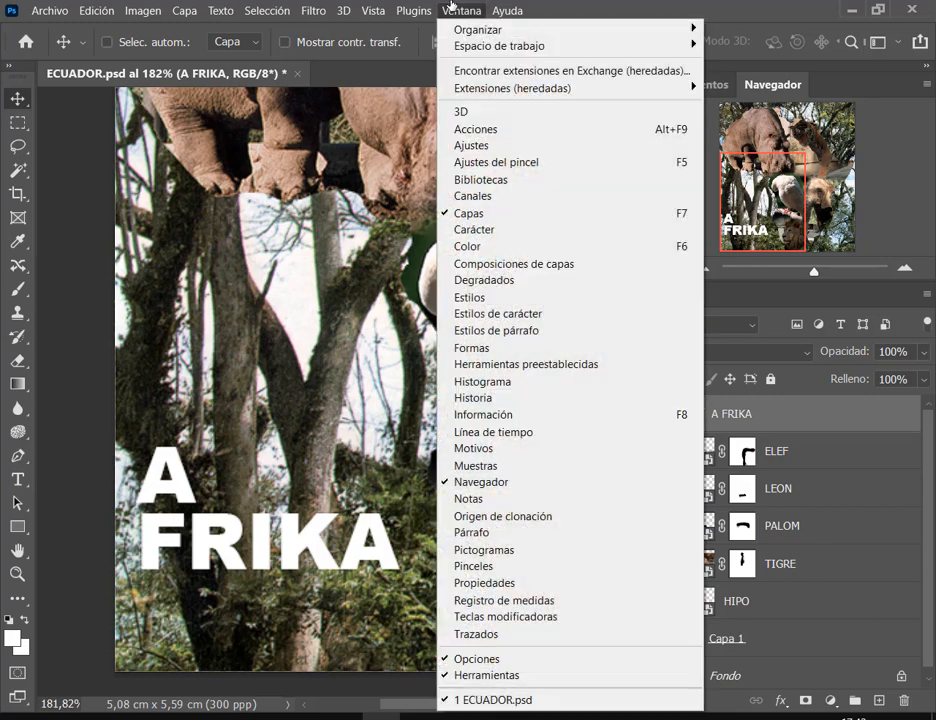
pyautogui.click(489, 229)
pyautogui.click(476, 129)
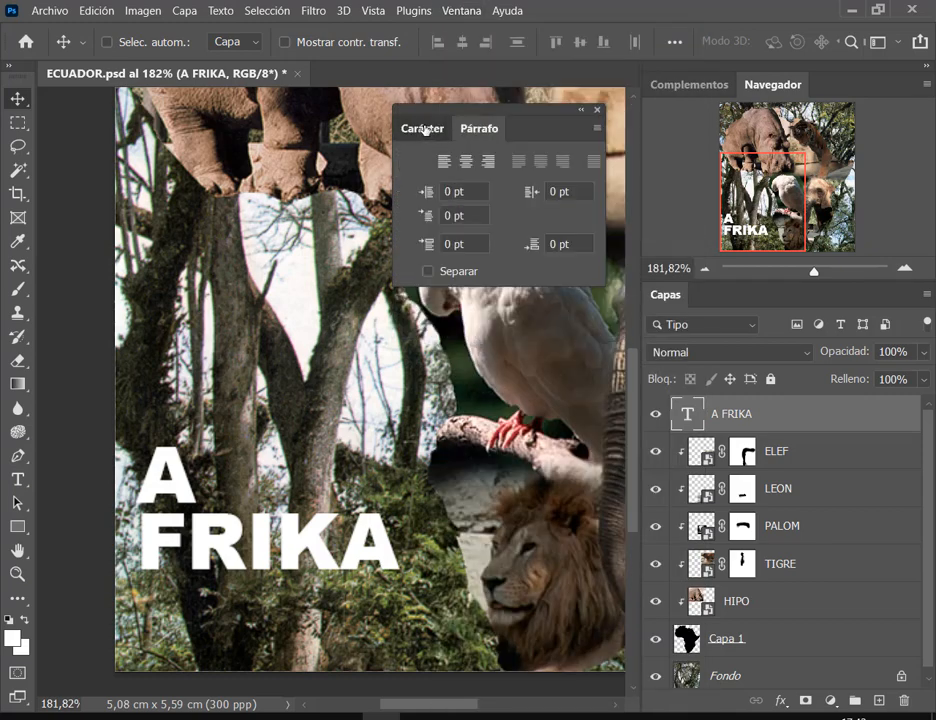
pyautogui.click(430, 130)
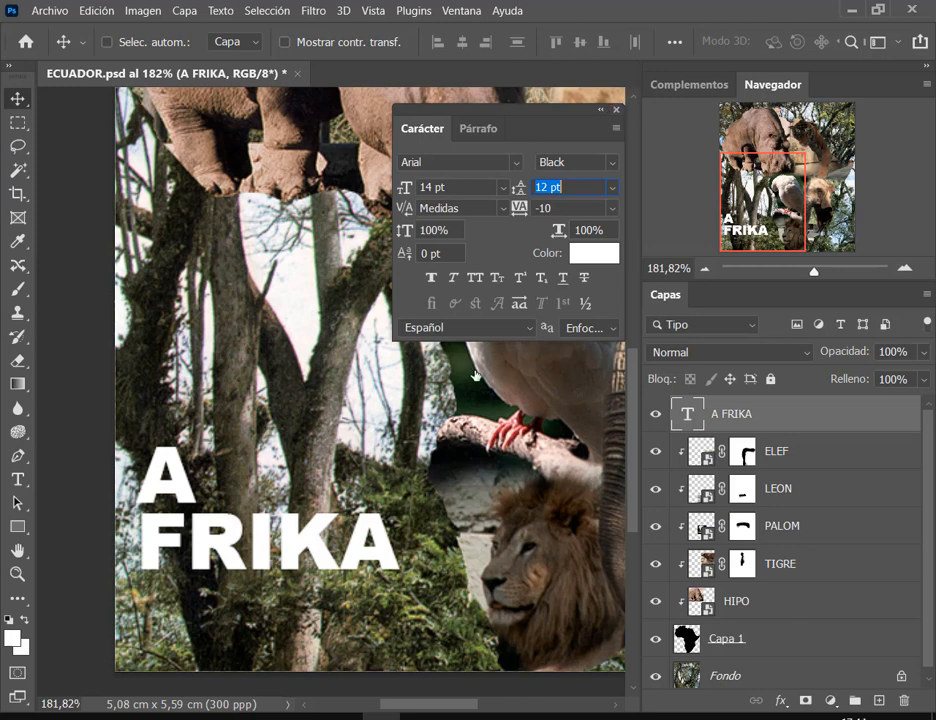
pyautogui.click(477, 129)
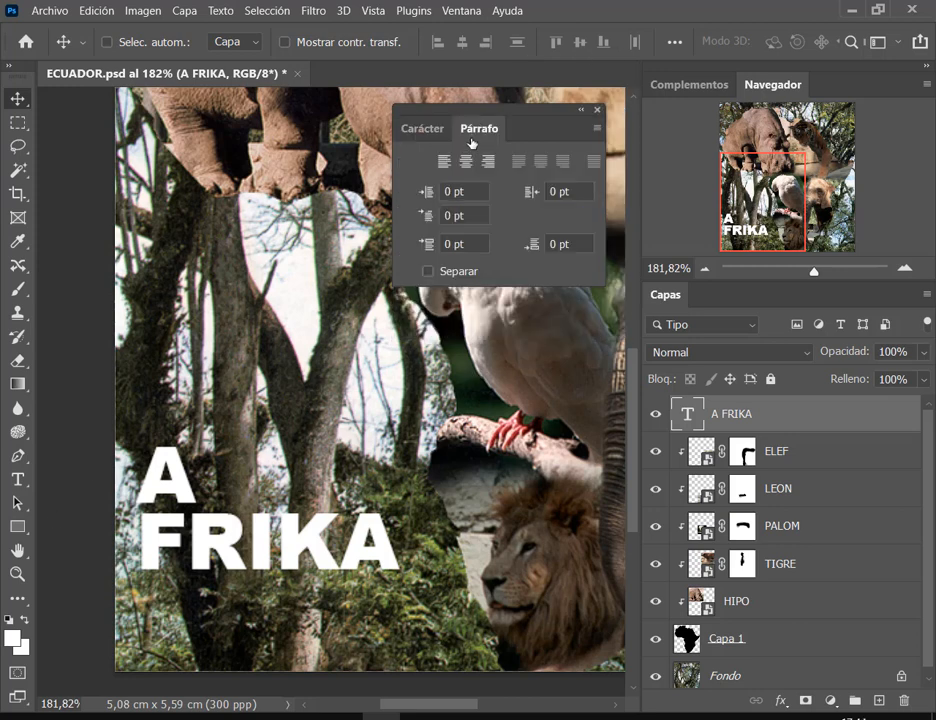
pyautogui.click(422, 129)
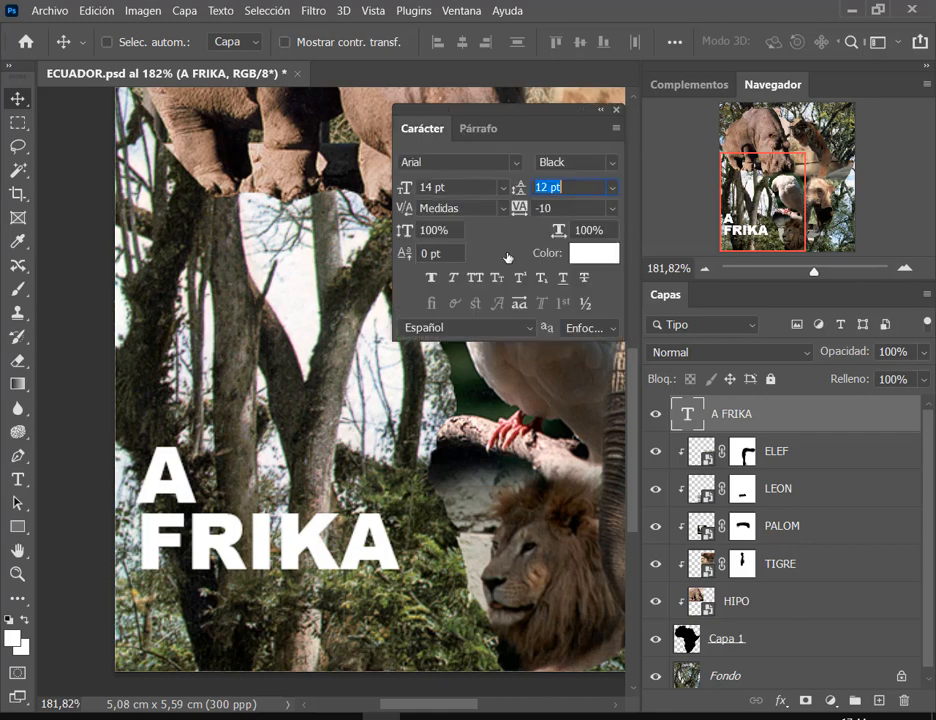
pyautogui.click(477, 129)
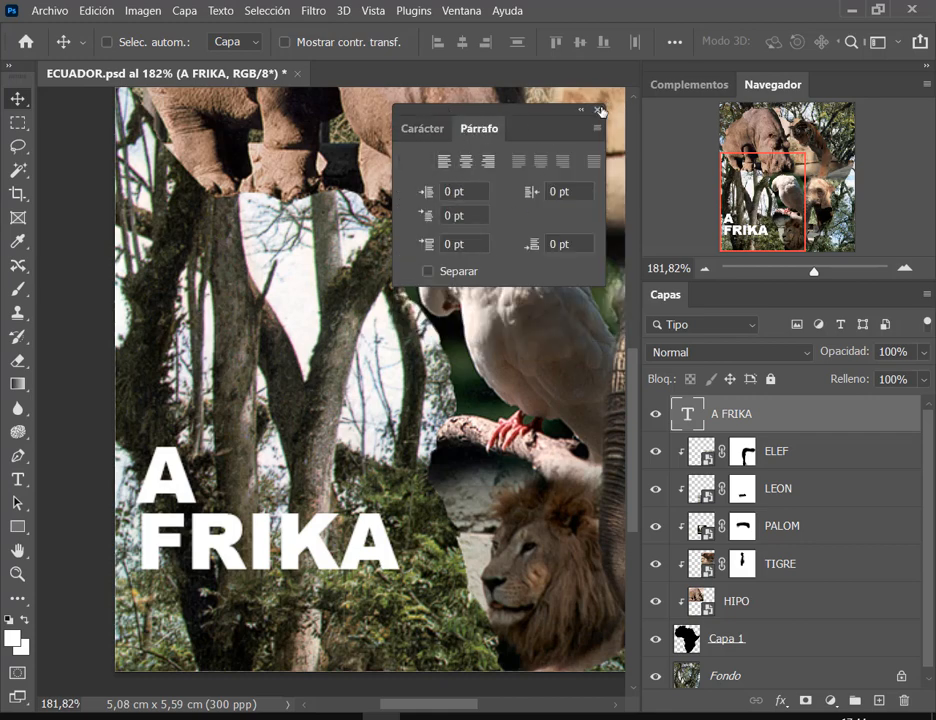
pyautogui.click(422, 129)
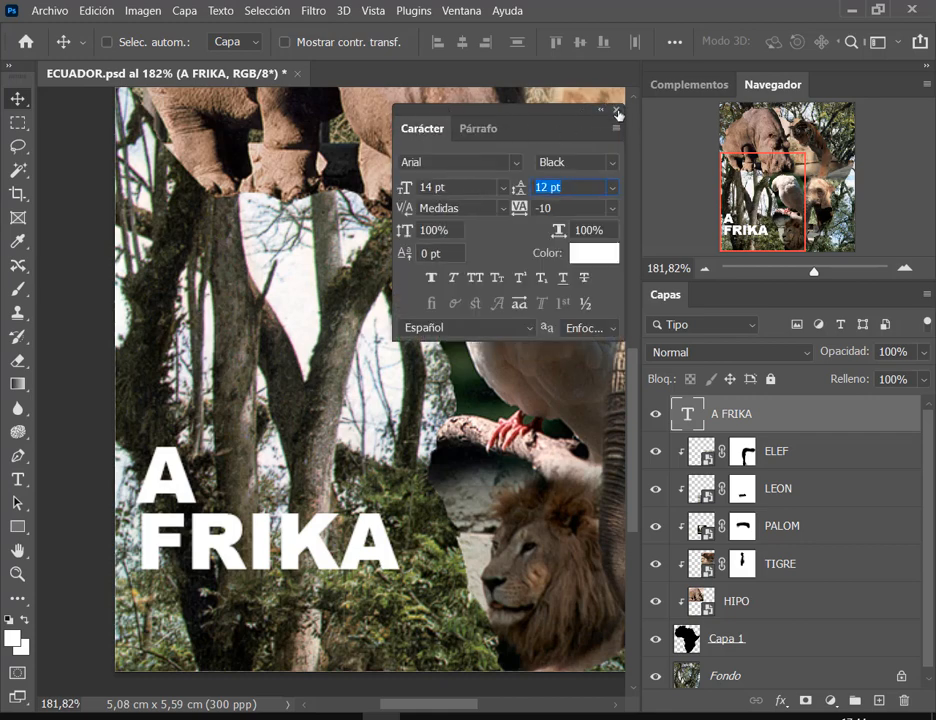
# Close the text settings and save ECUADOR.psd.
pyautogui.click(617, 112)
pyautogui.click(50, 11)
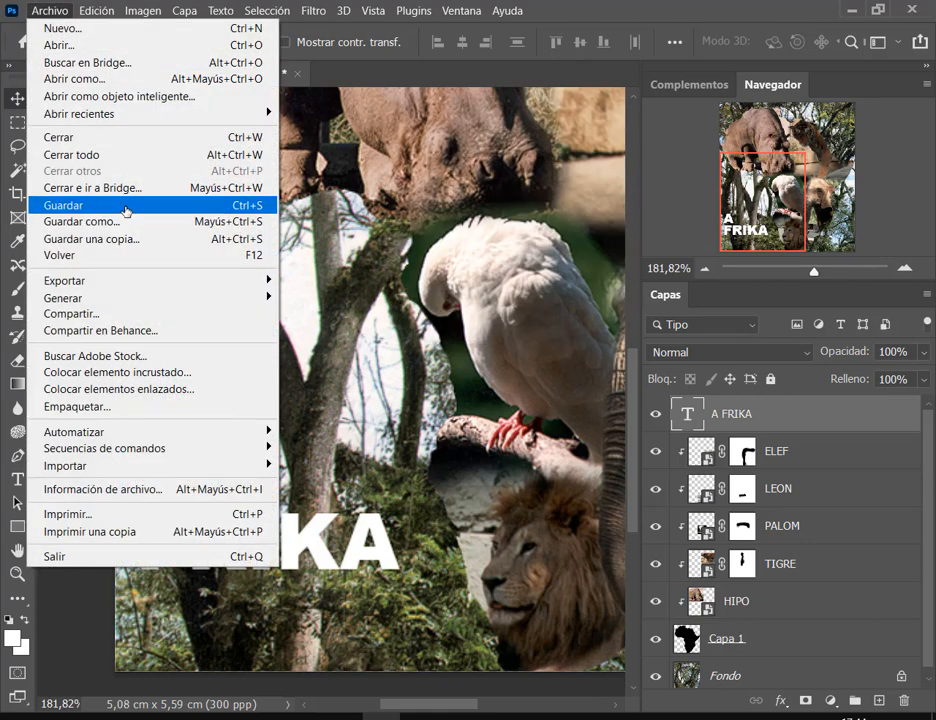
pyautogui.click(122, 206)
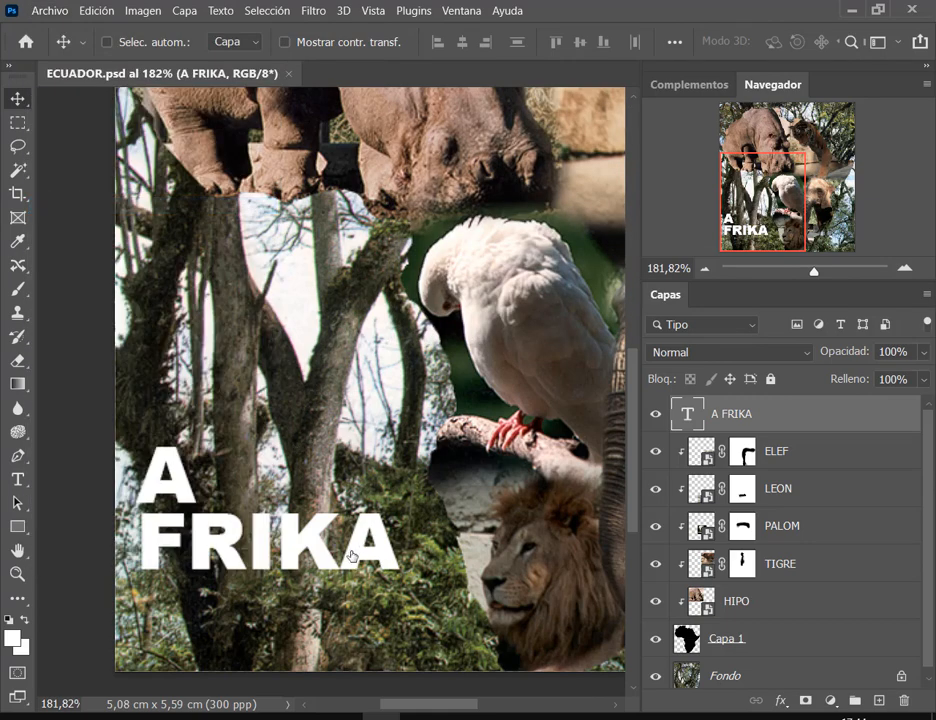
# Switch to Google Meet to check the call's chat messages, and return to Photoshop.
pyautogui.moveTo(188, 715)
pyautogui.click(95, 625)
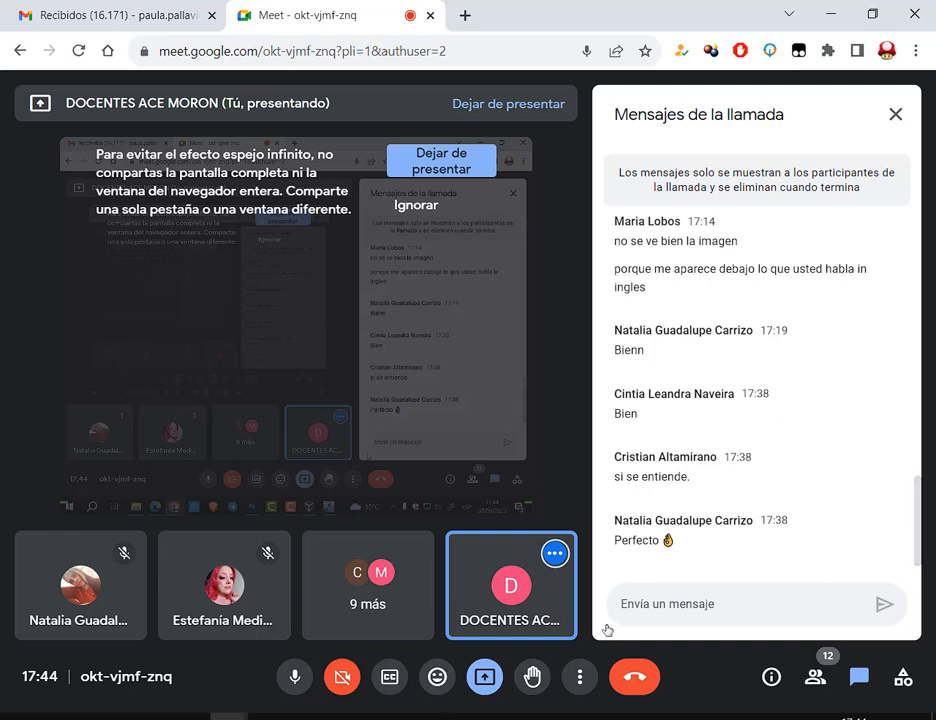
pyautogui.hotkey('alt', 'Tab')
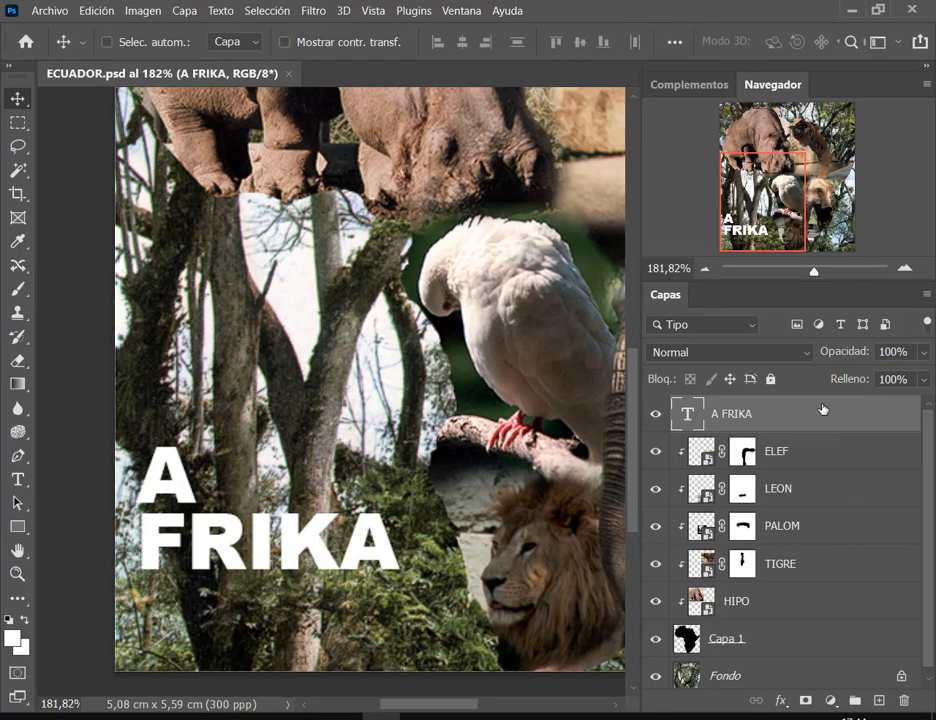
# Move the A FRIKA text slightly right and up, and compare the lettering with the reference in Collage Afrika.pdf.
pyautogui.moveTo(241, 482); pyautogui.dragTo(265, 474)
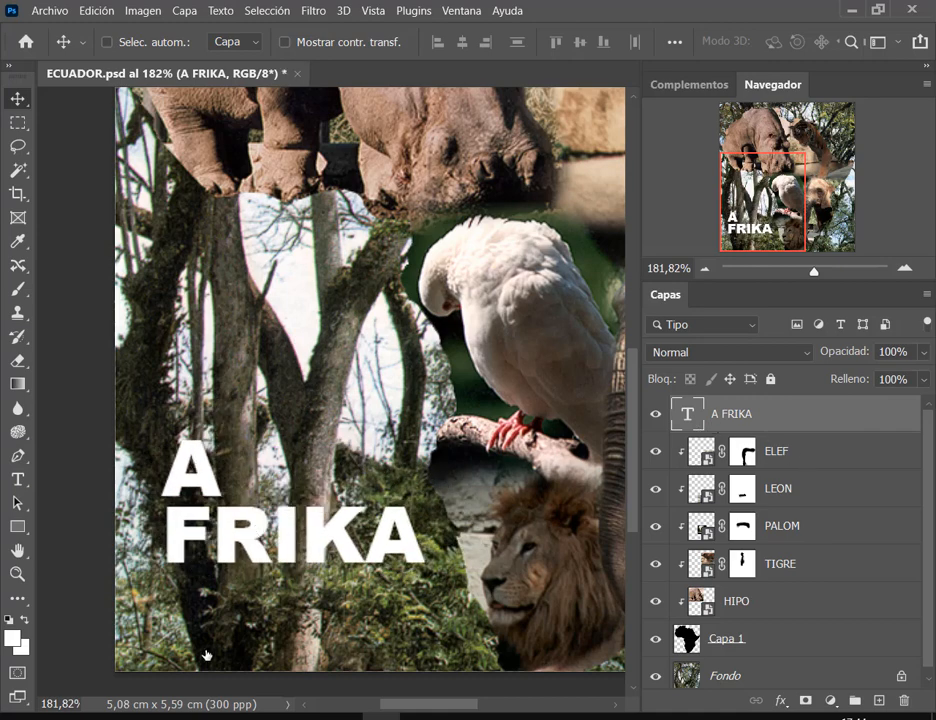
pyautogui.hotkey('alt', 'Tab')
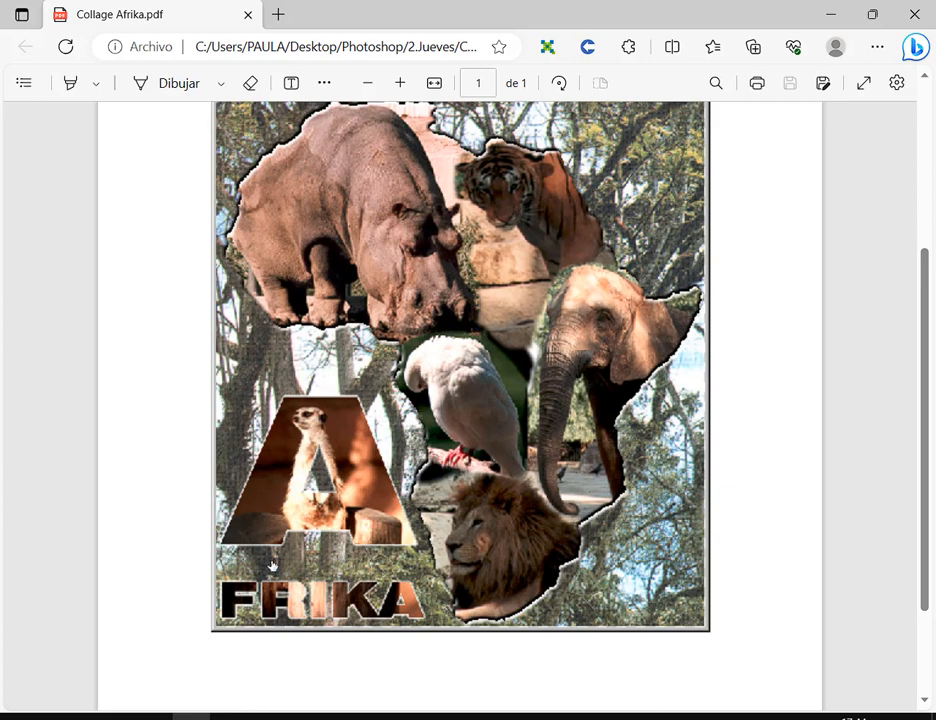
pyautogui.click(830, 14)
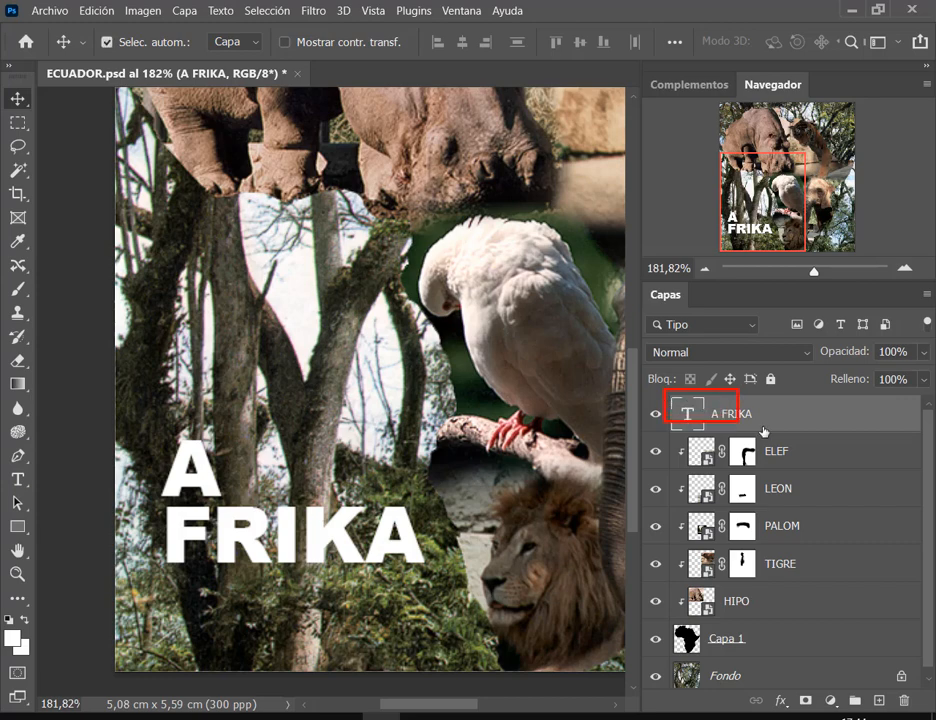
# Centre-align the A FRIKA text paragraph and move the lettering fully inside the canvas near its lower-left corner.
pyautogui.click(462, 10)
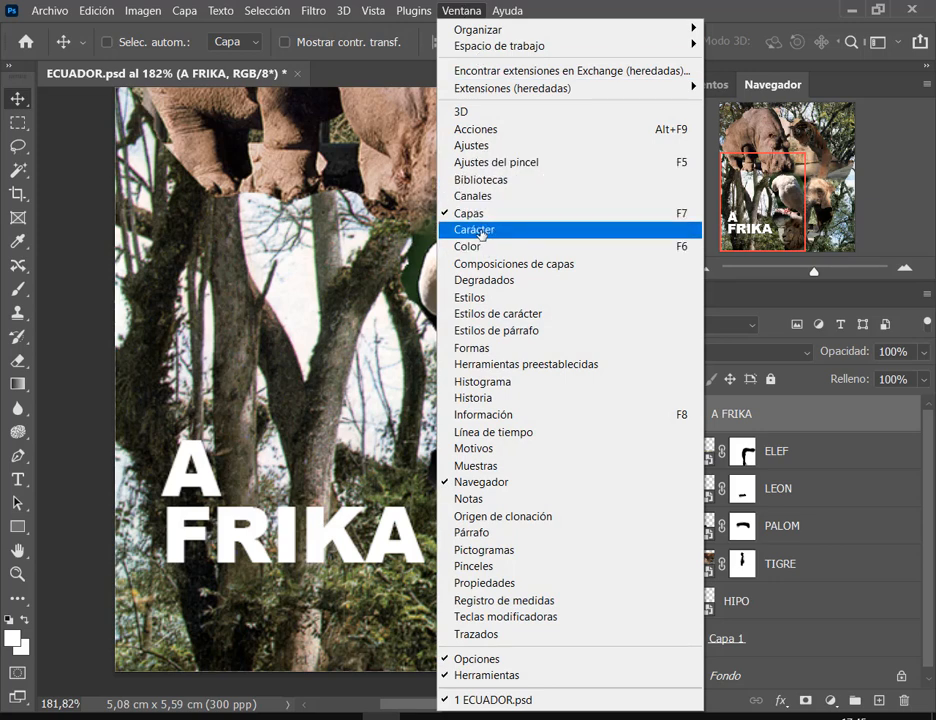
pyautogui.click(476, 532)
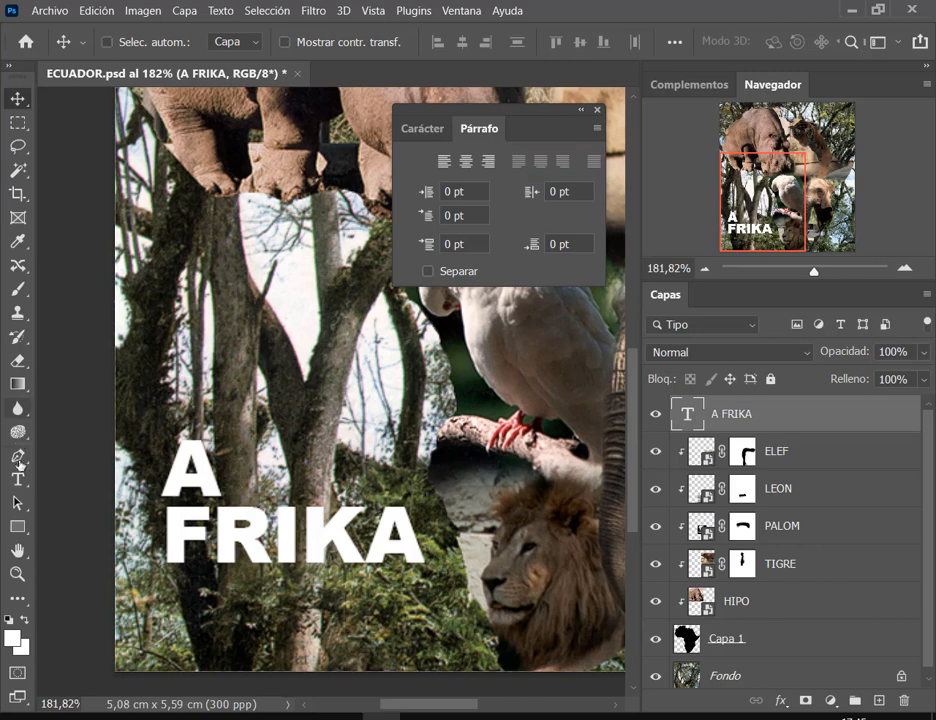
pyautogui.press('t')
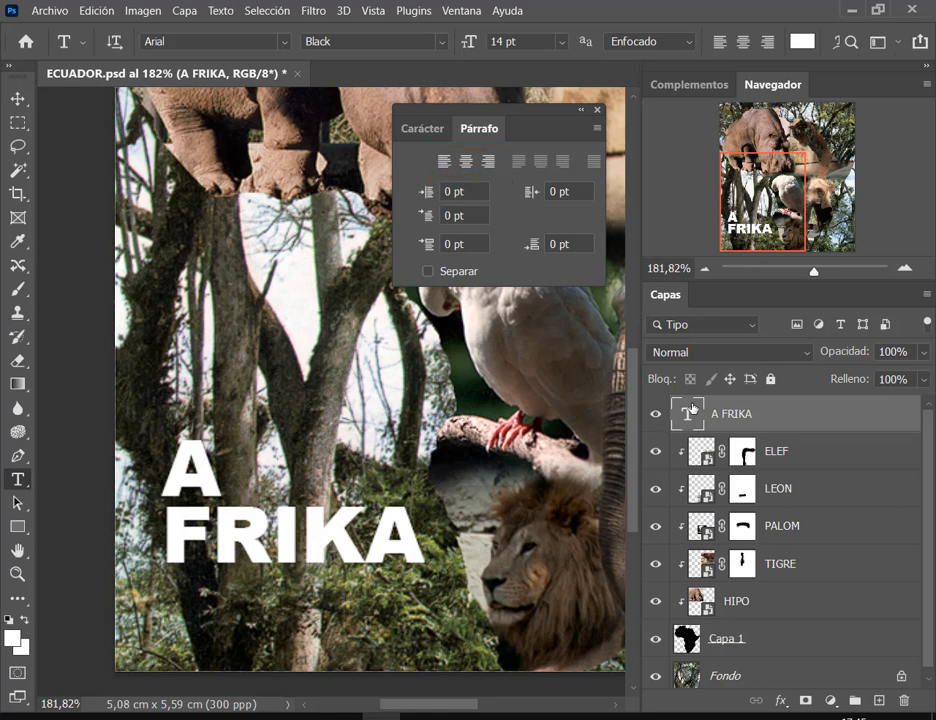
pyautogui.click(467, 162)
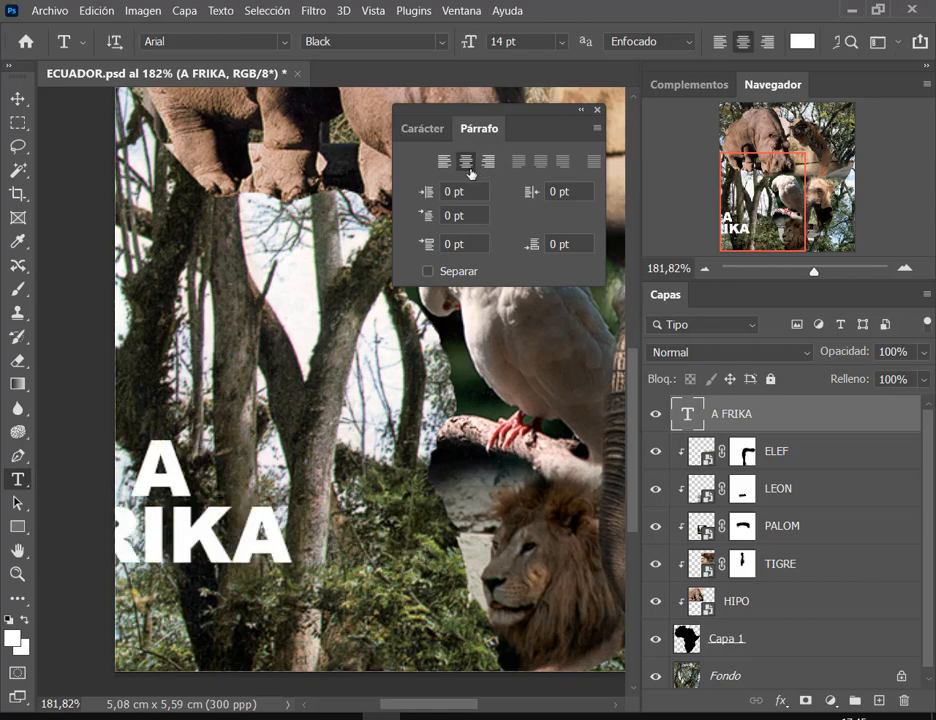
pyautogui.click(19, 98)
pyautogui.moveTo(185, 532); pyautogui.dragTo(299, 590)
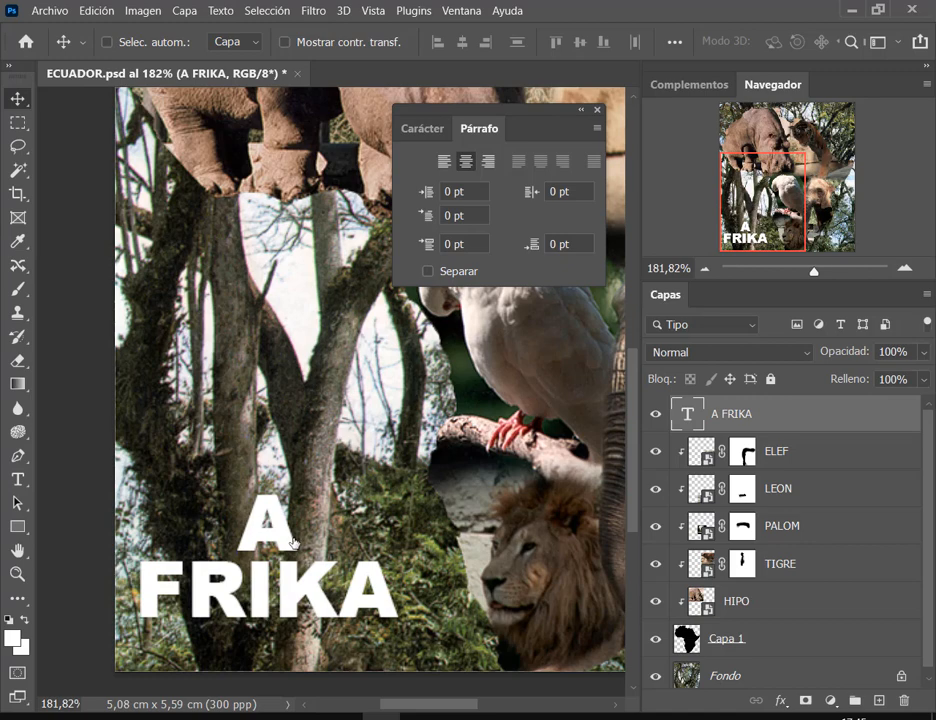
# Scale the A FRIKA text up proportionally to about 109% with Free Transform.
pyautogui.click(92, 10)
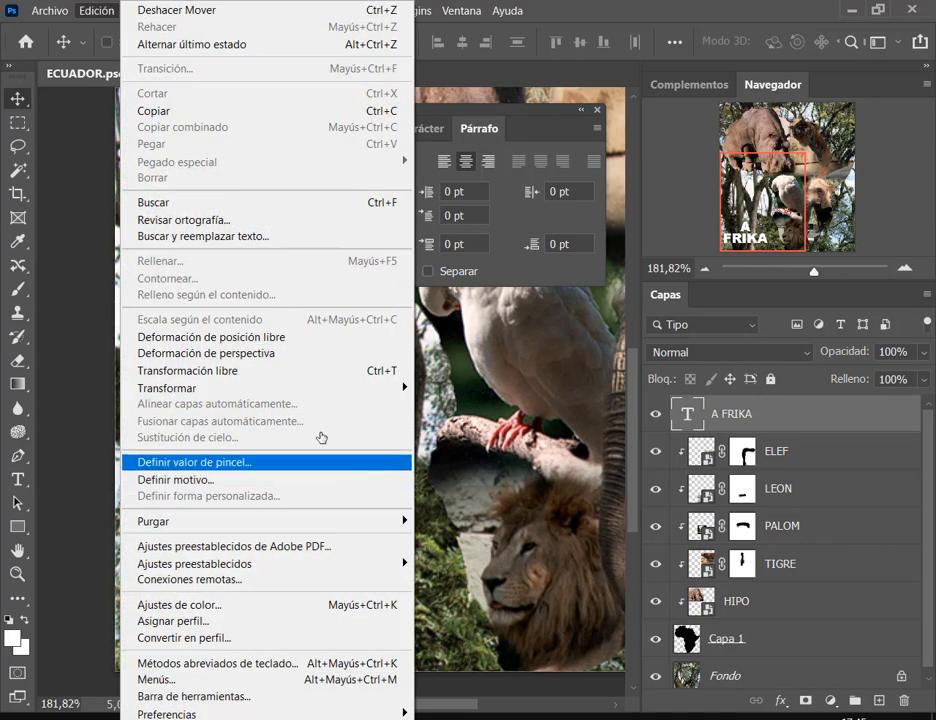
pyautogui.click(284, 371)
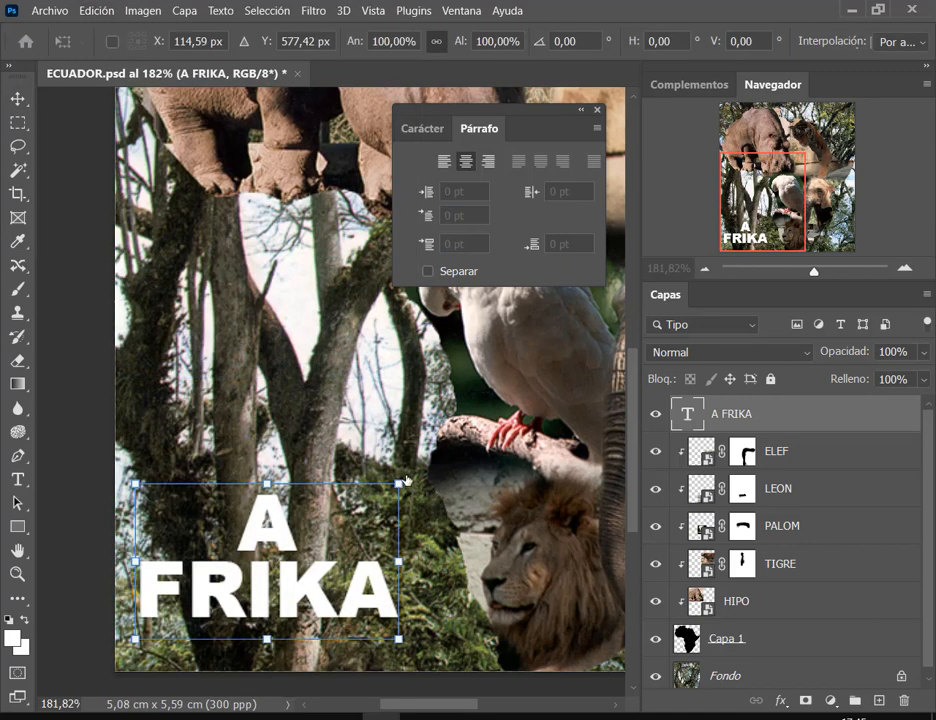
pyautogui.moveTo(405, 481); pyautogui.dragTo(428, 473)
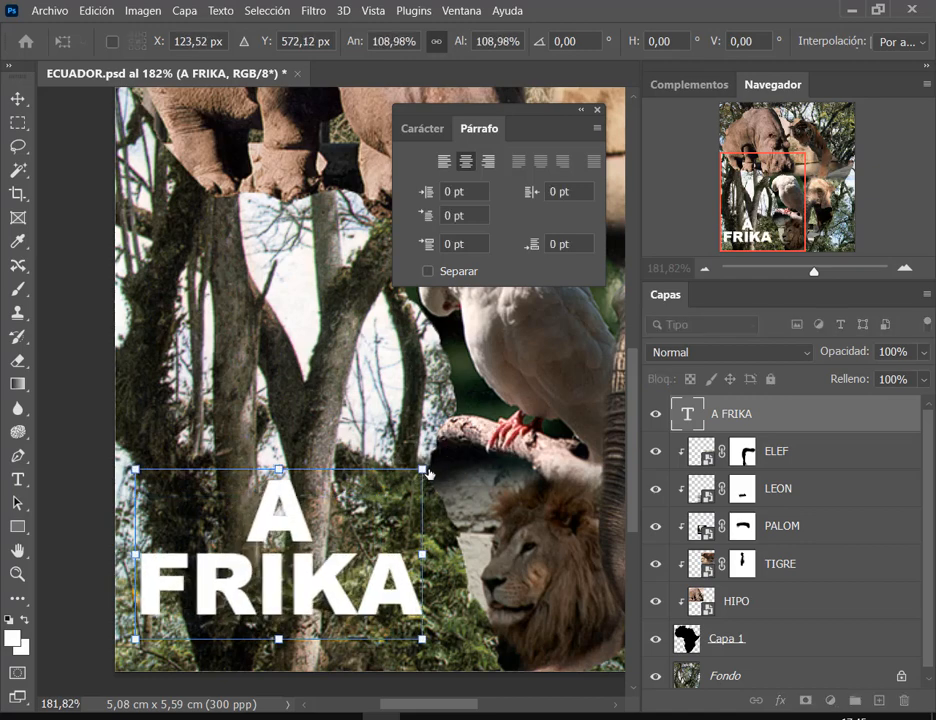
pyautogui.press('Return')
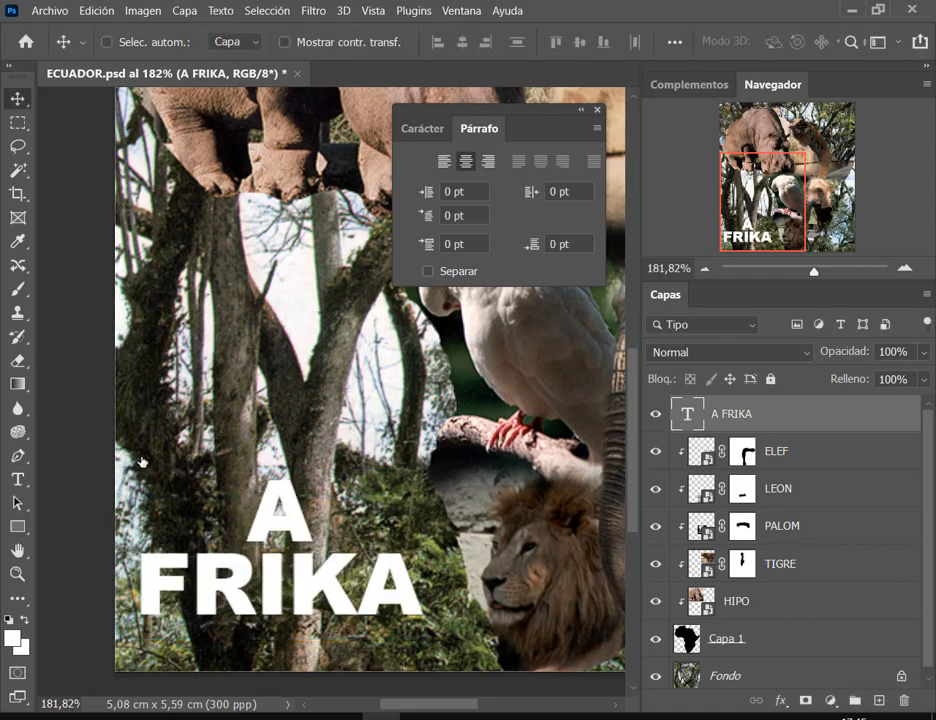
# Enlarge only the first letter A of the A FRIKA text, trying 24 and 48 pt before settling on 60 pt.
pyautogui.click(20, 481)
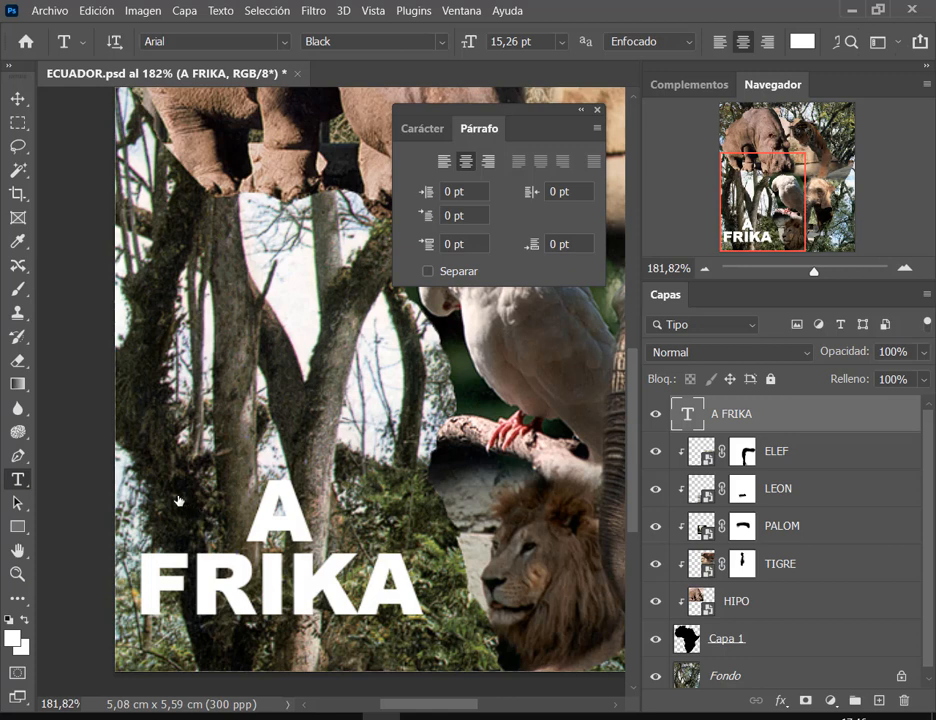
pyautogui.moveTo(150, 467); pyautogui.dragTo(430, 626)
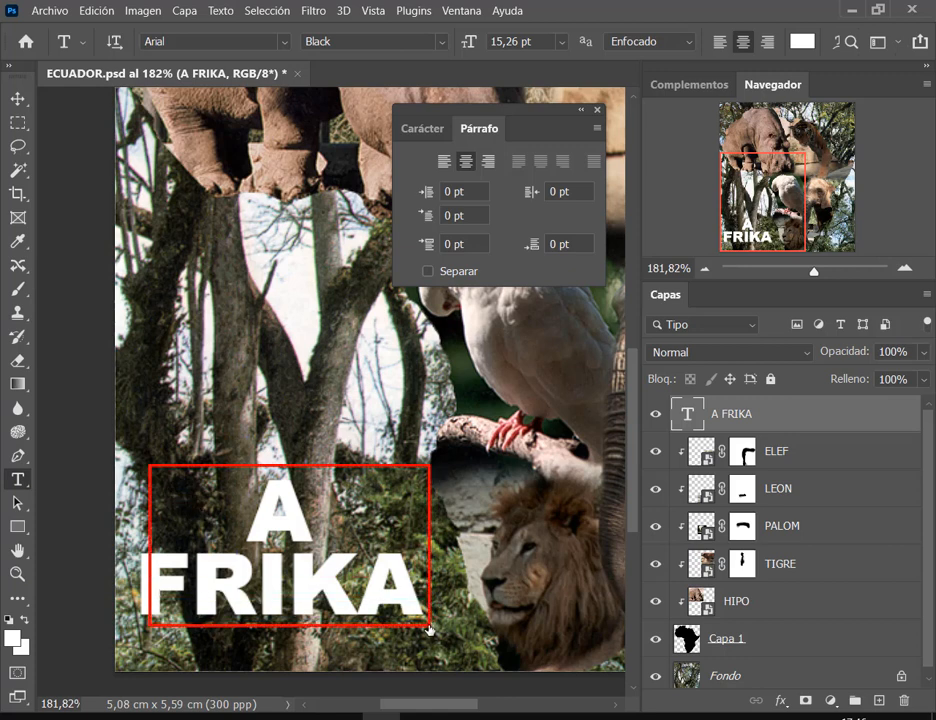
pyautogui.doubleClick(261, 514)
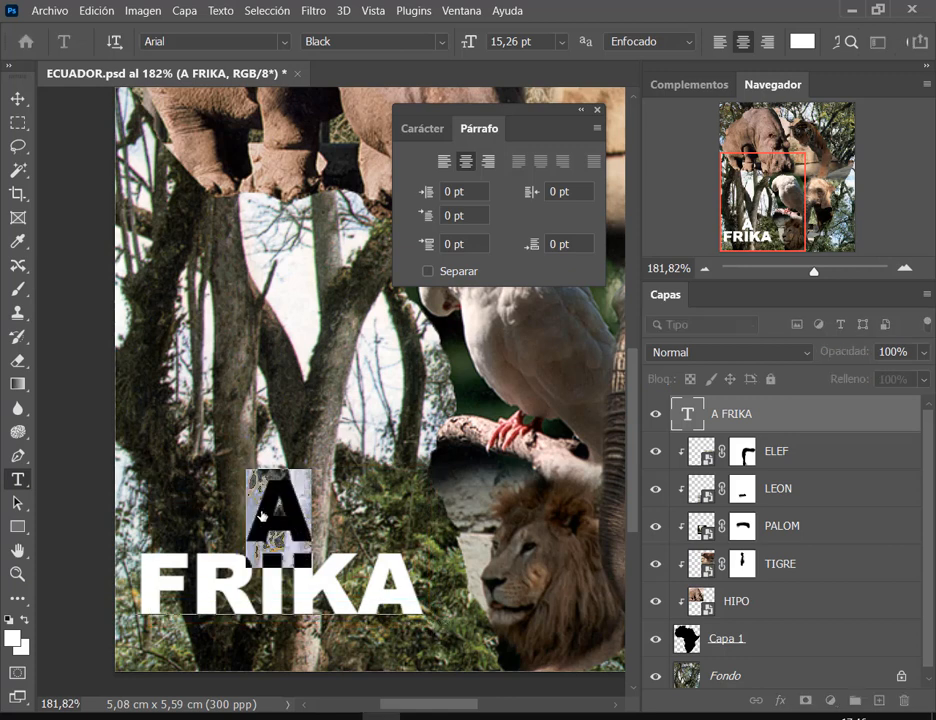
pyautogui.click(432, 134)
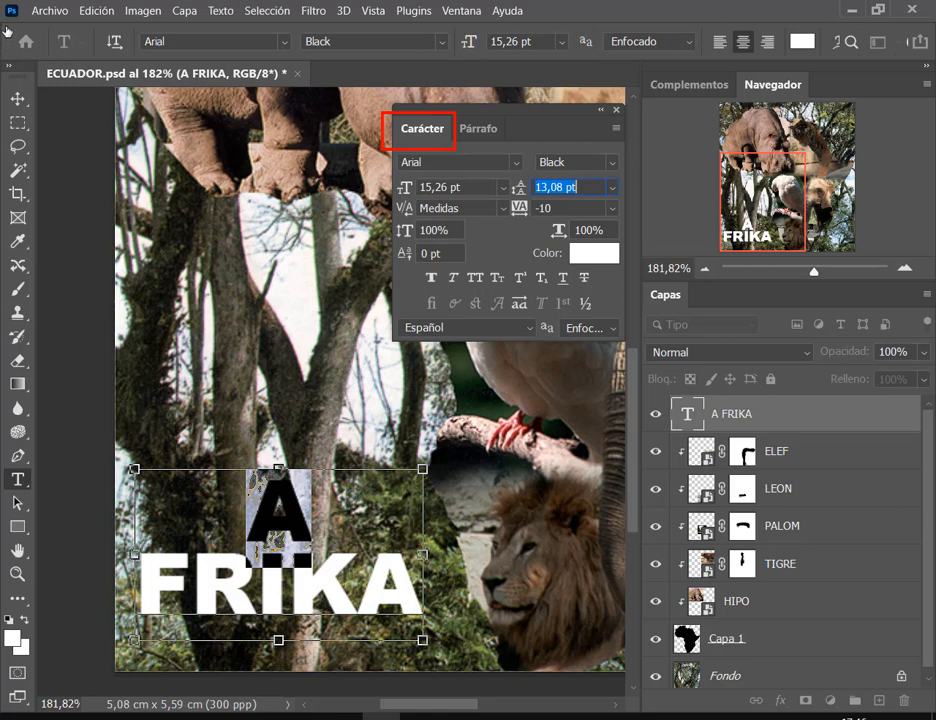
pyautogui.click(502, 188)
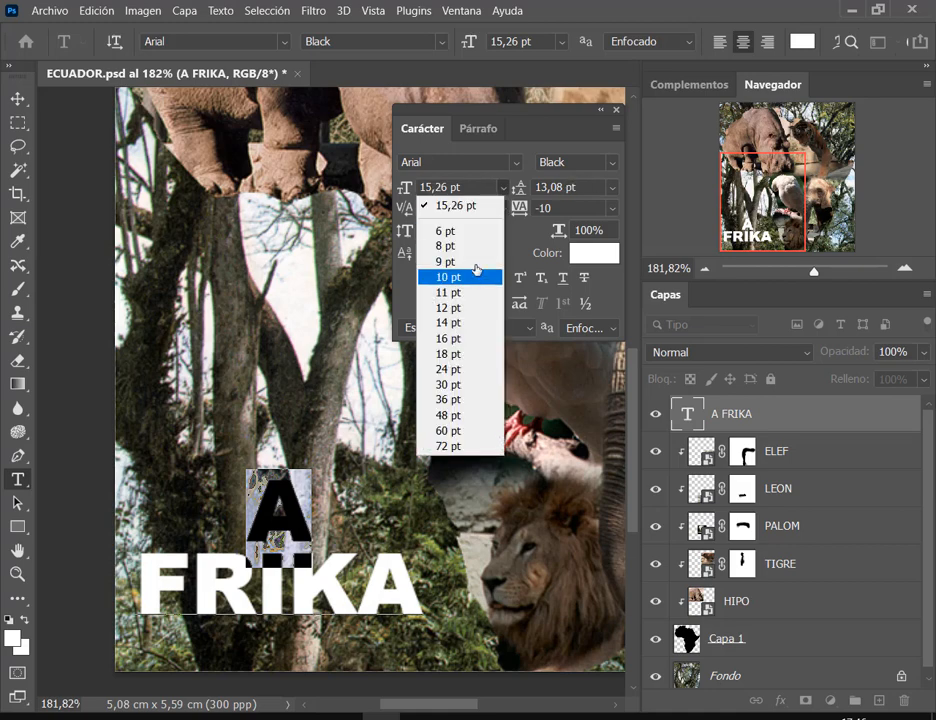
pyautogui.click(449, 370)
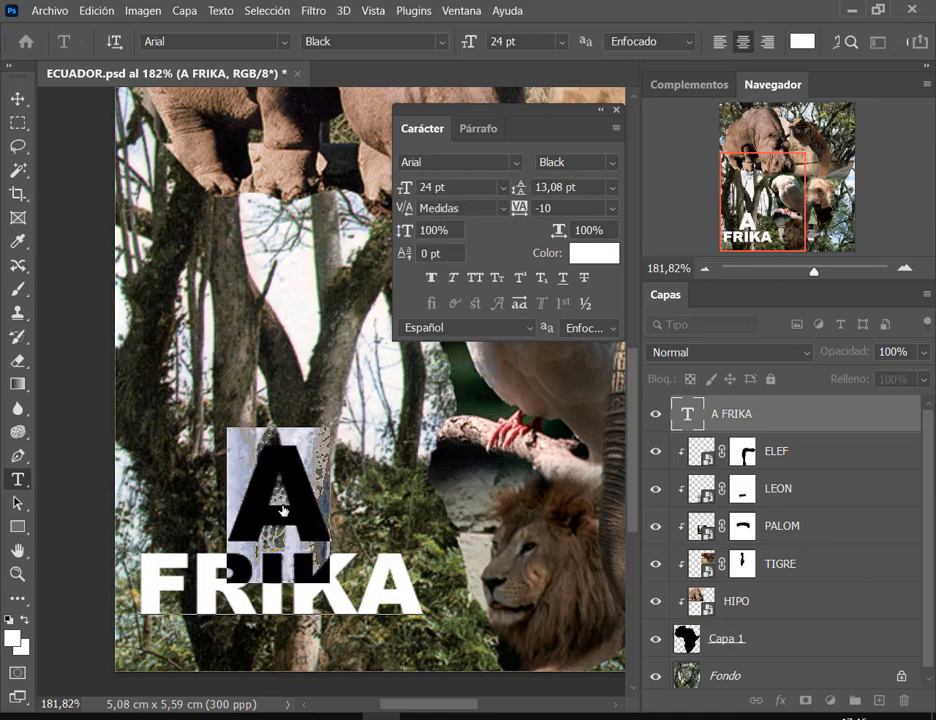
pyautogui.click(504, 189)
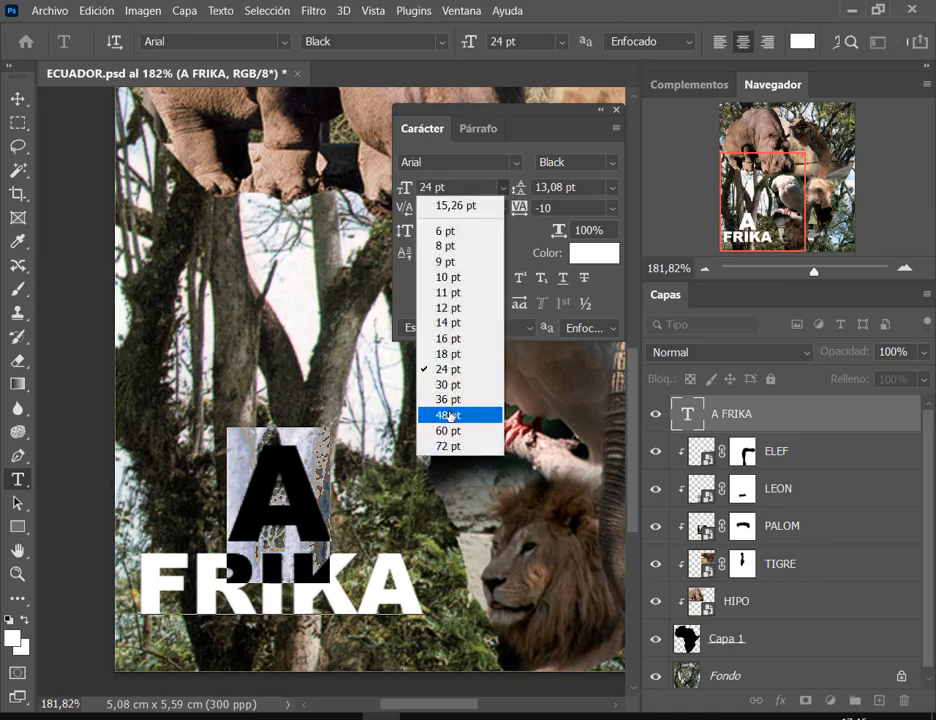
pyautogui.click(449, 415)
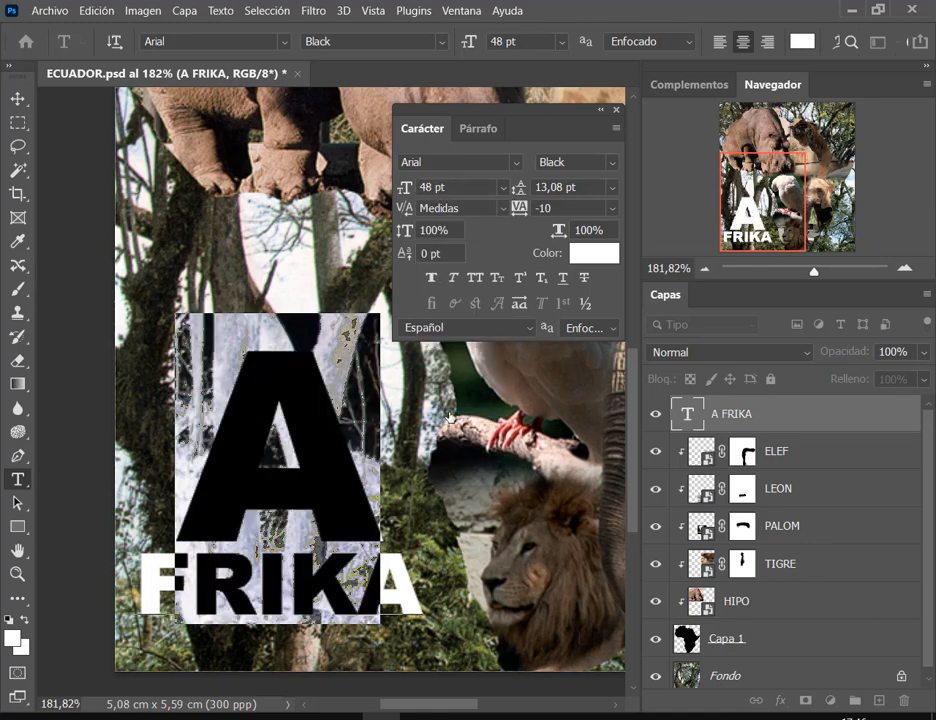
pyautogui.click(506, 189)
pyautogui.click(469, 431)
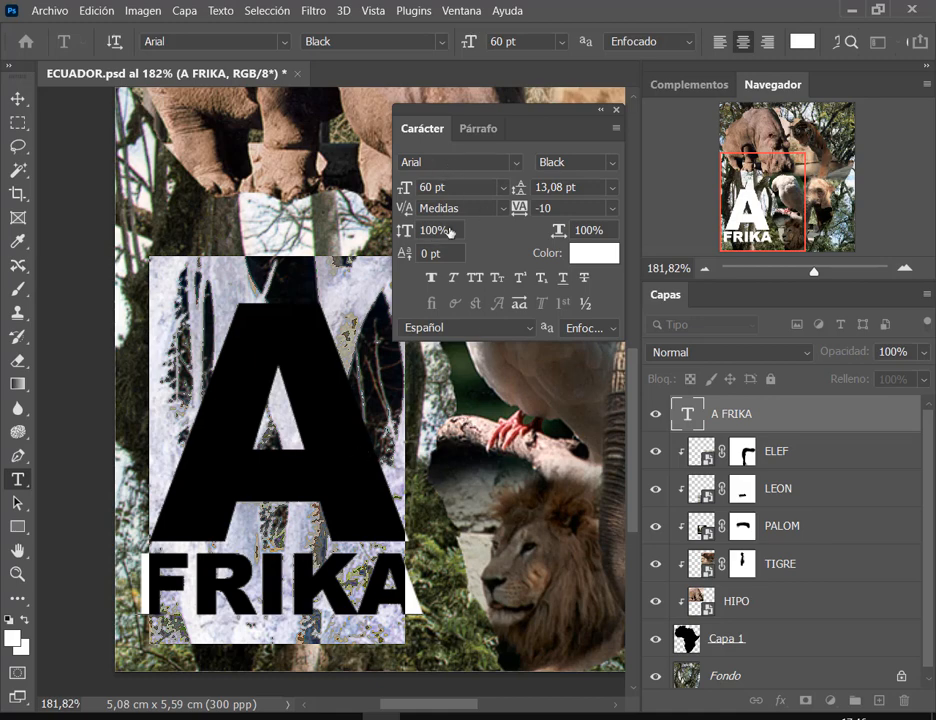
pyautogui.click(17, 98)
# Set the A FRIKA text's leading to 18 pt, shift the lettering slightly down and left, and close the character settings.
pyautogui.scroll(-3, 457, 488)
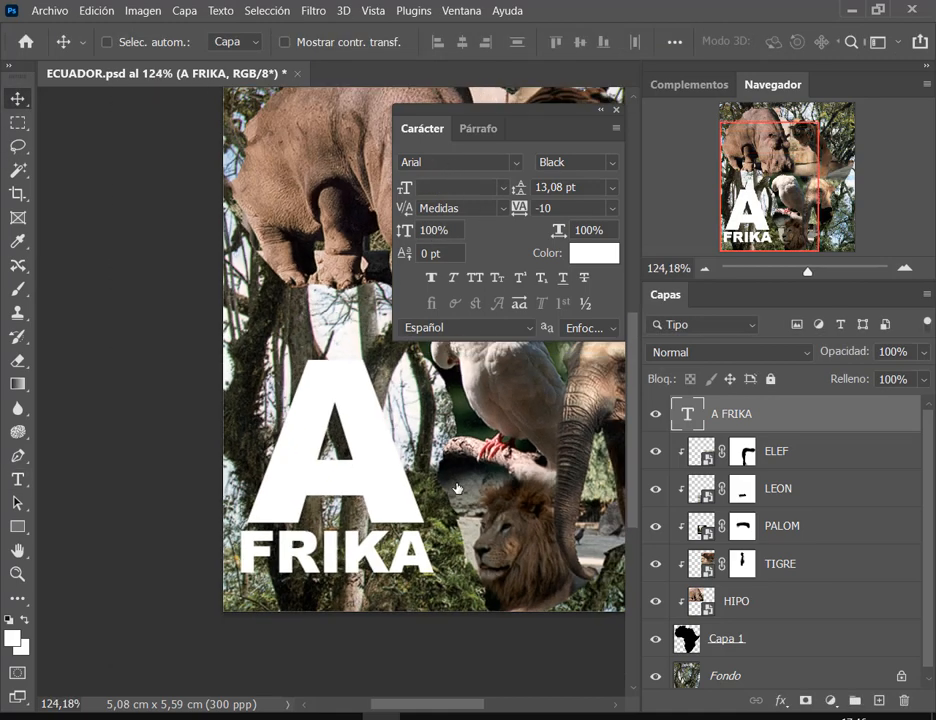
pyautogui.scroll(-1, 457, 488)
pyautogui.hscroll(3, 470, 482)
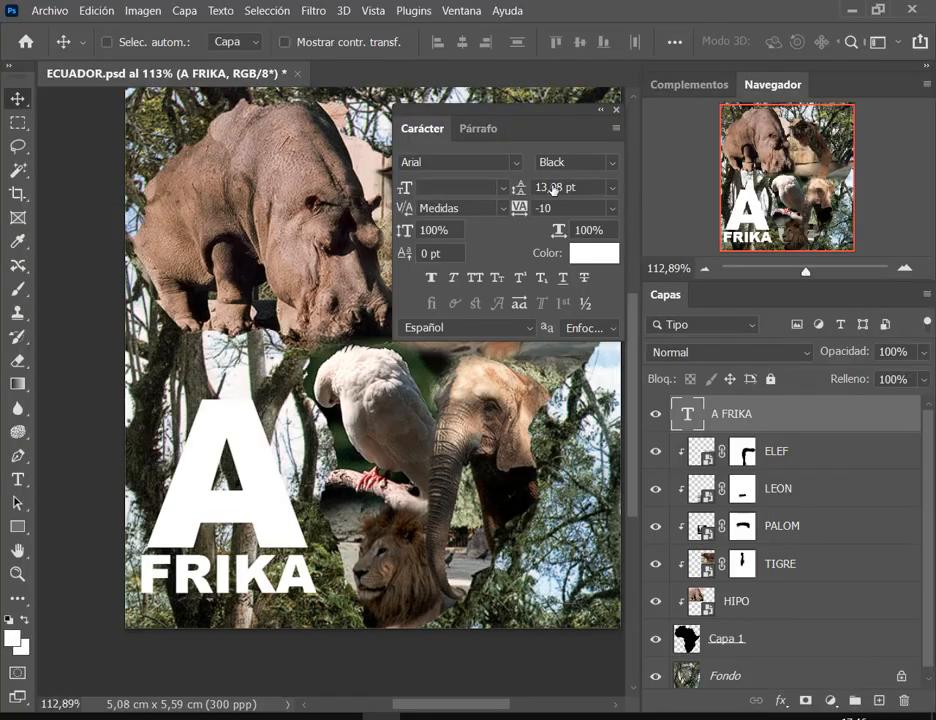
pyautogui.click(611, 188)
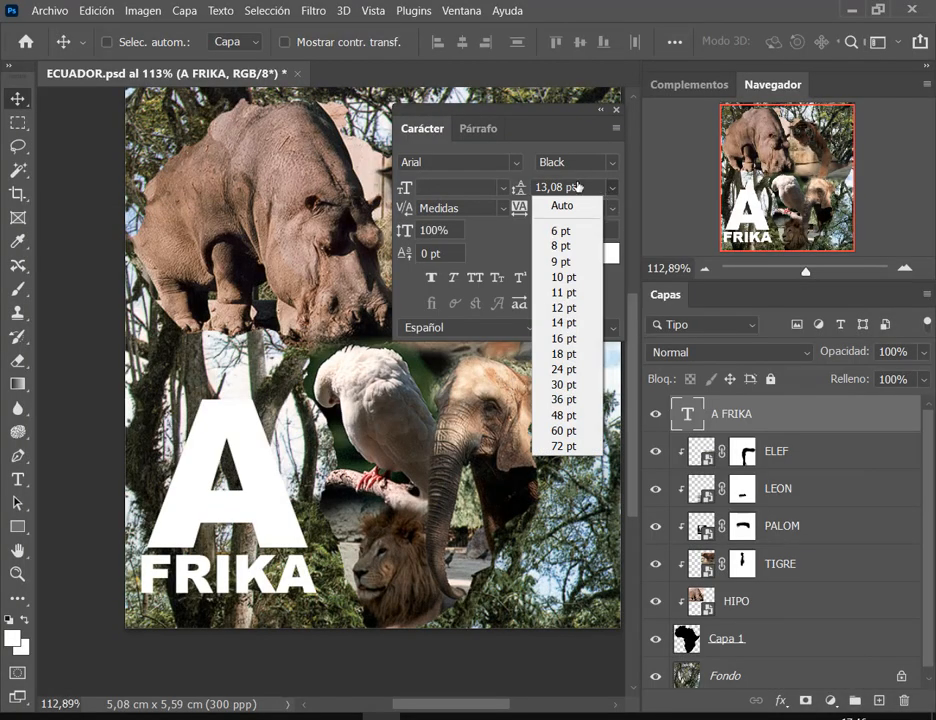
pyautogui.click(578, 338)
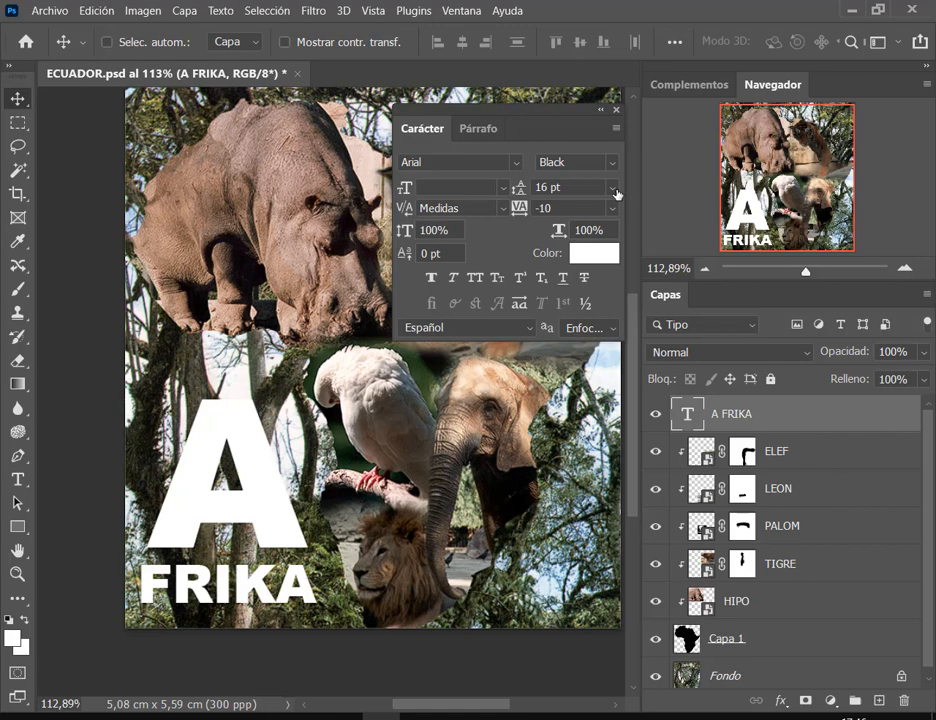
pyautogui.click(614, 189)
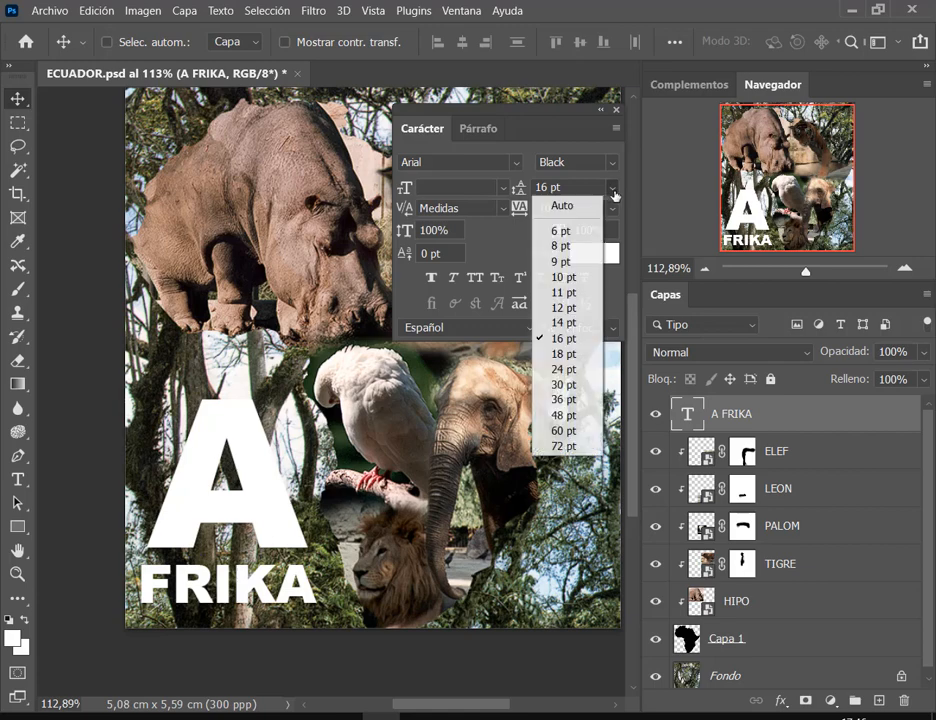
pyautogui.click(563, 353)
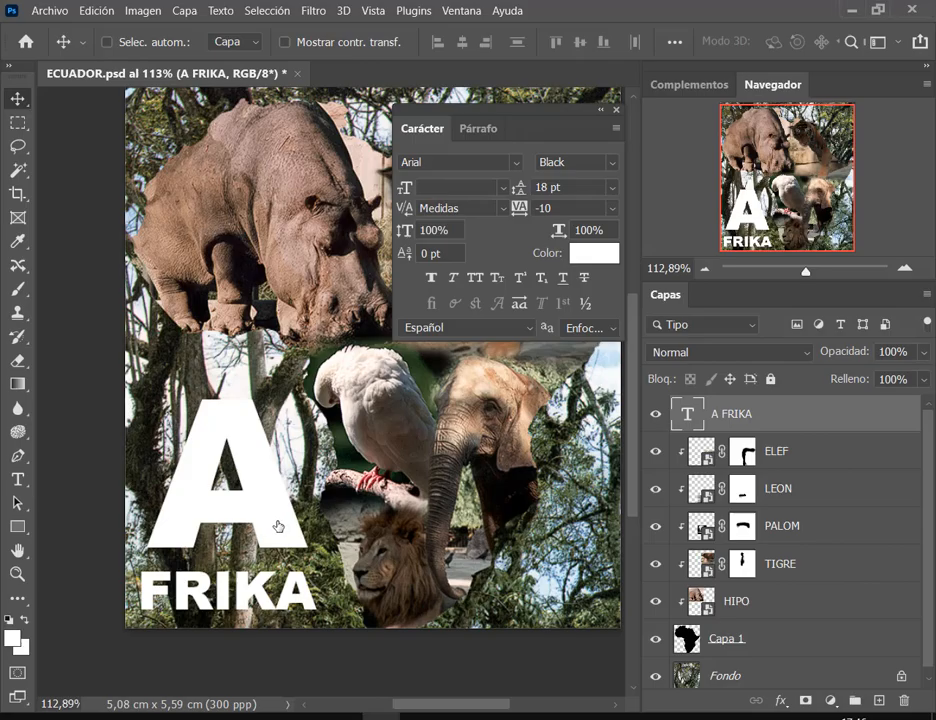
pyautogui.moveTo(278, 524)
pyautogui.mouseDown()
pyautogui.moveTo(280, 499)
pyautogui.moveTo(273, 545)
pyautogui.mouseUp()
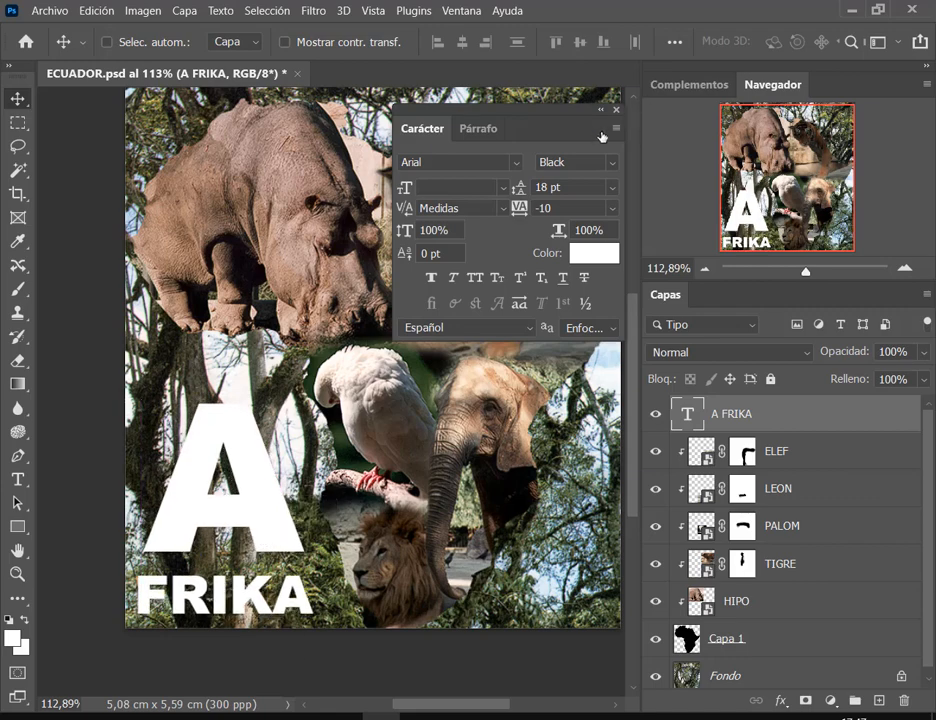
pyautogui.click(615, 111)
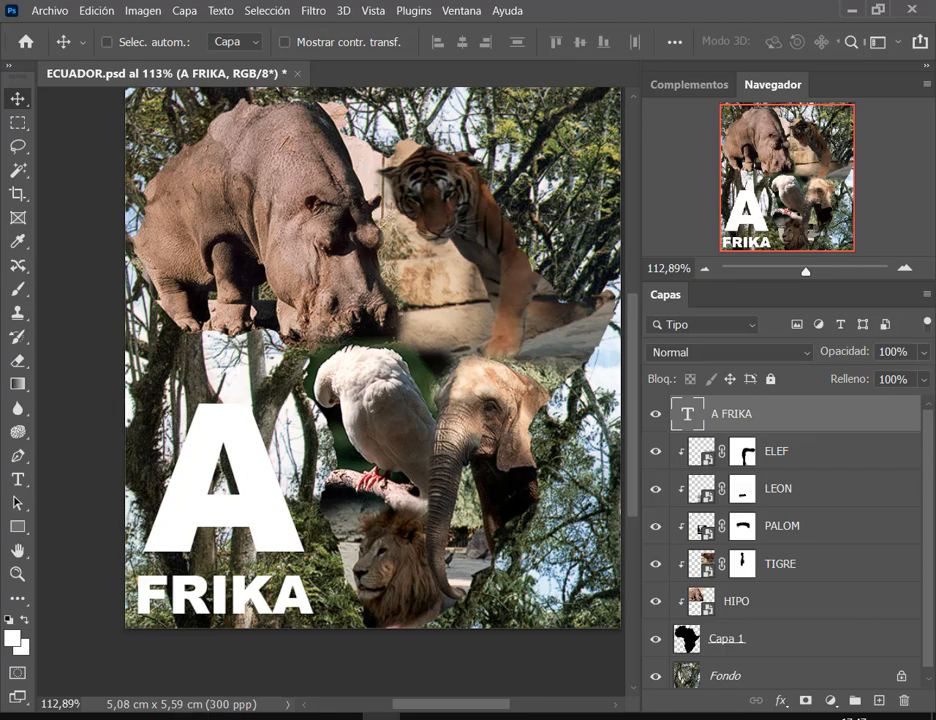
# Place the Comadreja photo above the A FRIKA layer, scaled down and positioned to cover the lettering.
pyautogui.hotkey('alt', 'Tab')
pyautogui.moveTo(495, 263); pyautogui.dragTo(272, 512)
pyautogui.moveTo(441, 350); pyautogui.dragTo(347, 456)
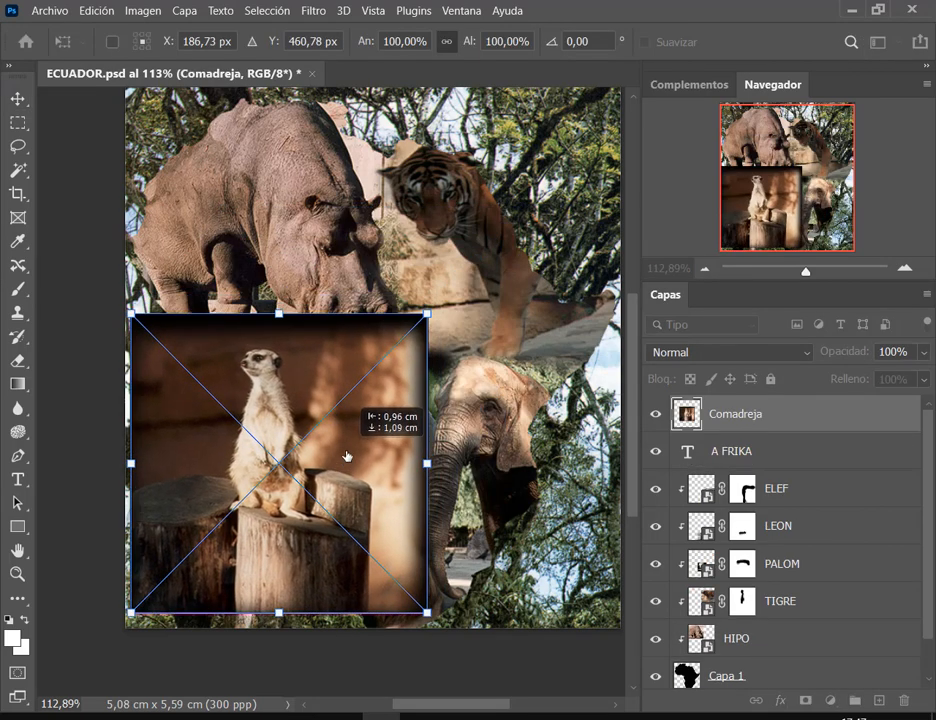
pyautogui.moveTo(427, 313); pyautogui.dragTo(341, 403)
pyautogui.press('Return')
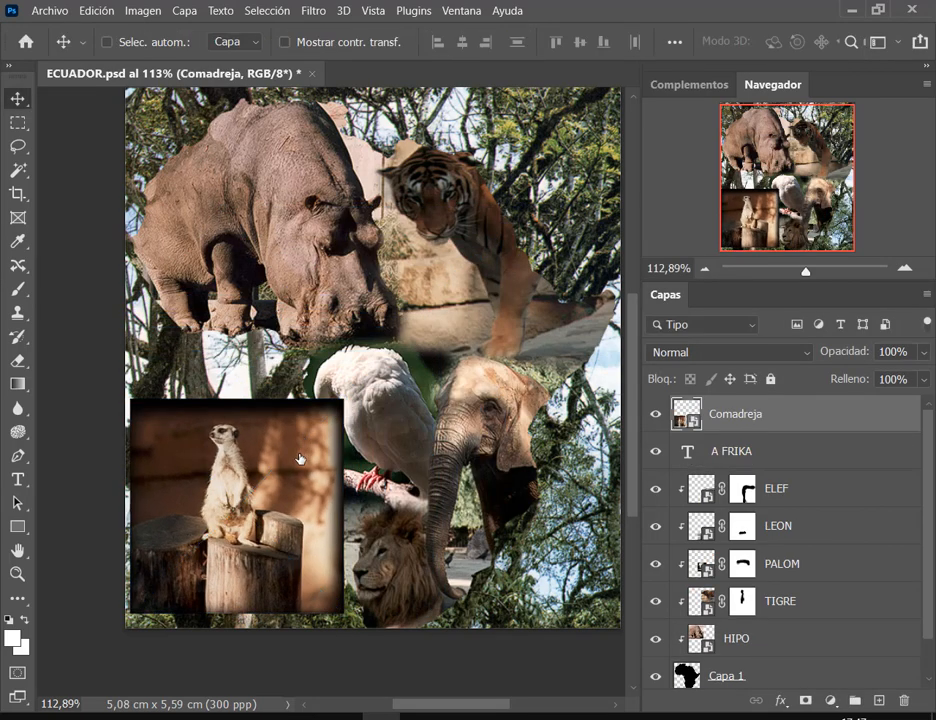
pyautogui.moveTo(300, 459); pyautogui.dragTo(312, 455)
# Clip the Comadreja photo to the A FRIKA text layer with a clipping mask.
pyautogui.rightClick(800, 420)
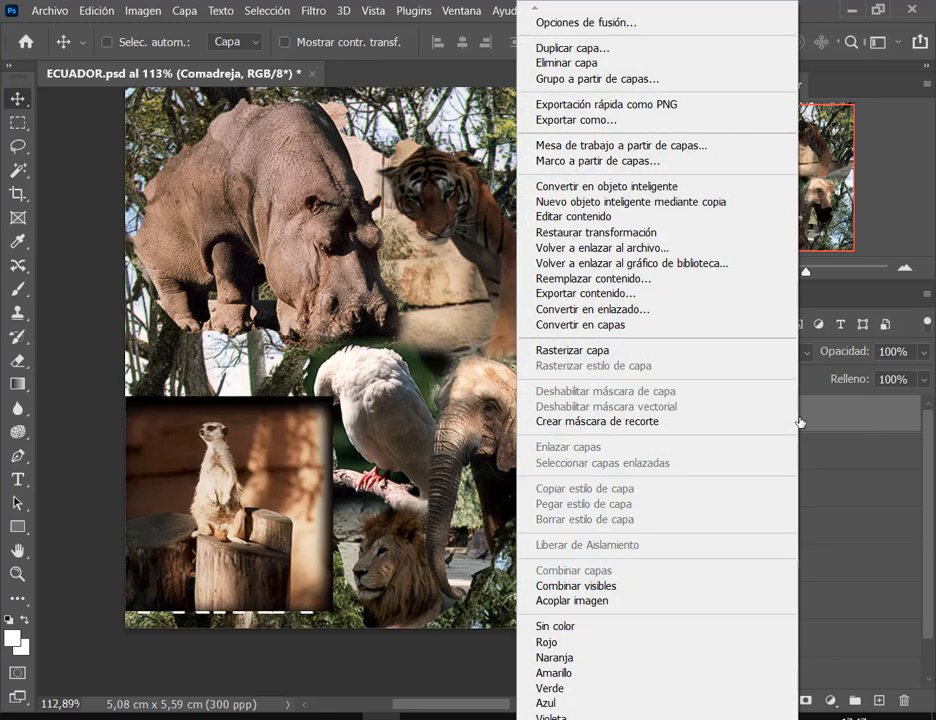
pyautogui.click(802, 420)
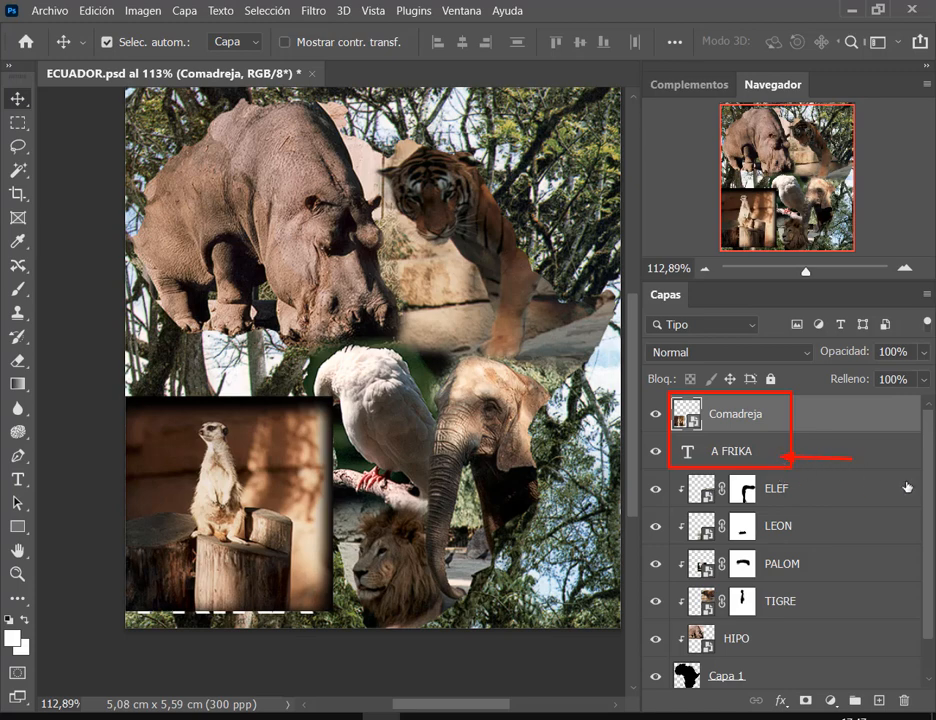
pyautogui.rightClick(777, 422)
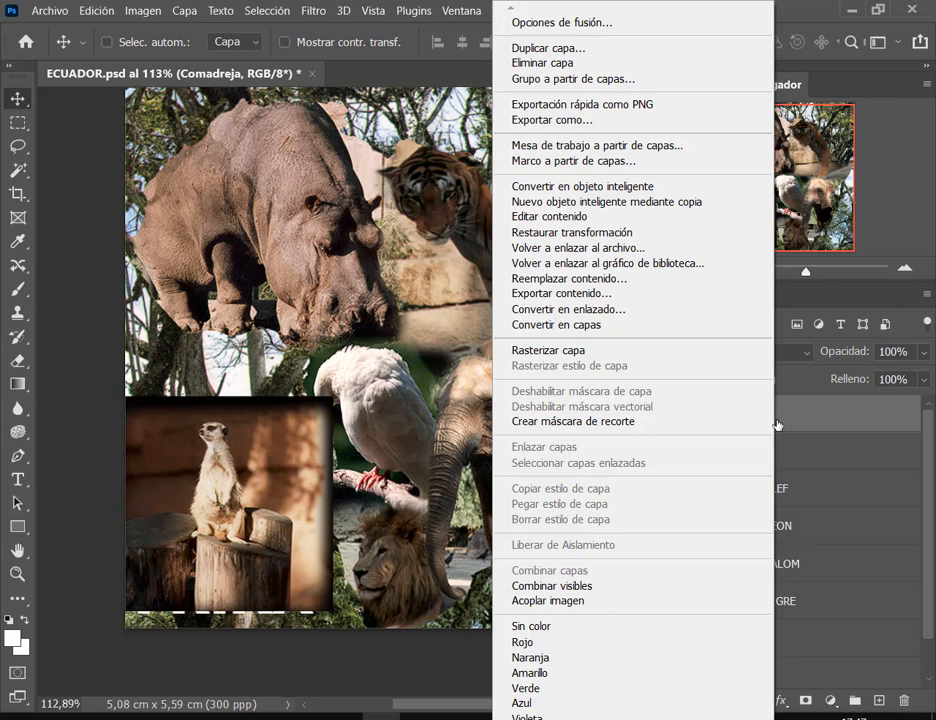
pyautogui.click(698, 427)
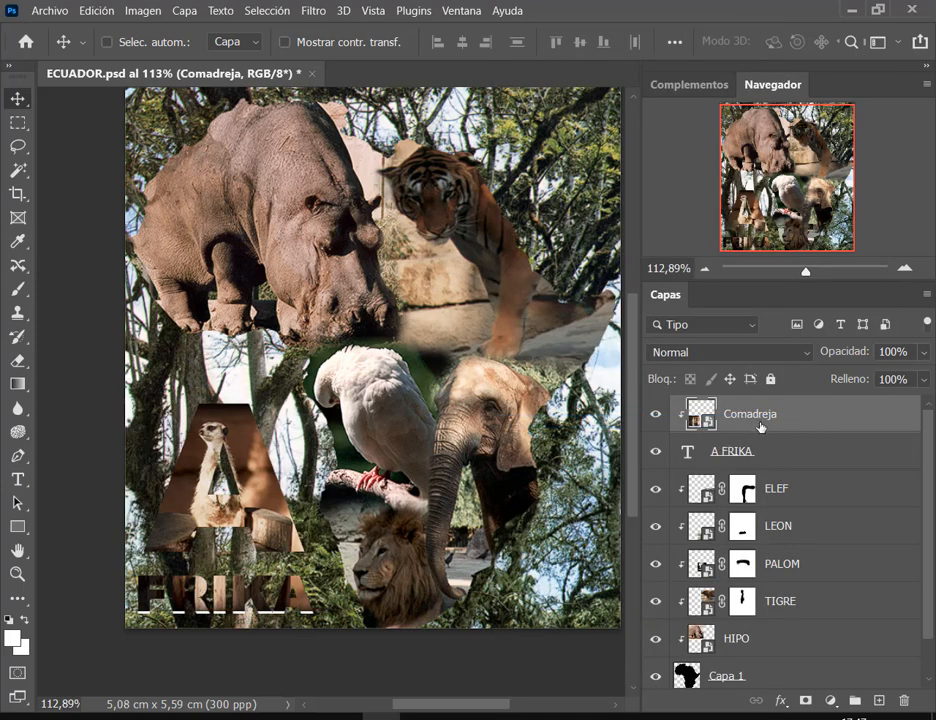
# Reposition the clipped Comadreja photo inside the lettering so it also fills the lower edge of FRIKA.
pyautogui.click(781, 453)
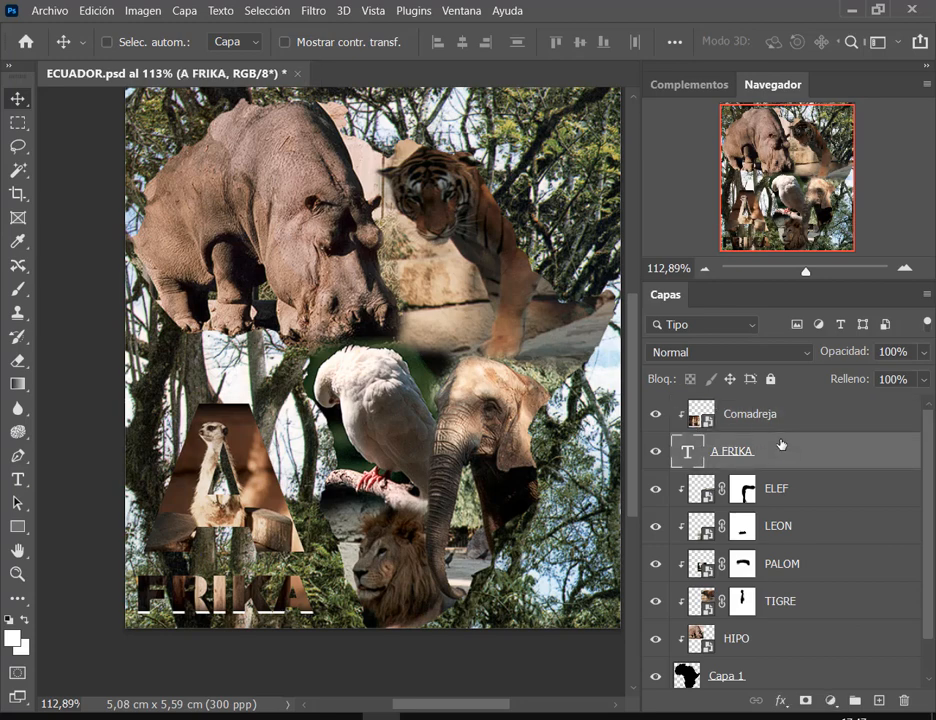
pyautogui.click(806, 418)
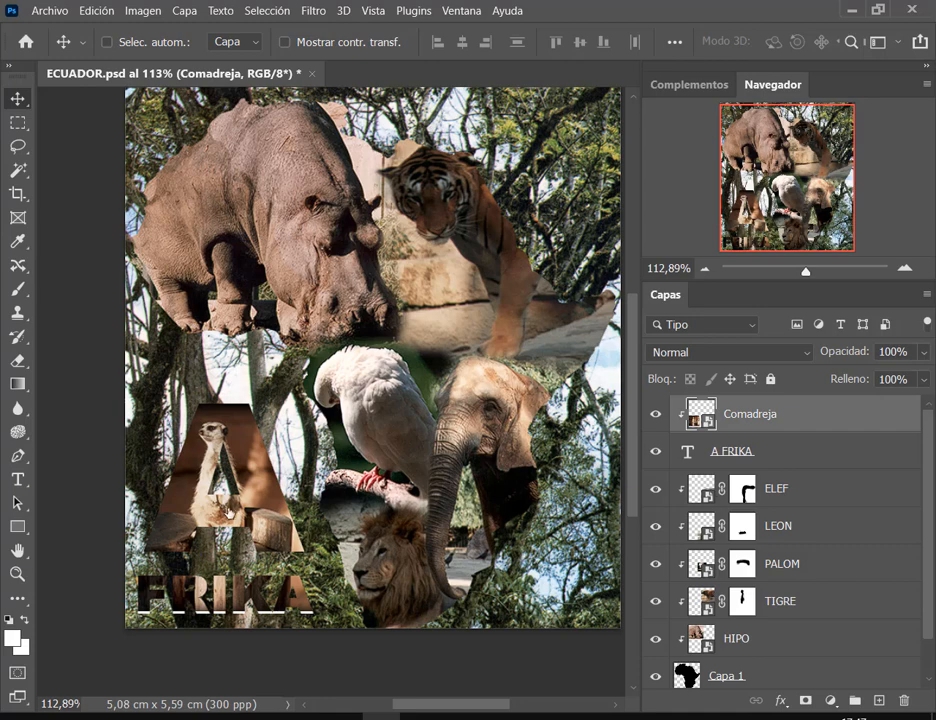
pyautogui.moveTo(236, 509); pyautogui.dragTo(255, 481)
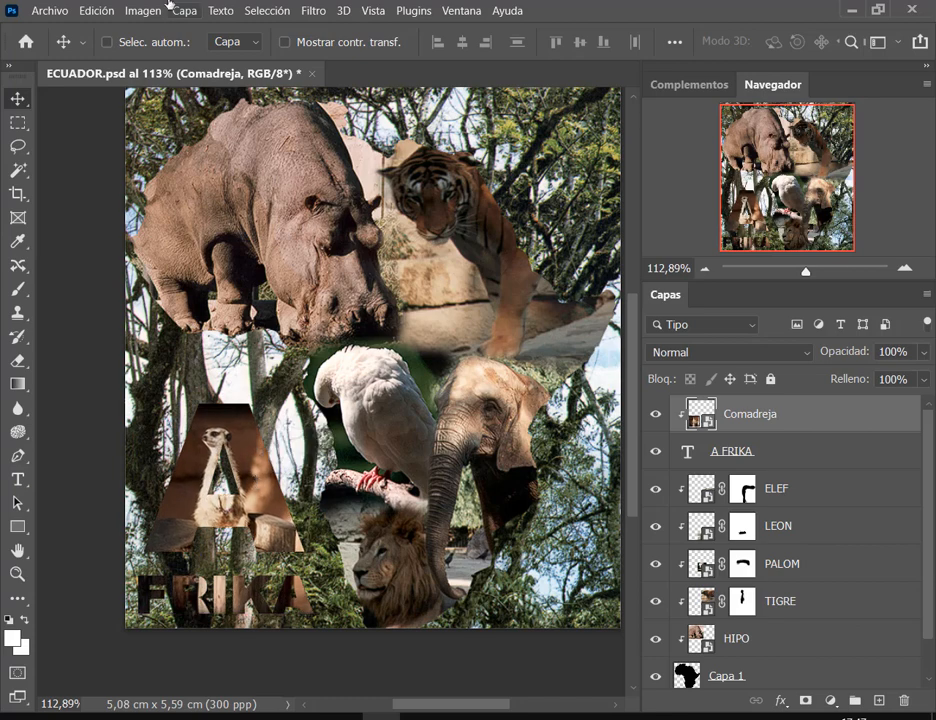
# Save the document and compare the AFRIKA lettering with the reference in Collage Afrika.pdf, returning to the Photoshop document.
pyautogui.click(48, 12)
pyautogui.click(112, 205)
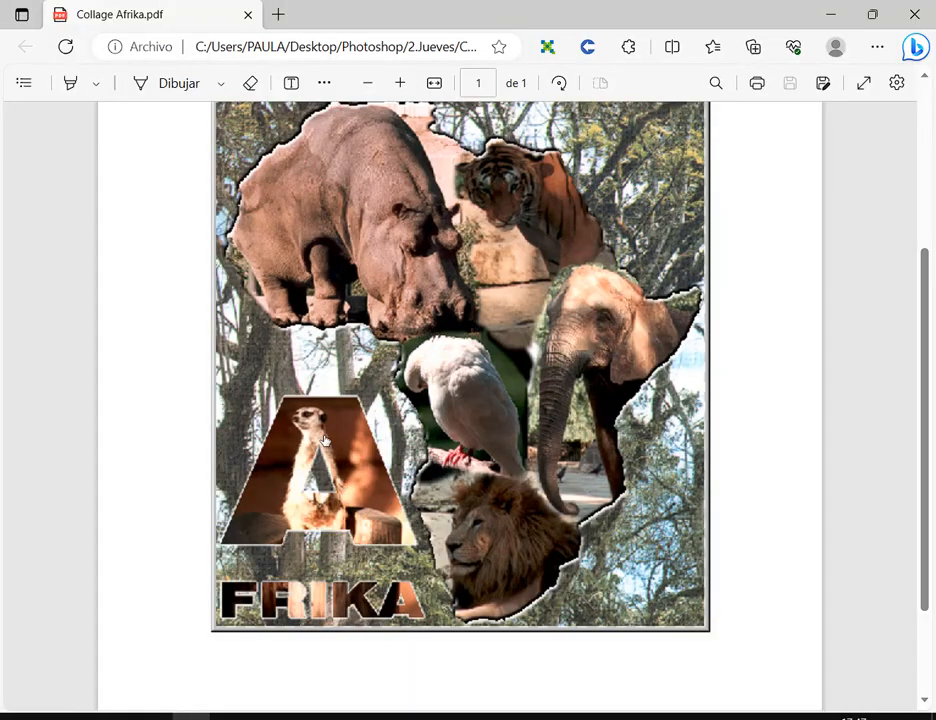
pyautogui.click(843, 17)
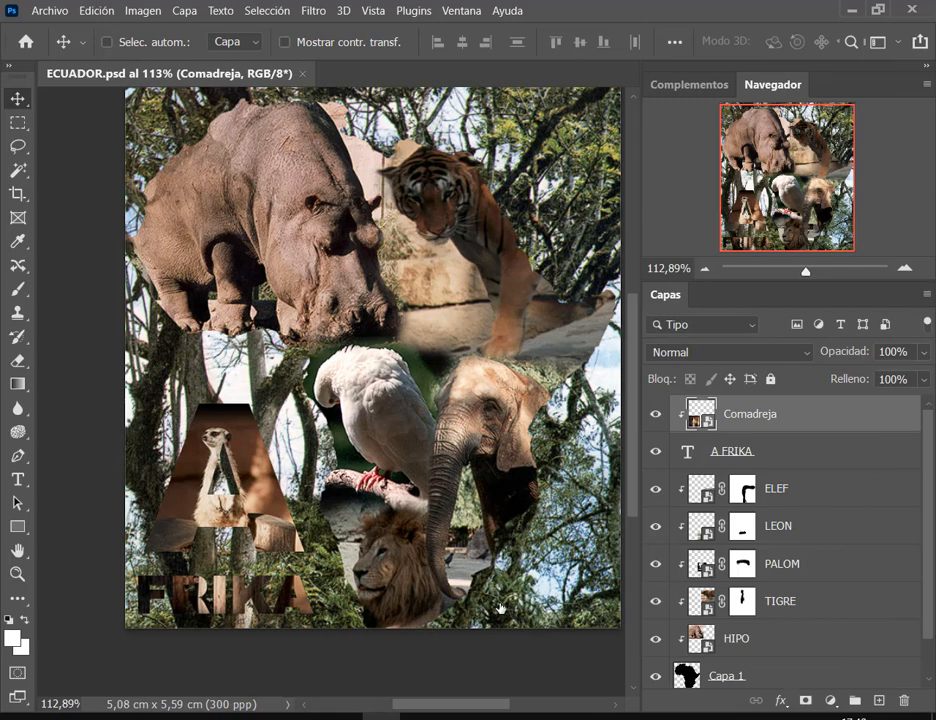
pyautogui.click(190, 716)
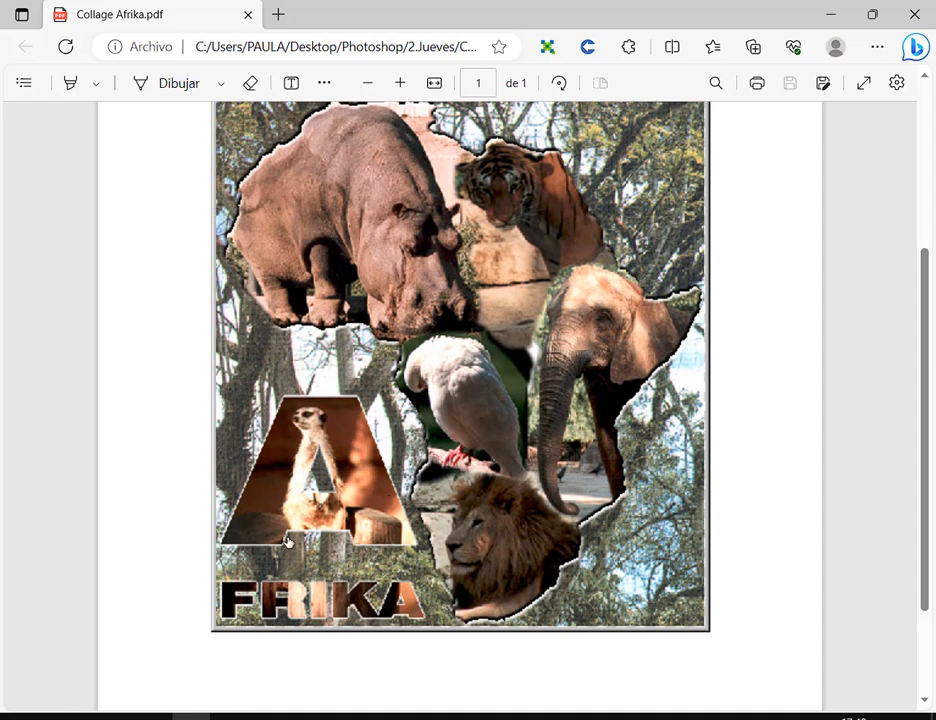
pyautogui.hotkey('alt', 'Tab')
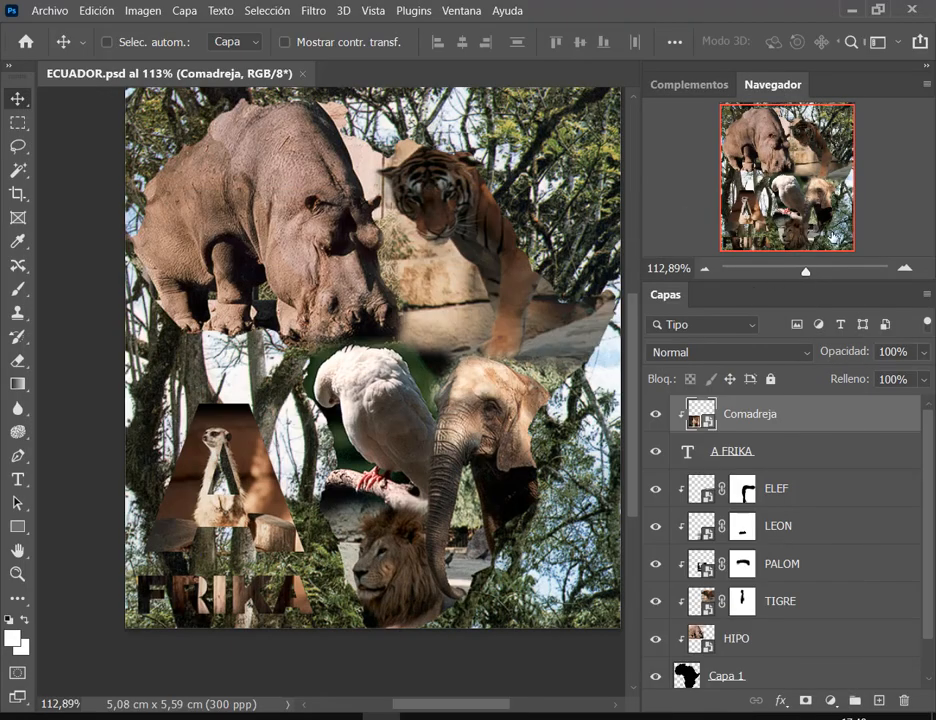
pyautogui.click(715, 449)
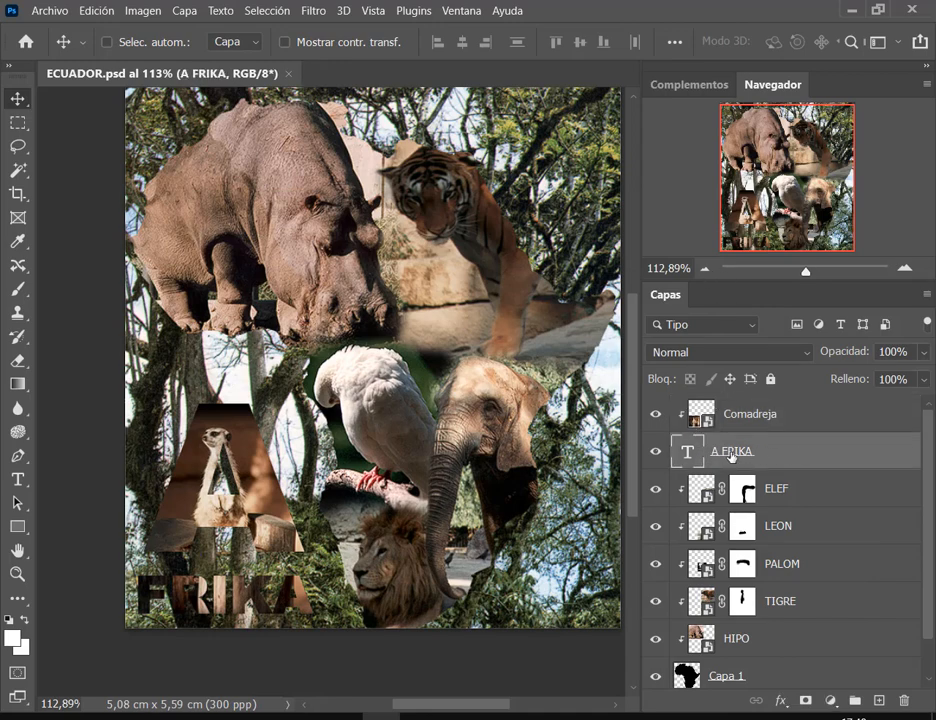
pyautogui.doubleClick(687, 453)
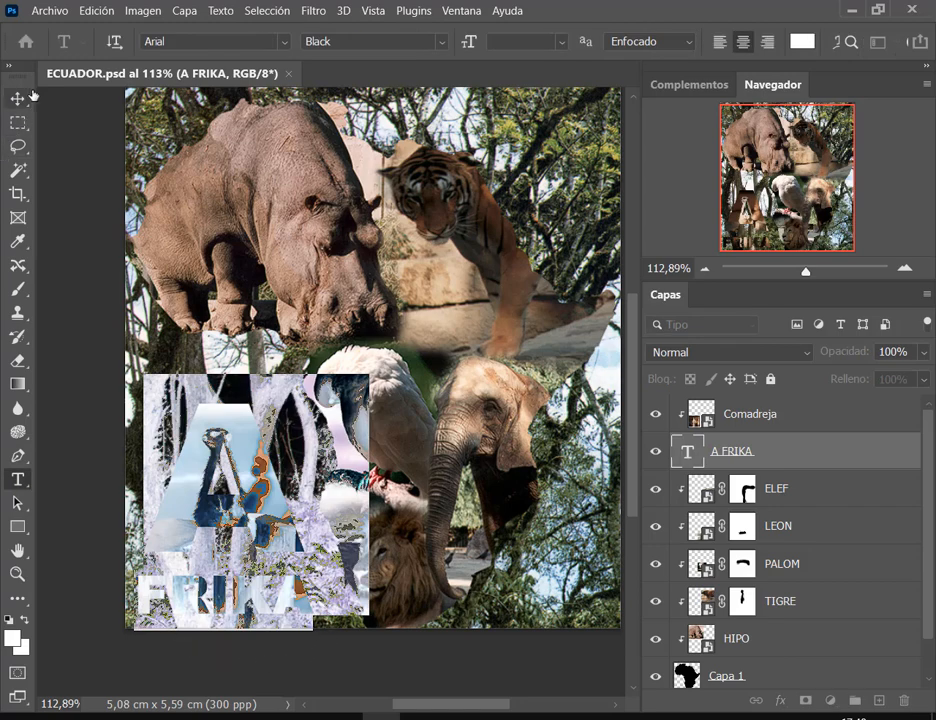
pyautogui.click(824, 428)
pyautogui.press('v')
pyautogui.doubleClick(740, 452)
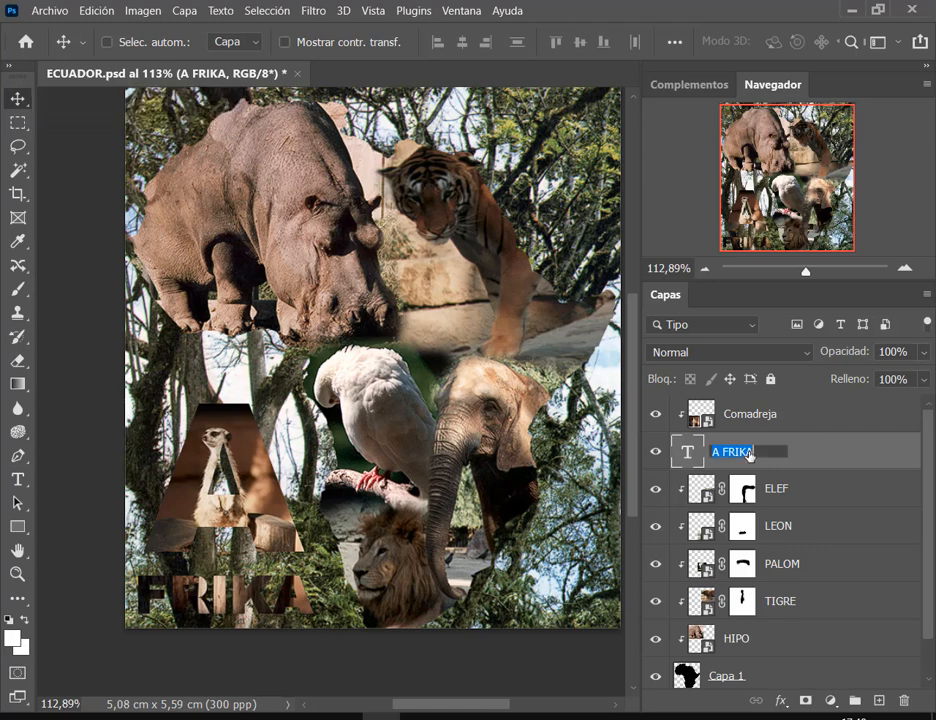
pyautogui.click(802, 449)
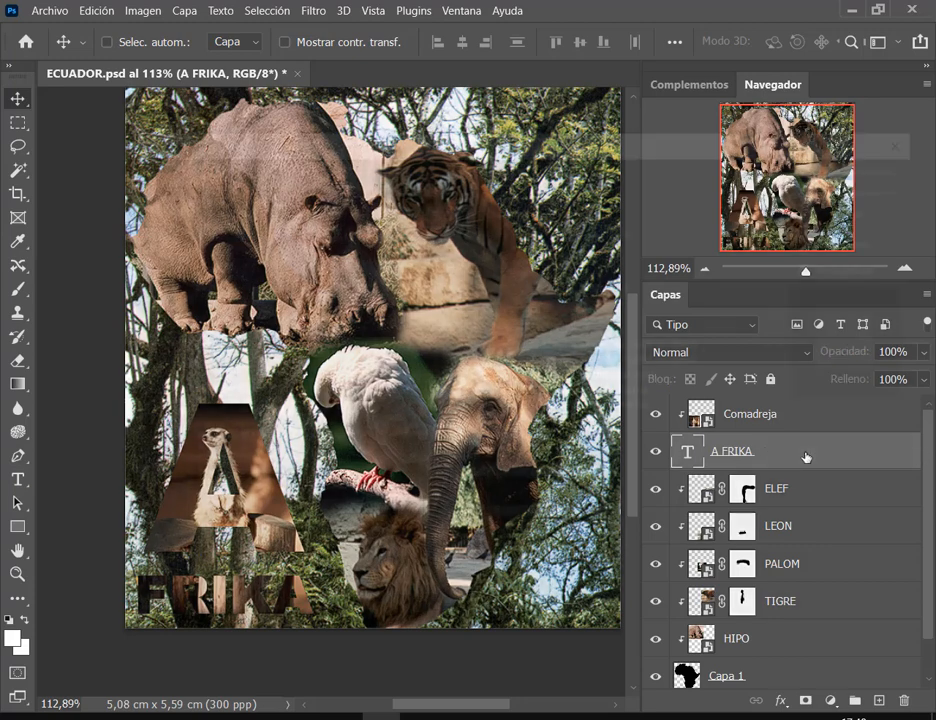
pyautogui.doubleClick(806, 455)
pyautogui.moveTo(548, 140); pyautogui.dragTo(580, 110)
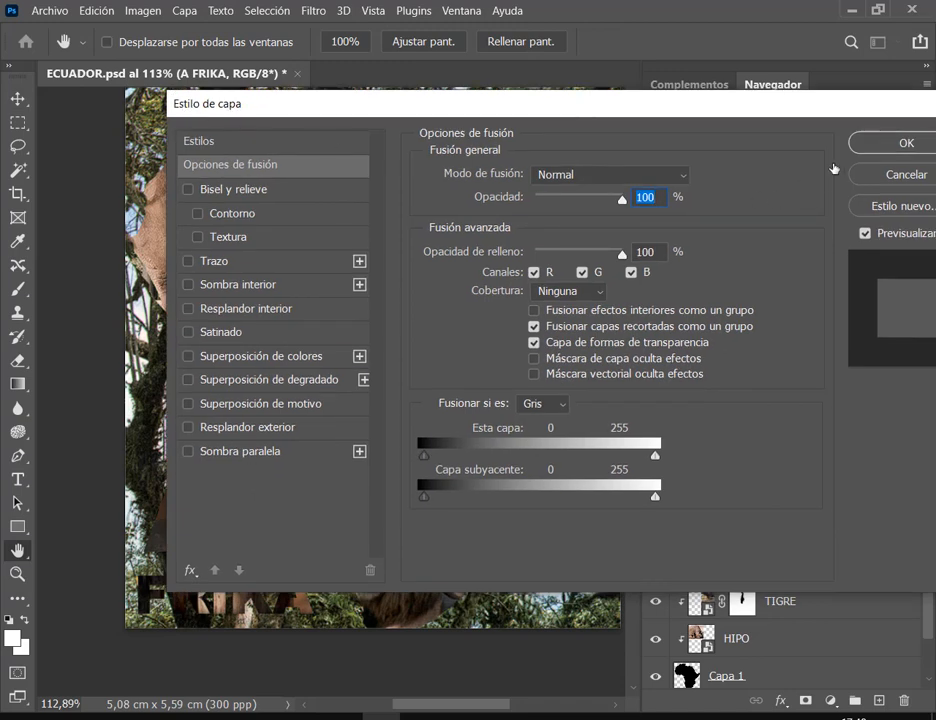
pyautogui.click(866, 174)
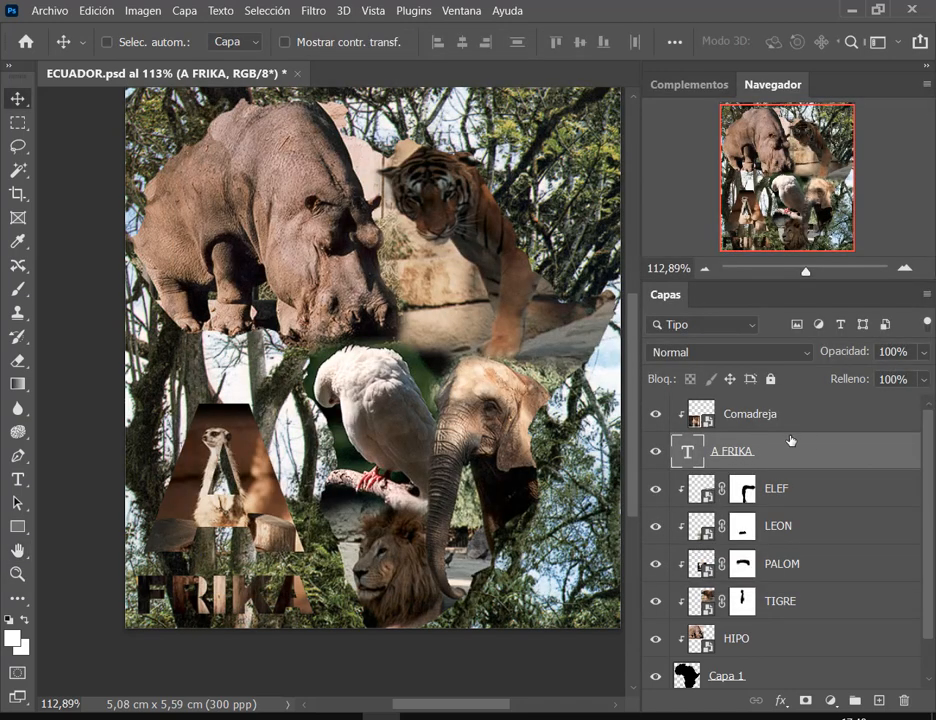
pyautogui.rightClick(740, 455)
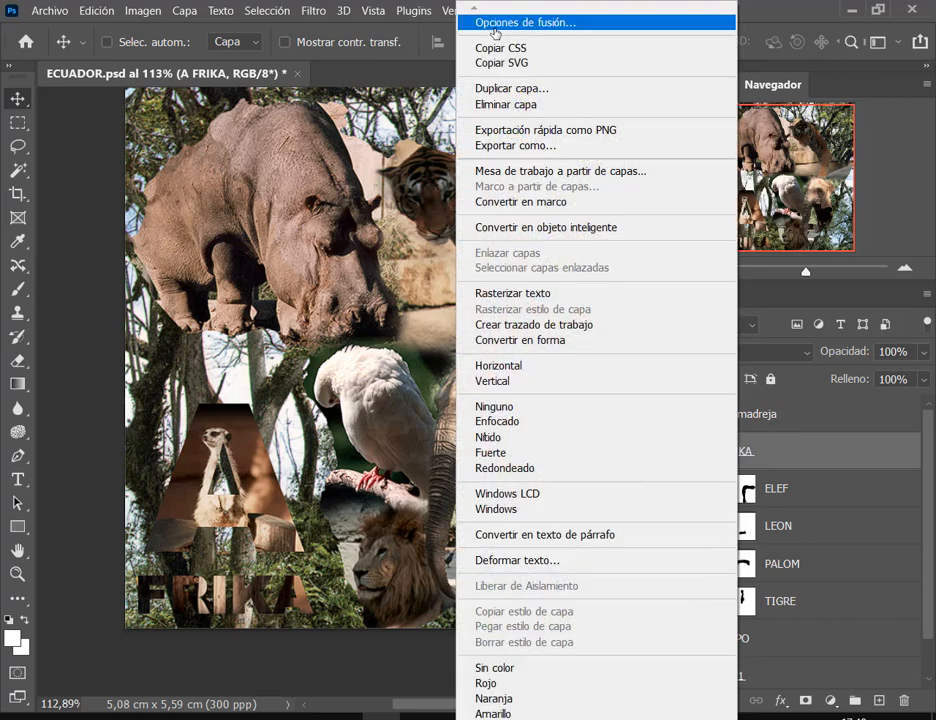
pyautogui.click(571, 23)
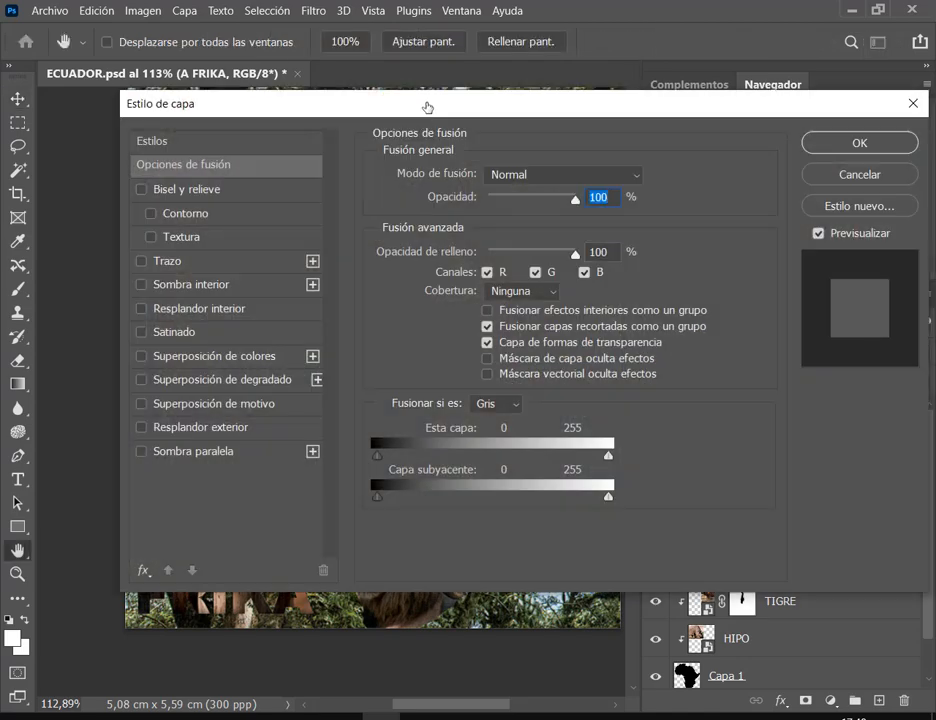
pyautogui.moveTo(427, 107); pyautogui.dragTo(346, 97)
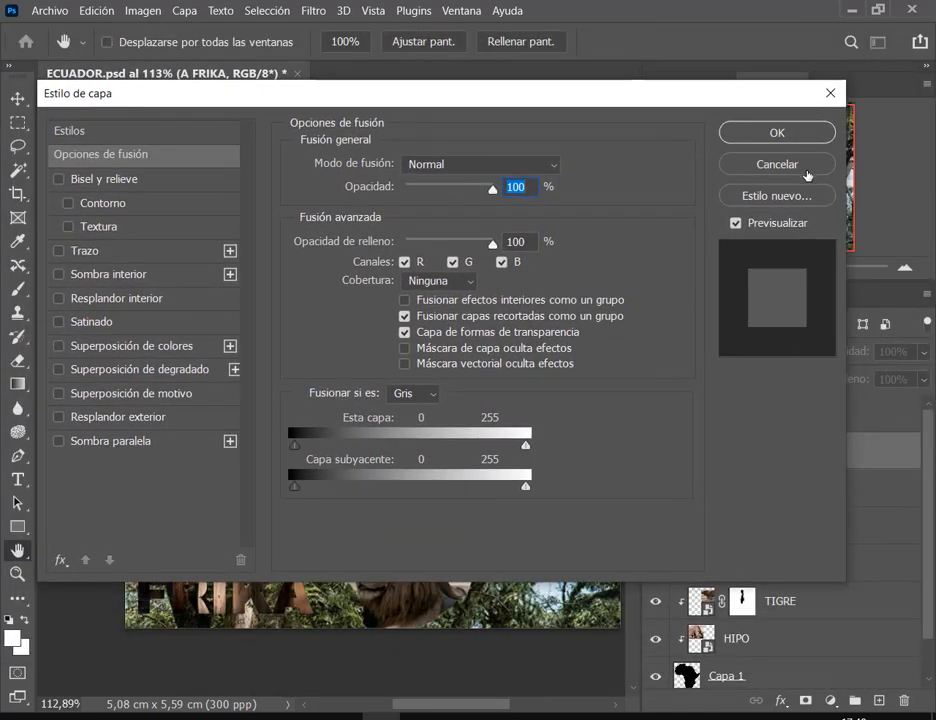
pyautogui.click(777, 164)
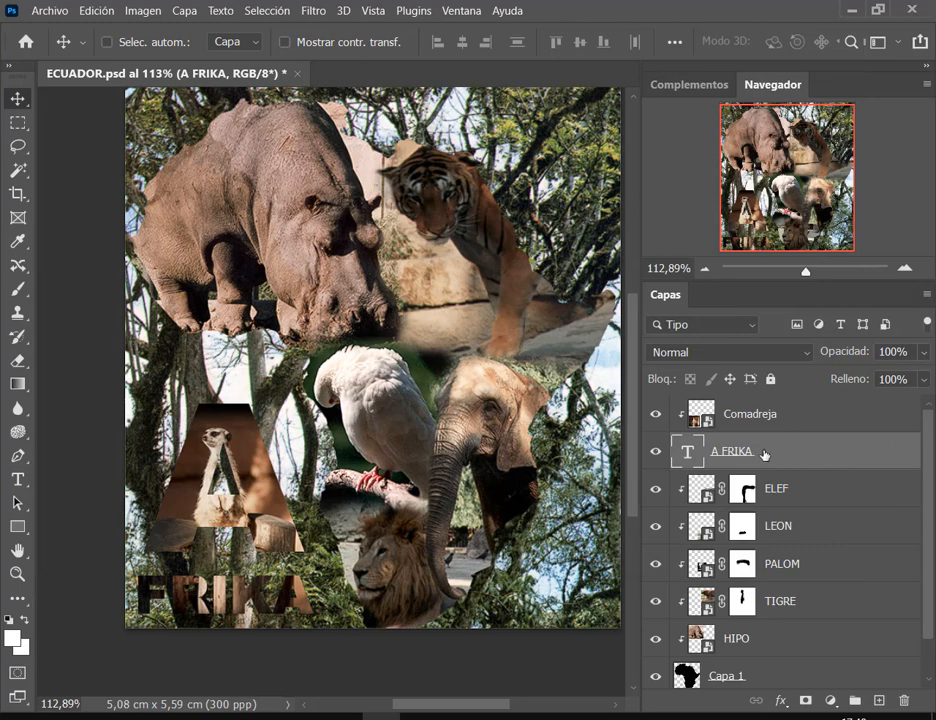
pyautogui.rightClick(877, 460)
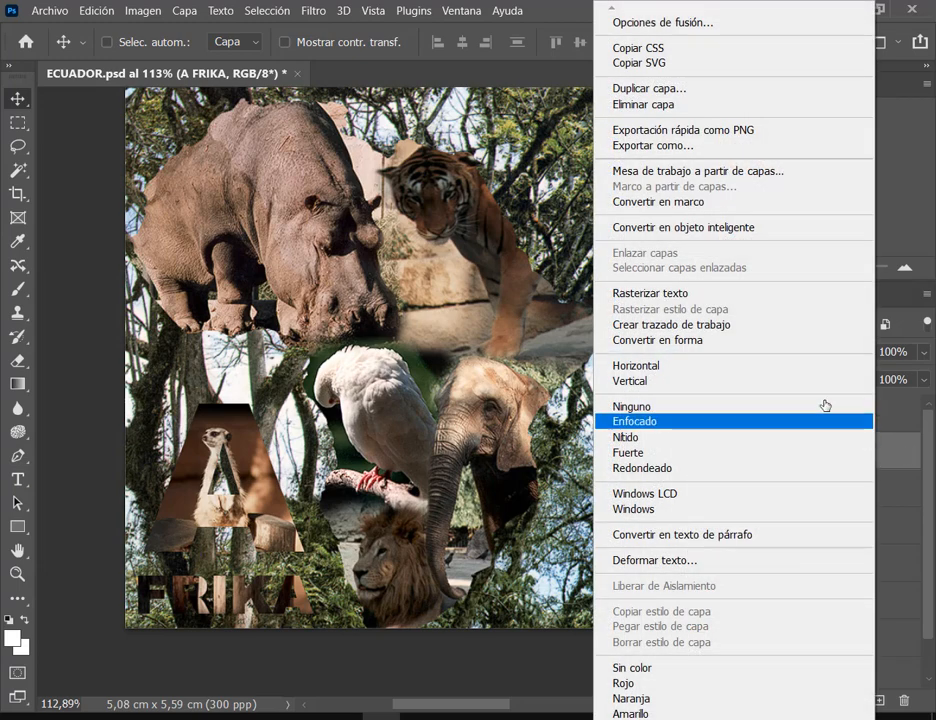
pyautogui.click(686, 28)
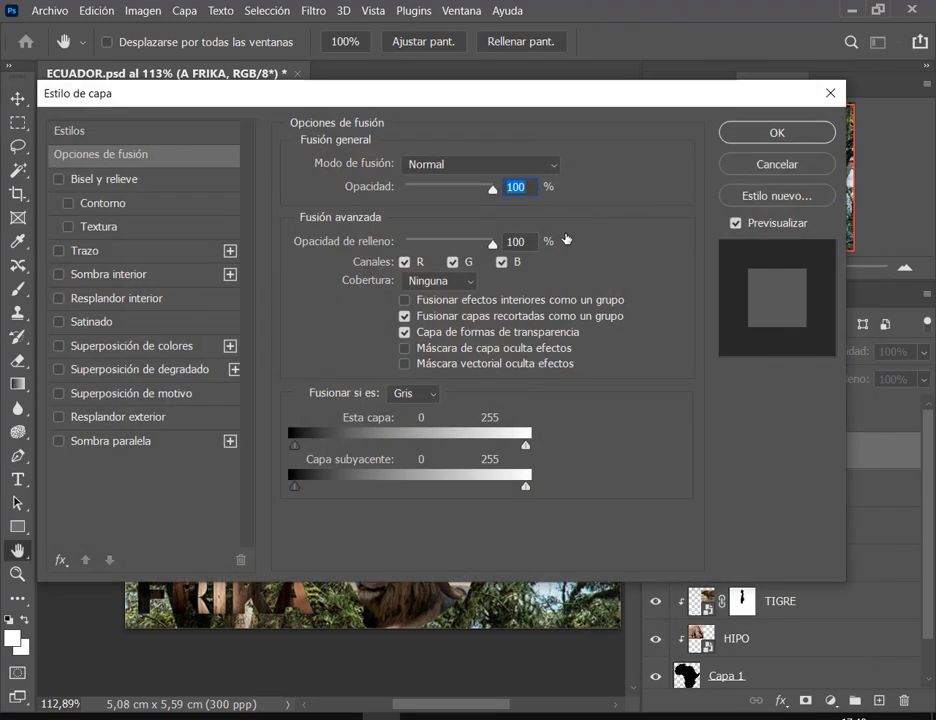
pyautogui.click(763, 165)
# Open the layer style blending options for the A FRIKA text layer, keeping the lettering in view beside the dialog.
pyautogui.click(183, 11)
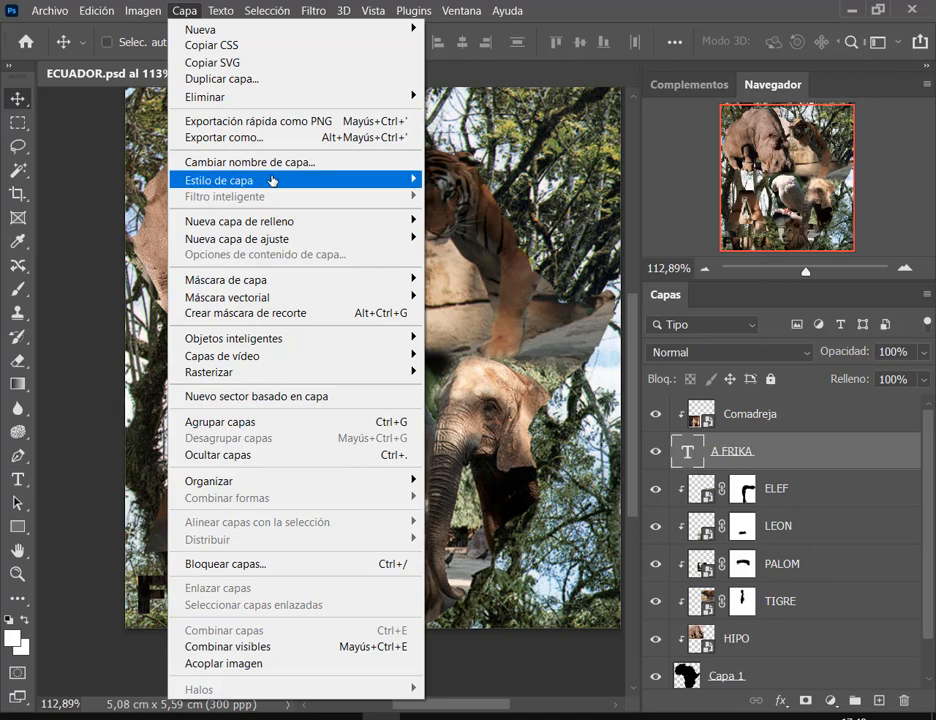
pyautogui.moveTo(272, 180)
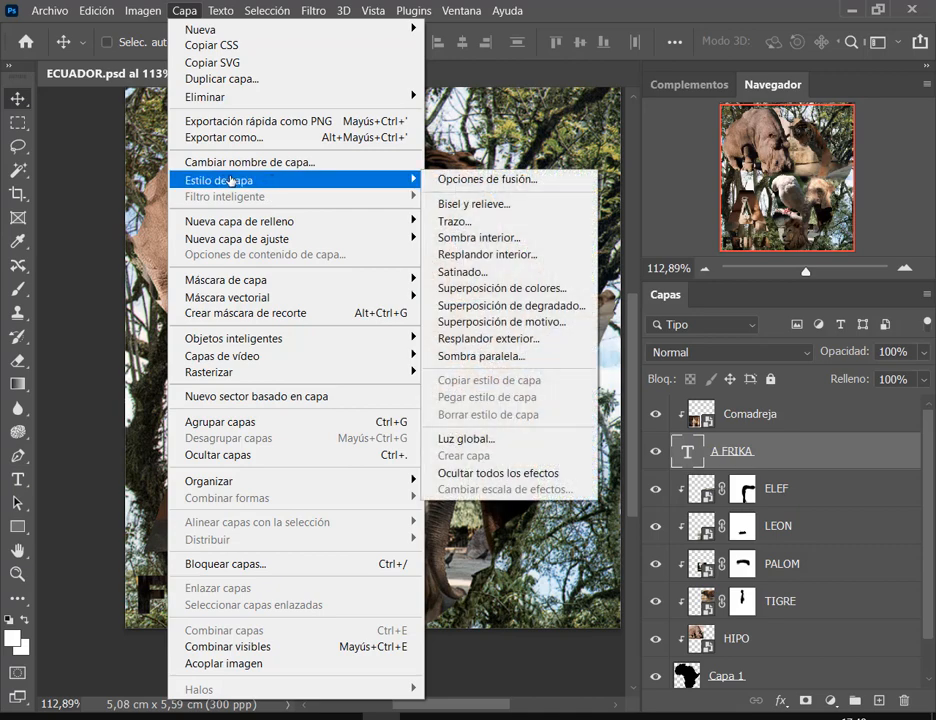
pyautogui.moveTo(236, 184)
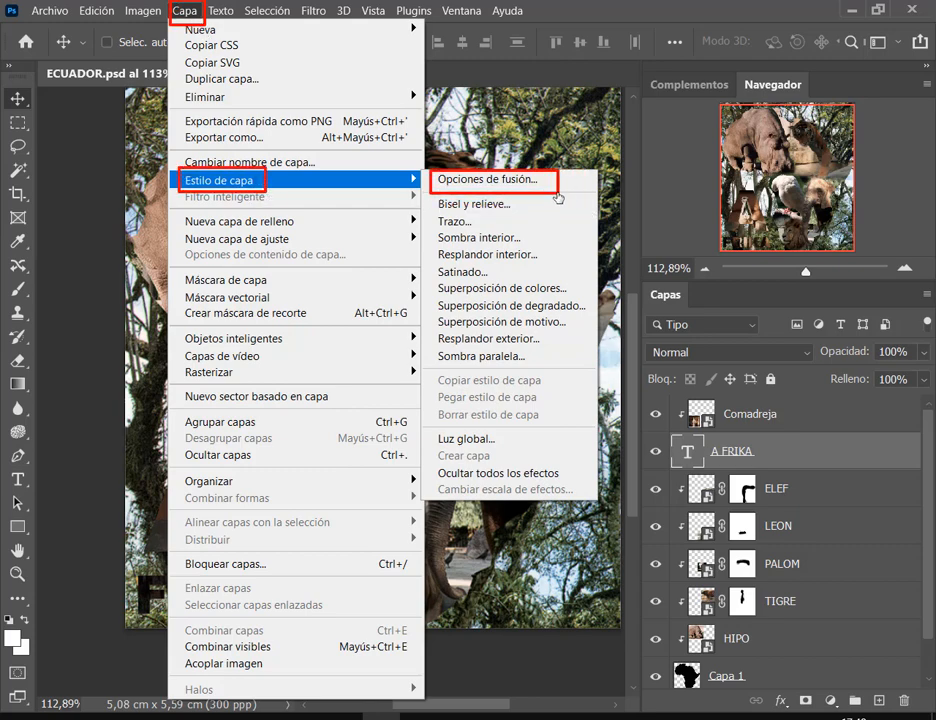
pyautogui.click(185, 11)
pyautogui.click(185, 11)
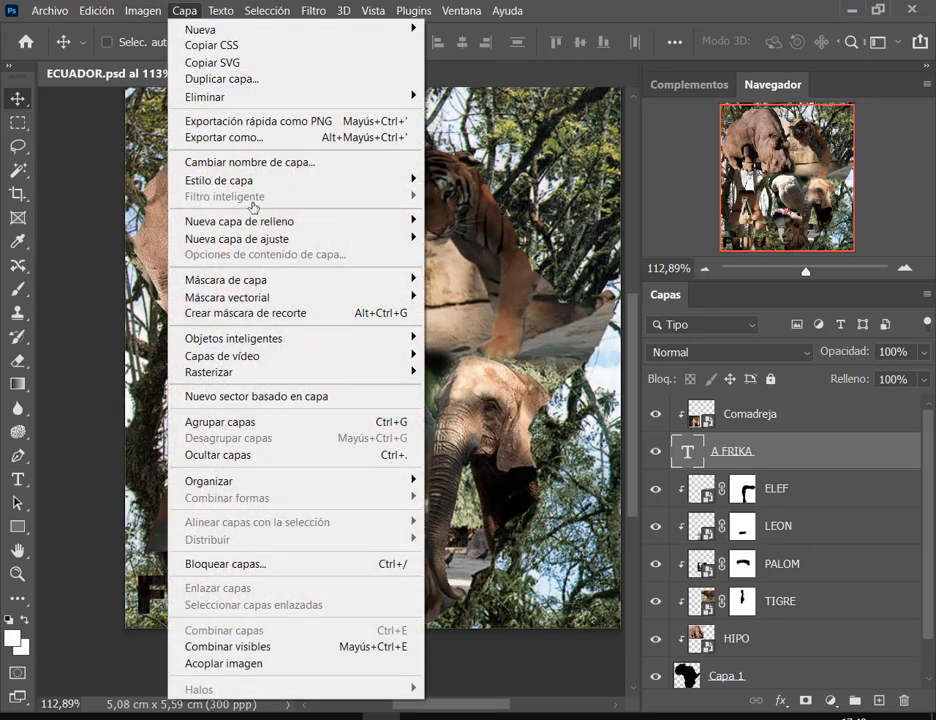
pyautogui.moveTo(258, 188)
pyautogui.click(455, 183)
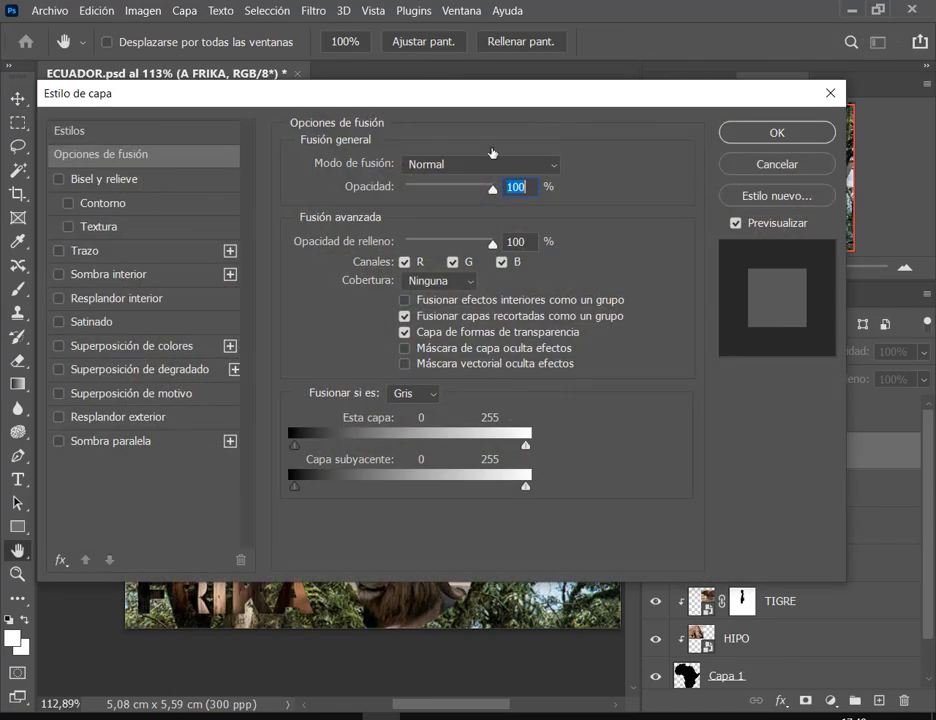
pyautogui.moveTo(309, 98); pyautogui.dragTo(699, 80)
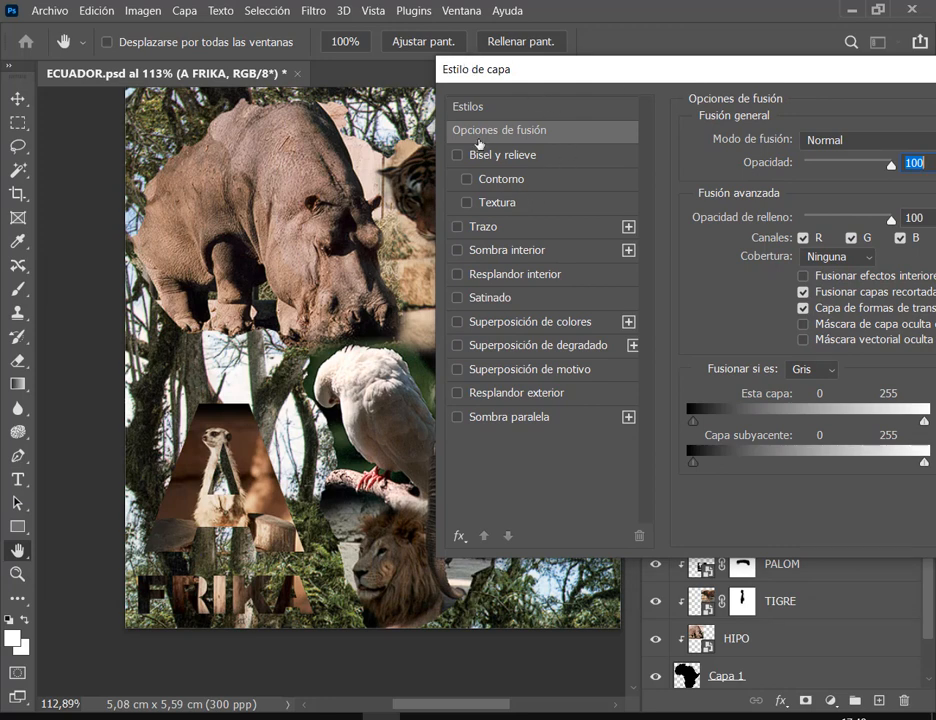
pyautogui.moveTo(440, 97)
pyautogui.mouseDown()
pyautogui.moveTo(689, 382)
pyautogui.moveTo(664, 498)
pyautogui.mouseUp()
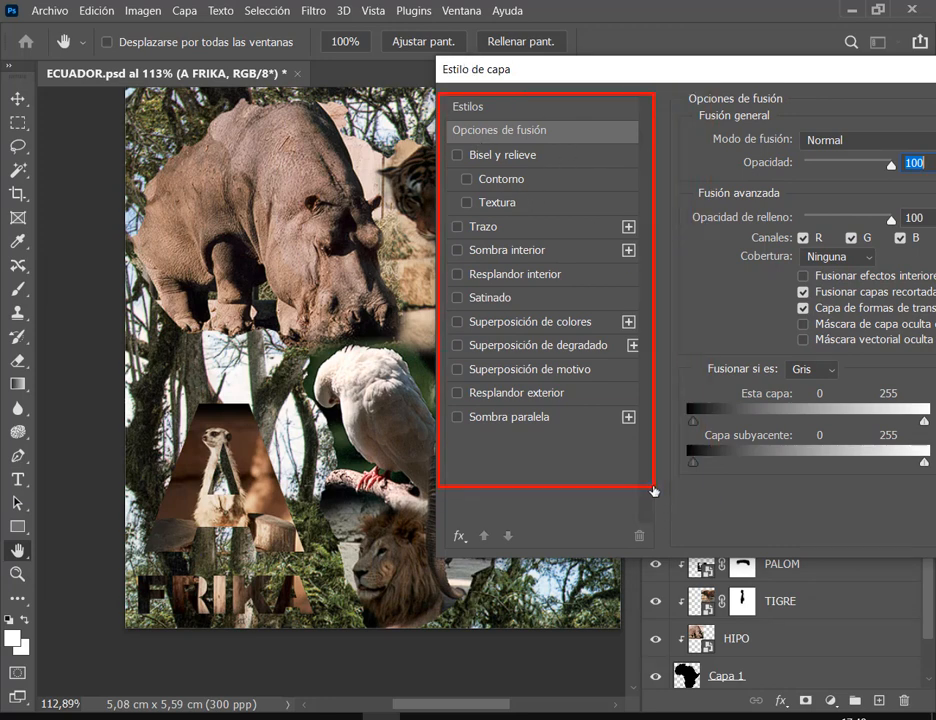
pyautogui.moveTo(697, 67); pyautogui.dragTo(326, 56)
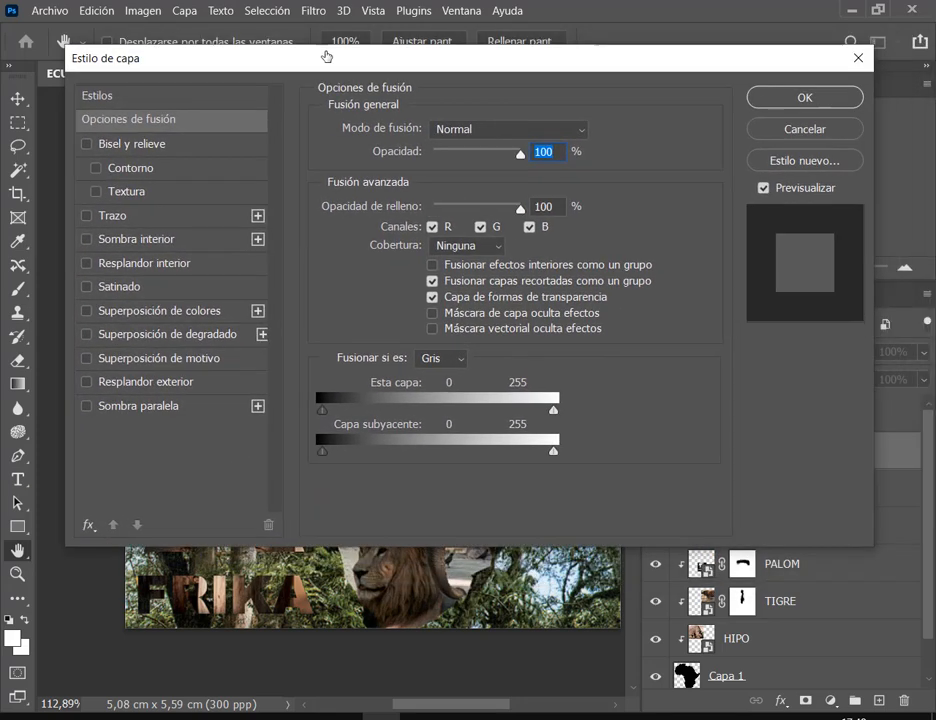
pyautogui.moveTo(68, 79)
pyautogui.mouseDown()
pyautogui.moveTo(282, 403)
pyautogui.moveTo(278, 531)
pyautogui.moveTo(290, 551)
pyautogui.mouseUp()
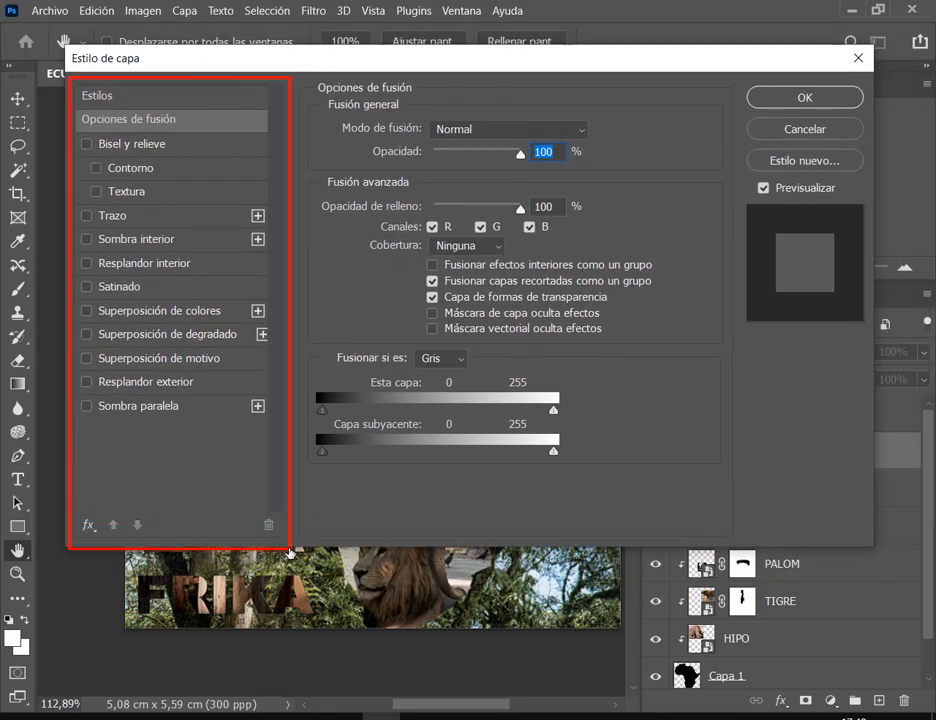
pyautogui.moveTo(298, 78)
pyautogui.mouseDown()
pyautogui.moveTo(716, 476)
pyautogui.moveTo(735, 525)
pyautogui.mouseUp()
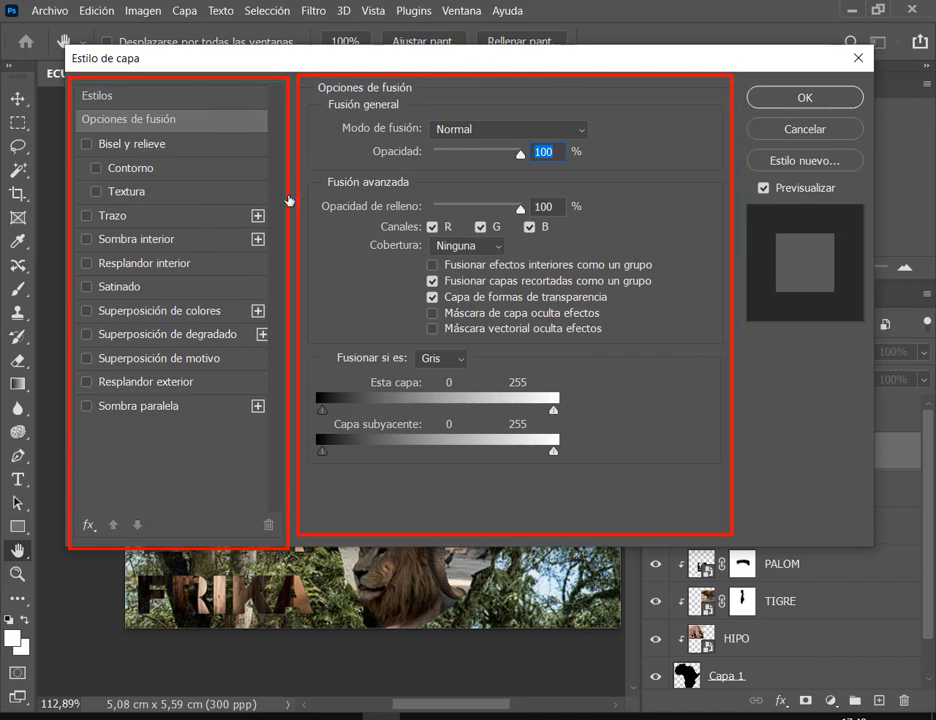
pyautogui.moveTo(742, 80); pyautogui.dragTo(781, 158)
pyautogui.moveTo(810, 217); pyautogui.dragTo(868, 370)
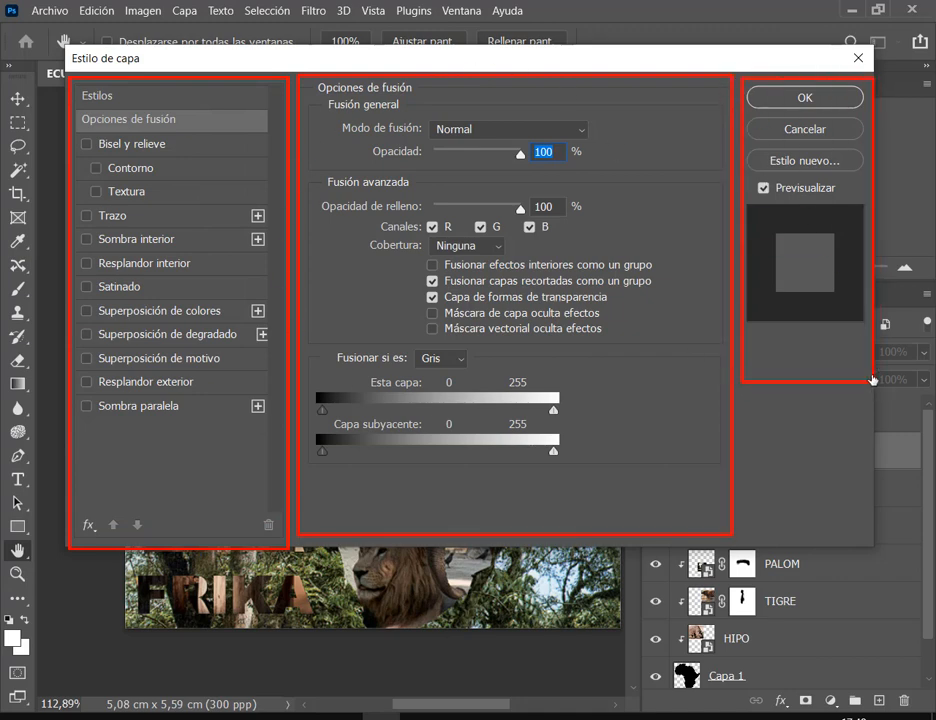
pyautogui.moveTo(751, 178); pyautogui.dragTo(845, 207)
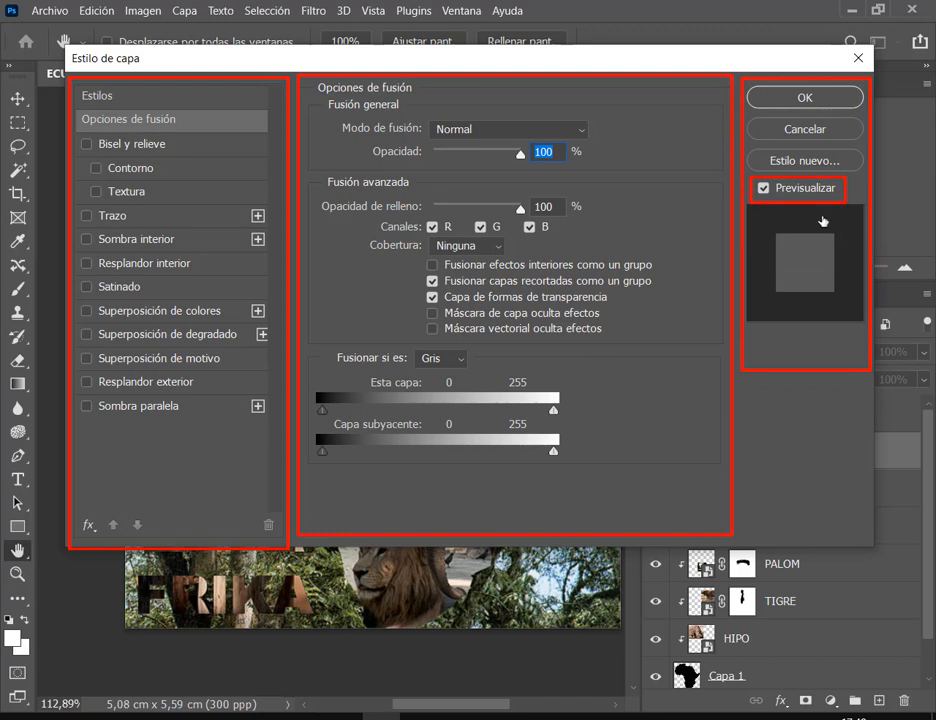
pyautogui.press('Escape')
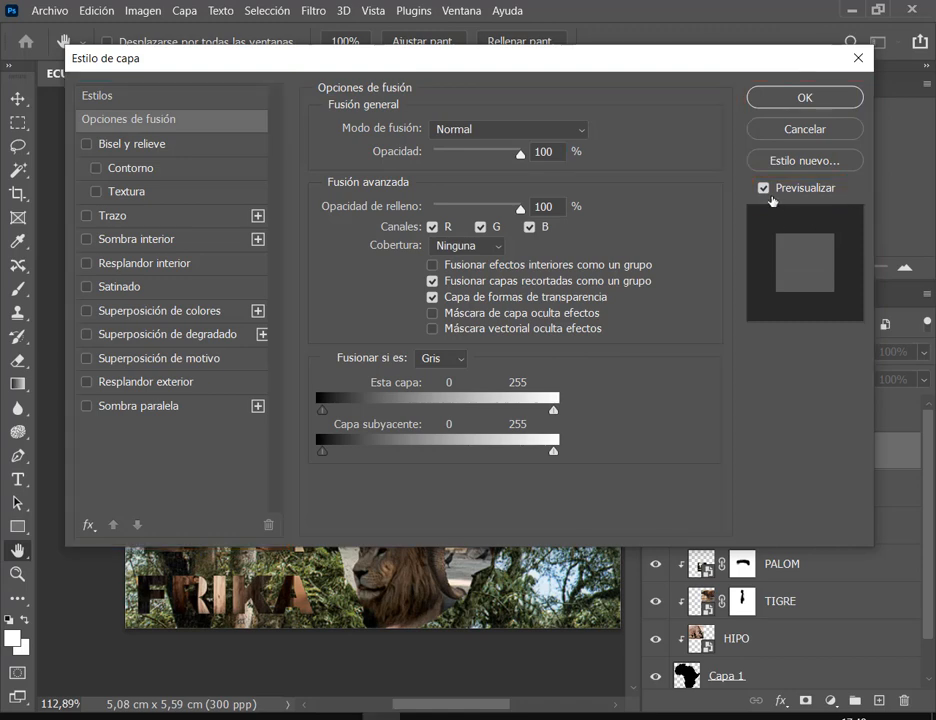
# Enable the Stroke (Trazo) effect on the A FRIKA text layer with the preview visible beside the layer style dialog.
pyautogui.moveTo(184, 51); pyautogui.dragTo(589, 54)
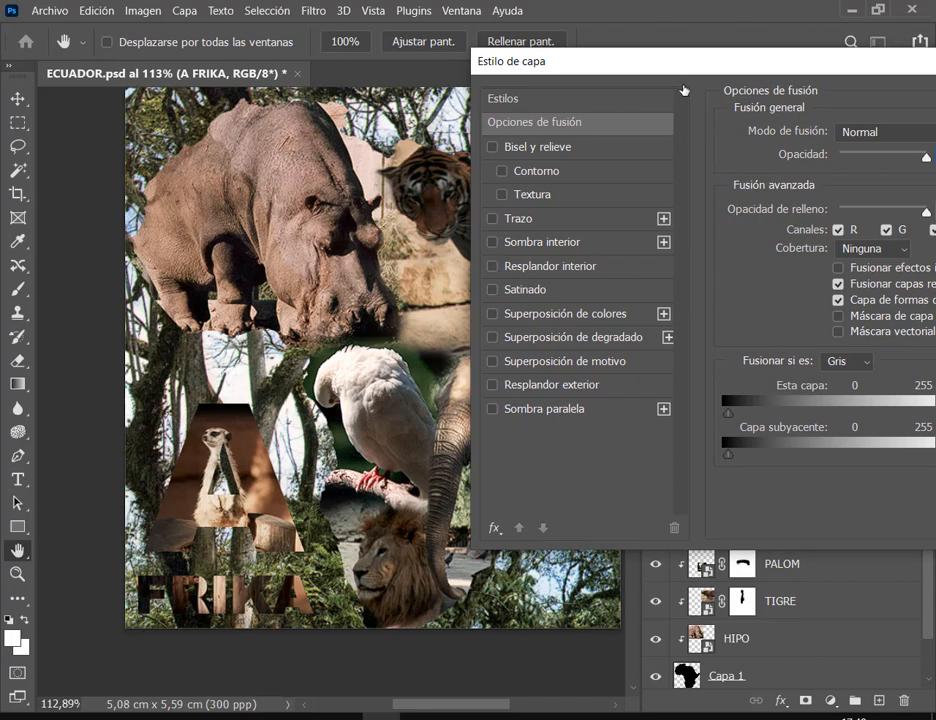
pyautogui.moveTo(679, 67); pyautogui.dragTo(551, 66)
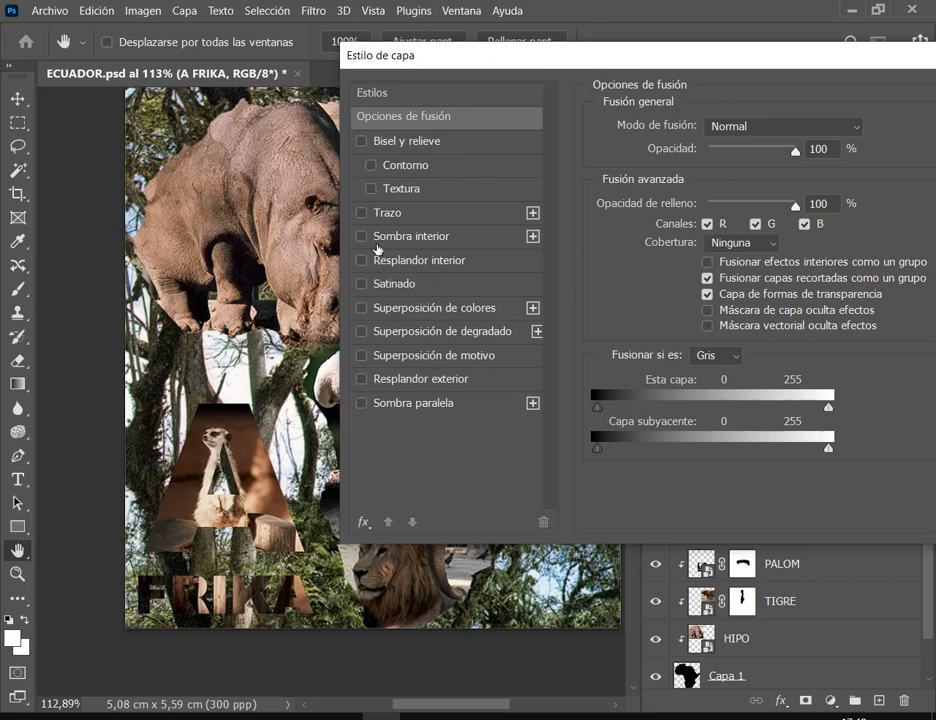
pyautogui.click(362, 213)
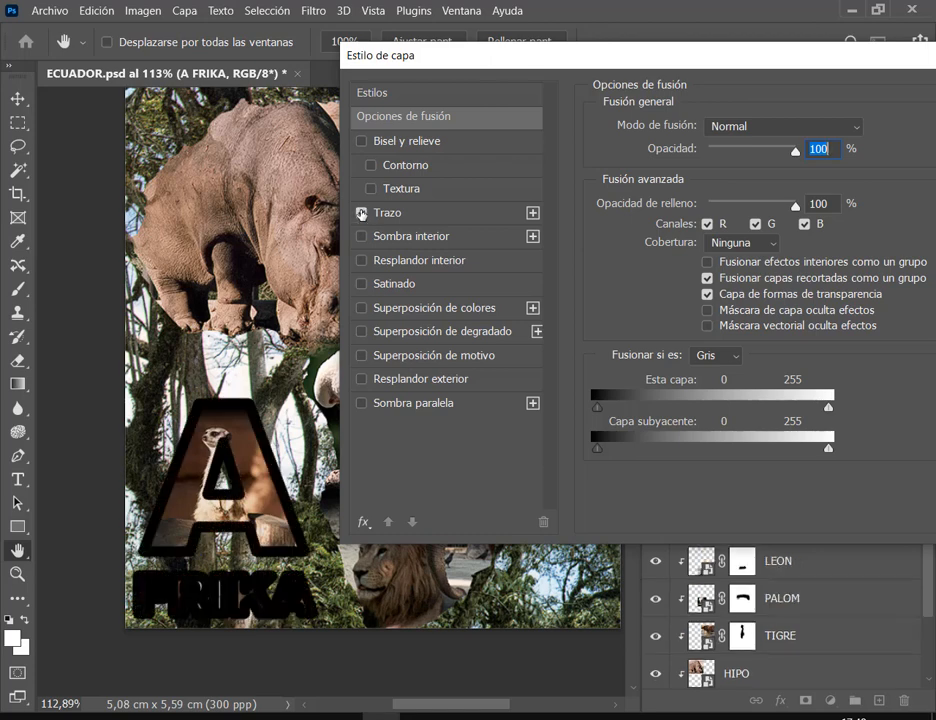
pyautogui.click(362, 213)
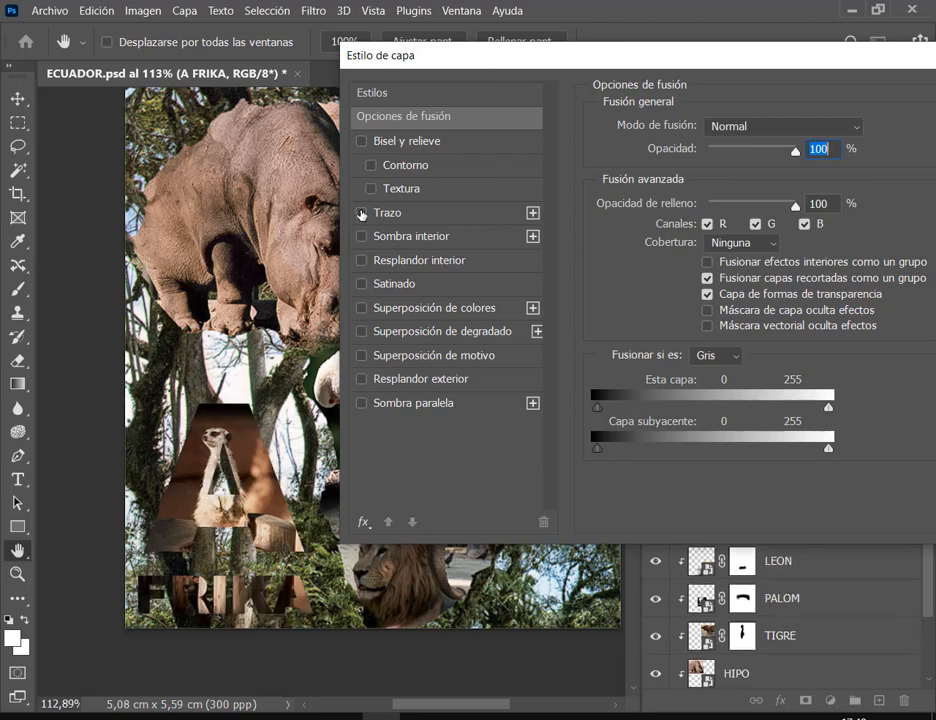
pyautogui.click(362, 213)
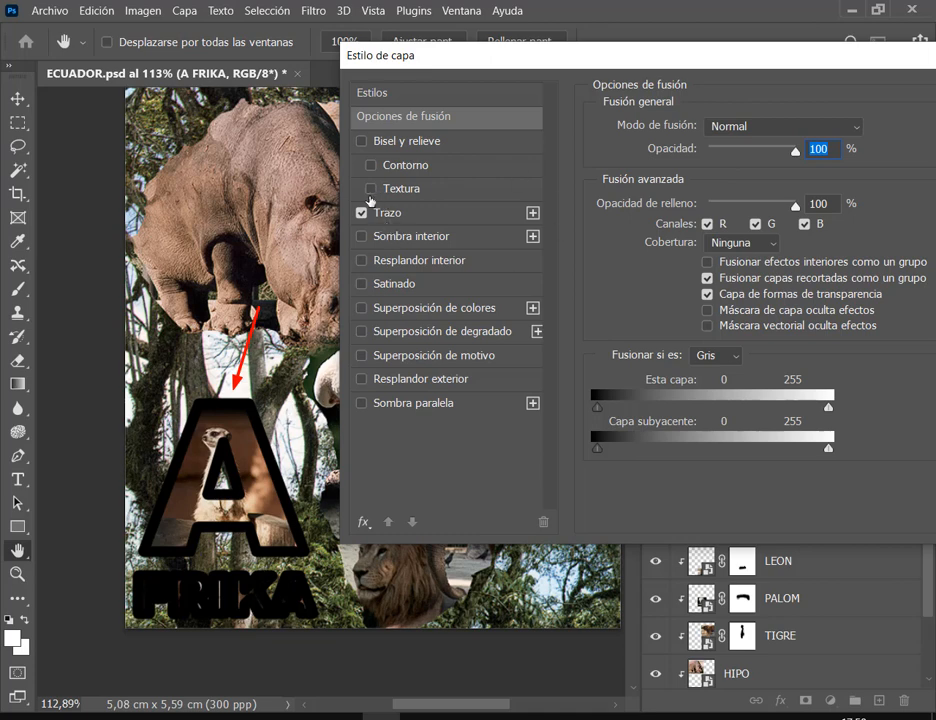
pyautogui.moveTo(369, 201); pyautogui.dragTo(441, 221)
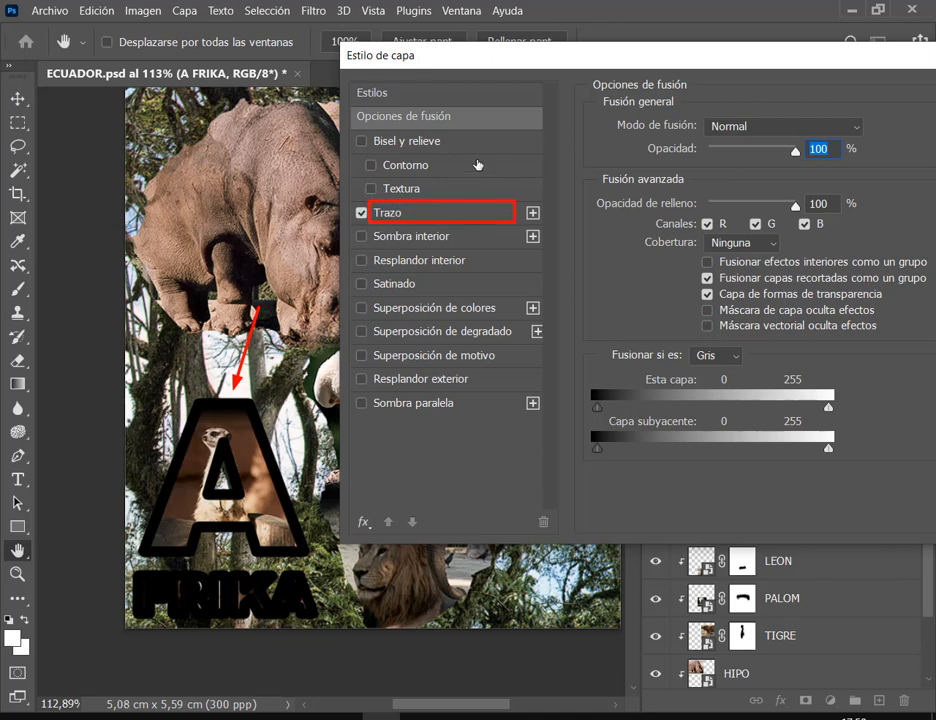
# Display the settings of the Stroke (Trazo) effect for the A FRIKA text layer.
pyautogui.moveTo(477, 162); pyautogui.dragTo(451, 207)
pyautogui.press('Escape')
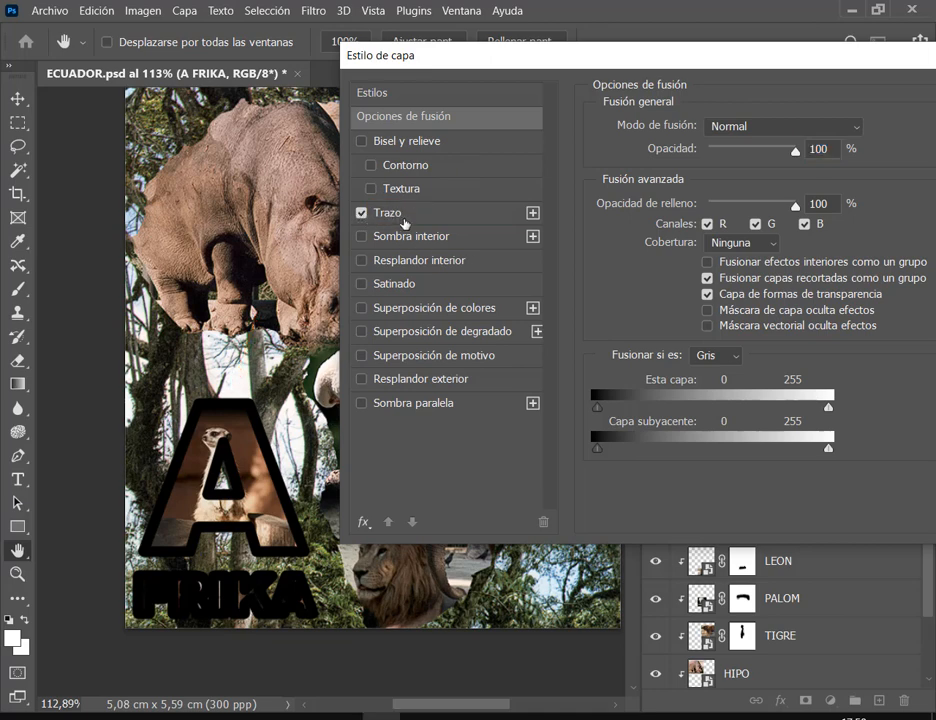
pyautogui.moveTo(366, 203); pyautogui.dragTo(425, 221)
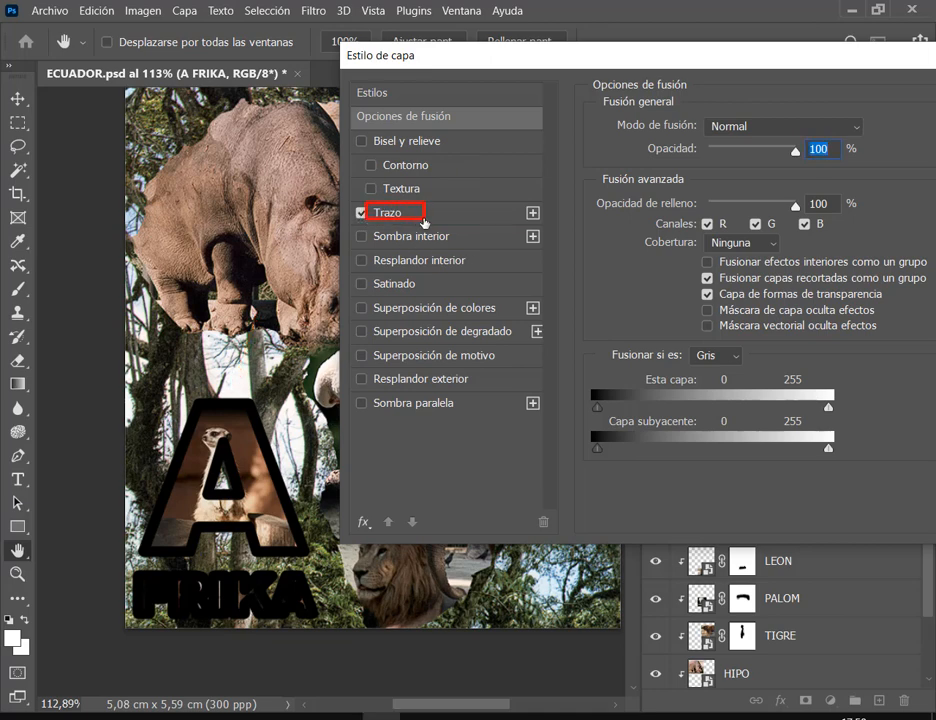
pyautogui.click(393, 217)
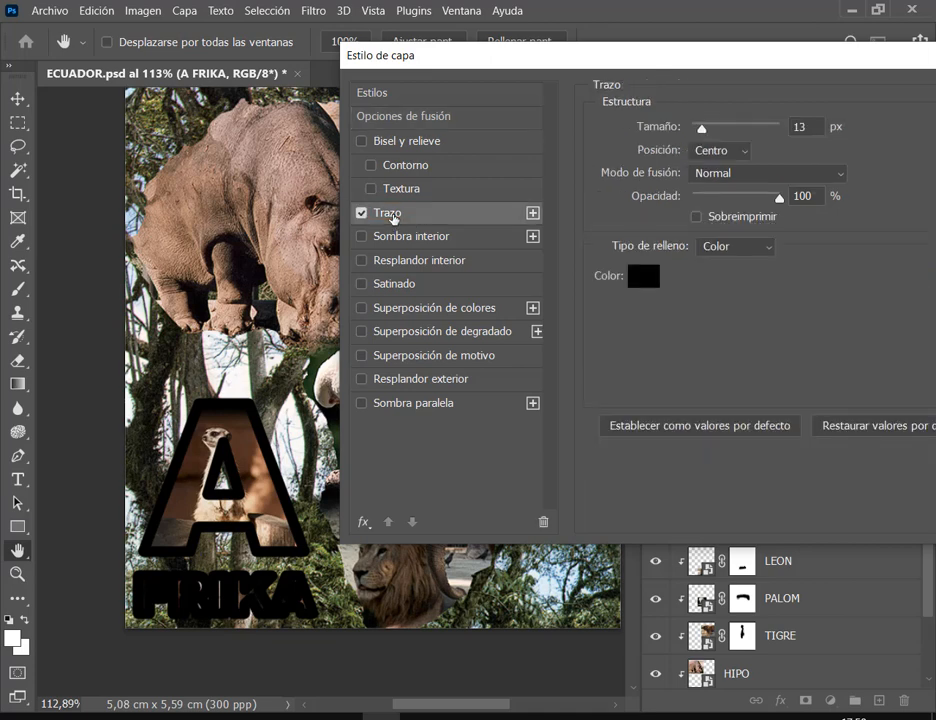
pyautogui.moveTo(346, 202); pyautogui.dragTo(541, 232)
pyautogui.moveTo(574, 75); pyautogui.dragTo(932, 468)
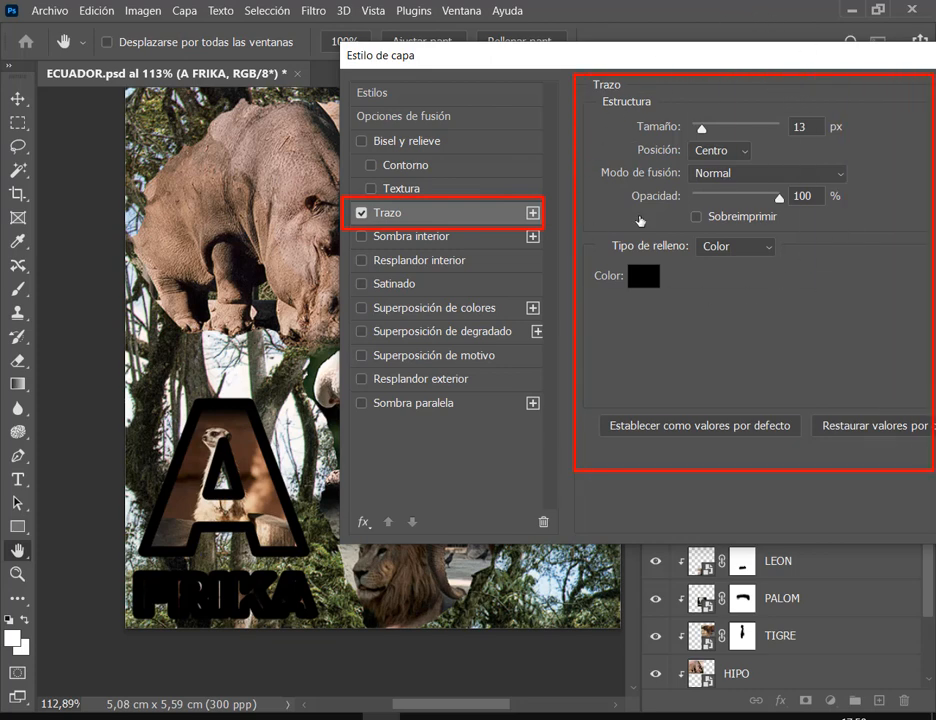
pyautogui.press('Escape')
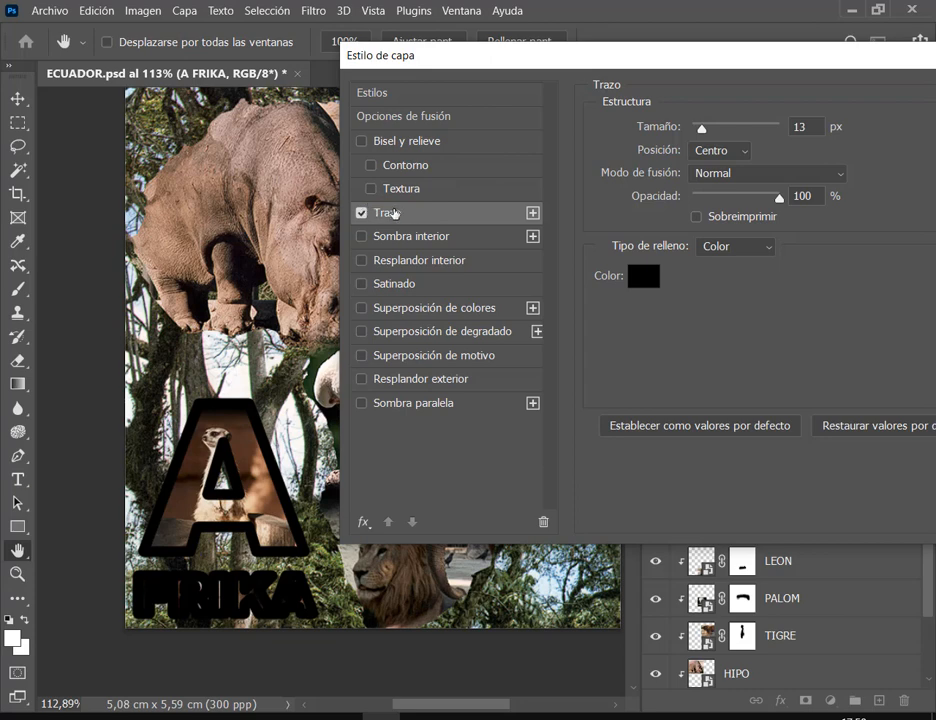
pyautogui.moveTo(366, 202)
pyautogui.mouseDown()
pyautogui.moveTo(447, 229)
pyautogui.moveTo(494, 227)
pyautogui.mouseUp()
pyautogui.moveTo(491, 157); pyautogui.dragTo(470, 207)
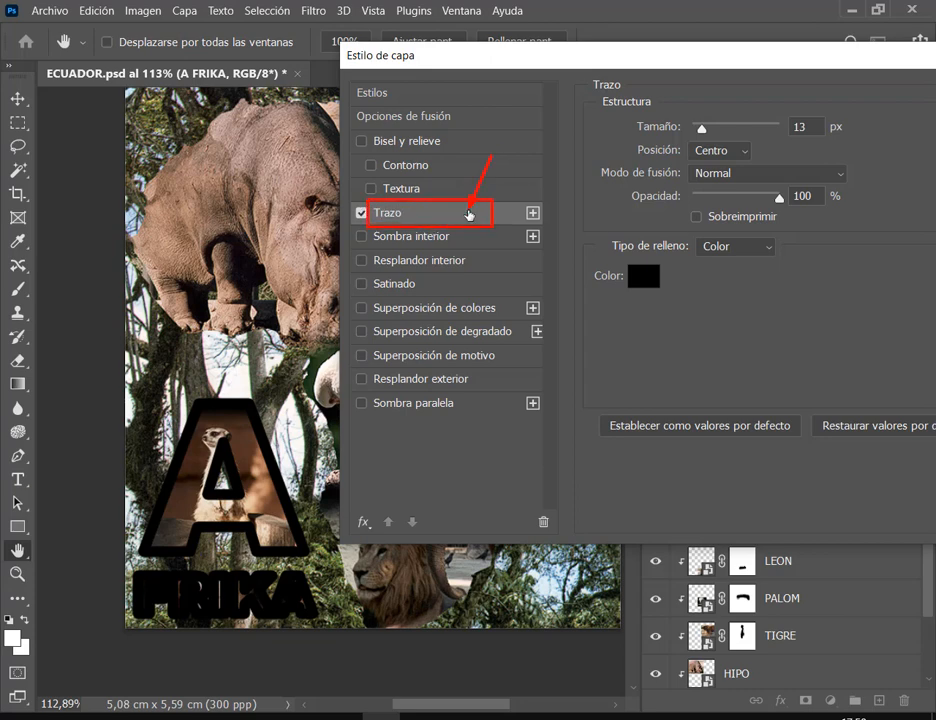
pyautogui.press('Escape')
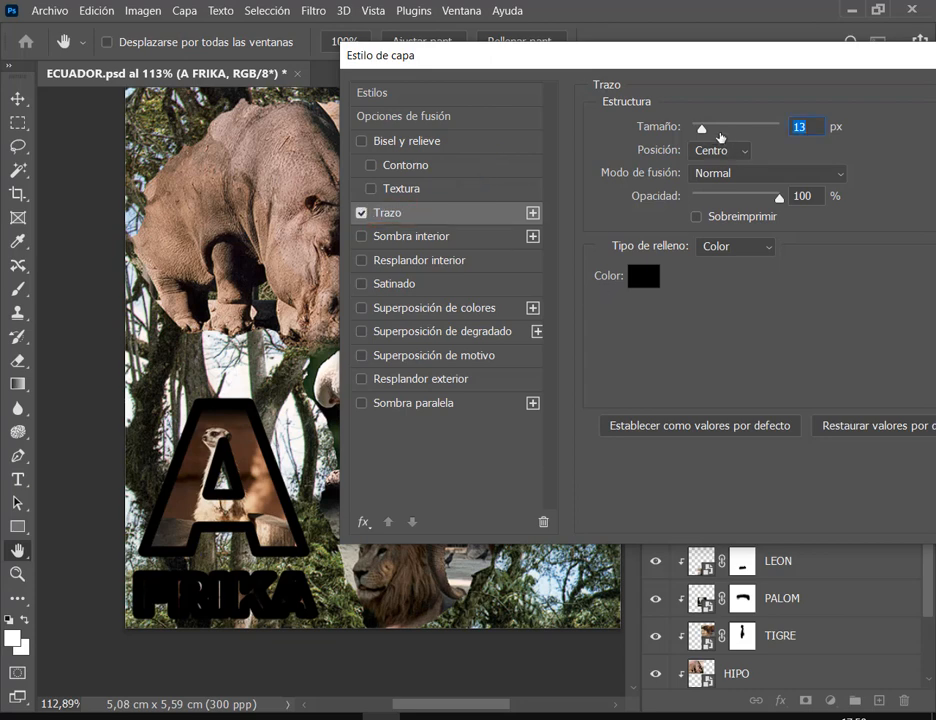
# Set the stroke colour of the A FRIKA lettering to white.
pyautogui.click(808, 131)
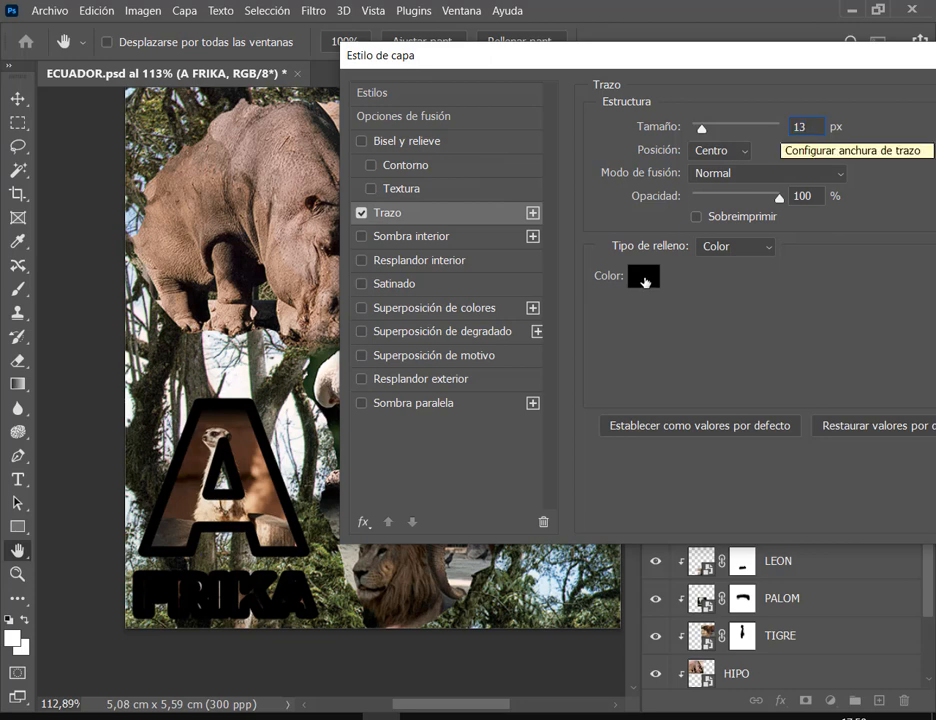
pyautogui.click(633, 272)
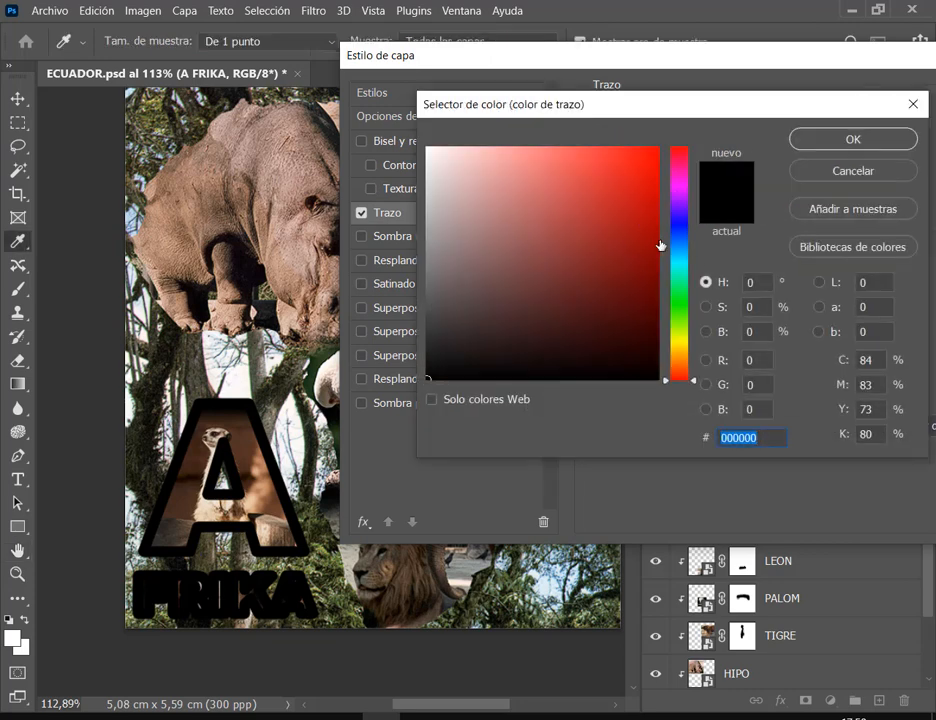
pyautogui.moveTo(552, 198); pyautogui.dragTo(427, 148)
pyautogui.click(853, 140)
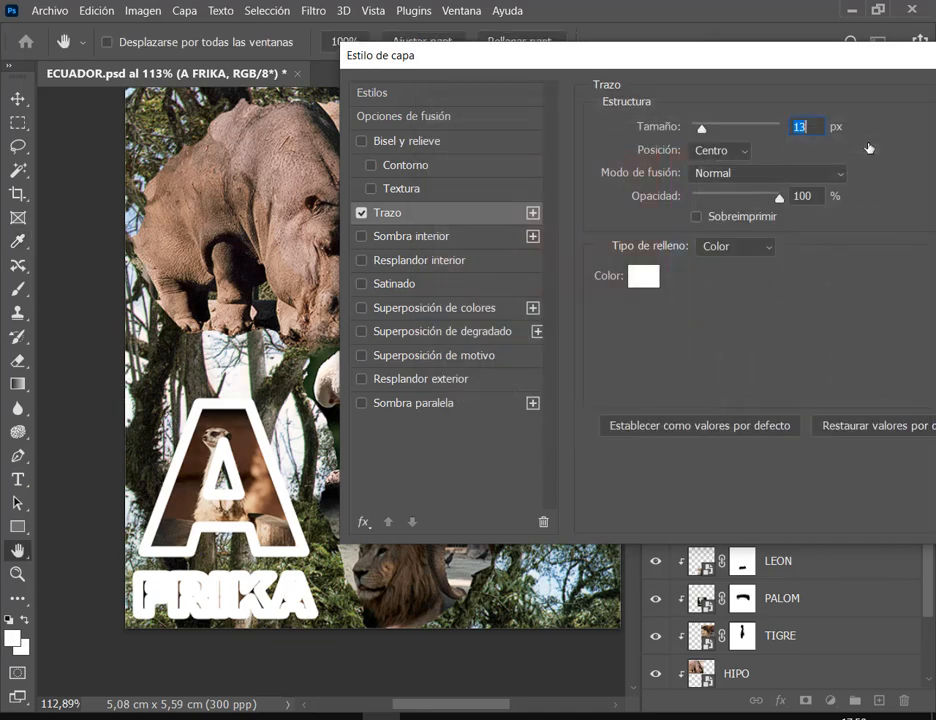
# Try thinner and thicker stroke widths on the A FRIKA lettering and settle on a size (Tamaño) of 2 px.
pyautogui.scroll(-4, 803, 126)
pyautogui.scroll(-8, 803, 126)
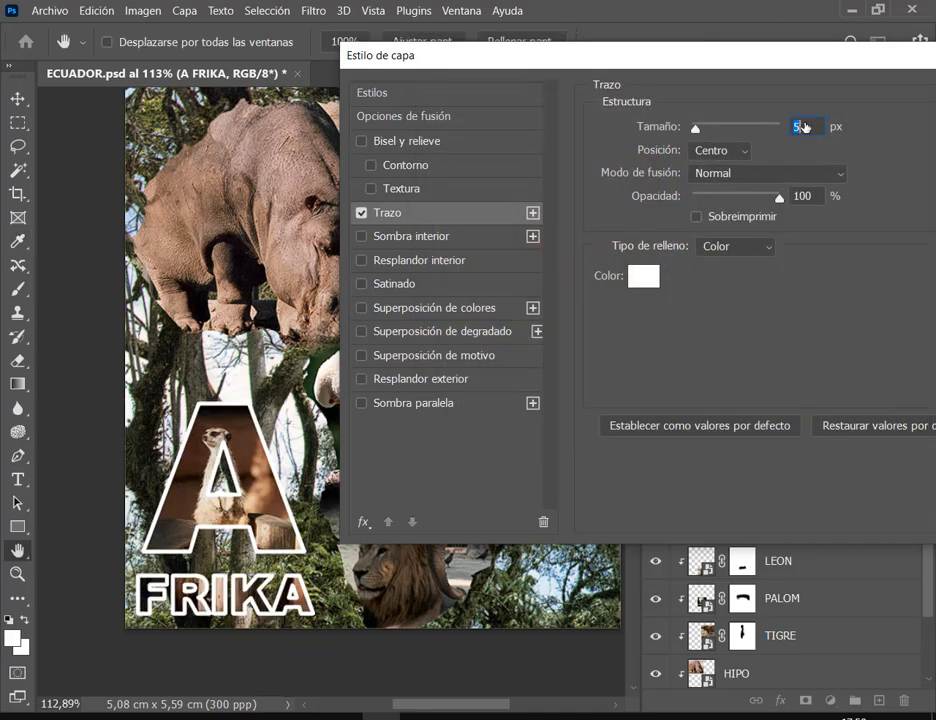
pyautogui.write('2')
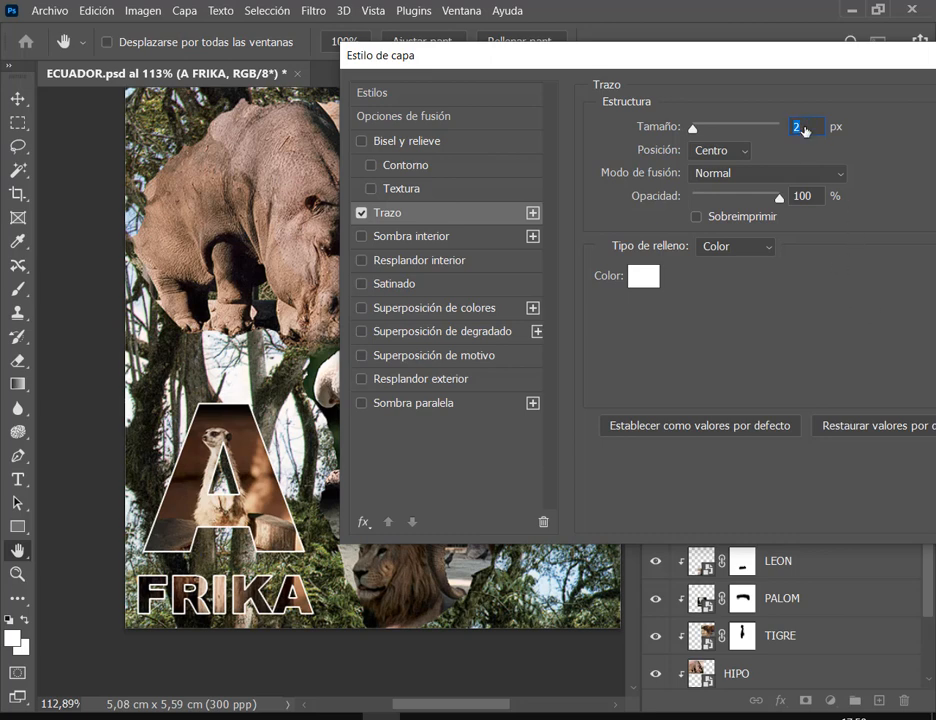
pyautogui.scroll(1, 805, 131)
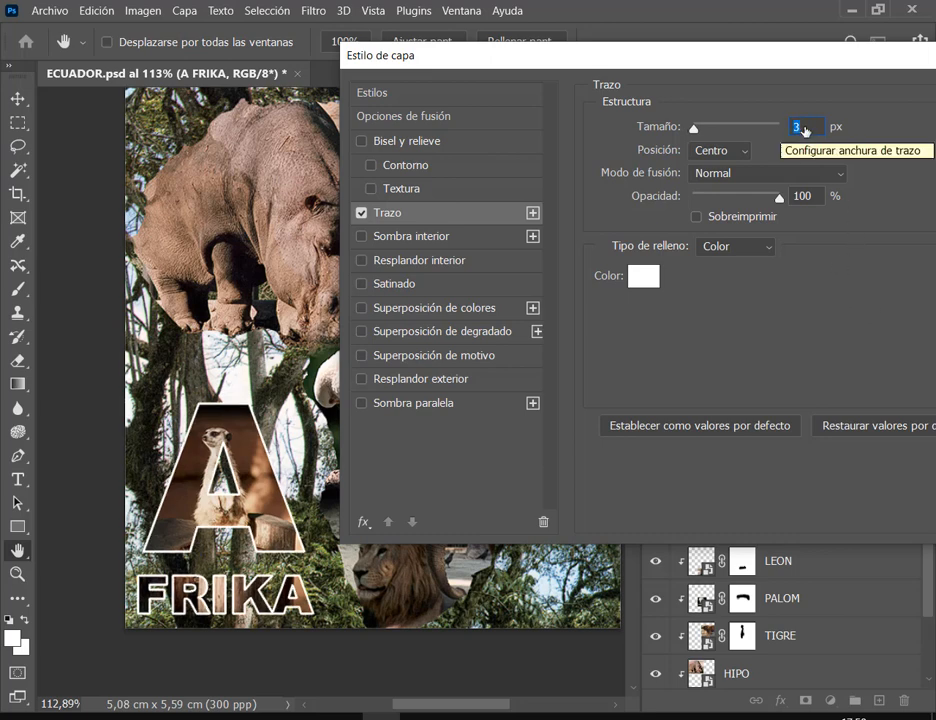
pyautogui.scroll(-2, 805, 131)
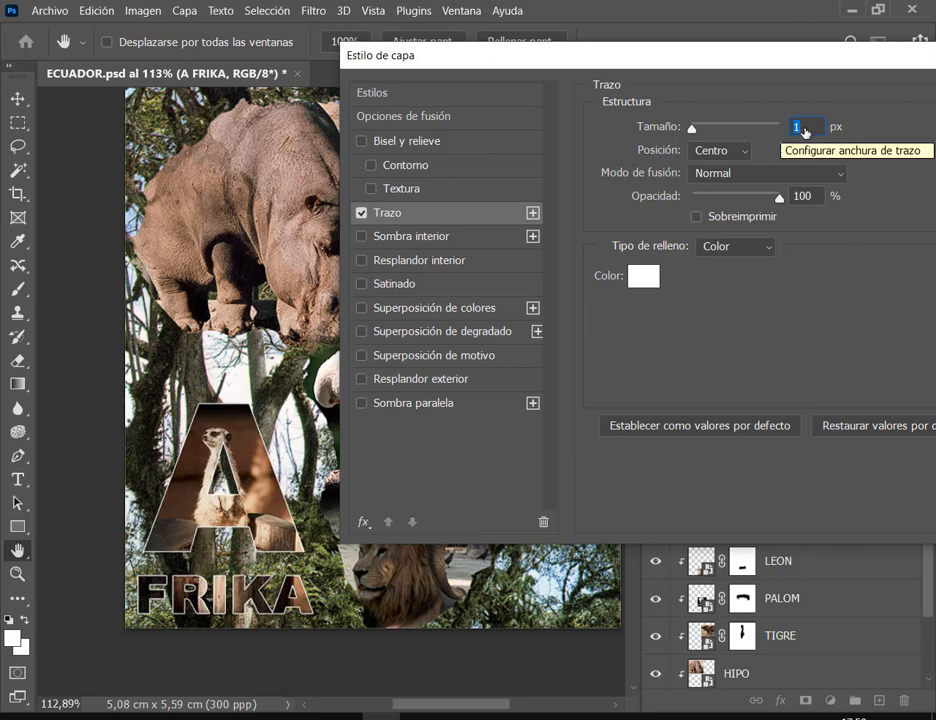
pyautogui.scroll(2, 805, 131)
pyautogui.scroll(-1, 805, 131)
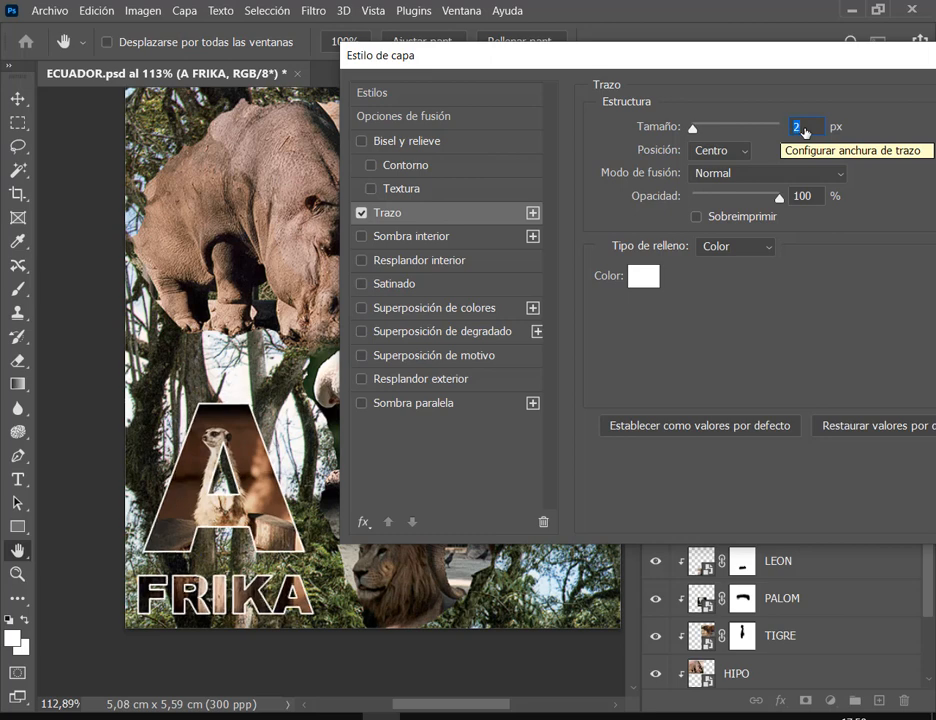
pyautogui.scroll(1, 809, 130)
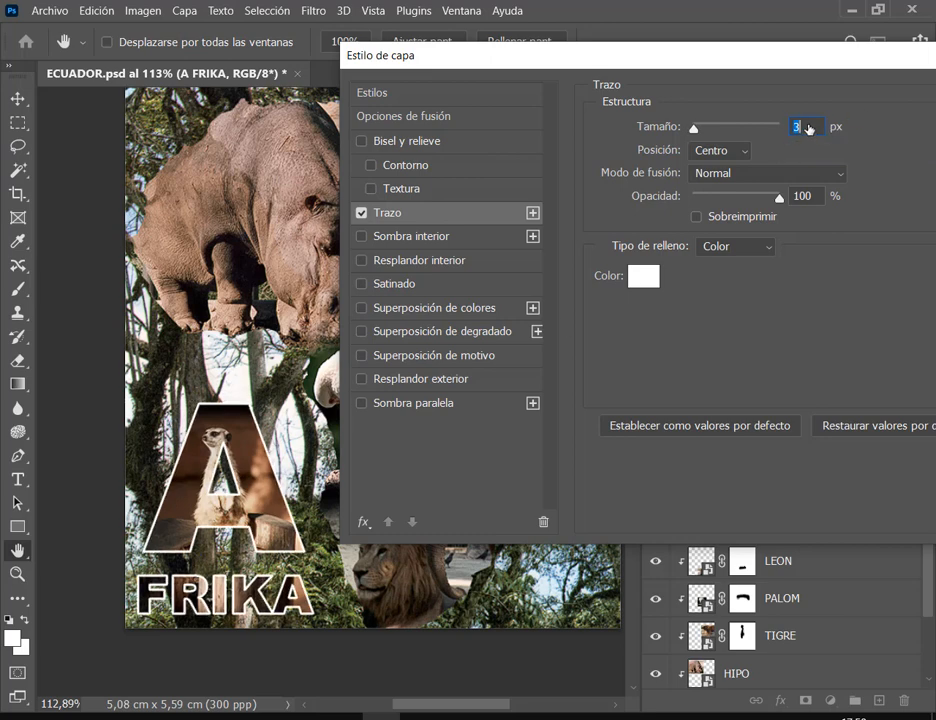
pyautogui.scroll(3, 809, 129)
pyautogui.scroll(-2, 808, 129)
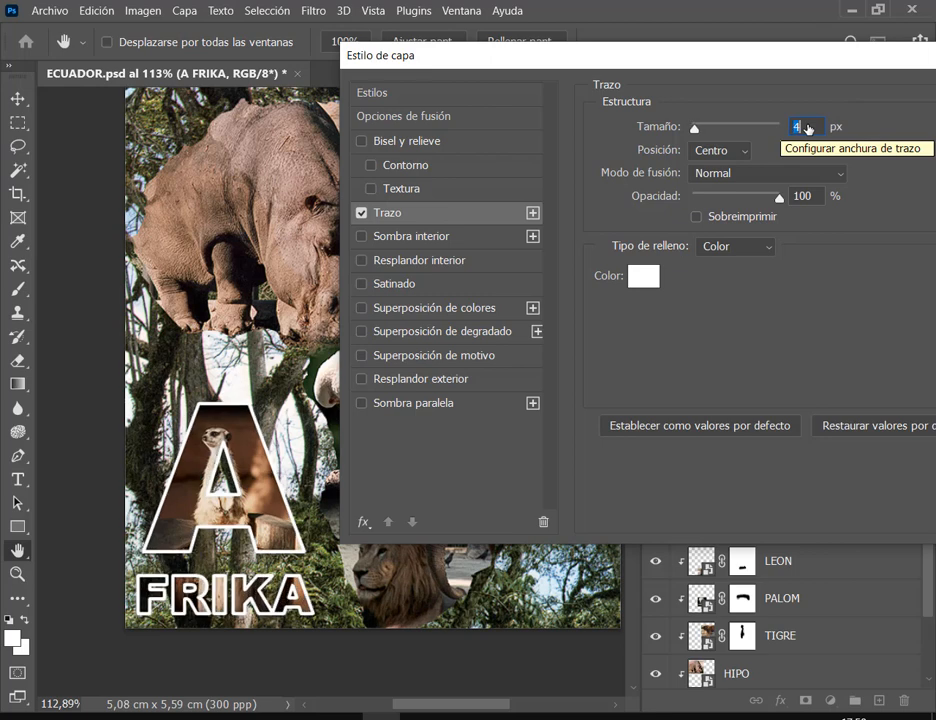
pyautogui.scroll(-2, 808, 129)
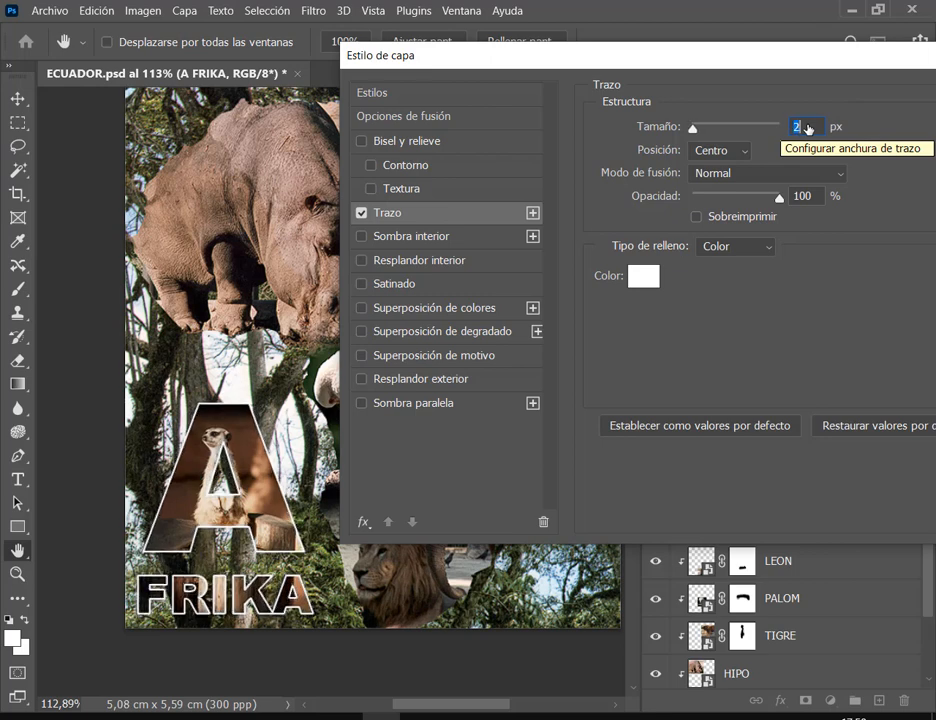
# Try a white Outer Glow (Resplandor exterior) on the A FRIKA lettering in place of the stroke.
pyautogui.click(361, 212)
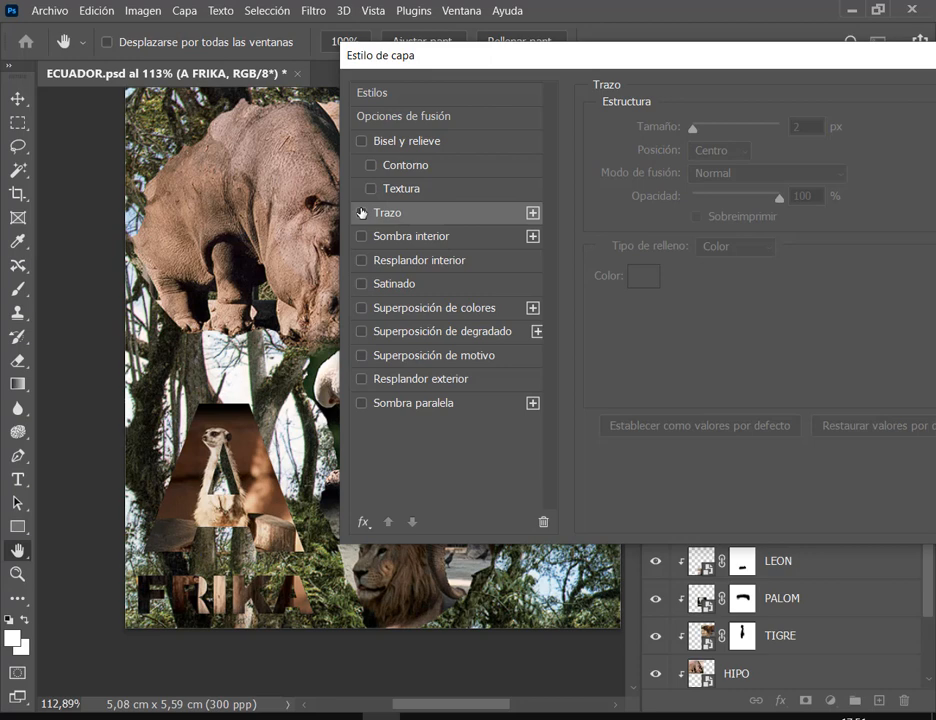
pyautogui.click(464, 381)
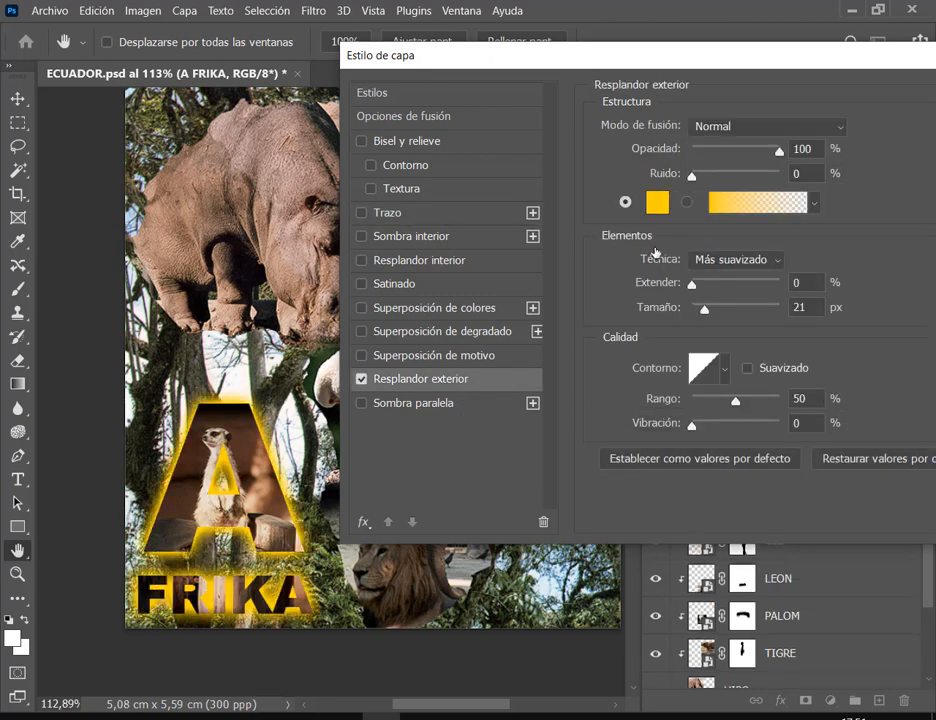
pyautogui.click(655, 208)
pyautogui.moveTo(432, 155); pyautogui.dragTo(426, 147)
pyautogui.click(853, 140)
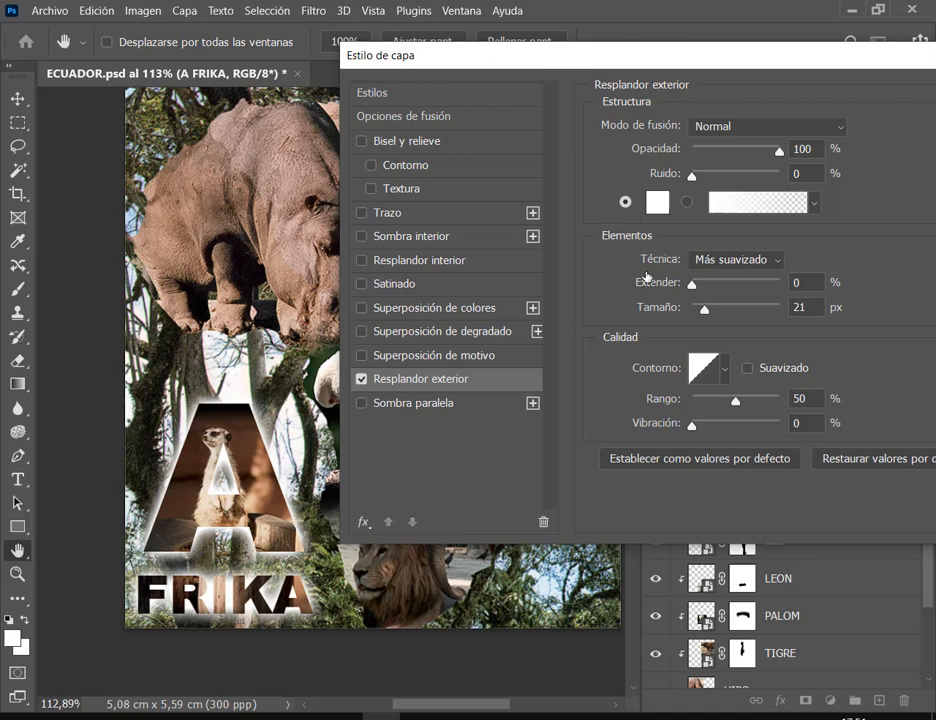
# Try different spread and size values for the outer glow, ending with Extender 13% and Tamaño 10 px.
pyautogui.moveTo(630, 268); pyautogui.dragTo(862, 325)
pyautogui.moveTo(706, 312)
pyautogui.mouseDown()
pyautogui.moveTo(689, 312)
pyautogui.moveTo(705, 309)
pyautogui.mouseUp()
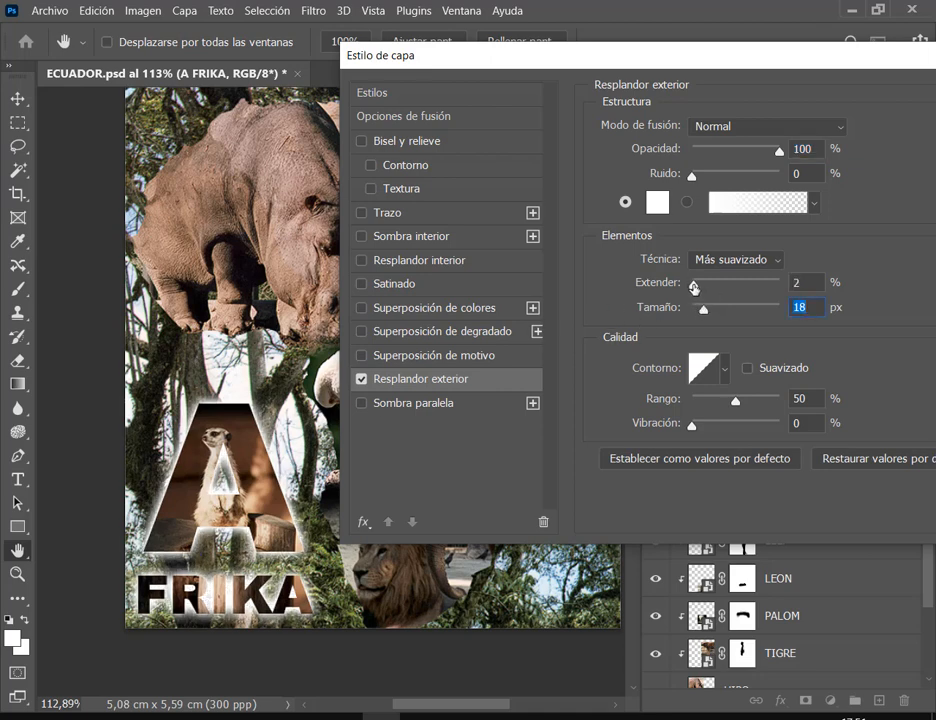
pyautogui.moveTo(694, 287)
pyautogui.mouseDown()
pyautogui.moveTo(727, 287)
pyautogui.moveTo(690, 287)
pyautogui.moveTo(708, 313)
pyautogui.moveTo(698, 311)
pyautogui.moveTo(695, 287)
pyautogui.moveTo(735, 287)
pyautogui.mouseUp()
pyautogui.write('0')
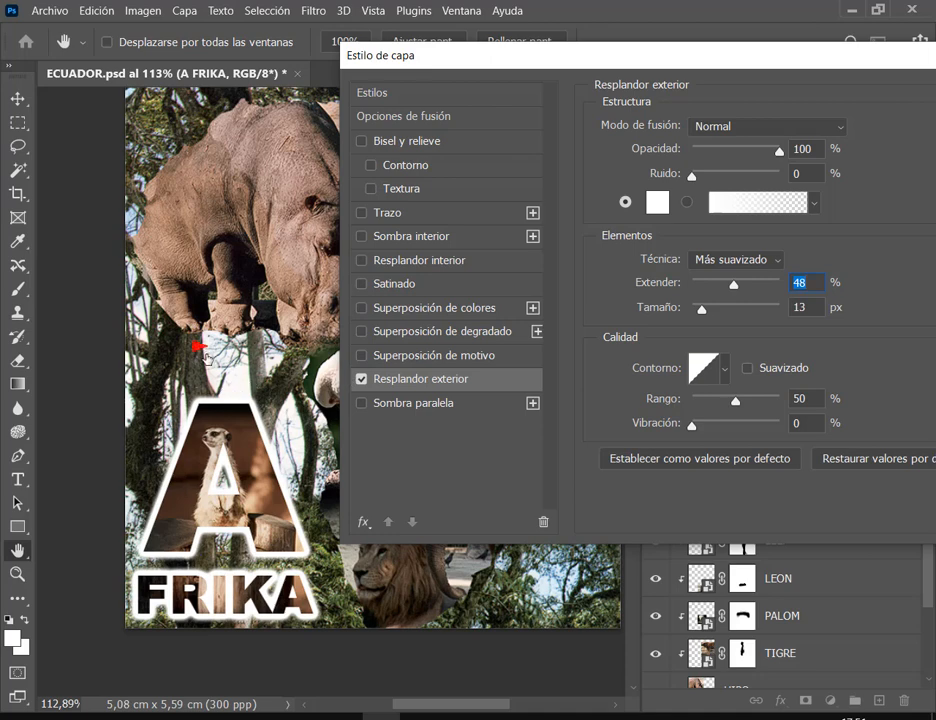
pyautogui.click(788, 366)
pyautogui.moveTo(733, 288); pyautogui.dragTo(701, 310)
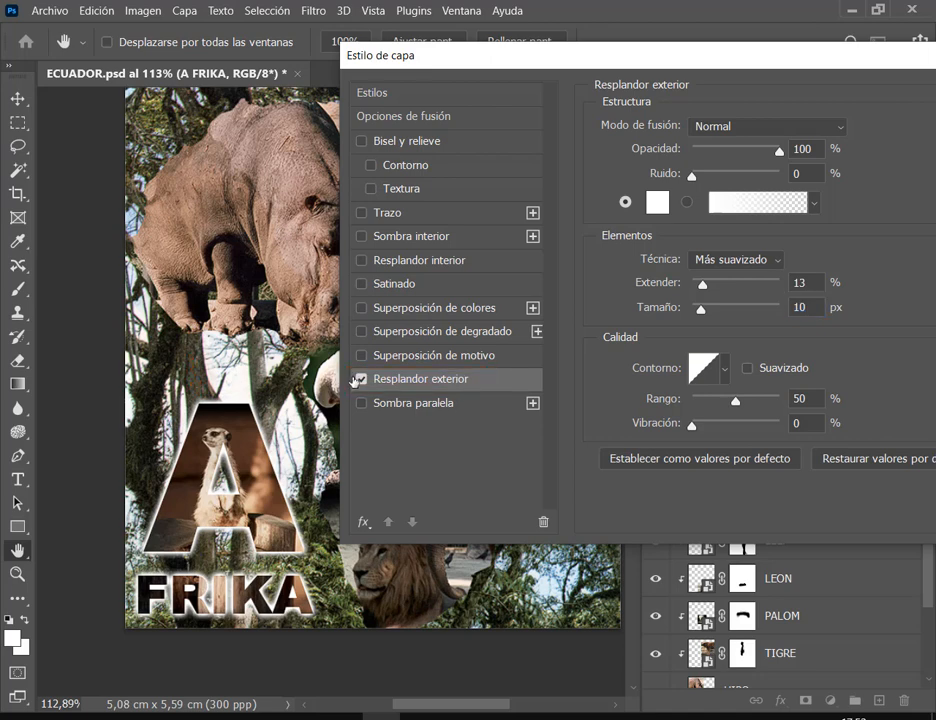
# Switch the A FRIKA effect from Outer Glow back to the white 2 px Stroke, apply it and save the document.
pyautogui.click(361, 382)
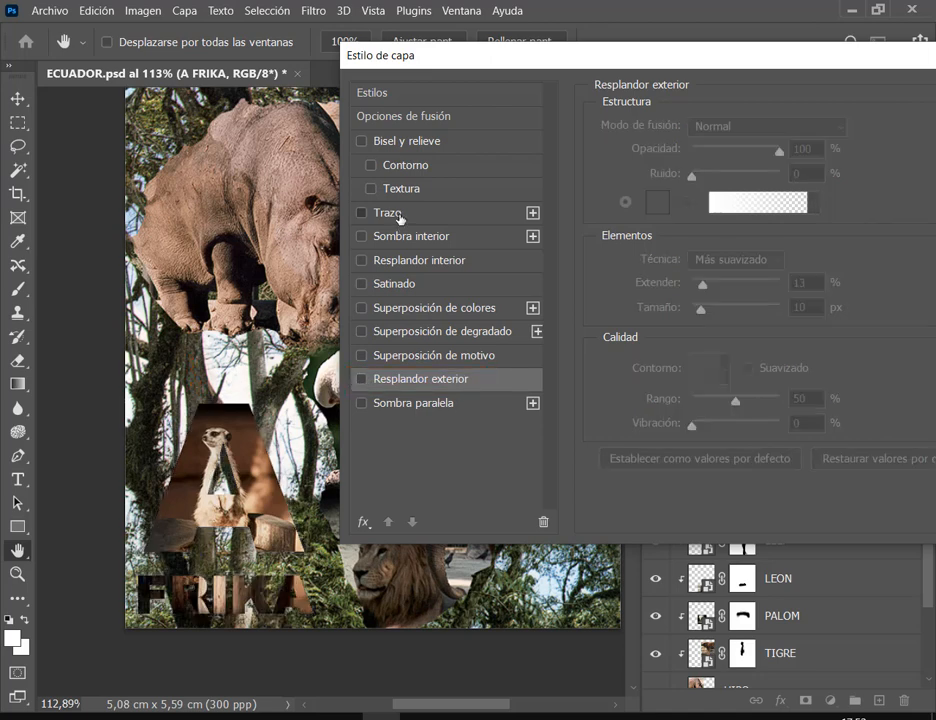
pyautogui.click(399, 218)
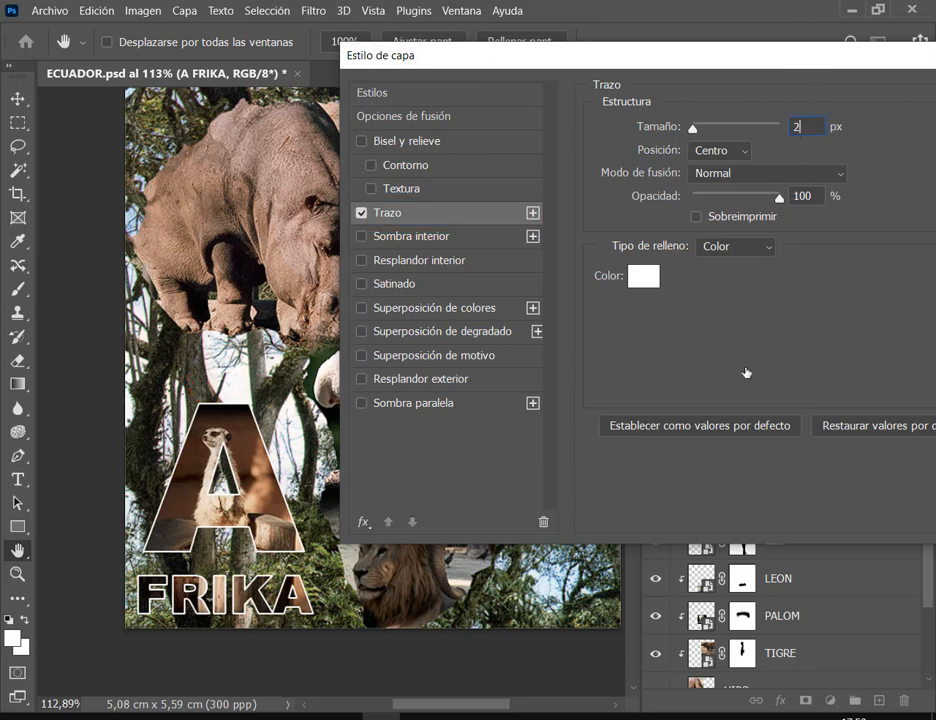
pyautogui.moveTo(731, 66); pyautogui.dragTo(503, 86)
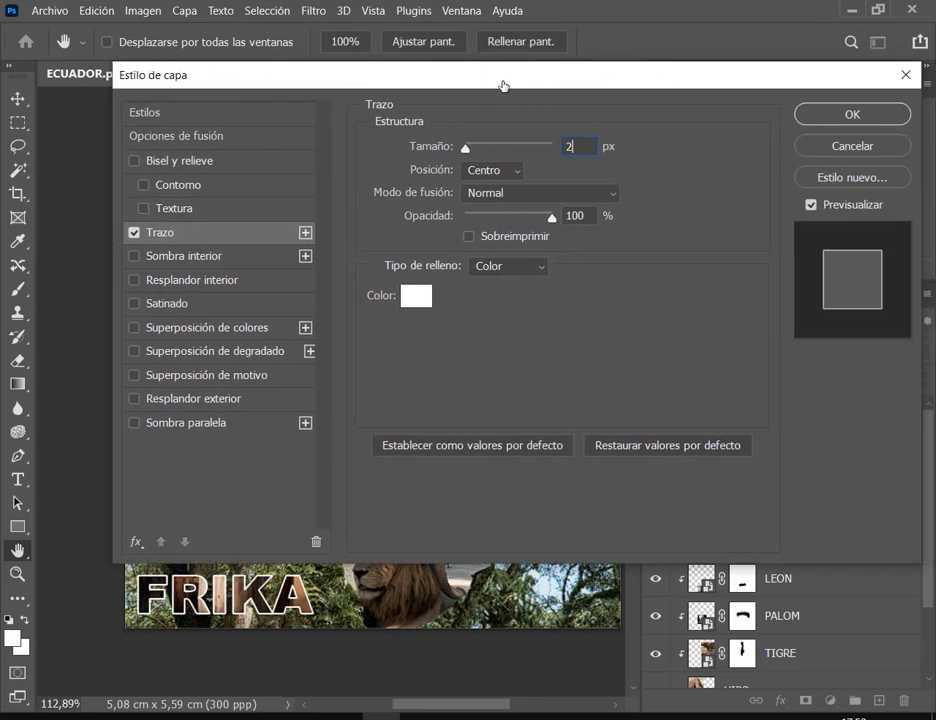
pyautogui.click(888, 116)
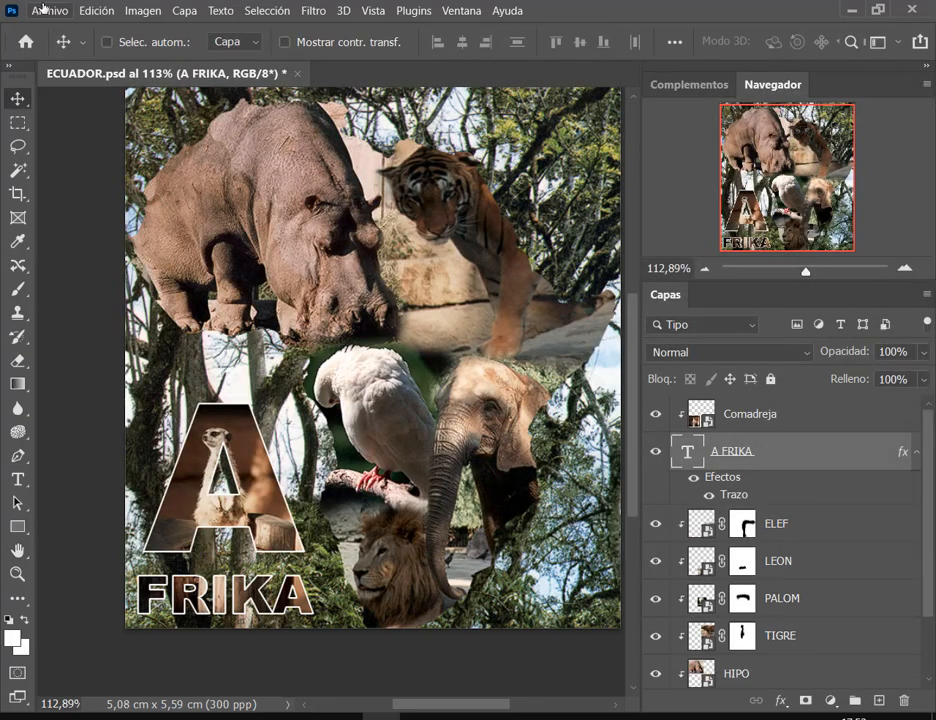
pyautogui.click(42, 8)
pyautogui.click(60, 205)
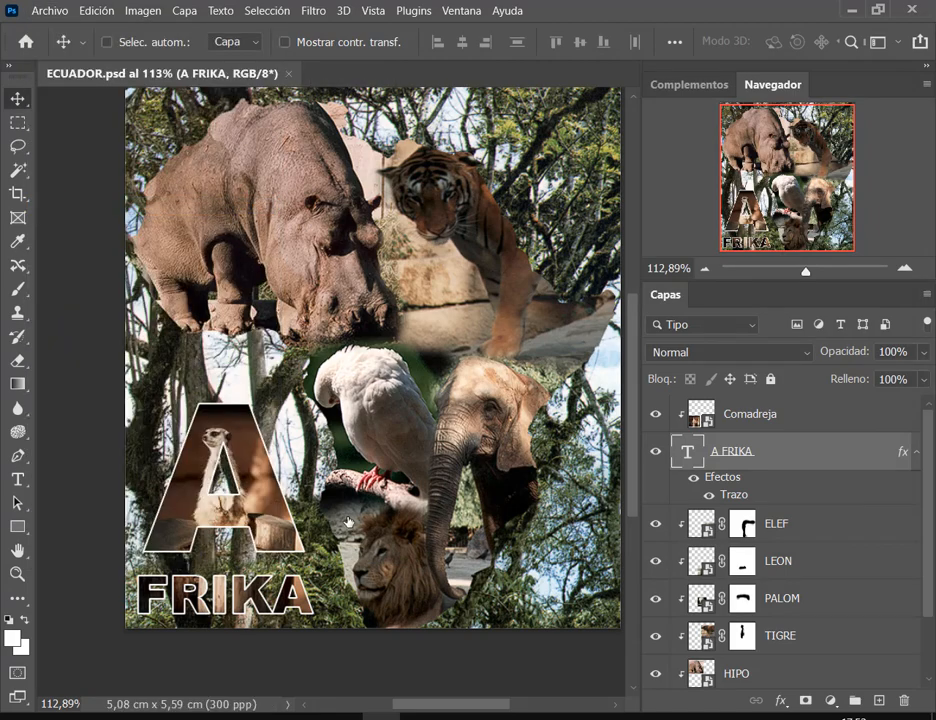
# Check the call messages in the Google Meet window, then return to the Photoshop document.
pyautogui.moveTo(229, 716)
pyautogui.click(98, 626)
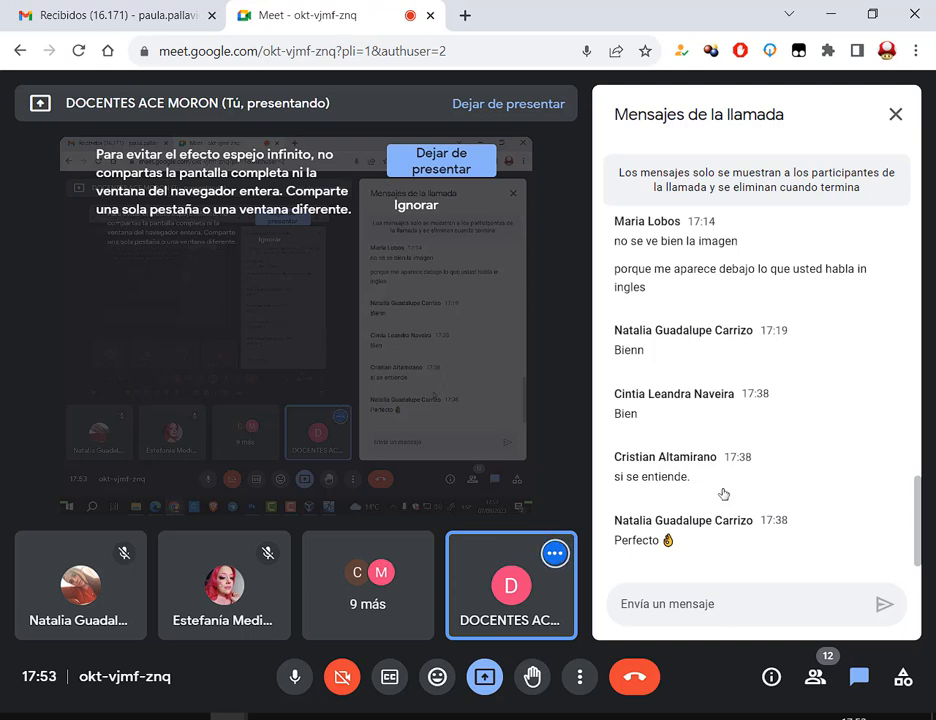
pyautogui.click(535, 712)
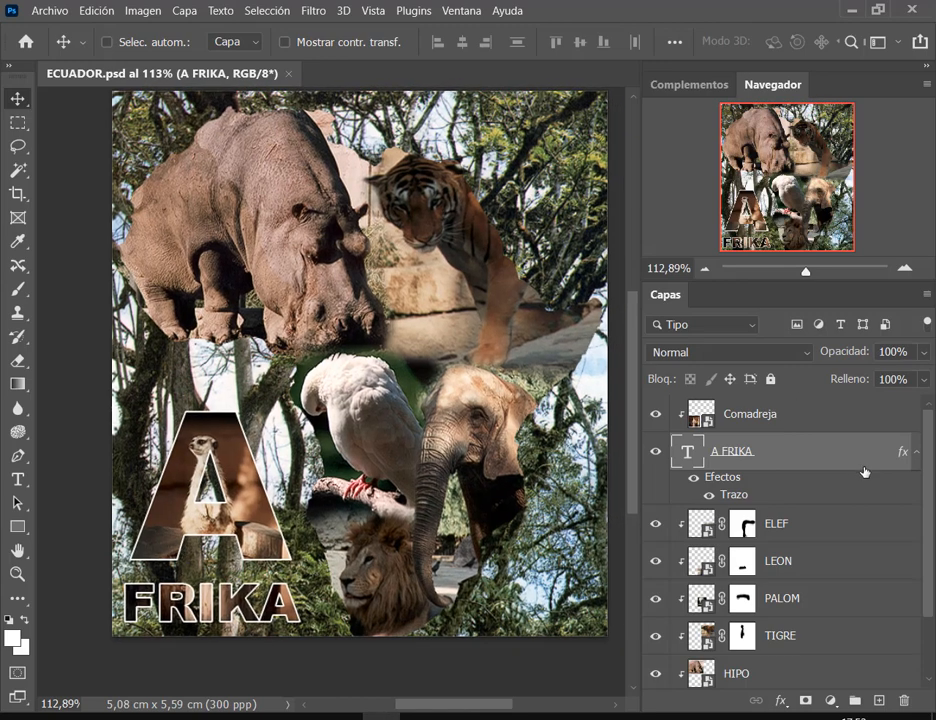
# Open the layer style blending options for Capa 1, the Africa shape layer, keeping the collage in view beside the dialog.
pyautogui.scroll(-3, 865, 472)
pyautogui.click(715, 640)
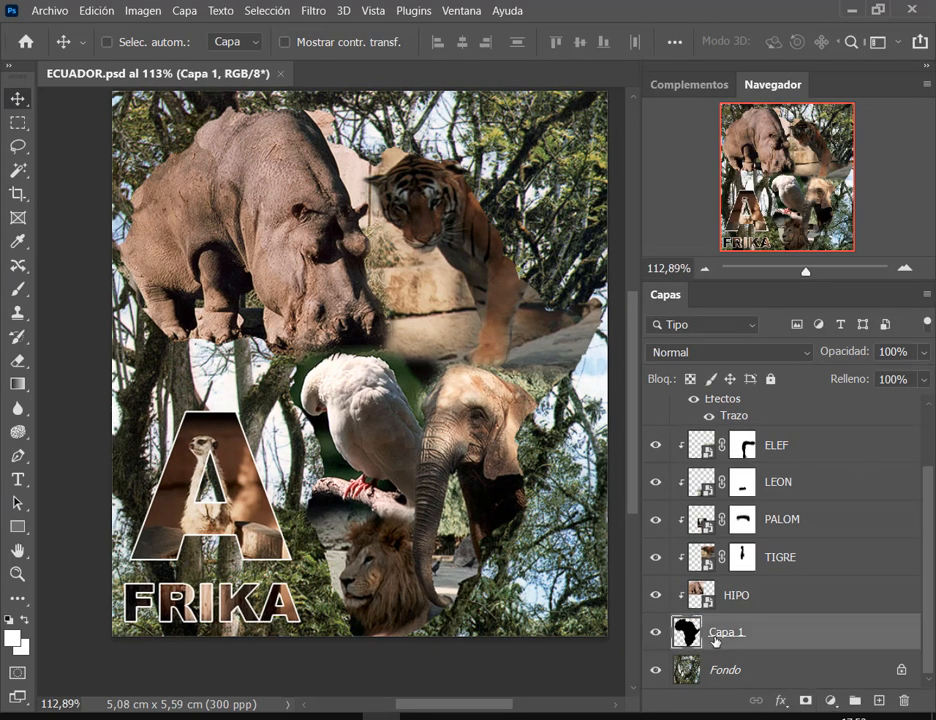
pyautogui.rightClick(777, 644)
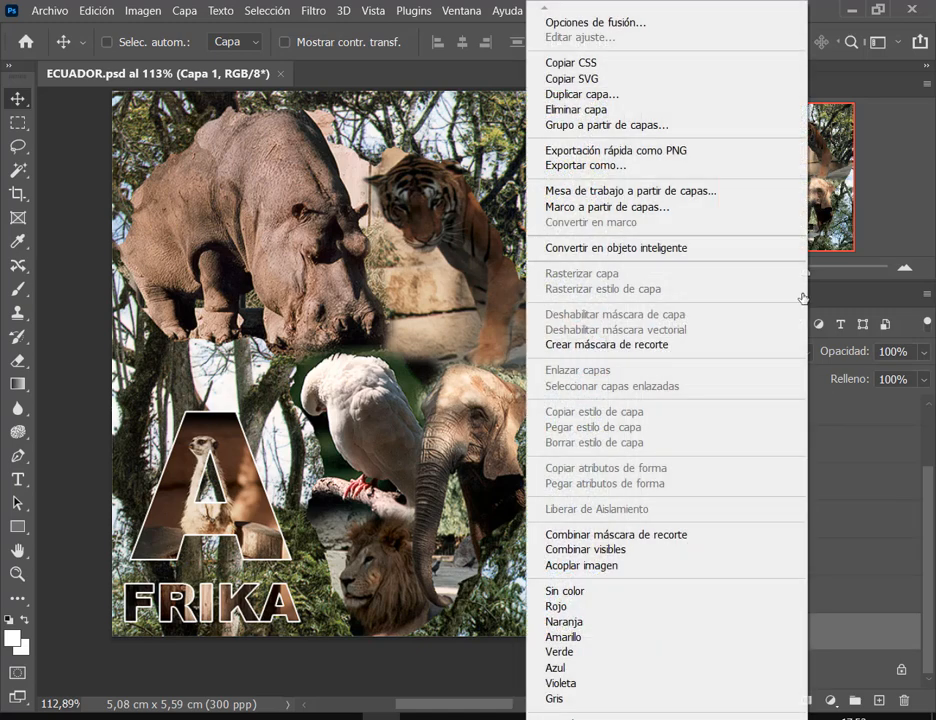
pyautogui.click(665, 22)
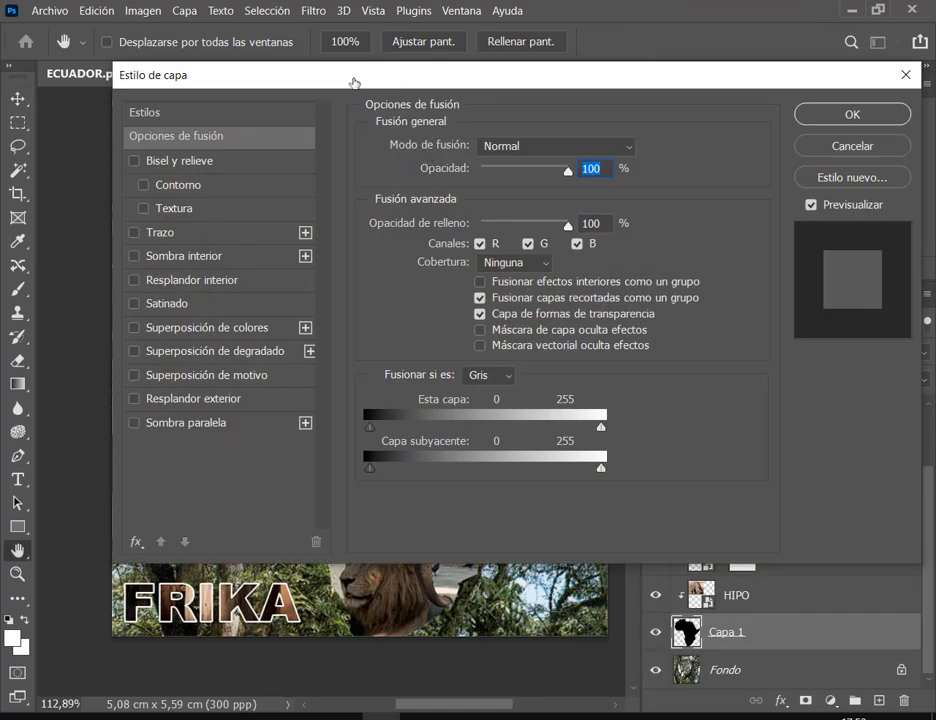
pyautogui.moveTo(354, 83); pyautogui.dragTo(742, 86)
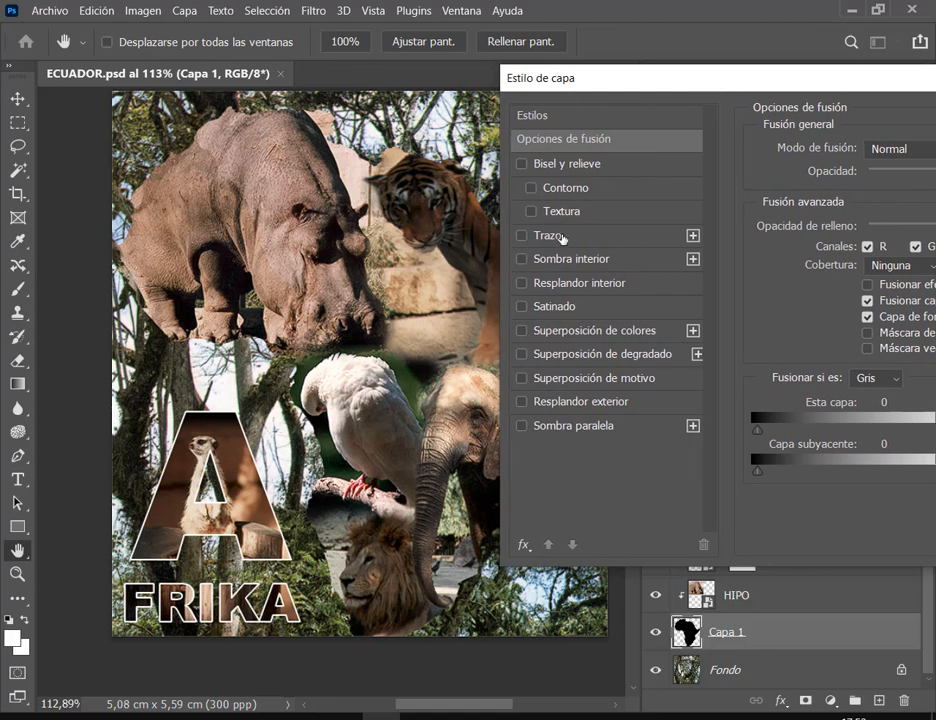
# Try a white Trazo on the Africa shape, compare it with the Collage Afrika.pdf reference, and turn the stroke off again.
pyautogui.click(548, 236)
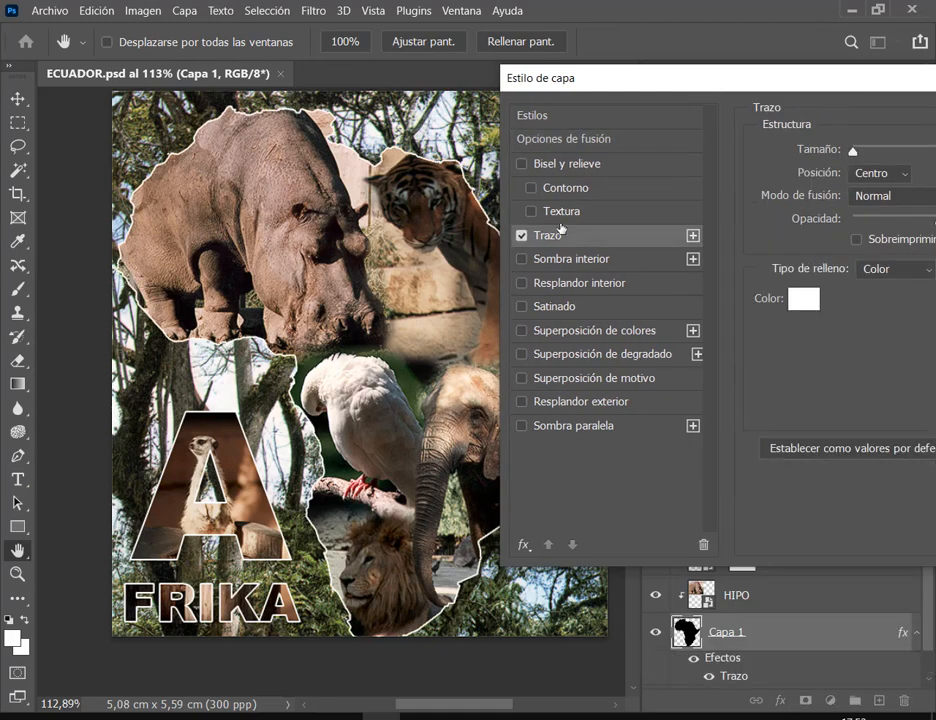
pyautogui.moveTo(564, 79); pyautogui.dragTo(672, 77)
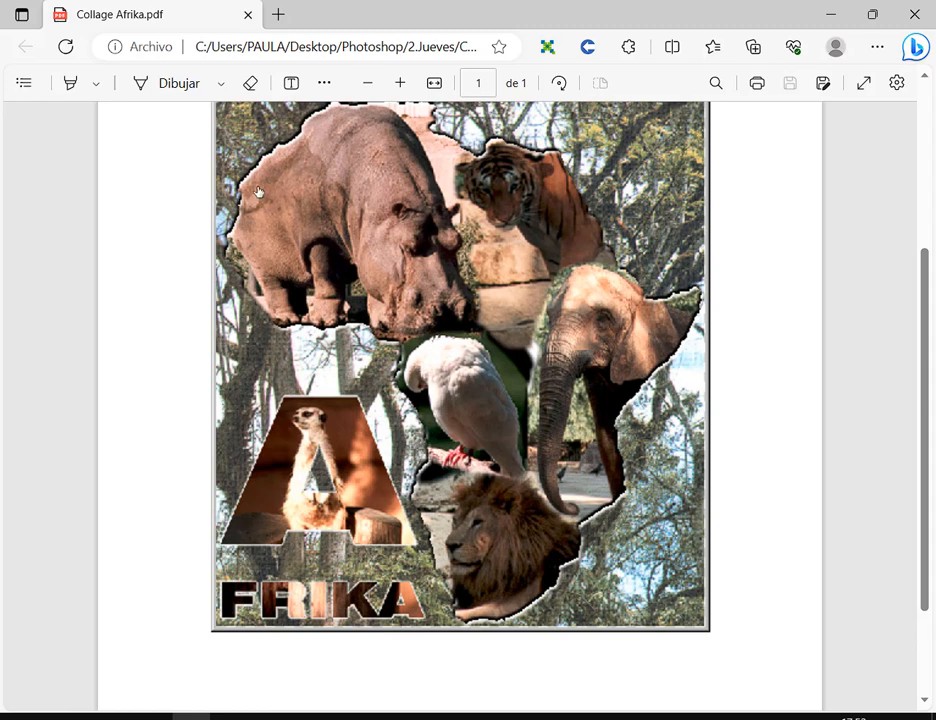
pyautogui.scroll(1, 268, 200)
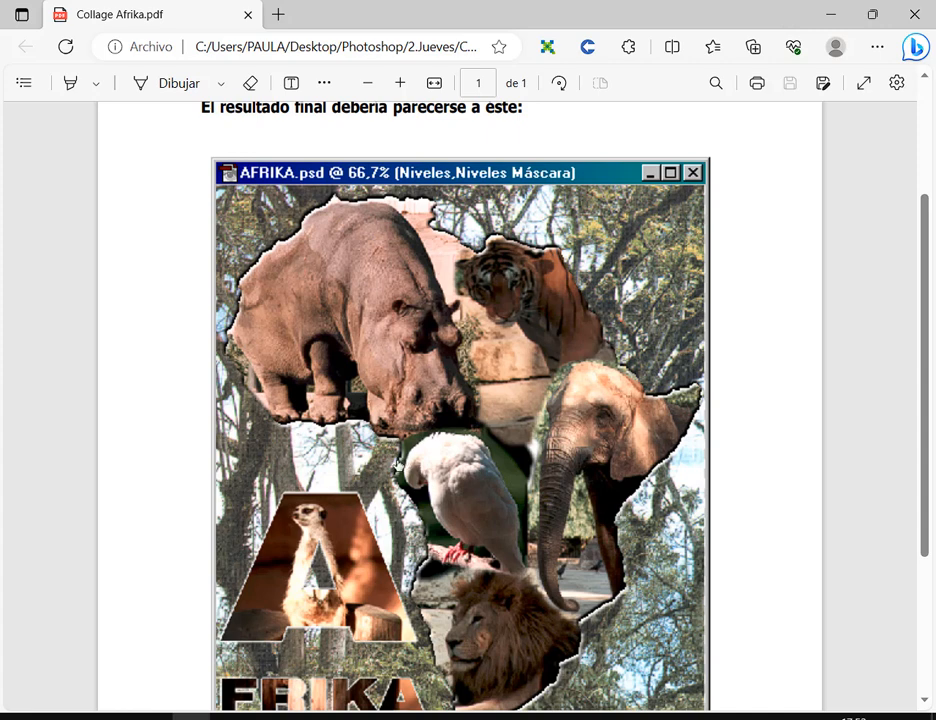
pyautogui.click(831, 14)
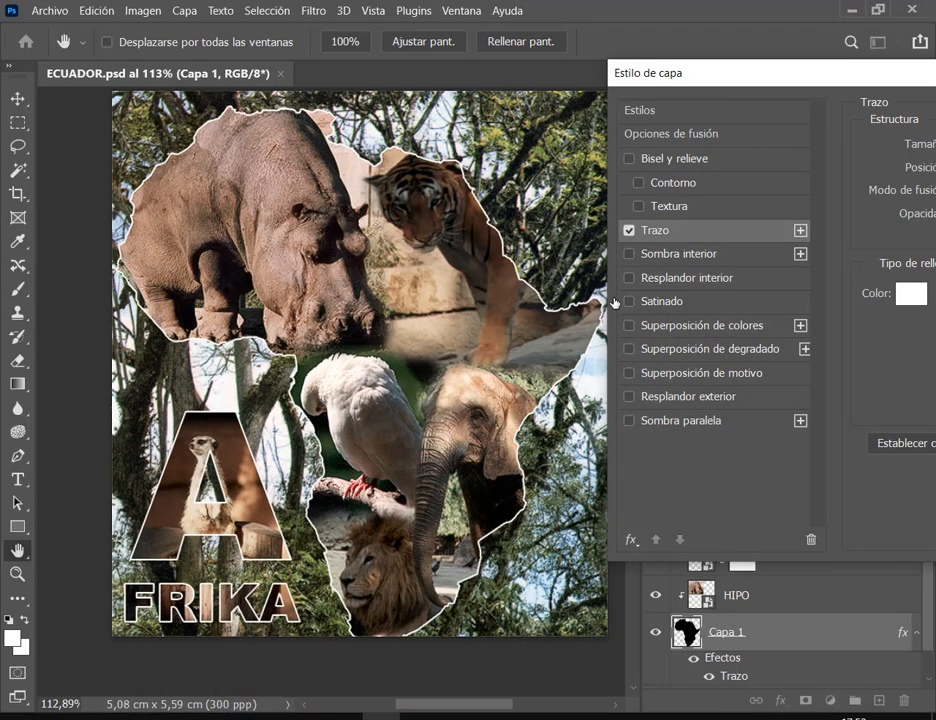
pyautogui.click(628, 231)
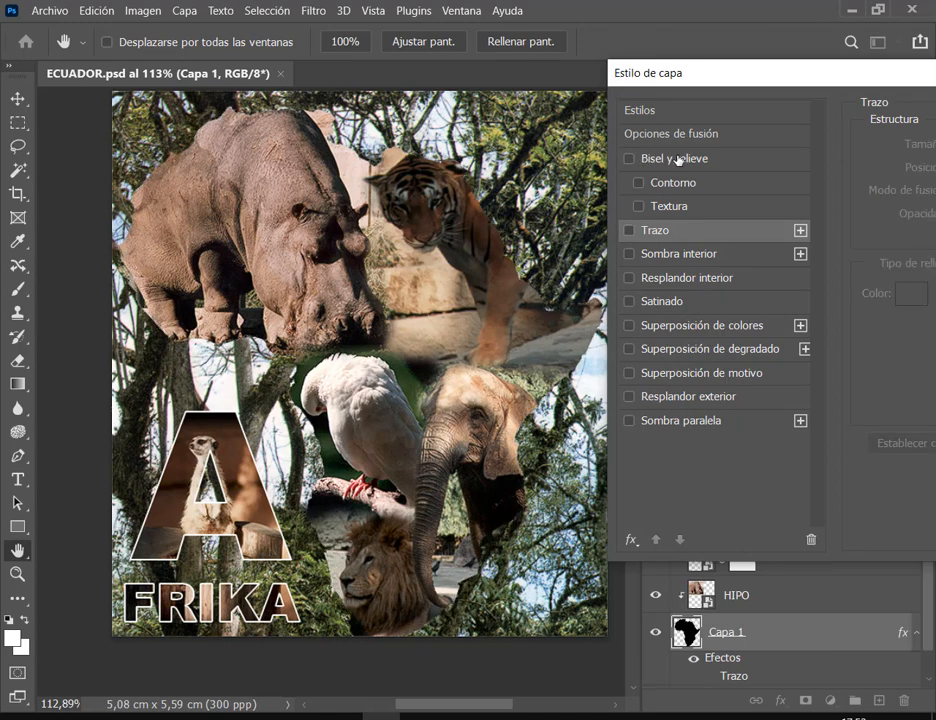
# Enable Bisel y relieve on Capa 1 and inspect its effect along the Africa shape's edge.
pyautogui.click(678, 160)
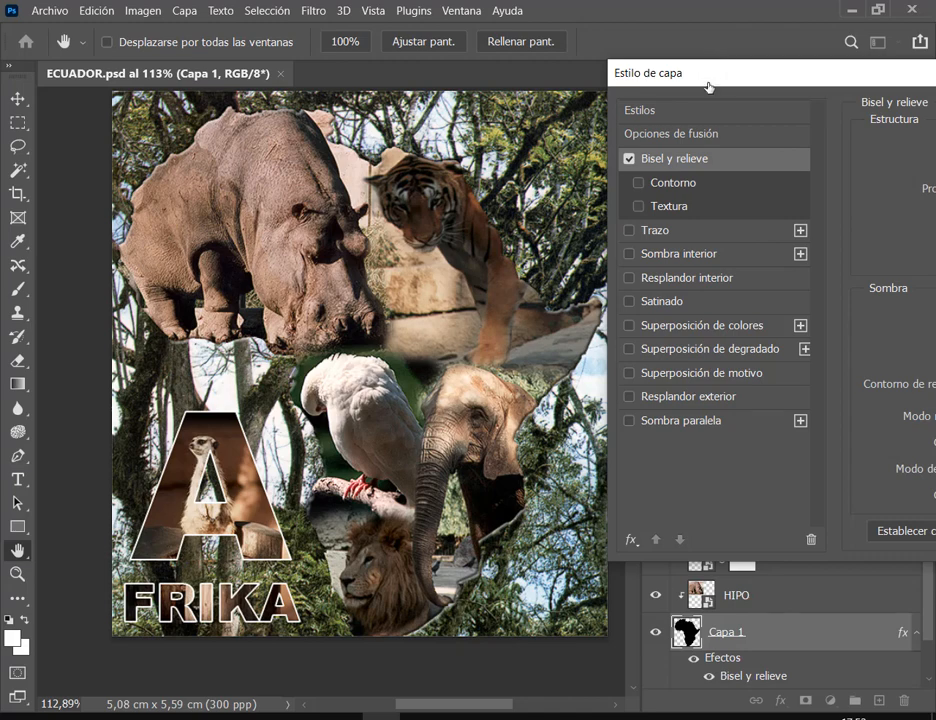
pyautogui.click(490, 539)
pyautogui.click(291, 383)
pyautogui.moveTo(299, 383); pyautogui.dragTo(303, 392)
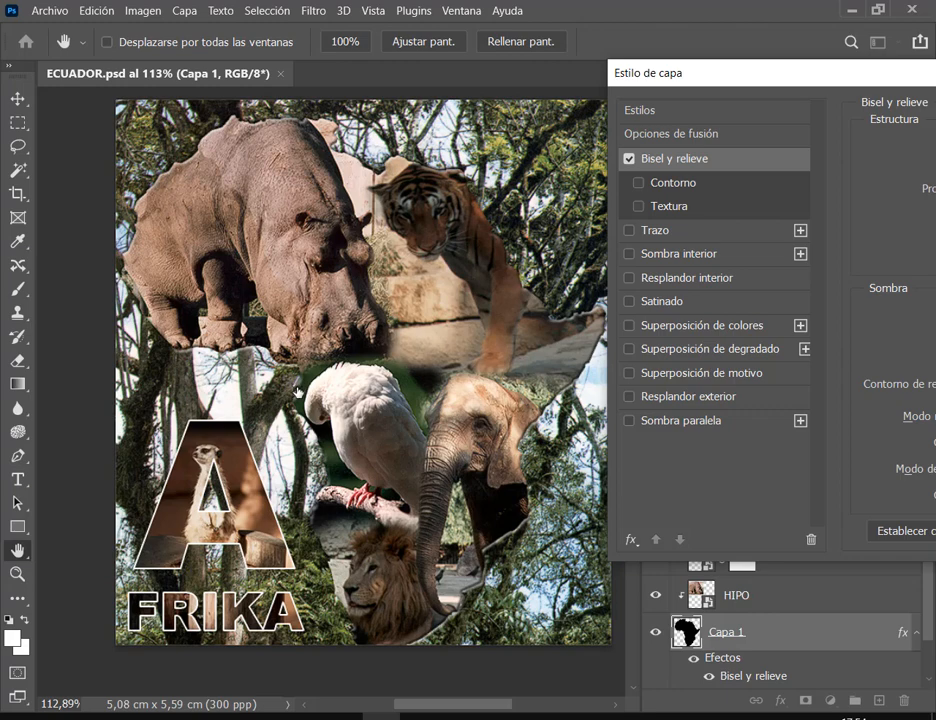
pyautogui.scroll(-1, 297, 392)
pyautogui.scroll(1, 297, 392)
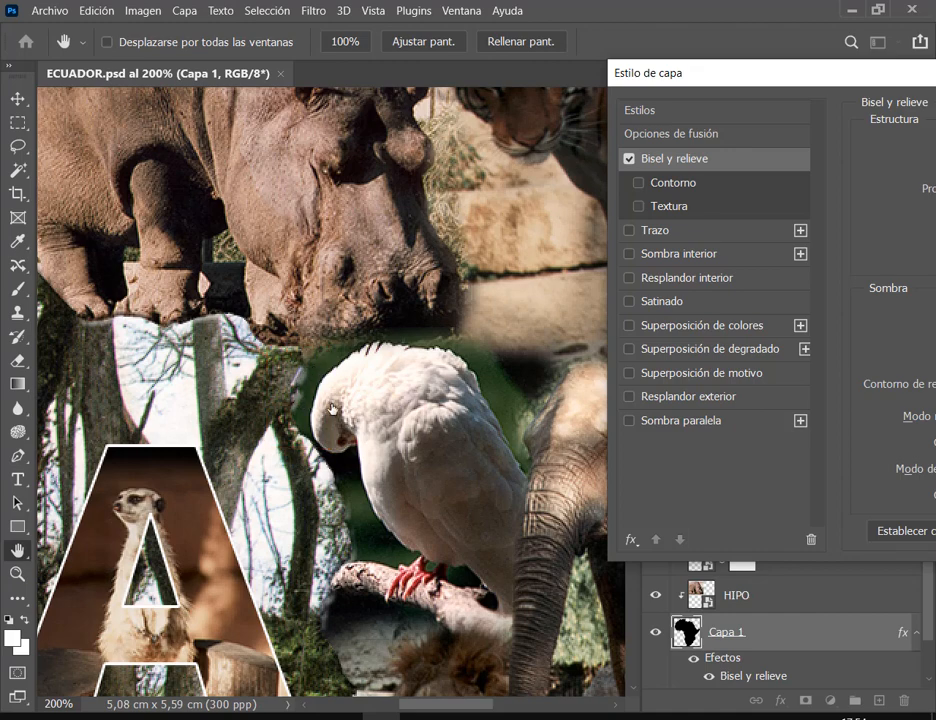
pyautogui.scroll(-1, 360, 388)
# Set the bevel's highlight mode (Modo resaltado) to Normal.
pyautogui.moveTo(829, 80); pyautogui.dragTo(447, 123)
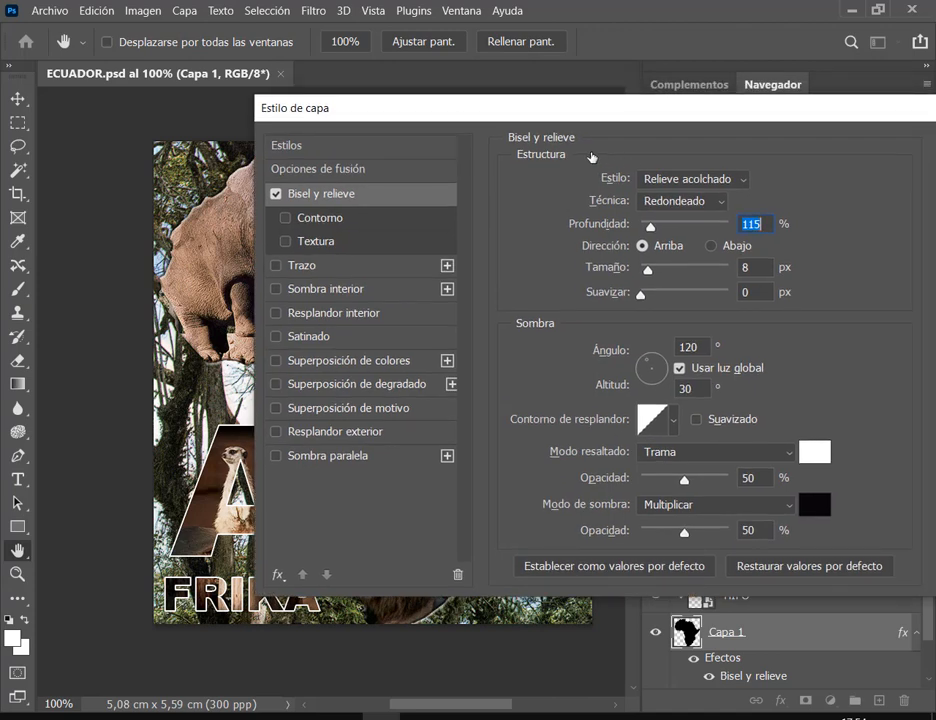
pyautogui.click(656, 186)
pyautogui.moveTo(640, 114); pyautogui.dragTo(794, 45)
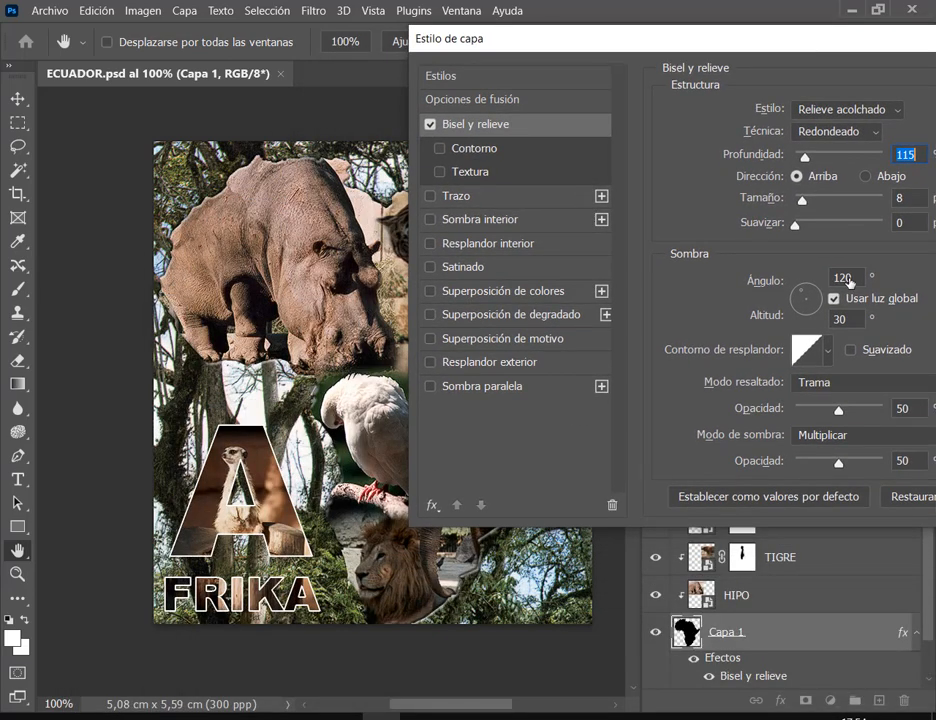
pyautogui.moveTo(701, 371); pyautogui.dragTo(930, 409)
pyautogui.moveTo(728, 42); pyautogui.dragTo(289, 331)
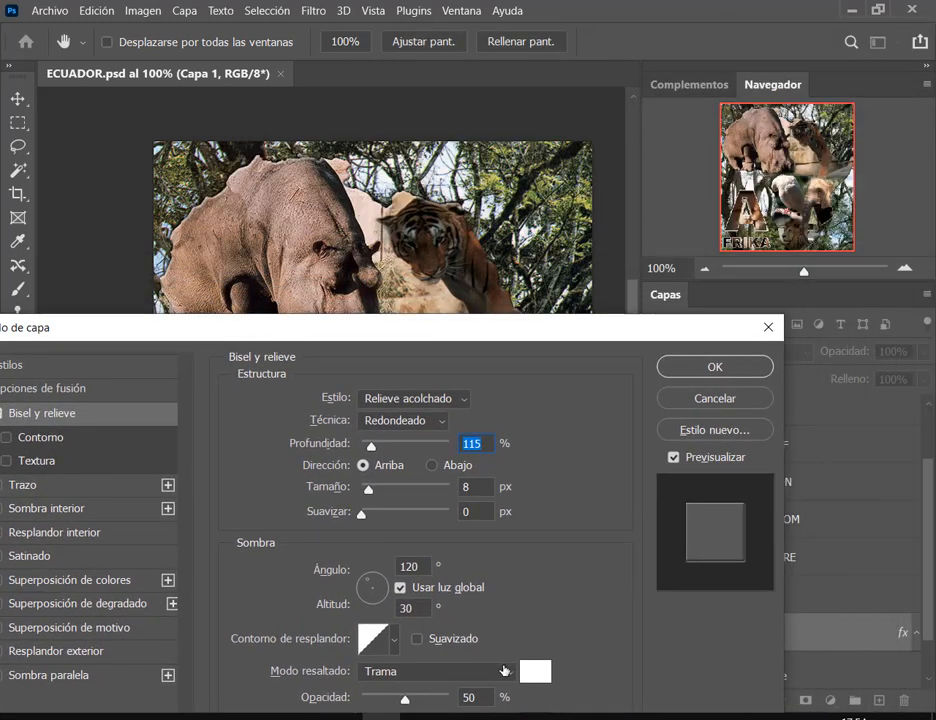
pyautogui.click(505, 671)
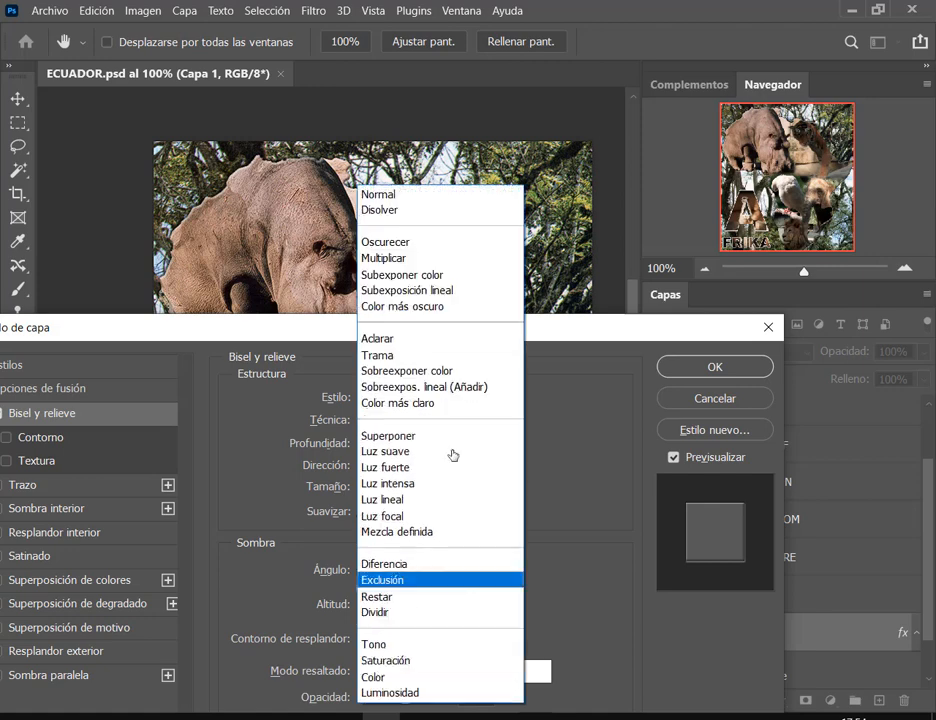
pyautogui.click(408, 196)
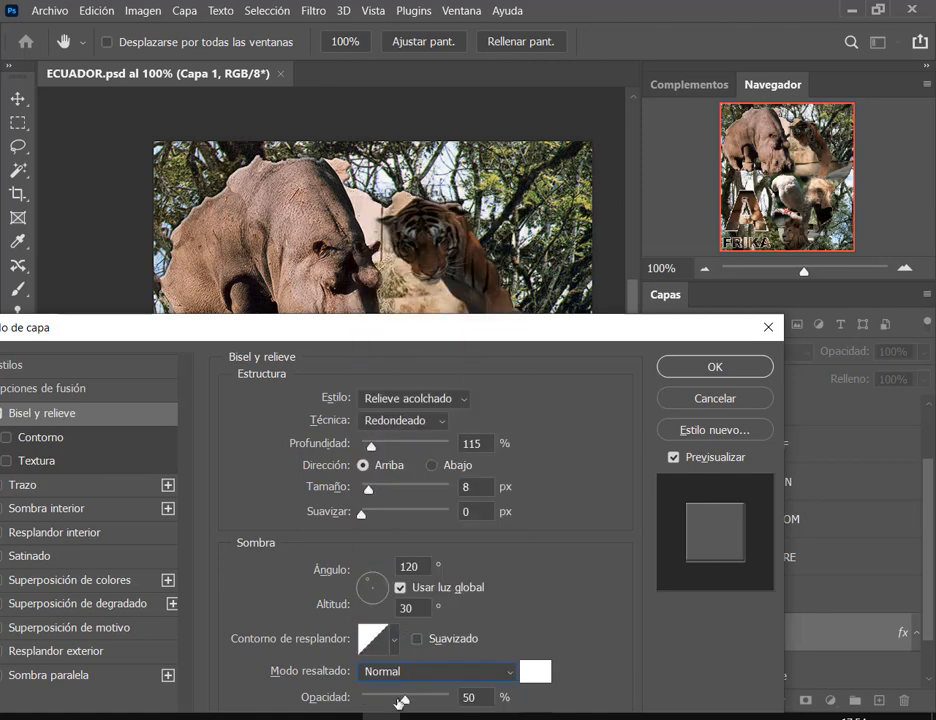
# Try the bevel's highlight opacity at 100%, and settle on 70%.
pyautogui.moveTo(403, 702); pyautogui.dragTo(449, 698)
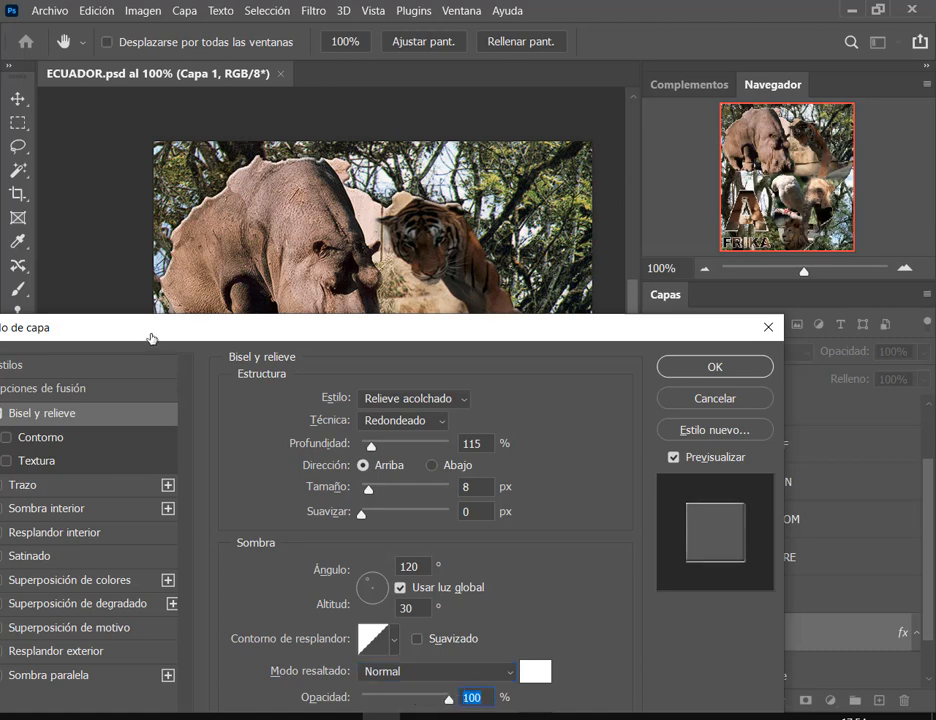
pyautogui.moveTo(150, 331); pyautogui.dragTo(566, 150)
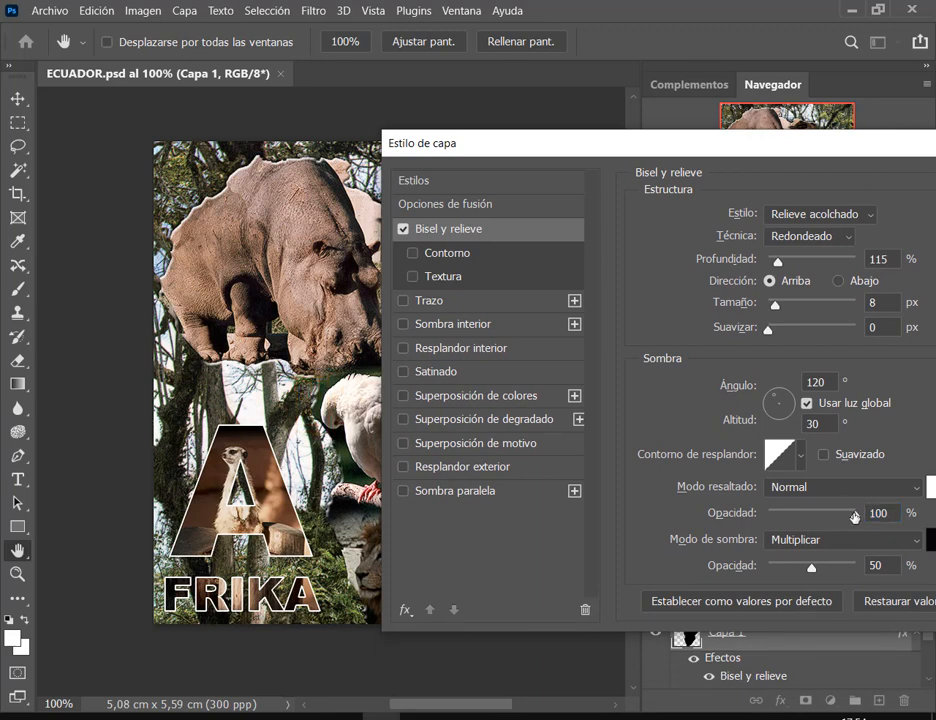
pyautogui.moveTo(855, 516)
pyautogui.mouseDown()
pyautogui.moveTo(819, 512)
pyautogui.moveTo(855, 515)
pyautogui.mouseUp()
pyautogui.doubleClick(890, 519)
pyautogui.moveTo(575, 150)
pyautogui.mouseDown()
pyautogui.moveTo(675, 150)
pyautogui.moveTo(745, 325)
pyautogui.moveTo(584, 168)
pyautogui.mouseUp()
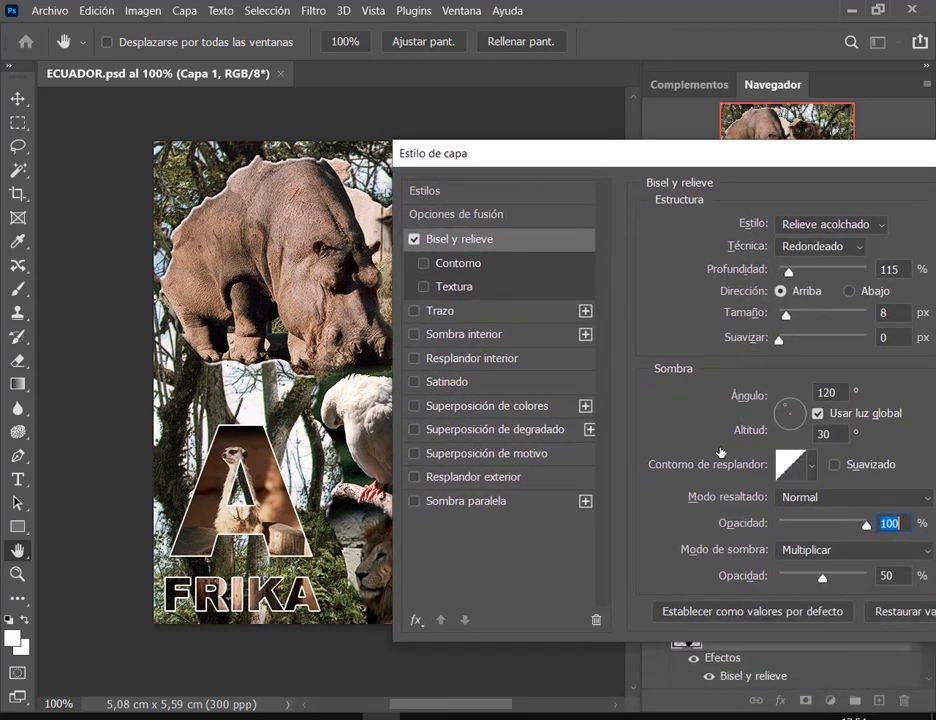
pyautogui.moveTo(864, 531); pyautogui.dragTo(841, 537)
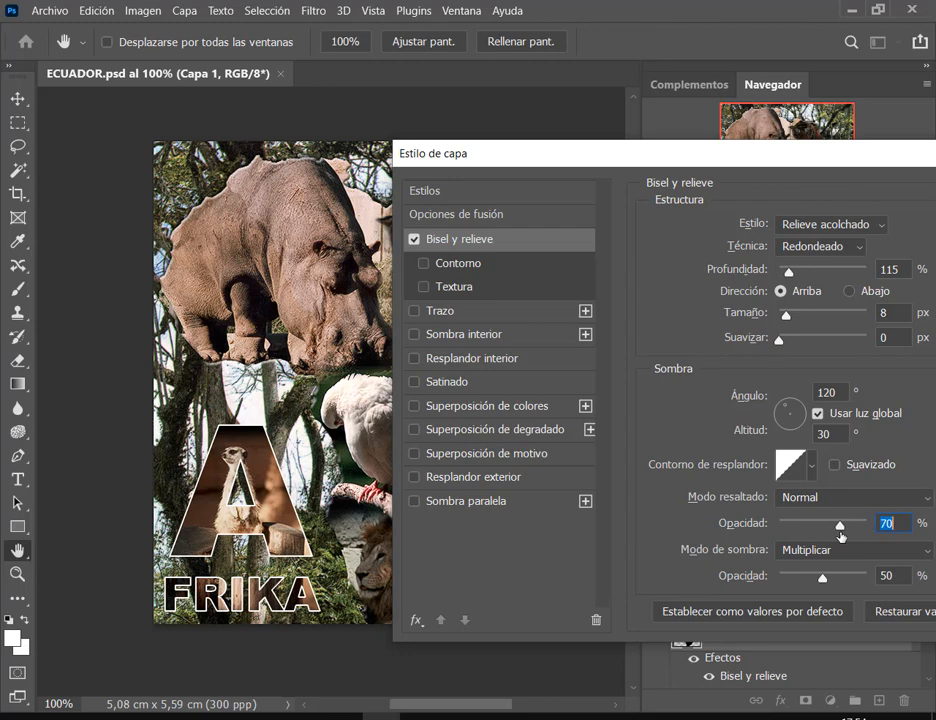
# Try bevel depths (Profundidad) of 22% and 1000%, comparing the edge of the shape around the tiger.
pyautogui.moveTo(679, 165); pyautogui.dragTo(356, 414)
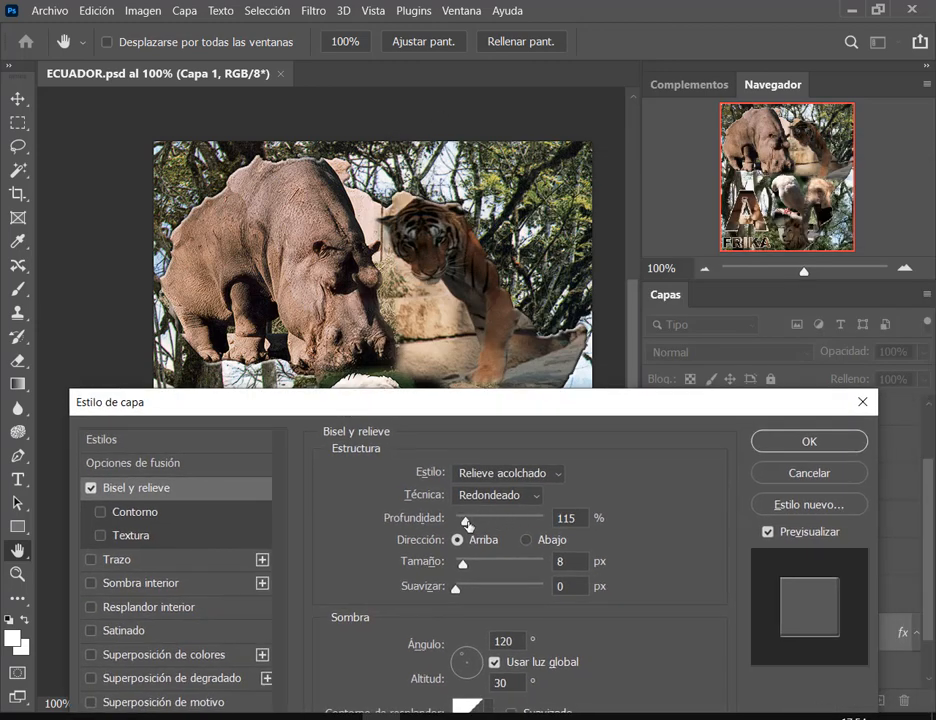
pyautogui.moveTo(468, 525)
pyautogui.mouseDown()
pyautogui.moveTo(485, 524)
pyautogui.moveTo(457, 532)
pyautogui.mouseUp()
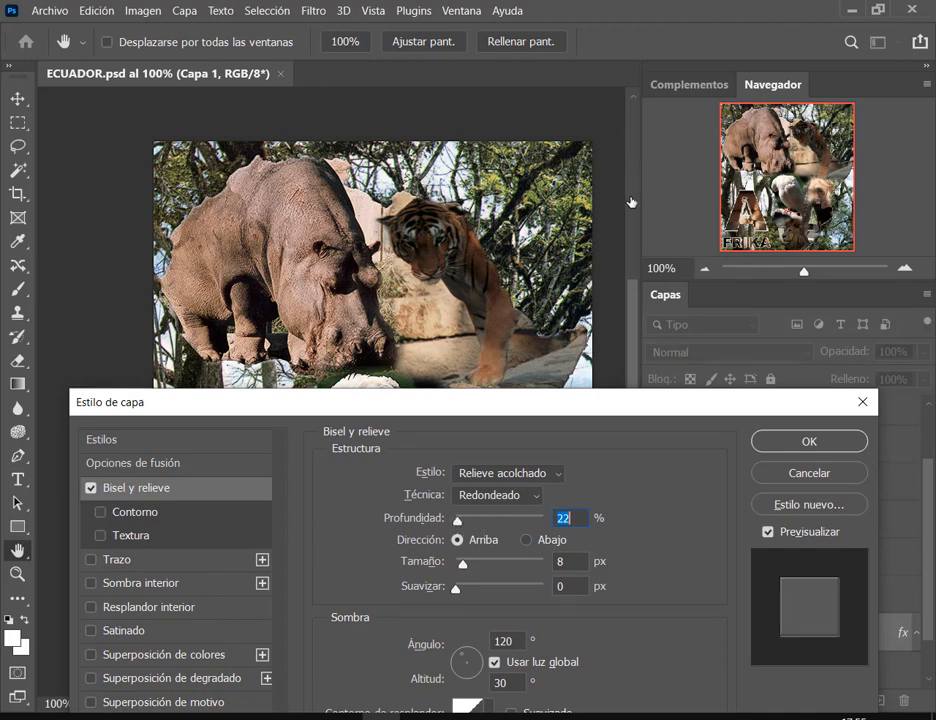
pyautogui.scroll(1, 555, 345)
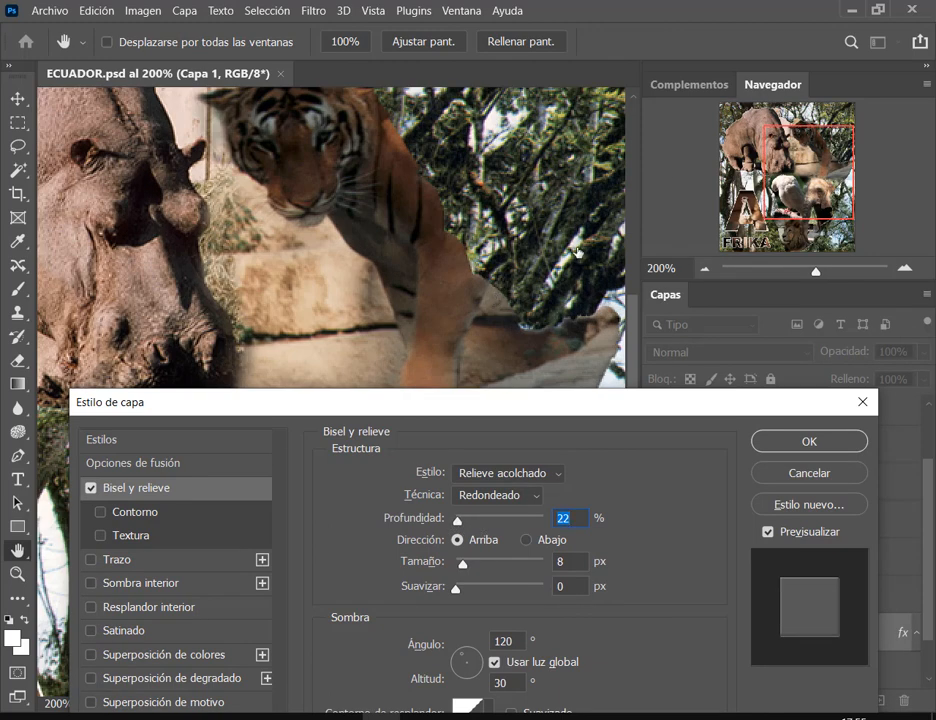
pyautogui.moveTo(402, 245); pyautogui.dragTo(402, 280)
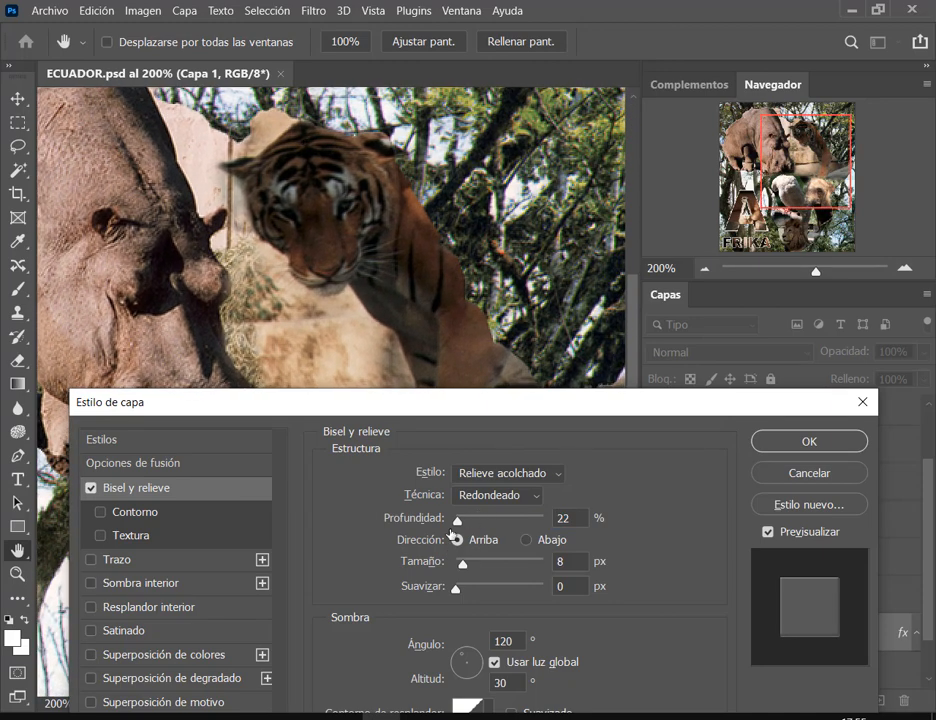
pyautogui.moveTo(458, 521); pyautogui.dragTo(546, 517)
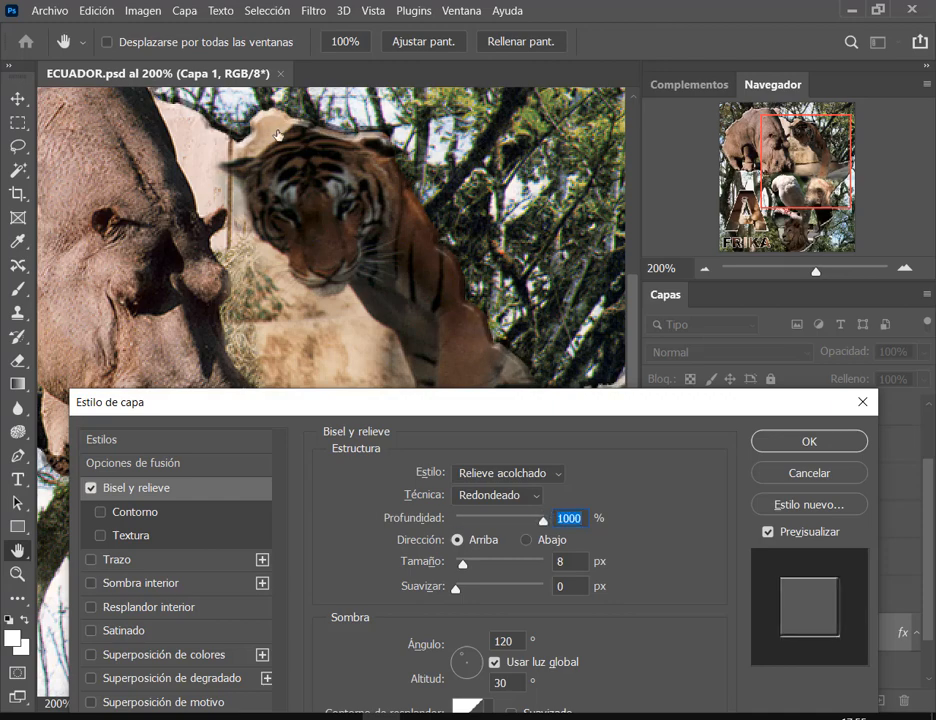
pyautogui.moveTo(268, 155); pyautogui.dragTo(268, 126)
pyautogui.click(258, 122)
pyautogui.scroll(1, 257, 117)
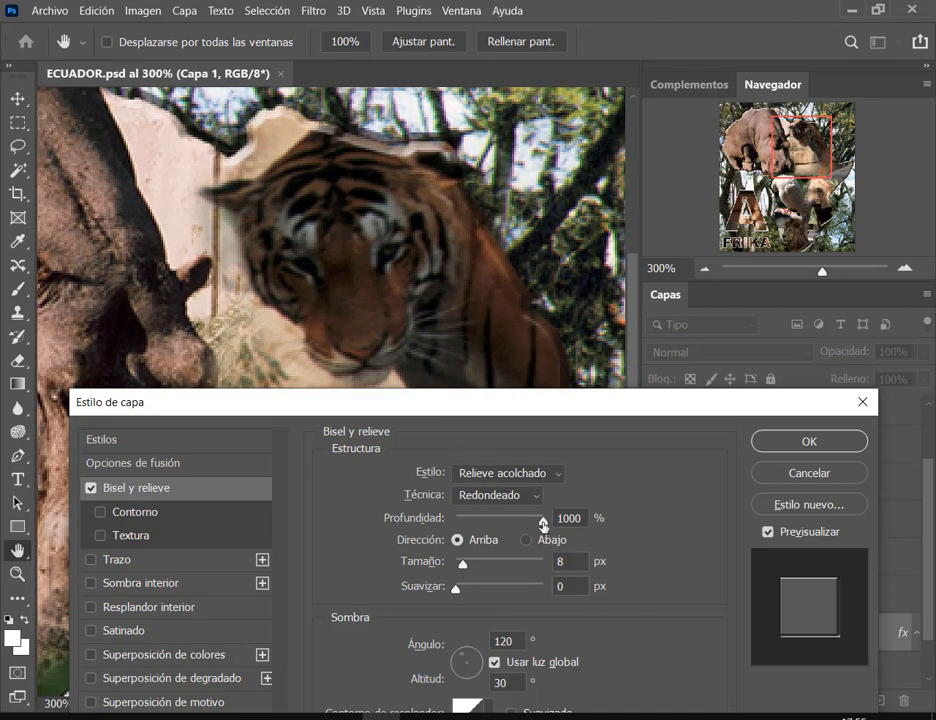
pyautogui.moveTo(543, 524); pyautogui.dragTo(586, 524)
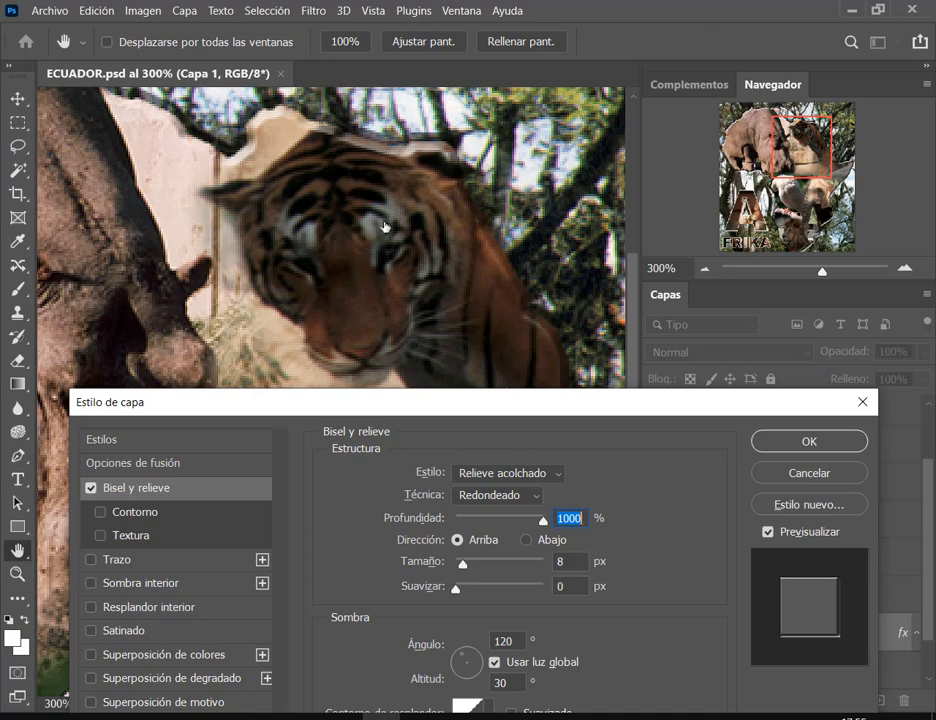
# Set the bevel's Profundidad to 428% and apply the layer style to Capa 1.
pyautogui.moveTo(541, 523); pyautogui.dragTo(493, 524)
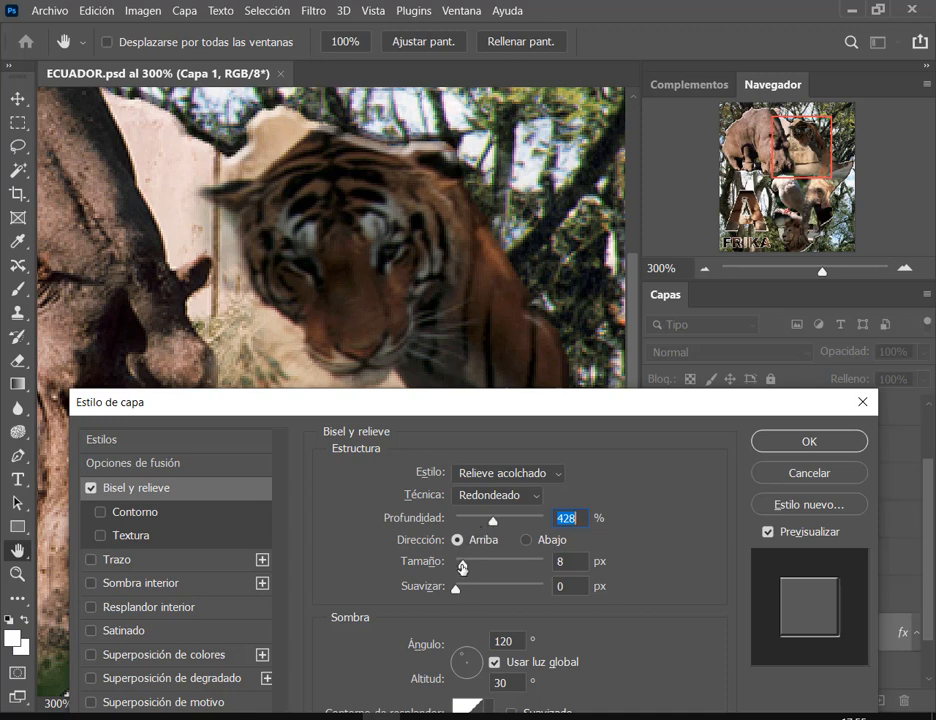
pyautogui.moveTo(462, 567)
pyautogui.mouseDown()
pyautogui.moveTo(479, 575)
pyautogui.moveTo(463, 567)
pyautogui.mouseUp()
pyautogui.click(816, 442)
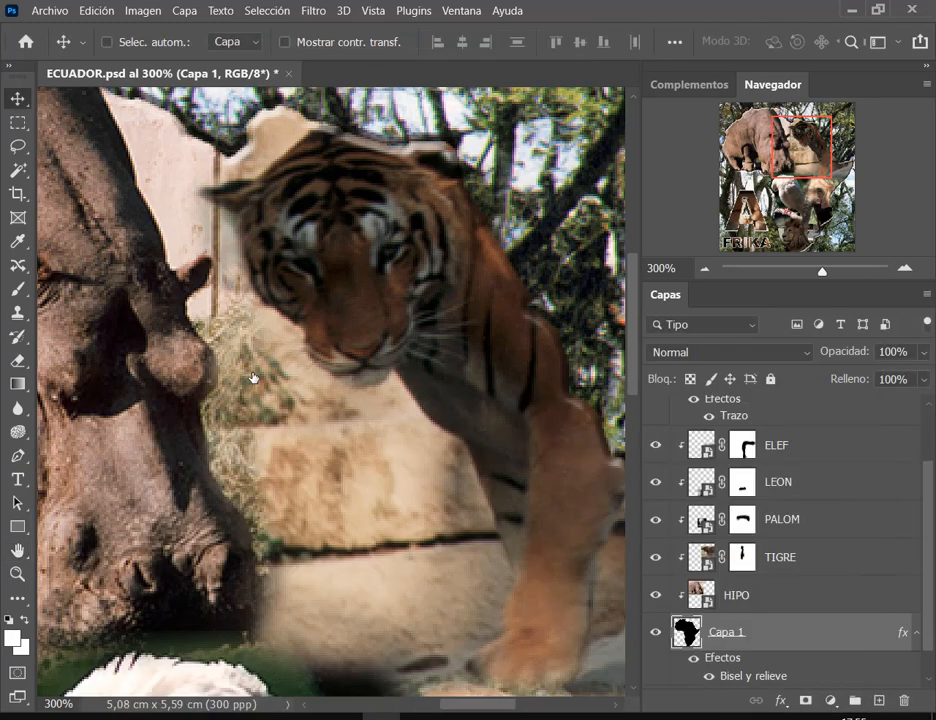
# Review the beveled Africa outline, reopen Capa 1's Bisel y relieve settings, and set Profundidad to 126%.
pyautogui.scroll(-2, 253, 374)
pyautogui.scroll(-3, 255, 372)
pyautogui.scroll(-3, 286, 400)
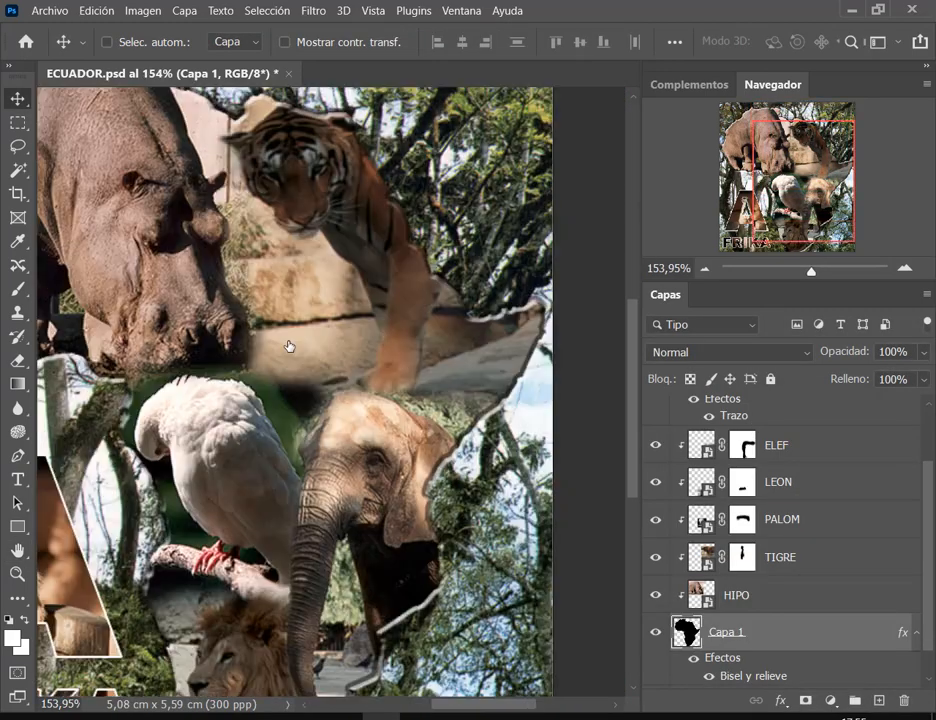
pyautogui.scroll(-2, 282, 338)
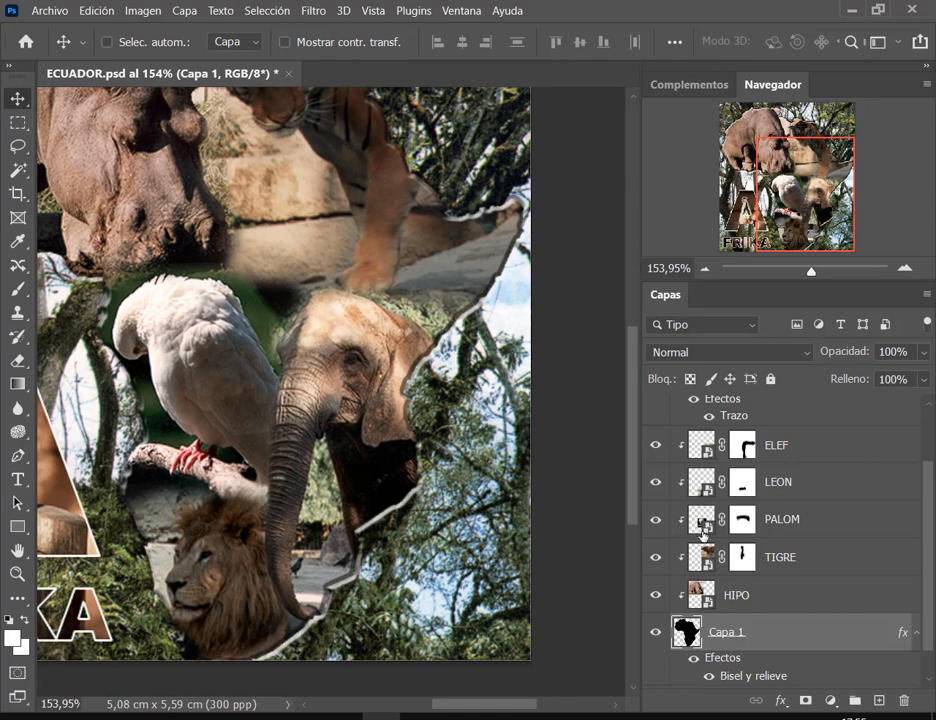
pyautogui.scroll(-1, 836, 506)
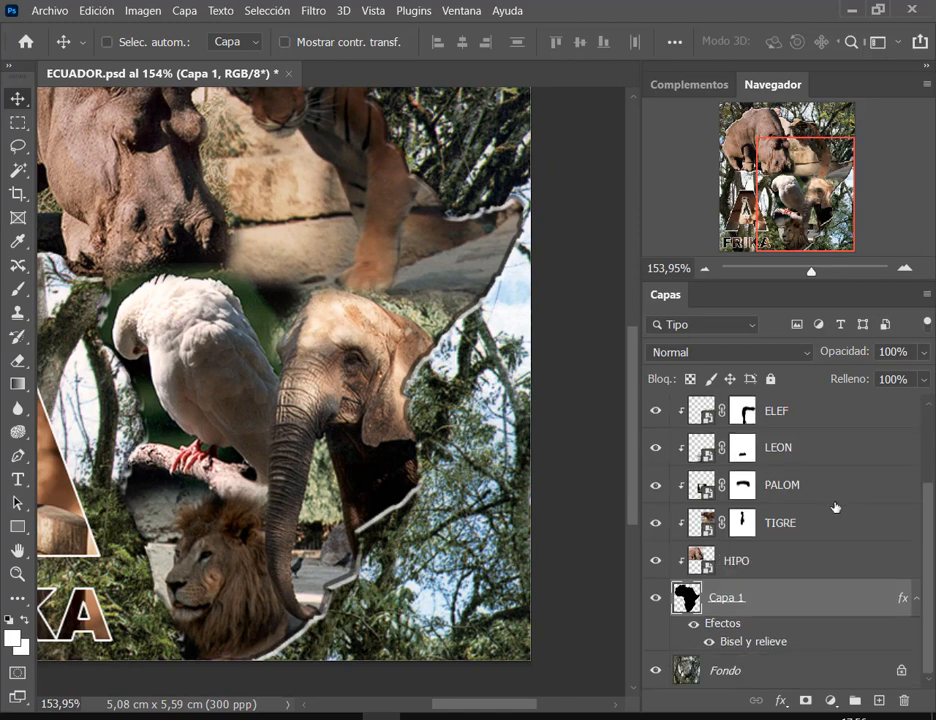
pyautogui.press('ctrl')
pyautogui.doubleClick(780, 643)
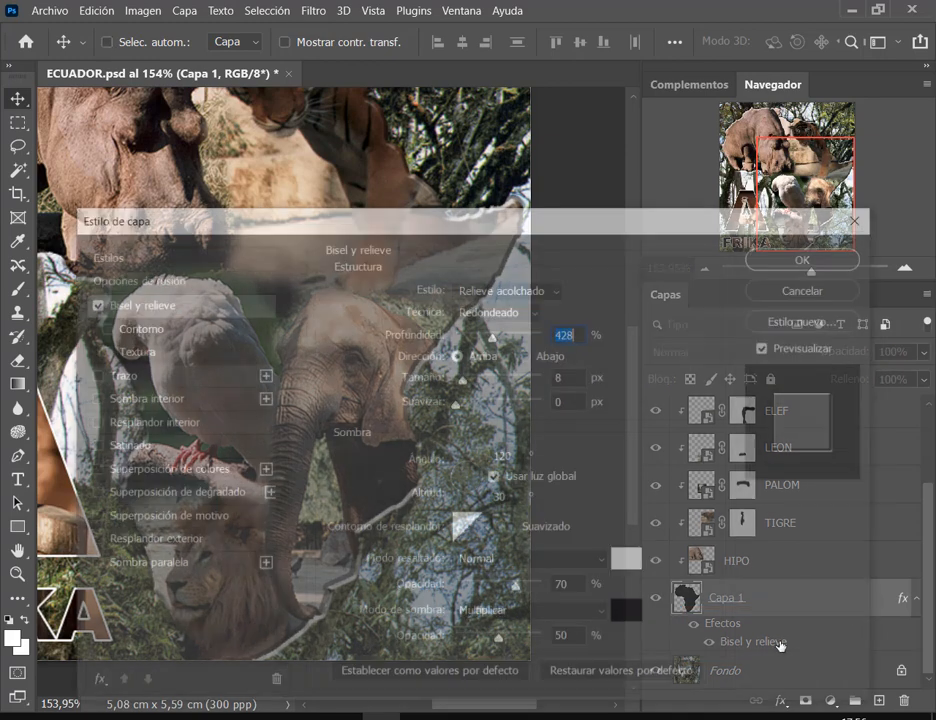
pyautogui.moveTo(426, 223); pyautogui.dragTo(663, 65)
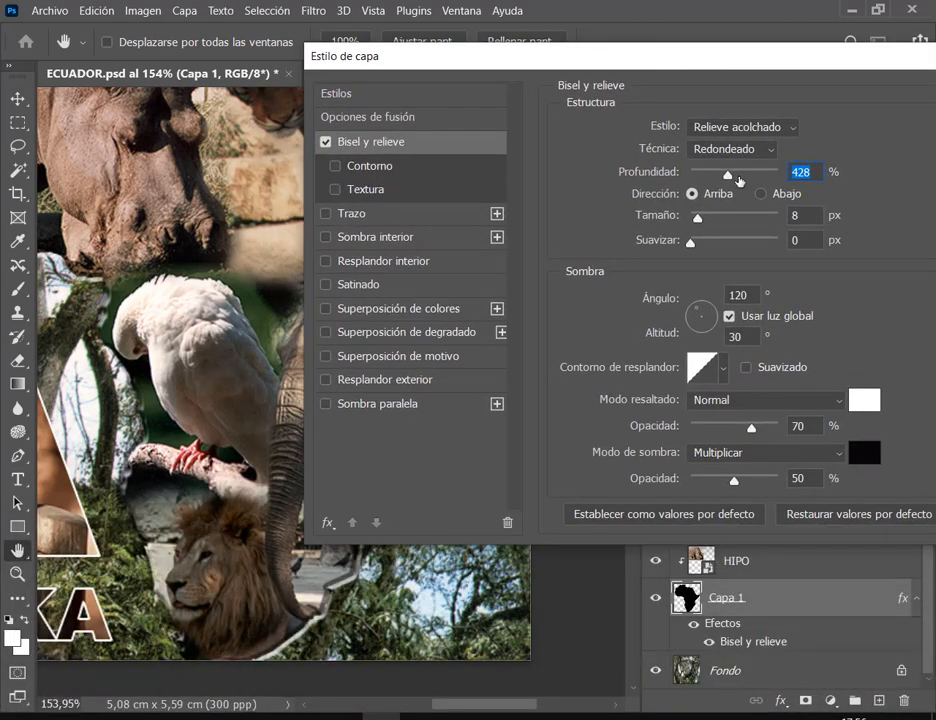
pyautogui.moveTo(727, 175); pyautogui.dragTo(701, 178)
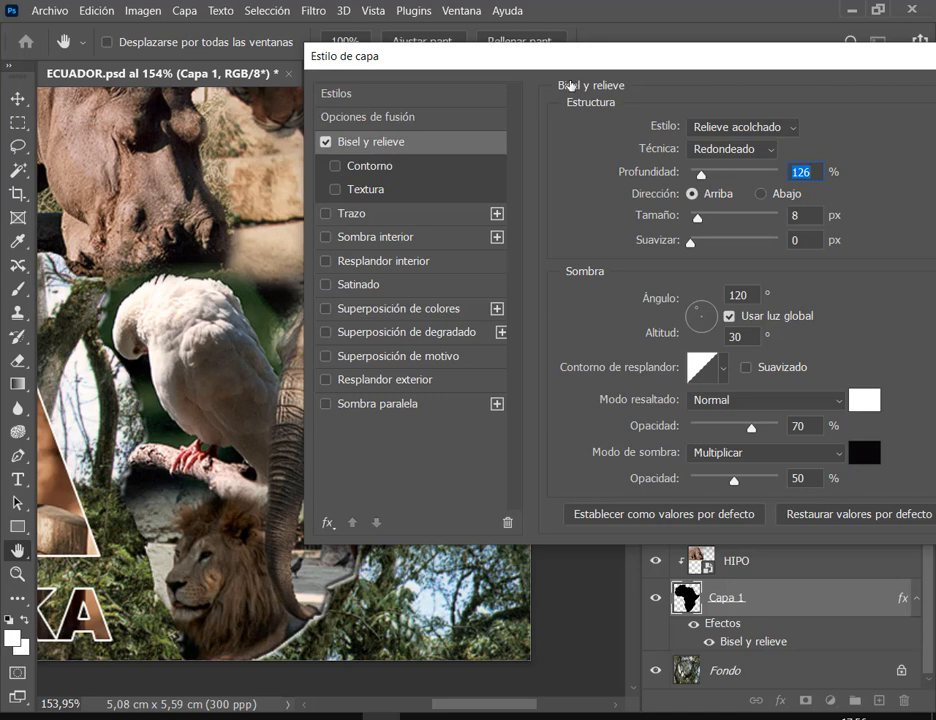
# Set the bevel's Suavizar to 3 px and check the shape's edge around the dialog.
pyautogui.moveTo(565, 65); pyautogui.dragTo(723, 65)
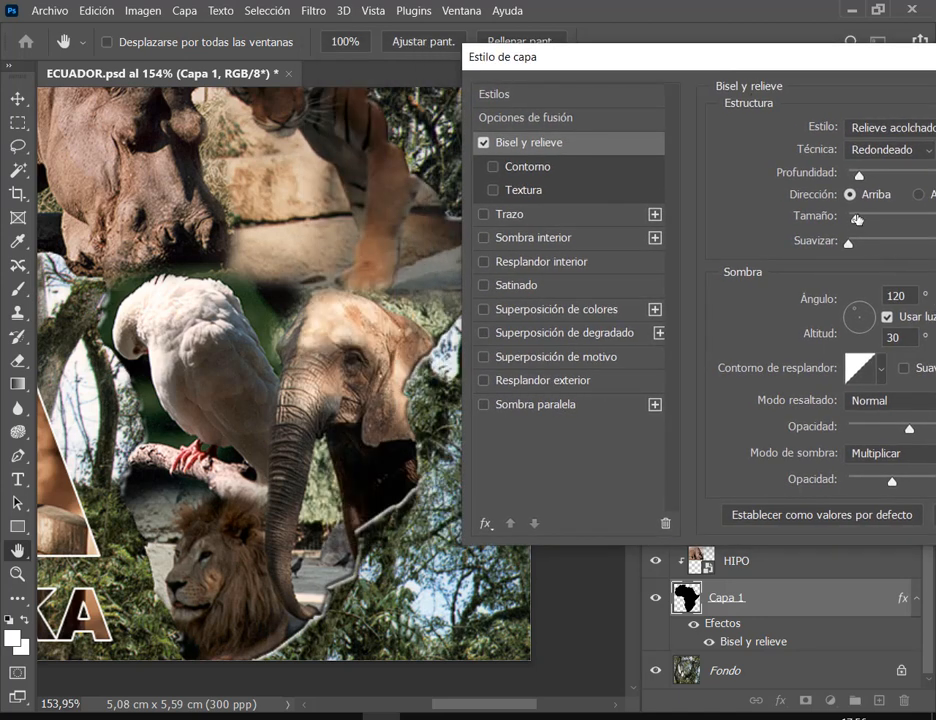
pyautogui.moveTo(856, 223)
pyautogui.mouseDown()
pyautogui.moveTo(856, 245)
pyautogui.moveTo(880, 249)
pyautogui.moveTo(848, 244)
pyautogui.moveTo(863, 246)
pyautogui.mouseUp()
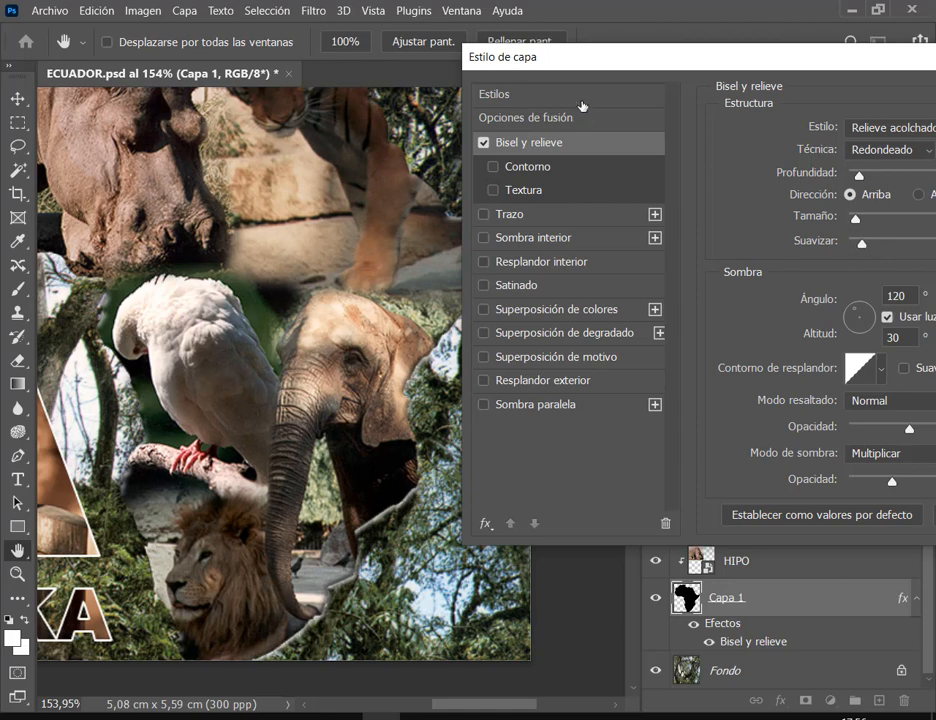
pyautogui.moveTo(631, 58); pyautogui.dragTo(244, 366)
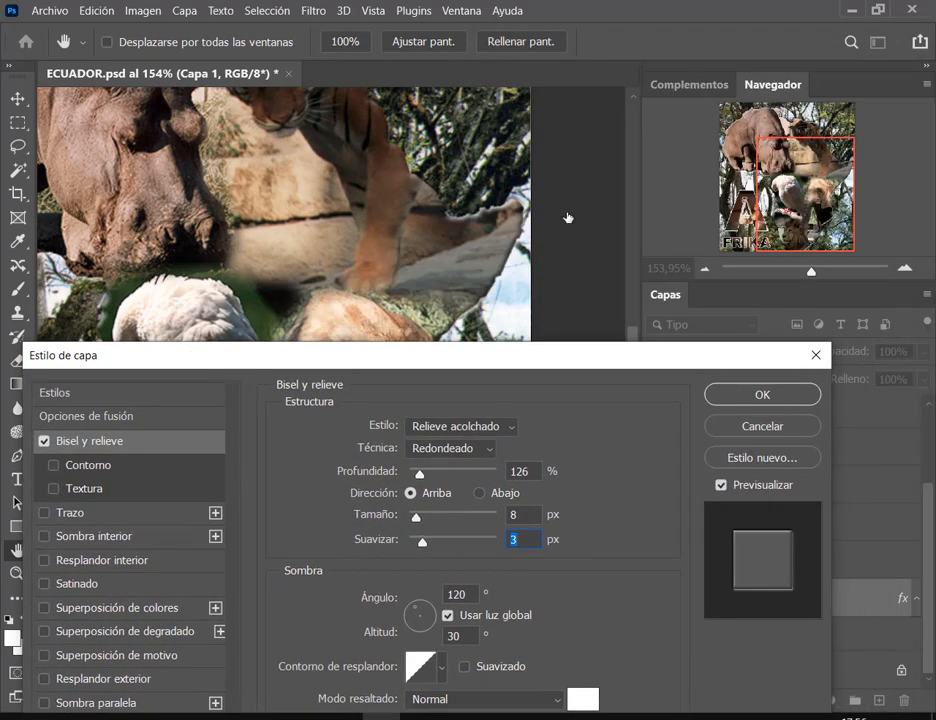
# Try the bevel styles Inglete exterior, Inglete interior and Relieve on the Africa shape's edge.
pyautogui.moveTo(524, 262); pyautogui.dragTo(440, 200)
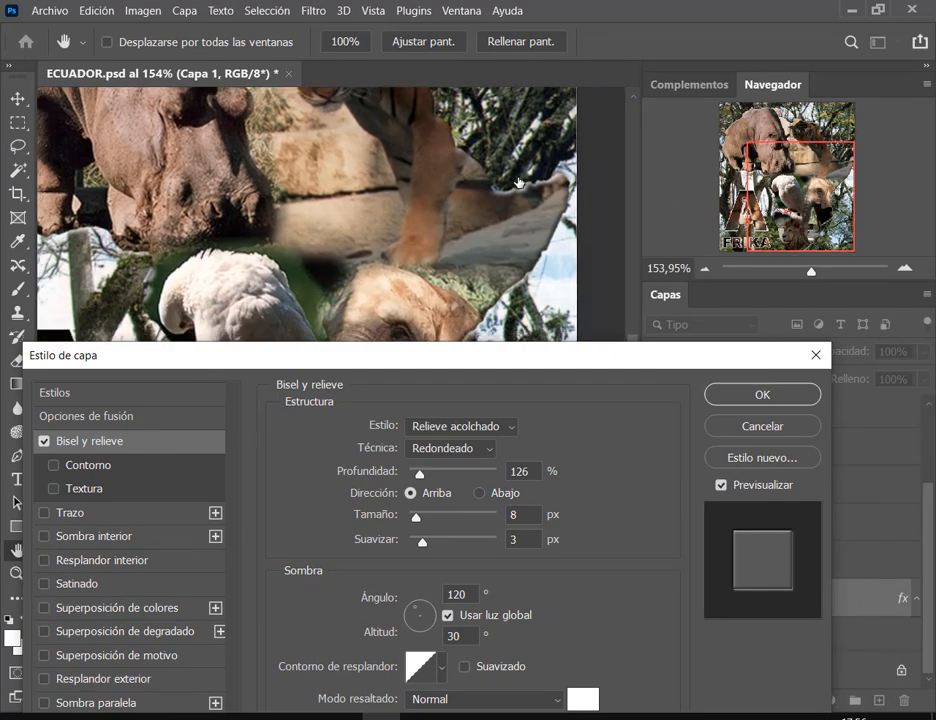
pyautogui.click(462, 433)
pyautogui.click(464, 447)
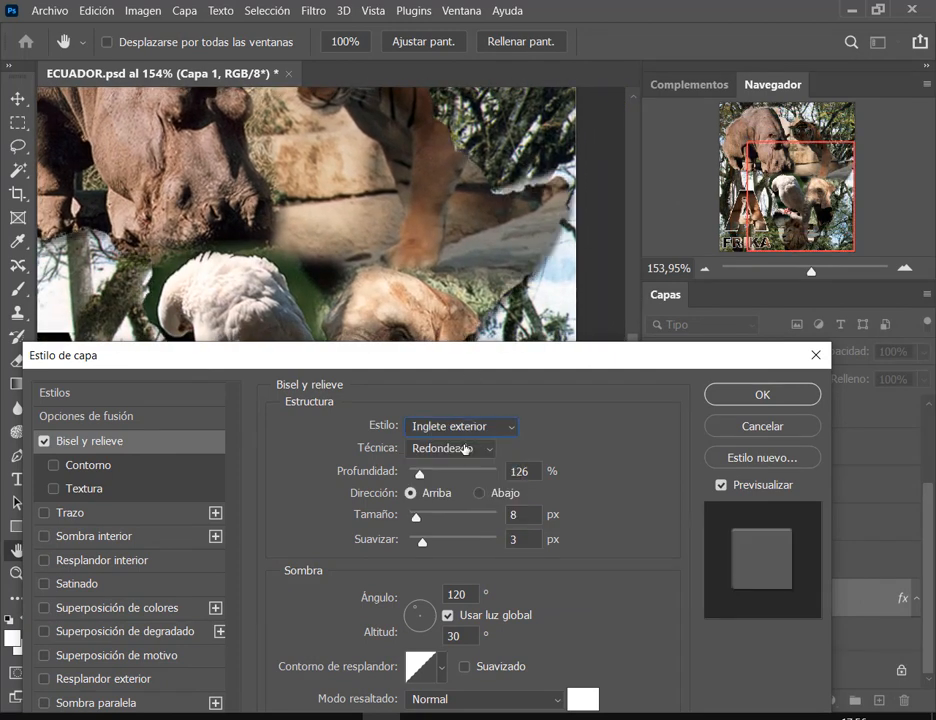
pyautogui.click(469, 441)
pyautogui.click(476, 466)
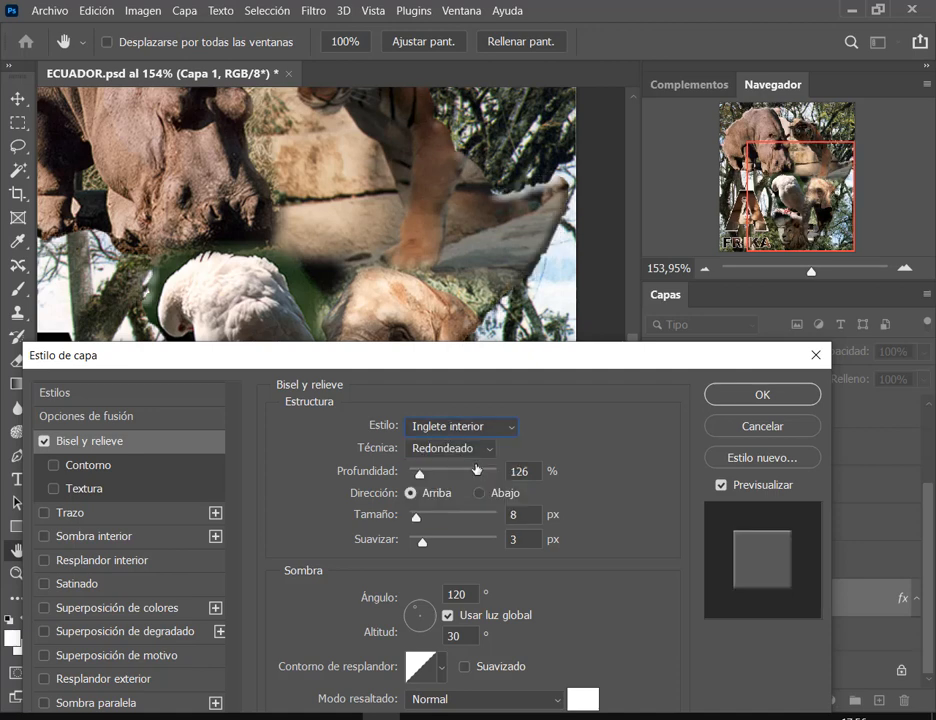
pyautogui.click(487, 456)
pyautogui.click(485, 449)
pyautogui.click(487, 426)
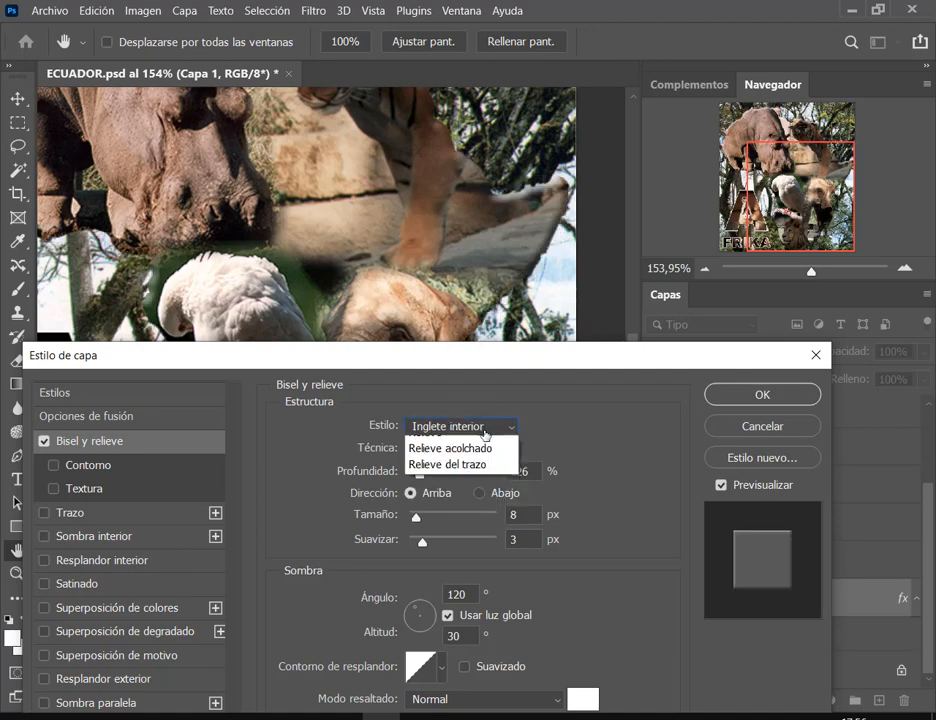
pyautogui.click(453, 478)
# Compare the bevel styles Relieve acolchado and Relieve del trazo, and set Estilo back to Relieve acolchado.
pyautogui.click(465, 426)
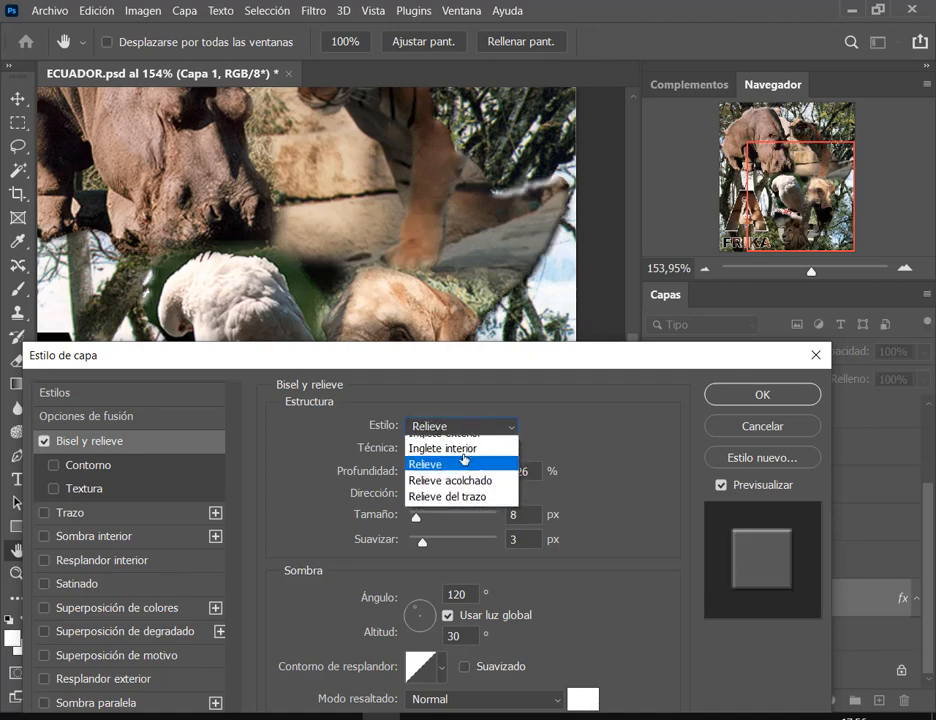
pyautogui.click(471, 493)
pyautogui.click(476, 426)
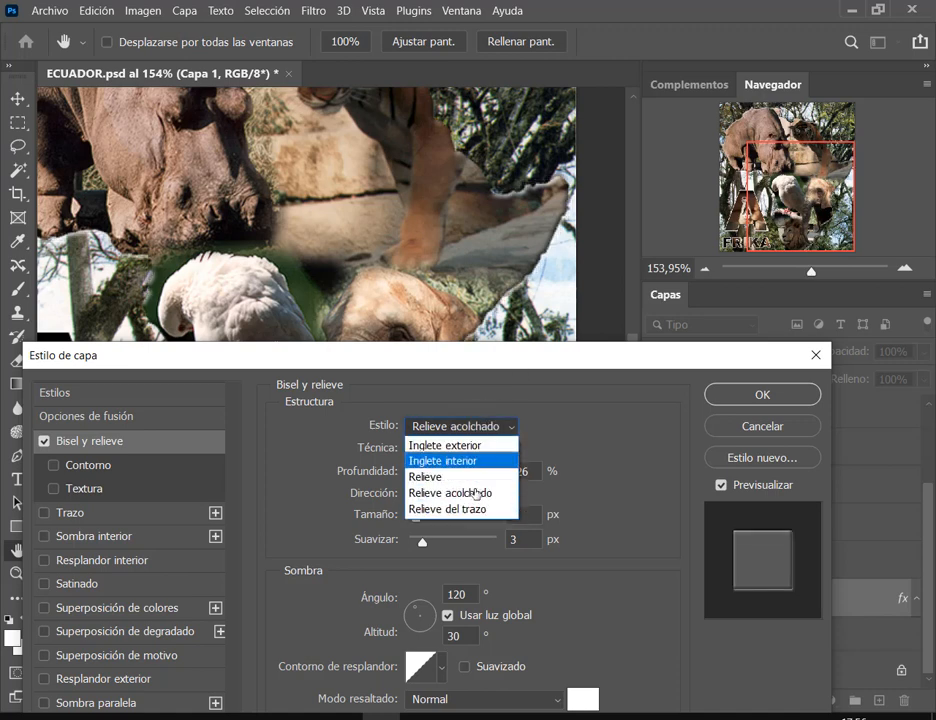
pyautogui.click(470, 510)
pyautogui.click(484, 428)
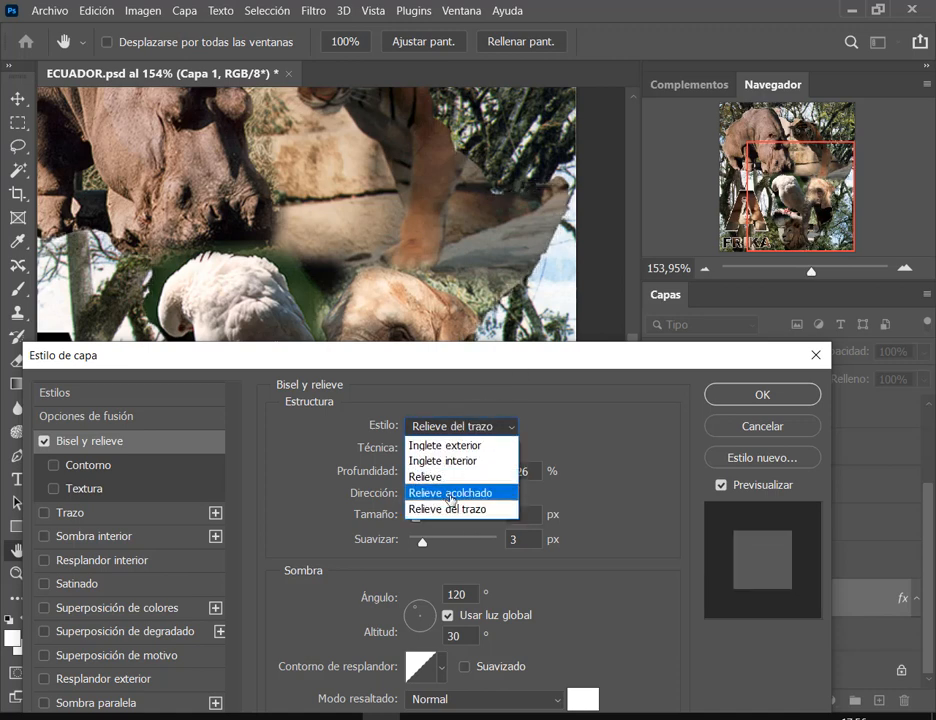
pyautogui.click(465, 493)
# Try the bevel techniques Cincel duro and Cincel blando along the lower Africa outline, and return Técnica to Redondeado.
pyautogui.scroll(-6, 533, 224)
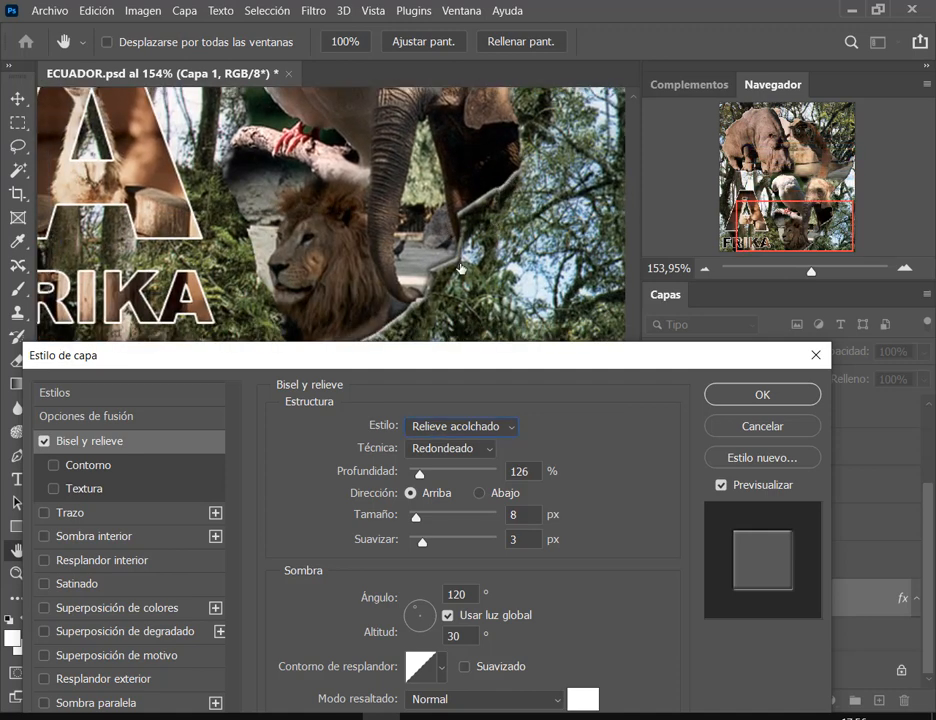
pyautogui.moveTo(460, 268); pyautogui.dragTo(493, 257)
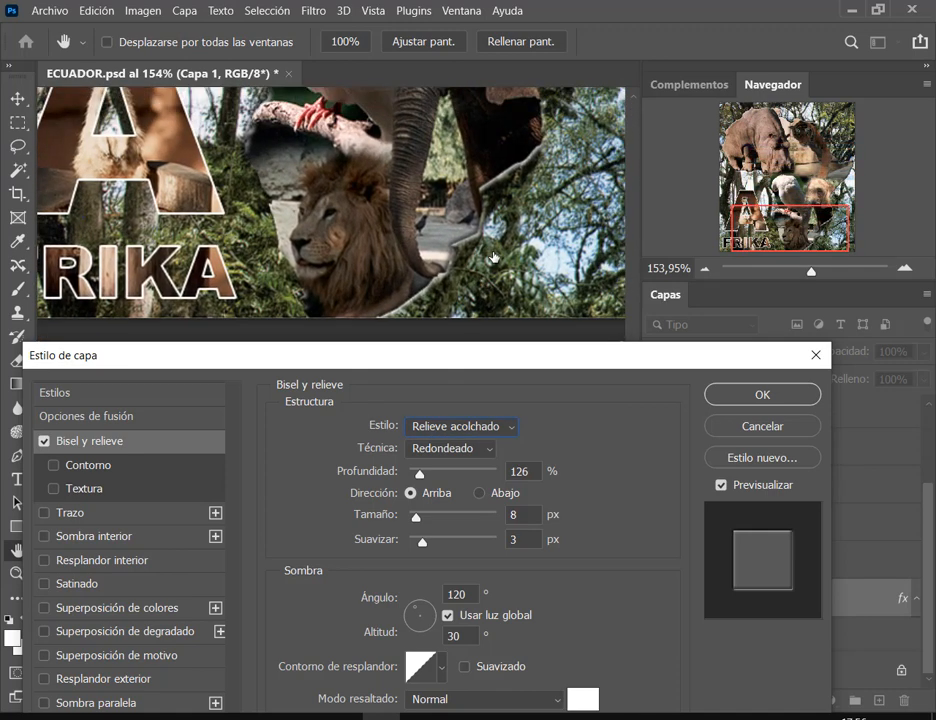
pyautogui.click(475, 449)
pyautogui.click(460, 483)
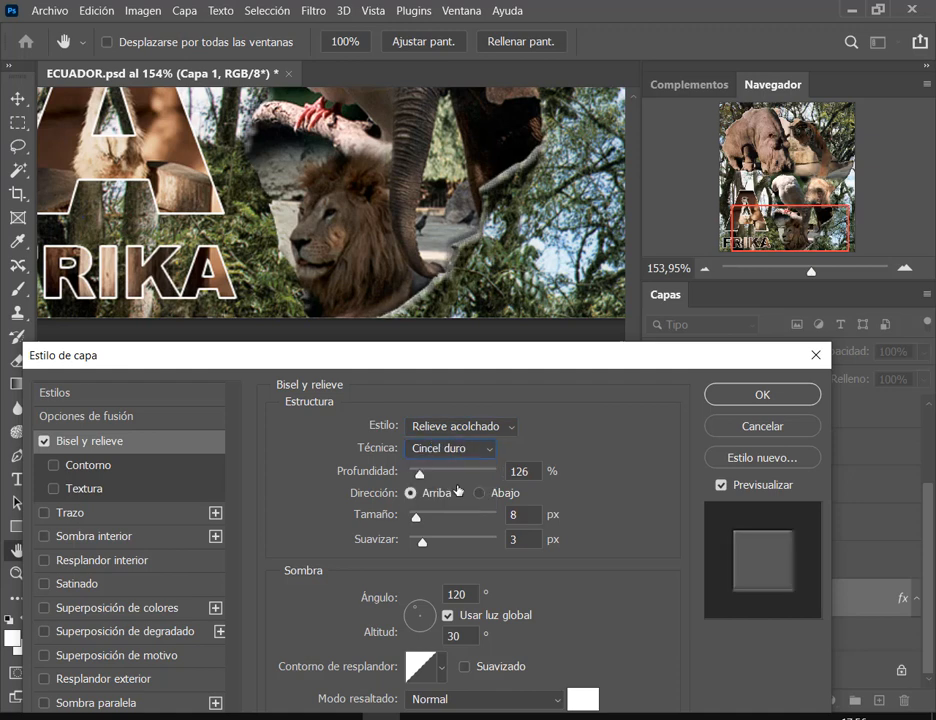
pyautogui.click(476, 451)
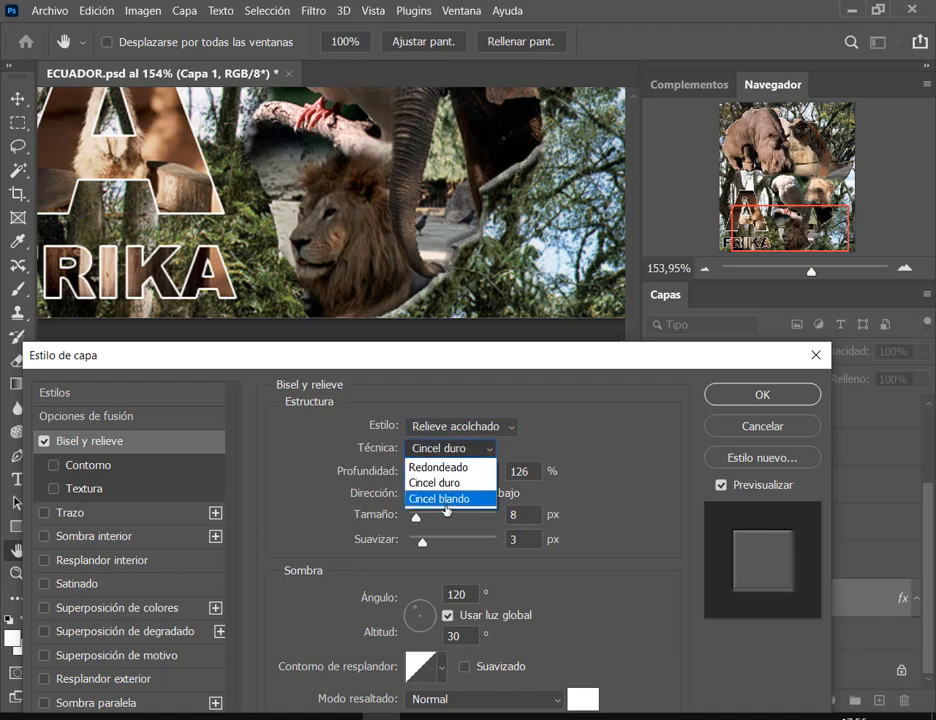
pyautogui.click(447, 499)
pyautogui.click(451, 459)
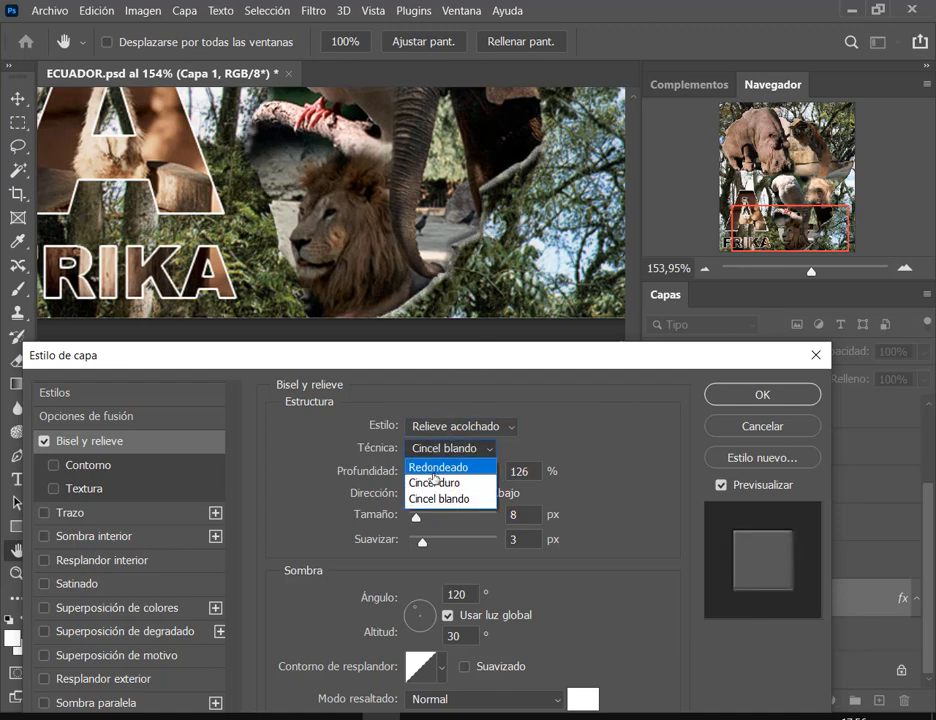
pyautogui.click(442, 465)
# Check the beveled edge across the collage and apply the layer style to Capa 1.
pyautogui.scroll(10, 386, 214)
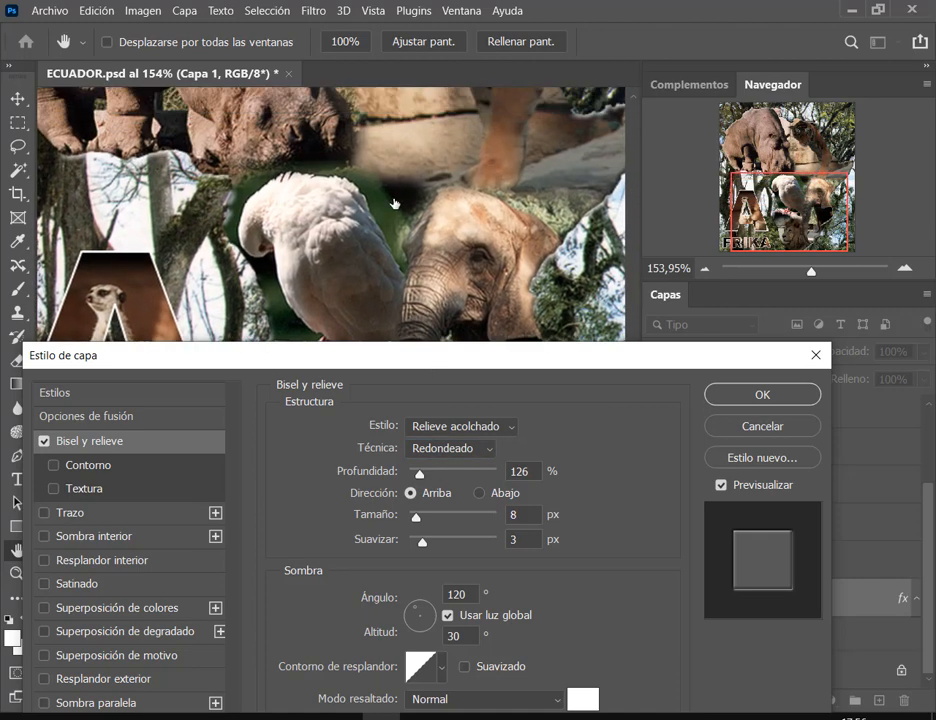
pyautogui.scroll(-5, 386, 214)
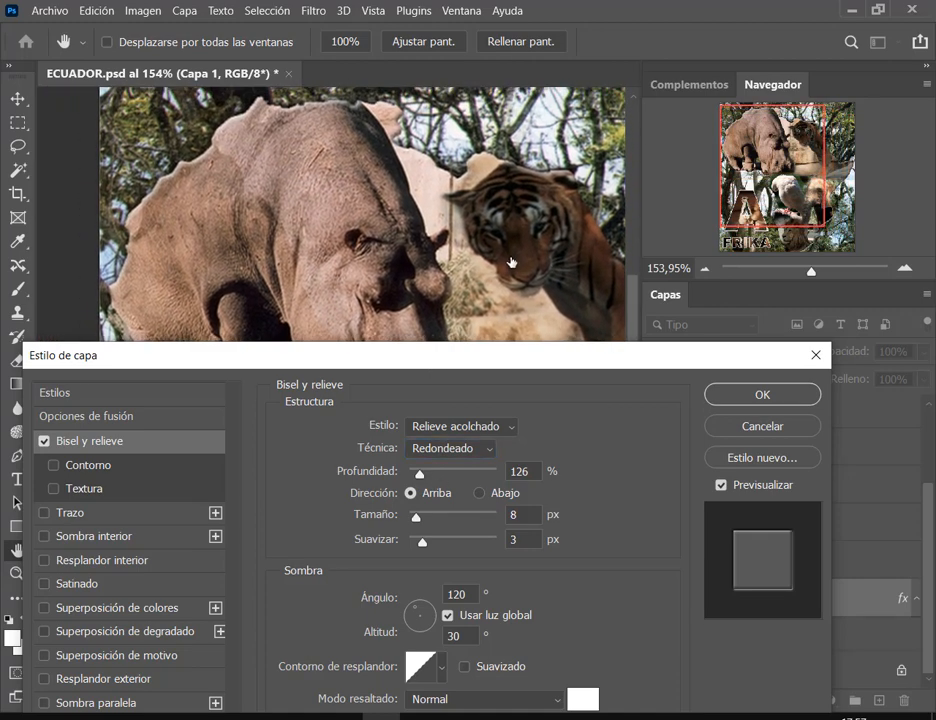
pyautogui.scroll(-3, 443, 219)
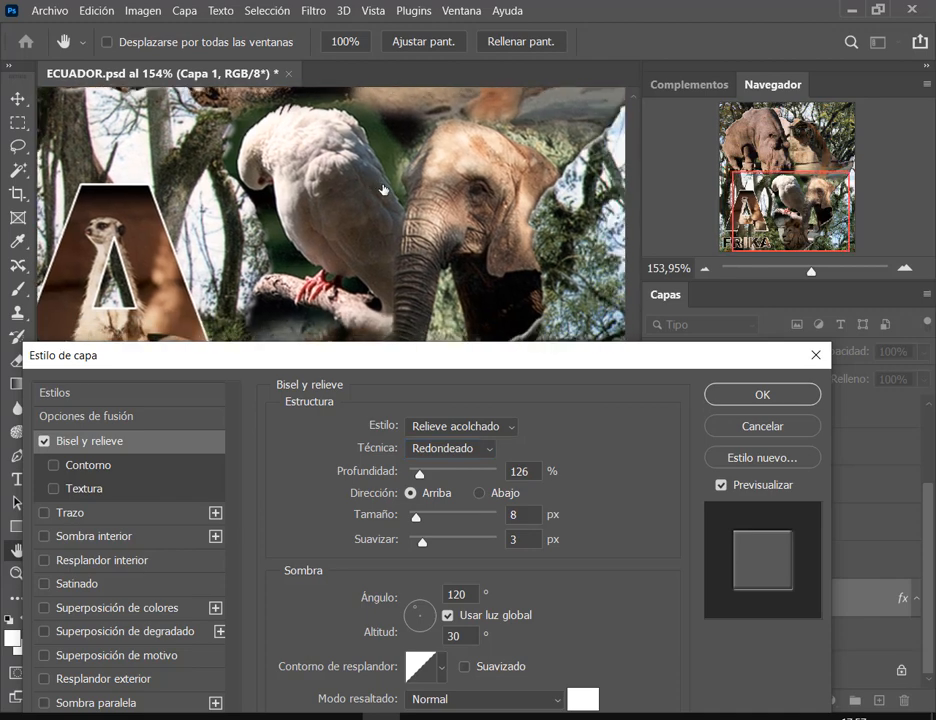
pyautogui.hscroll(2, 443, 219)
pyautogui.click(764, 395)
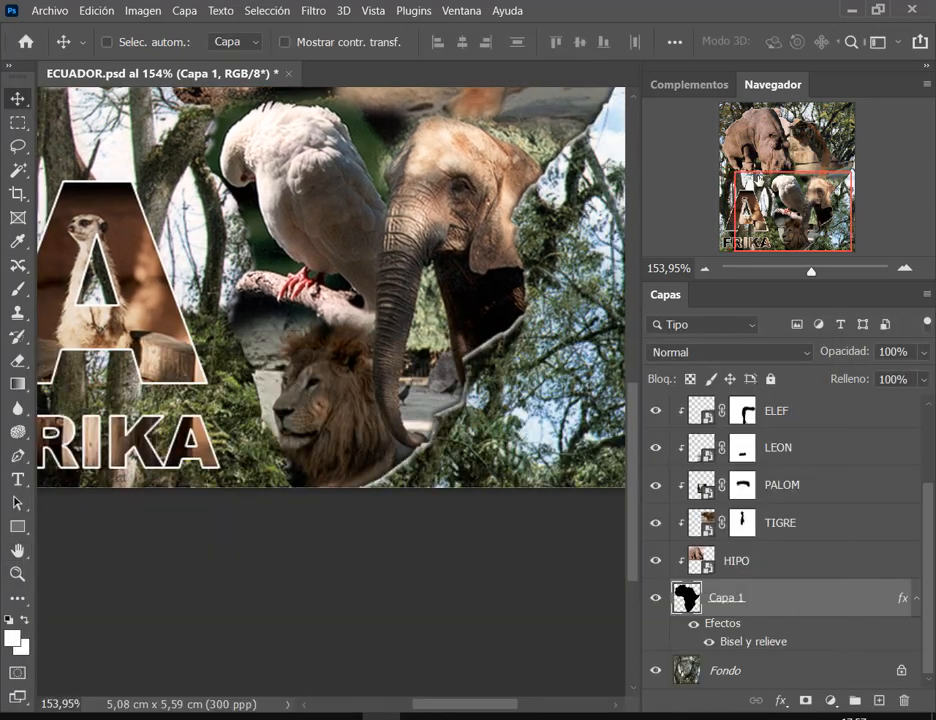
# View the whole collage at 100% and save ECUADOR.psd.
pyautogui.scroll(3, 330, 390)
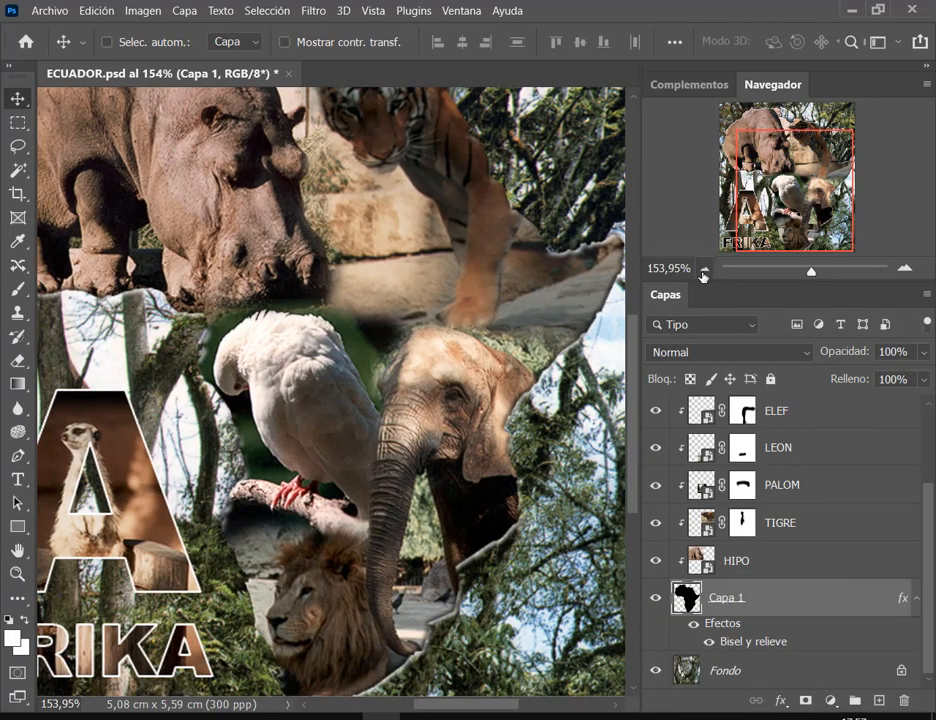
pyautogui.click(704, 269)
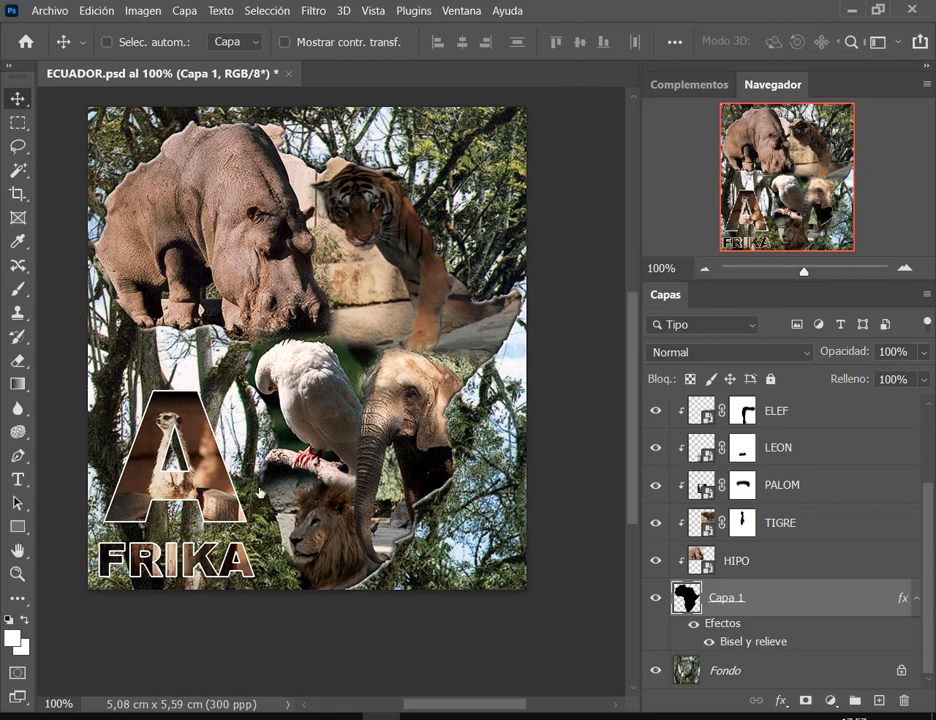
pyautogui.click(40, 11)
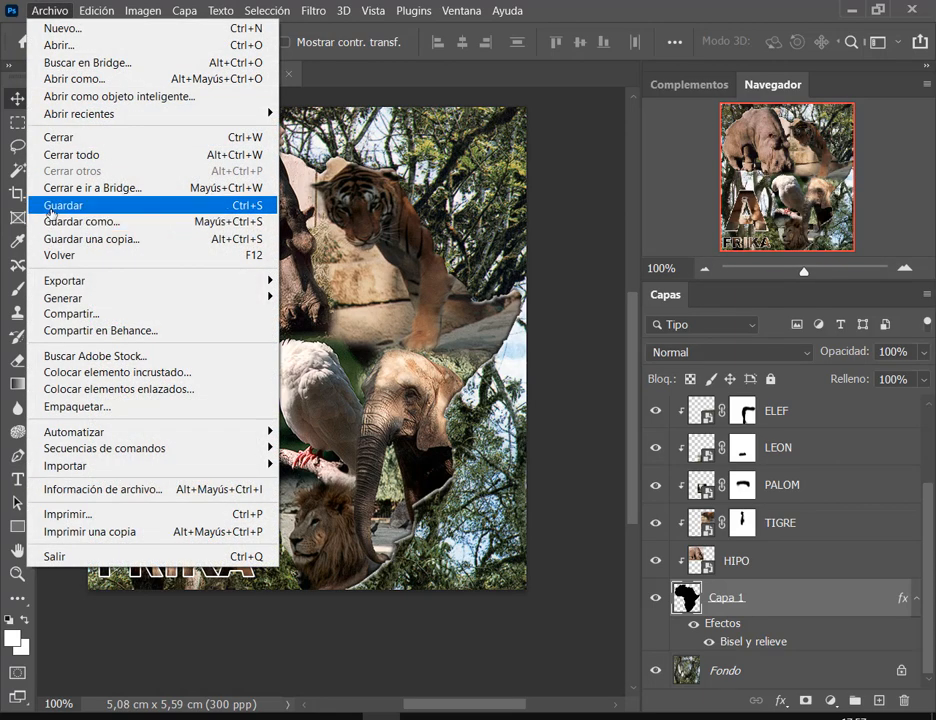
pyautogui.click(60, 204)
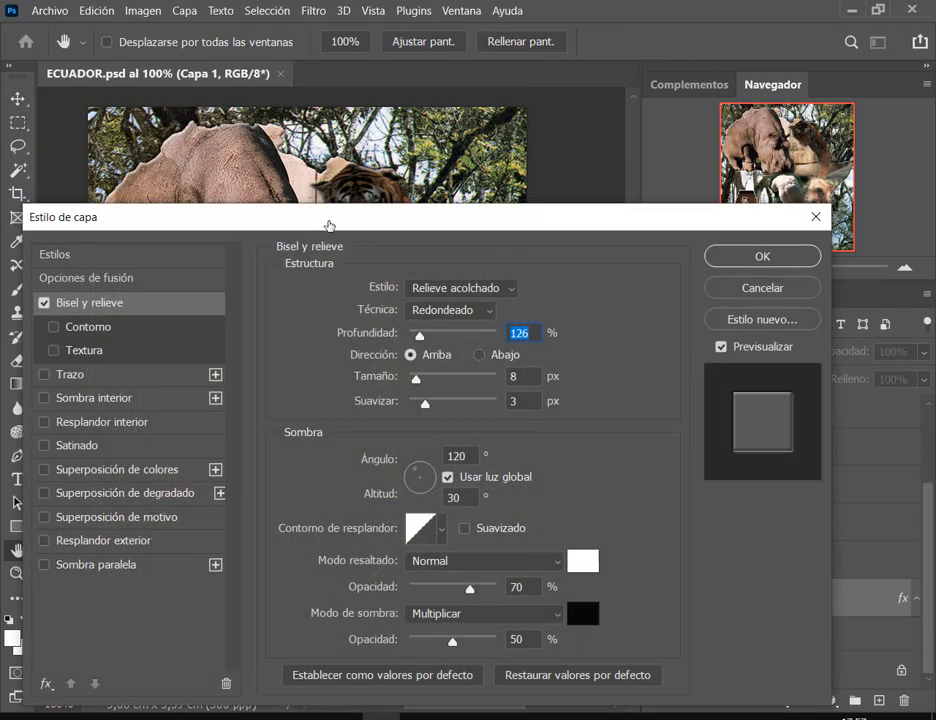
# Review Capa 1's Bisel y relieve settings against the collage and close them without changes.
pyautogui.moveTo(328, 224); pyautogui.dragTo(708, 64)
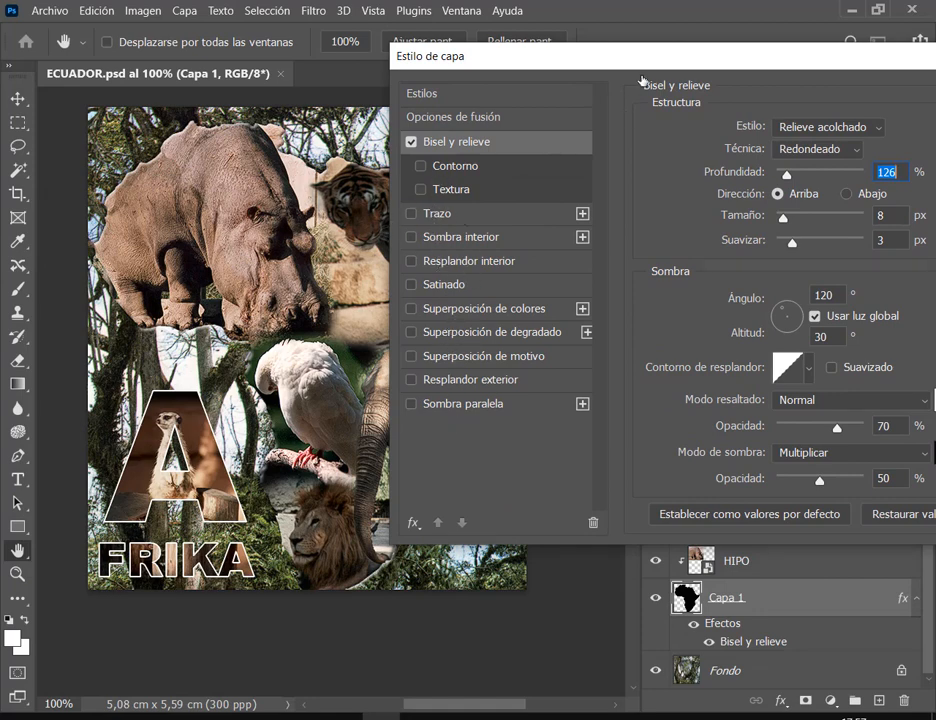
pyautogui.moveTo(665, 65); pyautogui.dragTo(228, 289)
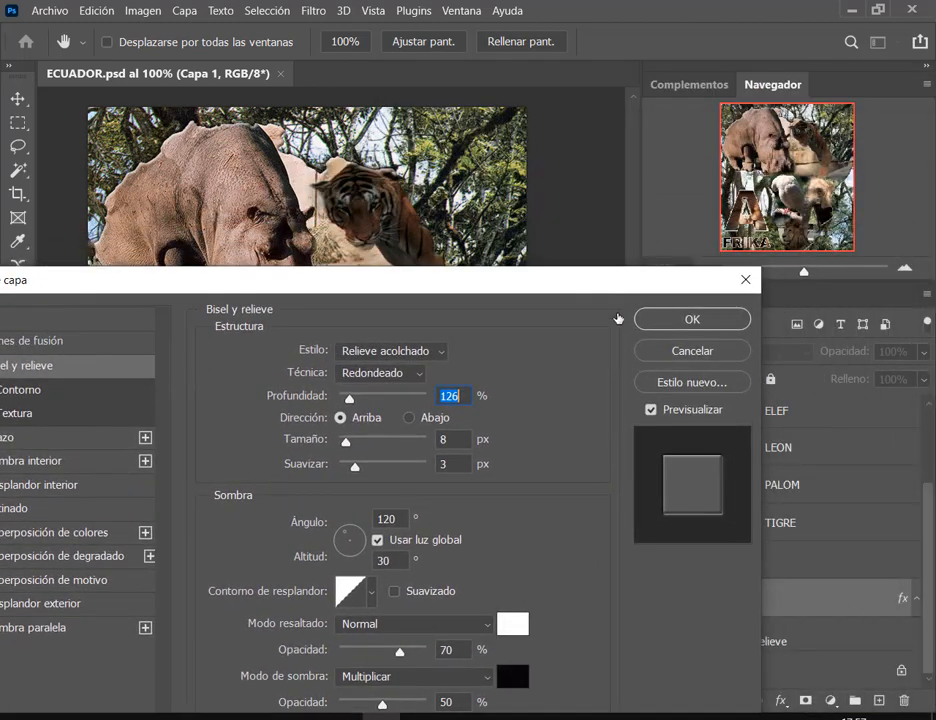
pyautogui.click(700, 357)
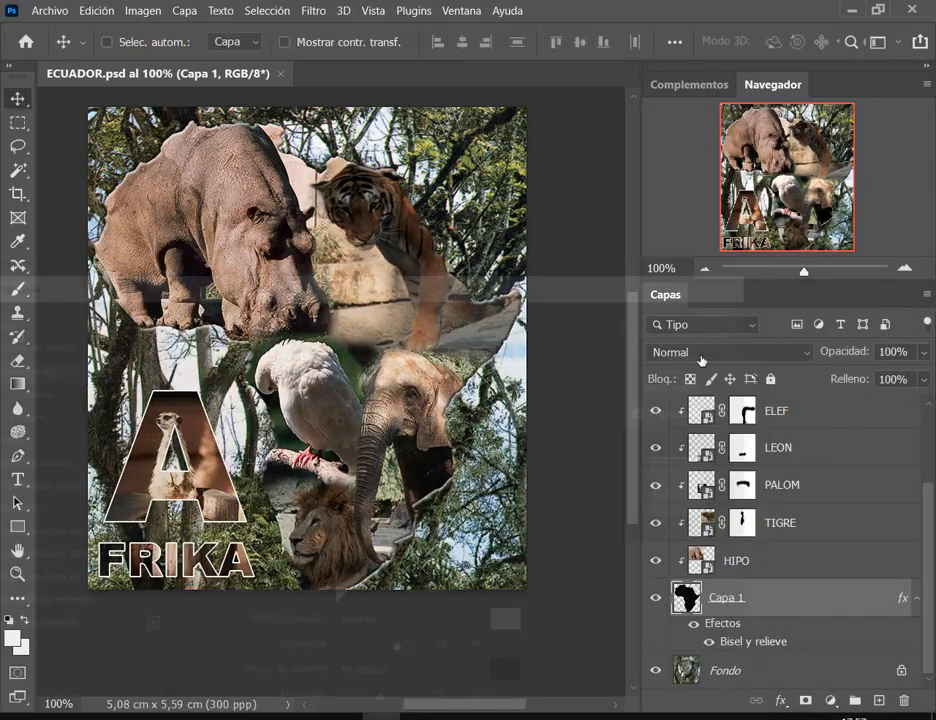